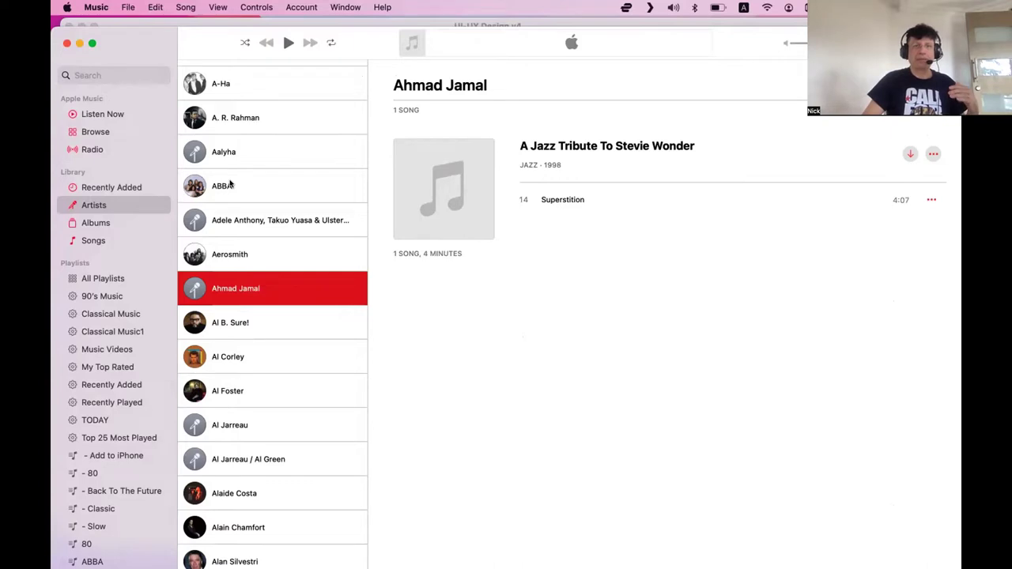
Step: View the albums and songs of ABBA and A-Ha in the music library's artist list
{"action": "left_click", "coordinate": [230, 184]}
{"action": "scroll", "coordinate": [301, 200], "scroll_direction": "up", "scroll_amount": 1}
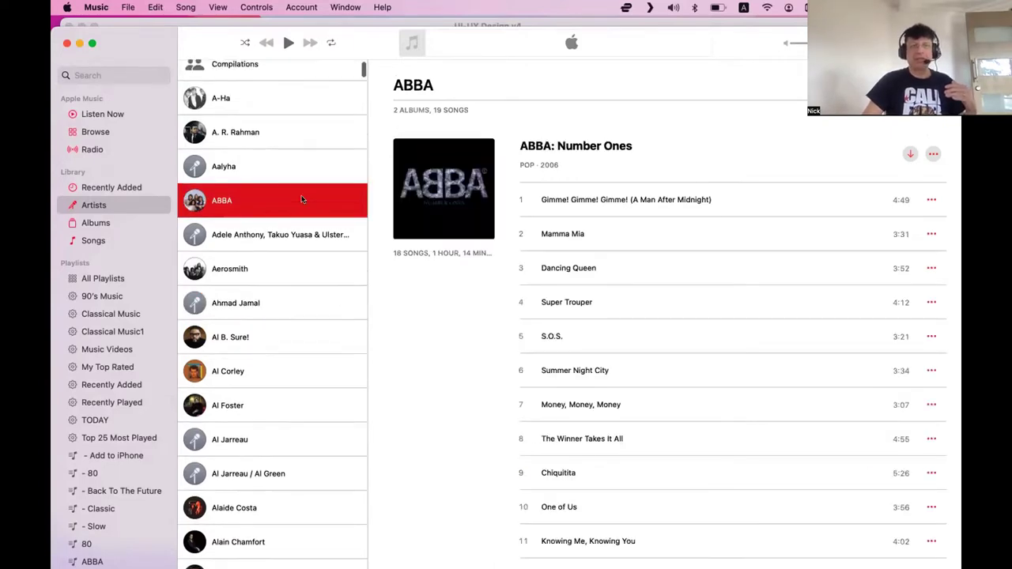
{"action": "scroll", "coordinate": [301, 199], "scroll_direction": "up", "scroll_amount": 1}
{"action": "left_click", "coordinate": [236, 146]}
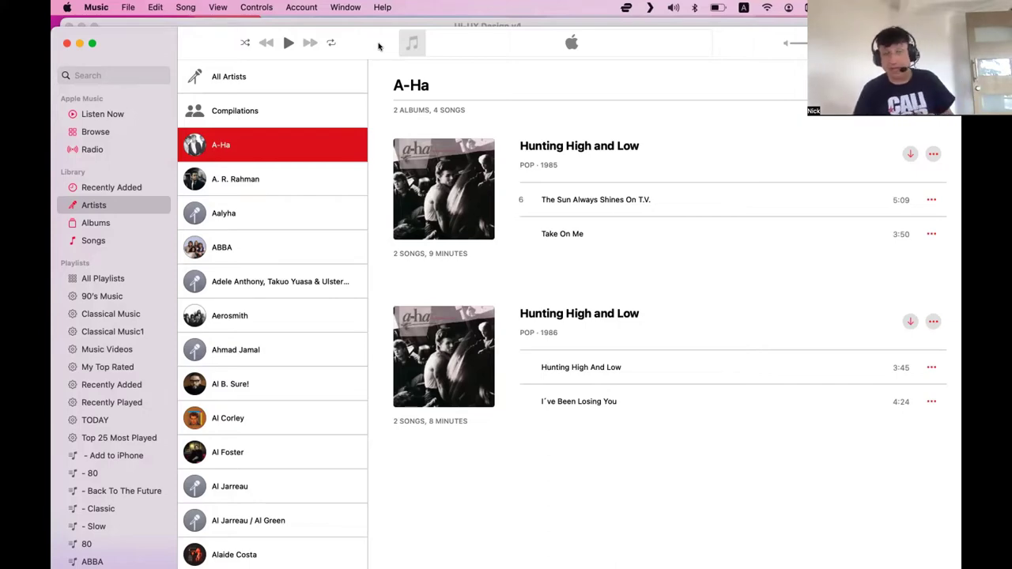
Step: Switch to Discord and look through the FileMaker Training channels, ending on the livestream text discussion
{"action": "key", "text": "super+Tab"}
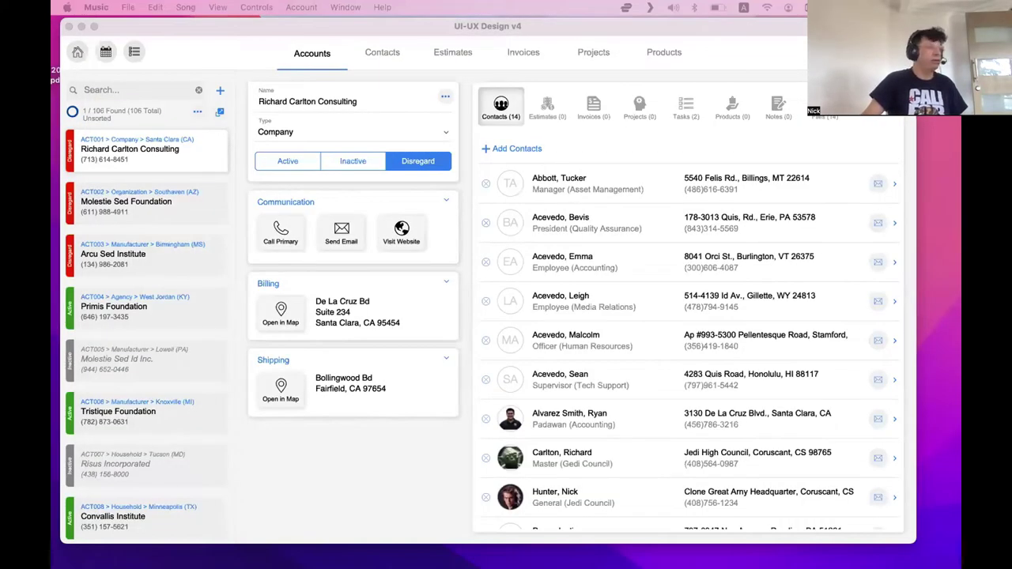
{"action": "left_click", "coordinate": [151, 273]}
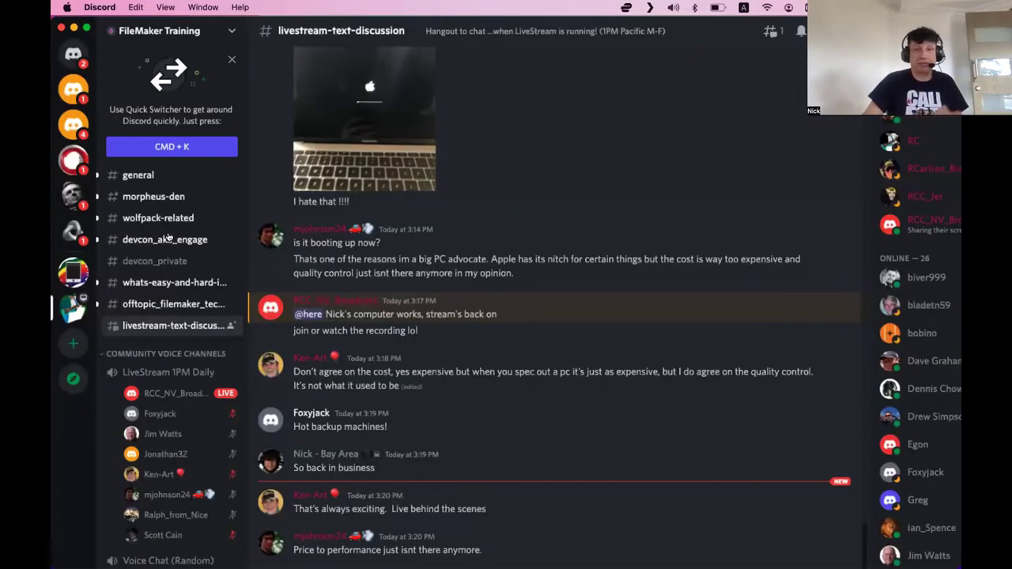
{"action": "scroll", "coordinate": [157, 277], "scroll_direction": "up", "scroll_amount": 5}
{"action": "left_click", "coordinate": [153, 310]}
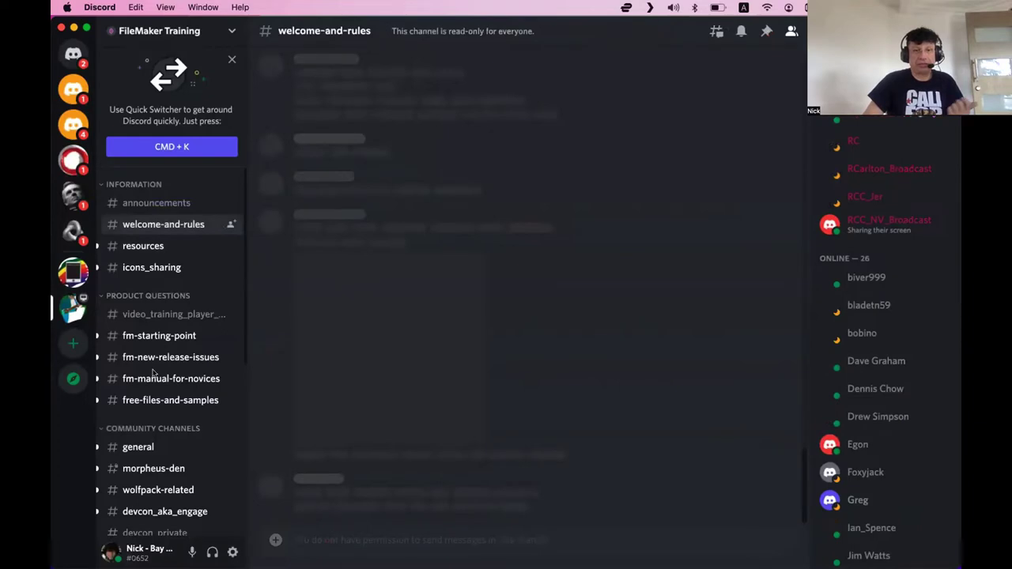
{"action": "scroll", "coordinate": [155, 373], "scroll_direction": "down", "scroll_amount": 3}
{"action": "scroll", "coordinate": [152, 373], "scroll_direction": "down", "scroll_amount": 3}
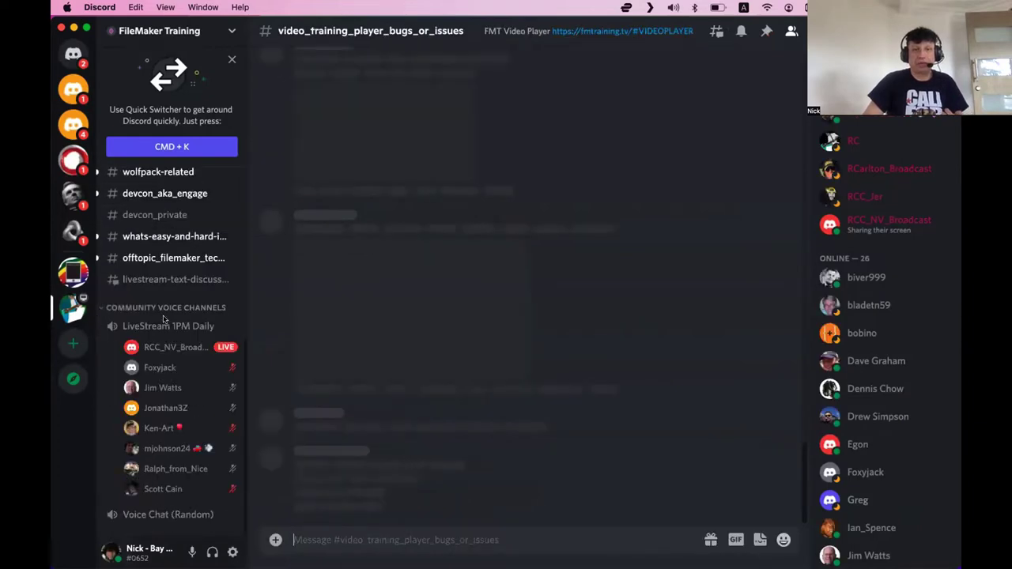
{"action": "left_click", "coordinate": [174, 279]}
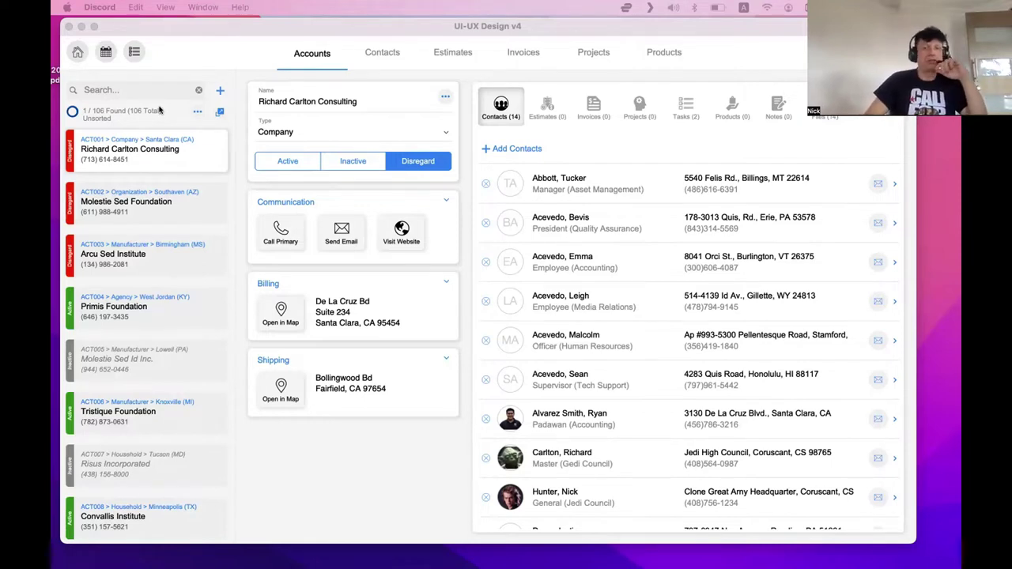
Step: Switch to FileMaker Pro and compare the first three account records in the UI-UX Design v4 list
{"action": "left_click", "coordinate": [239, 137]}
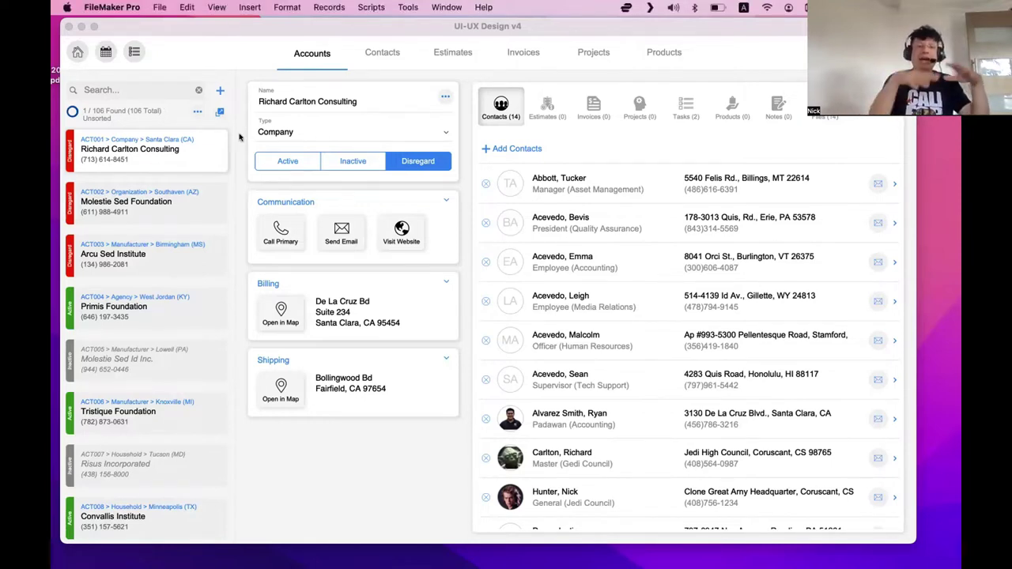
{"action": "left_click", "coordinate": [187, 198]}
{"action": "left_click", "coordinate": [187, 152]}
{"action": "left_click", "coordinate": [193, 207]}
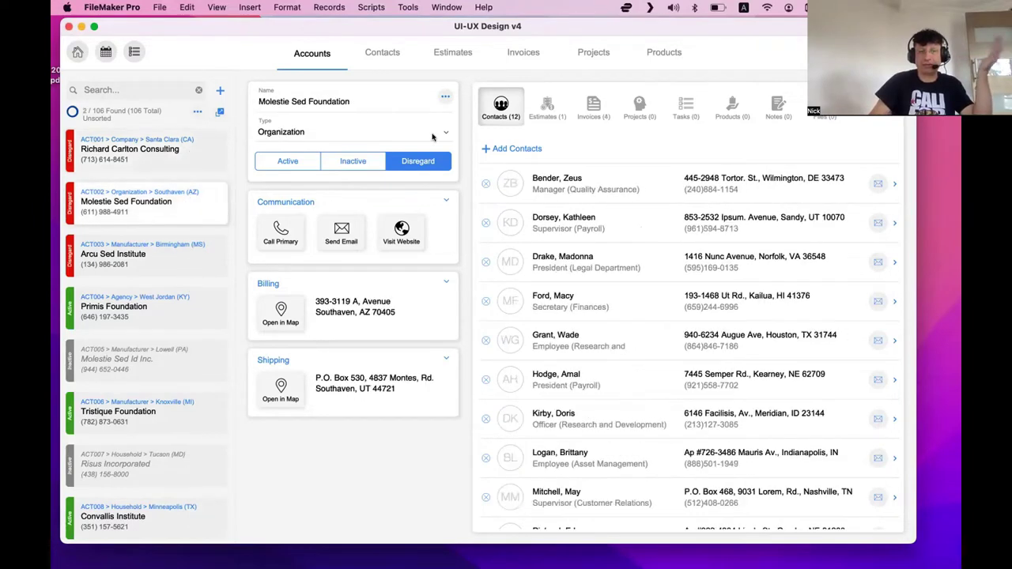
{"action": "left_click", "coordinate": [152, 261]}
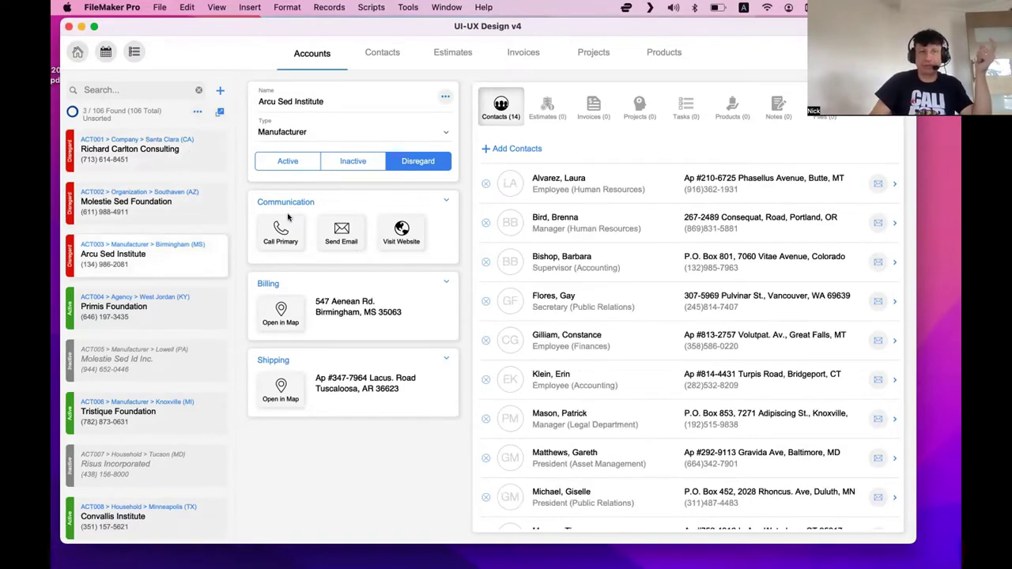
{"action": "left_click", "coordinate": [222, 202]}
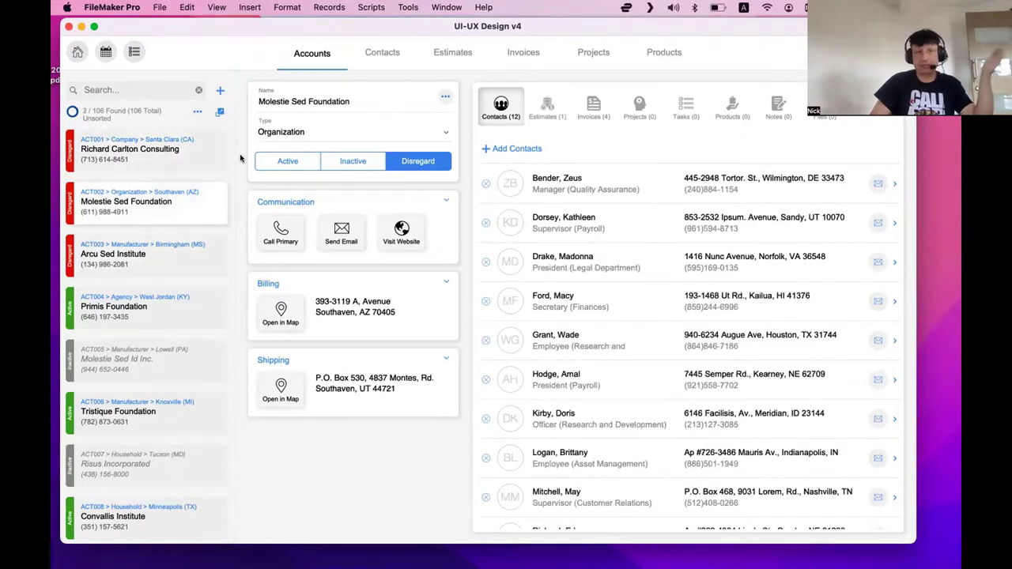
{"action": "left_click", "coordinate": [218, 161]}
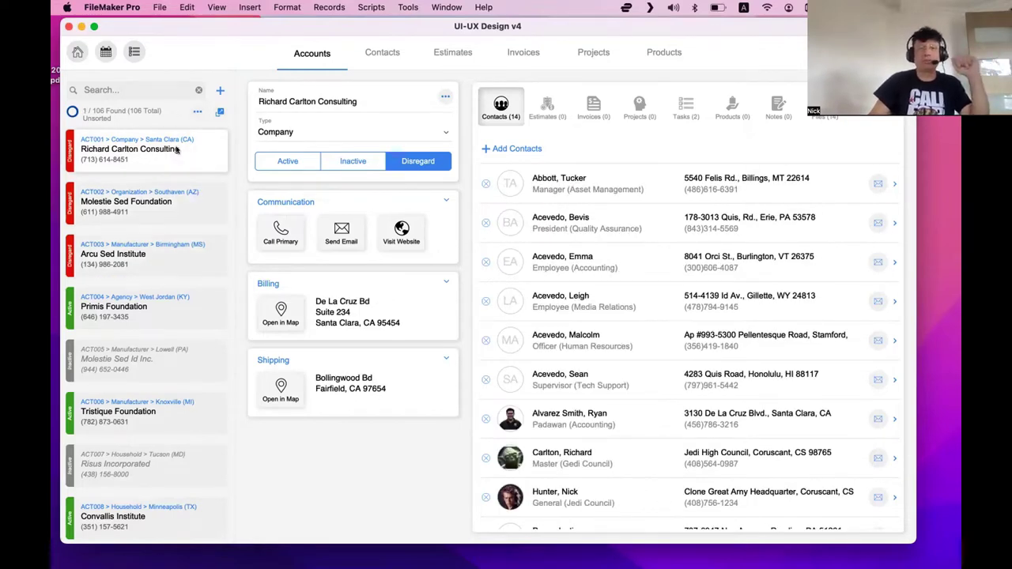
{"action": "left_click", "coordinate": [187, 209]}
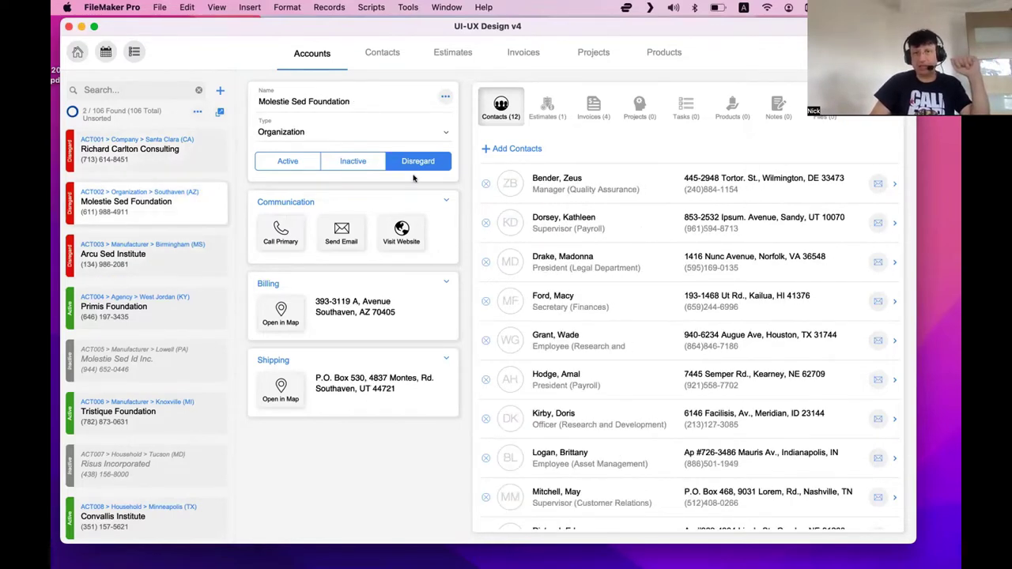
Step: Reopen the first account record and look at the Contacts section before returning to Accounts
{"action": "left_click", "coordinate": [167, 173]}
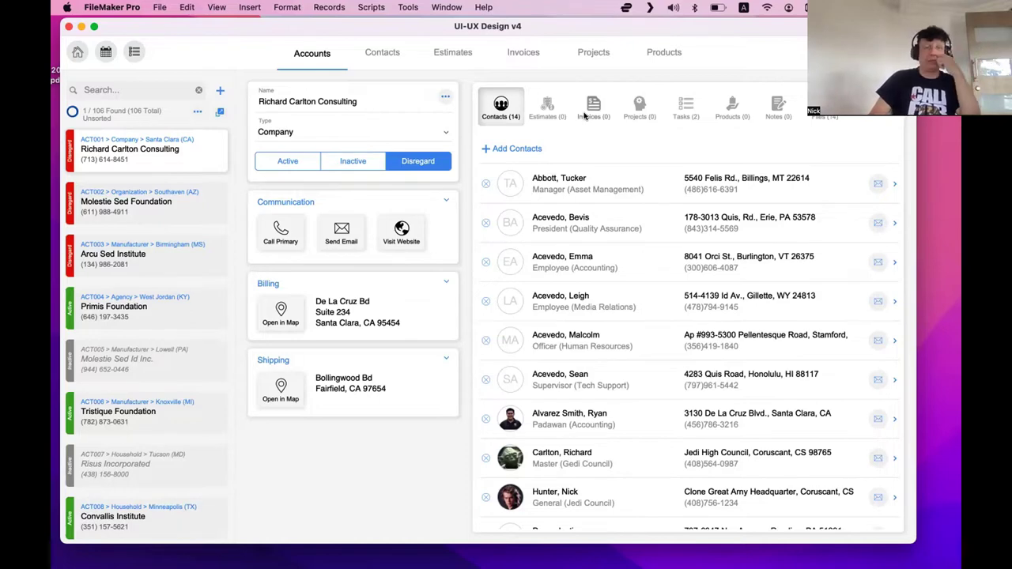
{"action": "left_click", "coordinate": [383, 53]}
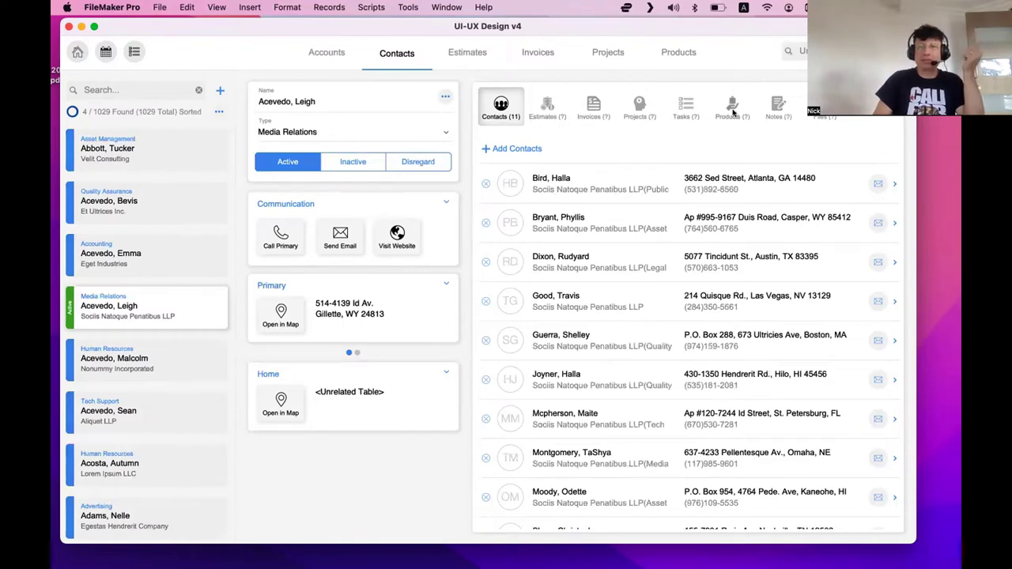
{"action": "left_click", "coordinate": [332, 52]}
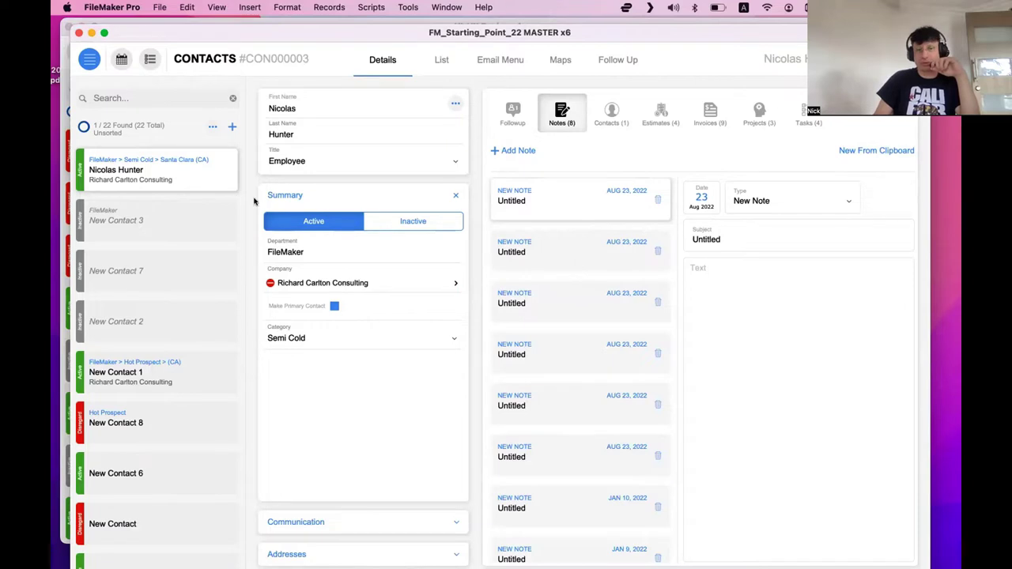
Step: Compare the first two contact records in FM_Starting_Point_22 and look through the first contact's notes
{"action": "left_click", "coordinate": [208, 220]}
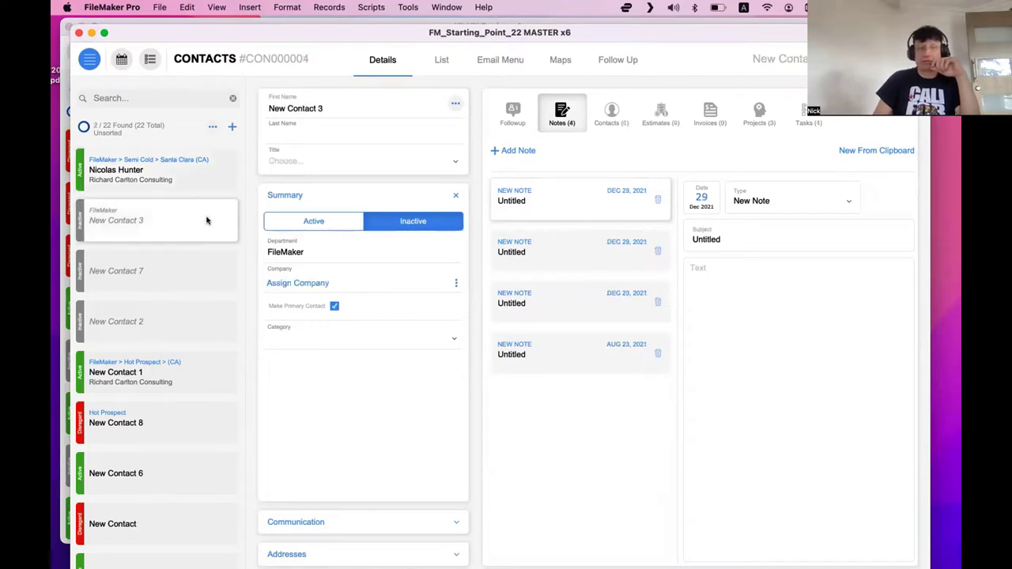
{"action": "left_click", "coordinate": [199, 154]}
{"action": "left_click", "coordinate": [628, 251]}
{"action": "left_click", "coordinate": [614, 358]}
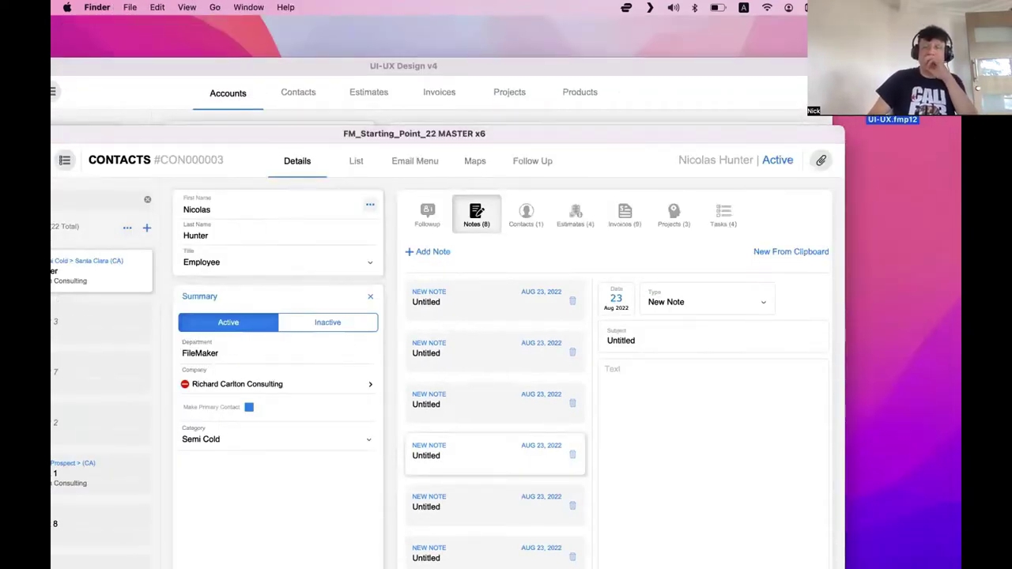
Step: Open the UI-UX.fmp12 file and put Layout #6 into Layout mode
{"action": "left_click", "coordinate": [669, 140]}
{"action": "left_click_drag", "start_coordinate": [608, 112], "coordinate": [316, 38]}
{"action": "left_click", "coordinate": [156, 80]}
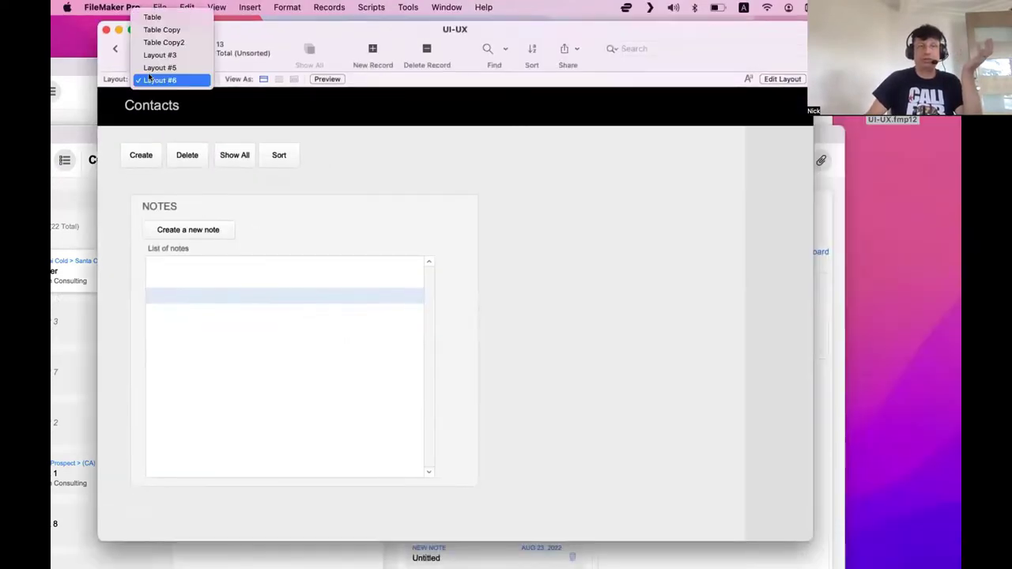
{"action": "left_click", "coordinate": [154, 79]}
{"action": "key", "text": "super+l"}
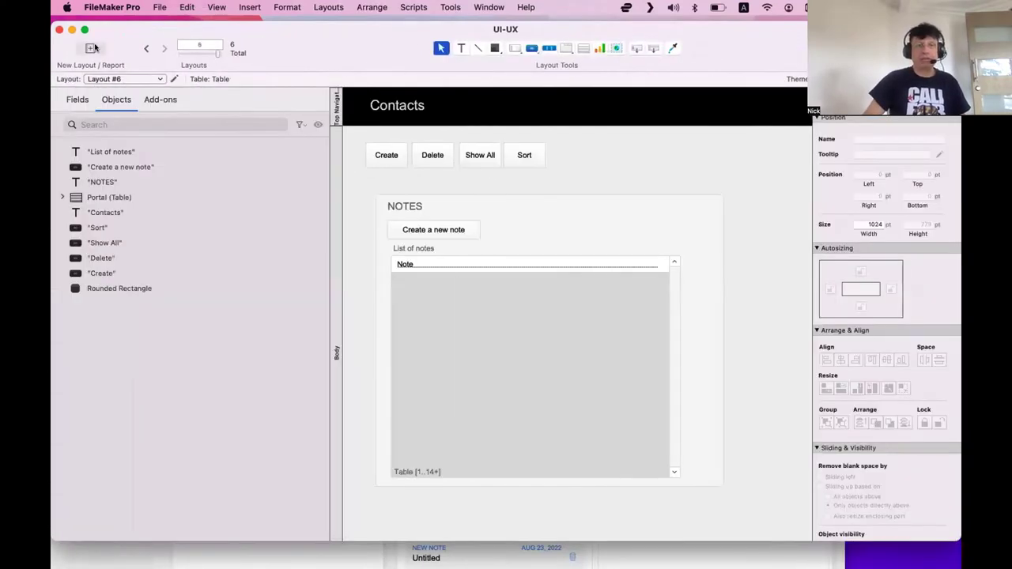
Step: Create a new computer form layout that shows records from Table
{"action": "left_click", "coordinate": [94, 49]}
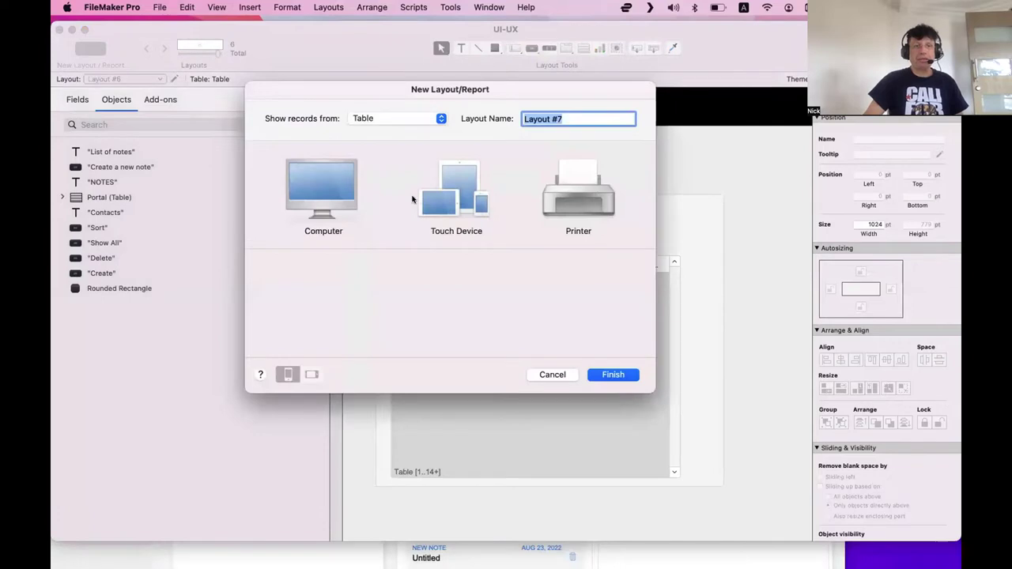
{"action": "left_click", "coordinate": [322, 183]}
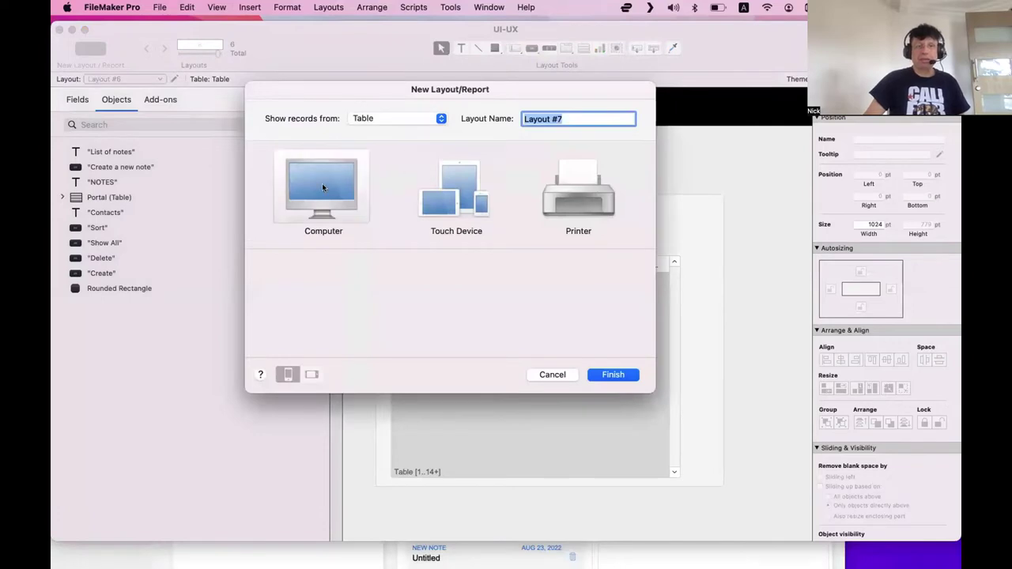
{"action": "left_click", "coordinate": [407, 120]}
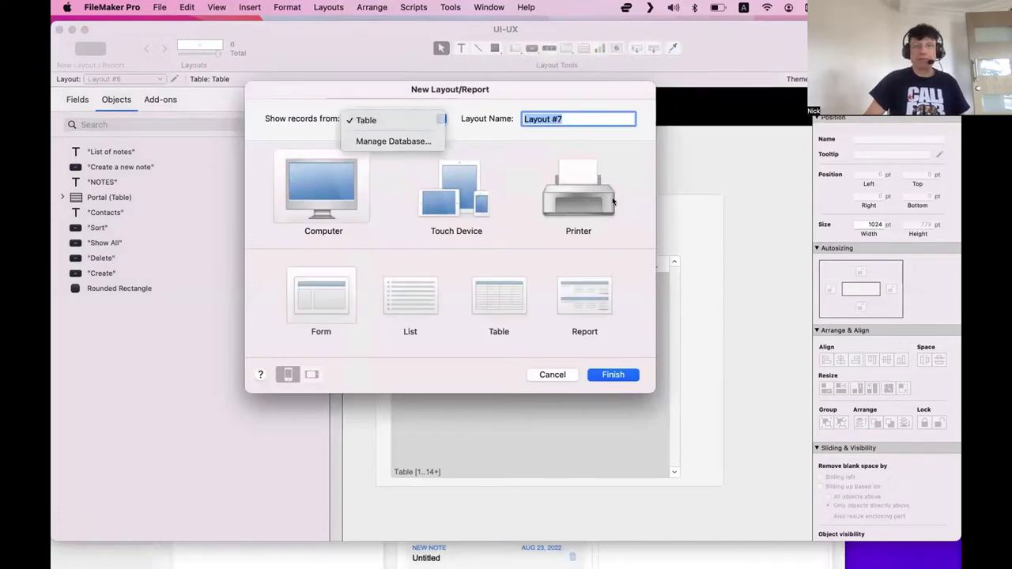
{"action": "left_click", "coordinate": [621, 366]}
{"action": "left_click", "coordinate": [613, 375]}
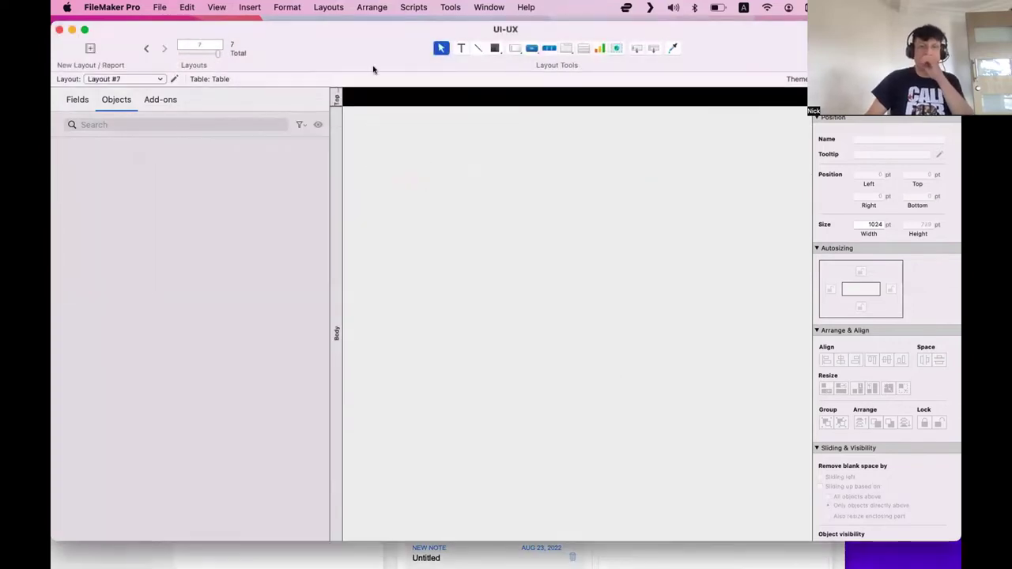
Step: Place the nine fields from Primary_Street2 through Summary, with their labels, in the body of the new layout
{"action": "left_click_drag", "start_coordinate": [361, 51], "coordinate": [347, 55]}
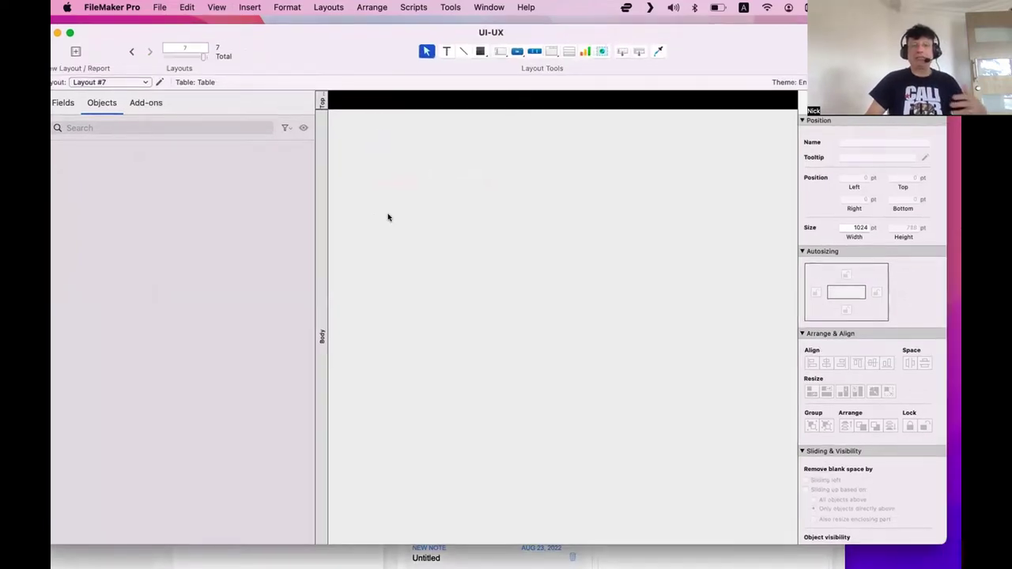
{"action": "left_click", "coordinate": [63, 103]}
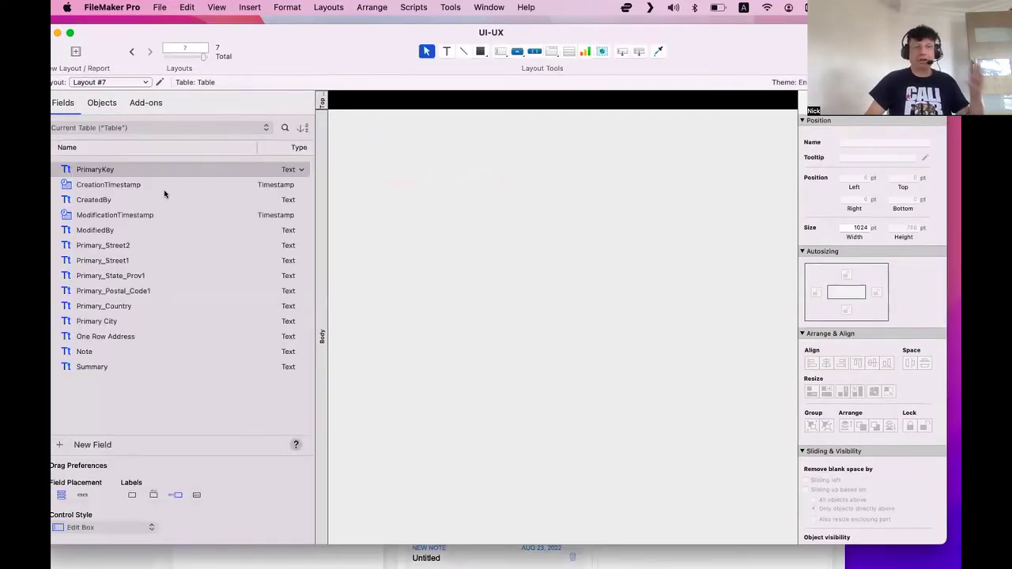
{"action": "left_click", "coordinate": [119, 367]}
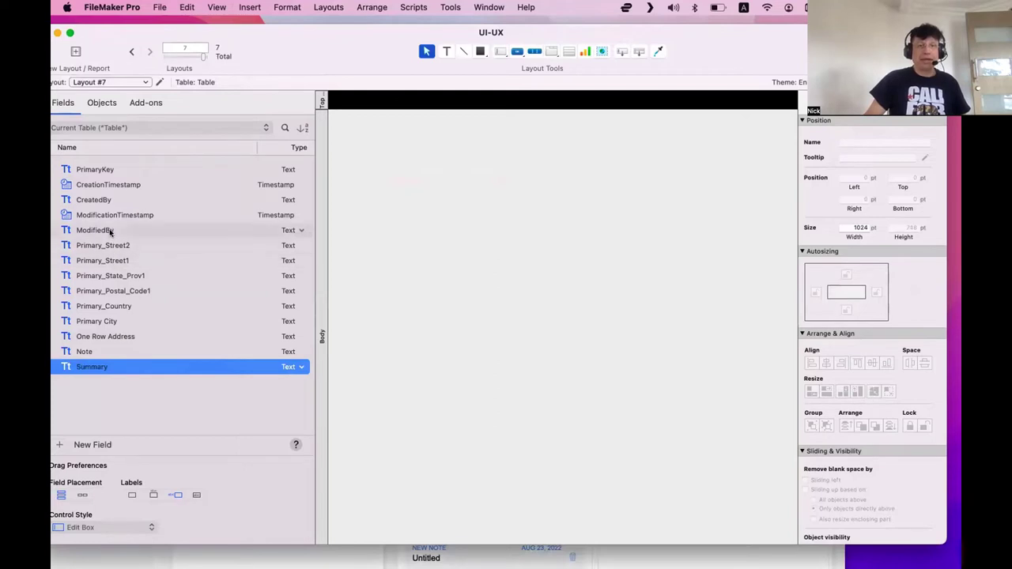
{"action": "left_click", "coordinate": [110, 231], "text": "shift"}
{"action": "left_click", "coordinate": [107, 244], "text": "shift"}
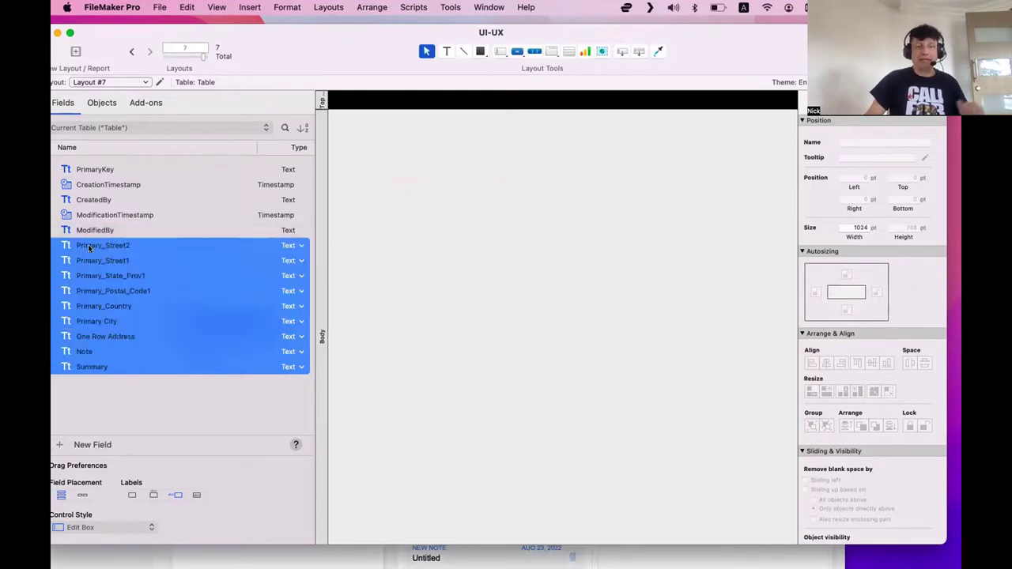
{"action": "left_click_drag", "start_coordinate": [94, 244], "coordinate": [686, 243]}
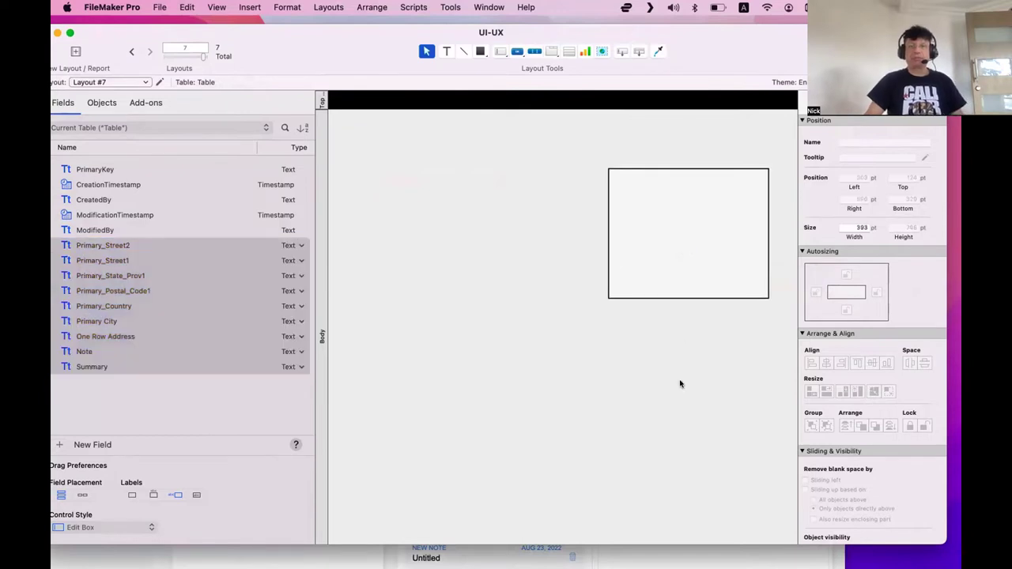
{"action": "left_click", "coordinate": [649, 379]}
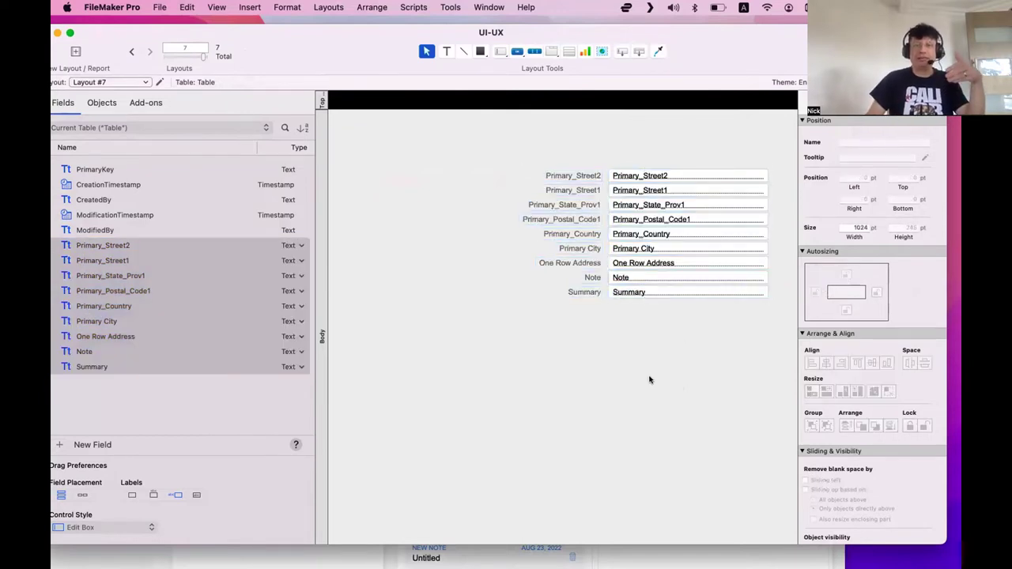
{"action": "left_click_drag", "start_coordinate": [652, 403], "coordinate": [542, 158]}
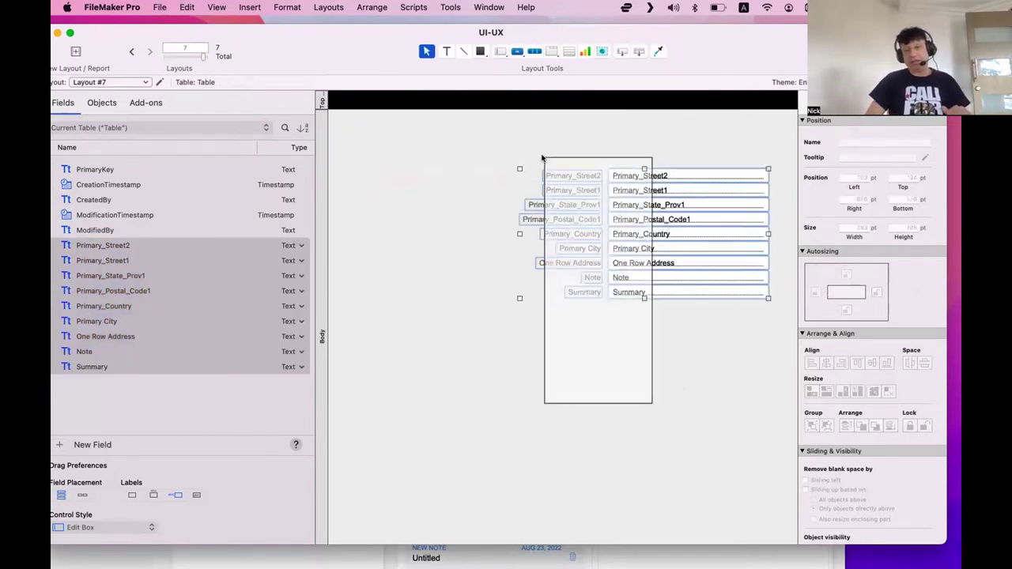
{"action": "left_click", "coordinate": [566, 383]}
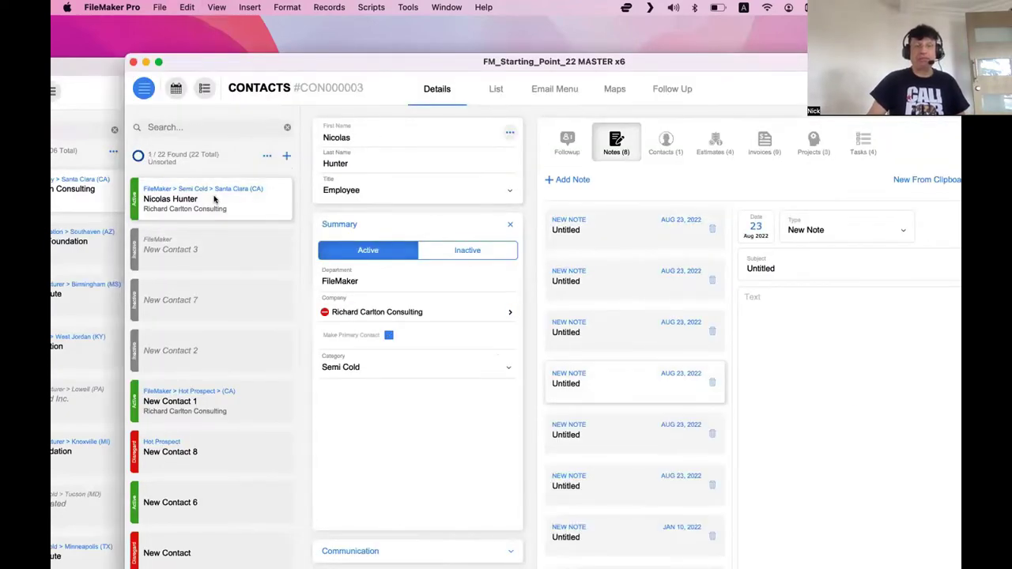
Step: Show the status toolbar in FM_Starting_Point_22 and page forward through the contact records to New Contact 8
{"action": "key", "text": "super+alt+s"}
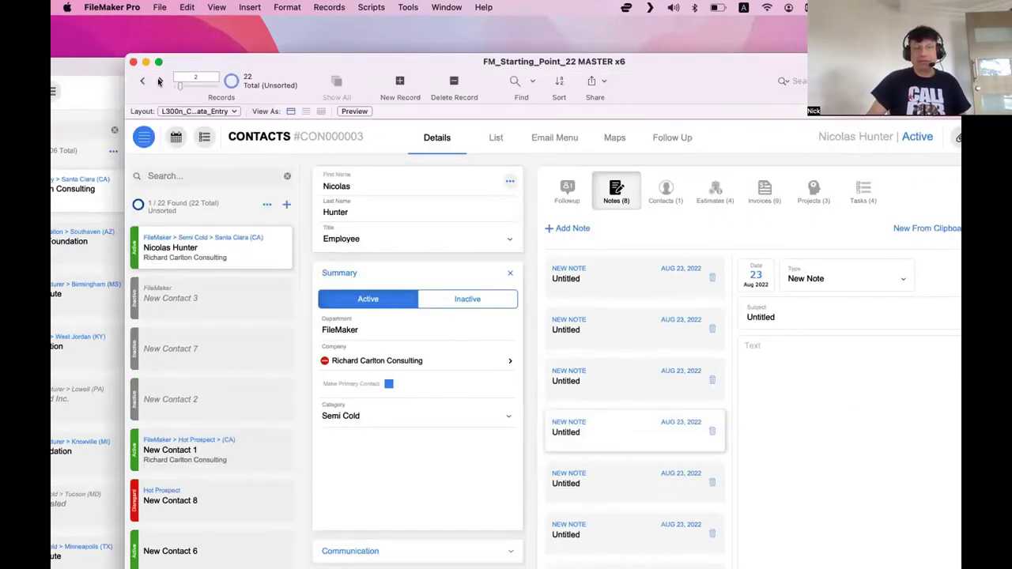
{"action": "left_click", "coordinate": [159, 81]}
{"action": "left_click", "coordinate": [159, 81]}
{"action": "left_click", "coordinate": [159, 81]}
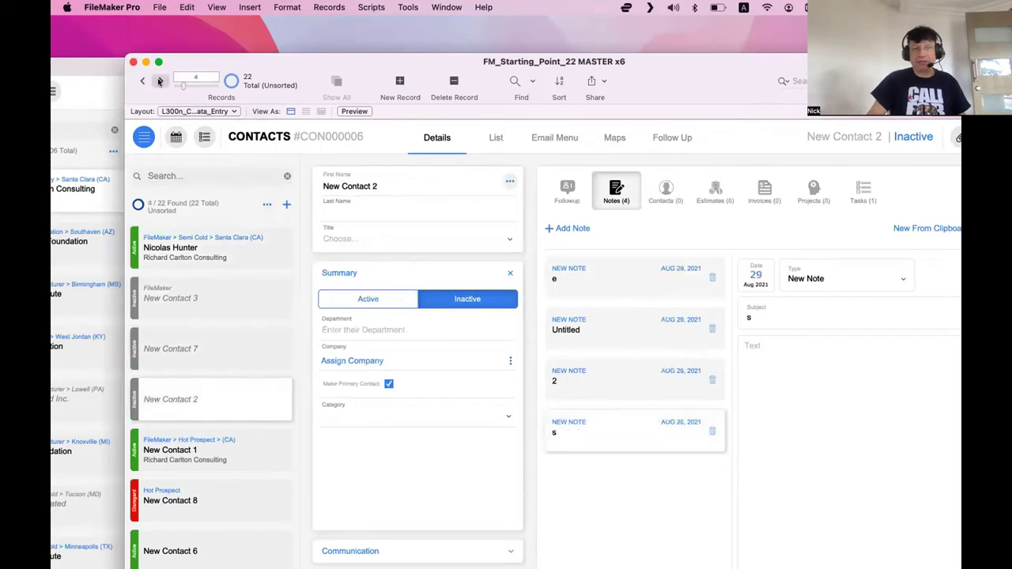
{"action": "left_click", "coordinate": [159, 80]}
{"action": "left_click", "coordinate": [159, 81]}
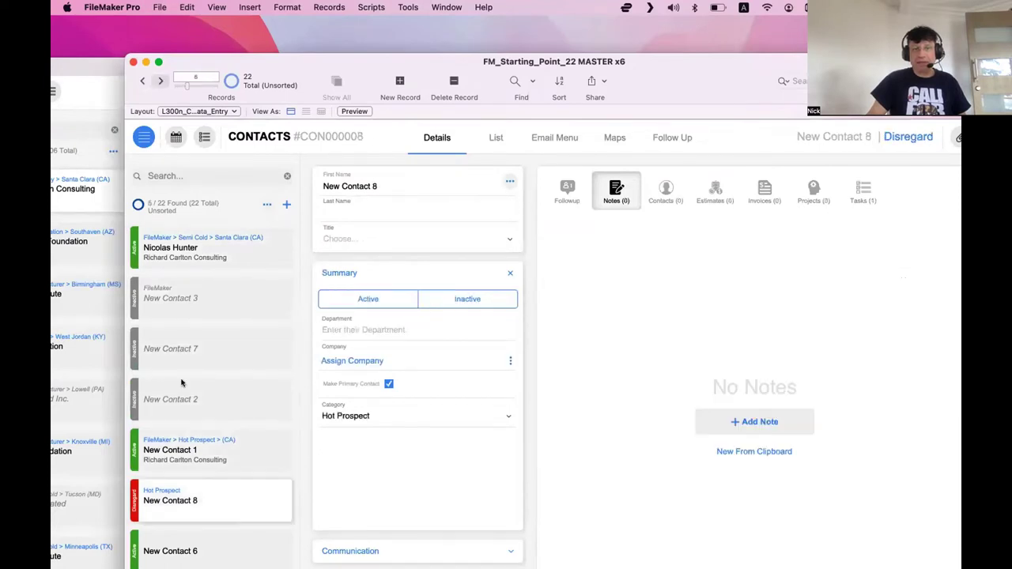
Step: Browse the contacts in FM_Starting_Point_22 by selecting them in the side list and by paging forward and back through the records
{"action": "left_click", "coordinate": [190, 261]}
{"action": "left_click", "coordinate": [192, 296]}
{"action": "left_click", "coordinate": [198, 345]}
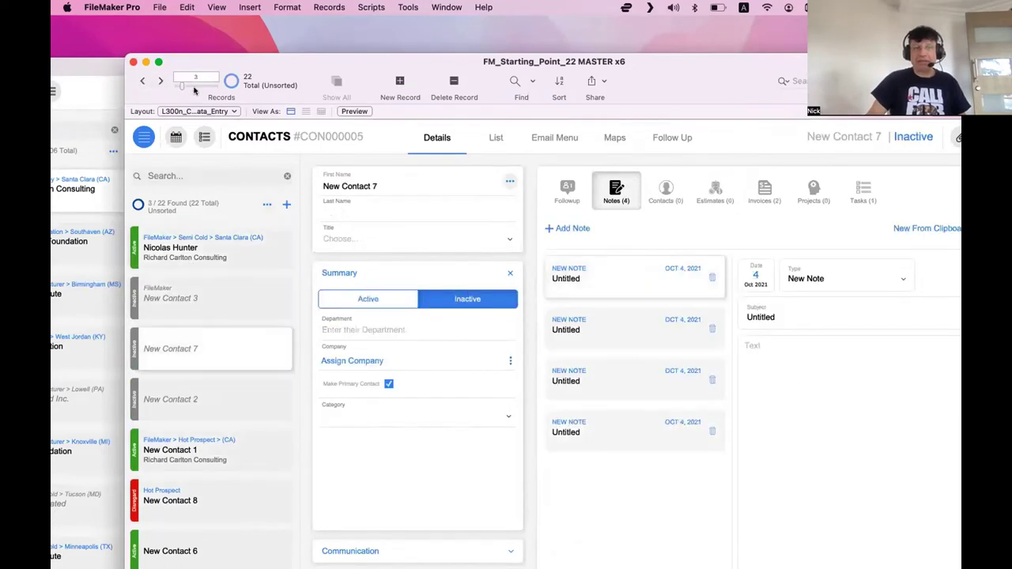
{"action": "left_click", "coordinate": [159, 81]}
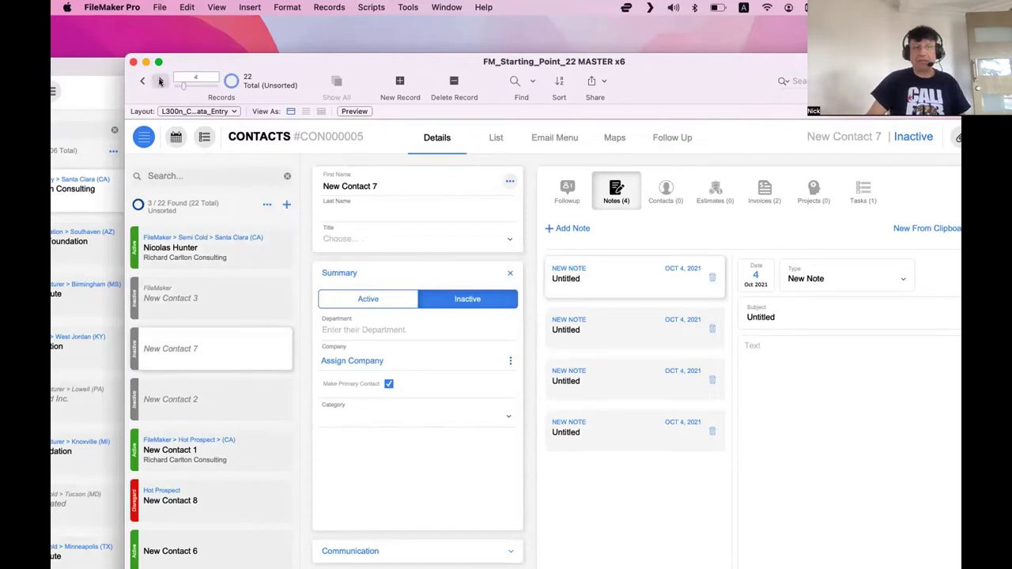
{"action": "left_click", "coordinate": [159, 81]}
{"action": "left_click", "coordinate": [146, 80]}
{"action": "left_click", "coordinate": [146, 81]}
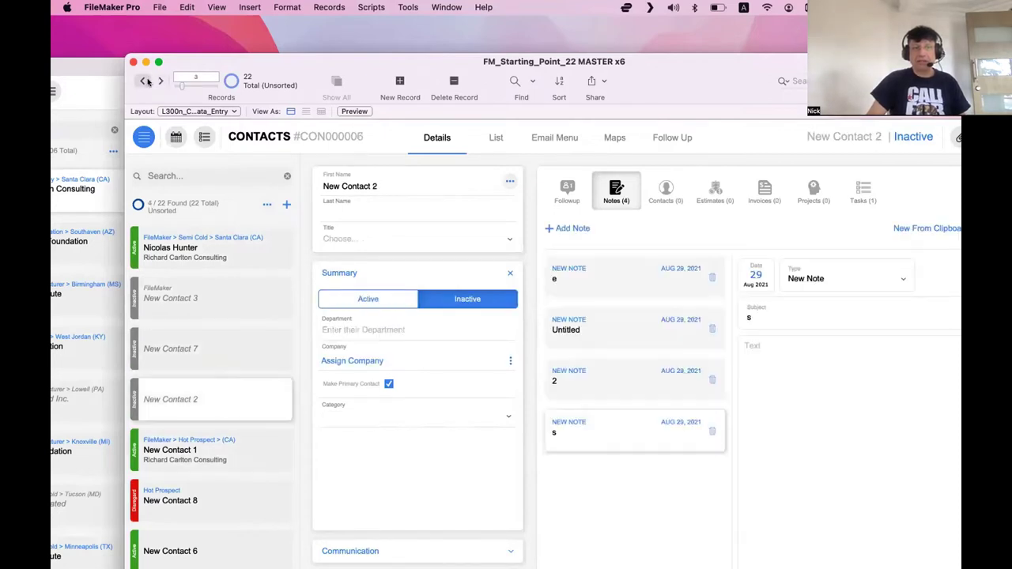
{"action": "left_click", "coordinate": [234, 410]}
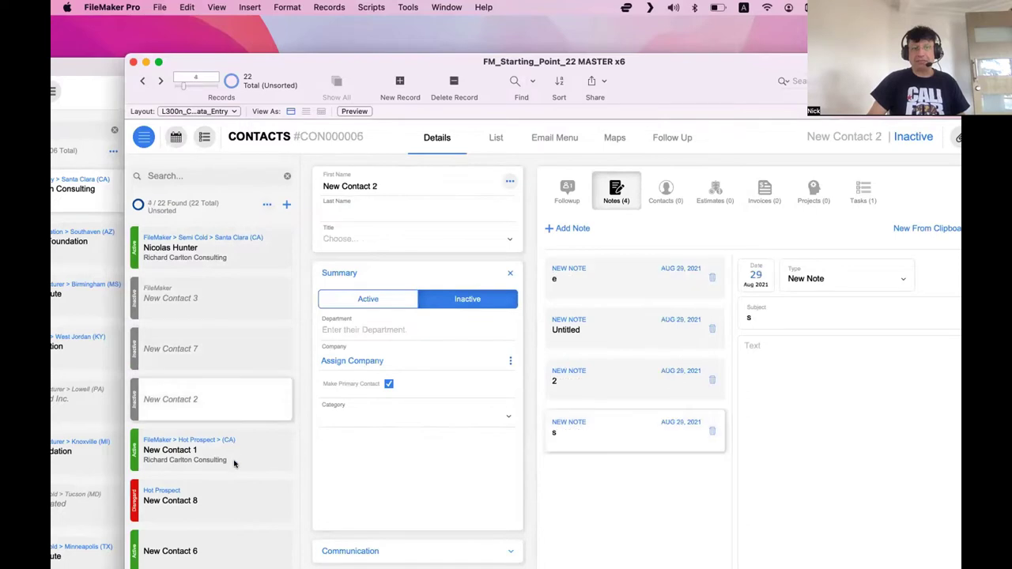
{"action": "left_click", "coordinate": [235, 462]}
{"action": "left_click", "coordinate": [239, 485]}
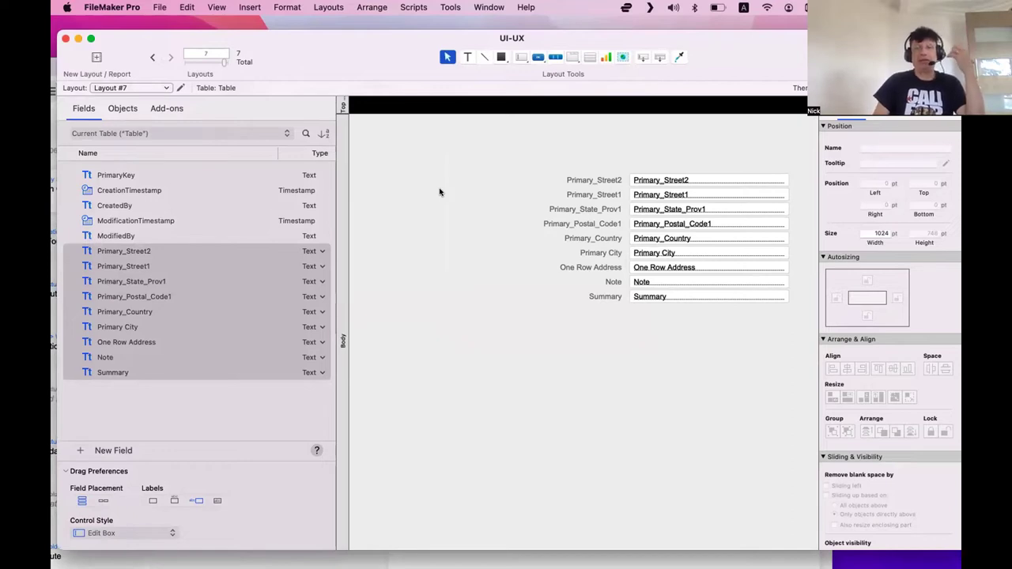
Step: Draw a portal about 214 by 627 pt in the body beside the fields on UI-UX Layout #7, showing records from the Current Table
{"action": "left_click", "coordinate": [587, 58]}
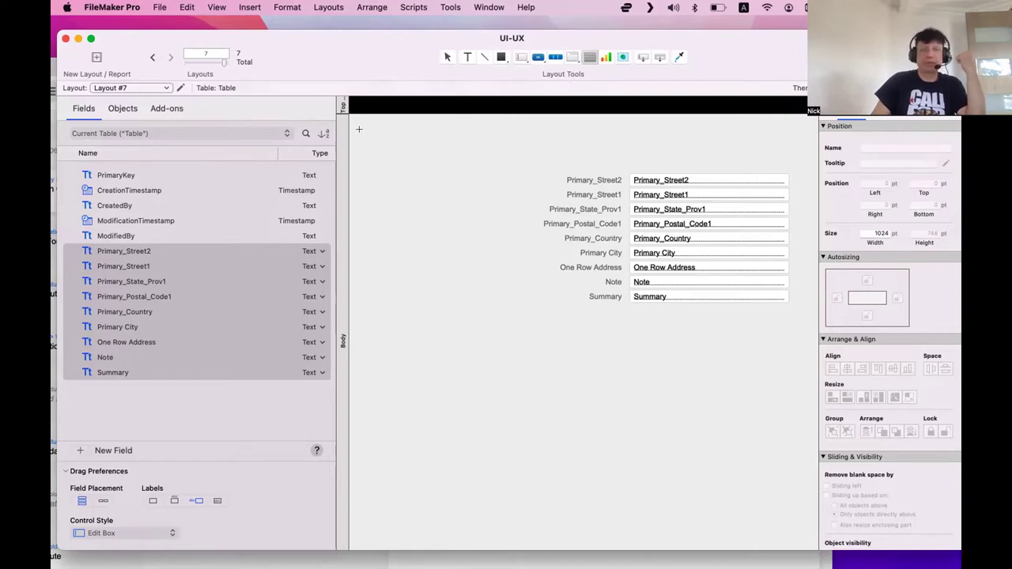
{"action": "left_click_drag", "start_coordinate": [359, 129], "coordinate": [499, 422]}
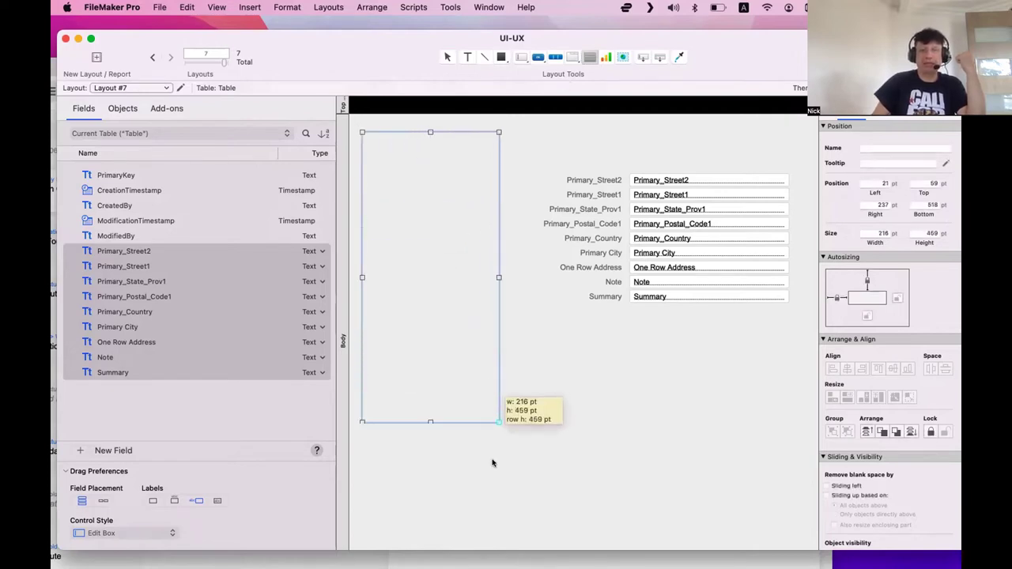
{"action": "left_click_drag", "start_coordinate": [492, 463], "coordinate": [494, 527]}
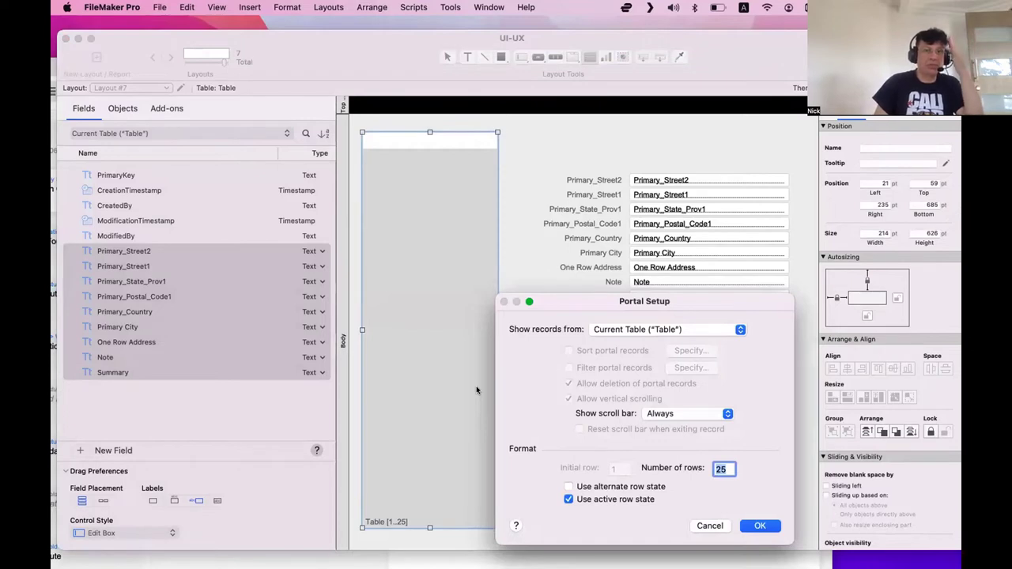
{"action": "left_click", "coordinate": [627, 331]}
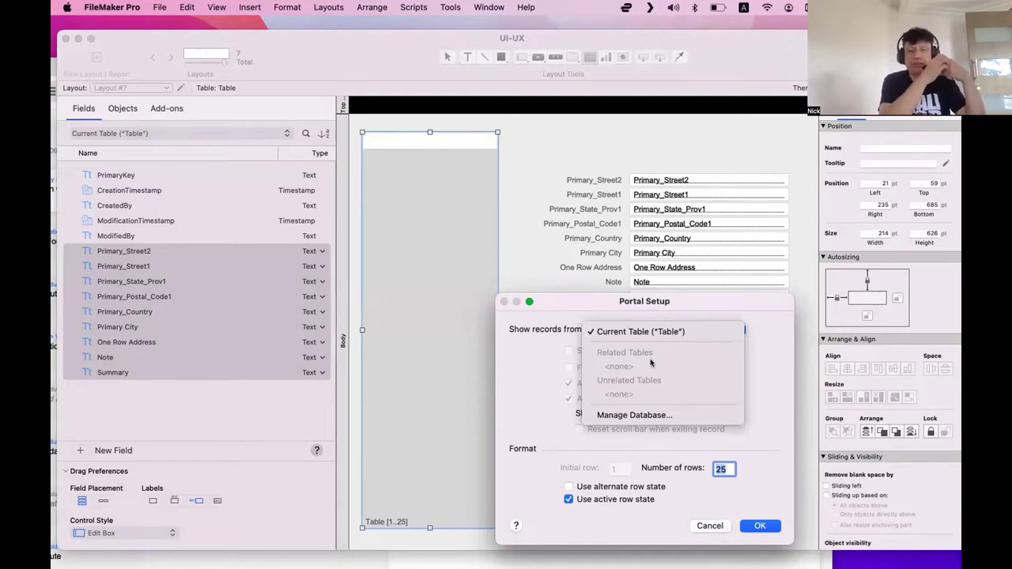
{"action": "left_click", "coordinate": [612, 333]}
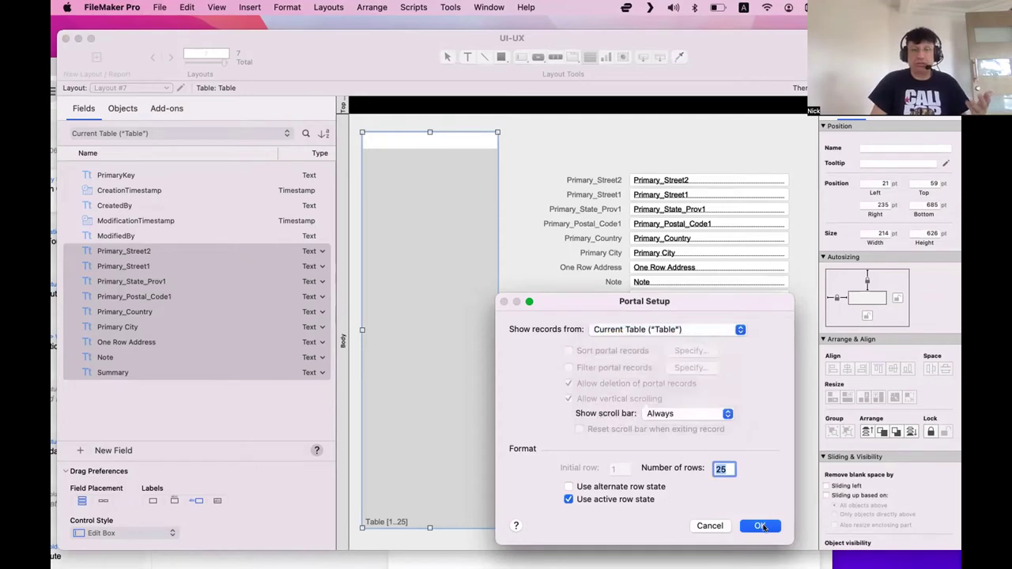
{"action": "left_click", "coordinate": [759, 526]}
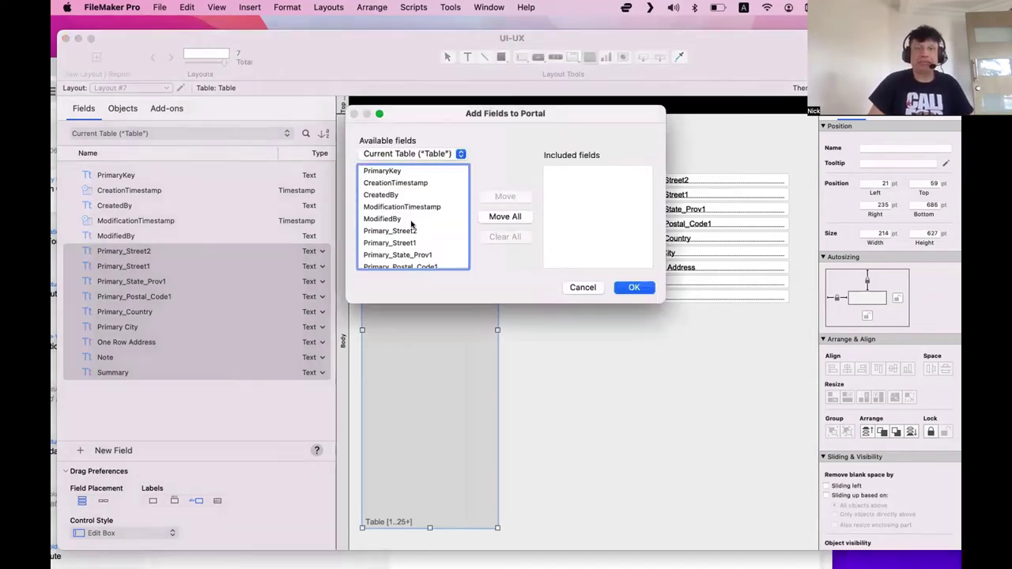
Step: Include the Primary_State_Prov1 and Primary City fields in the new portal
{"action": "scroll", "coordinate": [412, 226], "scroll_direction": "down", "scroll_amount": 3}
{"action": "left_click", "coordinate": [408, 232]}
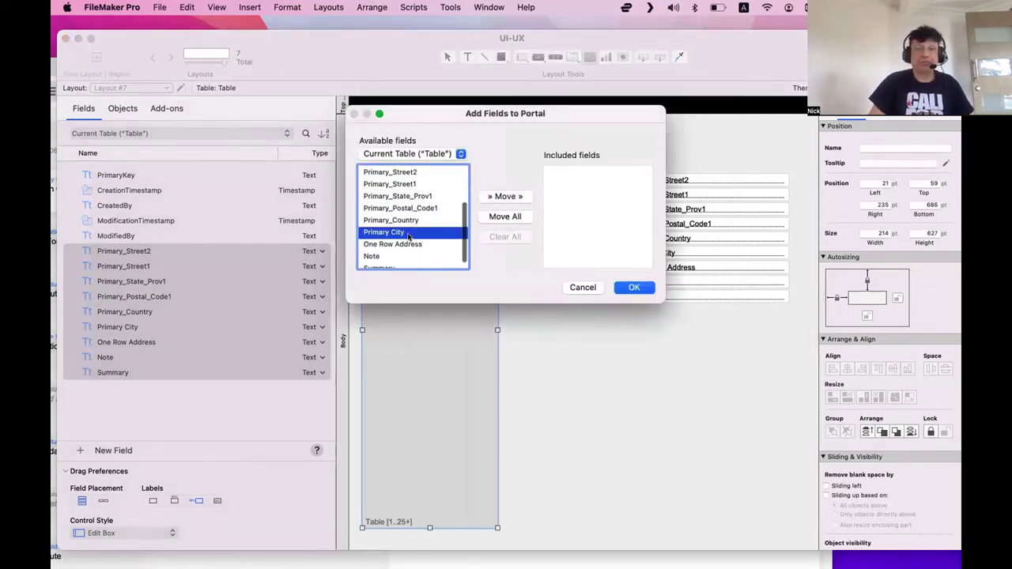
{"action": "scroll", "coordinate": [409, 226], "scroll_direction": "up", "scroll_amount": 2}
{"action": "scroll", "coordinate": [411, 214], "scroll_direction": "down", "scroll_amount": 2}
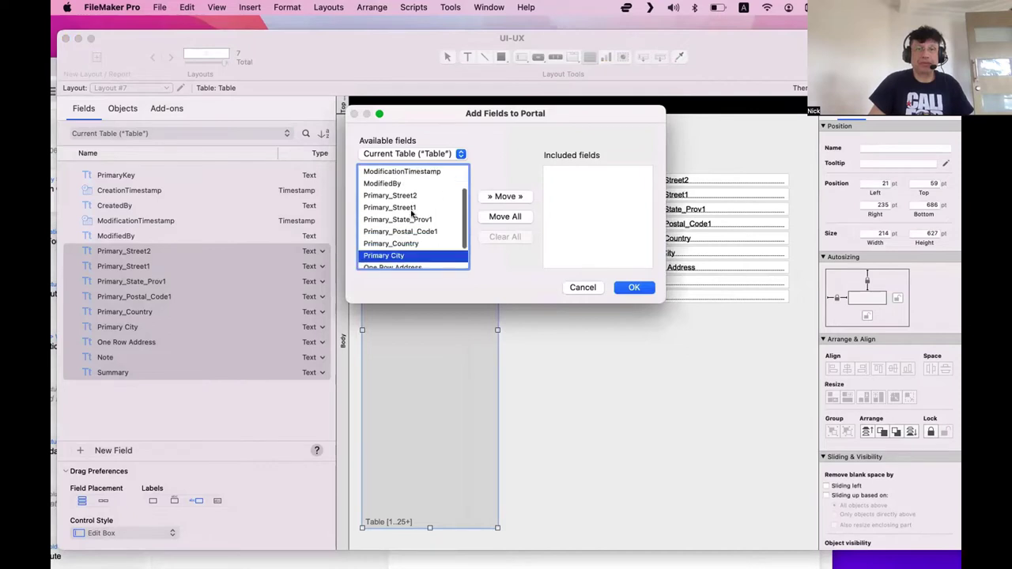
{"action": "double_click", "coordinate": [413, 221]}
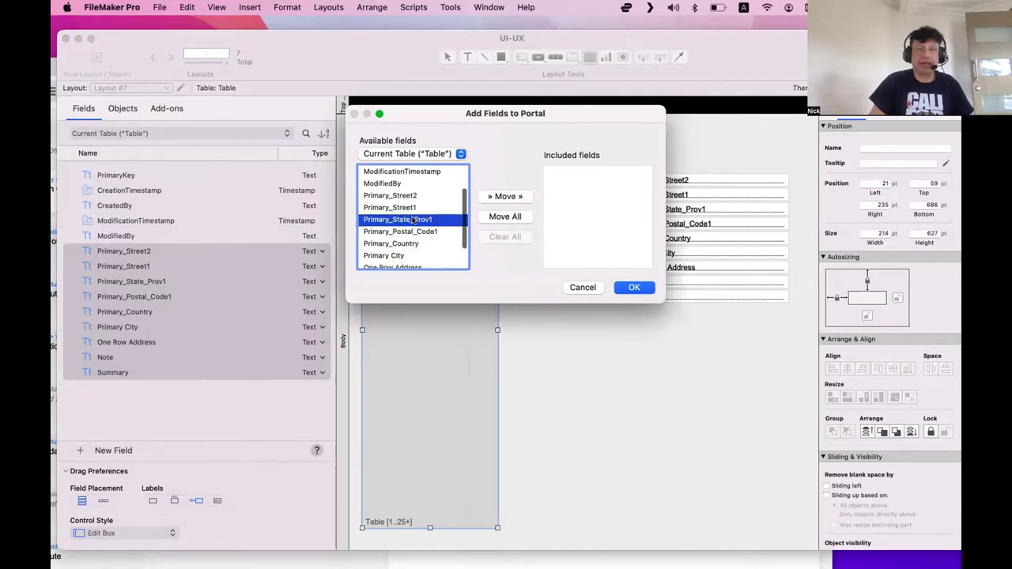
{"action": "double_click", "coordinate": [402, 255]}
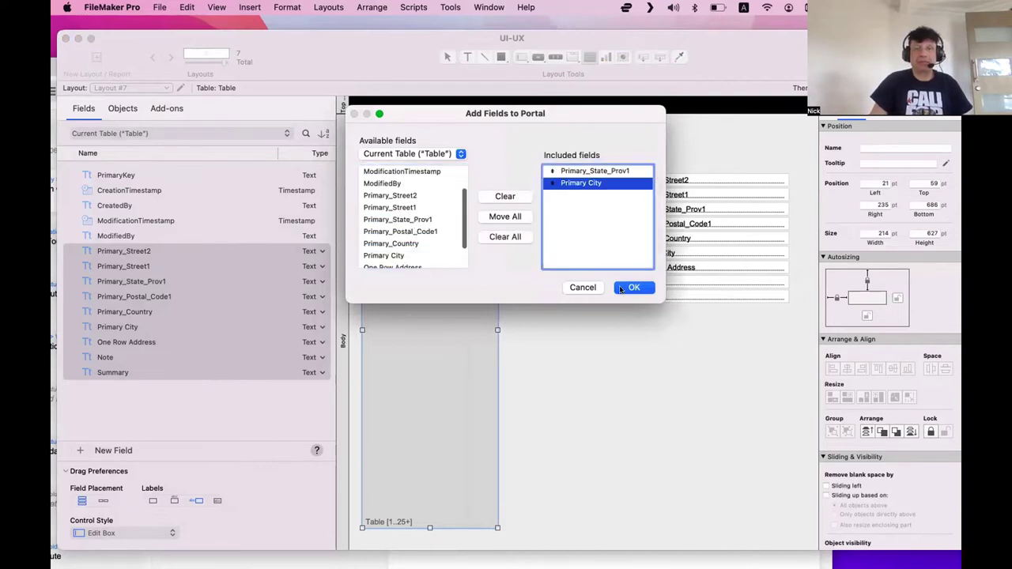
{"action": "left_click", "coordinate": [633, 288]}
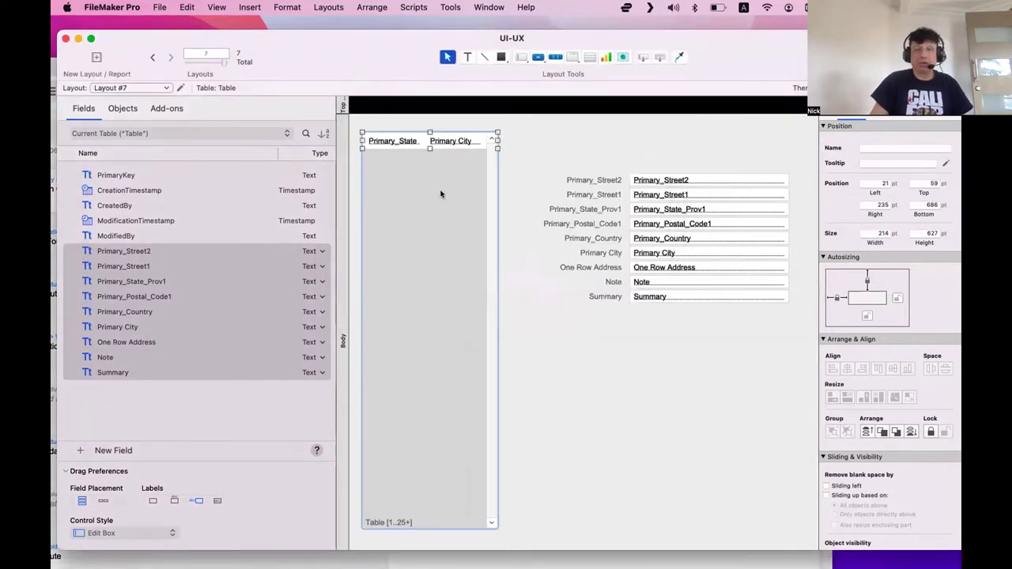
Step: Put the layout into Browse mode, go to record 13, and select the portal row just above NORTHERN
{"action": "key", "text": "super+b"}
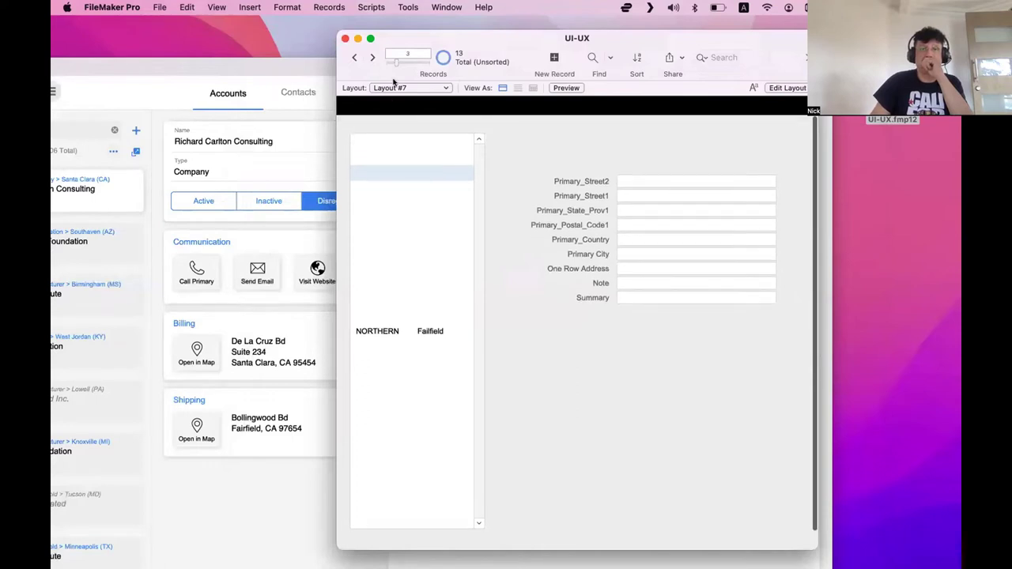
{"action": "left_click_drag", "start_coordinate": [394, 61], "coordinate": [427, 62]}
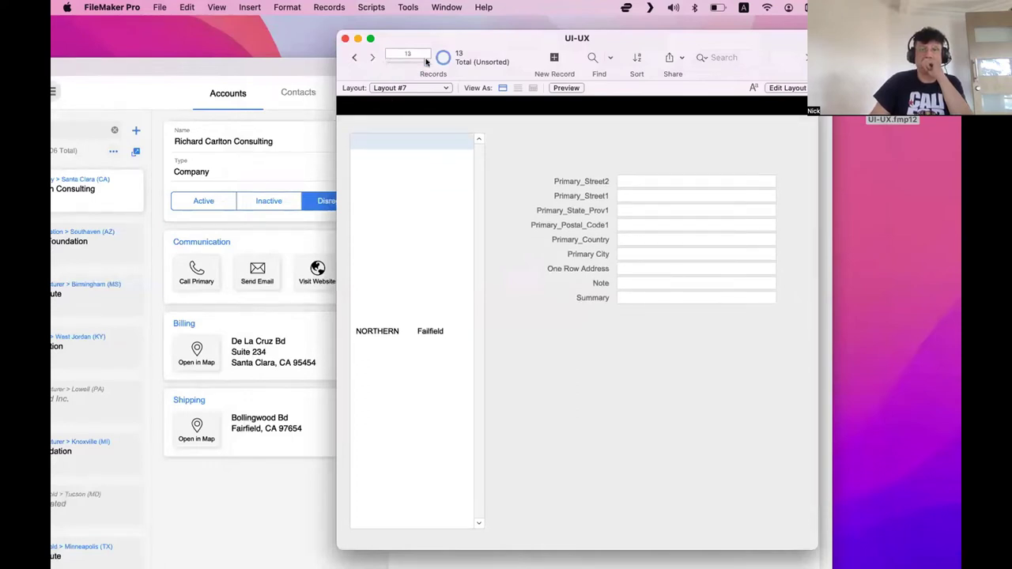
{"action": "left_click", "coordinate": [420, 318]}
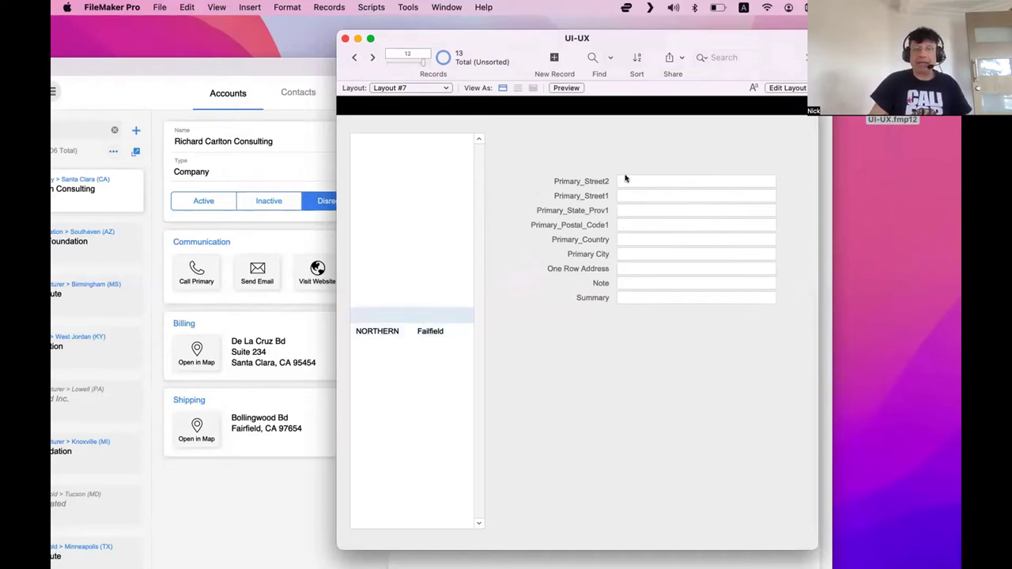
Step: Enter "sds" in the Primary_Street2 field of the twelfth record and commit it by selecting the row above
{"action": "left_click", "coordinate": [629, 177]}
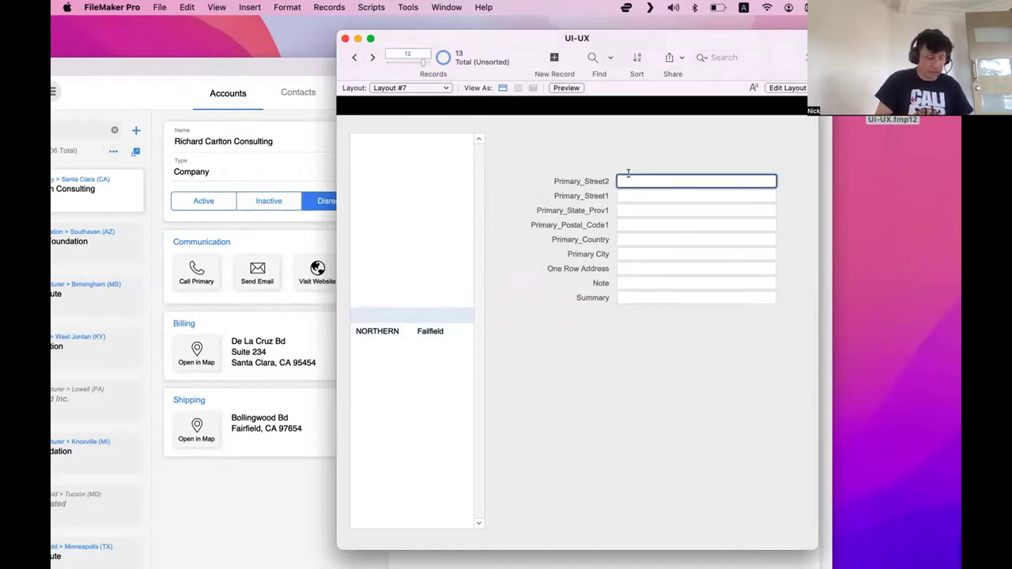
{"action": "type", "text": "sdsd"}
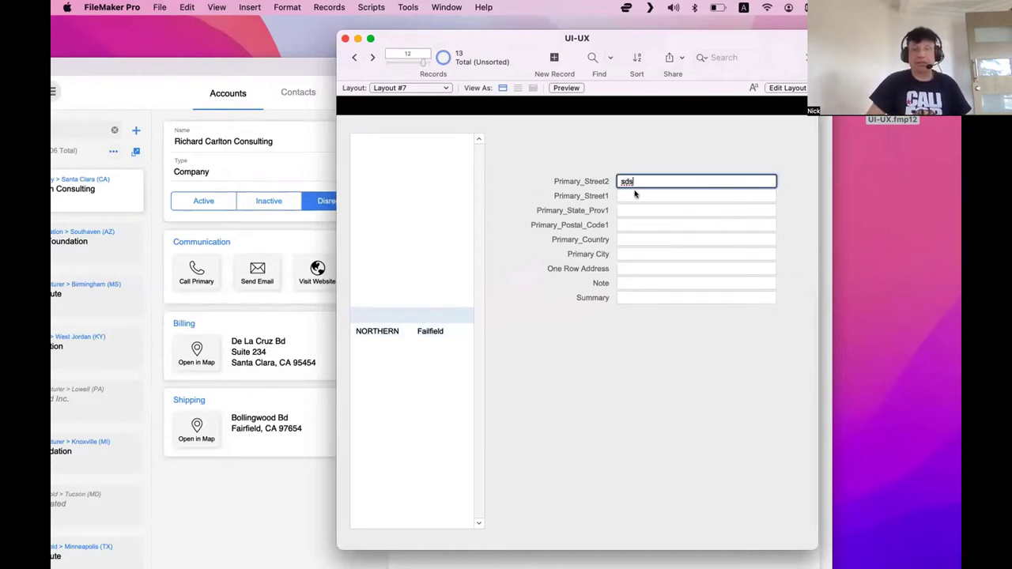
{"action": "left_click", "coordinate": [436, 301]}
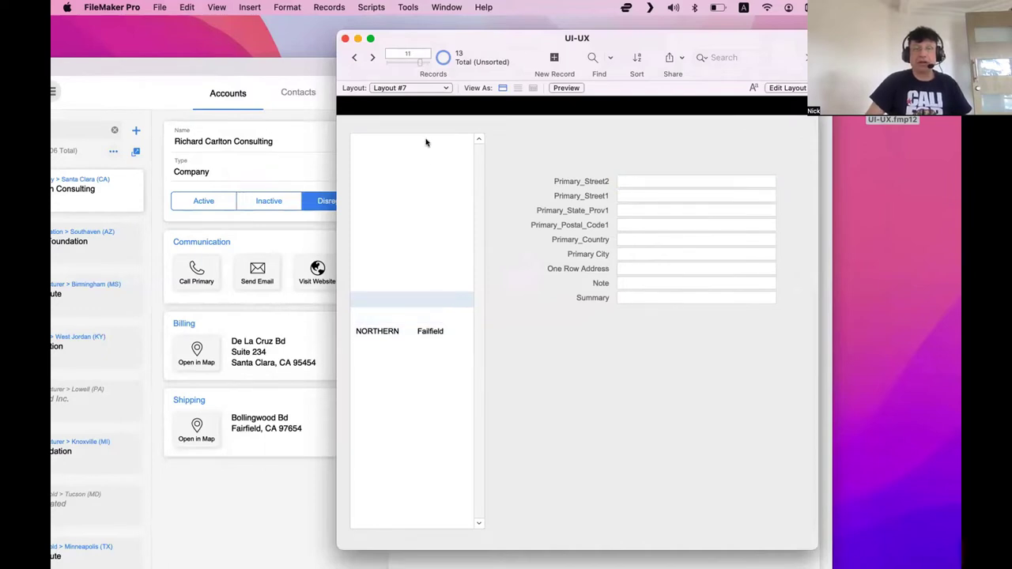
Step: Select the first record in the portal and enter "sdsd" in its Primary_Street1 field
{"action": "left_click", "coordinate": [429, 140]}
{"action": "left_click", "coordinate": [632, 195]}
{"action": "type", "text": "sdsd"}
{"action": "key", "text": "Return"}
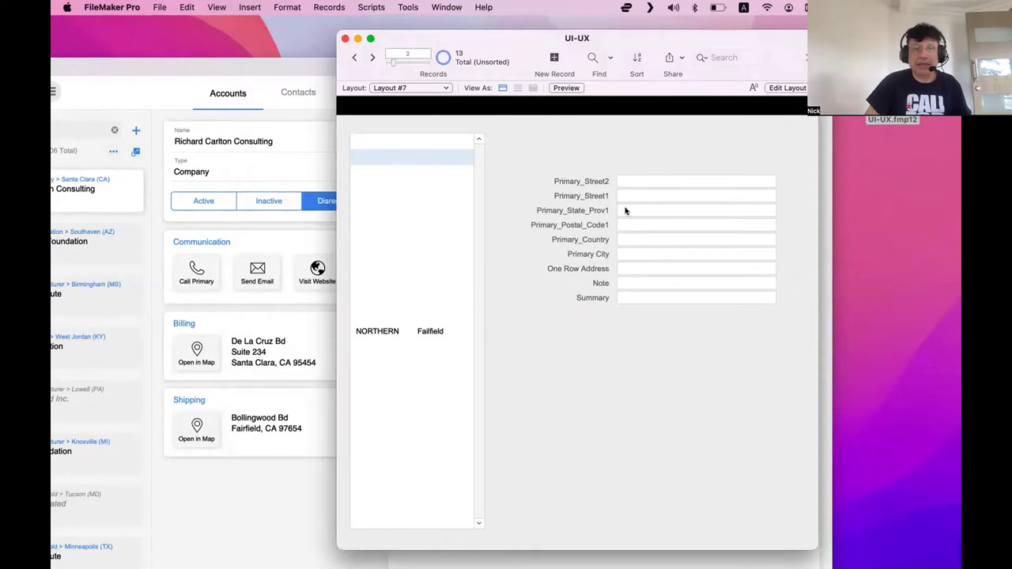
Step: Set Primary City to "Faifield" in the second record and to "New York" in the first record
{"action": "left_click", "coordinate": [628, 253]}
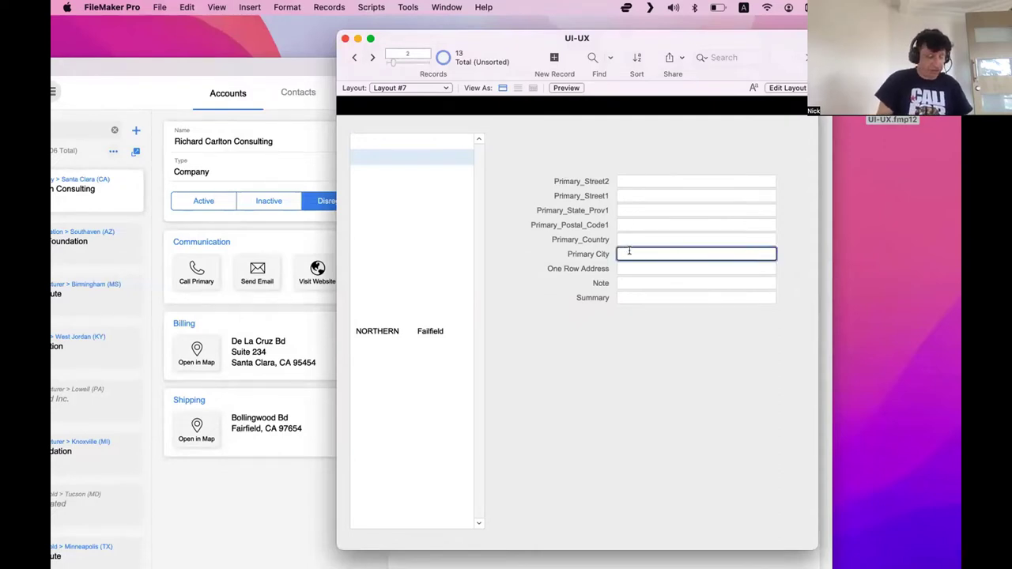
{"action": "type", "text": "Fair"}
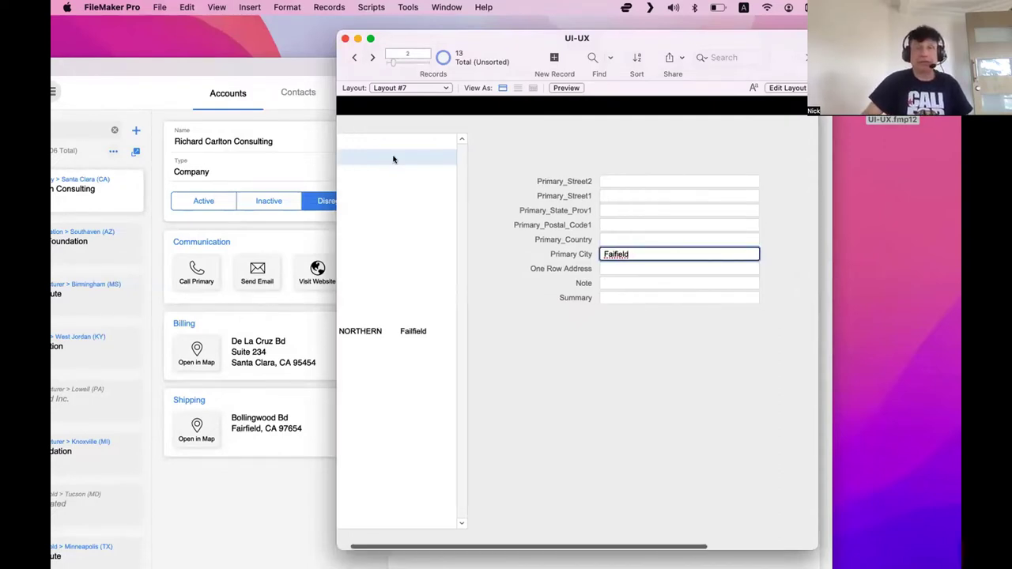
{"action": "left_click", "coordinate": [400, 141]}
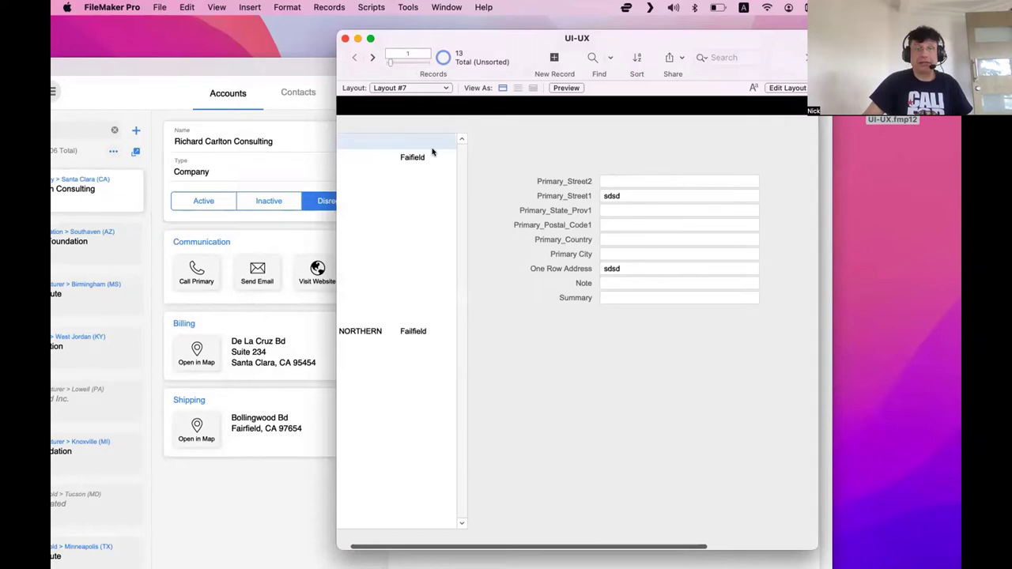
{"action": "double_click", "coordinate": [640, 269]}
{"action": "left_click", "coordinate": [640, 253]}
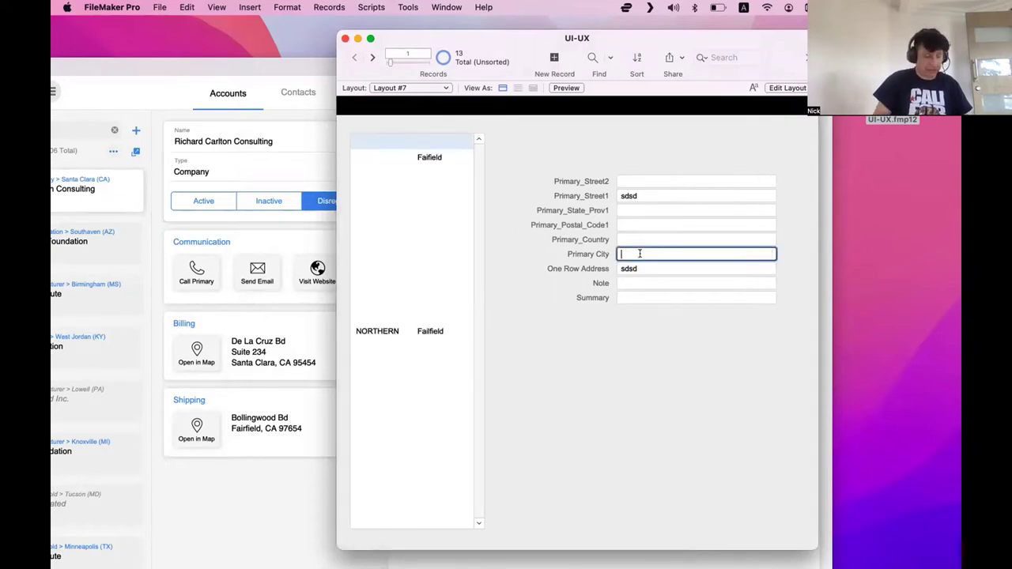
{"action": "type", "text": "New York"}
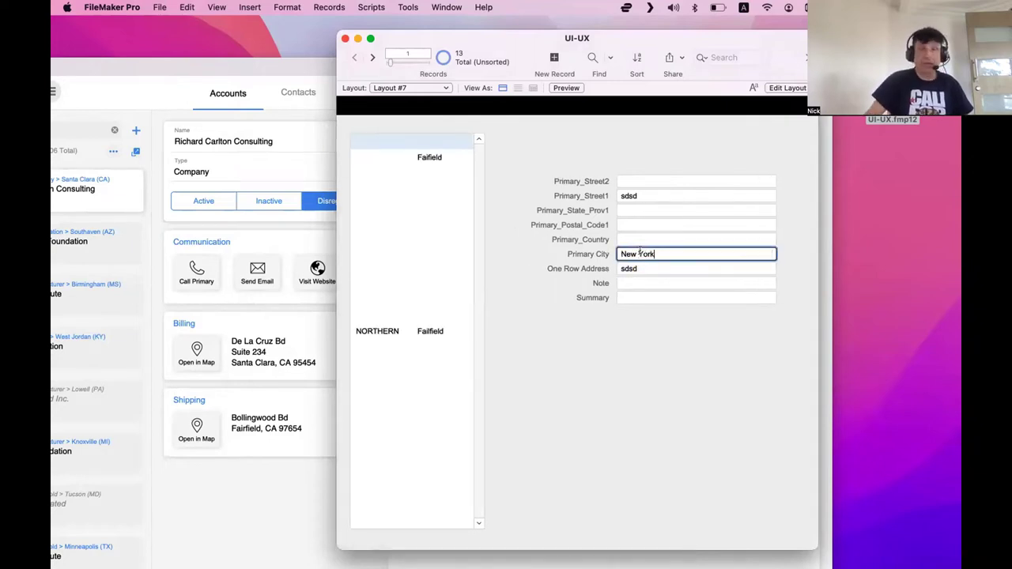
Step: Select the third record in the portal, set its Primary City to "San Francisco", and commit the record
{"action": "left_click", "coordinate": [425, 175]}
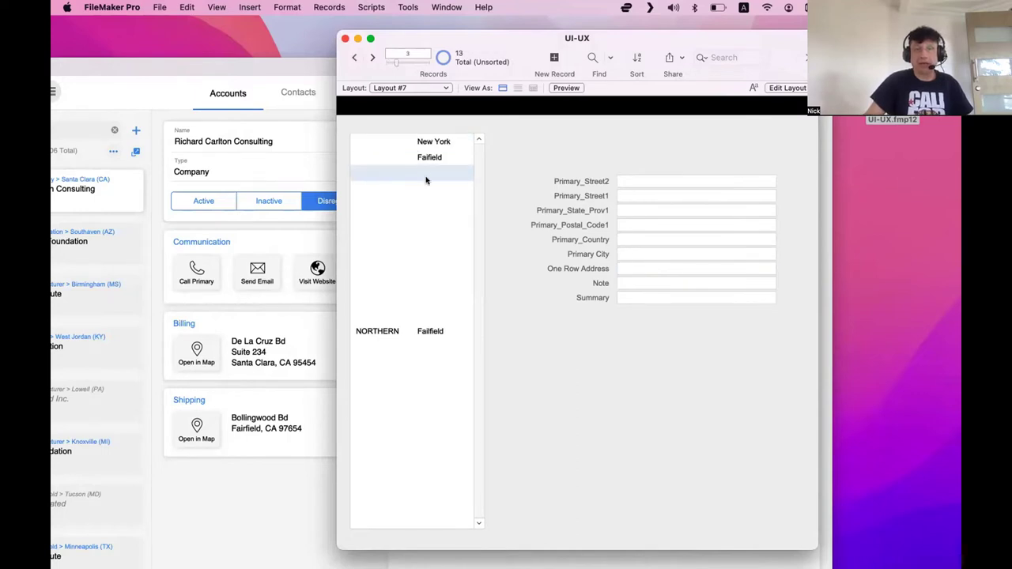
{"action": "left_click", "coordinate": [634, 253]}
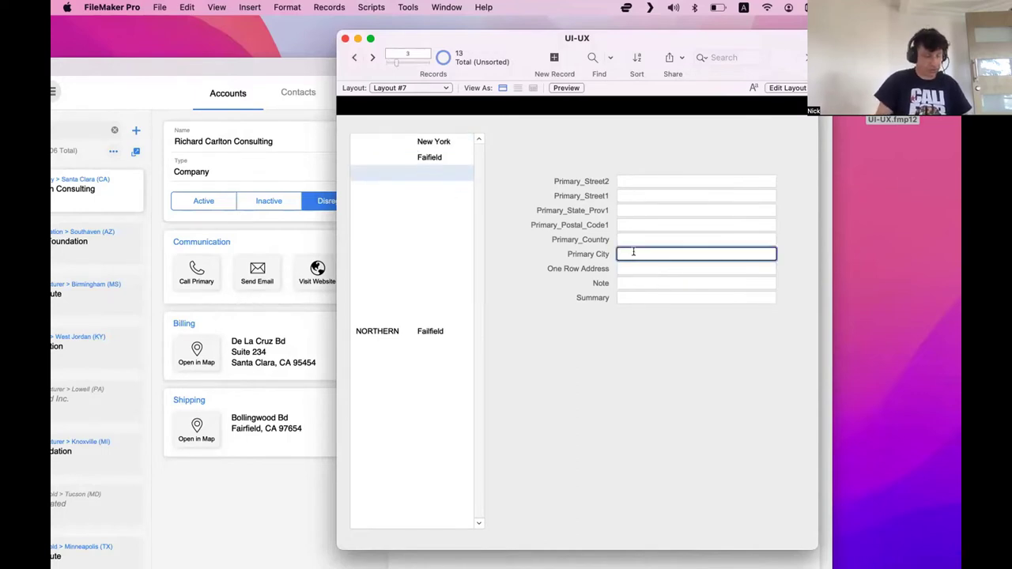
{"action": "type", "text": "San Francisco"}
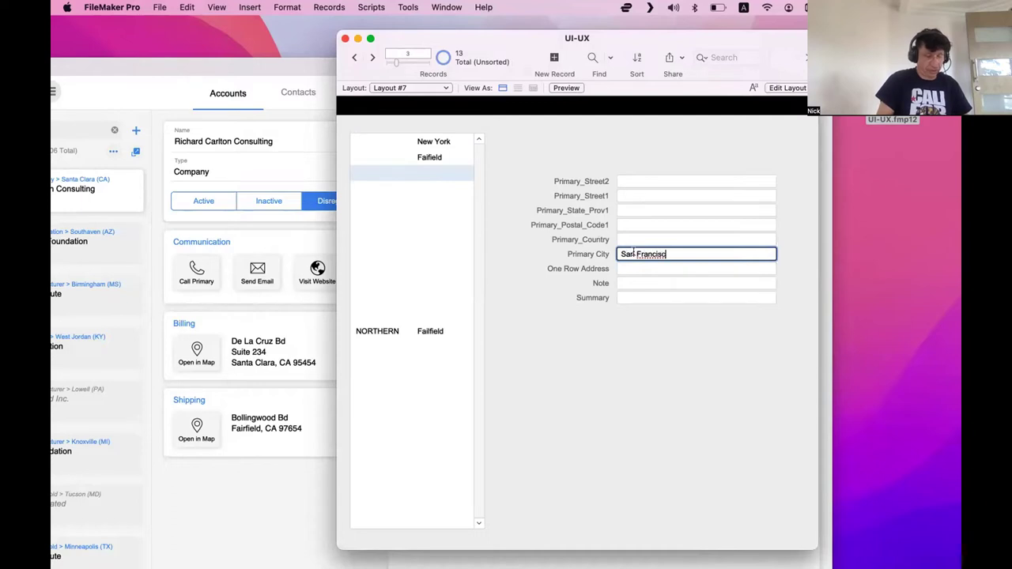
{"action": "left_click", "coordinate": [621, 353]}
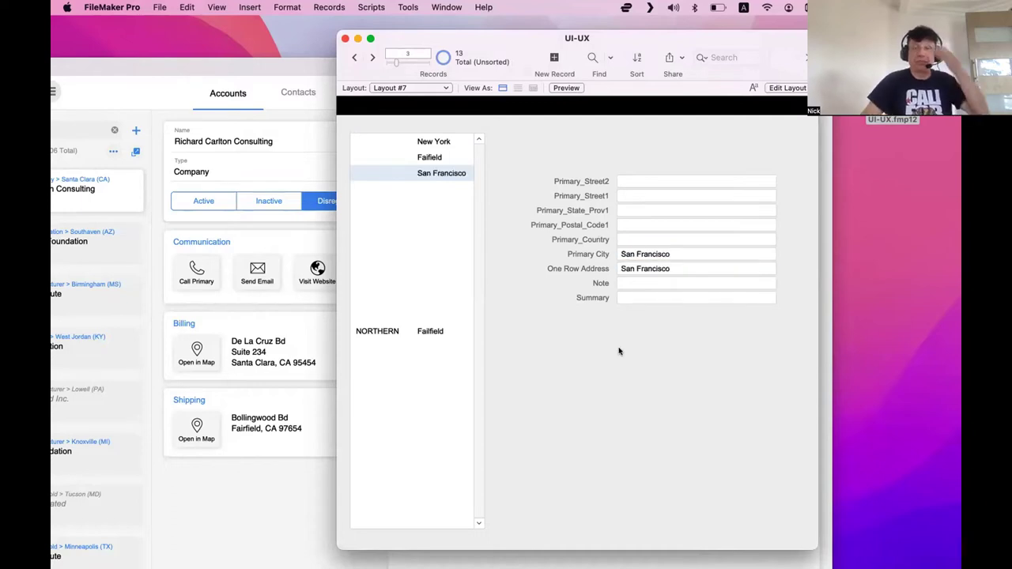
Step: Switch between the New York, Faifield and San Francisco rows in the portal to check each record's details
{"action": "left_click", "coordinate": [445, 156]}
{"action": "left_click", "coordinate": [443, 141]}
{"action": "left_click", "coordinate": [441, 157]}
{"action": "left_click", "coordinate": [441, 174]}
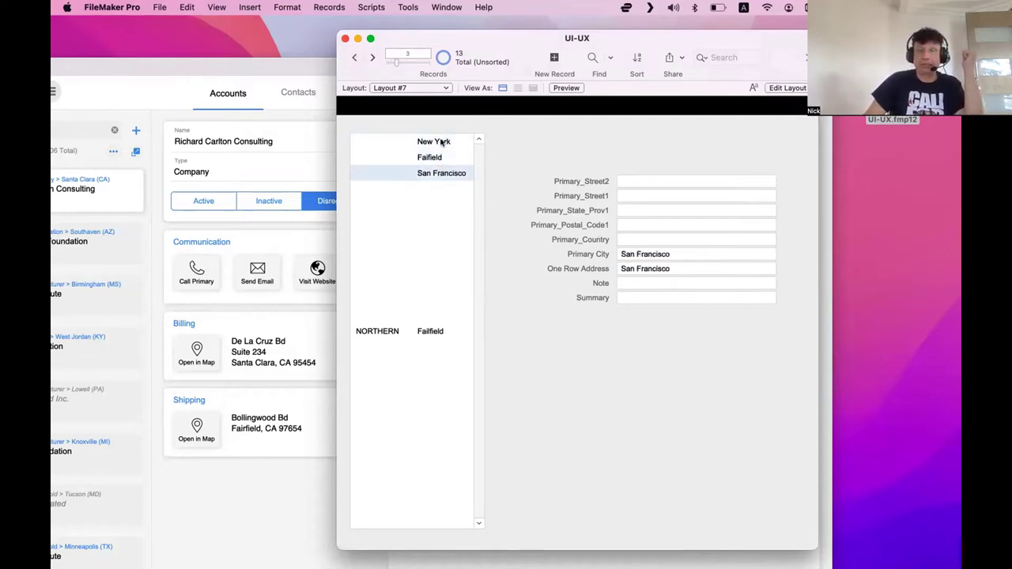
{"action": "left_click", "coordinate": [440, 149]}
{"action": "left_click", "coordinate": [442, 143]}
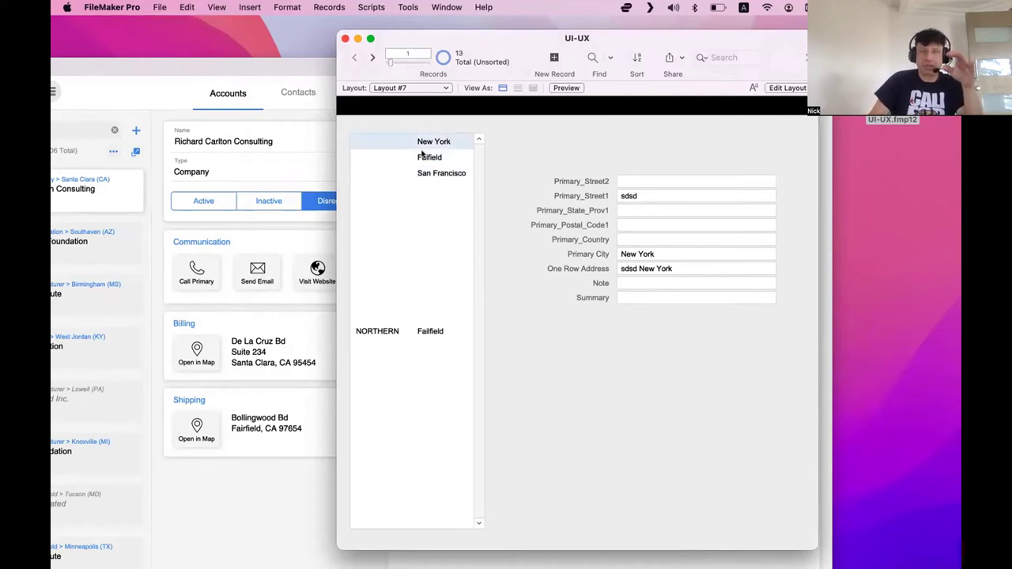
{"action": "left_click", "coordinate": [428, 158]}
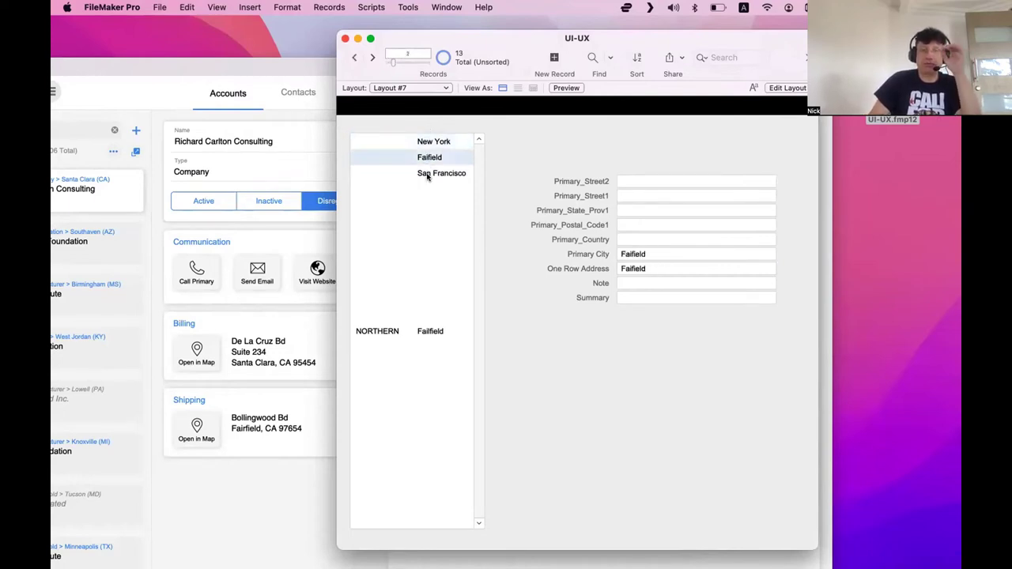
Step: Step backward and forward through the first three records to check how the portal highlight follows the current record
{"action": "left_click", "coordinate": [428, 174]}
{"action": "left_click", "coordinate": [356, 57]}
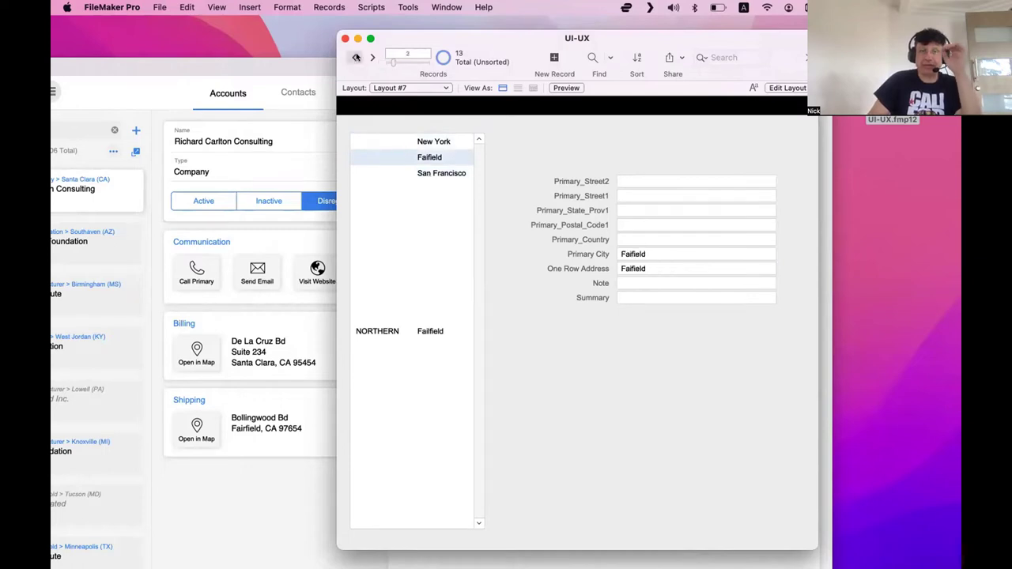
{"action": "left_click", "coordinate": [356, 57]}
{"action": "left_click", "coordinate": [372, 56]}
{"action": "left_click", "coordinate": [372, 57]}
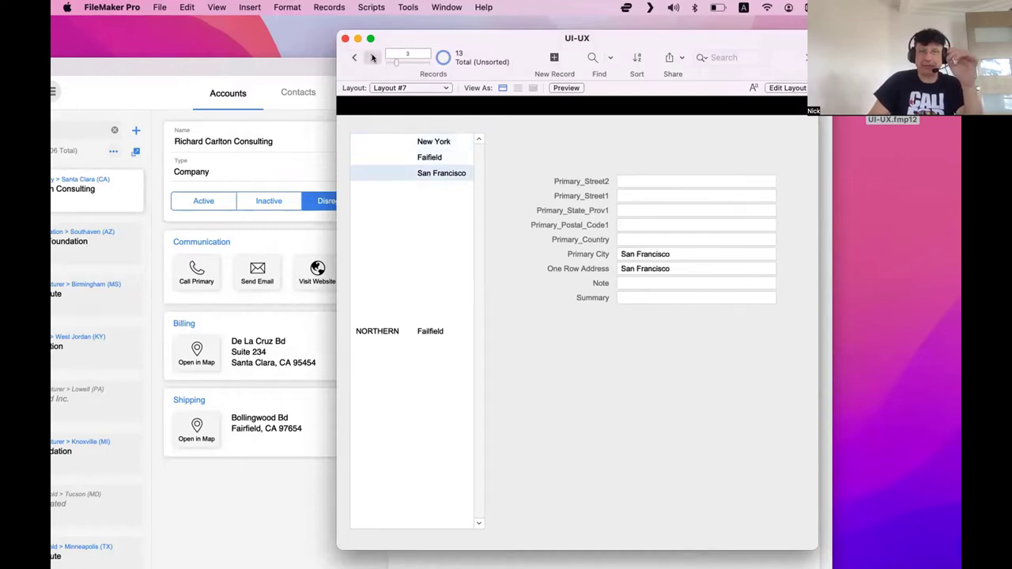
{"action": "left_click", "coordinate": [355, 57]}
{"action": "left_click", "coordinate": [354, 57]}
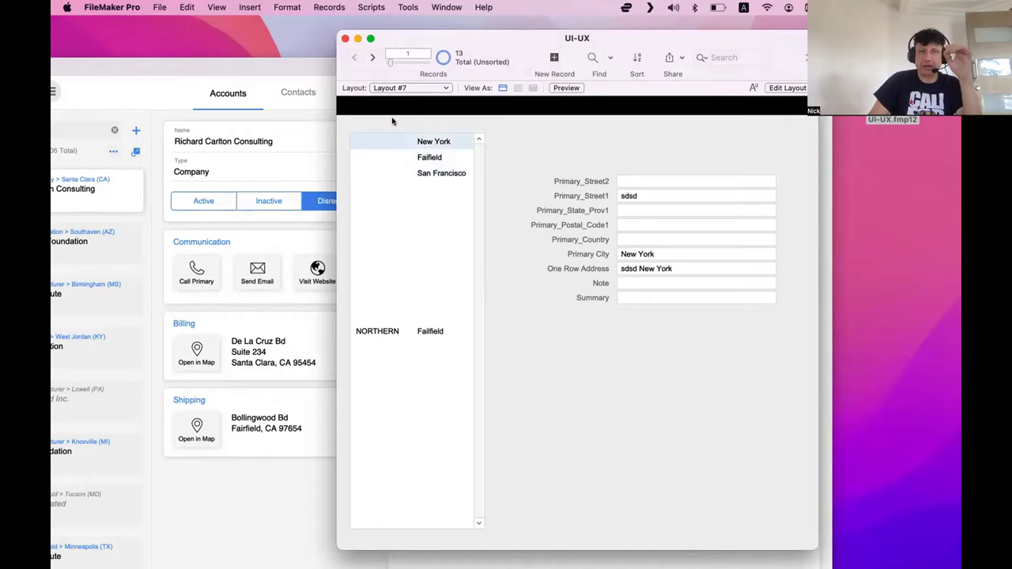
Step: Select the Faifield, San Francisco and New York portal rows in turn to check the displayed record details
{"action": "left_click", "coordinate": [411, 158]}
{"action": "left_click", "coordinate": [411, 173]}
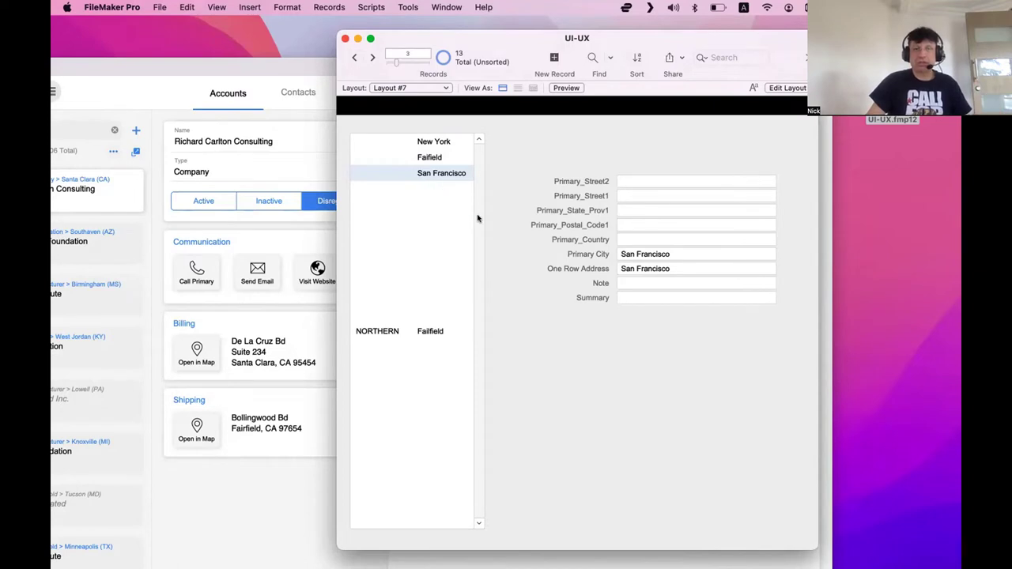
{"action": "left_click", "coordinate": [460, 194]}
{"action": "left_click", "coordinate": [402, 140]}
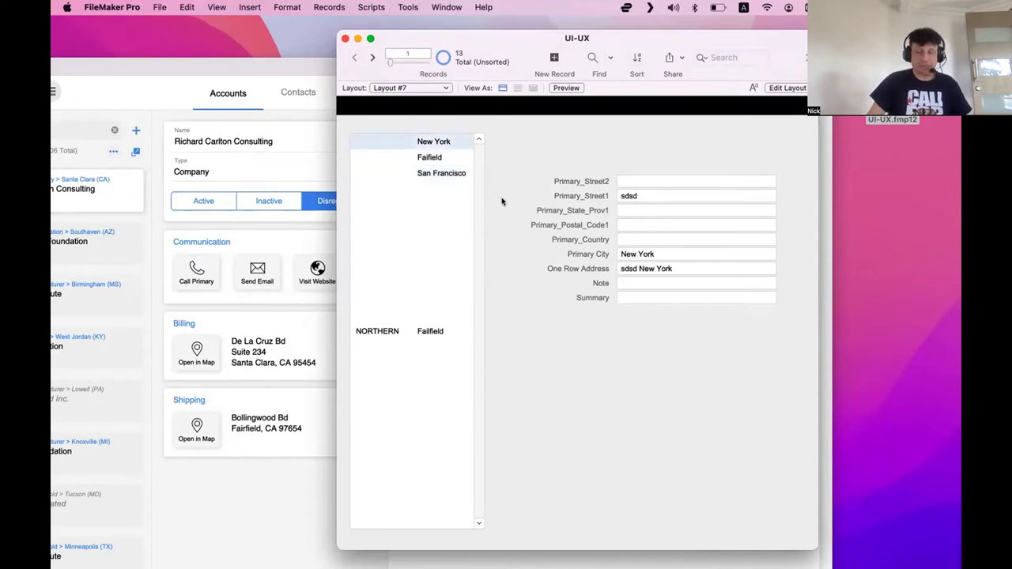
Step: Add a text field called Name to the table in the database definition and save the change
{"action": "key", "text": "super+l"}
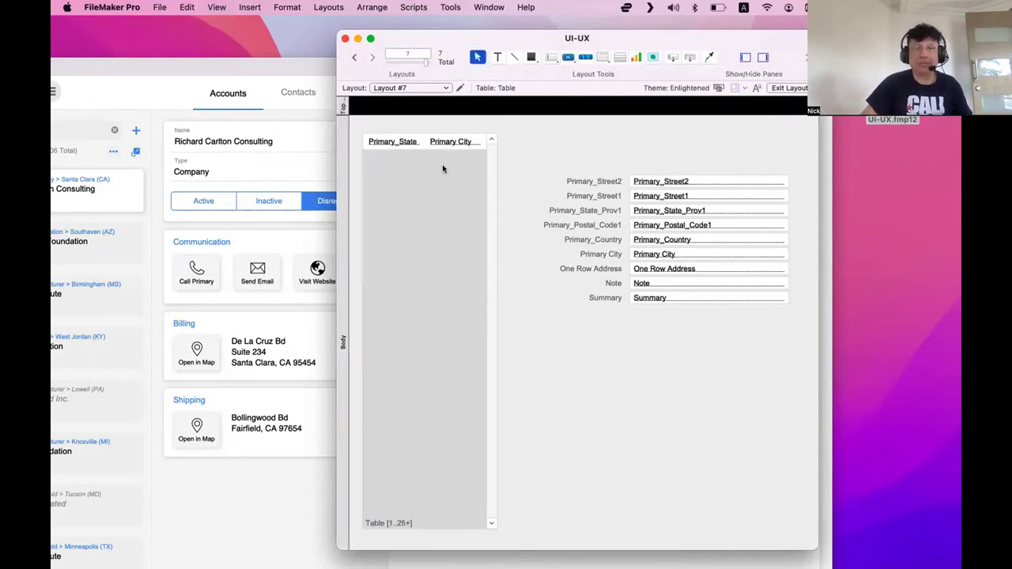
{"action": "key", "text": "super+b"}
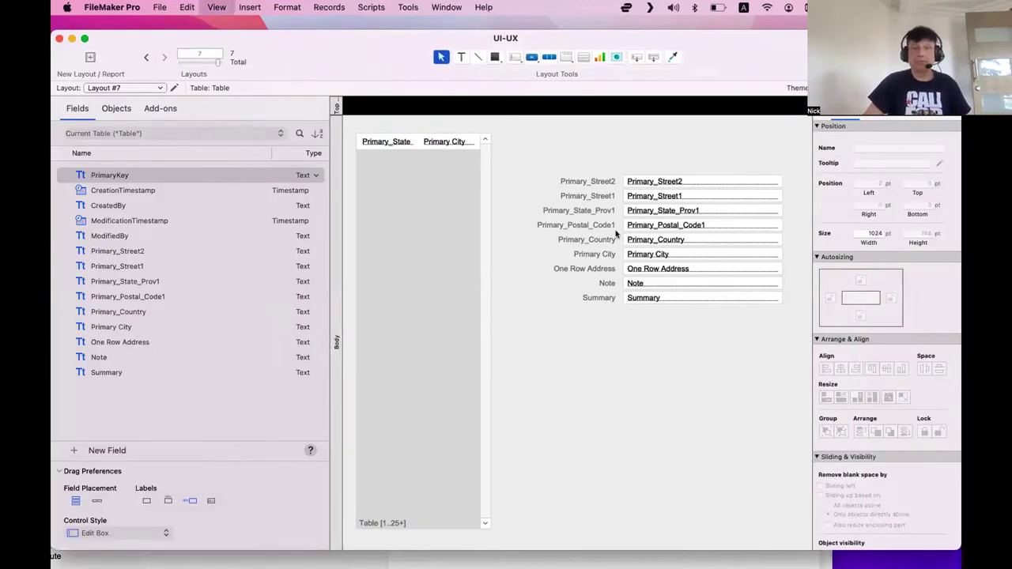
{"action": "key", "text": "shift+super+d"}
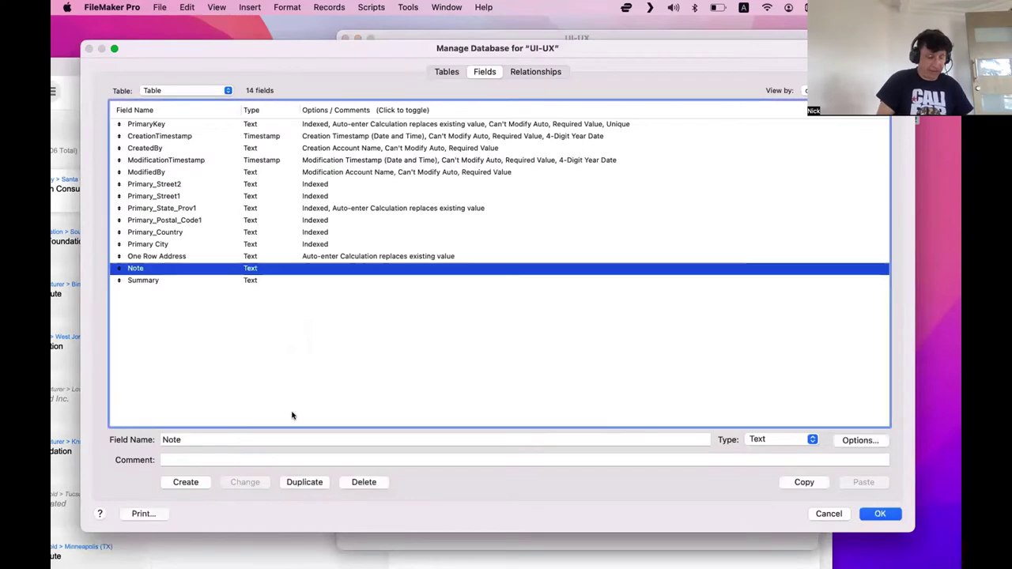
{"action": "left_click", "coordinate": [251, 443]}
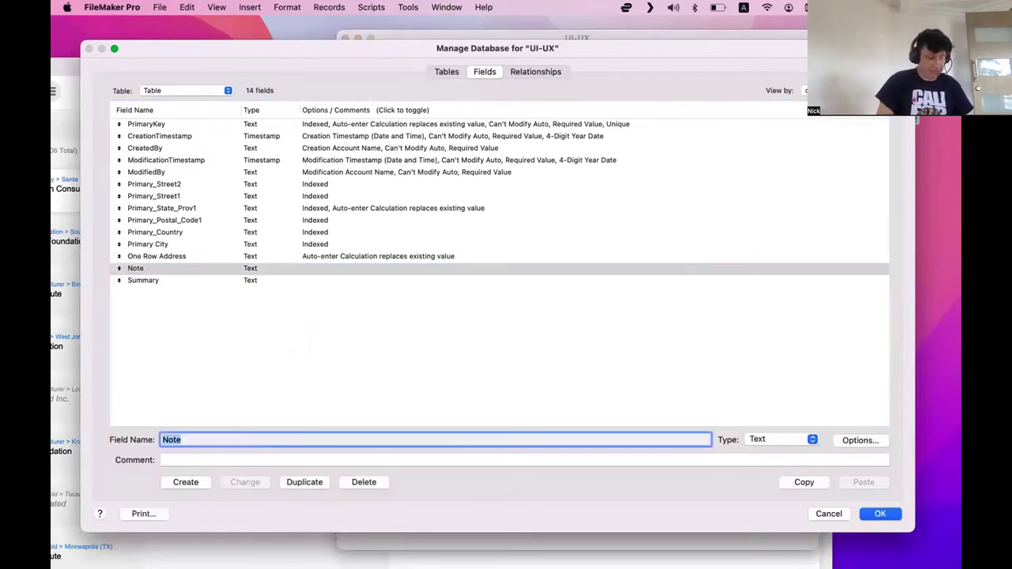
{"action": "type", "text": "Name"}
{"action": "left_click", "coordinate": [185, 482]}
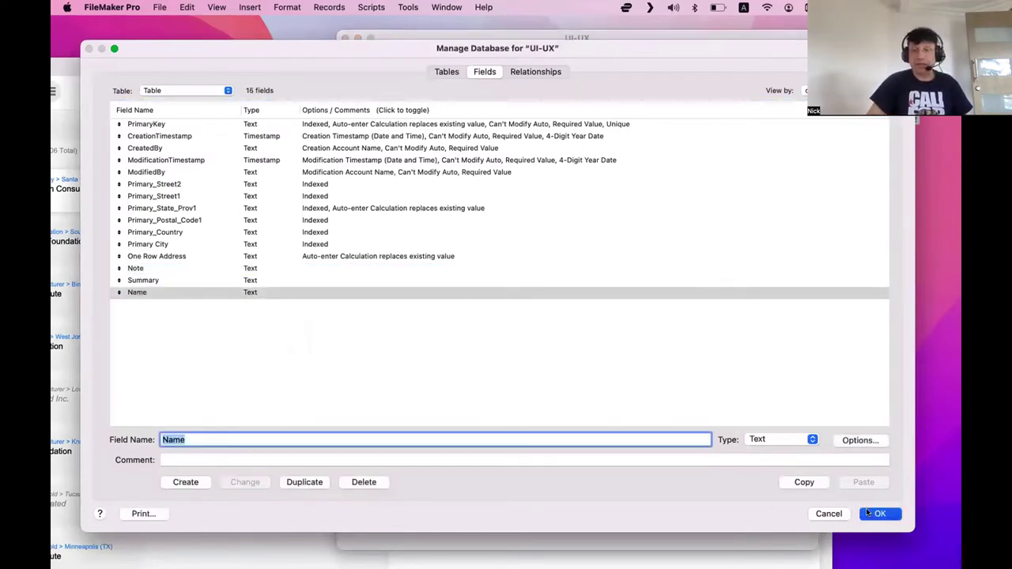
{"action": "key", "text": "Return"}
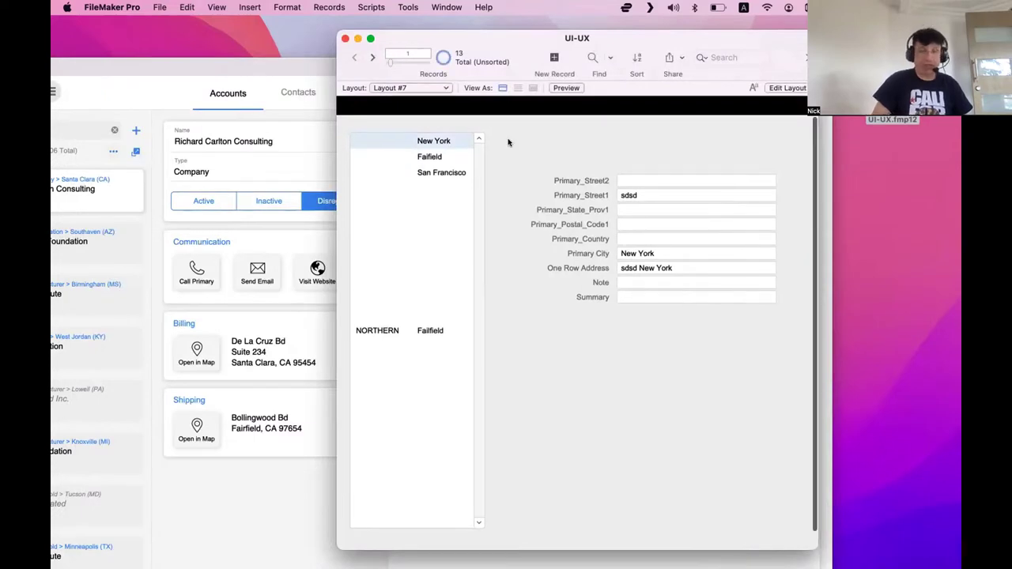
Step: Change the Primary_State_Prov1 field in the layout's portal to show the Name field instead
{"action": "key", "text": "super+l"}
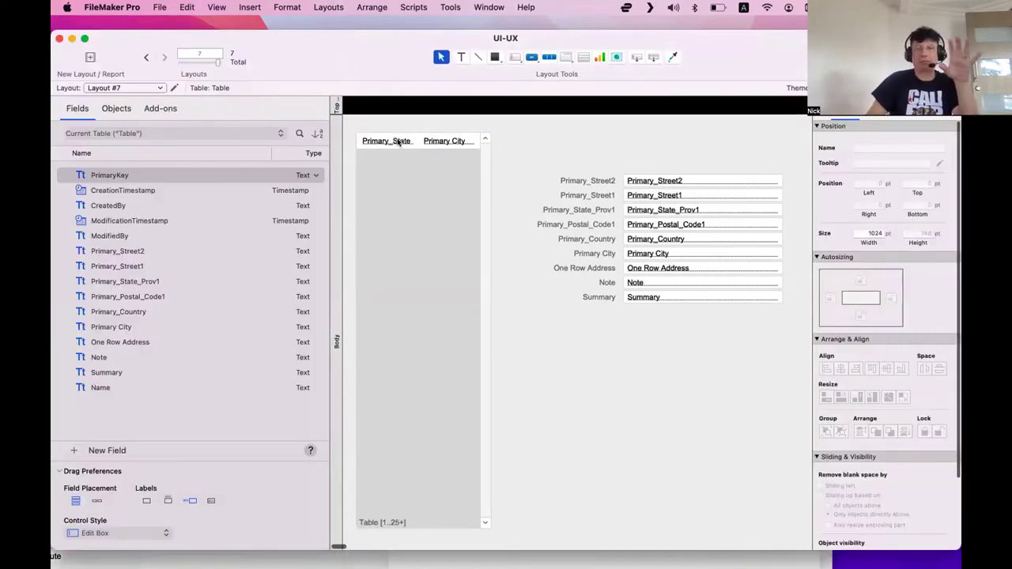
{"action": "left_click", "coordinate": [392, 141]}
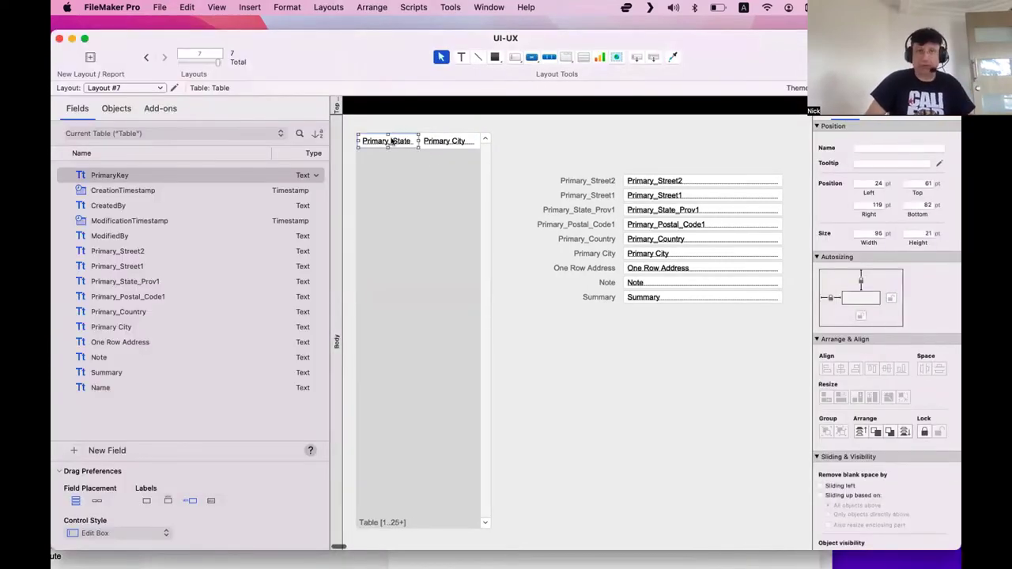
{"action": "double_click", "coordinate": [392, 141]}
{"action": "left_click", "coordinate": [679, 252]}
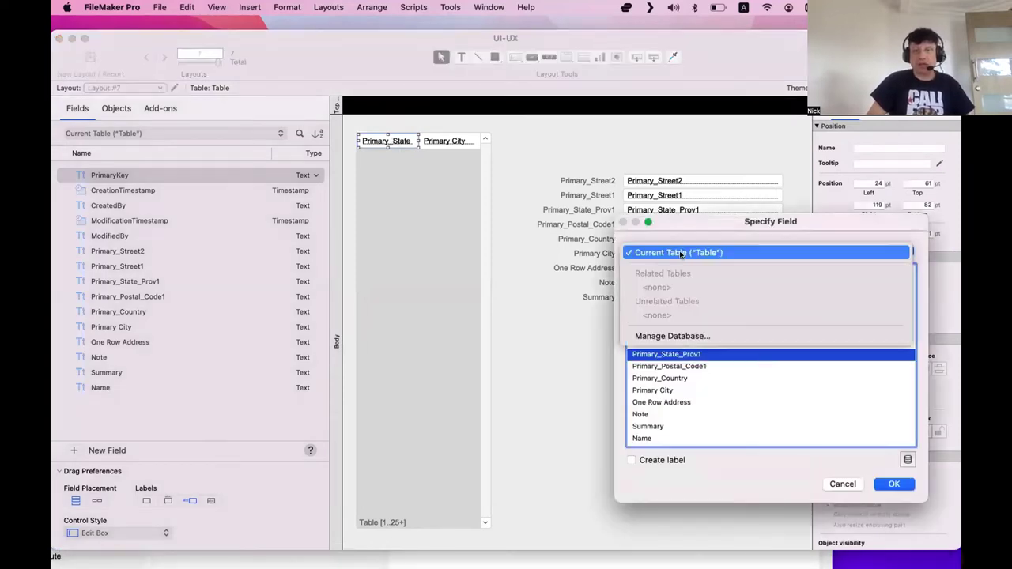
{"action": "left_click", "coordinate": [645, 440]}
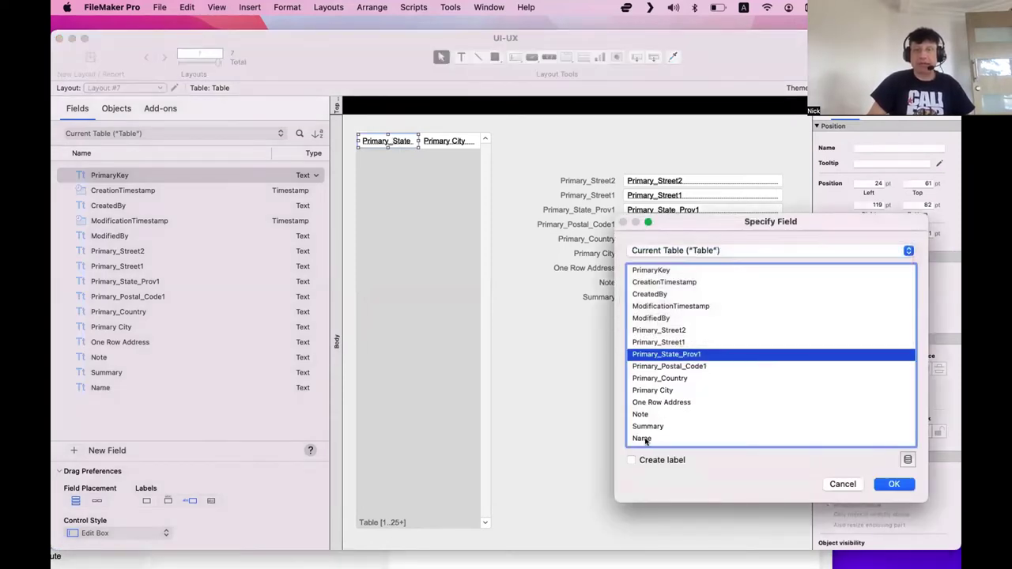
{"action": "left_click", "coordinate": [645, 440]}
{"action": "left_click", "coordinate": [534, 316]}
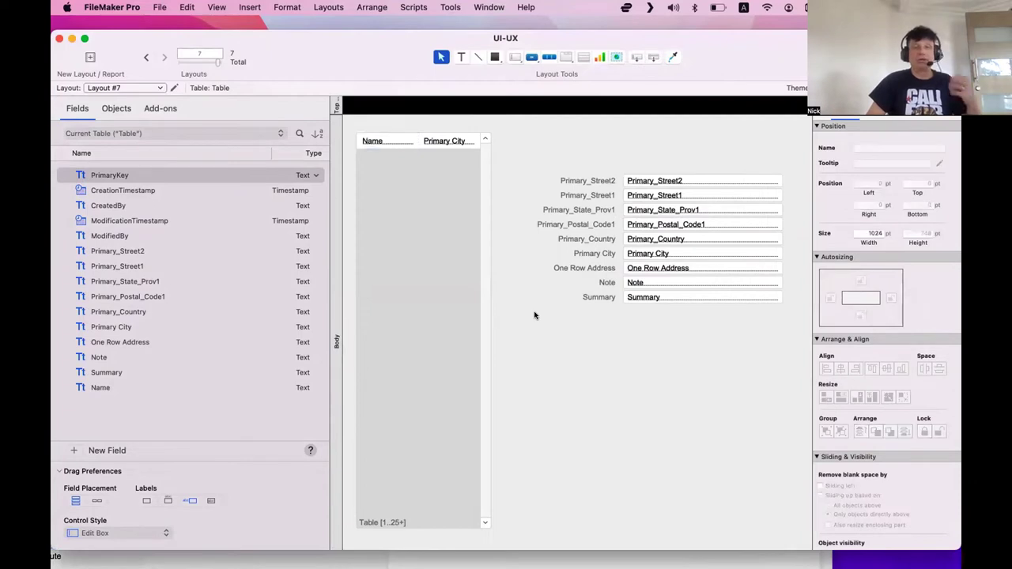
Step: Return to Browse mode, delete all records in the table, and create one new blank record
{"action": "key", "text": "super+b"}
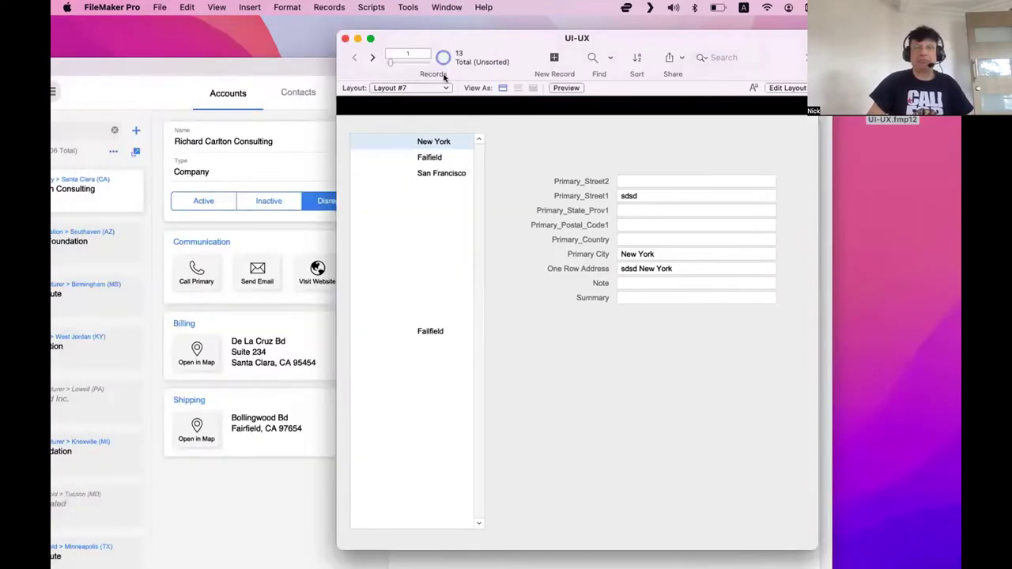
{"action": "left_click", "coordinate": [399, 7]}
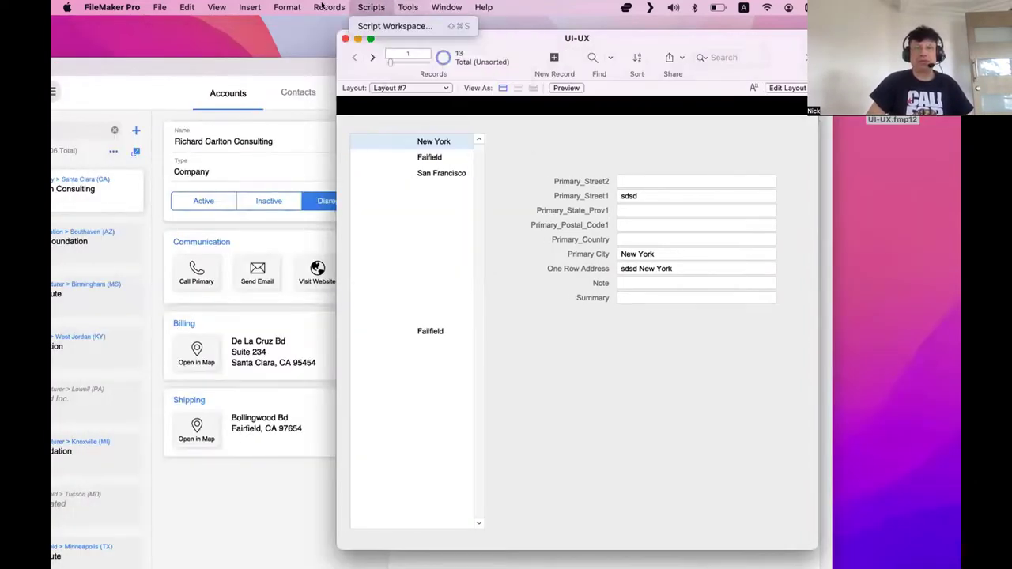
{"action": "mouse_move", "coordinate": [329, 7]}
{"action": "left_click", "coordinate": [421, 125]}
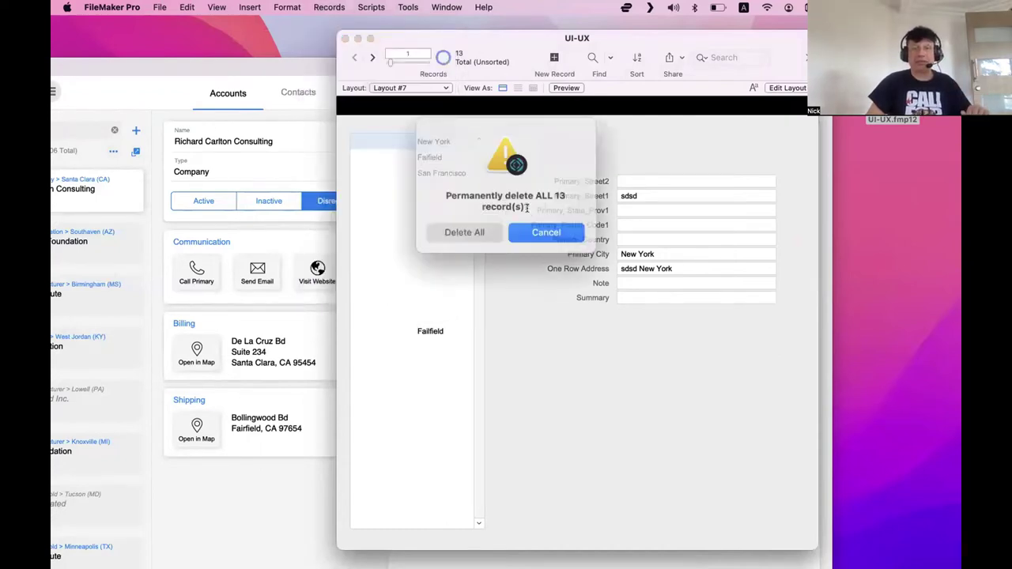
{"action": "left_click", "coordinate": [467, 228]}
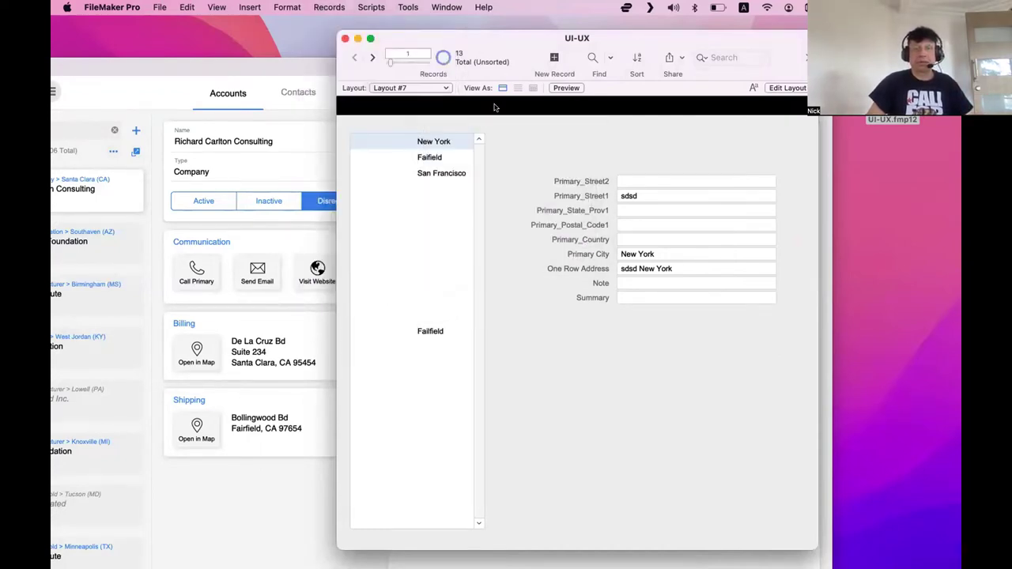
{"action": "left_click_drag", "start_coordinate": [387, 50], "coordinate": [265, 45]}
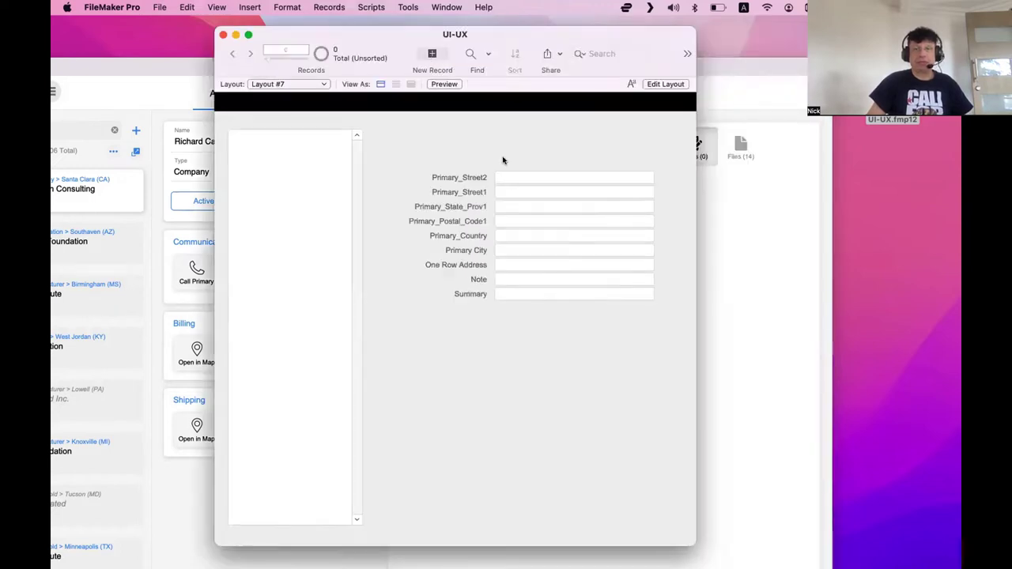
{"action": "key", "text": "super+n"}
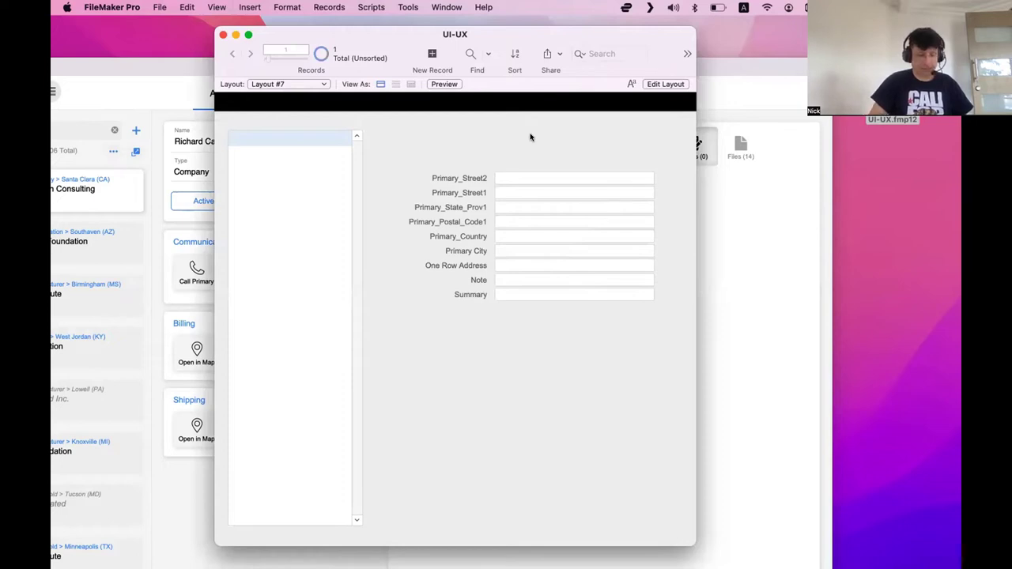
Step: In Layout mode, place the Name field with a label above the address fields
{"action": "key", "text": "super+l"}
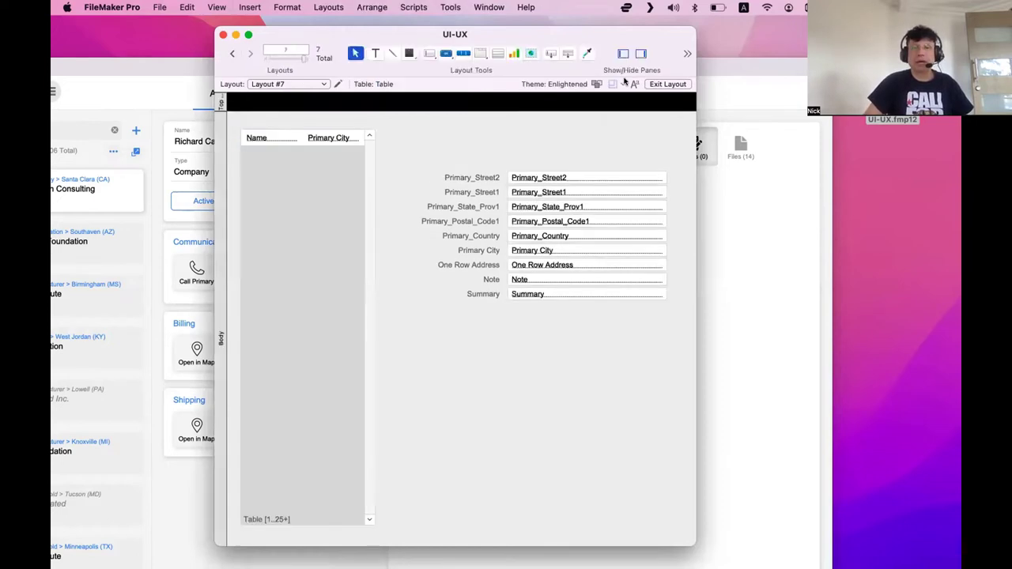
{"action": "left_click", "coordinate": [641, 53]}
{"action": "left_click", "coordinate": [623, 53]}
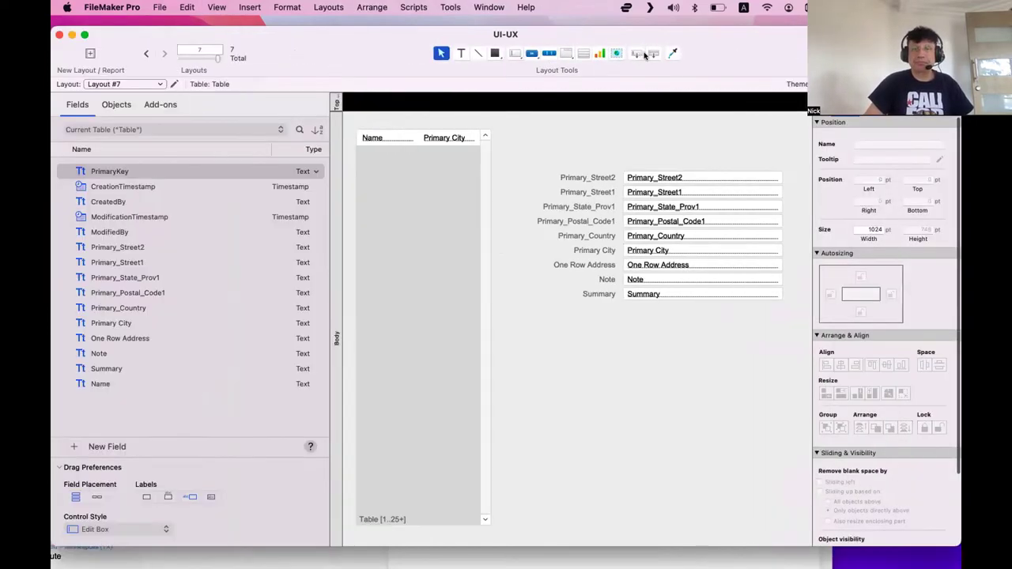
{"action": "left_click_drag", "start_coordinate": [639, 52], "coordinate": [579, 137]}
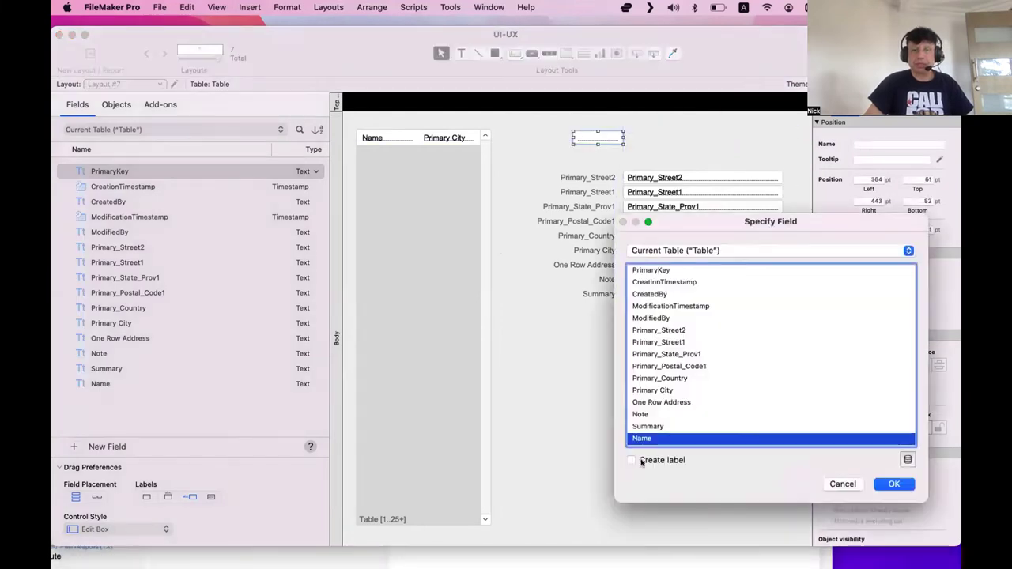
{"action": "left_click", "coordinate": [638, 460]}
{"action": "left_click", "coordinate": [884, 484]}
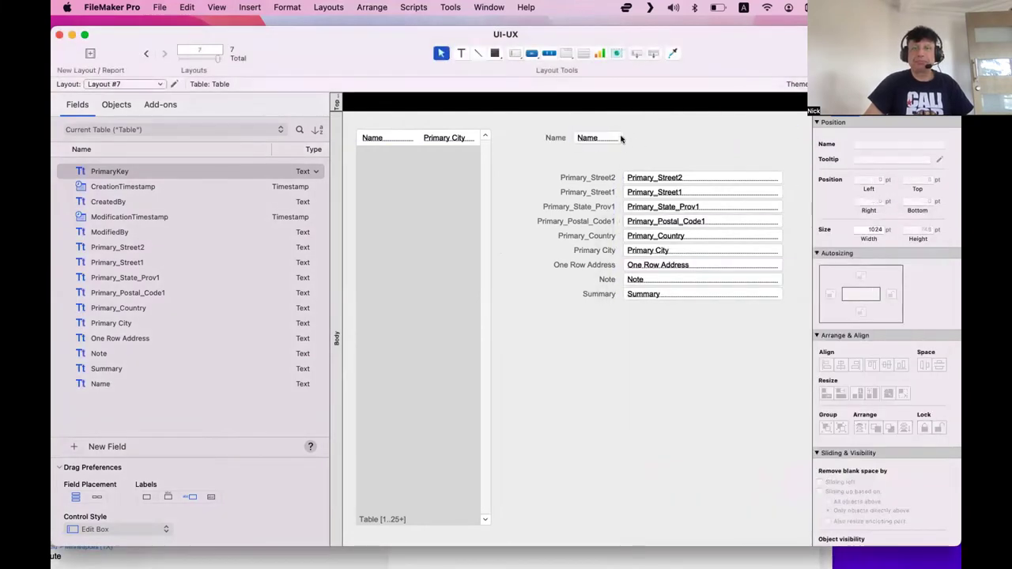
Step: Widen the new Name field above the address fields to roughly the width of the Primary_Street2 field
{"action": "left_click", "coordinate": [621, 138]}
{"action": "left_click_drag", "start_coordinate": [620, 138], "coordinate": [741, 138]}
{"action": "mouse_move", "coordinate": [644, 139]}
{"action": "left_mouse_down"}
{"action": "mouse_move", "coordinate": [680, 163]}
{"action": "mouse_move", "coordinate": [712, 158]}
{"action": "mouse_move", "coordinate": [644, 139]}
{"action": "left_mouse_up"}
{"action": "left_click", "coordinate": [681, 323]}
Step: Delete the One Row Address, Note, Summary, street, state, postal code and country fields with their labels, keeping Primary City
{"action": "left_click_drag", "start_coordinate": [777, 329], "coordinate": [558, 266]}
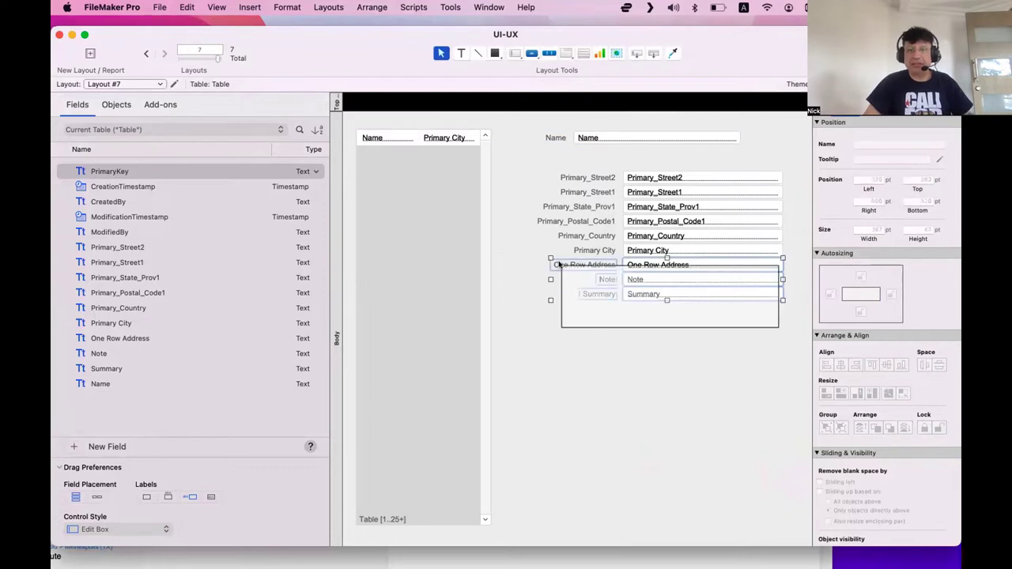
{"action": "key", "text": "Delete"}
{"action": "left_click_drag", "start_coordinate": [794, 244], "coordinate": [531, 165]}
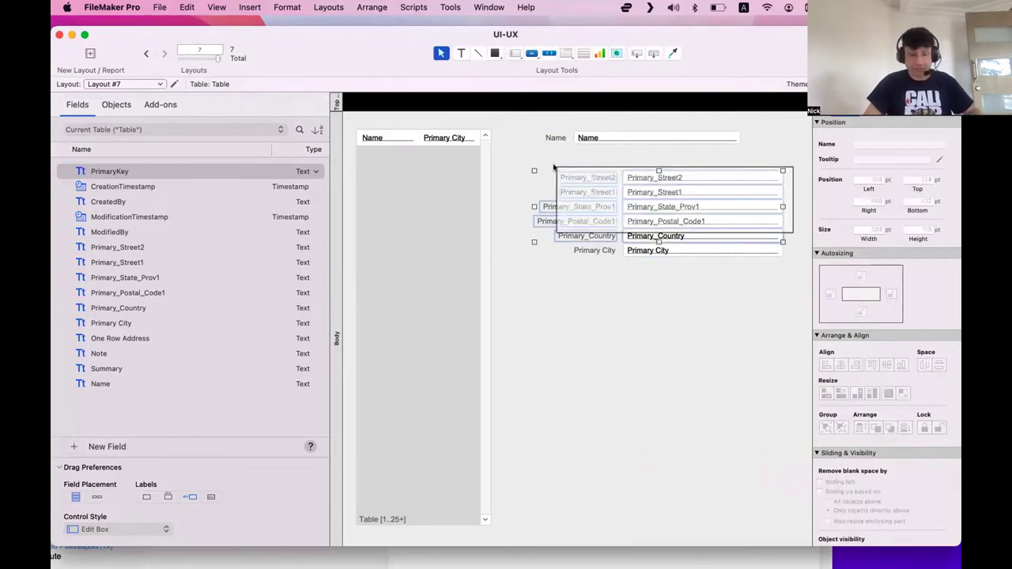
{"action": "key", "text": "Delete"}
Step: Move the Primary City field and label directly under the Name field and return to Browse mode
{"action": "left_click", "coordinate": [582, 248]}
{"action": "left_click_drag", "start_coordinate": [606, 254], "coordinate": [590, 159]}
{"action": "key", "text": "super+b"}
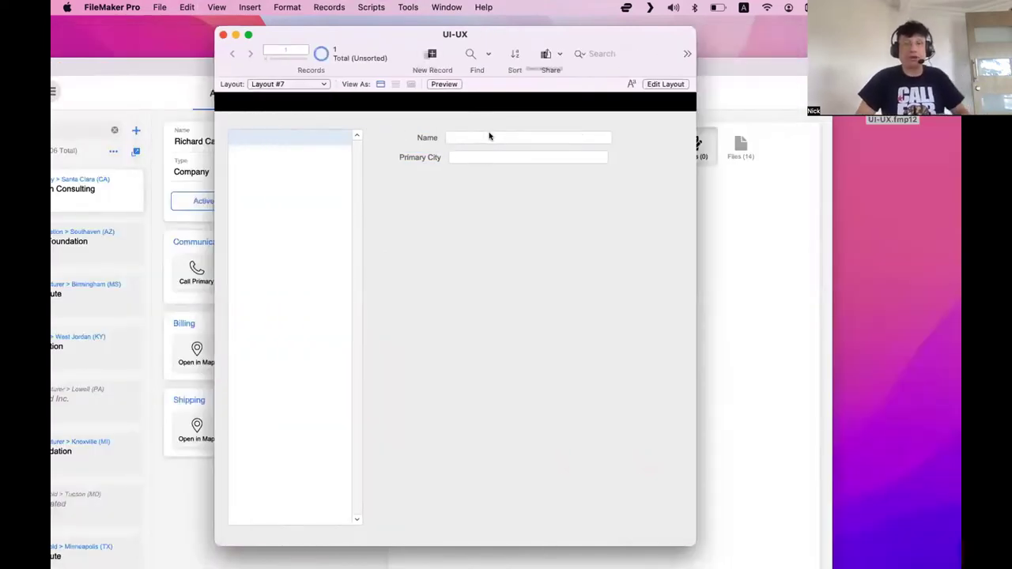
{"action": "left_click", "coordinate": [432, 55]}
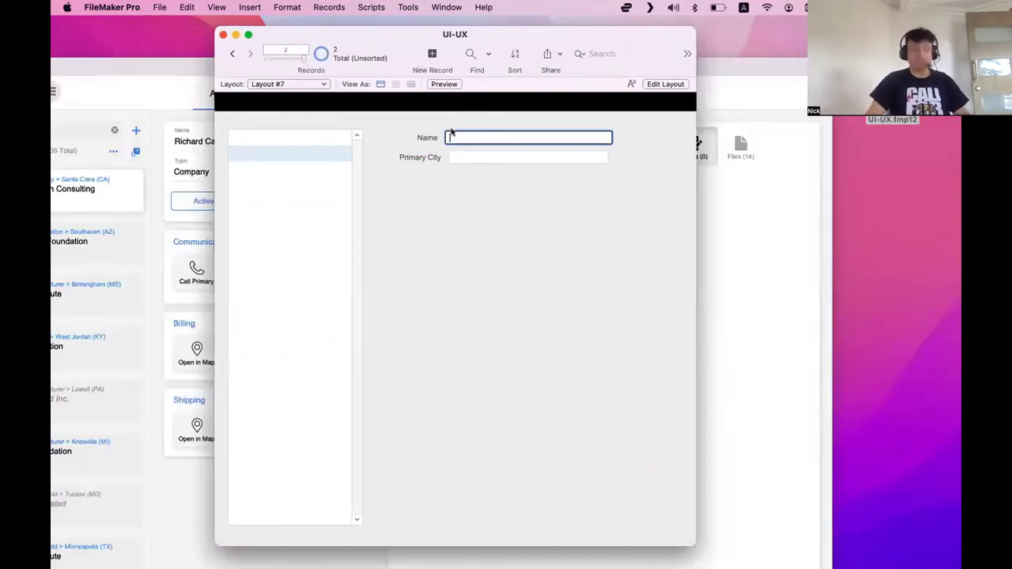
{"action": "key", "text": "super+e"}
{"action": "left_click", "coordinate": [475, 228]}
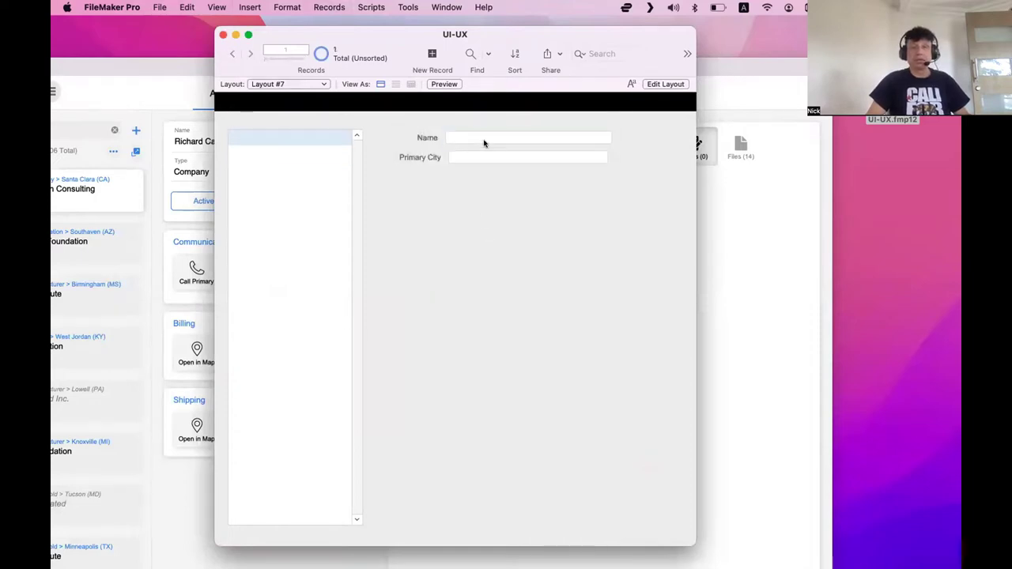
Step: Fill in the first record with the person's first name and Woodbridge as the Primary City
{"action": "left_click", "coordinate": [483, 132]}
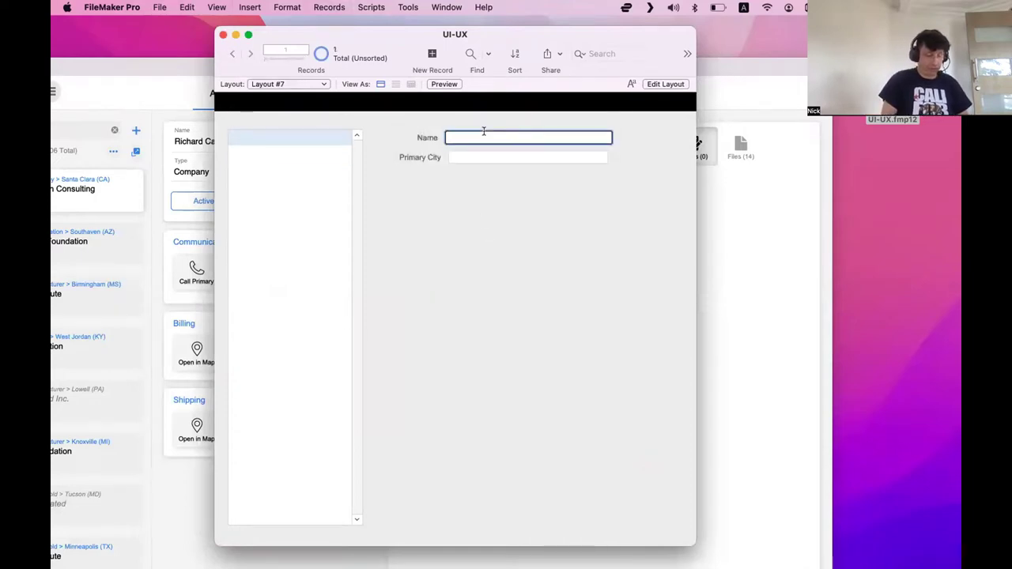
{"action": "type", "text": "Marg"}
{"action": "key", "text": "Tab"}
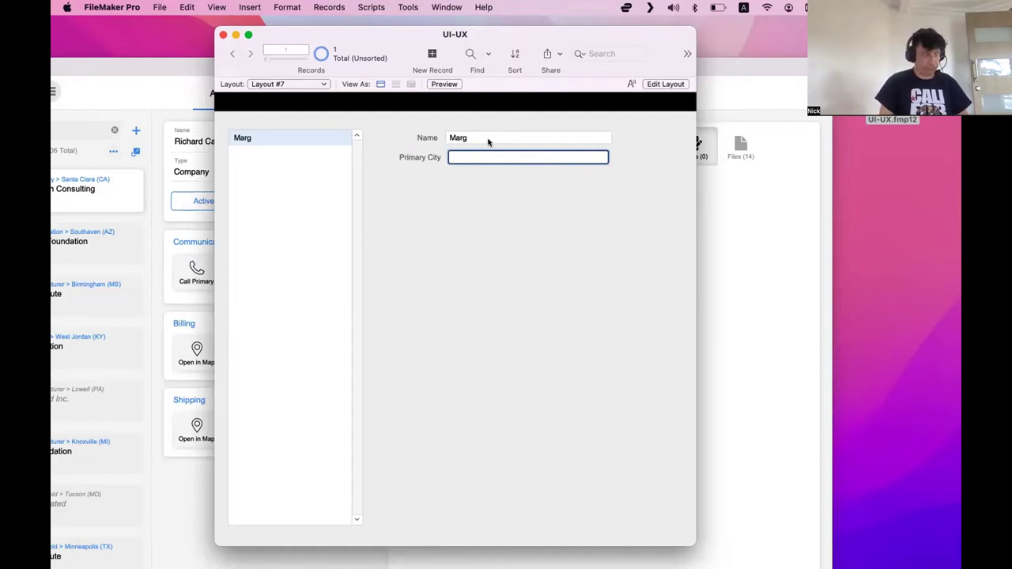
{"action": "type", "text": "Fa"}
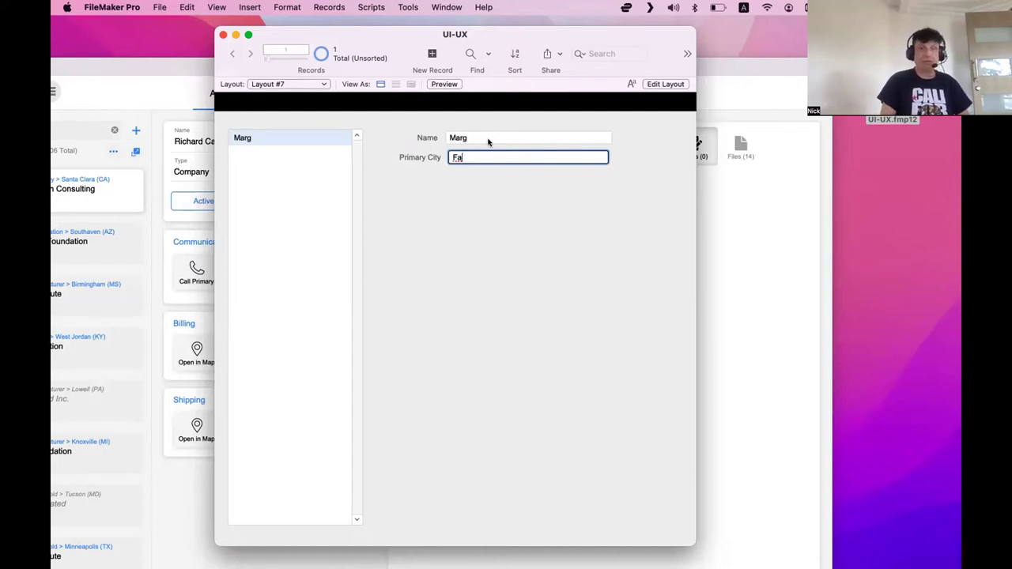
{"action": "key", "text": "BackSpace"}
{"action": "key", "text": "BackSpace"}
{"action": "type", "text": "Wood"}
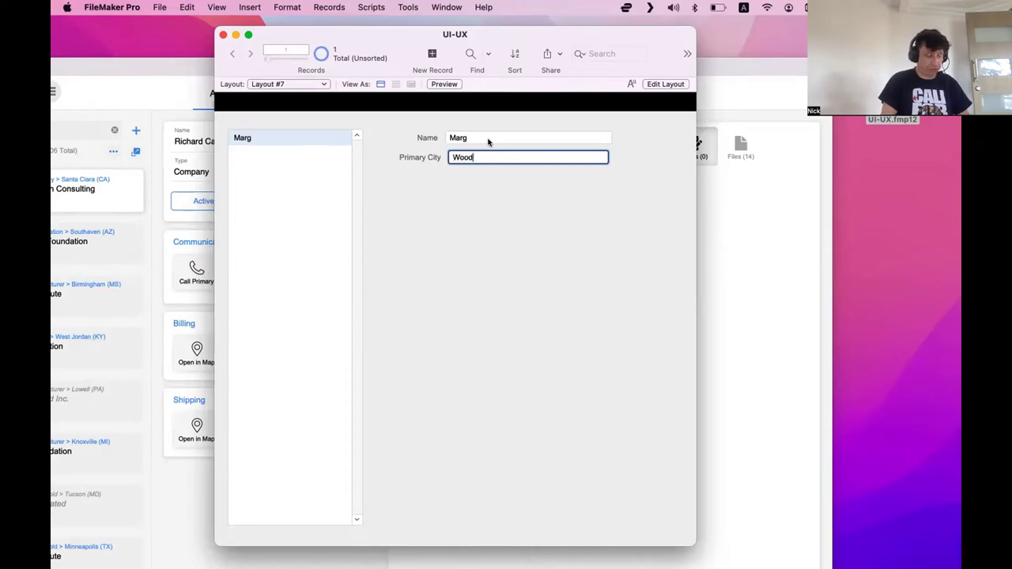
{"action": "type", "text": "brid"}
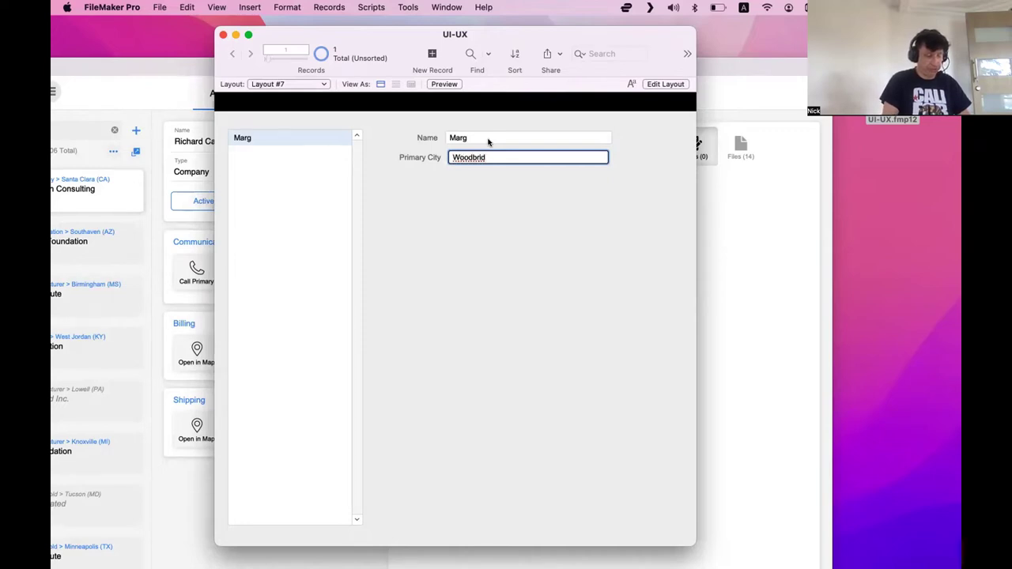
{"action": "type", "text": "ge"}
{"action": "left_click", "coordinate": [472, 239]}
Step: Create a second record with a person's first name and Bogota as the Primary City
{"action": "left_click", "coordinate": [431, 56]}
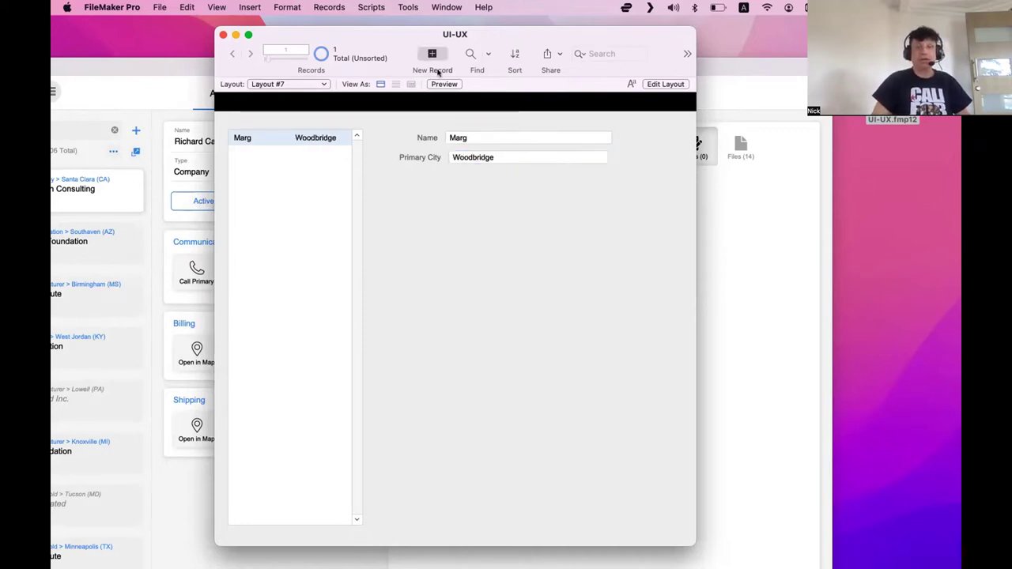
{"action": "key", "text": "m"}
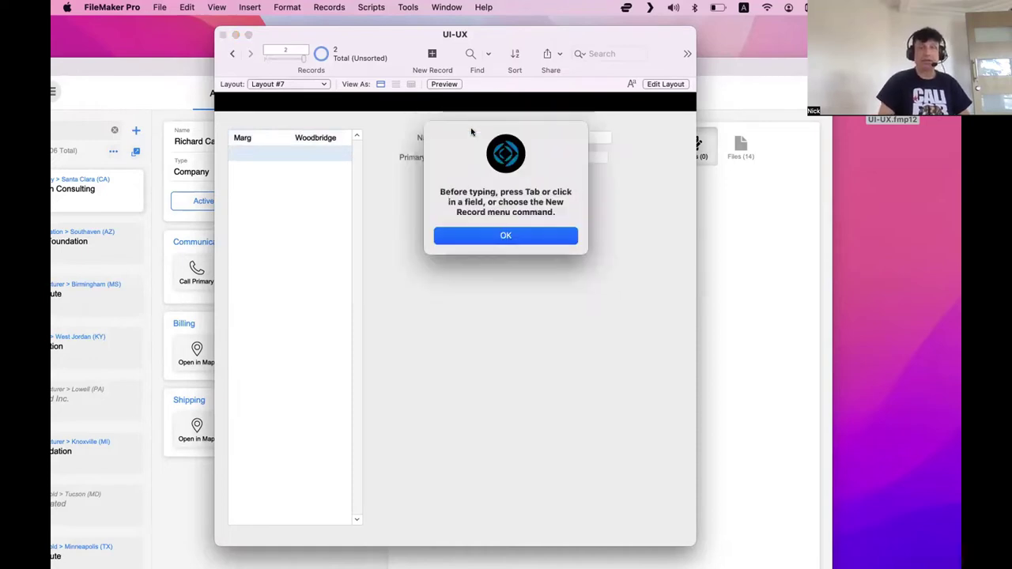
{"action": "left_click", "coordinate": [484, 235]}
{"action": "left_click", "coordinate": [464, 139]}
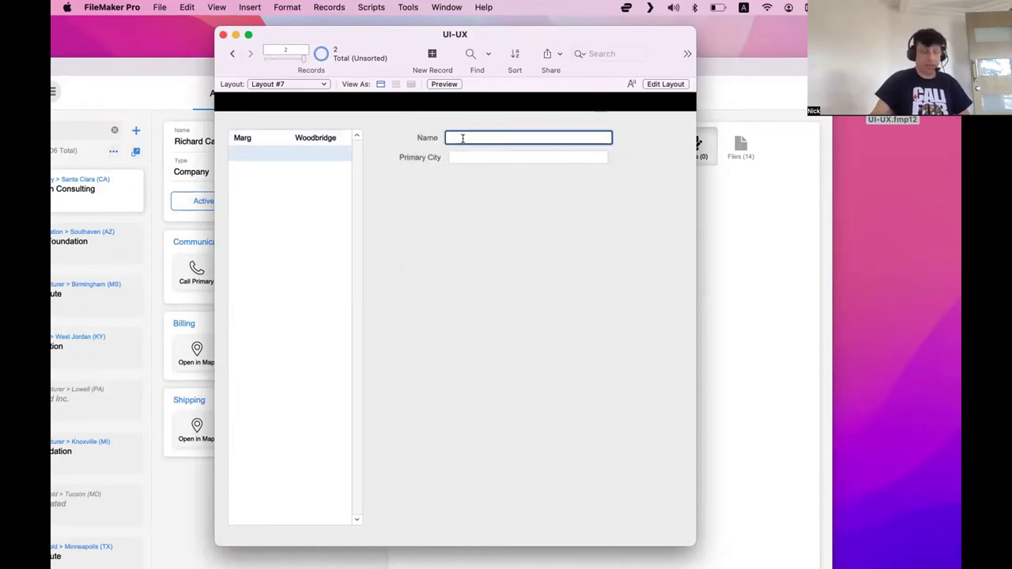
{"action": "type", "text": "Nick"}
{"action": "key", "text": "Tab"}
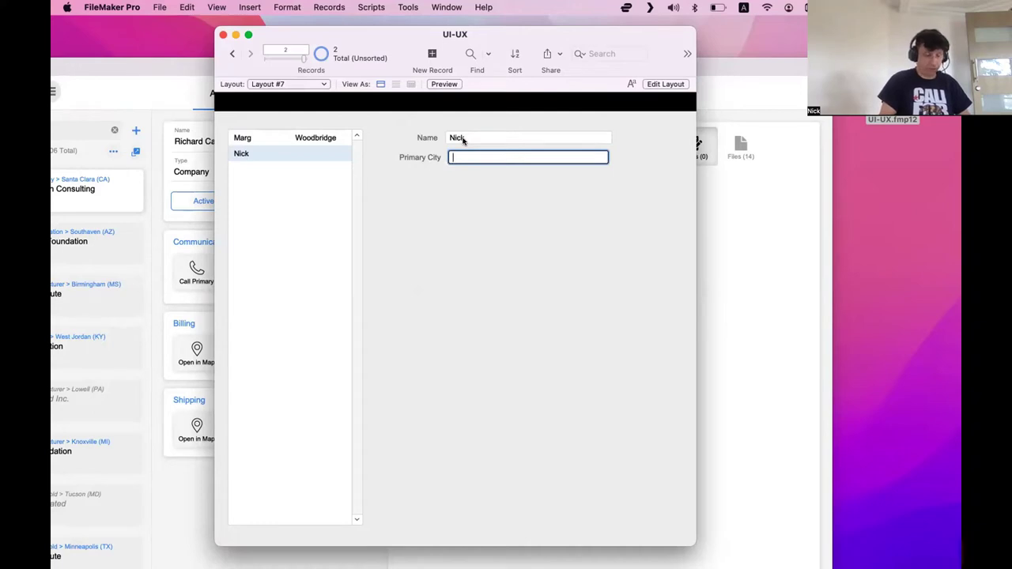
{"action": "type", "text": "Bogota"}
{"action": "left_click", "coordinate": [428, 95]}
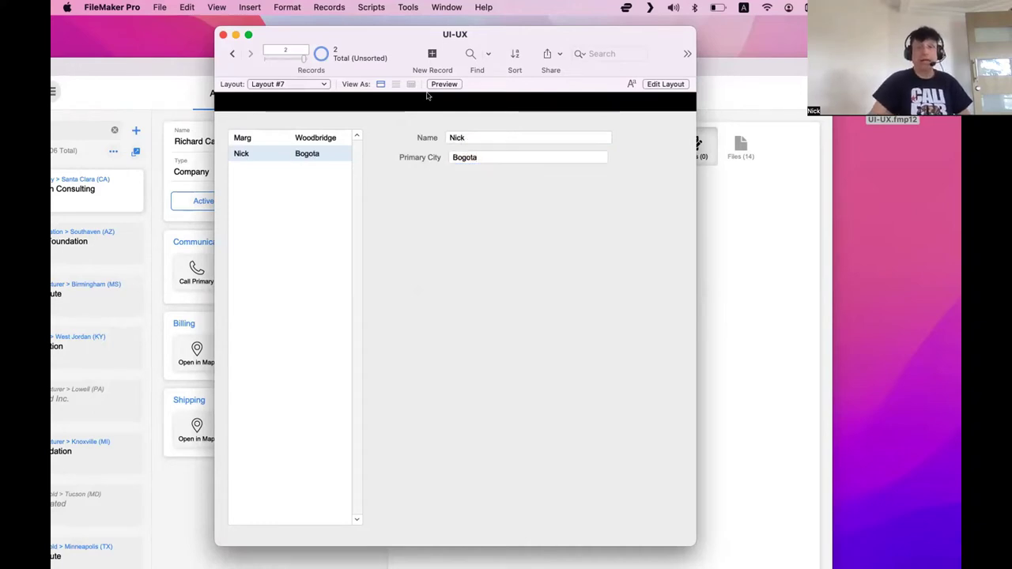
Step: Create a third record with a capitalized first name and Fairfield as the Primary City
{"action": "left_click", "coordinate": [431, 55]}
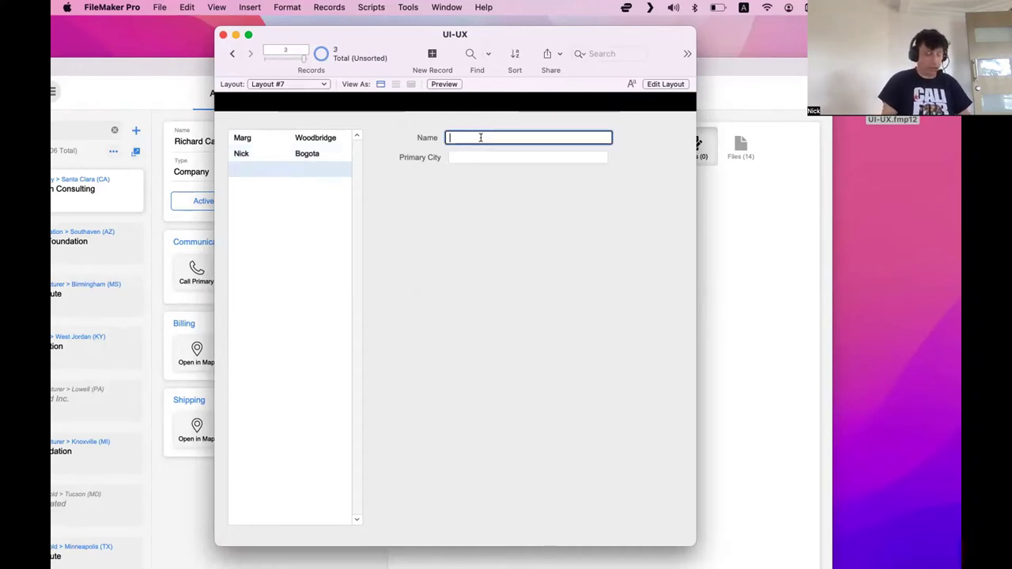
{"action": "type", "text": "nick"}
{"action": "triple_click", "coordinate": [461, 137]}
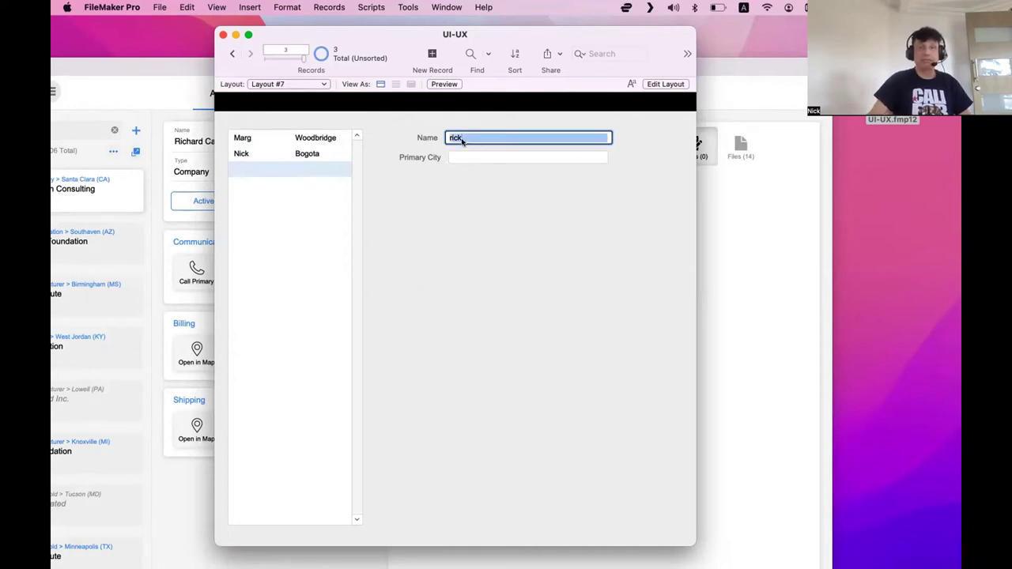
{"action": "type", "text": "Rick"}
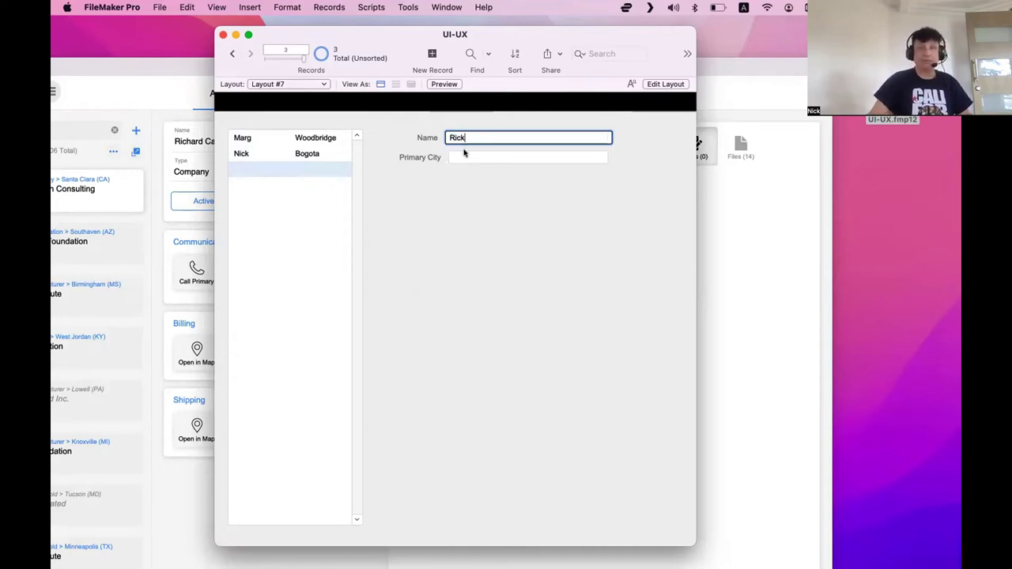
{"action": "left_click", "coordinate": [467, 156]}
{"action": "type", "text": "Fal"}
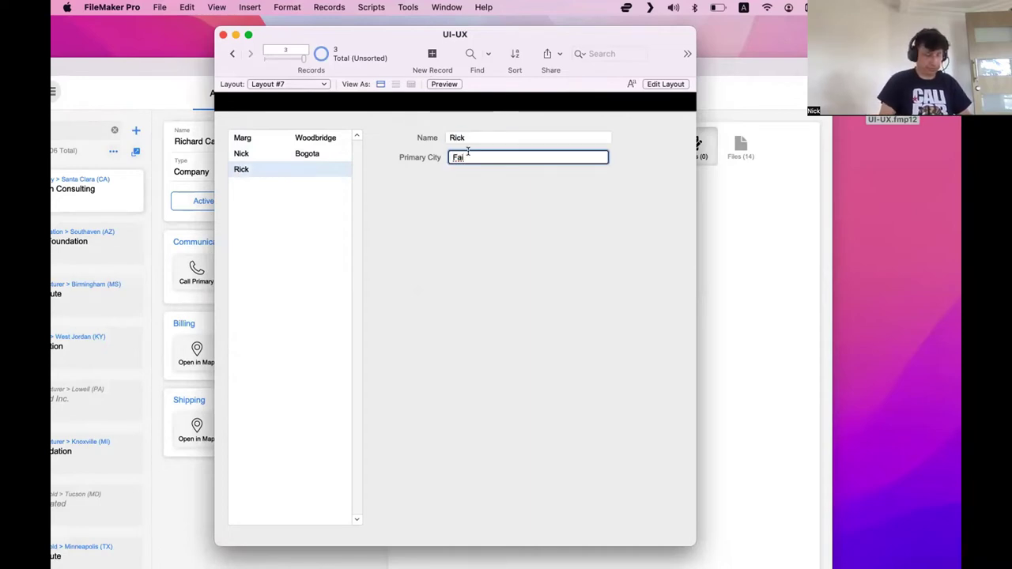
{"action": "type", "text": "rfield"}
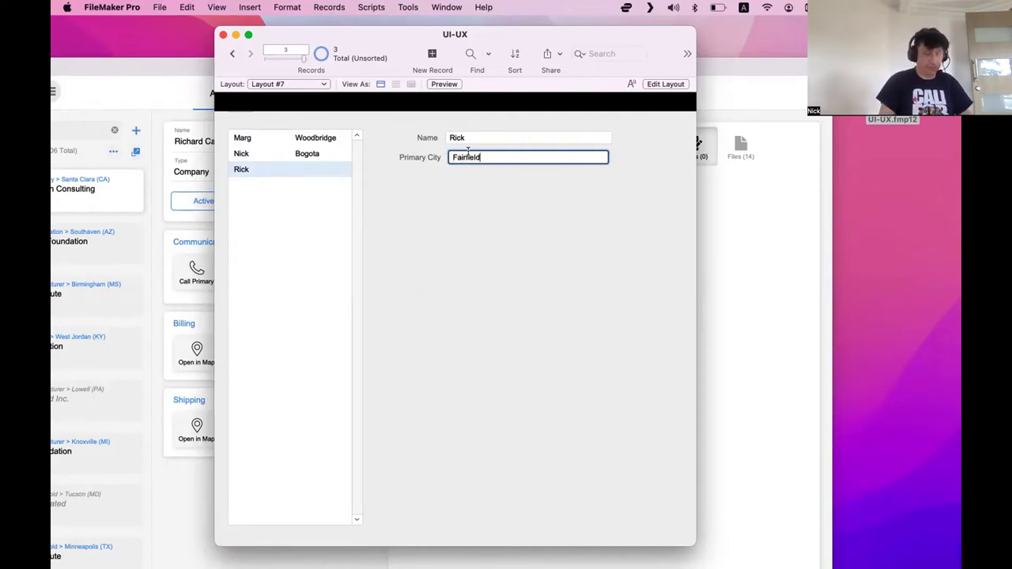
{"action": "left_click", "coordinate": [467, 213]}
Step: Create a fourth record with a person's first name and Fairfeild as the Primary City
{"action": "left_click", "coordinate": [437, 65]}
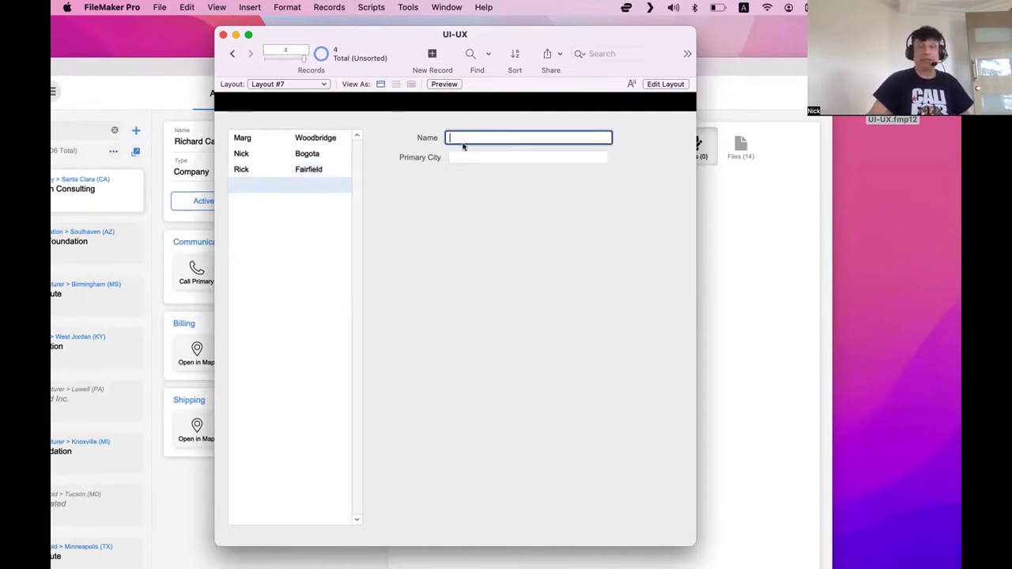
{"action": "type", "text": "Diana"}
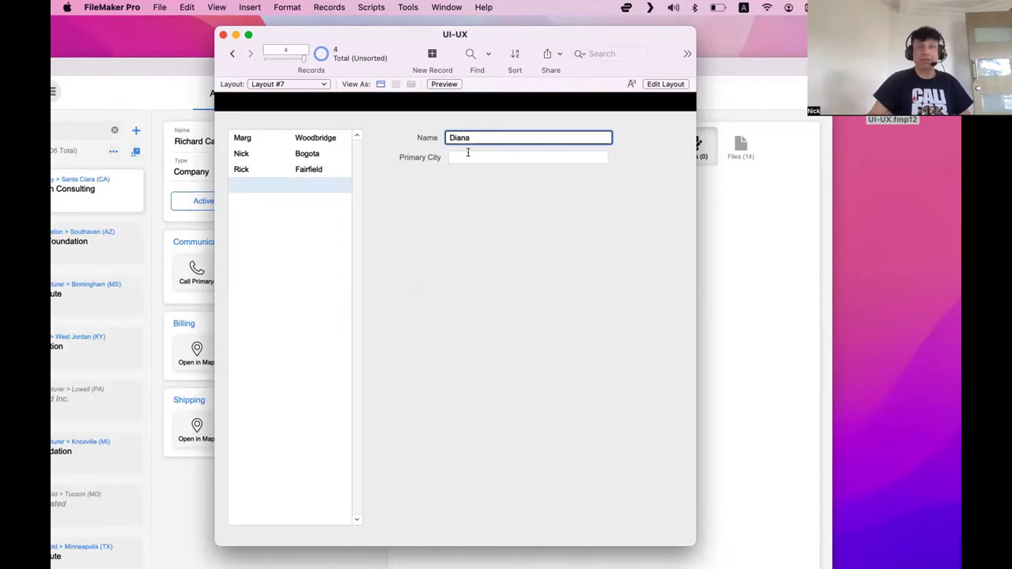
{"action": "left_click", "coordinate": [467, 155]}
{"action": "type", "text": "Fa"}
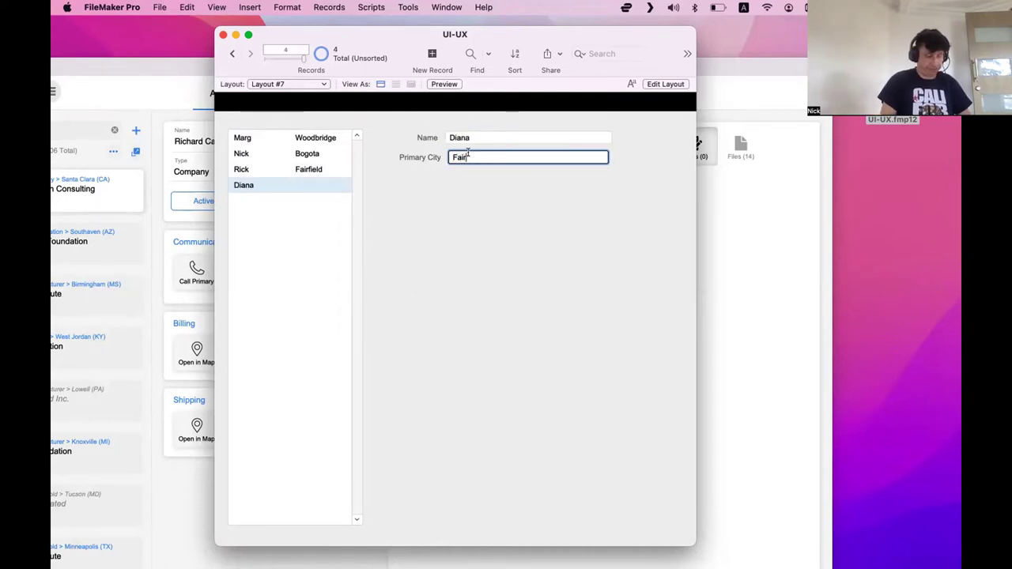
{"action": "type", "text": "i"}
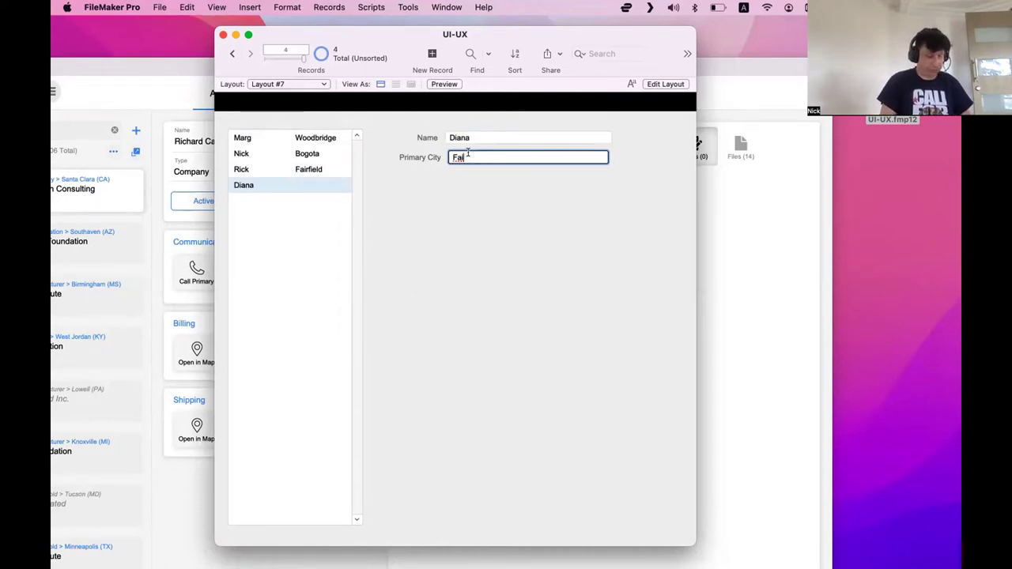
{"action": "type", "text": "rfiel"}
{"action": "type", "text": "d"}
{"action": "left_click", "coordinate": [474, 234]}
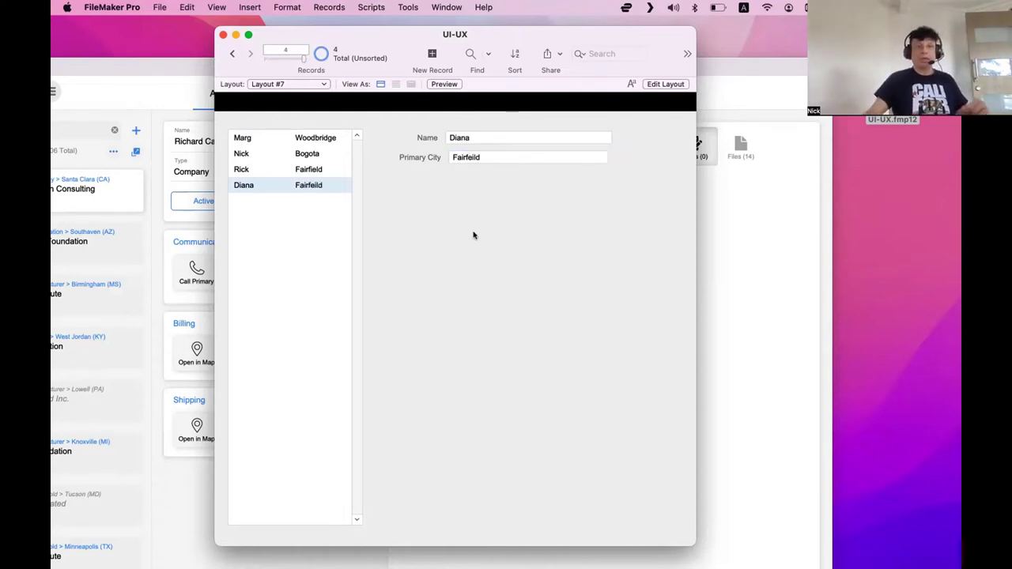
Step: Correct the fourth record's Primary City to Fairfield so that it matches the third record's spelling
{"action": "left_click", "coordinate": [321, 171]}
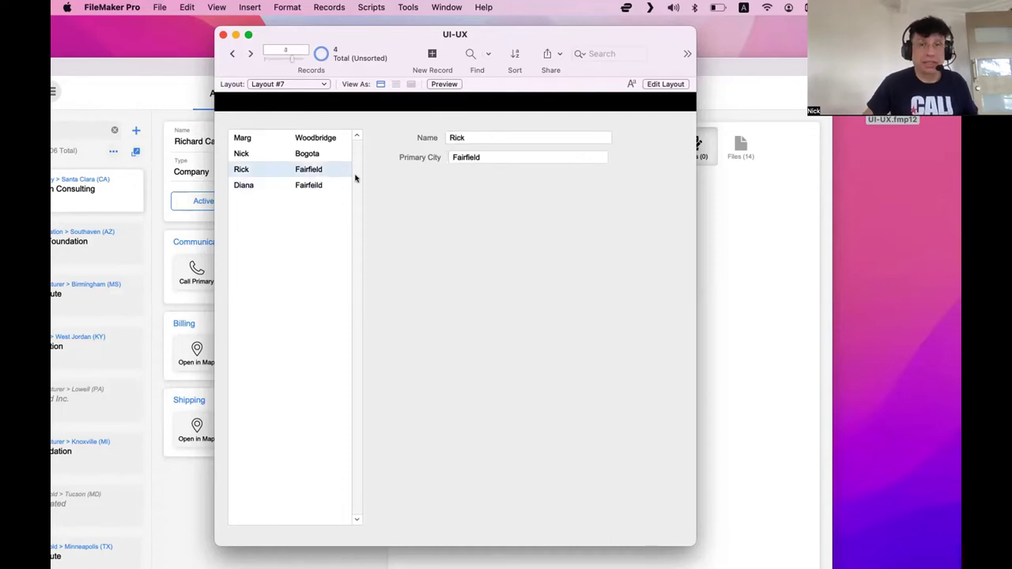
{"action": "left_click", "coordinate": [453, 154]}
{"action": "double_click", "coordinate": [454, 156]}
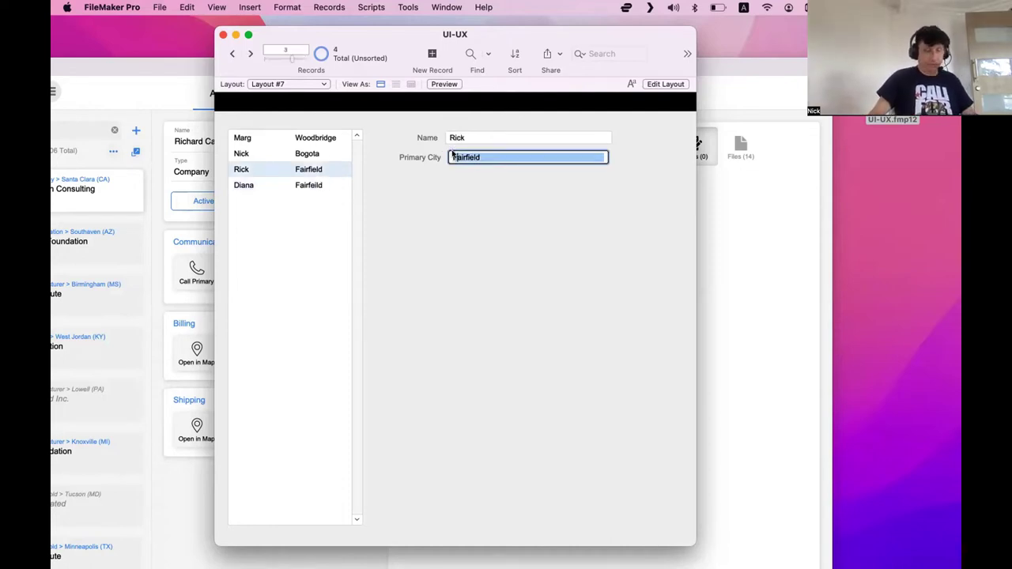
{"action": "left_click", "coordinate": [329, 176]}
{"action": "left_click", "coordinate": [323, 185]}
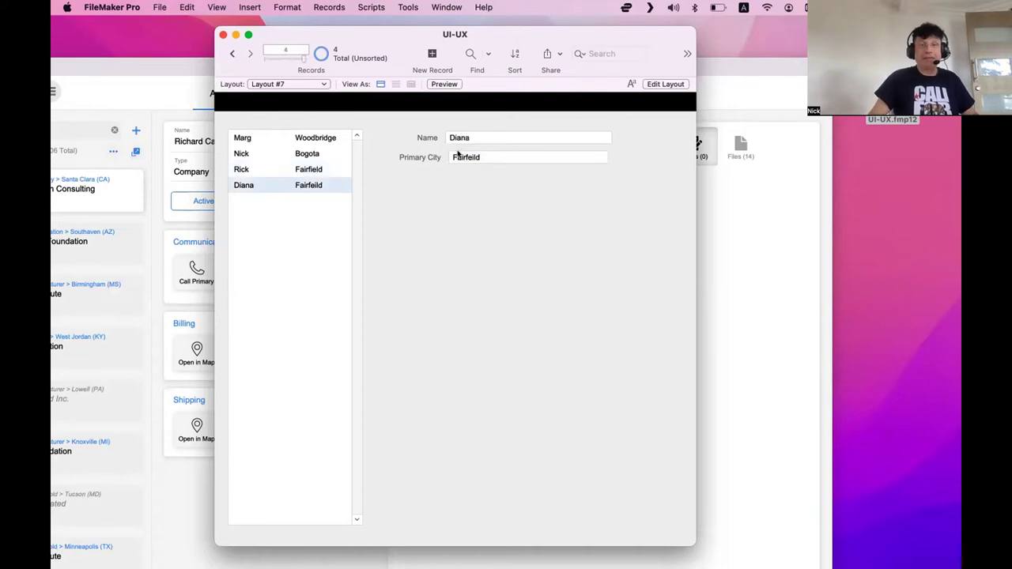
{"action": "left_click", "coordinate": [481, 155]}
{"action": "left_click", "coordinate": [483, 211]}
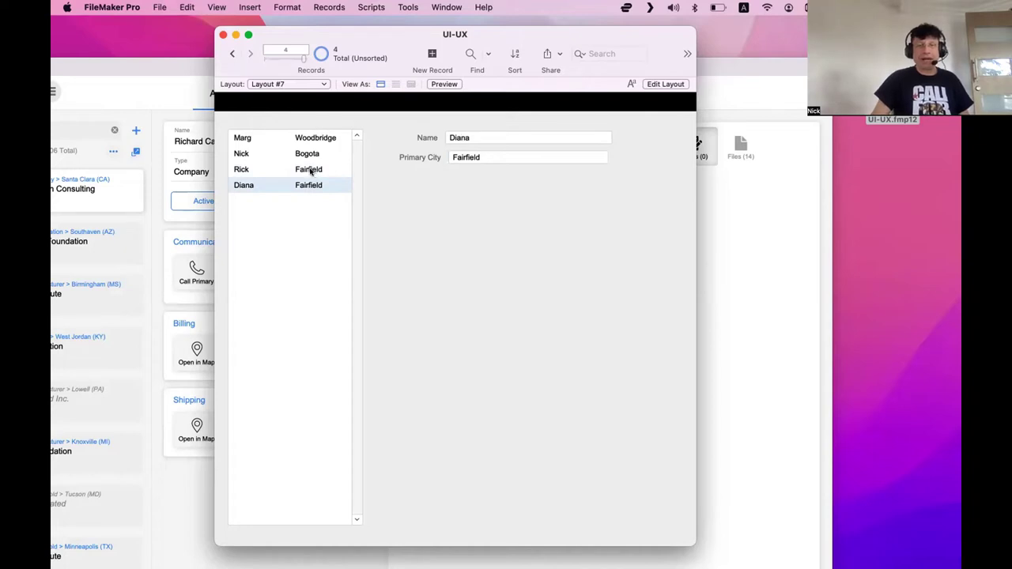
Step: Create a fifth record with a person's first name and Los Ossos as the Primary City
{"action": "left_click", "coordinate": [432, 54]}
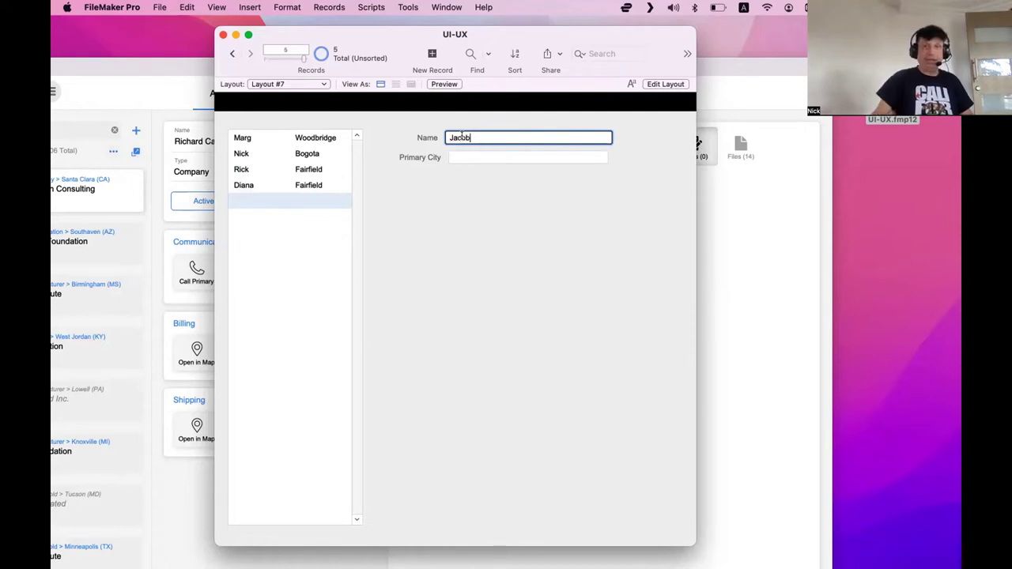
{"action": "left_click", "coordinate": [484, 157]}
{"action": "type", "text": "Los O"}
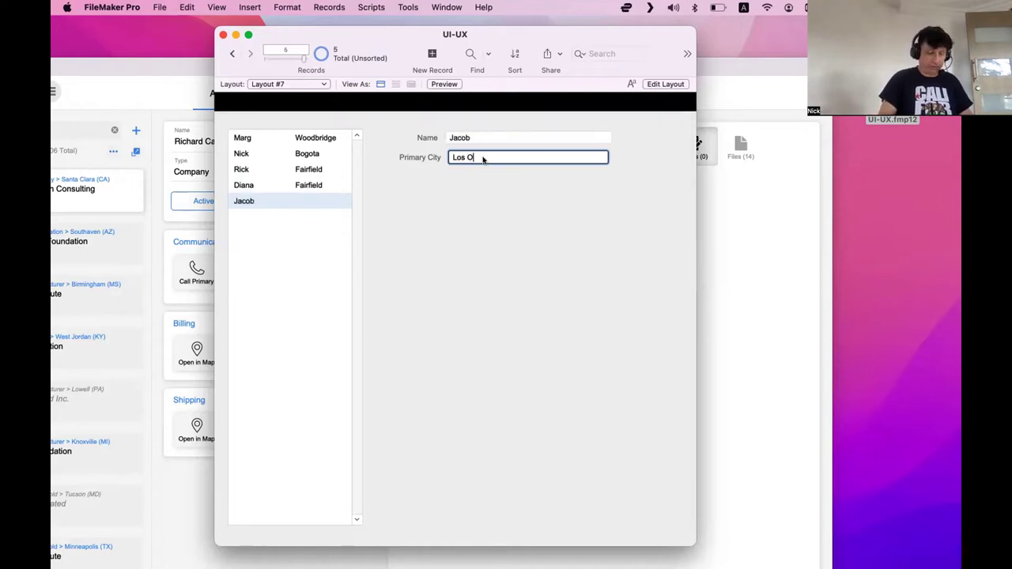
{"action": "type", "text": "sos"}
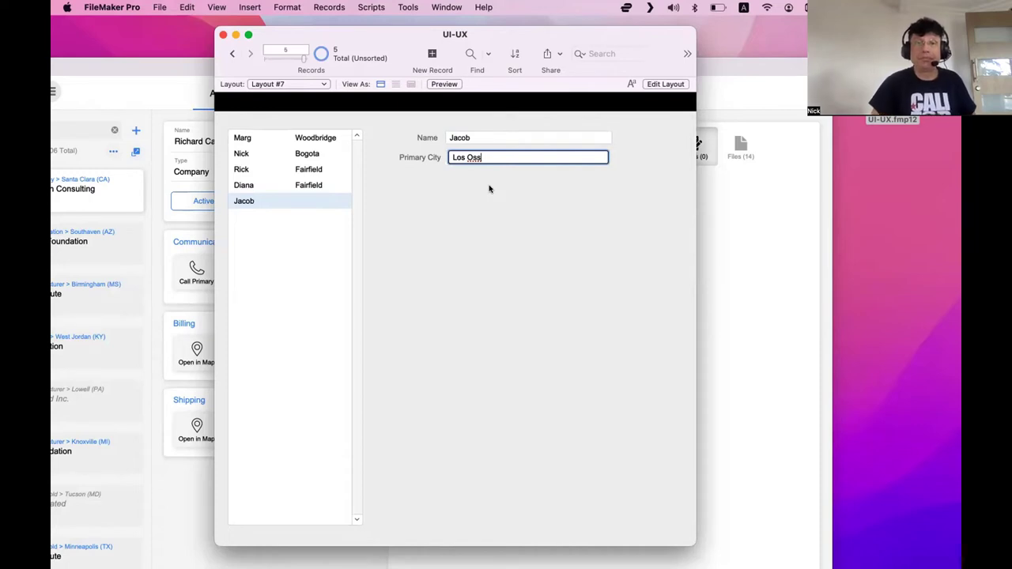
{"action": "left_click", "coordinate": [462, 211]}
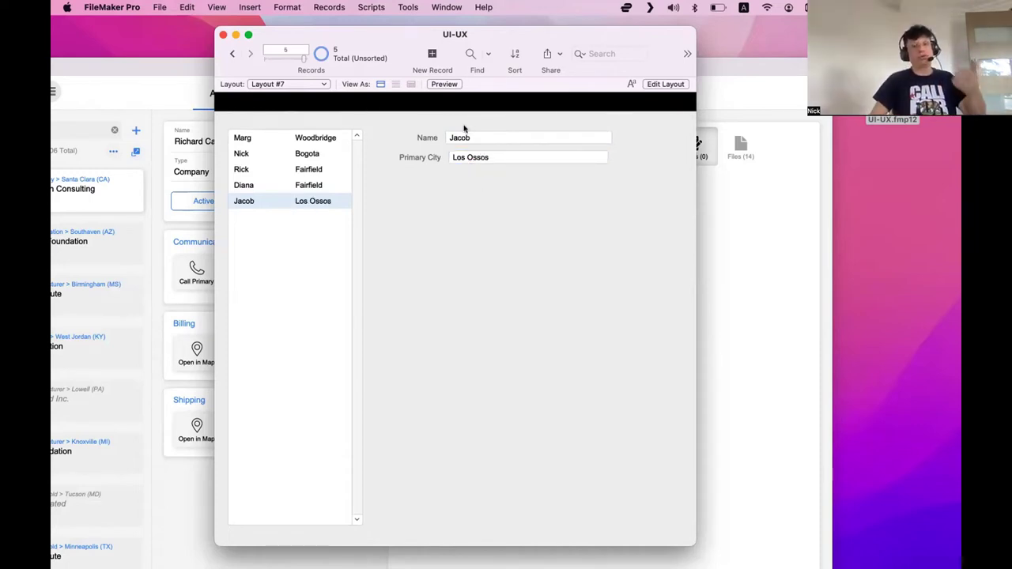
Step: Step through the records from last to first, forward to the last and back, comparing the portal's highlighted row with the detail fields
{"action": "left_click", "coordinate": [232, 54]}
{"action": "left_click", "coordinate": [232, 54]}
{"action": "left_click", "coordinate": [232, 54]}
{"action": "left_click", "coordinate": [232, 54]}
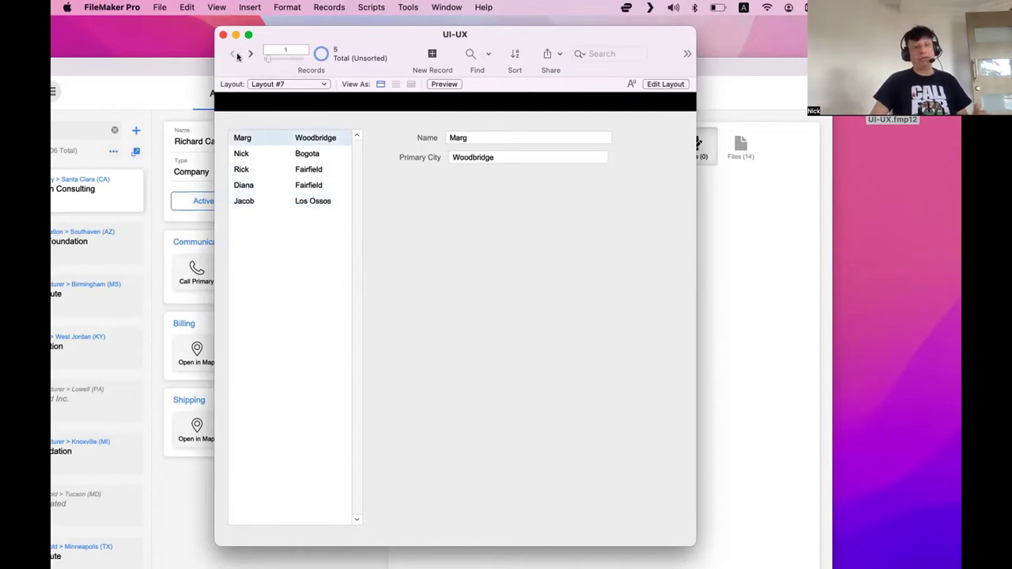
{"action": "left_click", "coordinate": [249, 53]}
{"action": "left_click", "coordinate": [249, 53]}
{"action": "left_click", "coordinate": [250, 53]}
{"action": "left_click", "coordinate": [249, 53]}
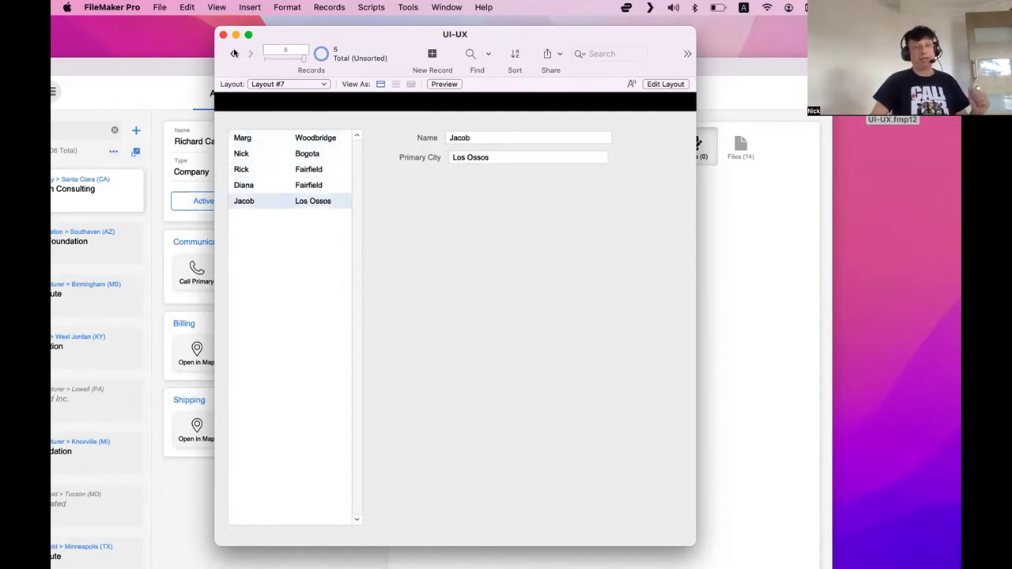
{"action": "left_click", "coordinate": [232, 54]}
{"action": "left_click", "coordinate": [232, 54]}
{"action": "left_click", "coordinate": [231, 54]}
{"action": "left_click", "coordinate": [232, 54]}
Step: Select the second, fourth and fifth records in the portal list and step back through the records to the second
{"action": "left_click", "coordinate": [258, 156]}
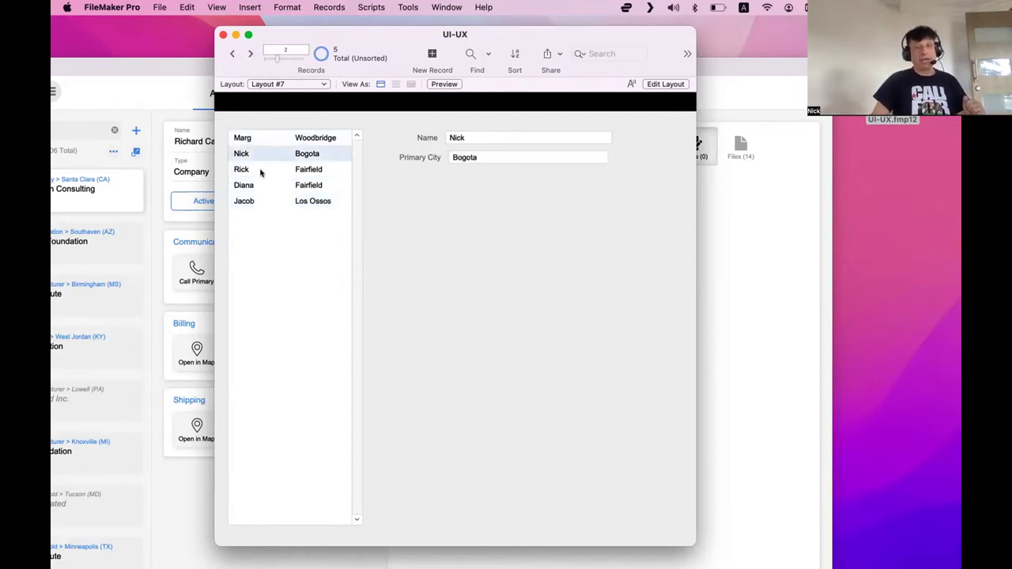
{"action": "left_click", "coordinate": [264, 186]}
{"action": "left_click", "coordinate": [266, 202]}
{"action": "left_click", "coordinate": [234, 54]}
{"action": "left_click", "coordinate": [233, 54]}
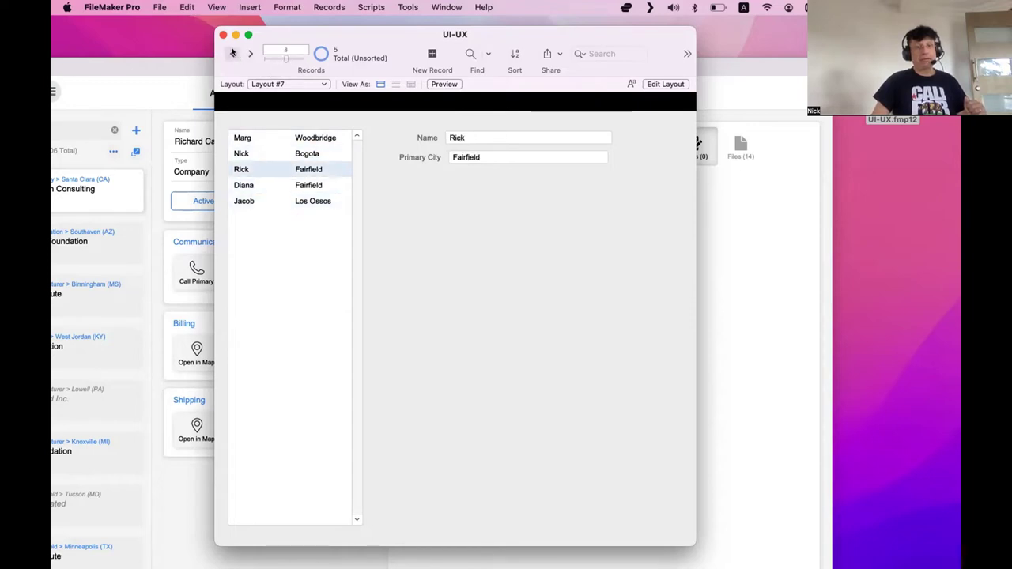
{"action": "left_click", "coordinate": [232, 53]}
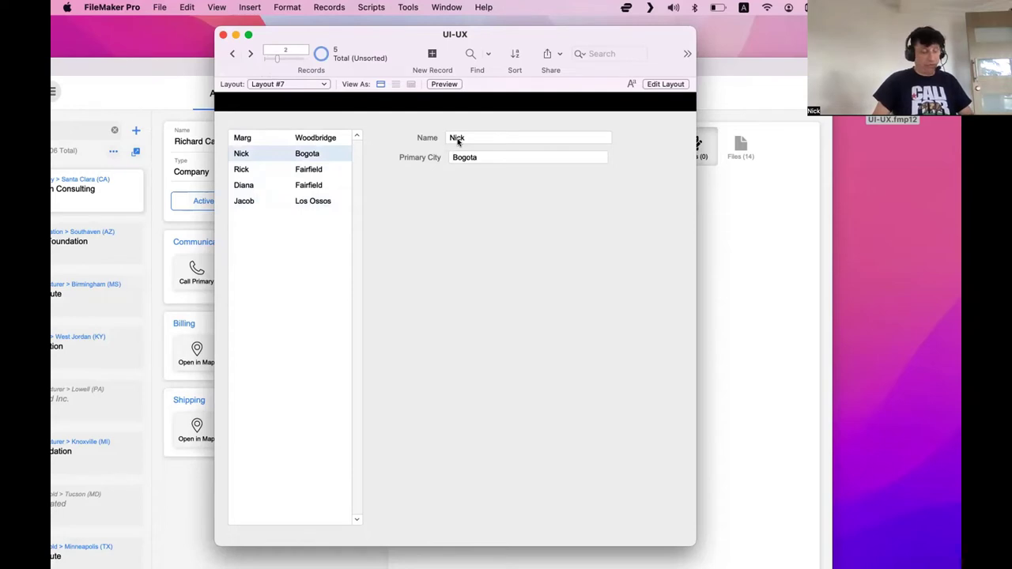
Step: Find the records whose Primary City is Fairfield
{"action": "key", "text": "super+f"}
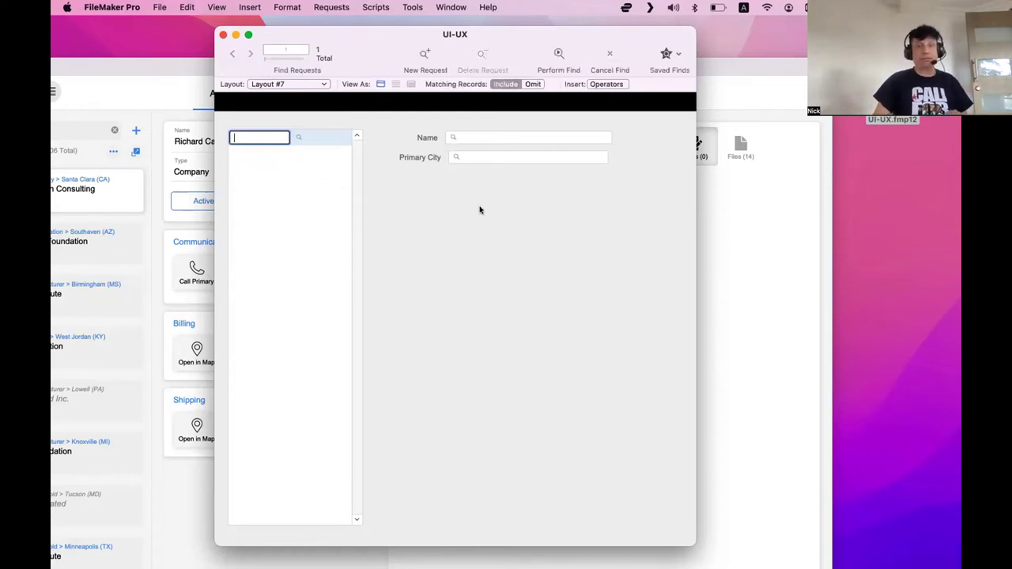
{"action": "left_click", "coordinate": [477, 156]}
{"action": "type", "text": "Fai"}
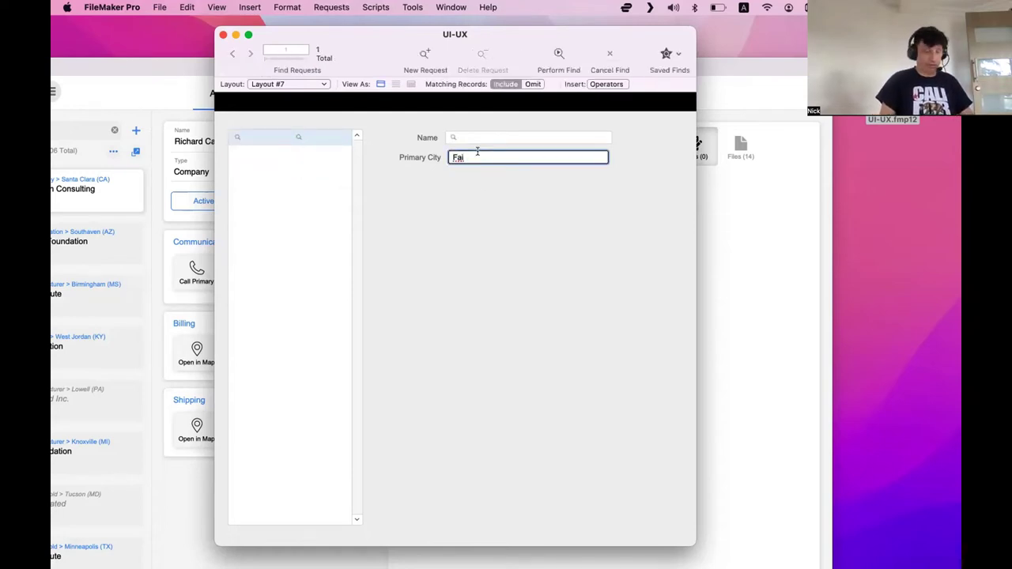
{"action": "type", "text": "rfield"}
{"action": "key", "text": "Return"}
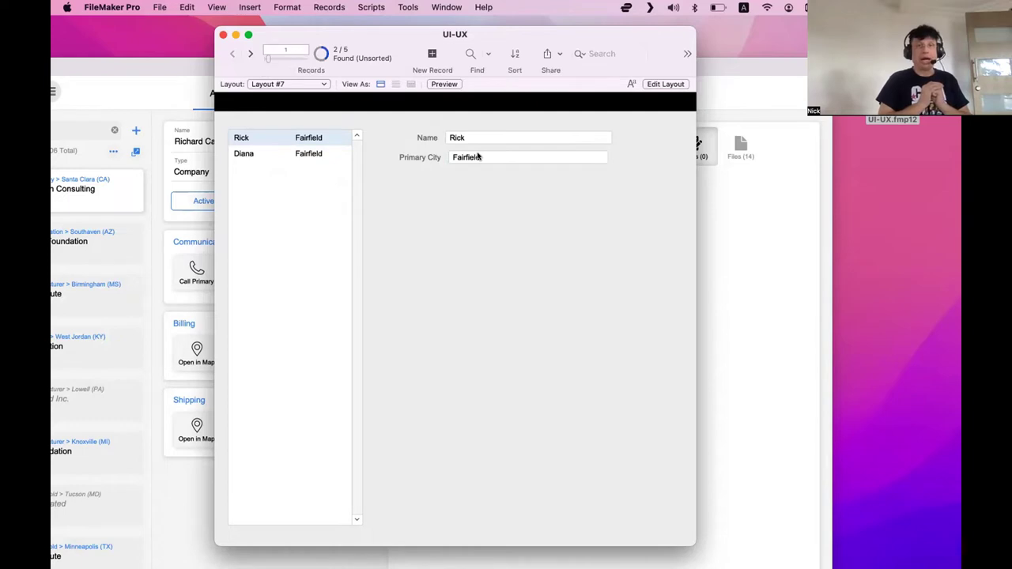
Step: Select the first and second found records in the portal list, ending on the second
{"action": "left_click", "coordinate": [310, 153]}
{"action": "left_click", "coordinate": [311, 141]}
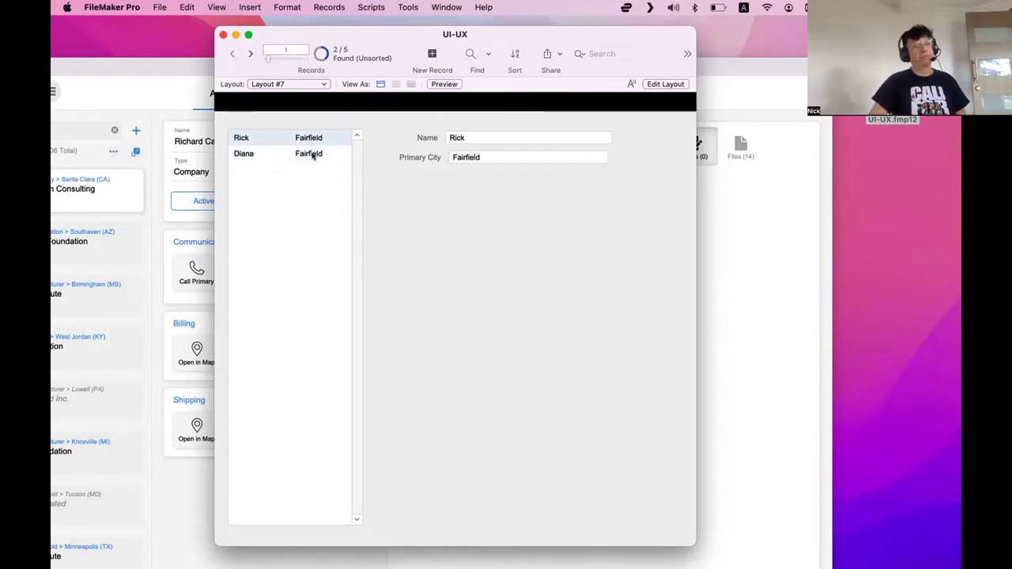
{"action": "left_click", "coordinate": [313, 156]}
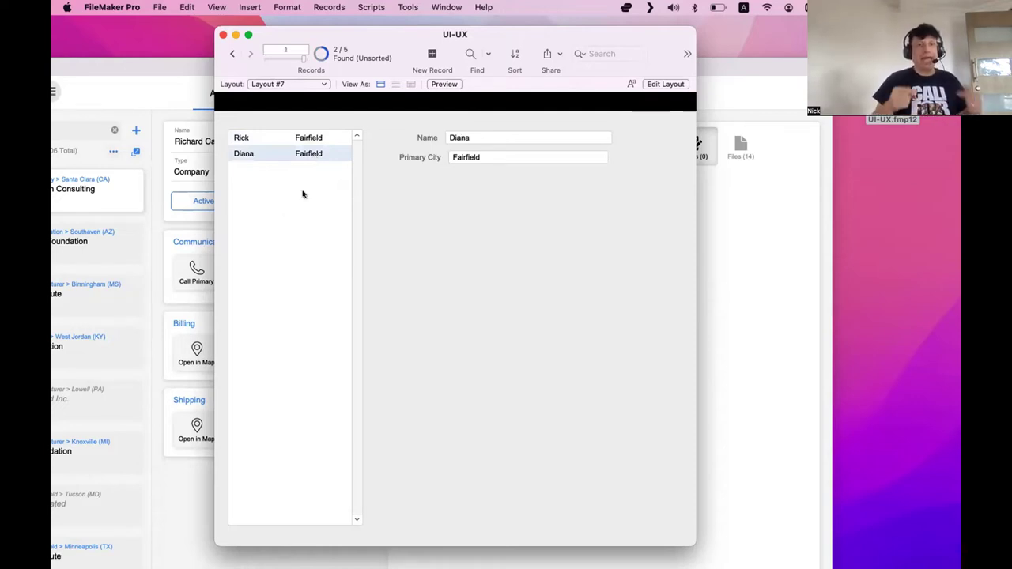
Step: Create a third record in the found set with a person's first name and Fairfield as the Primary City
{"action": "left_click", "coordinate": [431, 53]}
{"action": "left_click", "coordinate": [469, 156]}
{"action": "left_click", "coordinate": [466, 138]}
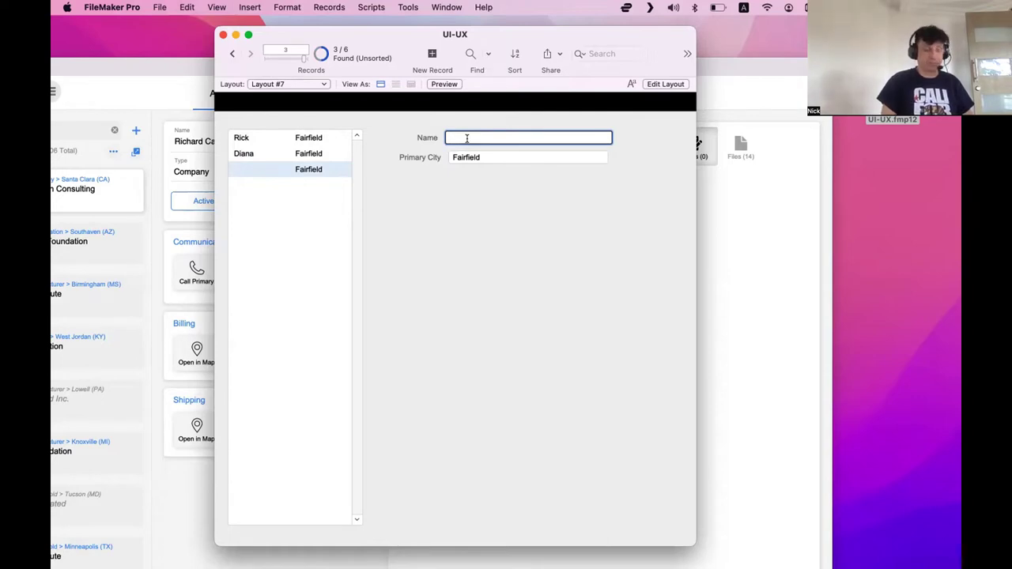
{"action": "type", "text": "Bella"}
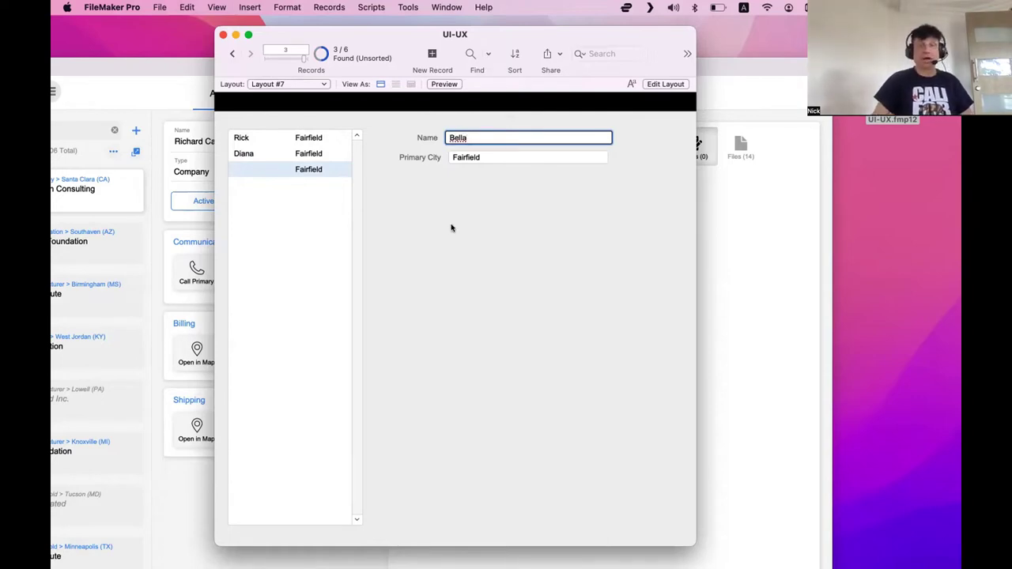
{"action": "left_click", "coordinate": [452, 227]}
{"action": "scroll", "coordinate": [451, 227], "scroll_direction": "up", "scroll_amount": 1}
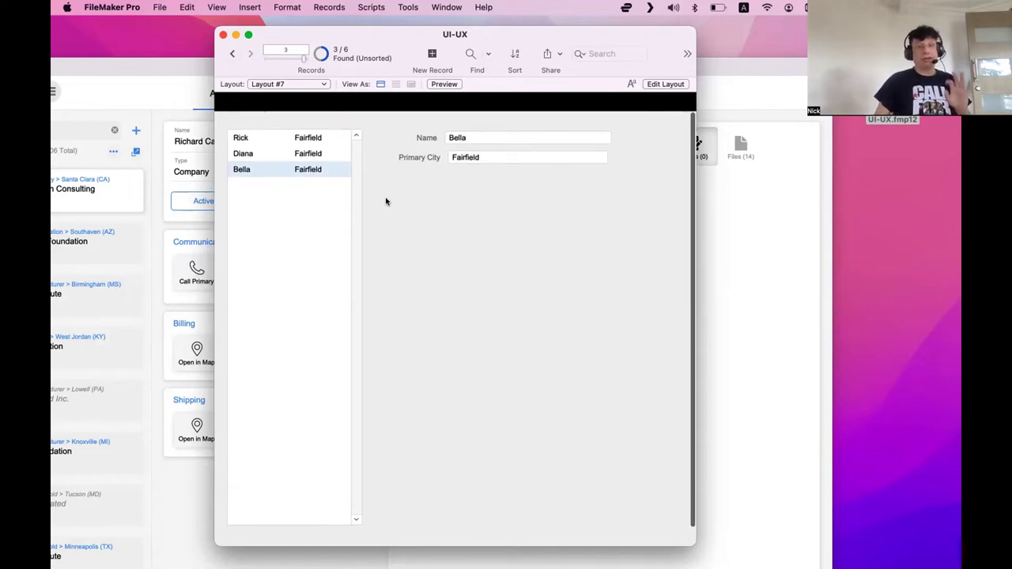
{"action": "scroll", "coordinate": [289, 159], "scroll_direction": "down", "scroll_amount": 1}
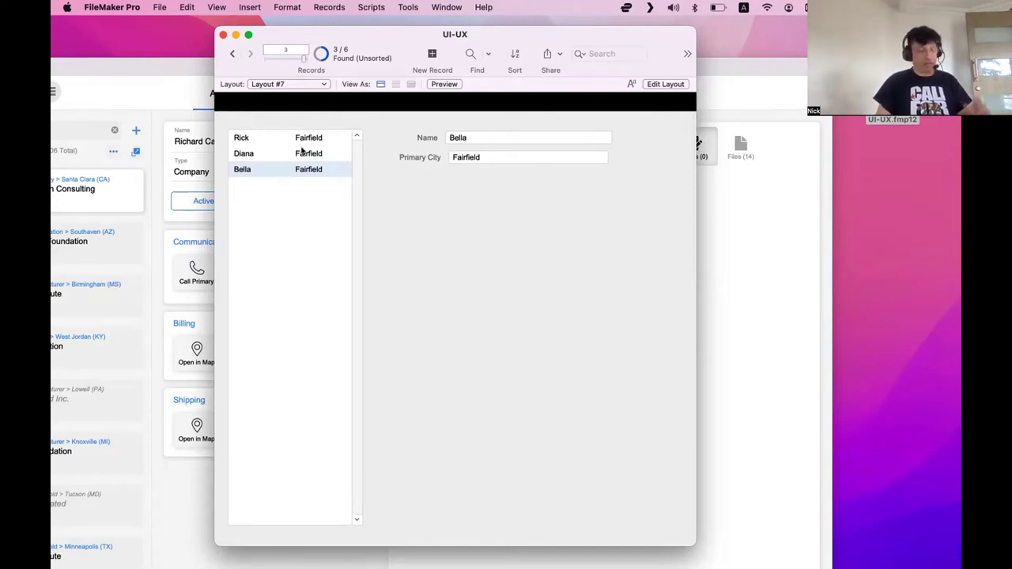
Step: Sort the found records by Name in ascending order and select the second and third rows in the portal list
{"action": "key", "text": "super+s"}
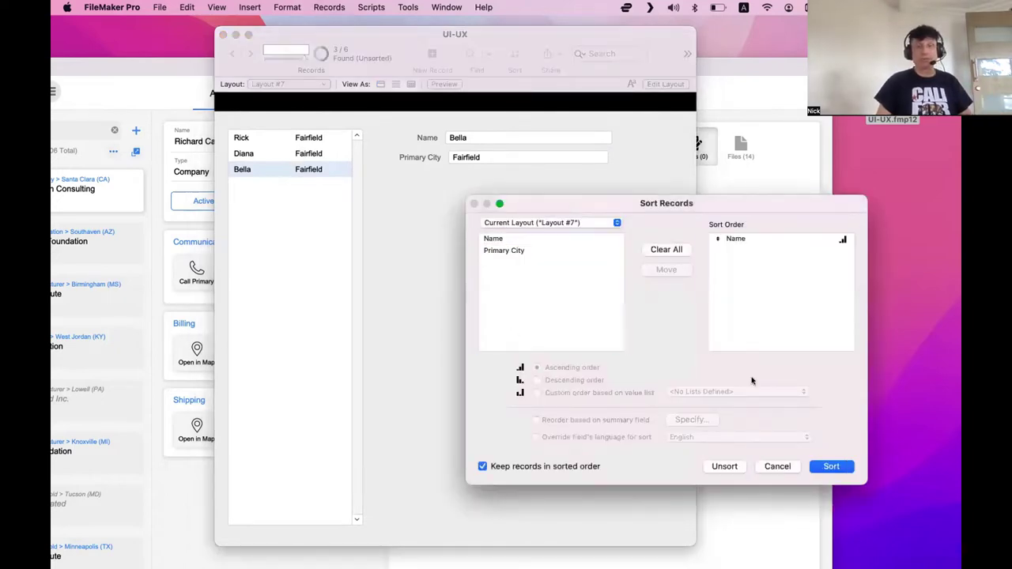
{"action": "left_click", "coordinate": [831, 466]}
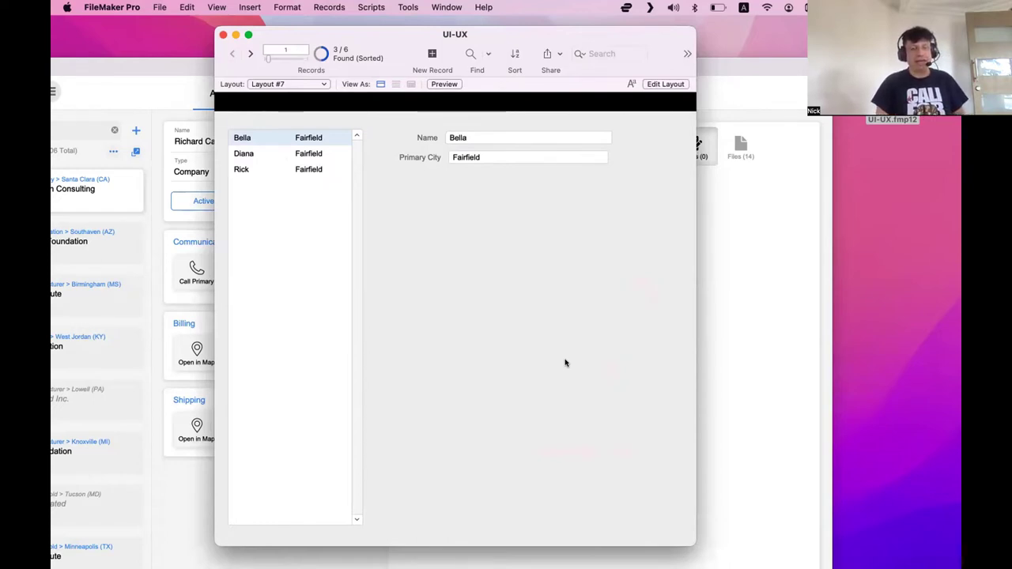
{"action": "left_click", "coordinate": [267, 153]}
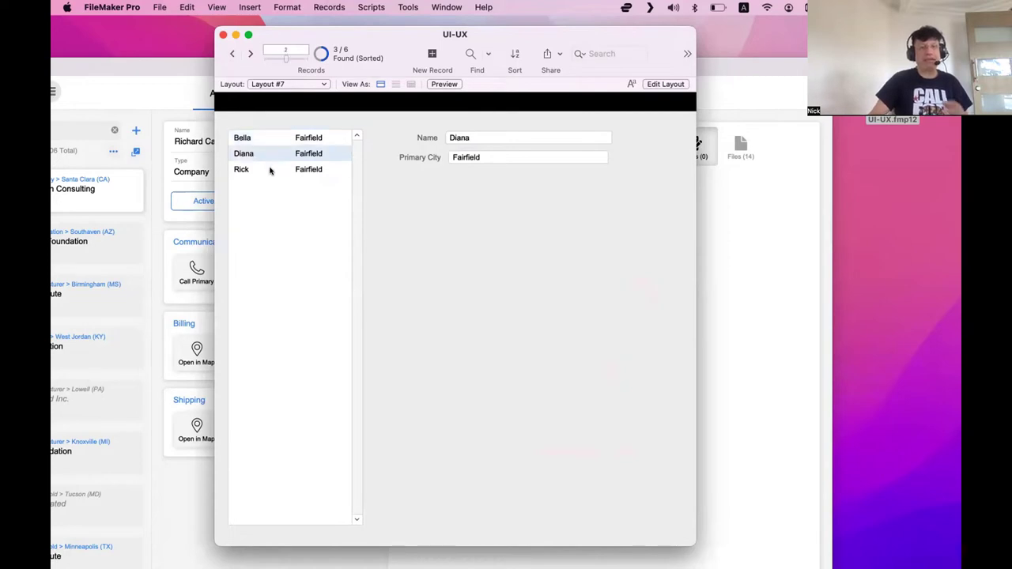
{"action": "left_click", "coordinate": [270, 170]}
{"action": "left_click", "coordinate": [275, 155]}
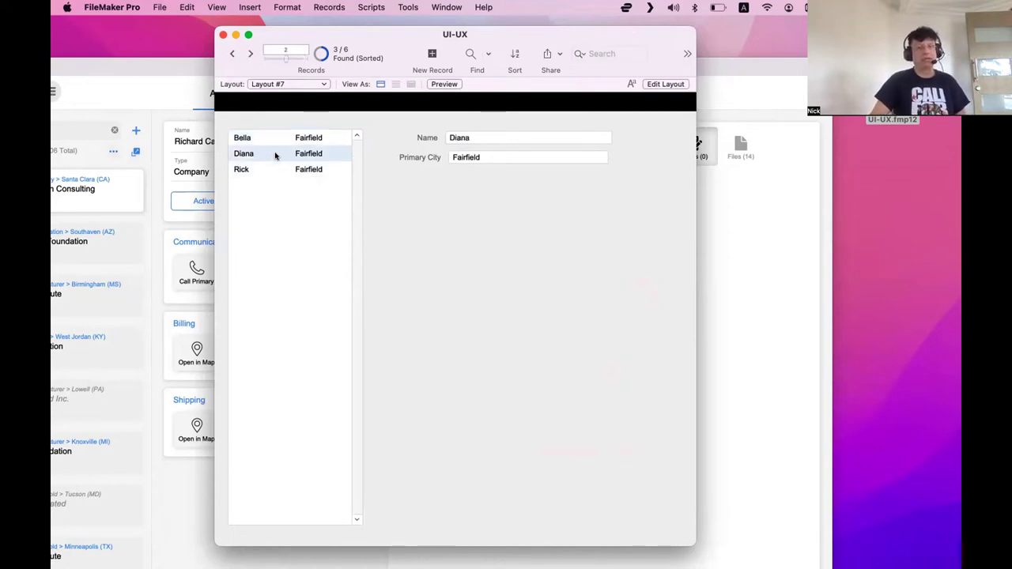
Step: Move the UI-UX window aside and bring the UI-UX Design v4 window into full view
{"action": "left_click_drag", "start_coordinate": [288, 44], "coordinate": [638, 42]}
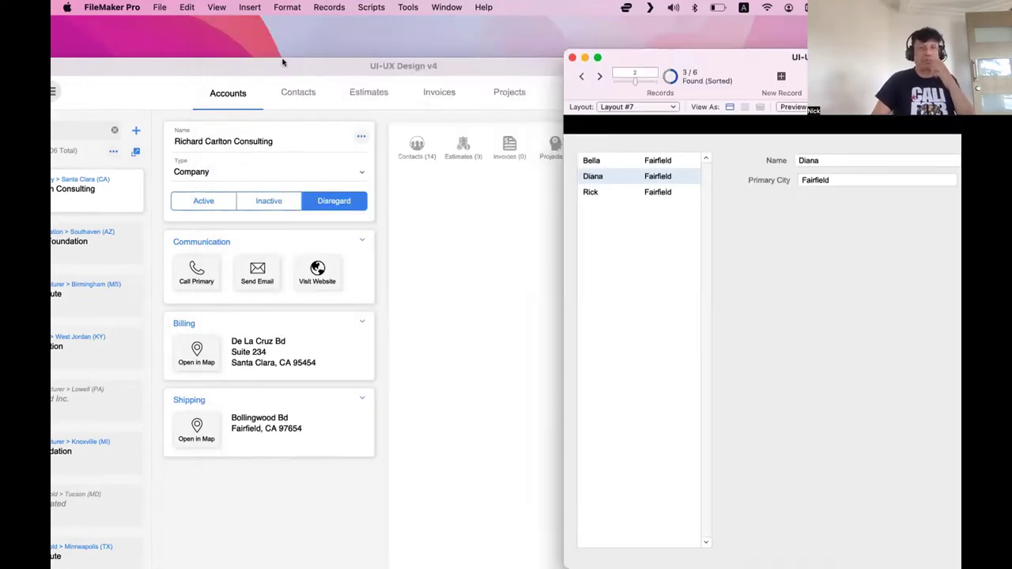
{"action": "left_click", "coordinate": [341, 62]}
{"action": "left_click_drag", "start_coordinate": [342, 62], "coordinate": [366, 45]}
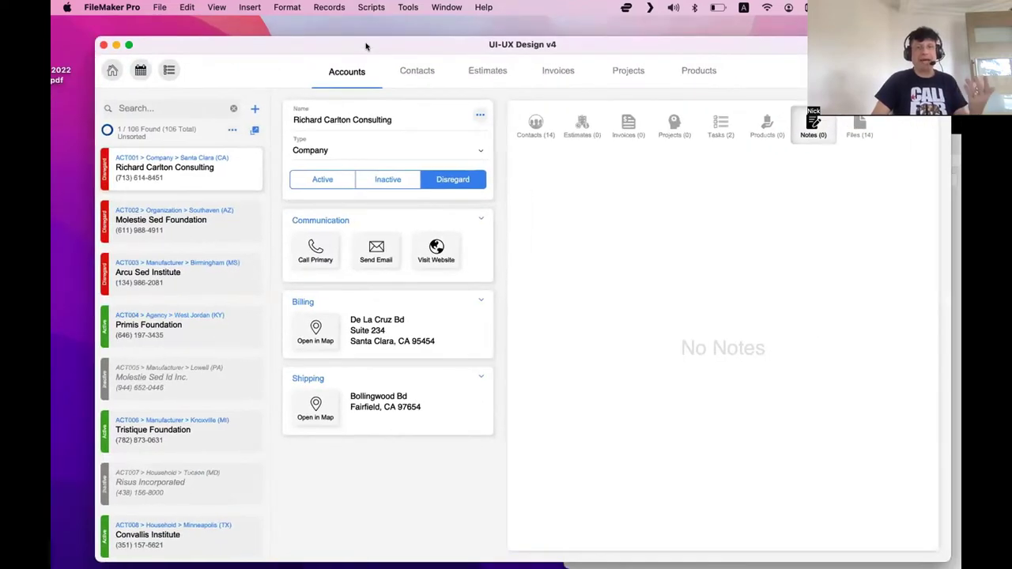
Step: Switch to the FM_Starting_Point_22 MASTER x6 window and move it up into view
{"action": "left_click", "coordinate": [445, 7]}
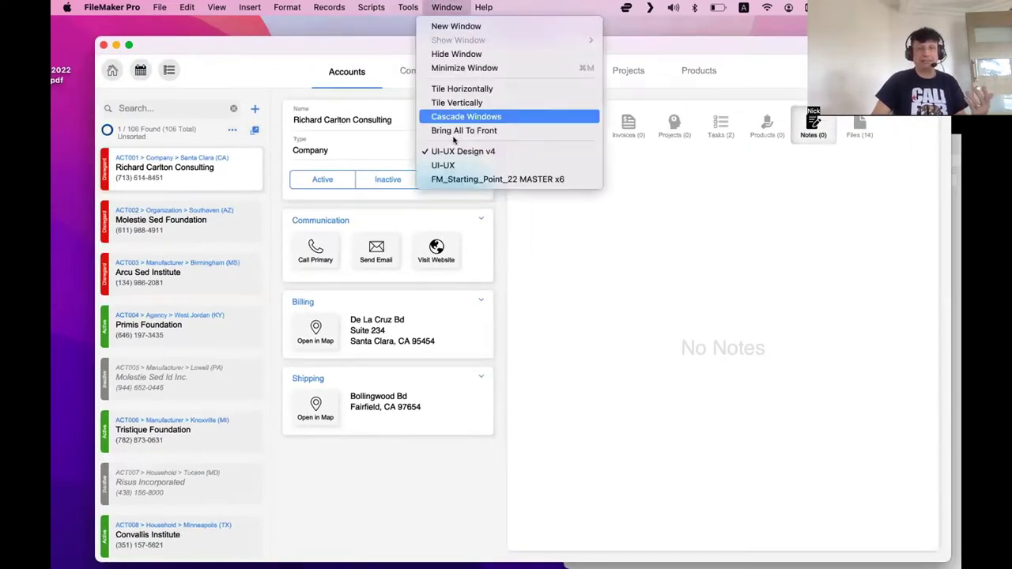
{"action": "left_click", "coordinate": [457, 179]}
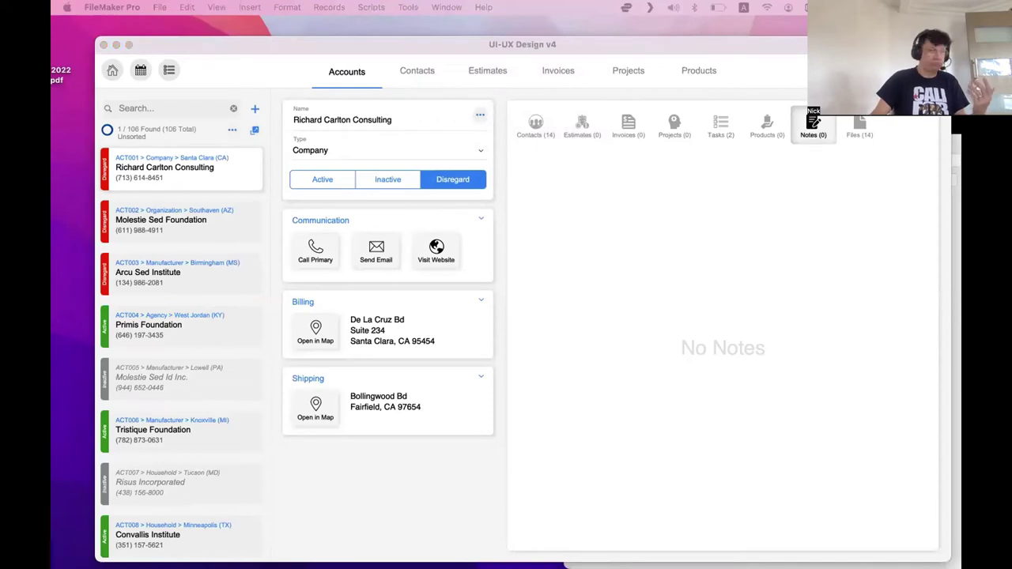
{"action": "left_click_drag", "start_coordinate": [240, 568], "coordinate": [269, 66]}
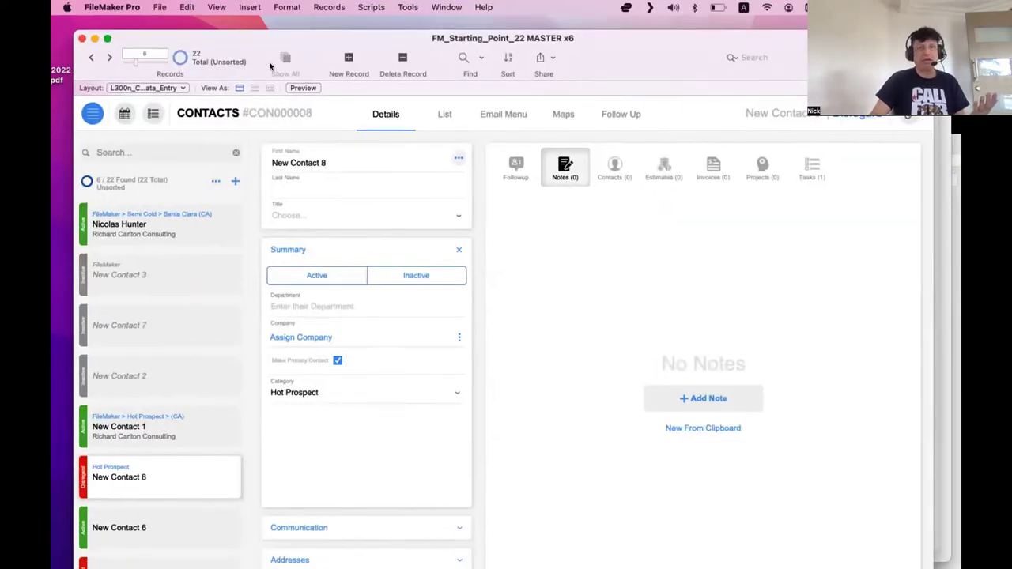
Step: Show the contacts as a list and open the first contact's details from its row
{"action": "left_click", "coordinate": [444, 115]}
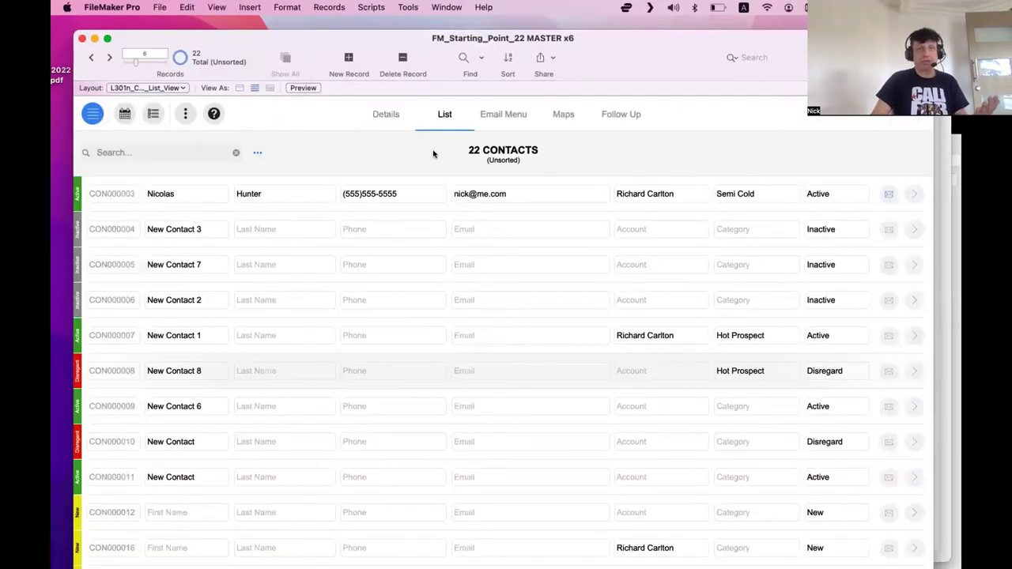
{"action": "left_click", "coordinate": [515, 191]}
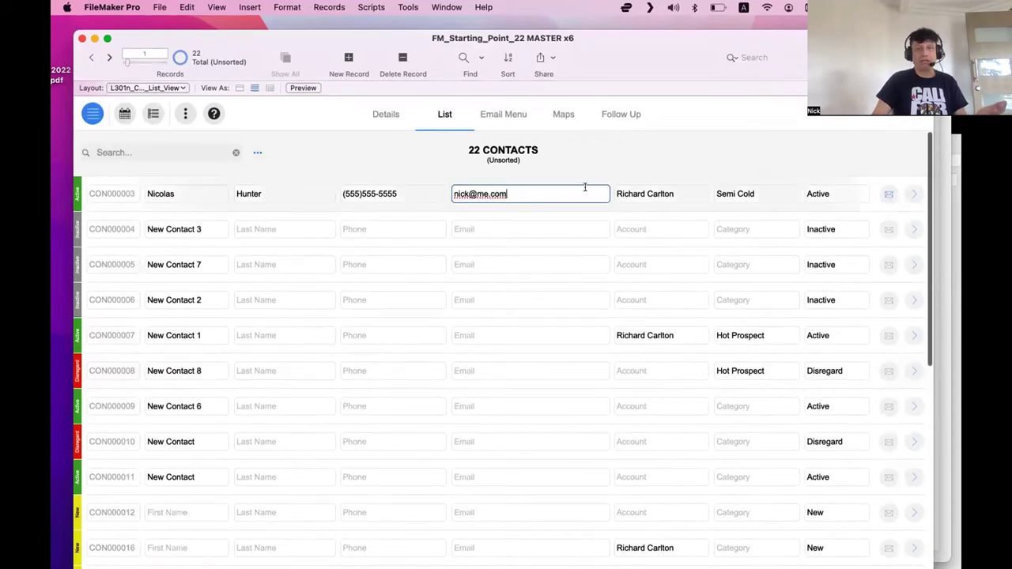
{"action": "left_click", "coordinate": [914, 196]}
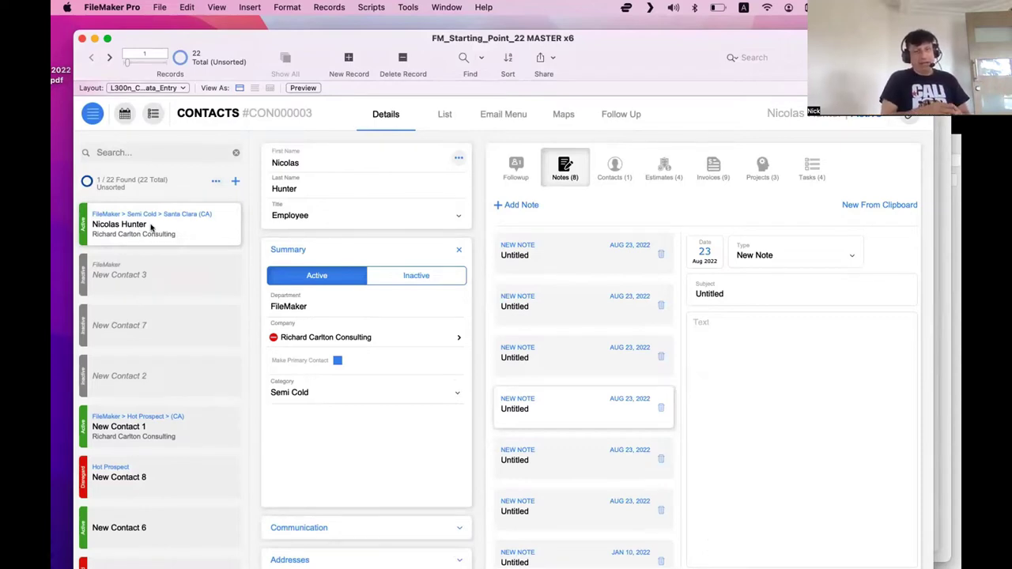
Step: Select the second contact in the contacts list and return to the first one
{"action": "left_click", "coordinate": [172, 277]}
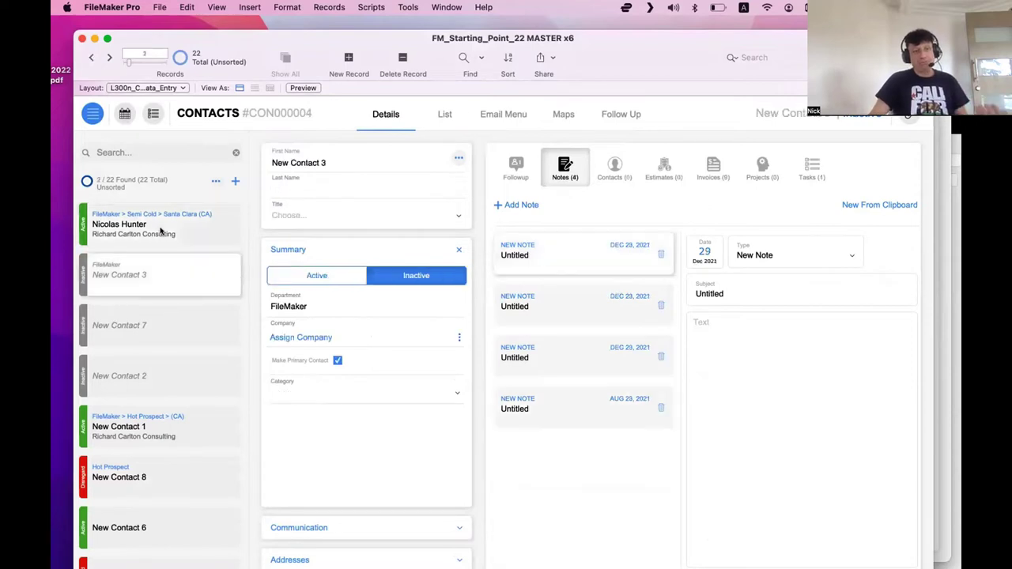
{"action": "left_click", "coordinate": [178, 290]}
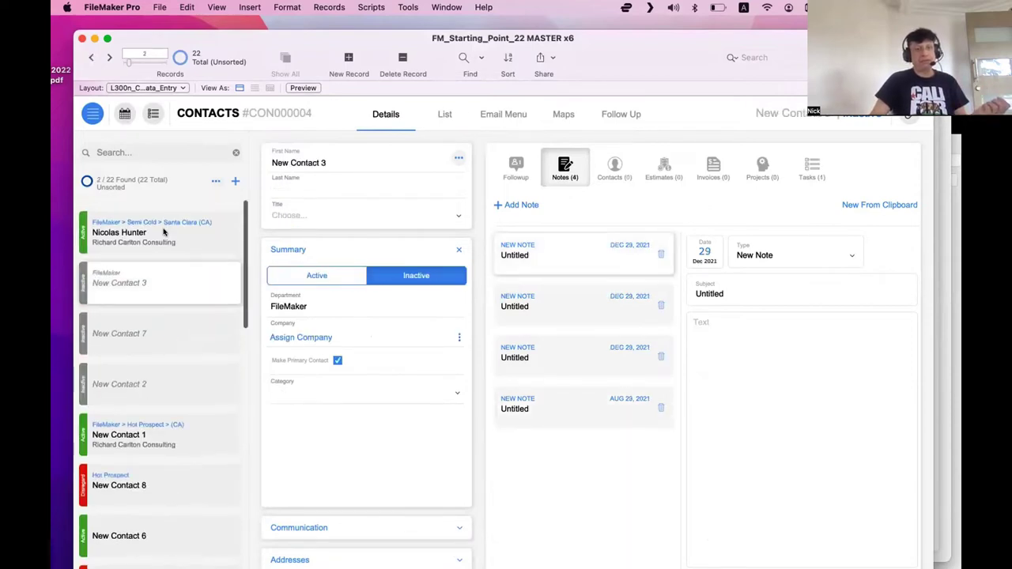
{"action": "left_click", "coordinate": [167, 220]}
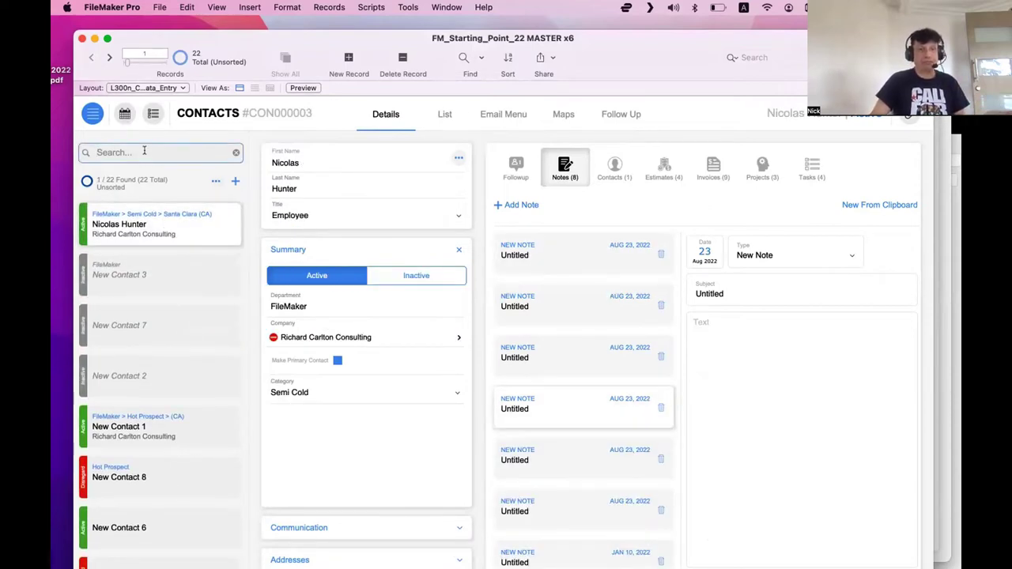
Step: Search the contacts for New and show all contacts again
{"action": "type", "text": "New"}
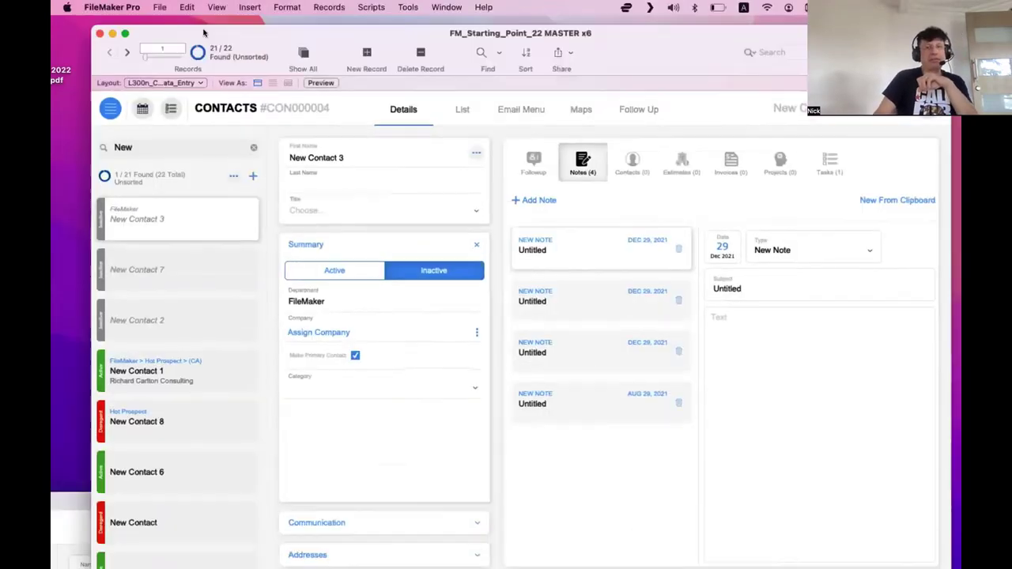
{"action": "left_click", "coordinate": [291, 48]}
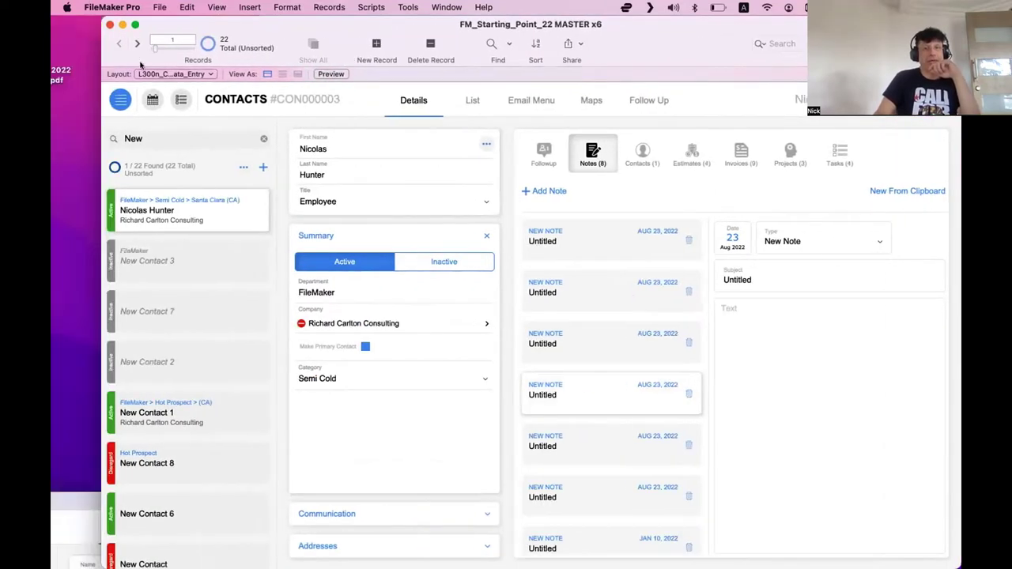
Step: Step forward through the contact records from the first to the seventh
{"action": "left_click", "coordinate": [136, 45]}
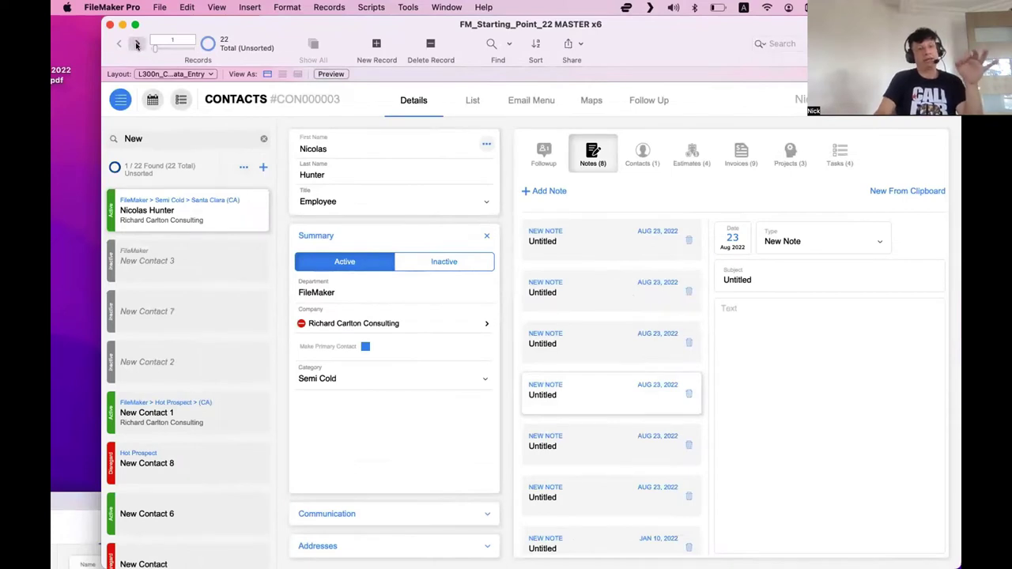
{"action": "left_click", "coordinate": [136, 45]}
{"action": "left_click", "coordinate": [137, 44]}
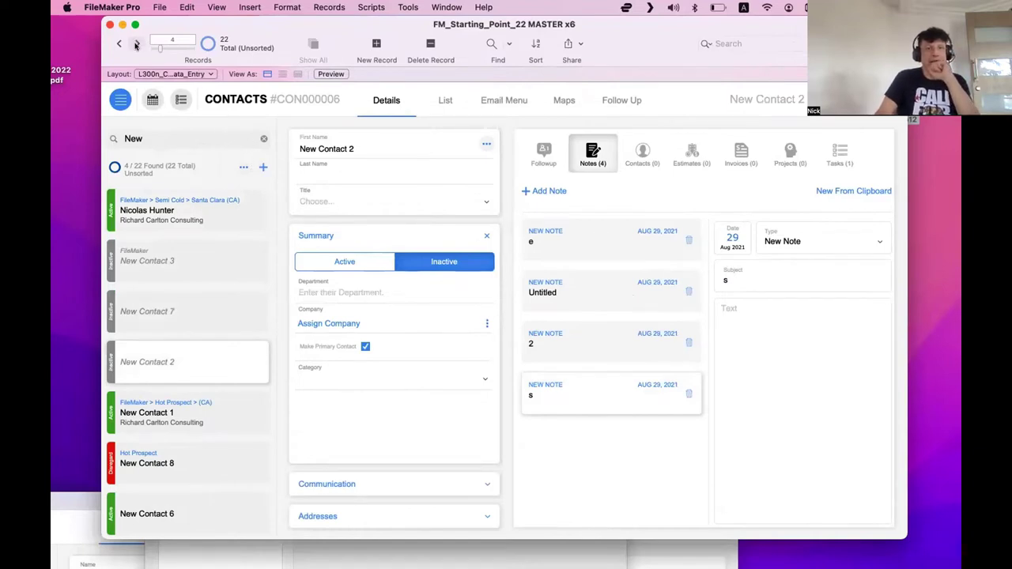
{"action": "left_click", "coordinate": [136, 45]}
{"action": "left_click", "coordinate": [136, 45]}
{"action": "left_click", "coordinate": [136, 45]}
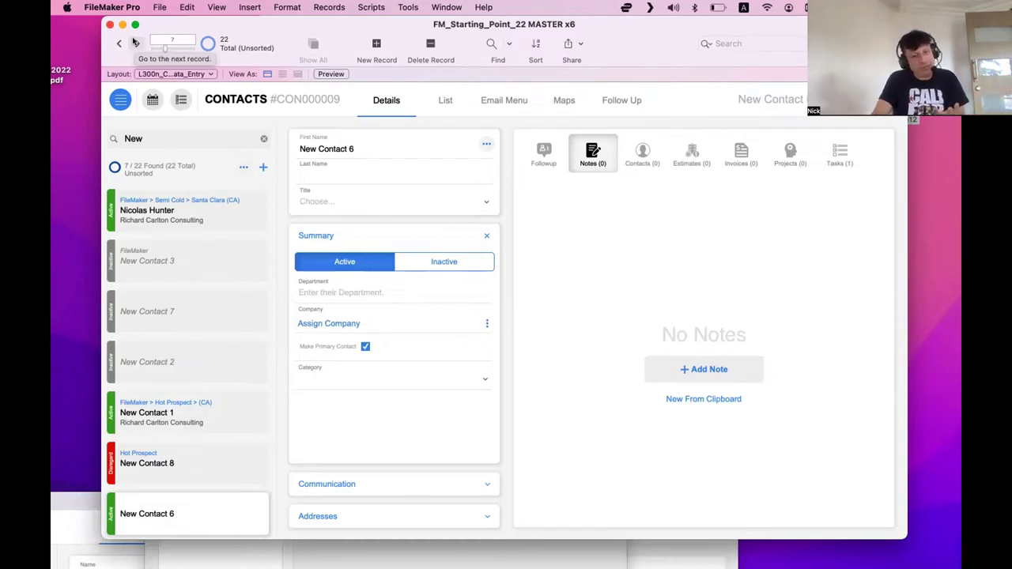
Step: Advance one record at a time to the eleventh contact, watching how the list follows the active record
{"action": "key", "text": "super+n"}
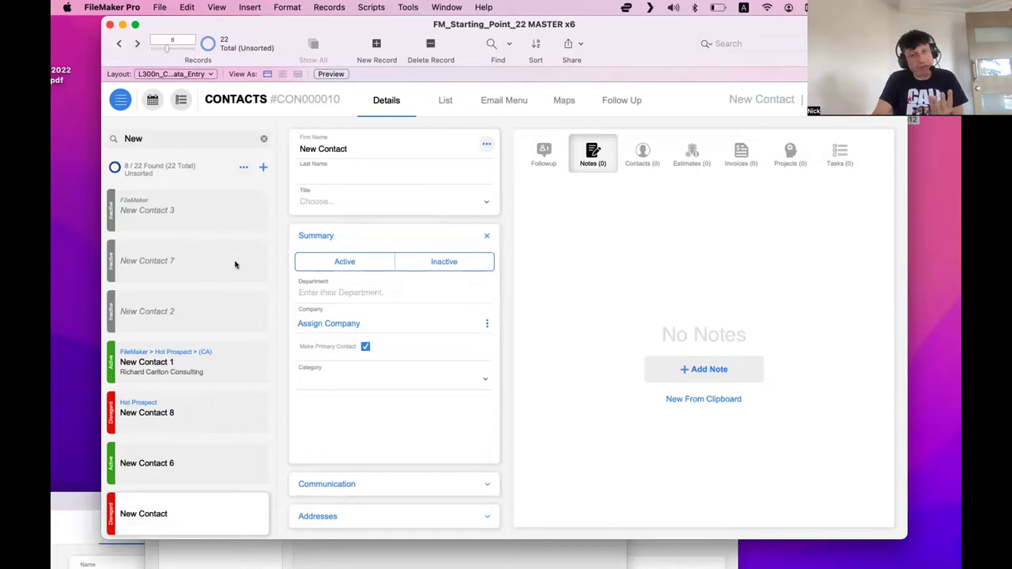
{"action": "key", "text": "super+n"}
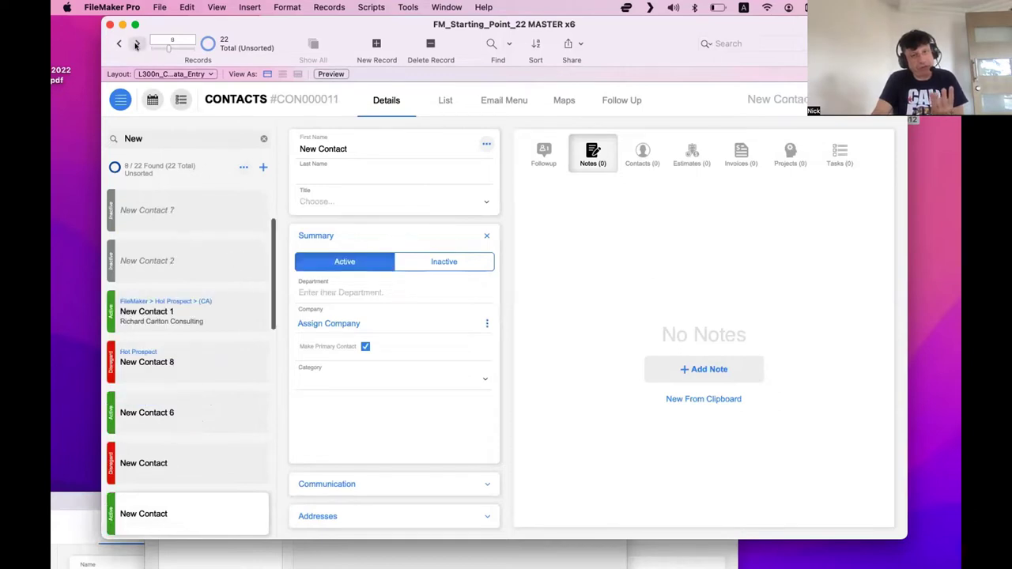
{"action": "key", "text": "super+n"}
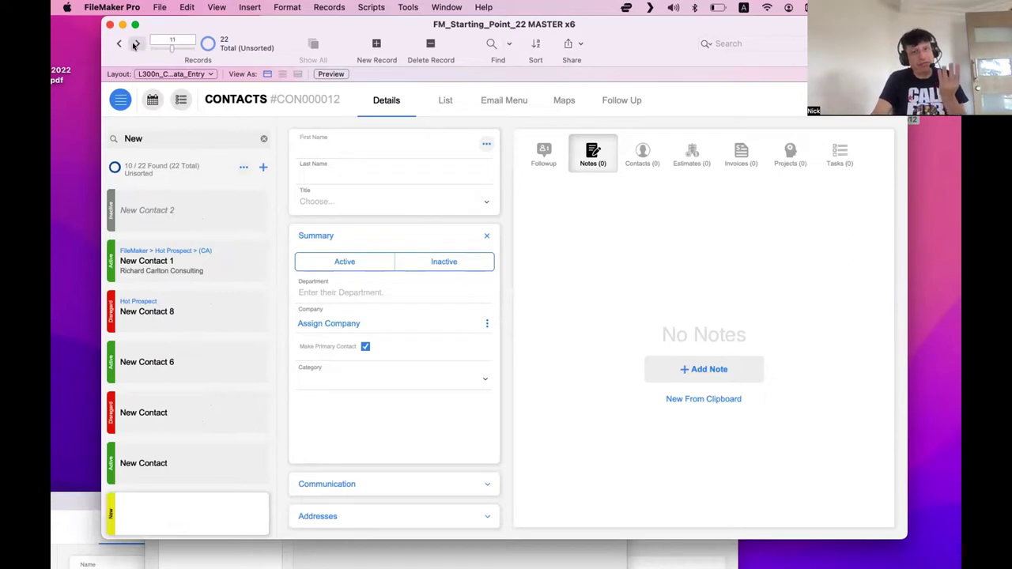
{"action": "key", "text": "super+n"}
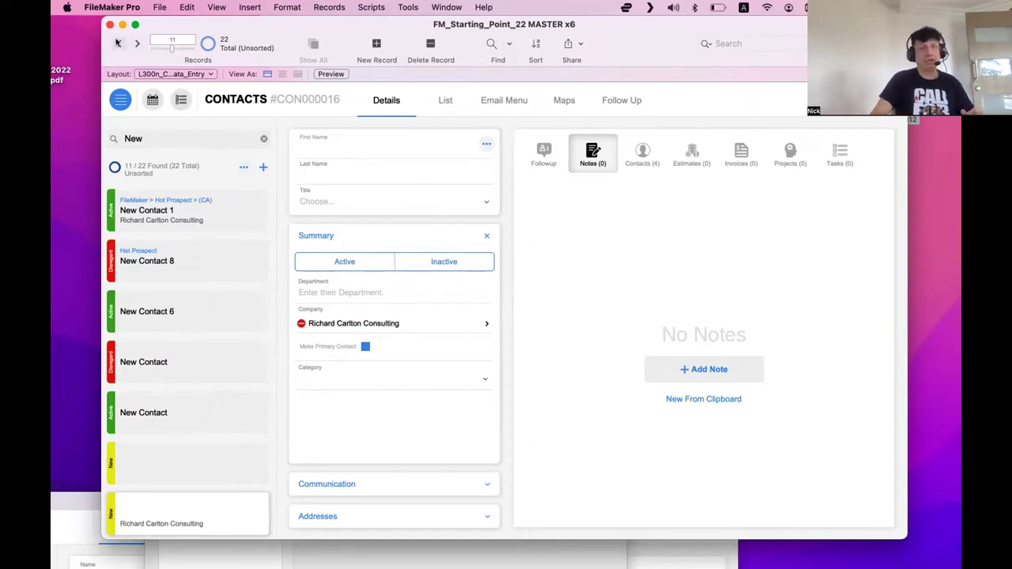
Step: Scroll the contacts list away from the active row and step forward to the fourteenth contact
{"action": "scroll", "coordinate": [203, 361], "scroll_direction": "down", "scroll_amount": 5}
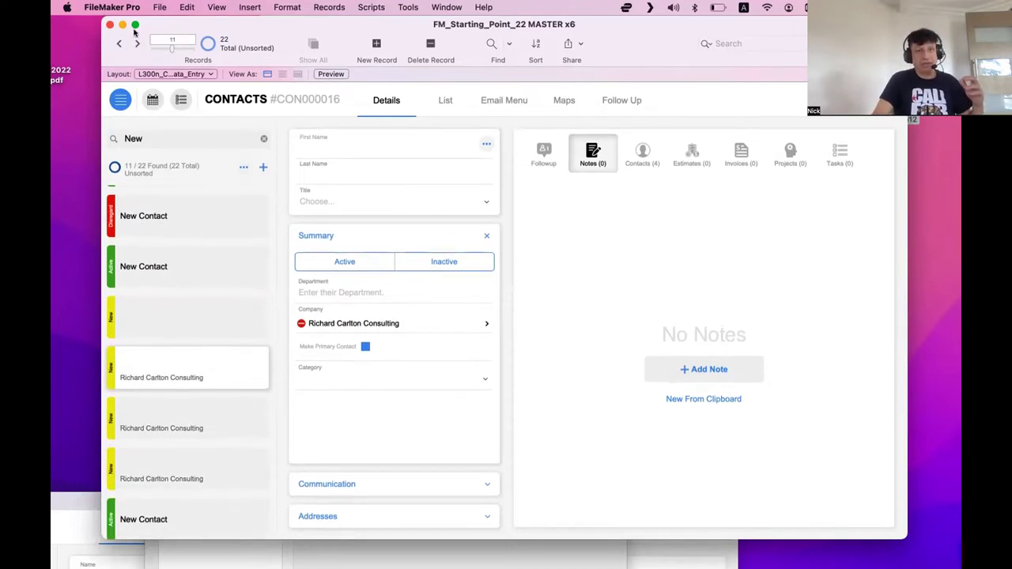
{"action": "left_click", "coordinate": [136, 44]}
{"action": "left_click", "coordinate": [136, 44]}
{"action": "left_click", "coordinate": [136, 43]}
{"action": "left_click", "coordinate": [136, 43]}
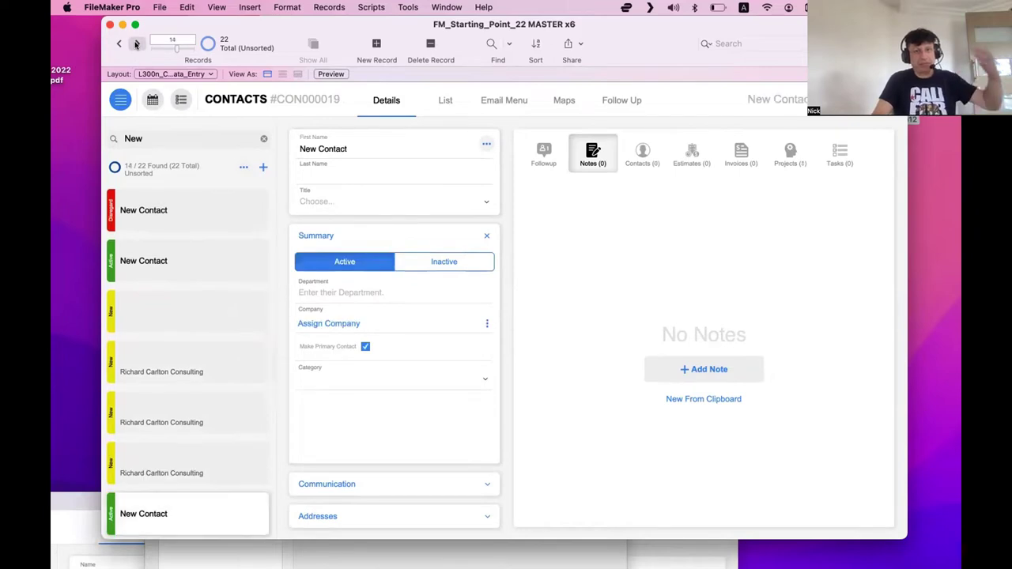
Step: Step forward from the fourteenth contact to the eighteenth, following the active row in the list
{"action": "left_click", "coordinate": [136, 44]}
{"action": "left_click", "coordinate": [136, 43]}
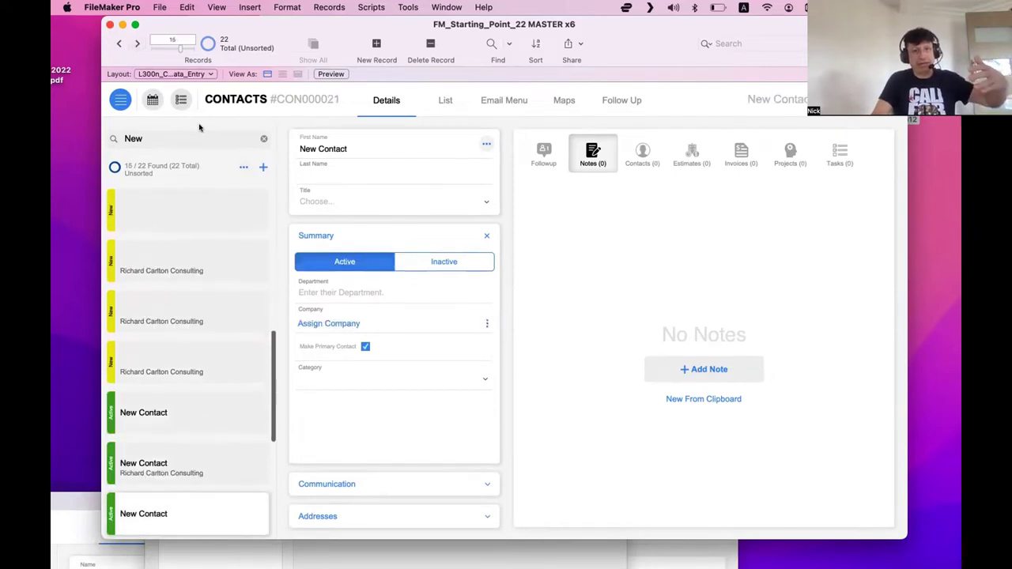
{"action": "left_click", "coordinate": [136, 44]}
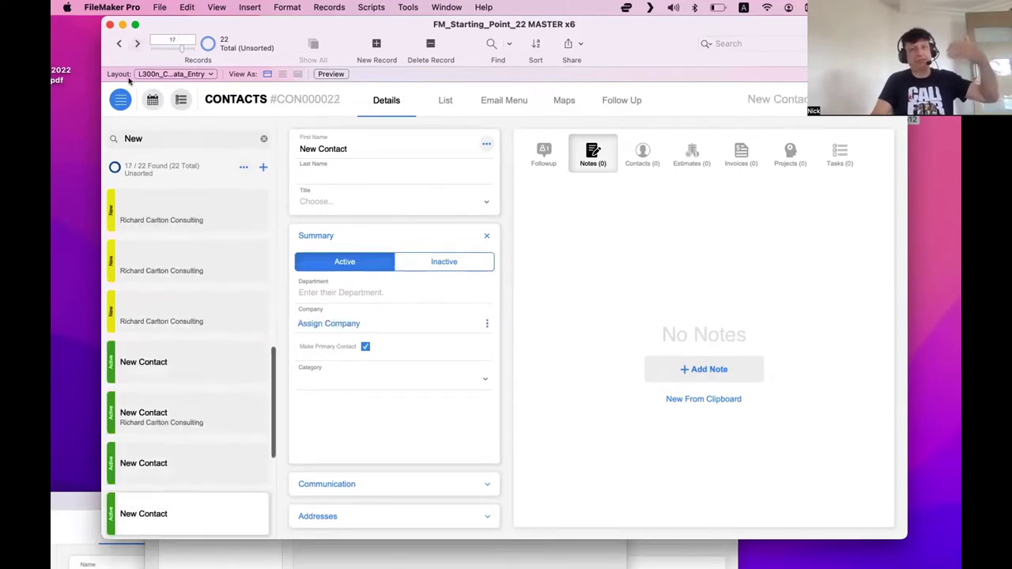
{"action": "left_click", "coordinate": [136, 44]}
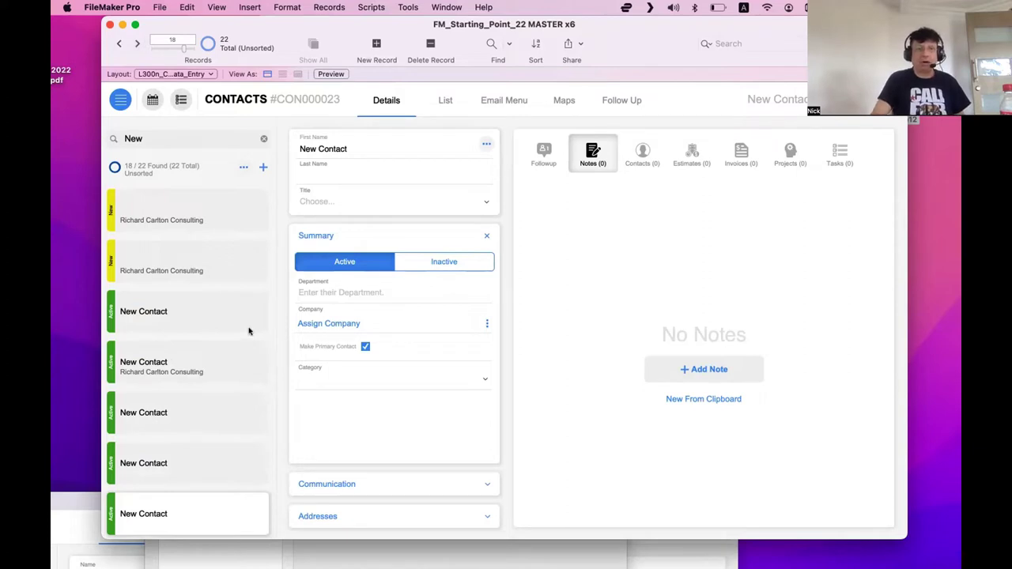
Step: Go back to the beginning of the contacts list and open the first contact
{"action": "scroll", "coordinate": [248, 331], "scroll_direction": "up", "scroll_amount": 8}
{"action": "scroll", "coordinate": [248, 331], "scroll_direction": "up", "scroll_amount": 3}
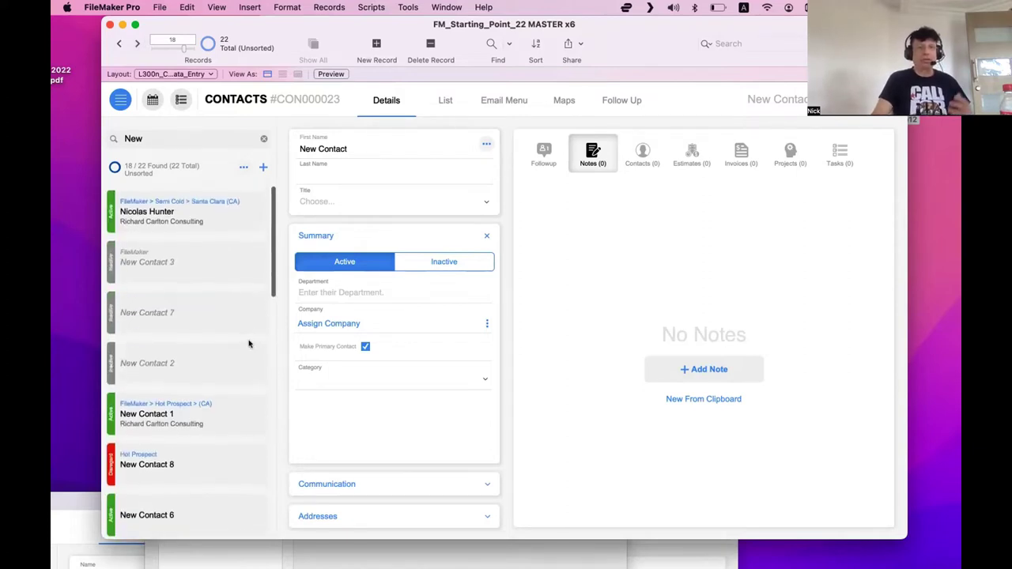
{"action": "left_click", "coordinate": [225, 209]}
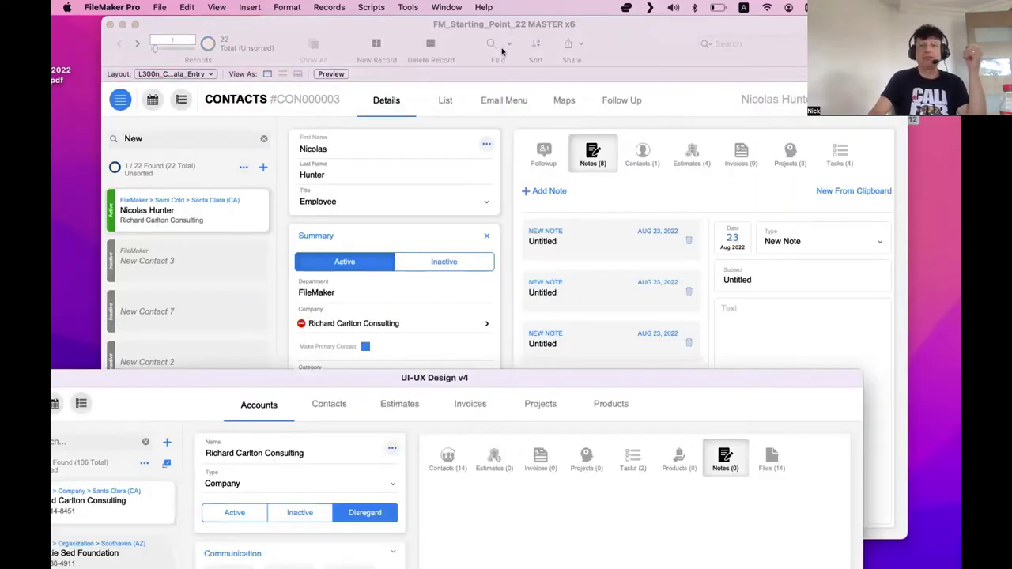
Step: Enter Layout mode and inspect the contacts list portal's setup, keeping Current Table ("T05_CONTACTS") as its record source
{"action": "left_click", "coordinate": [633, 44]}
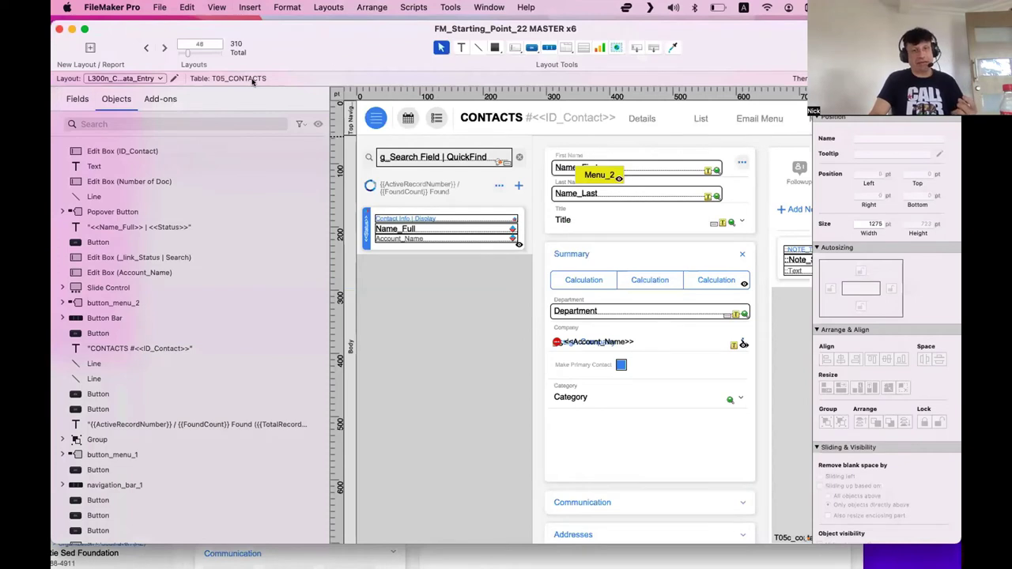
{"action": "scroll", "coordinate": [433, 379], "scroll_direction": "down", "scroll_amount": 4}
{"action": "left_click", "coordinate": [383, 424]}
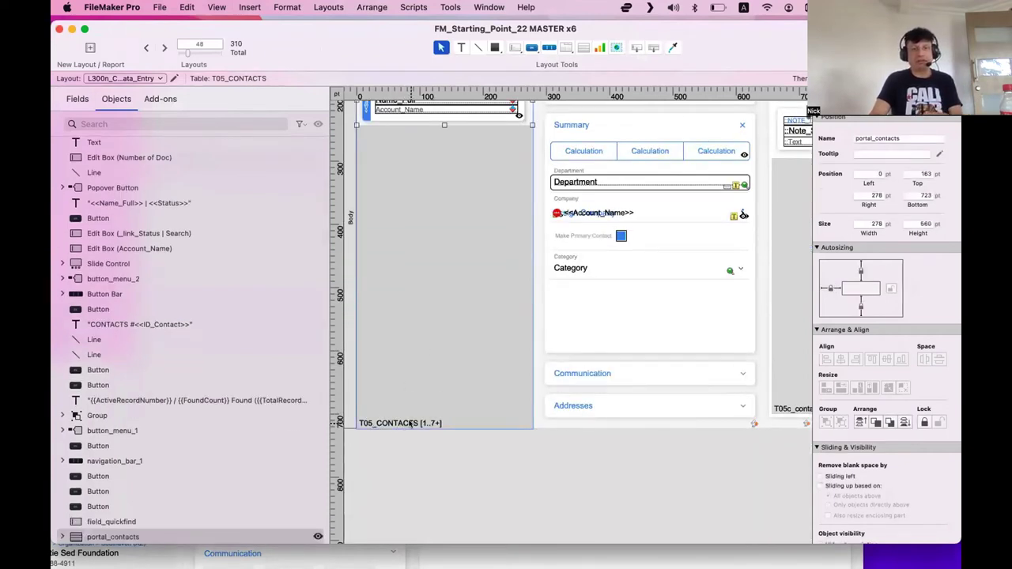
{"action": "scroll", "coordinate": [424, 386], "scroll_direction": "up", "scroll_amount": 2}
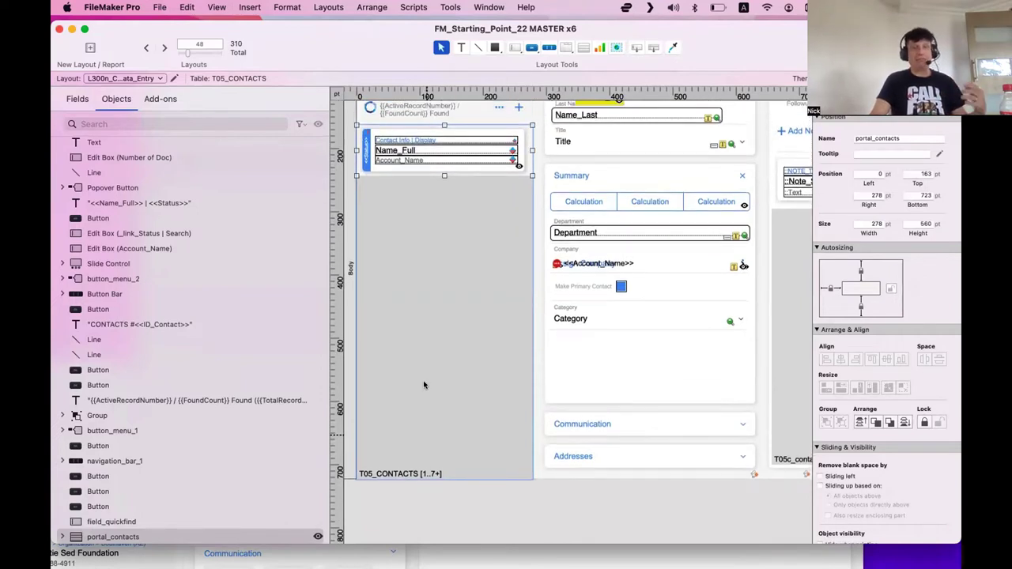
{"action": "double_click", "coordinate": [419, 285]}
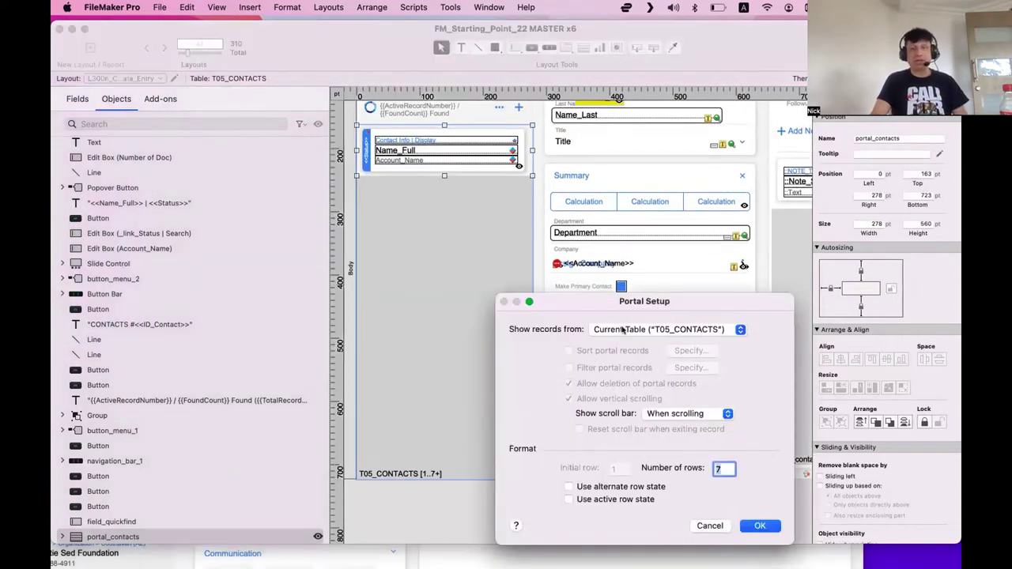
{"action": "left_click", "coordinate": [626, 333]}
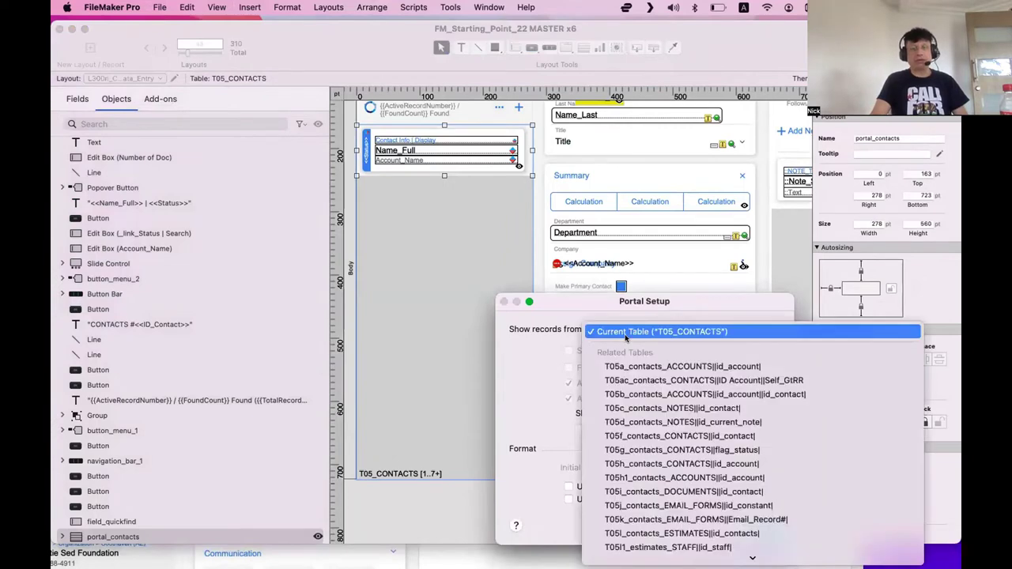
{"action": "left_click", "coordinate": [625, 332]}
{"action": "key", "text": "Return"}
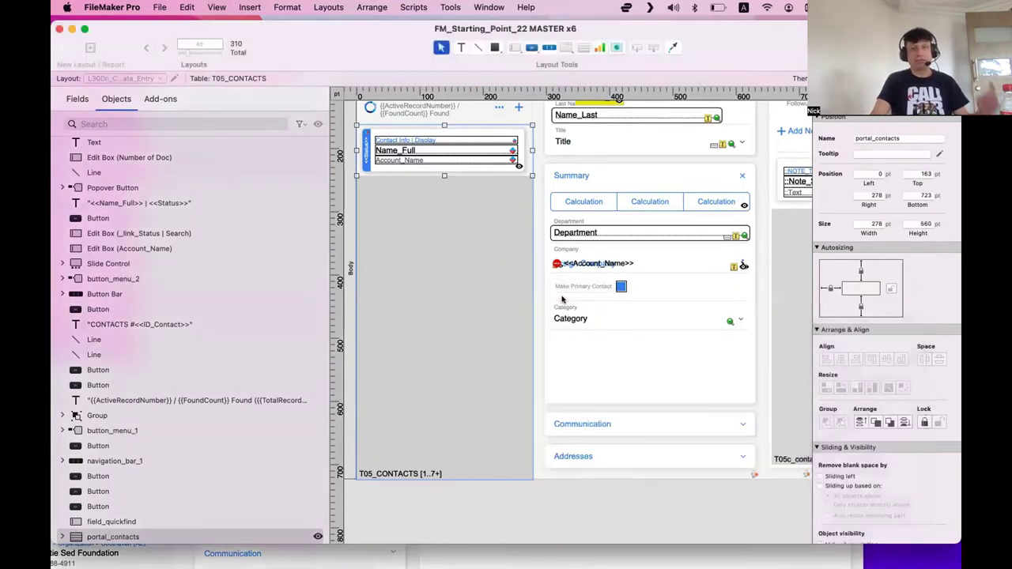
Step: Inspect the notes portal's setup on the same layout, keeping T05c_contacts_NOTES||id_contact| as its related record source
{"action": "scroll", "coordinate": [562, 301], "scroll_direction": "right", "scroll_amount": 5}
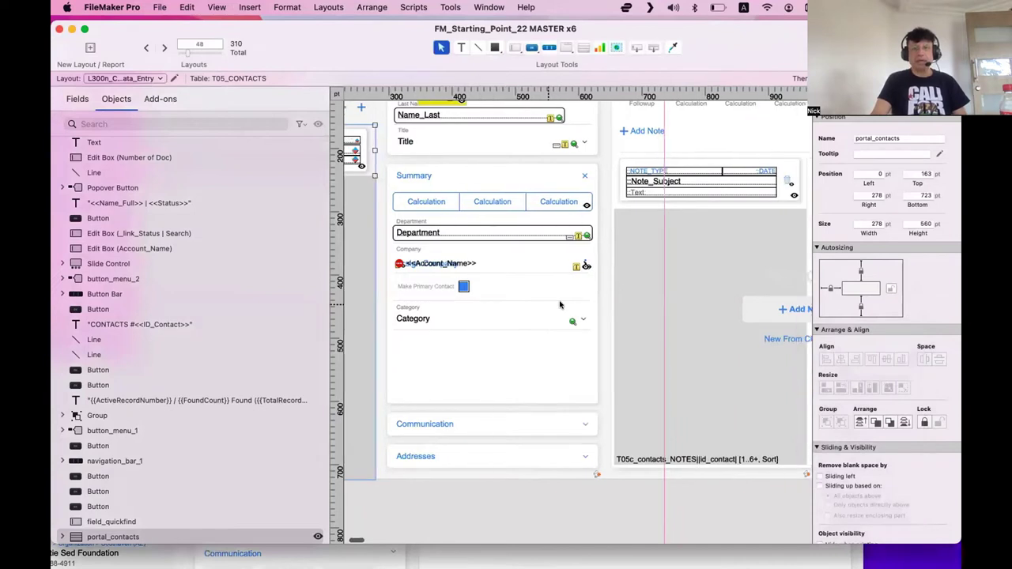
{"action": "scroll", "coordinate": [560, 305], "scroll_direction": "right", "scroll_amount": 3}
{"action": "left_click", "coordinate": [524, 262]}
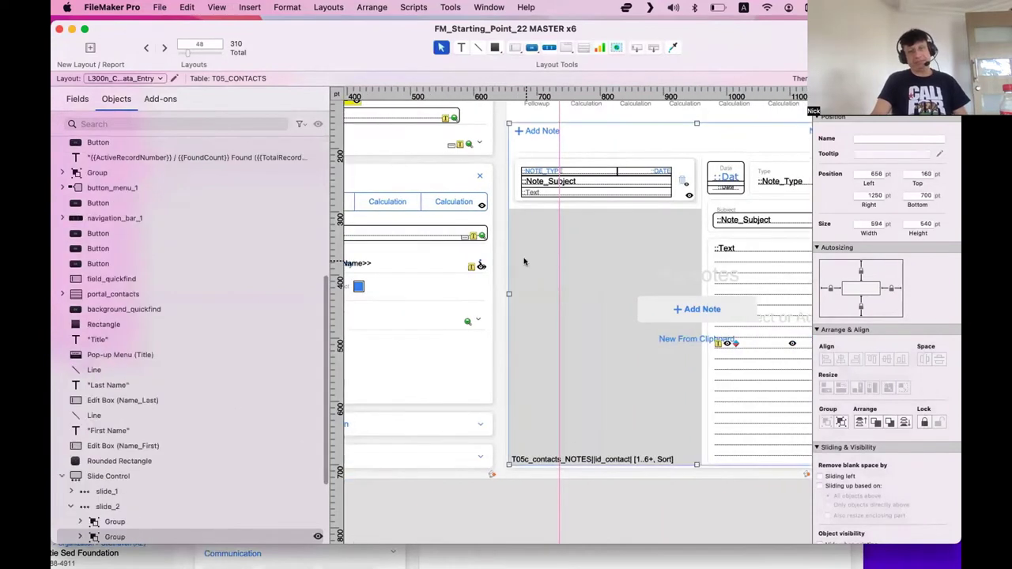
{"action": "left_click", "coordinate": [523, 262]}
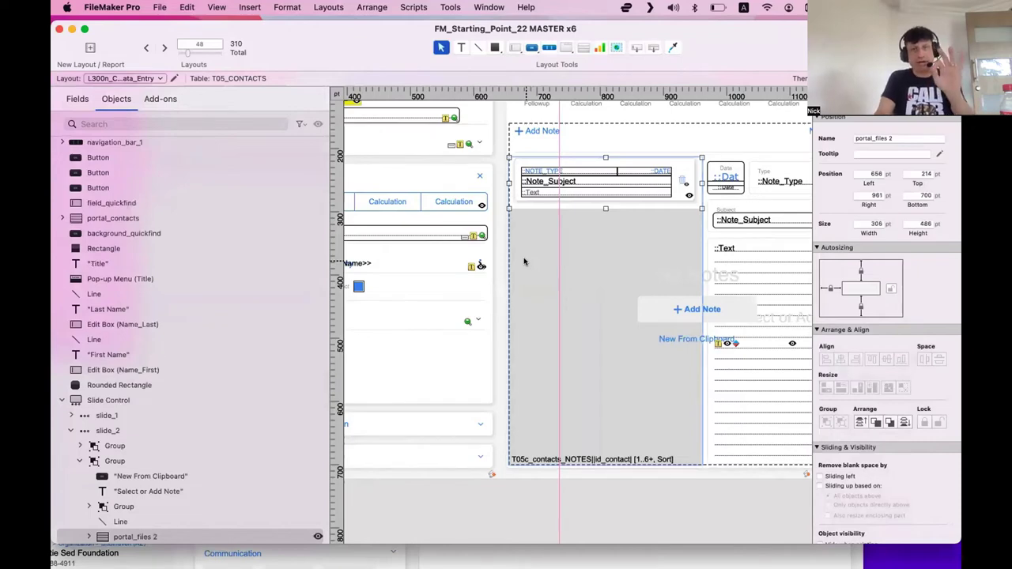
{"action": "scroll", "coordinate": [506, 261], "scroll_direction": "left", "scroll_amount": 8}
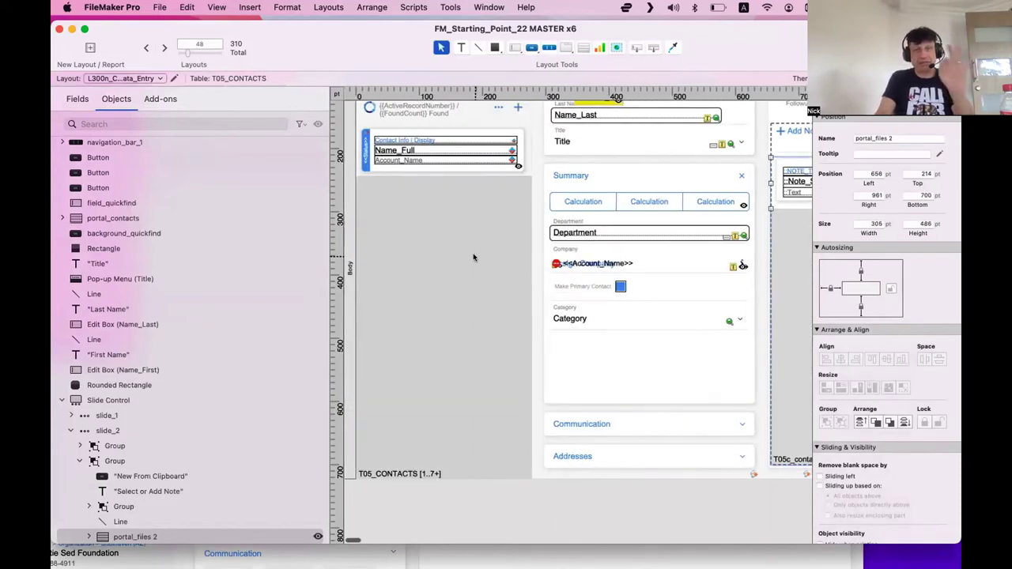
{"action": "scroll", "coordinate": [474, 257], "scroll_direction": "right", "scroll_amount": 7}
{"action": "double_click", "coordinate": [573, 311]}
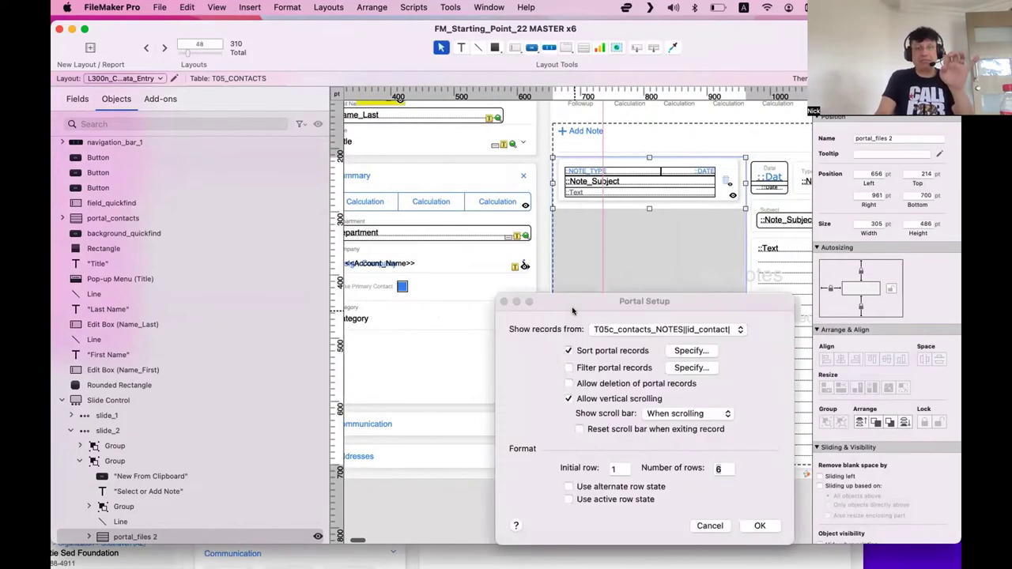
{"action": "left_click", "coordinate": [625, 330]}
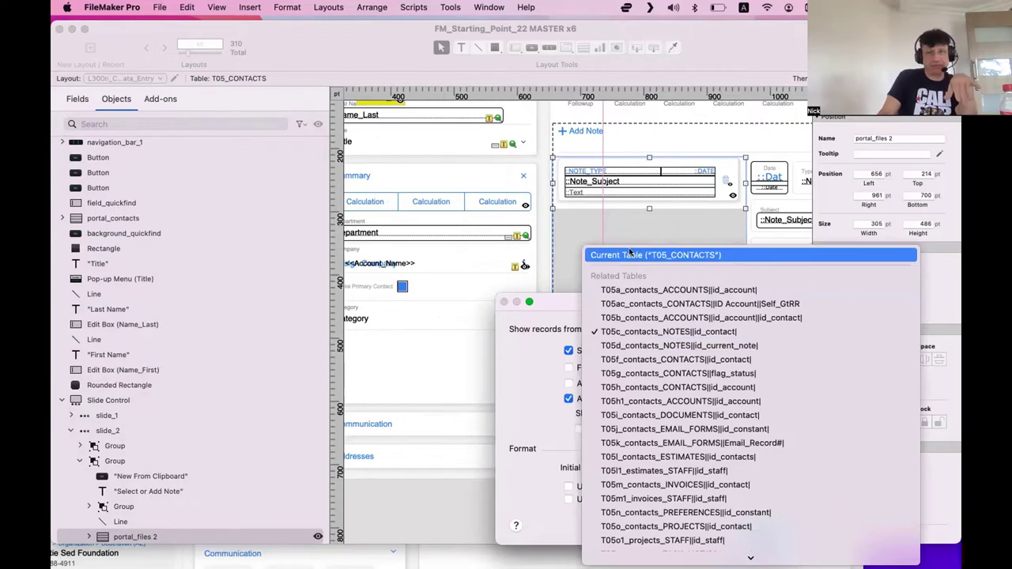
{"action": "left_click", "coordinate": [639, 331]}
{"action": "key", "text": "Return"}
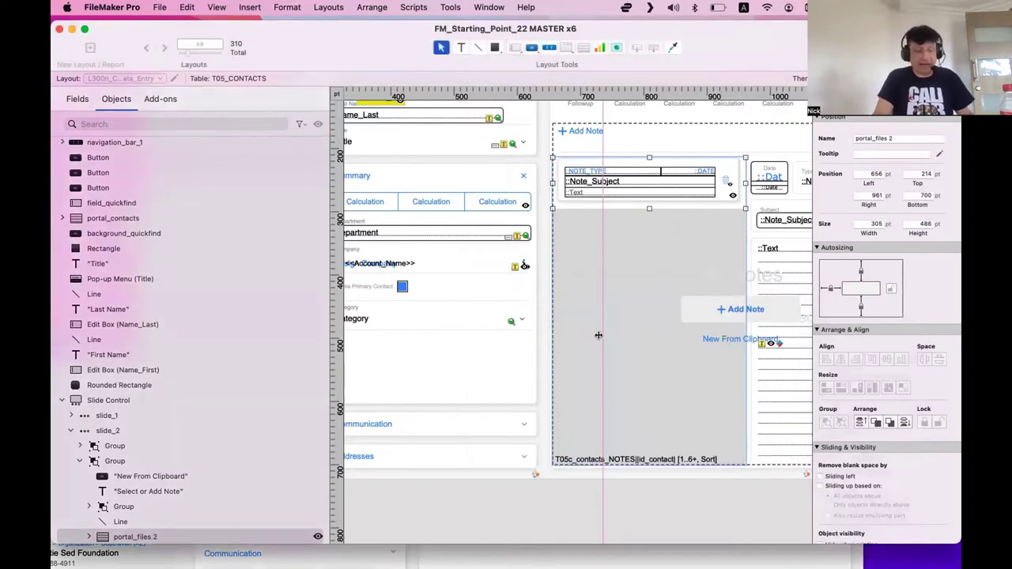
Step: Return to Browse mode and switch among the first four contacts in the list, ending on the first one
{"action": "key", "text": "super+b"}
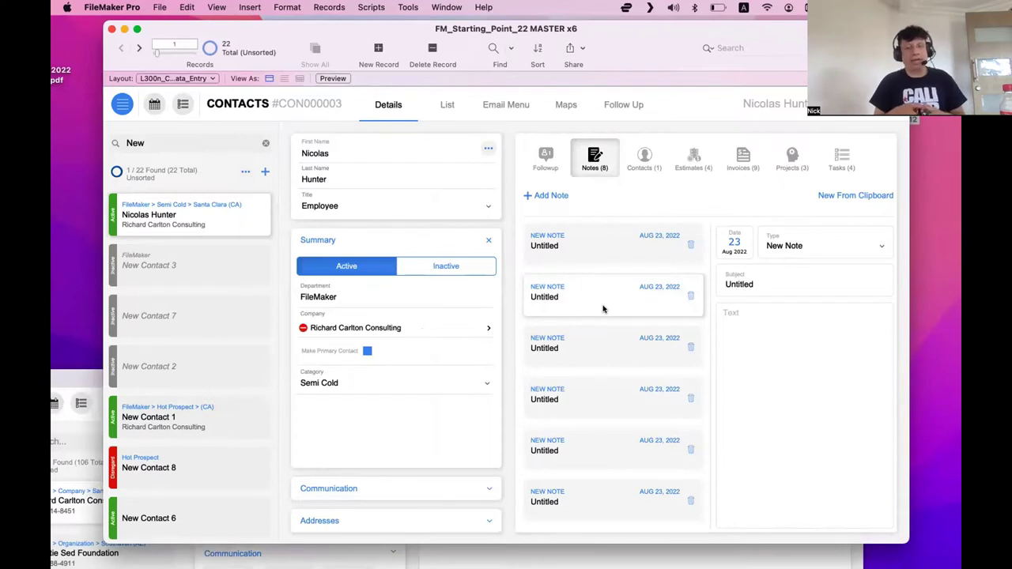
{"action": "left_click", "coordinate": [210, 266]}
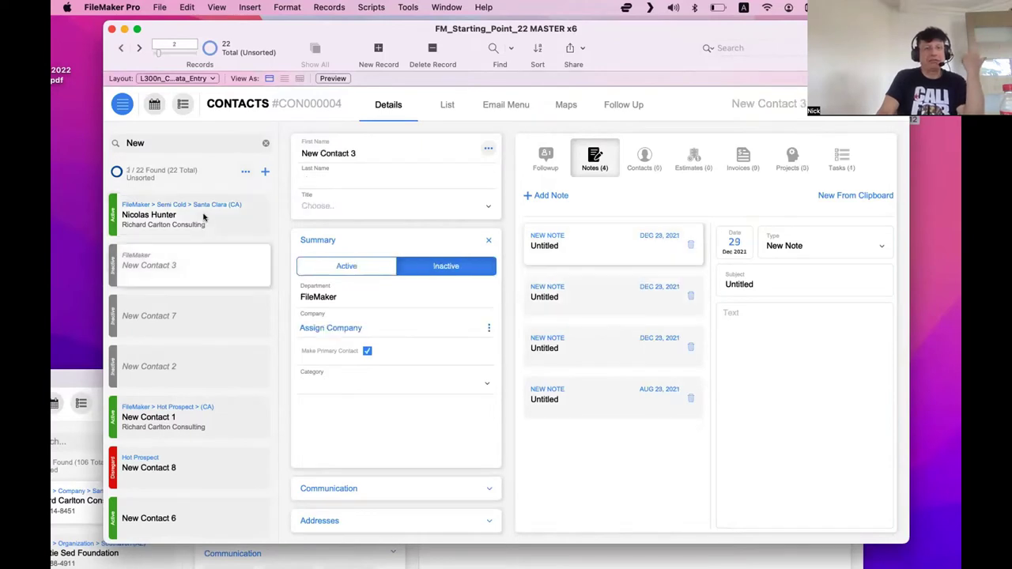
{"action": "left_click", "coordinate": [207, 219]}
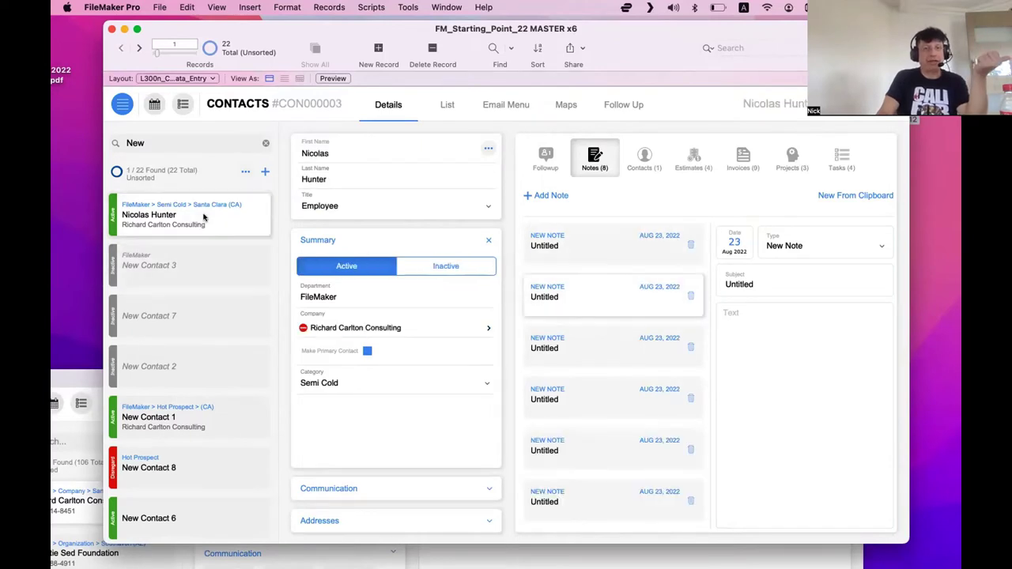
{"action": "left_click", "coordinate": [217, 268]}
{"action": "left_click", "coordinate": [221, 315]}
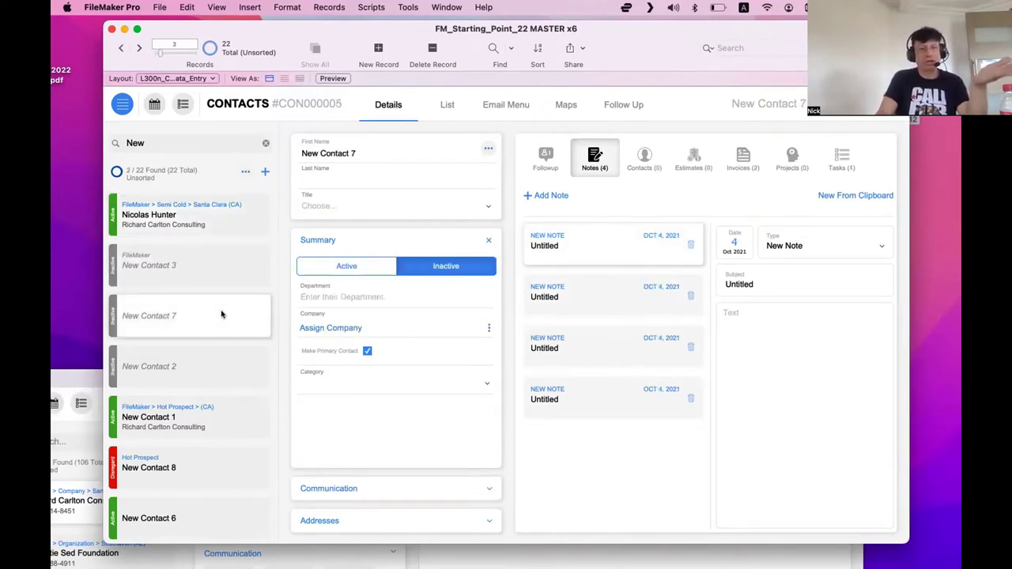
{"action": "left_click", "coordinate": [227, 363]}
{"action": "left_click", "coordinate": [222, 314]}
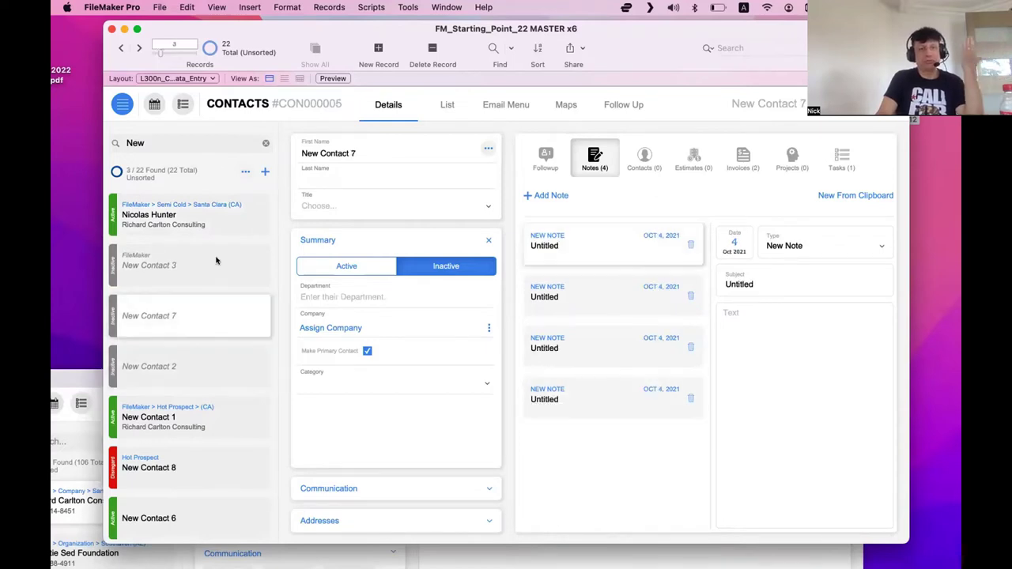
{"action": "left_click", "coordinate": [225, 205]}
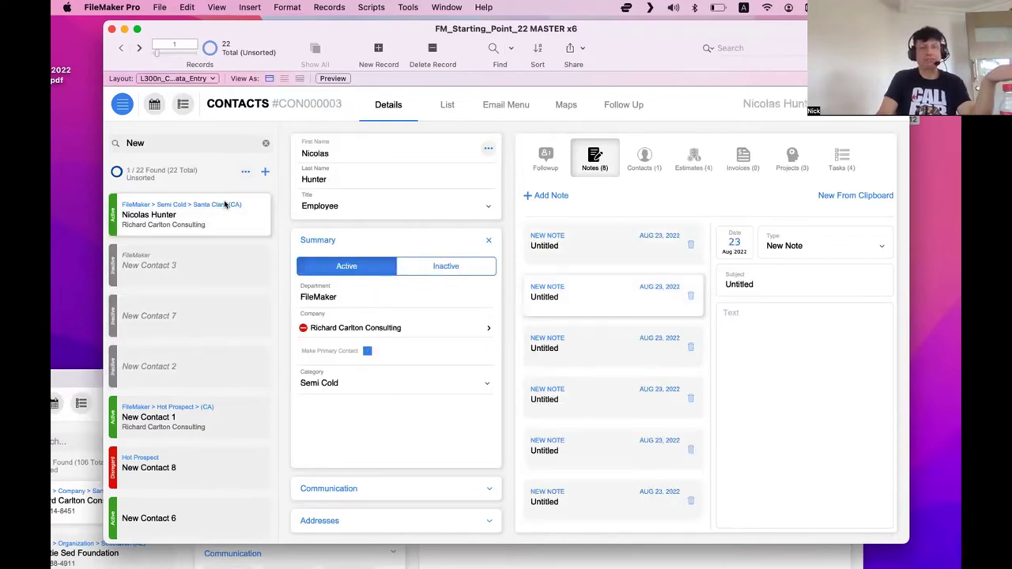
Step: Step forward to the second contact and back to the first, comparing record navigation with the list
{"action": "left_click", "coordinate": [140, 47]}
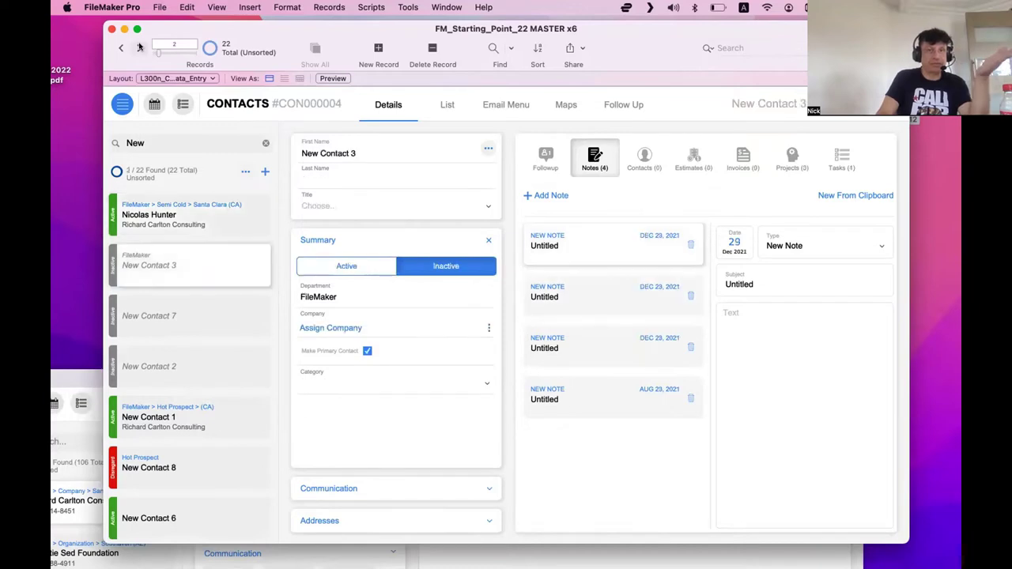
{"action": "left_click", "coordinate": [121, 47]}
{"action": "scroll", "coordinate": [229, 258], "scroll_direction": "down", "scroll_amount": 1}
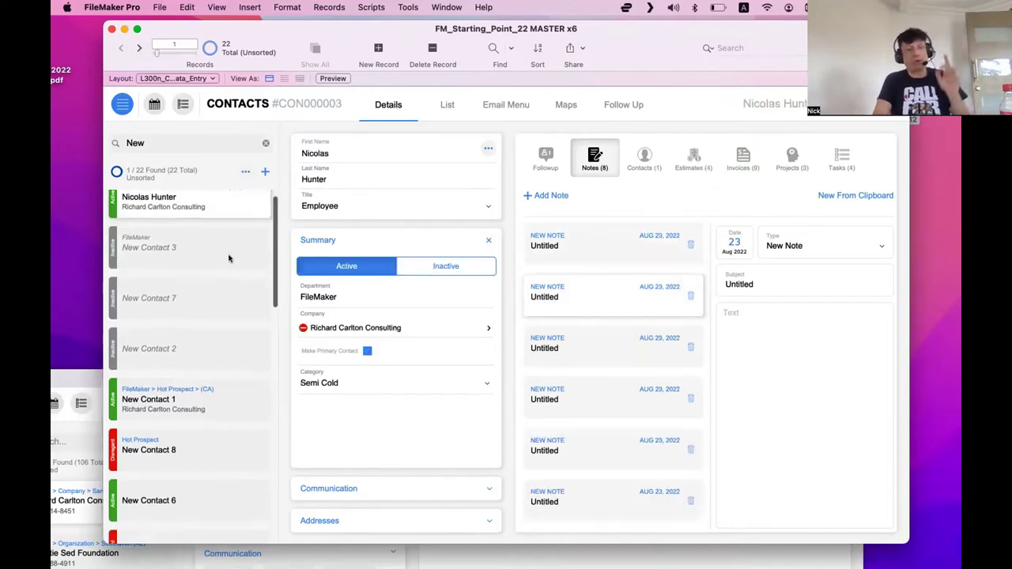
{"action": "scroll", "coordinate": [229, 258], "scroll_direction": "up", "scroll_amount": 1}
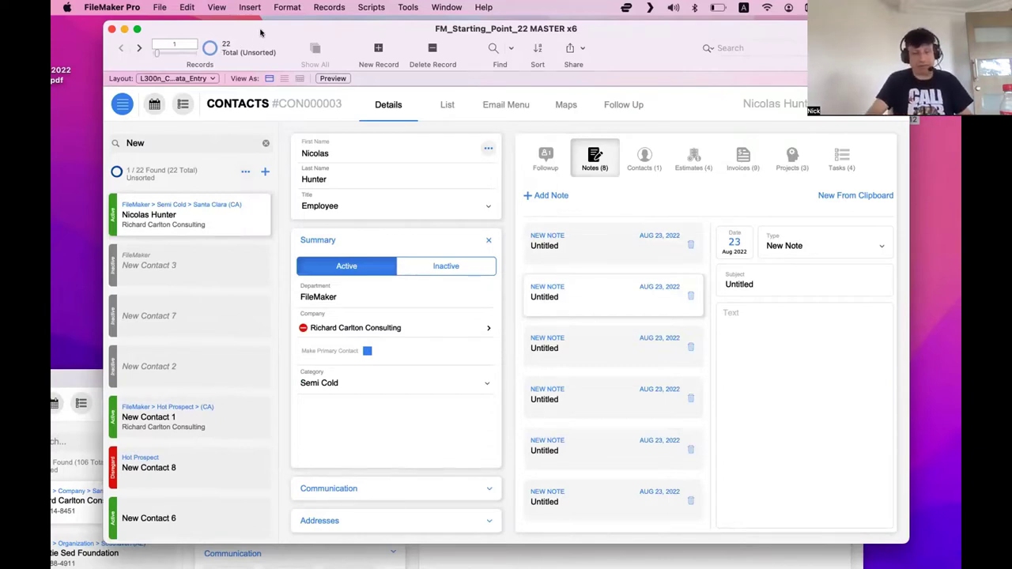
Step: Reopen the contacts list portal's setup in Layout mode, review its available record sources, cancel, and return to Browse mode
{"action": "key", "text": "super+l"}
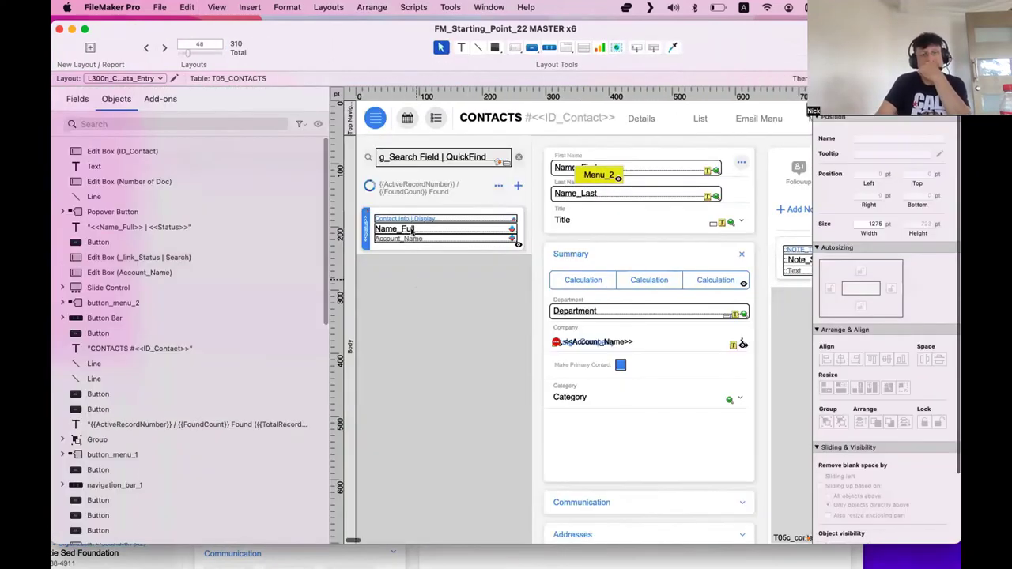
{"action": "left_click", "coordinate": [411, 231]}
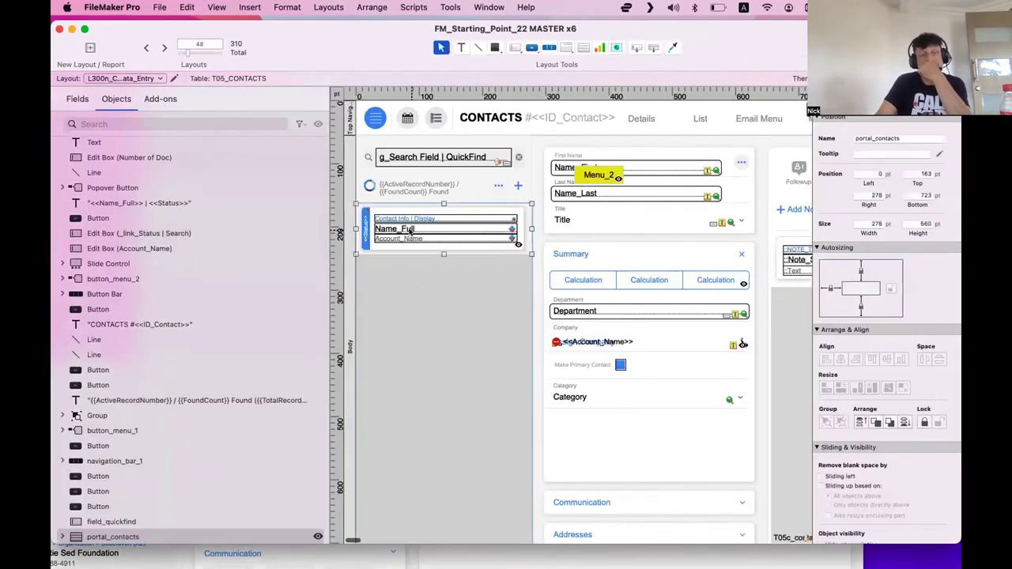
{"action": "double_click", "coordinate": [411, 230]}
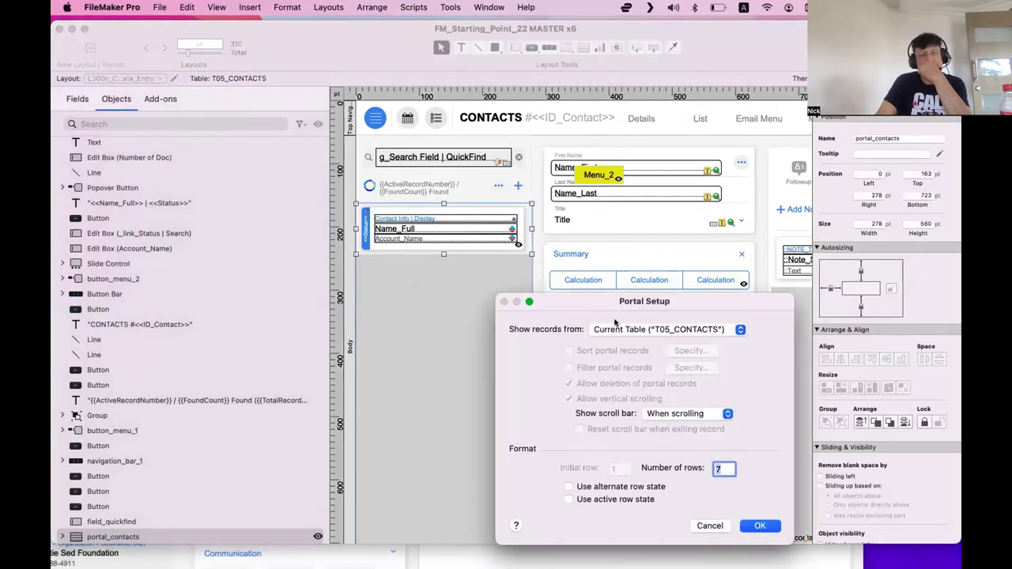
{"action": "left_click", "coordinate": [624, 331]}
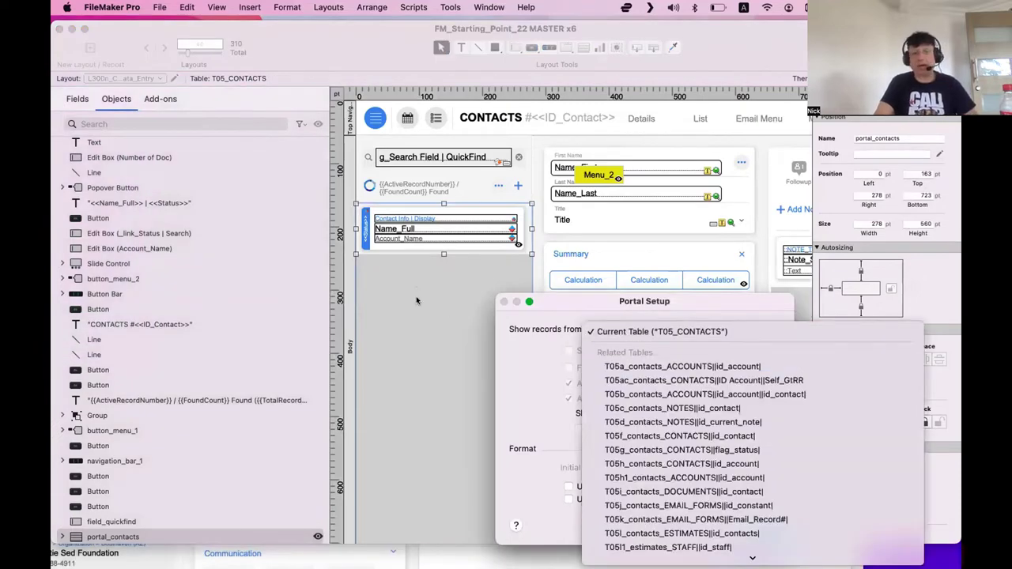
{"action": "key", "text": "Escape"}
{"action": "key", "text": "Escape"}
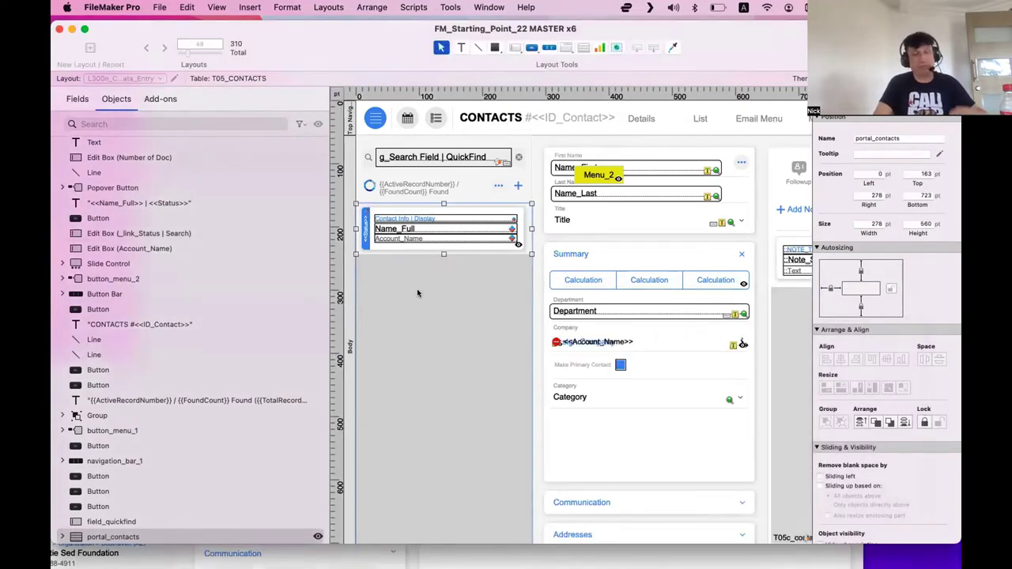
{"action": "key", "text": "super+b"}
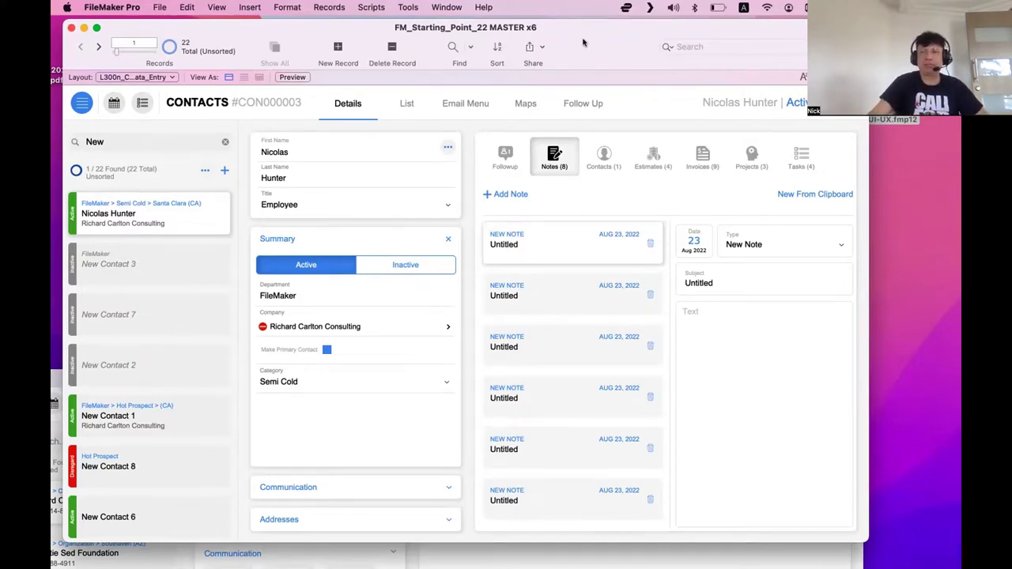
Step: Close the FM Starting Point window and open the table definitions of the UI-UX file
{"action": "key", "text": "super+w"}
{"action": "left_click", "coordinate": [512, 261]}
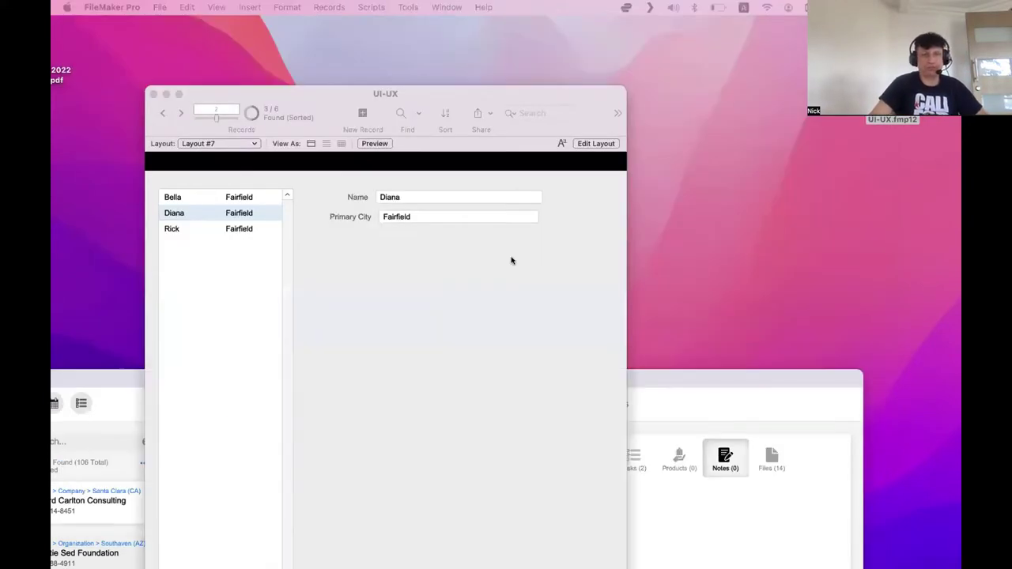
{"action": "key", "text": "super+shift+d"}
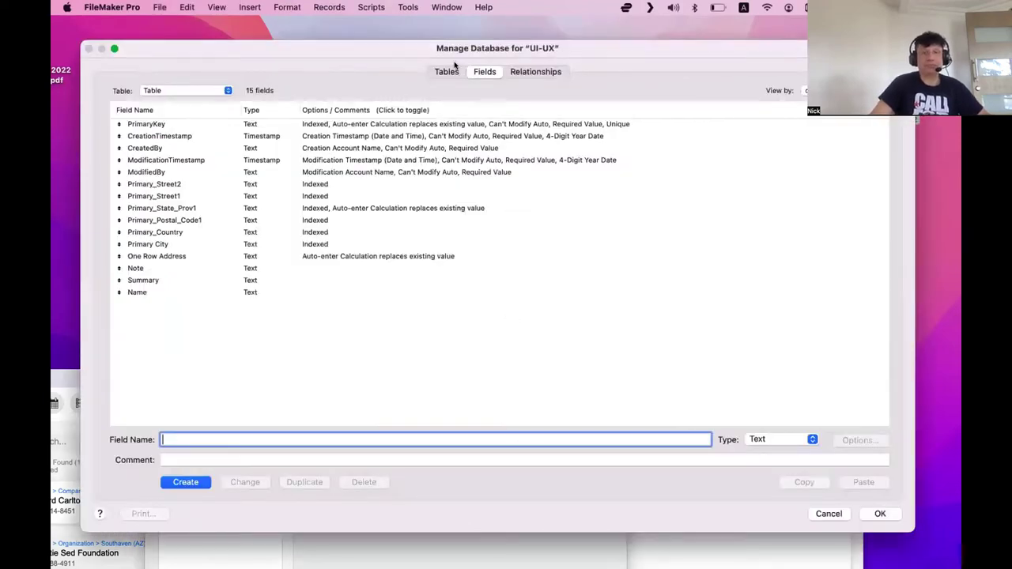
{"action": "left_click", "coordinate": [446, 72]}
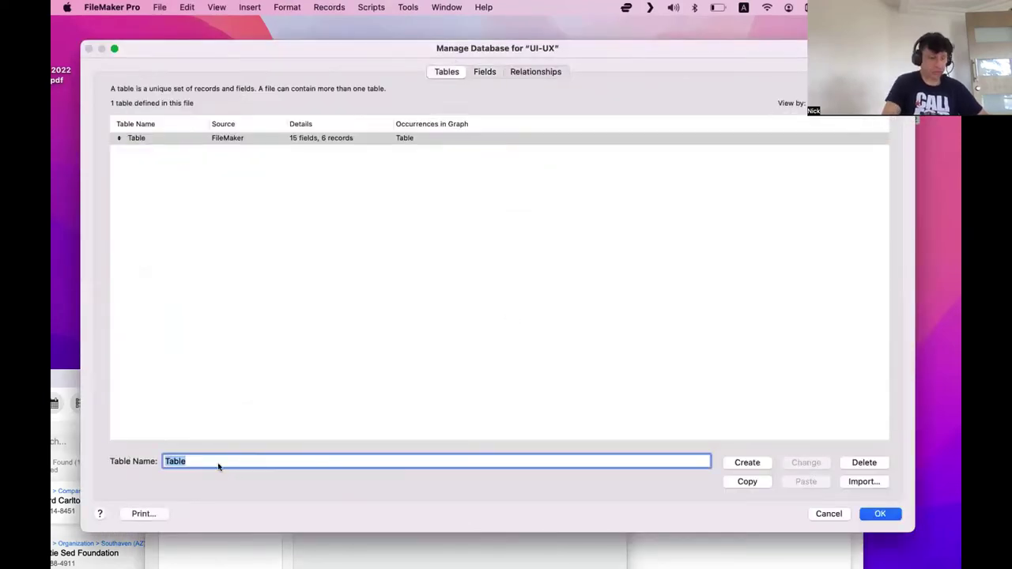
Step: Rename the file's only table as Current Table
{"action": "type", "text": "R"}
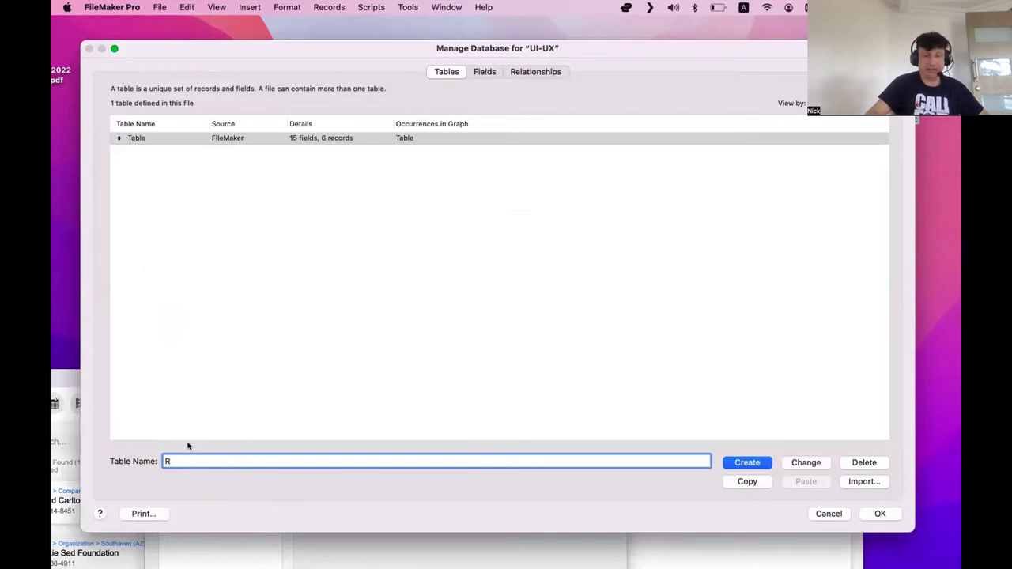
{"action": "left_click", "coordinate": [159, 139]}
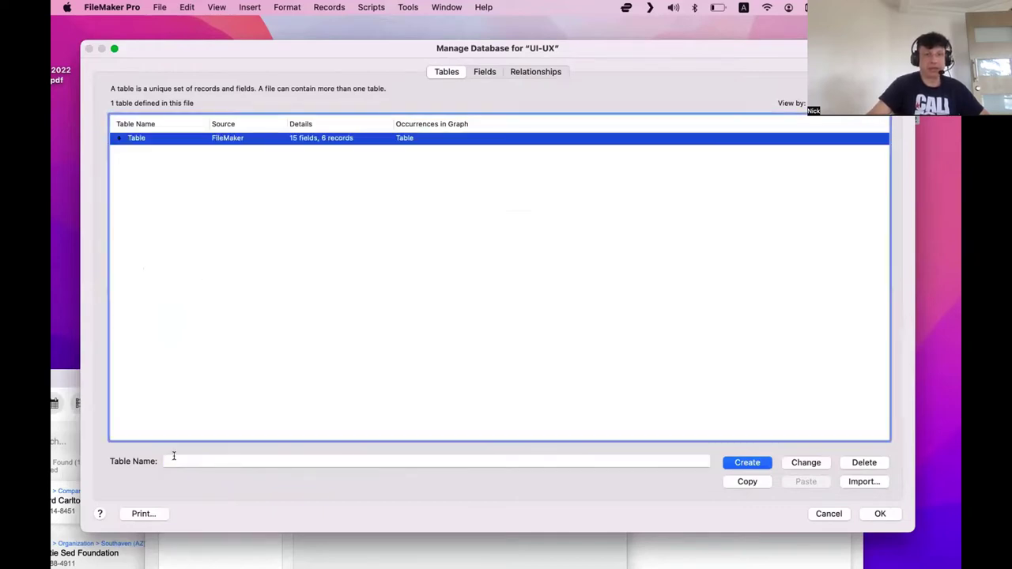
{"action": "left_click", "coordinate": [171, 461]}
{"action": "left_click", "coordinate": [180, 138]}
{"action": "left_click", "coordinate": [188, 458]}
{"action": "type", "text": "Current "}
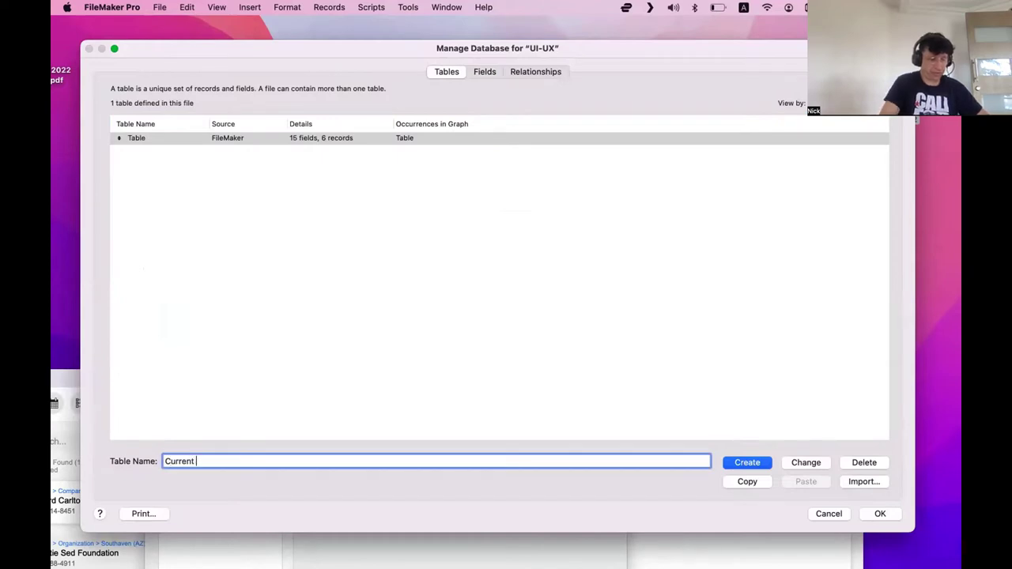
{"action": "type", "text": "Table"}
{"action": "left_click", "coordinate": [806, 464]}
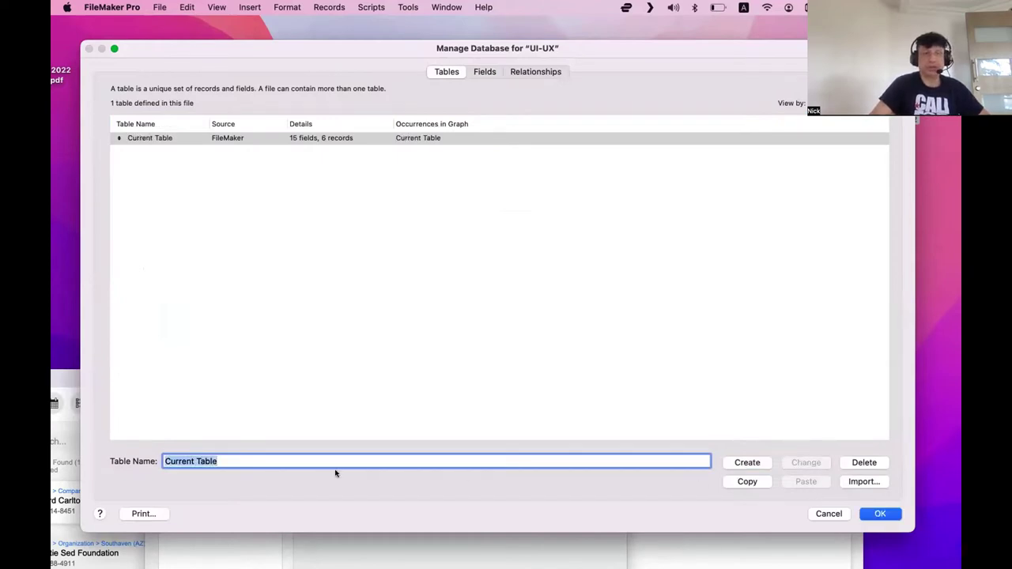
Step: Create a second table named Related Table
{"action": "double_click", "coordinate": [186, 460]}
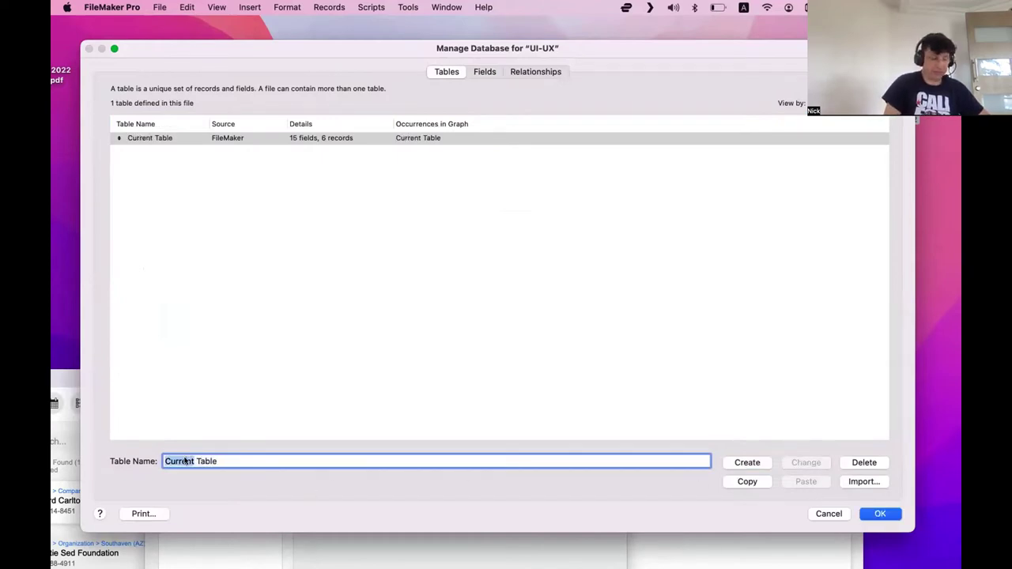
{"action": "type", "text": "related"}
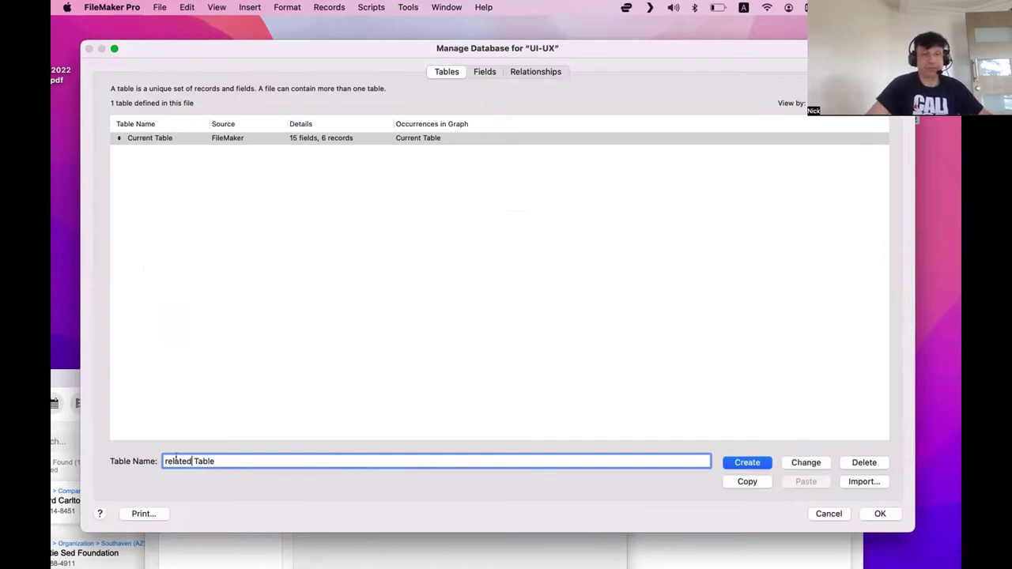
{"action": "double_click", "coordinate": [175, 460]}
{"action": "type", "text": "Related"}
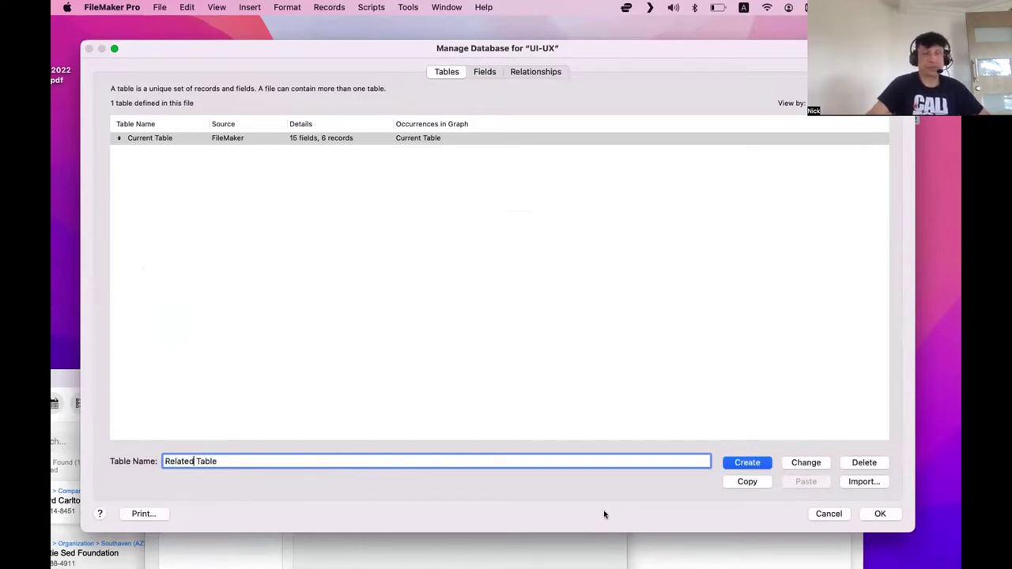
{"action": "left_click", "coordinate": [748, 463]}
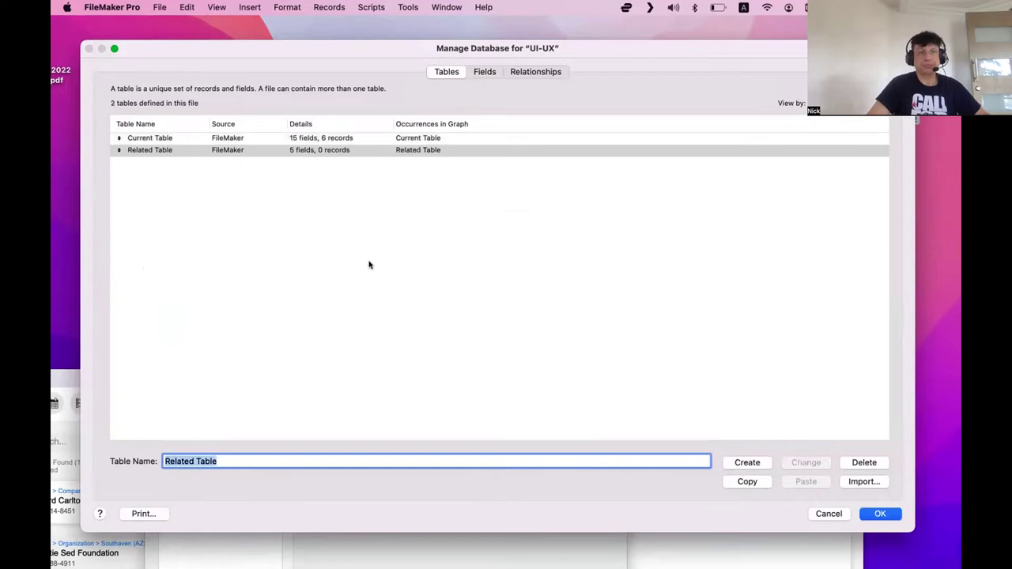
Step: Delete the CreationTimestamp, CreatedBy, ModificationTimestamp and ModifiedBy fields from Related Table, leaving only PrimaryKey
{"action": "left_click", "coordinate": [267, 150]}
{"action": "double_click", "coordinate": [262, 139]}
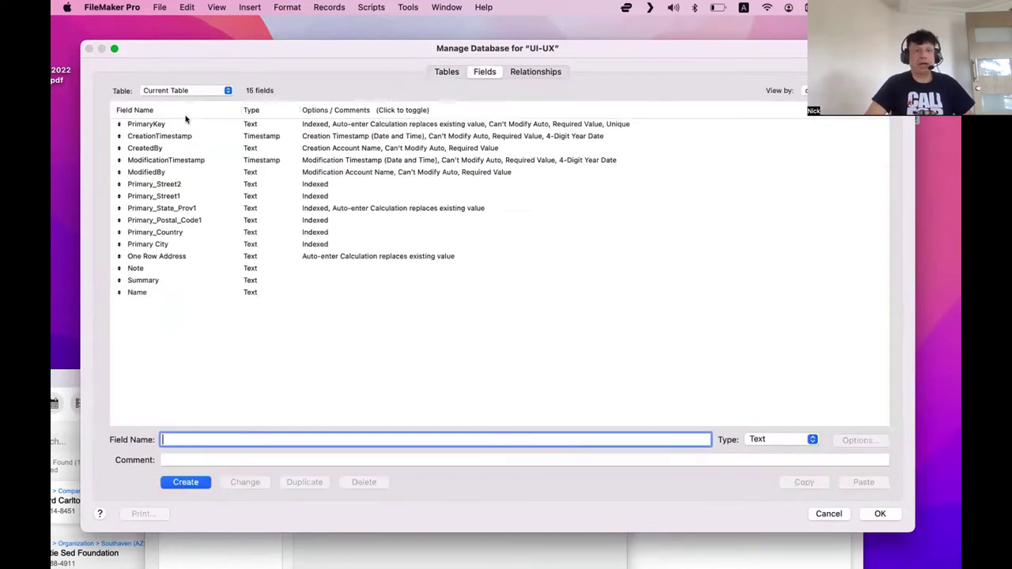
{"action": "left_click", "coordinate": [187, 125]}
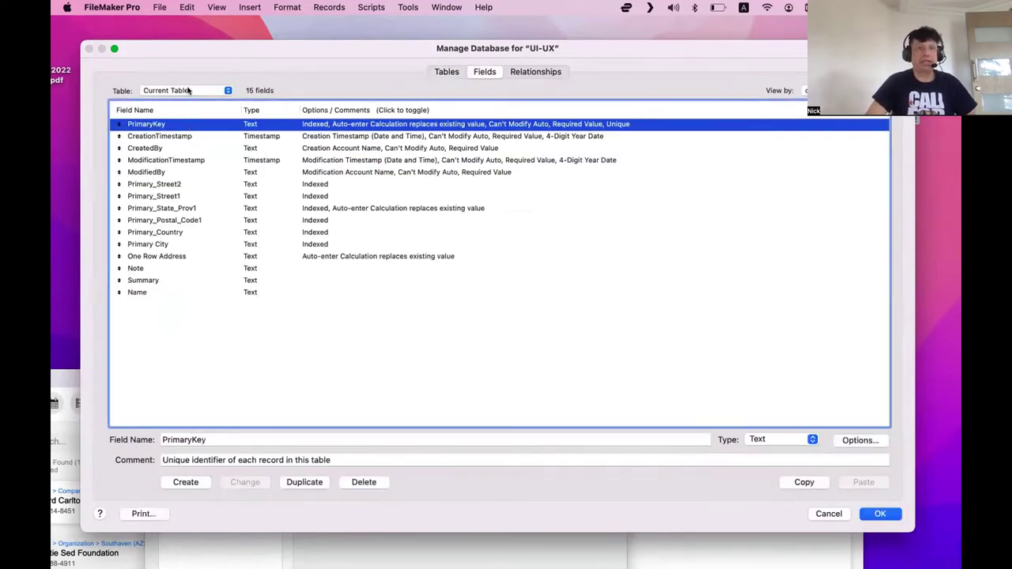
{"action": "left_click", "coordinate": [187, 90]}
{"action": "left_click", "coordinate": [184, 102]}
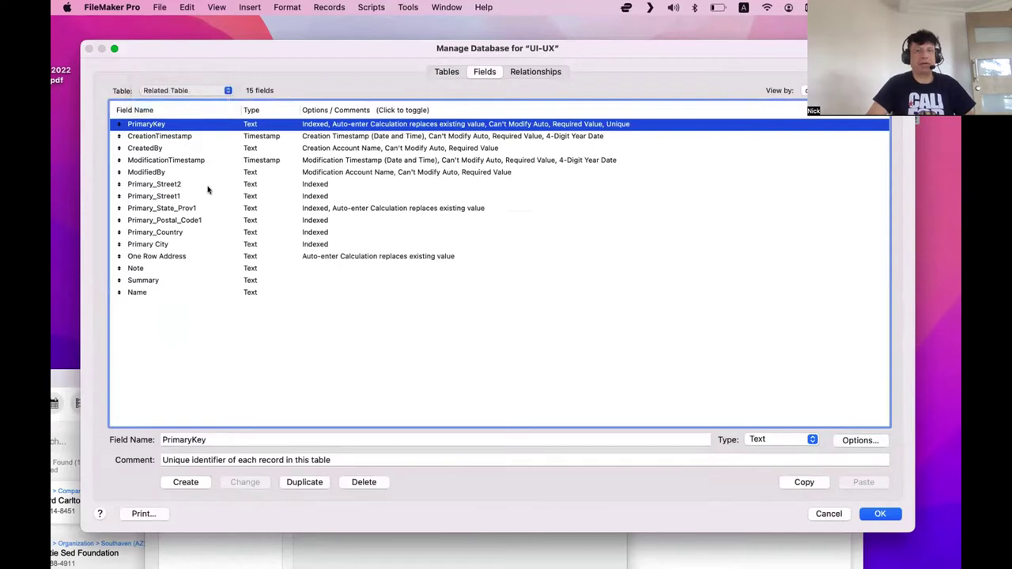
{"action": "left_click", "coordinate": [158, 136]}
{"action": "left_click", "coordinate": [156, 171], "text": "shift"}
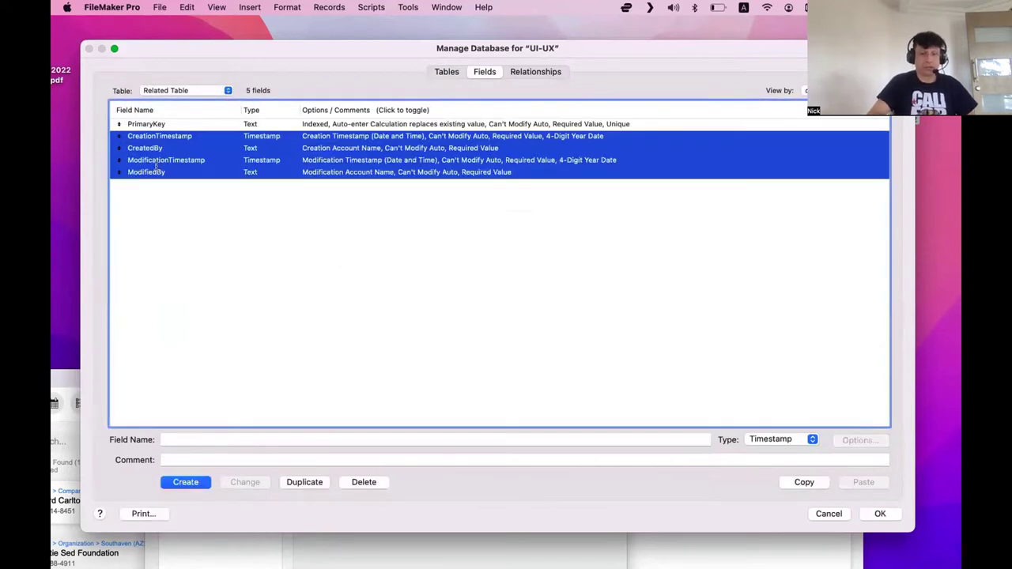
{"action": "key", "text": "BackSpace"}
{"action": "left_click", "coordinate": [163, 196]}
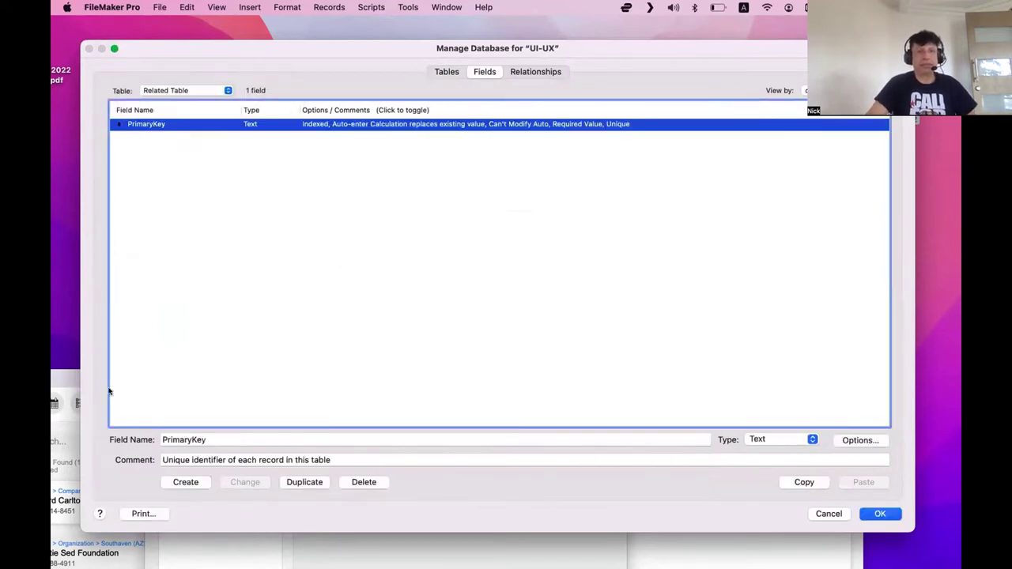
Step: Rename Related Table's PrimaryKey field as ForeignKey and clear its comment
{"action": "left_click", "coordinate": [170, 440]}
{"action": "left_click_drag", "start_coordinate": [193, 440], "coordinate": [141, 431]}
{"action": "type", "text": "Foreign"}
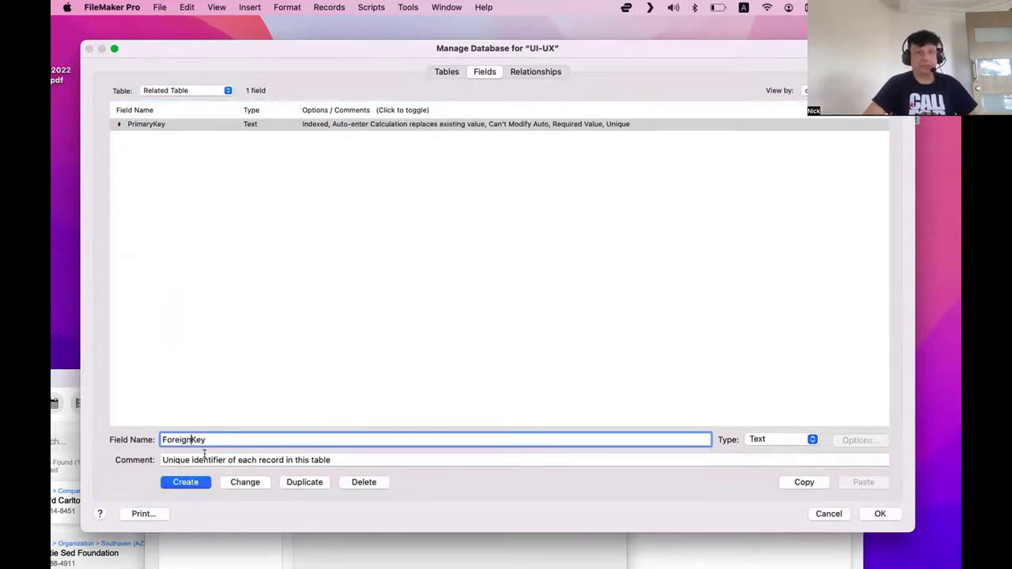
{"action": "key", "text": "Tab"}
{"action": "key", "text": "BackSpace"}
{"action": "left_click", "coordinate": [229, 484]}
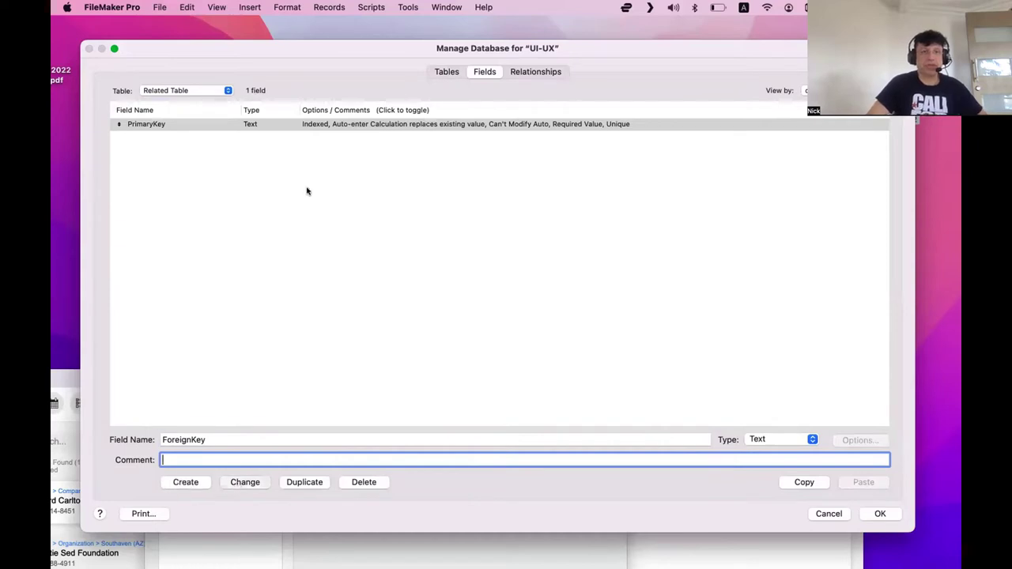
Step: Turn off the calculated value and the modification prohibition in ForeignKey's auto-enter options
{"action": "left_click", "coordinate": [310, 124]}
{"action": "key", "text": "super+o"}
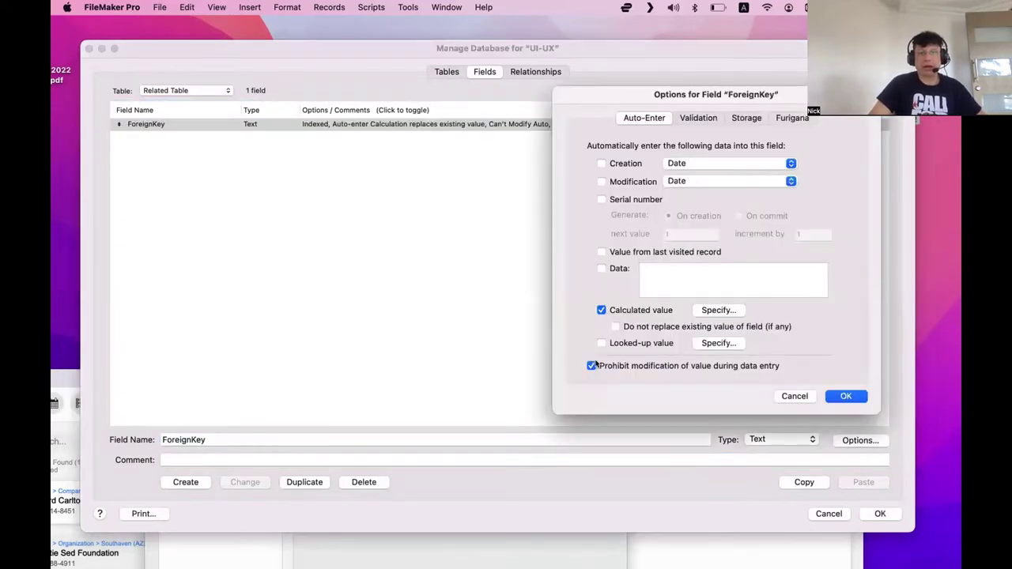
{"action": "left_click", "coordinate": [596, 366]}
{"action": "left_click", "coordinate": [632, 310]}
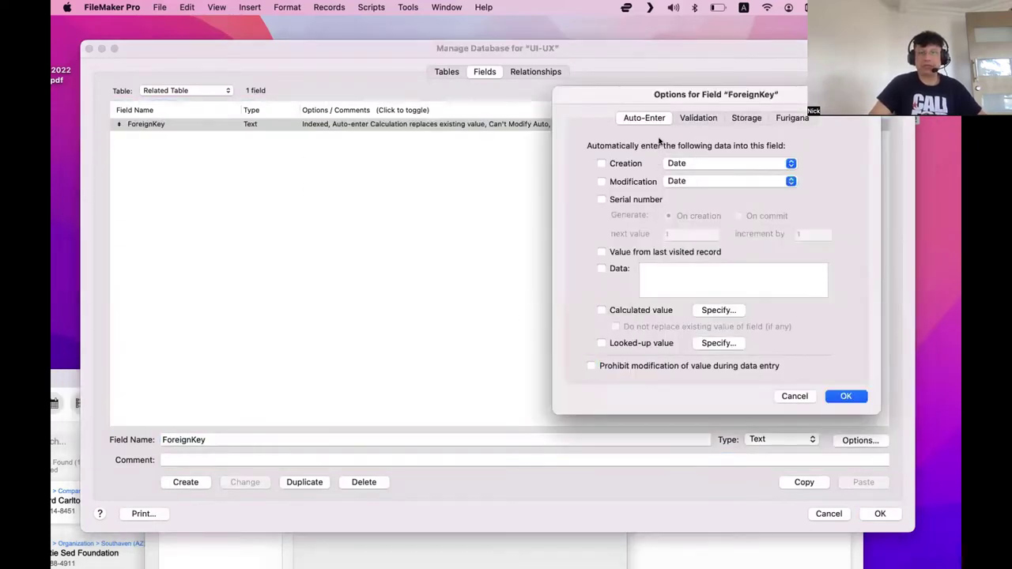
{"action": "left_click", "coordinate": [699, 118]}
{"action": "key", "text": "Return"}
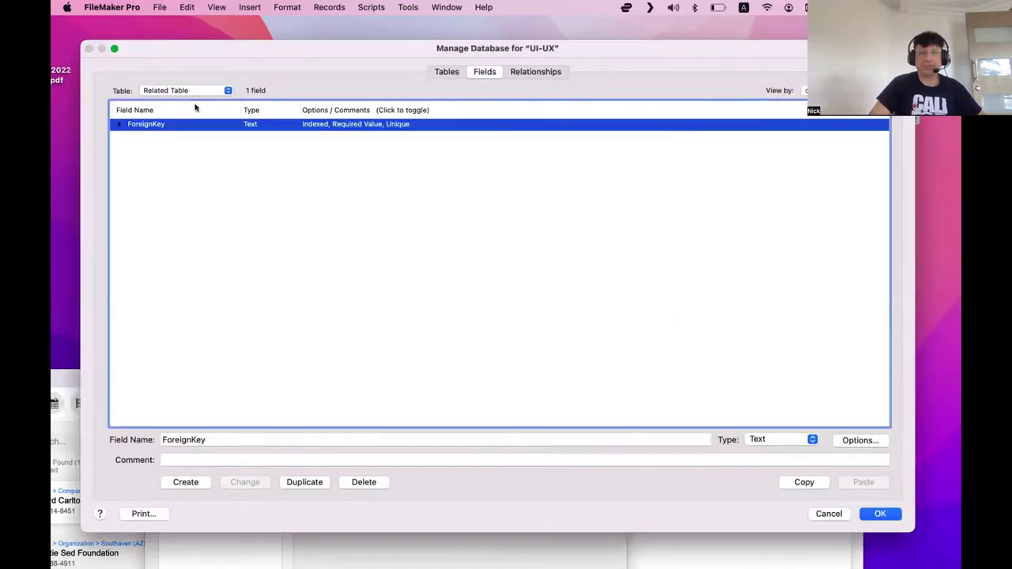
Step: Remove the Not empty and Unique value requirements from ForeignKey's validation
{"action": "key", "text": "super+o"}
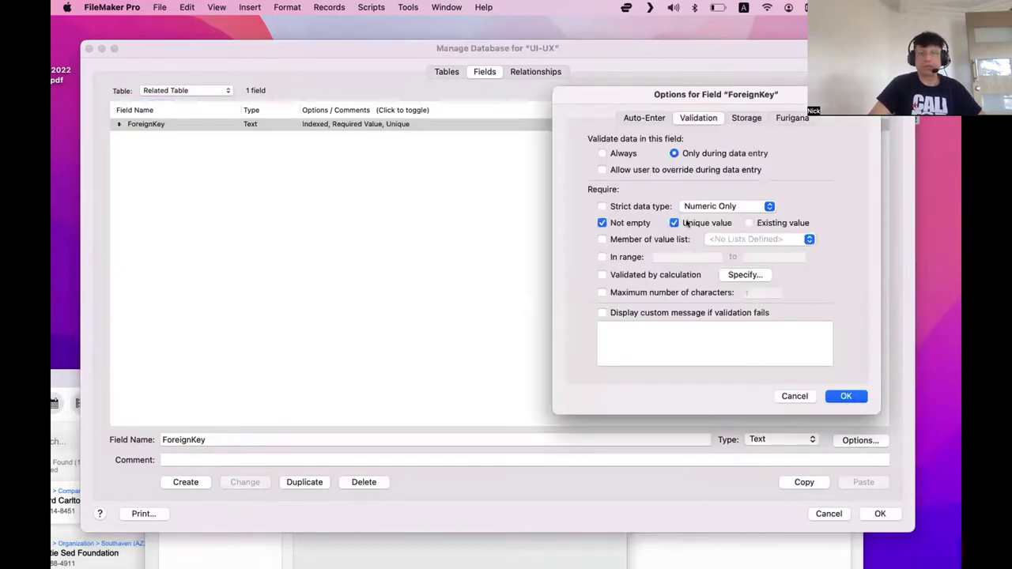
{"action": "left_click", "coordinate": [674, 223]}
{"action": "left_click", "coordinate": [601, 223]}
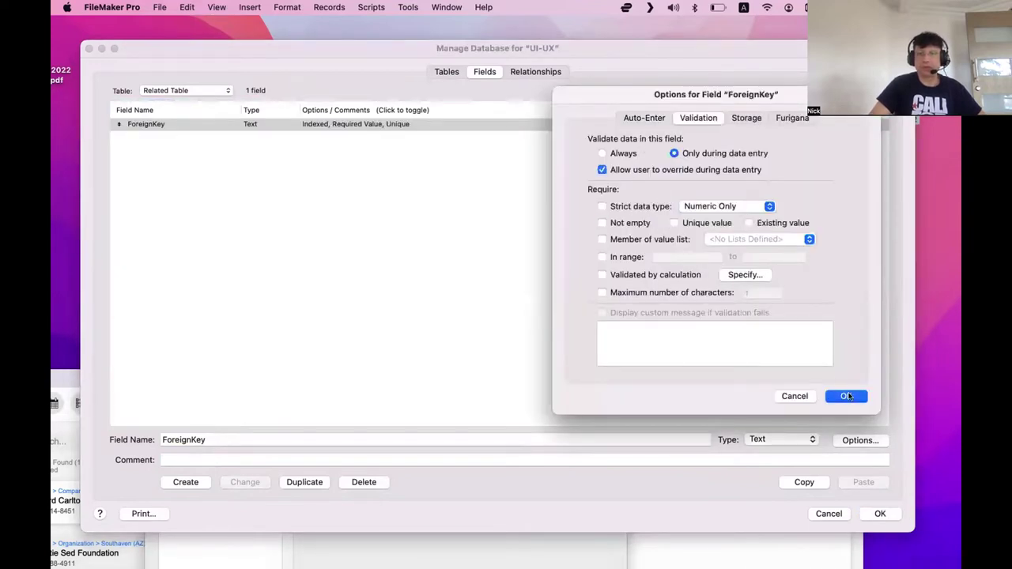
{"action": "left_click", "coordinate": [846, 396]}
{"action": "left_click", "coordinate": [431, 207]}
{"action": "left_click", "coordinate": [224, 124]}
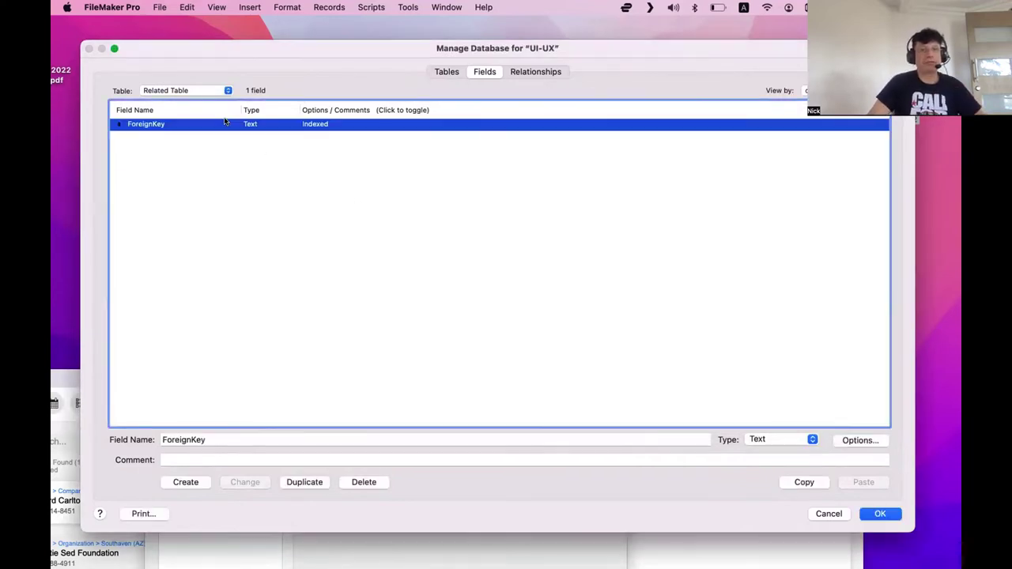
Step: Add a text field named Departments to Related Table
{"action": "left_click", "coordinate": [189, 91]}
{"action": "left_click", "coordinate": [186, 88]}
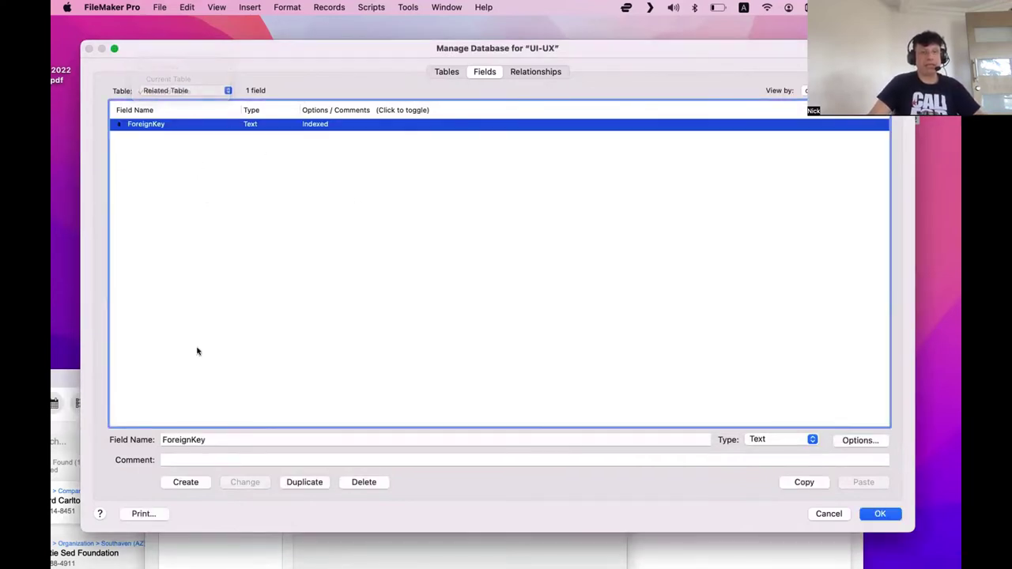
{"action": "double_click", "coordinate": [207, 440]}
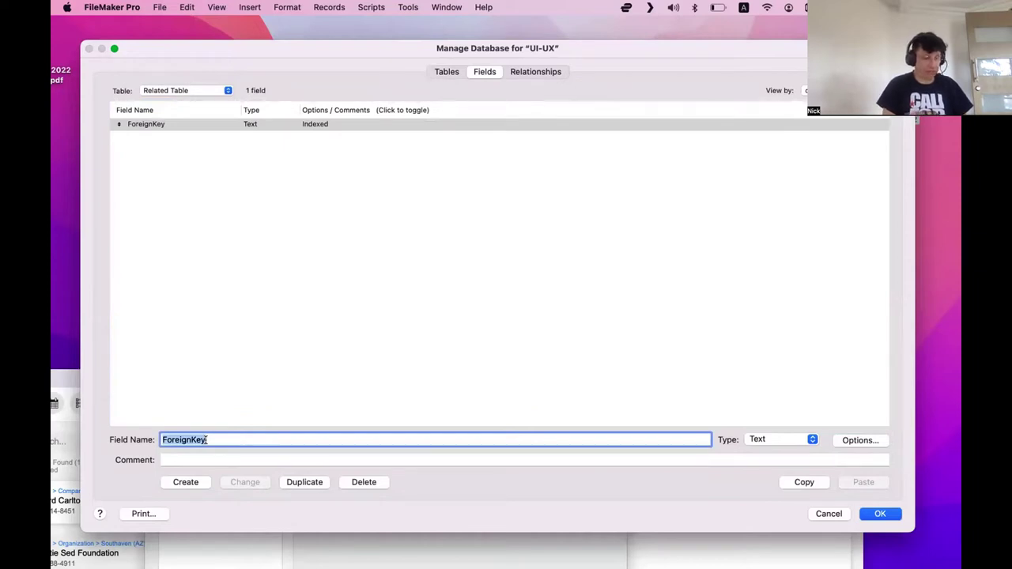
{"action": "type", "text": "Dpe"}
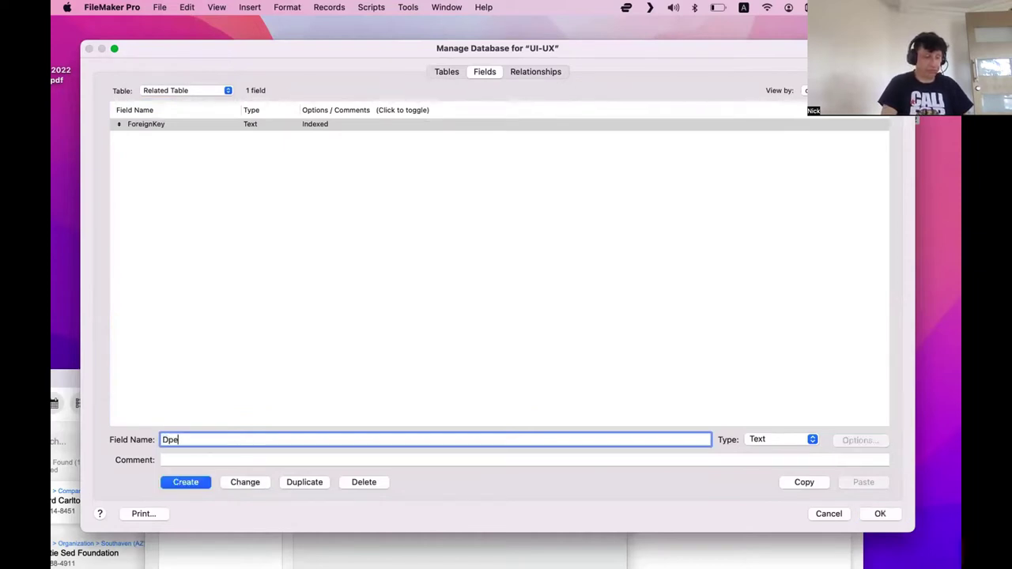
{"action": "type", "text": "rtment"}
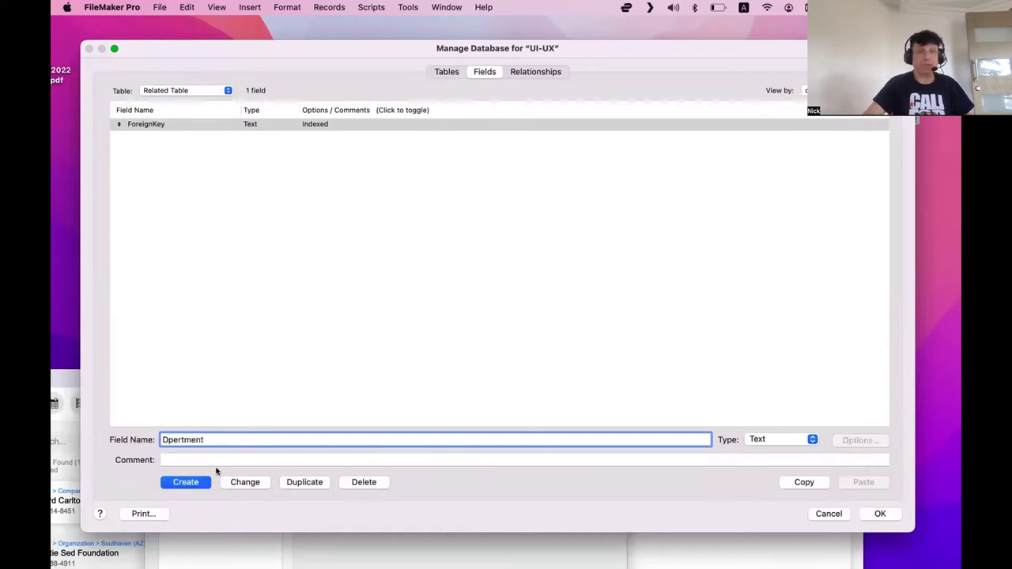
{"action": "type", "text": "s"}
{"action": "double_click", "coordinate": [175, 439]}
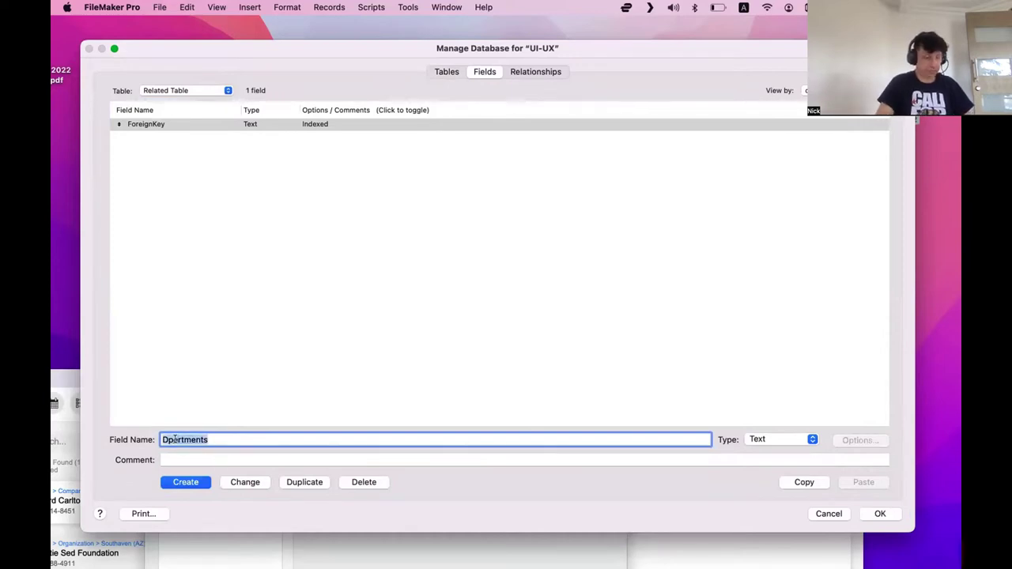
{"action": "type", "text": "Dep"}
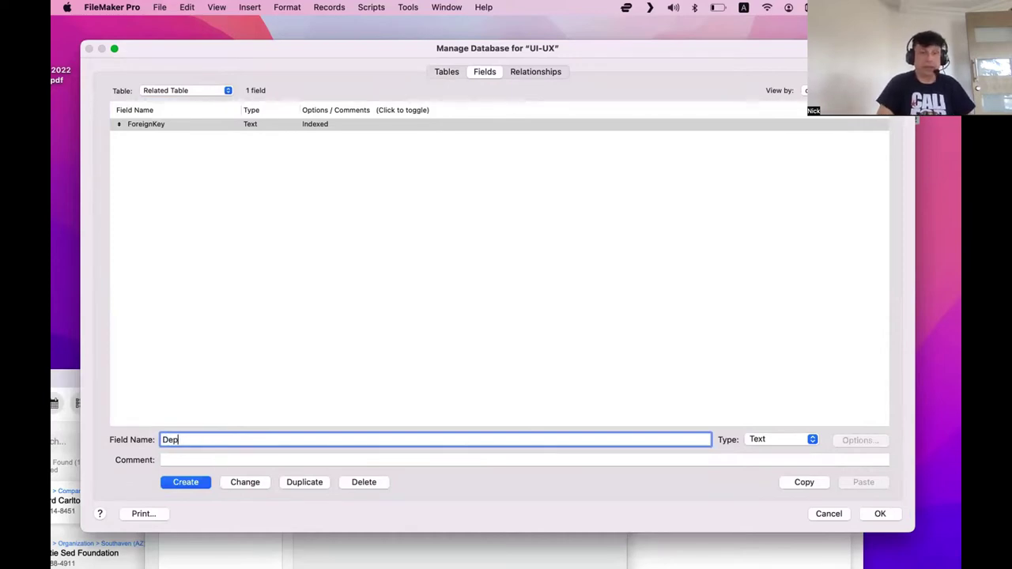
{"action": "type", "text": "artments"}
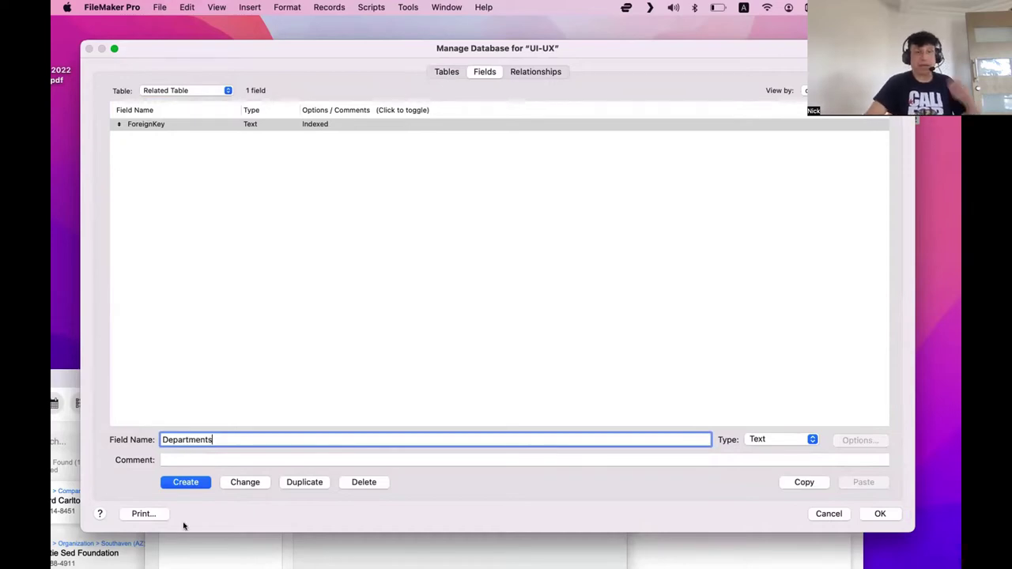
{"action": "left_click", "coordinate": [184, 481]}
{"action": "left_click", "coordinate": [235, 232]}
Step: Save the database definition changes from the relationships graph, and reopen the graph after moving the UI-UX window aside
{"action": "left_click", "coordinate": [536, 71]}
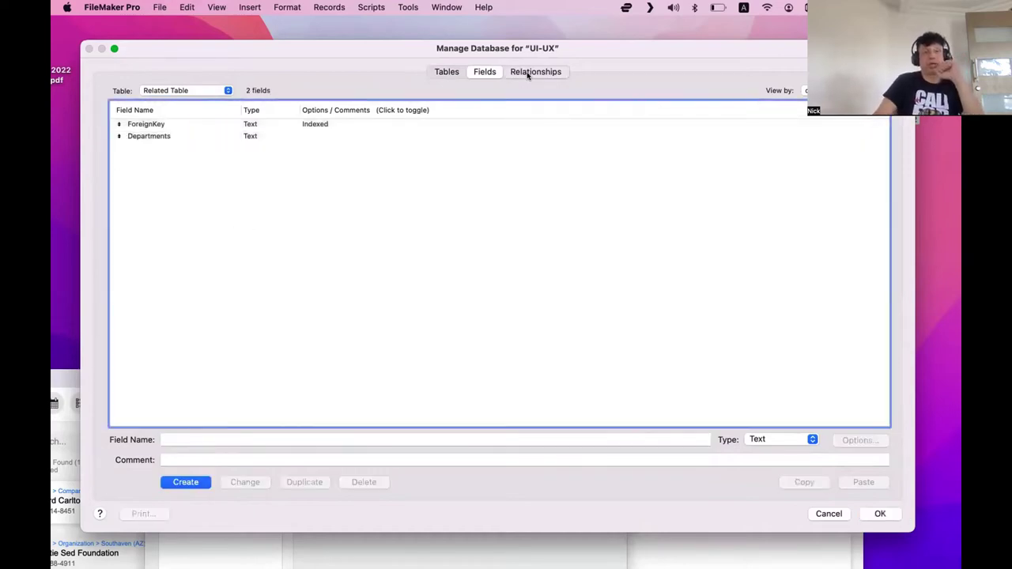
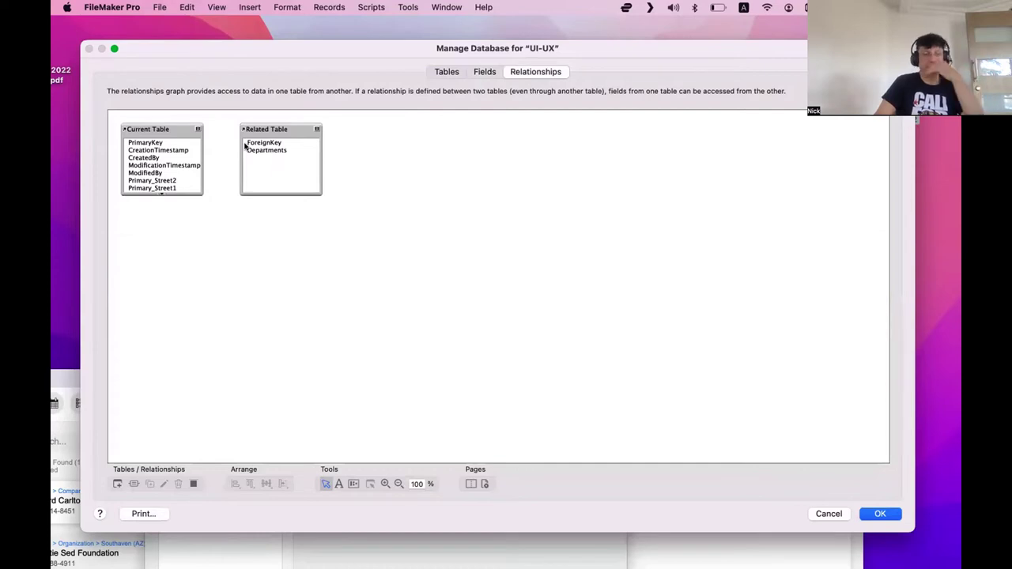
{"action": "left_click", "coordinate": [879, 514]}
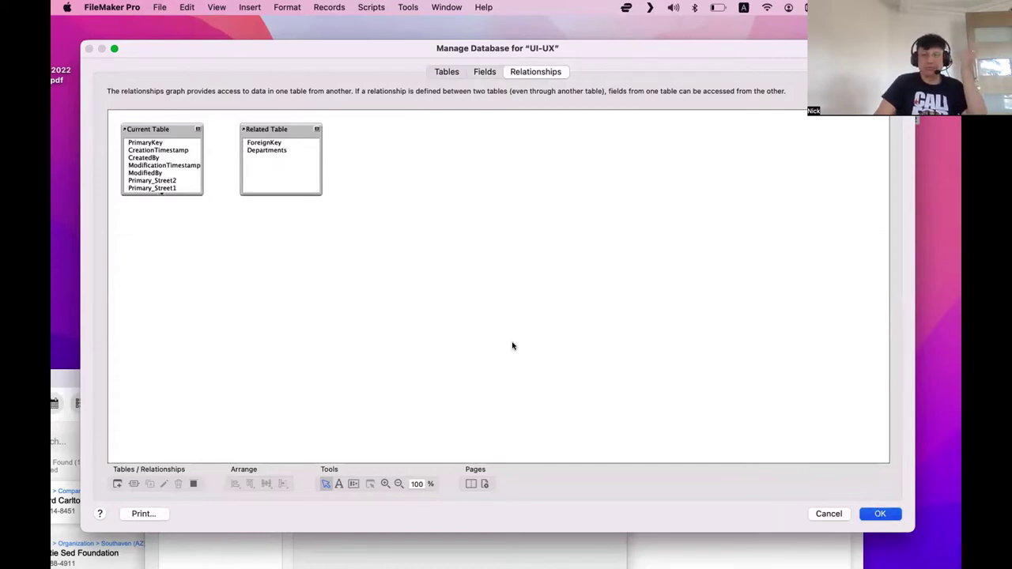
{"action": "left_click_drag", "start_coordinate": [335, 91], "coordinate": [276, 28]}
{"action": "key", "text": "super+shift+d"}
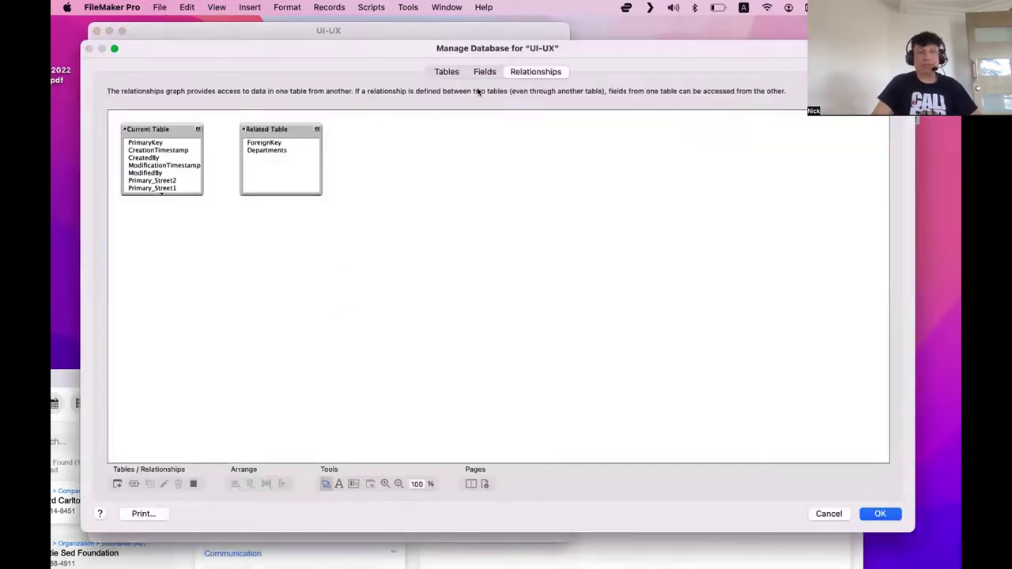
Step: Add a text field named Description to Related Table
{"action": "left_click", "coordinate": [484, 71]}
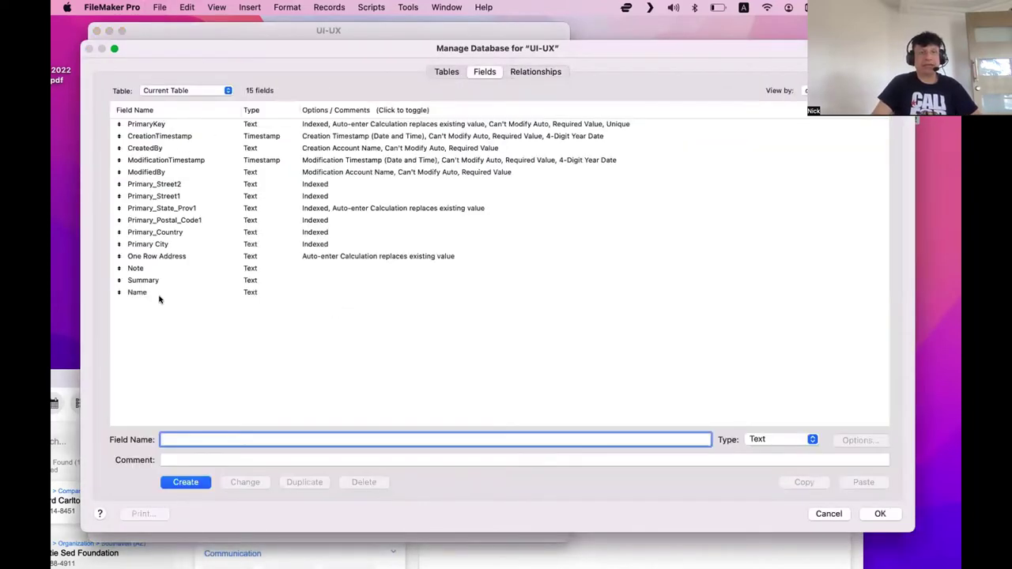
{"action": "left_click", "coordinate": [170, 92]}
{"action": "left_click", "coordinate": [169, 104]}
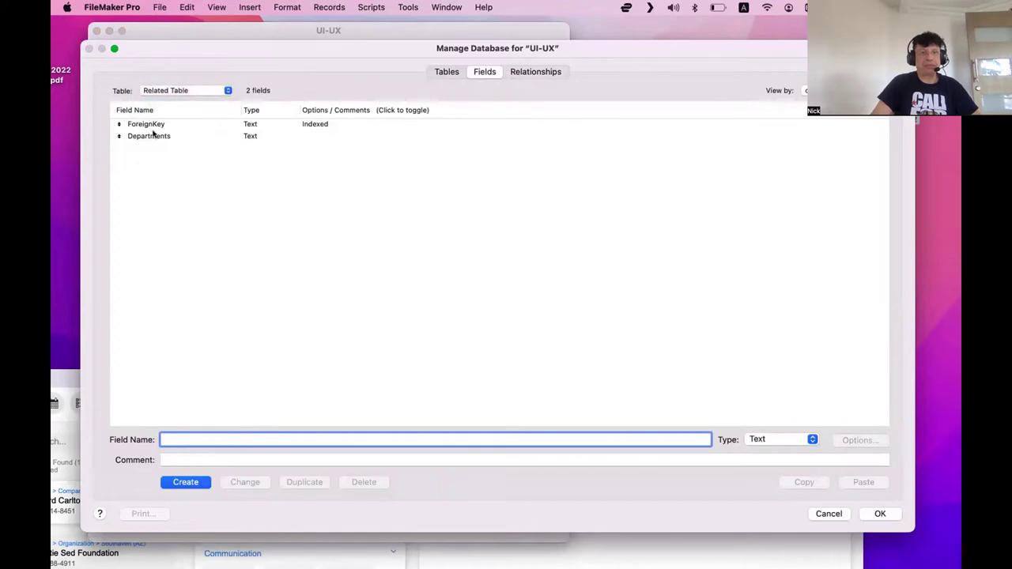
{"action": "left_click", "coordinate": [151, 136]}
{"action": "double_click", "coordinate": [168, 439]}
{"action": "type", "text": "De"}
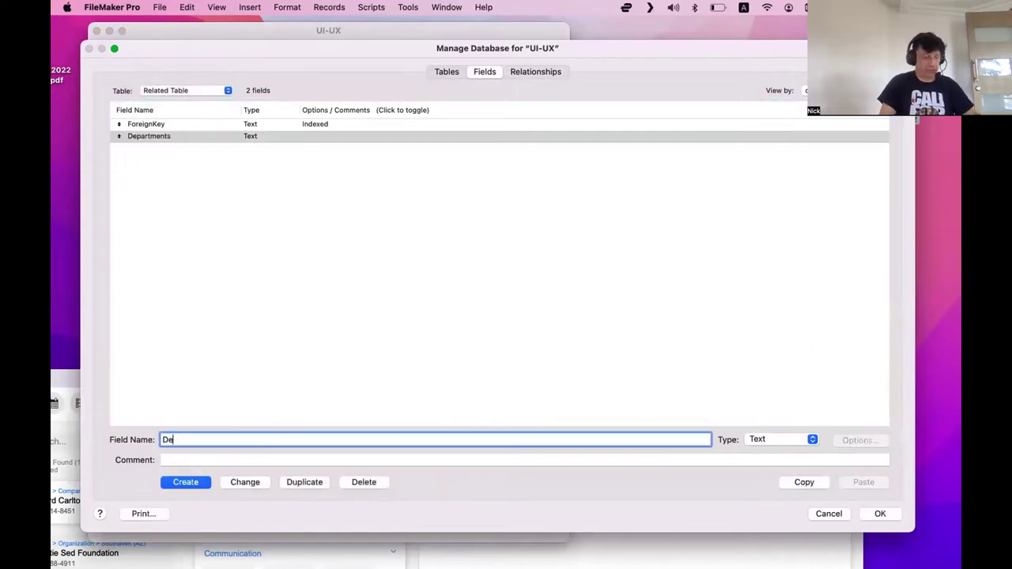
{"action": "type", "text": "xription"}
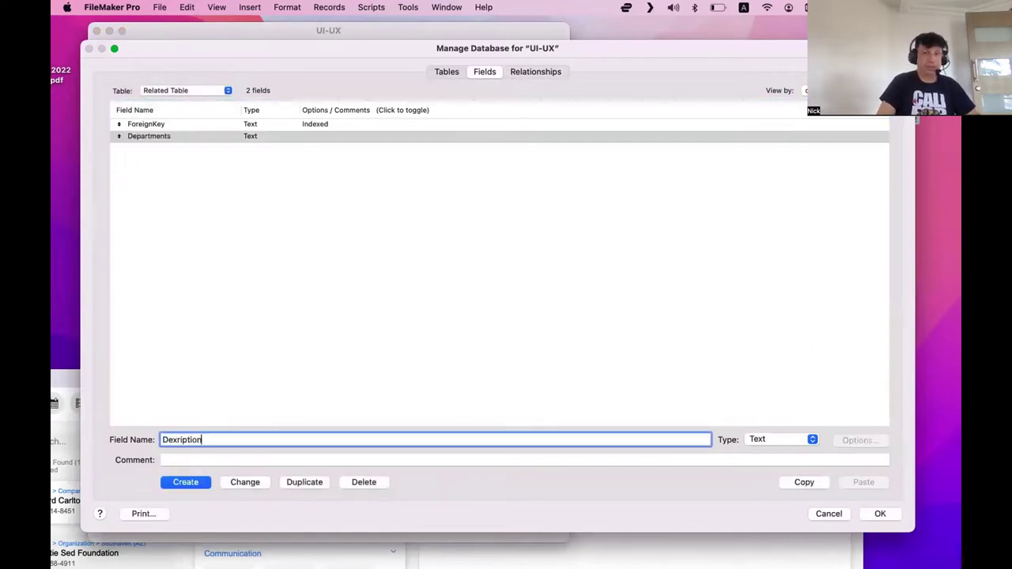
{"action": "key", "text": "super+a"}
{"action": "type", "text": "Des"}
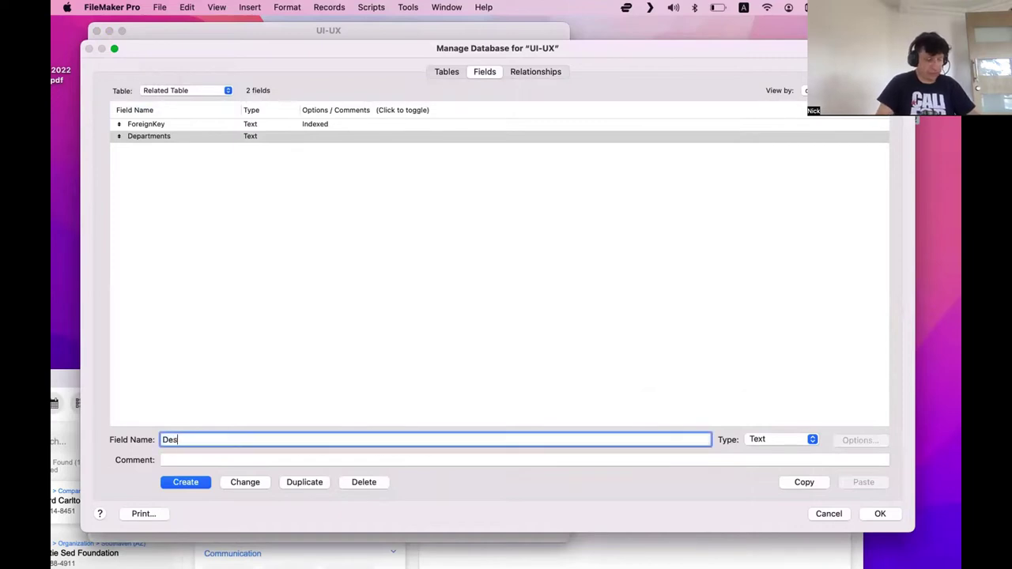
{"action": "type", "text": "cription"}
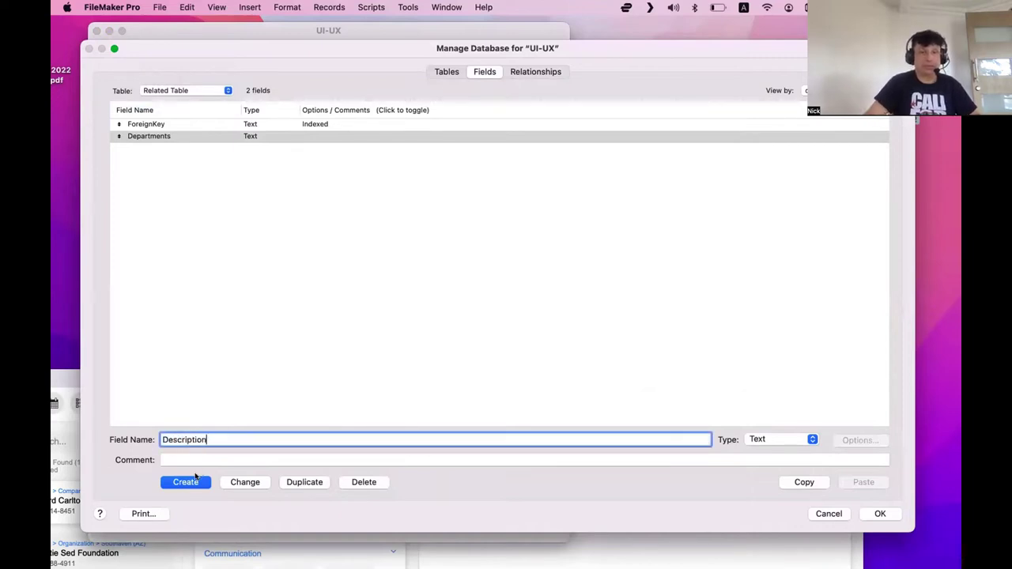
{"action": "left_click", "coordinate": [190, 482]}
{"action": "left_click", "coordinate": [276, 192]}
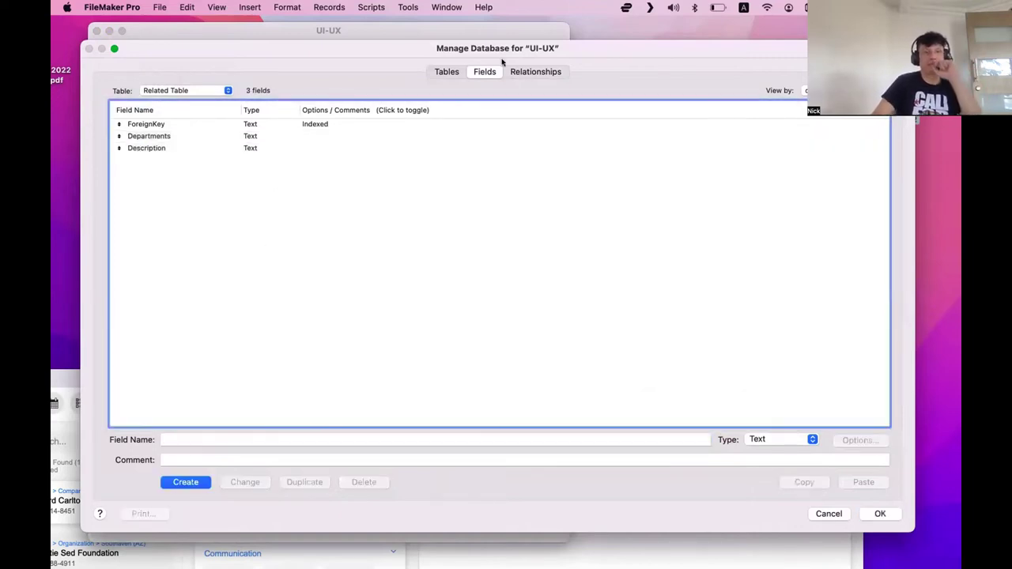
Step: Save the database definition changes from the relationships graph and widen the UI-UX window
{"action": "left_click", "coordinate": [553, 69]}
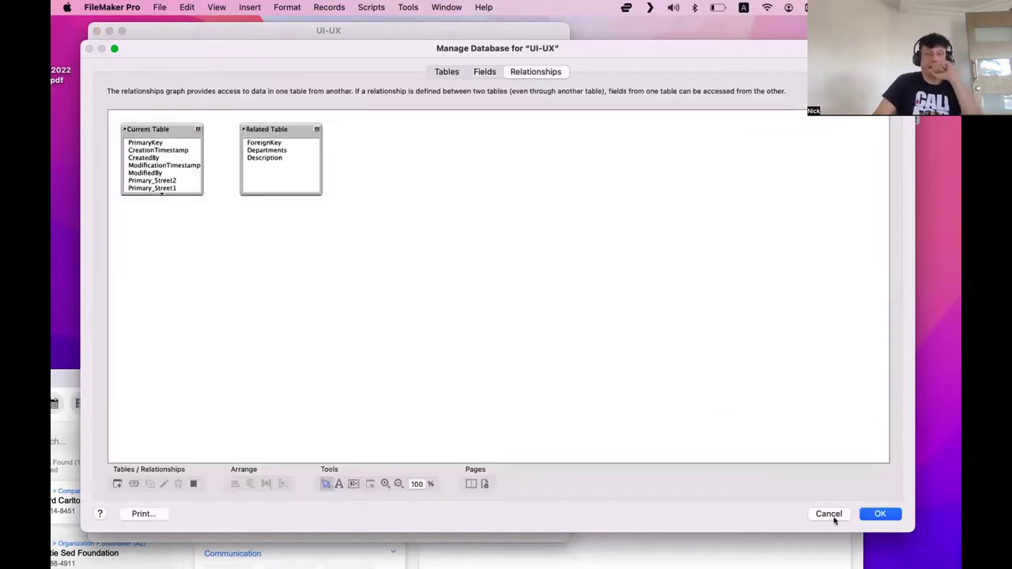
{"action": "left_click", "coordinate": [882, 514]}
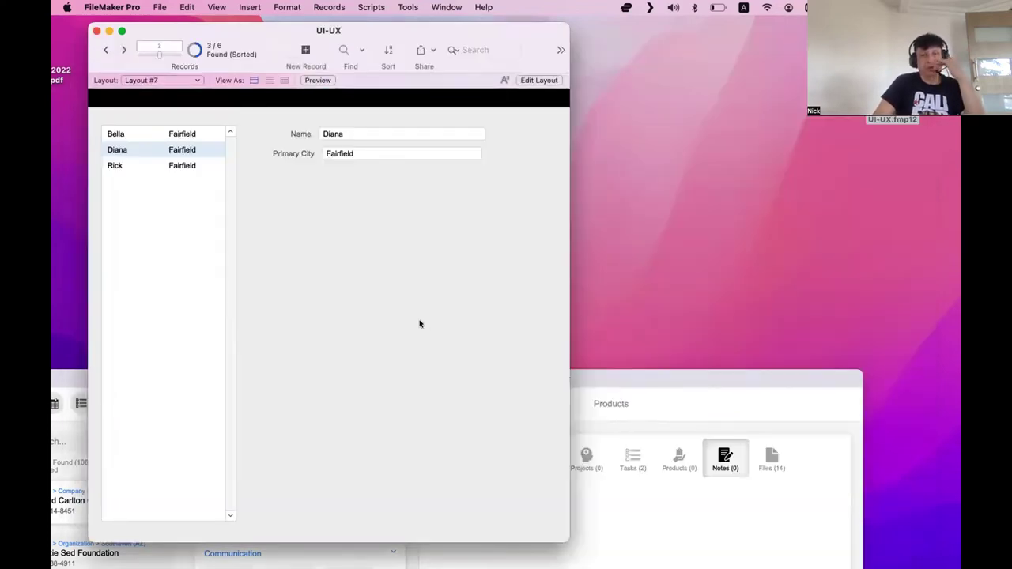
{"action": "left_click_drag", "start_coordinate": [567, 540], "coordinate": [772, 518]}
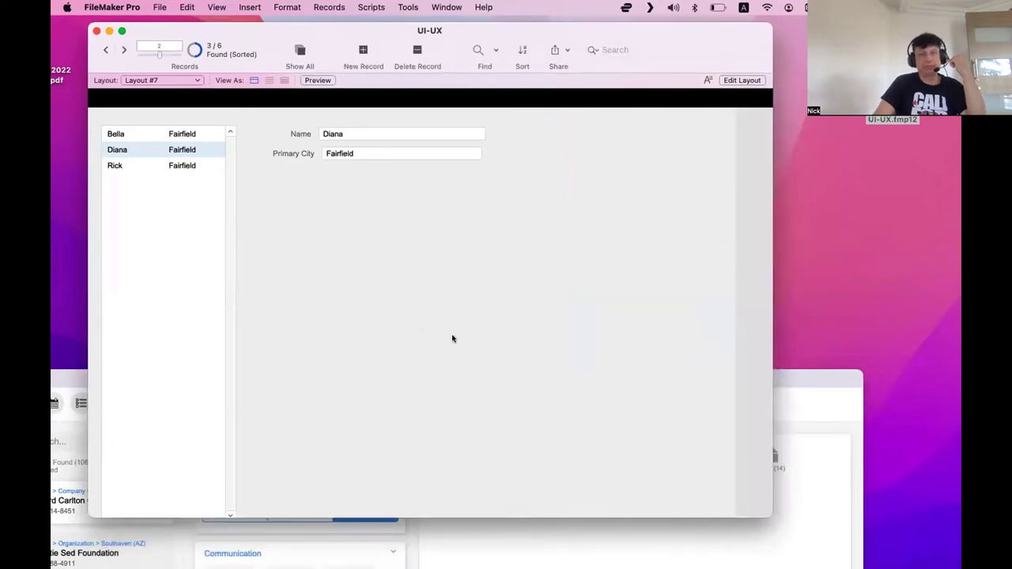
Step: Select the first record in the portal list, and open the Related Table layout in a new window with the layout manager dismissed
{"action": "left_click", "coordinate": [180, 130]}
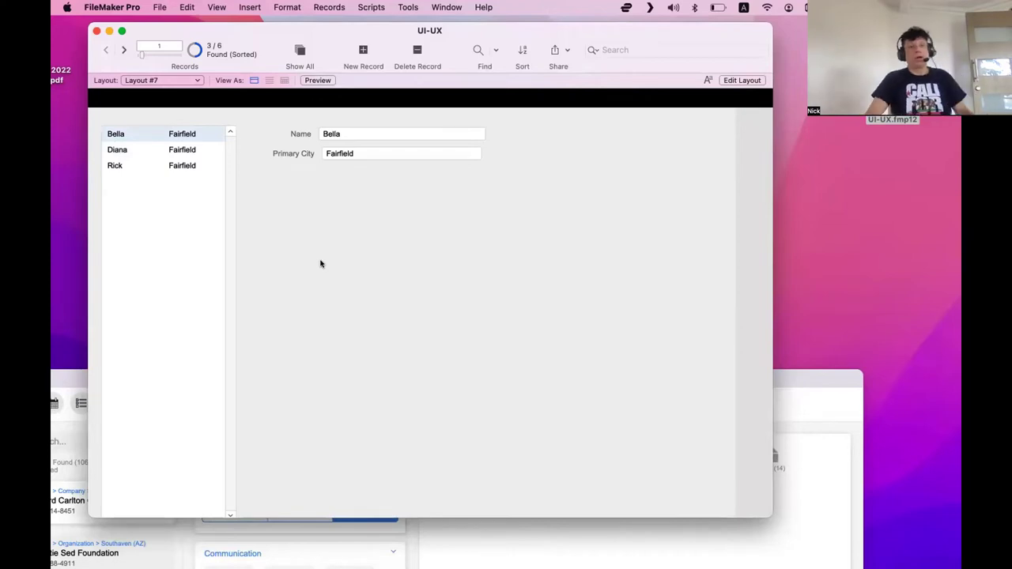
{"action": "key", "text": "super+shift+l"}
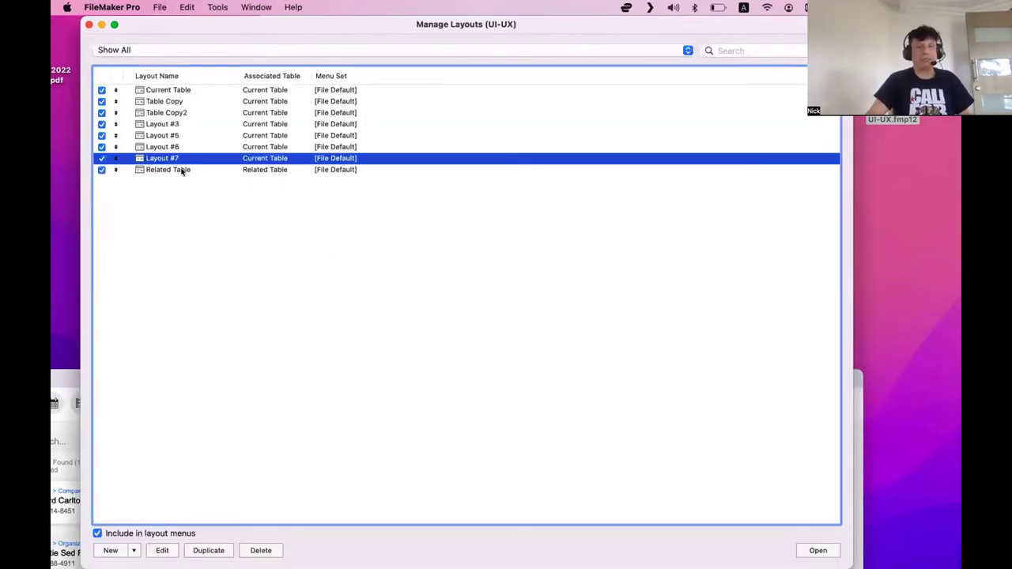
{"action": "left_click", "coordinate": [183, 173]}
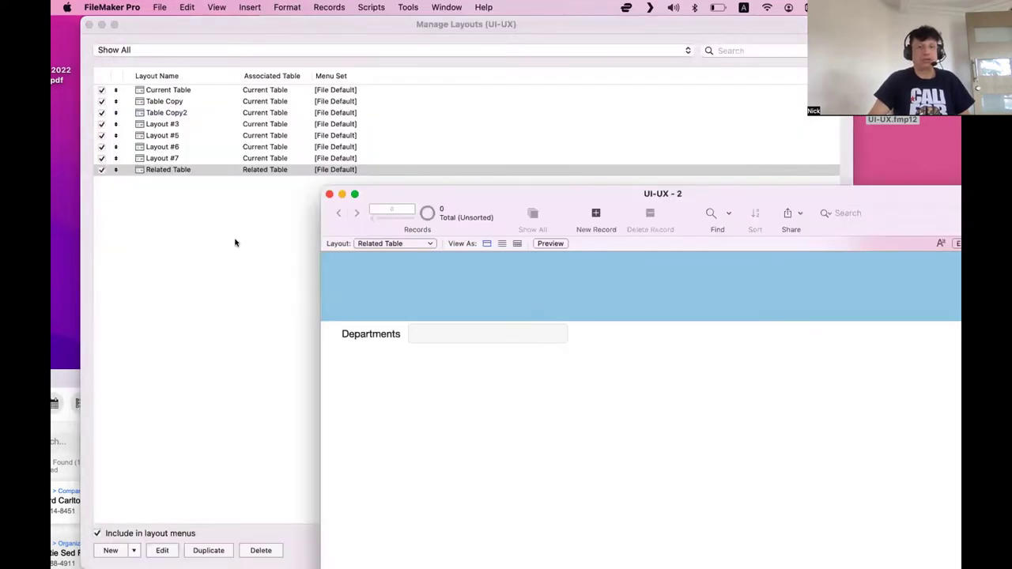
{"action": "left_click", "coordinate": [235, 241]}
{"action": "key", "text": "Escape"}
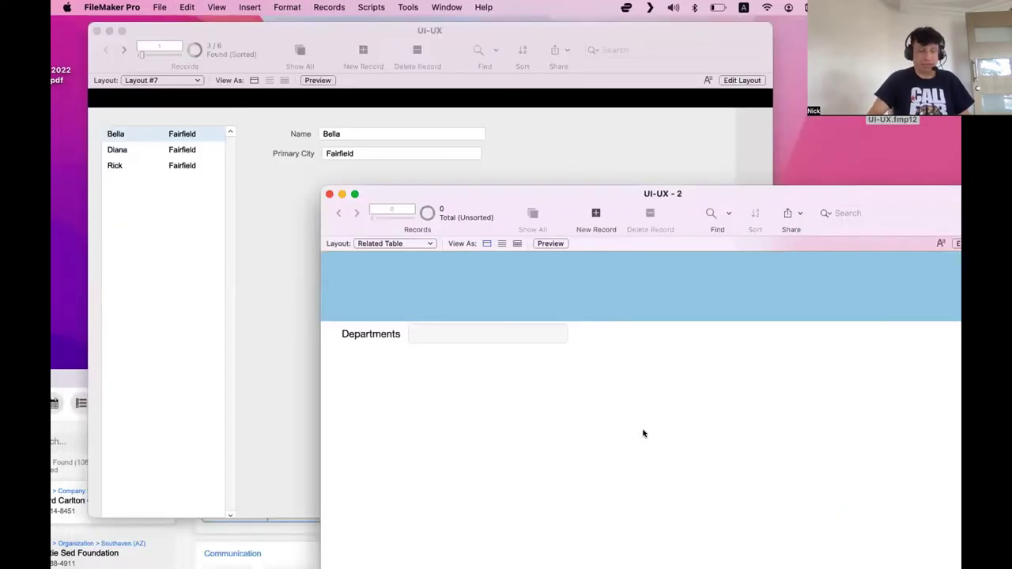
Step: Move the existing Departments field down the Related Table layout and place labelled ForeignKey, Departments and Description fields above it
{"action": "key", "text": "super+l"}
{"action": "left_click_drag", "start_coordinate": [590, 373], "coordinate": [378, 329]}
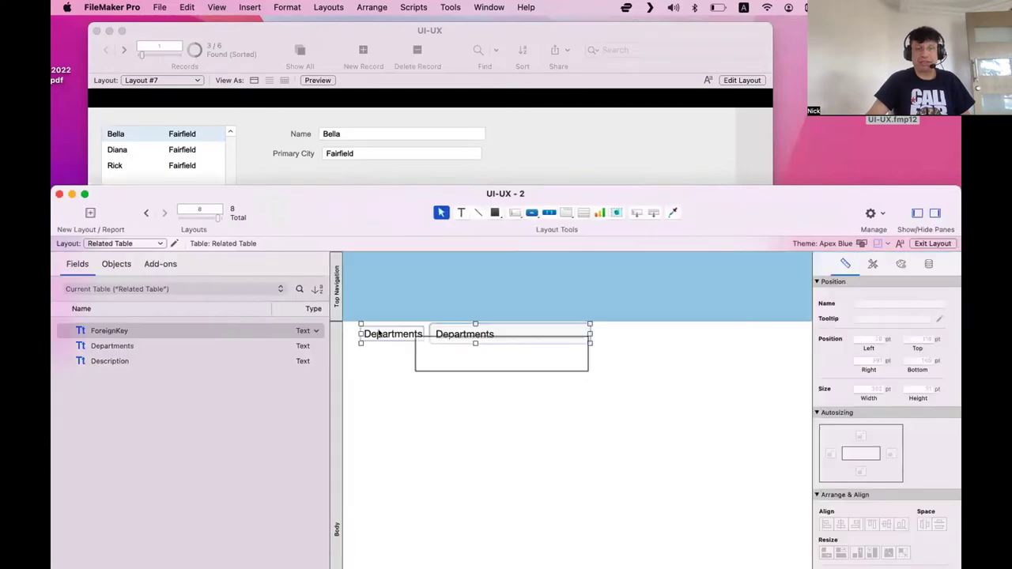
{"action": "left_click_drag", "start_coordinate": [502, 337], "coordinate": [559, 423]}
{"action": "left_click", "coordinate": [171, 361]}
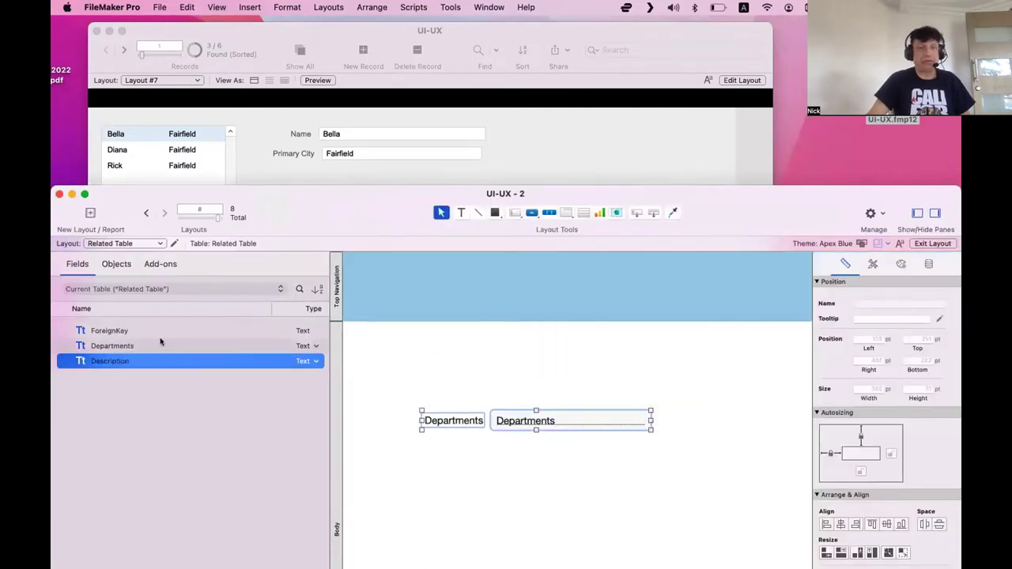
{"action": "left_click", "coordinate": [161, 342]}
{"action": "left_click", "coordinate": [136, 331]}
{"action": "left_click", "coordinate": [129, 346], "text": "shift"}
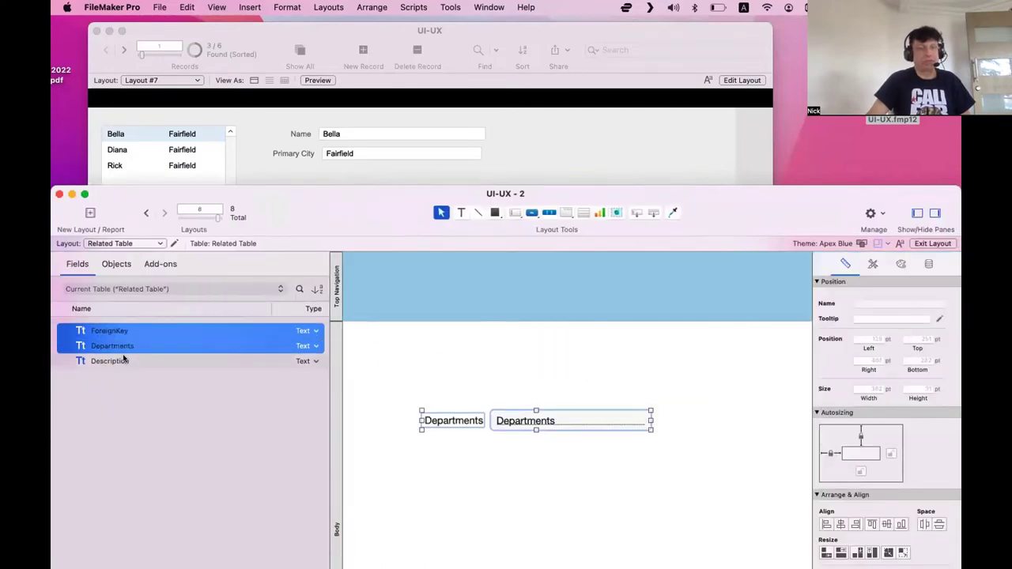
{"action": "left_click_drag", "start_coordinate": [120, 348], "coordinate": [465, 411]}
{"action": "left_click_drag", "start_coordinate": [129, 361], "coordinate": [522, 394]}
Step: Delete the original Departments field with its label, and return to Browse mode with the window moved beside the main one
{"action": "left_click", "coordinate": [467, 421]}
{"action": "left_click", "coordinate": [571, 422], "text": "shift"}
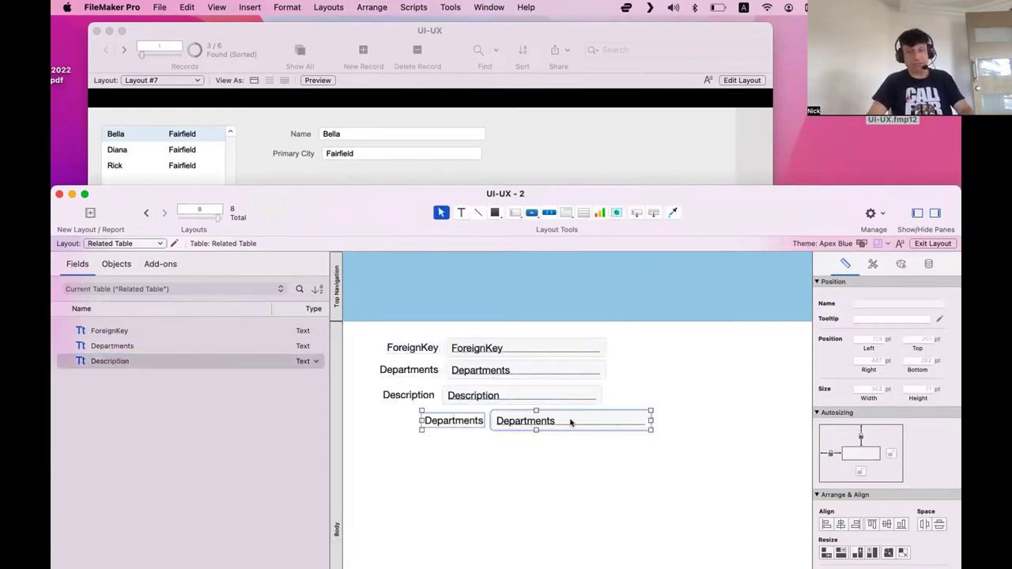
{"action": "key", "text": "Delete"}
{"action": "left_click_drag", "start_coordinate": [384, 219], "coordinate": [630, 77]}
{"action": "key", "text": "super+b"}
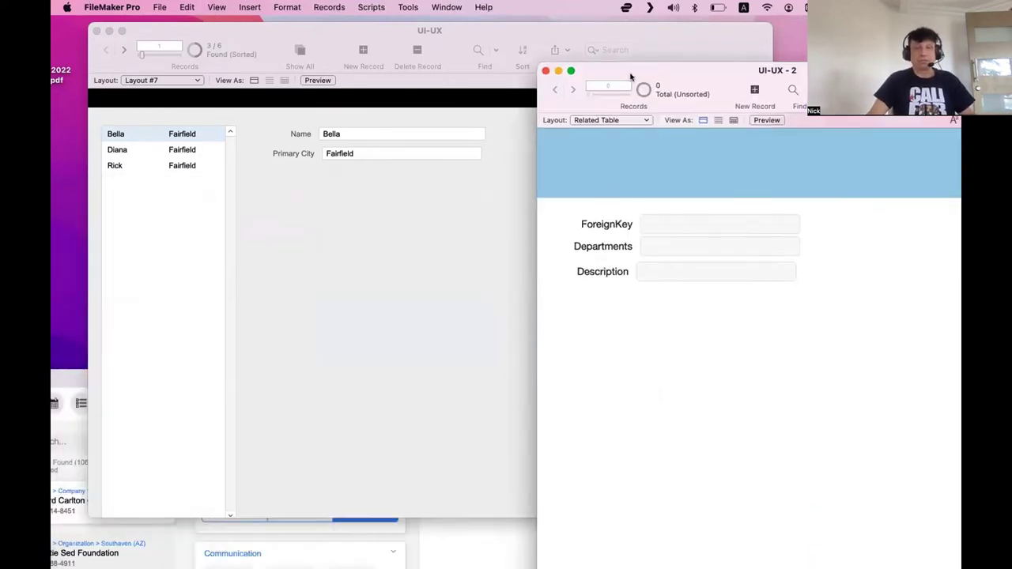
Step: Move the Name and Primary City fields with their labels down on Layout #7 to make room above them
{"action": "left_click", "coordinate": [306, 198]}
{"action": "key", "text": "super+l"}
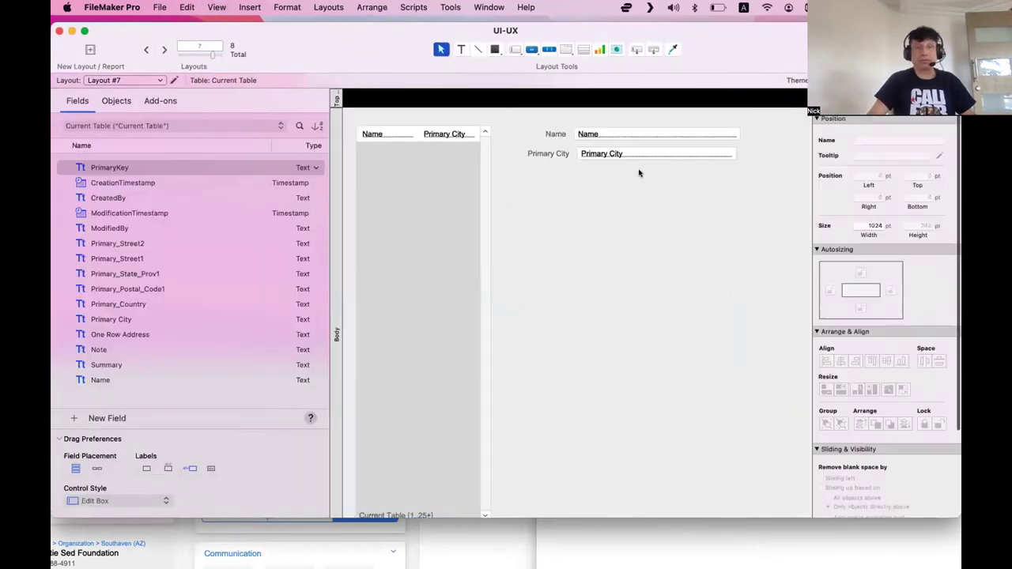
{"action": "left_click_drag", "start_coordinate": [660, 185], "coordinate": [524, 115]}
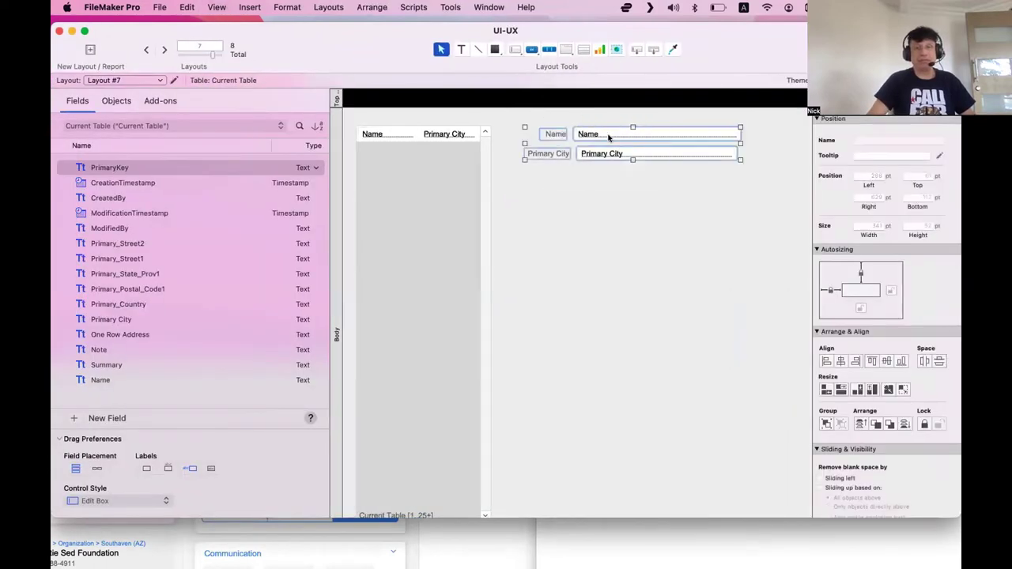
{"action": "left_click_drag", "start_coordinate": [608, 137], "coordinate": [608, 177]}
Step: Add a labelled PrimaryKey field above Name, widen it to match the Name field, and return to Browse mode
{"action": "left_click", "coordinate": [637, 49]}
{"action": "left_click_drag", "start_coordinate": [657, 136], "coordinate": [576, 138]}
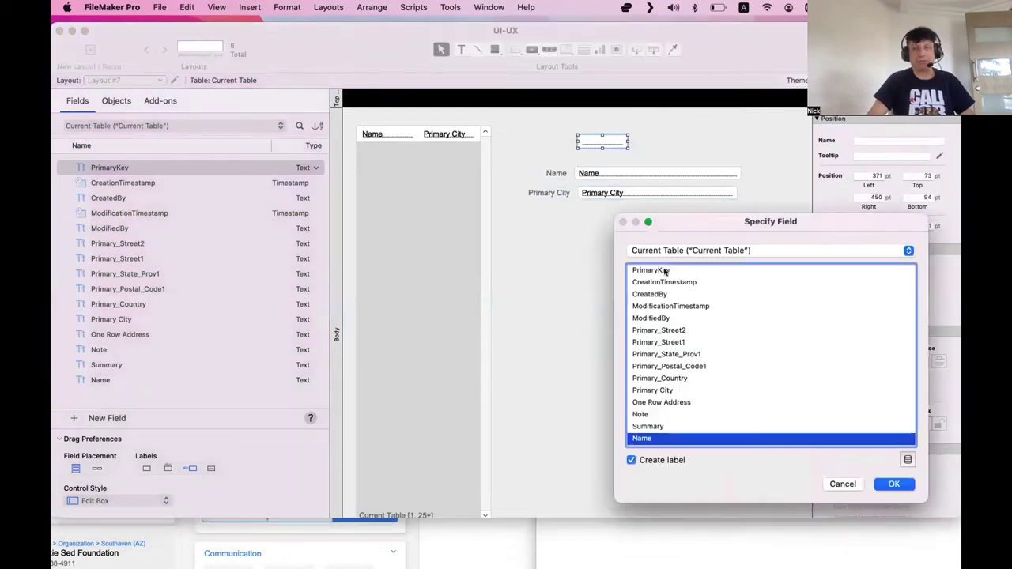
{"action": "left_click", "coordinate": [666, 271]}
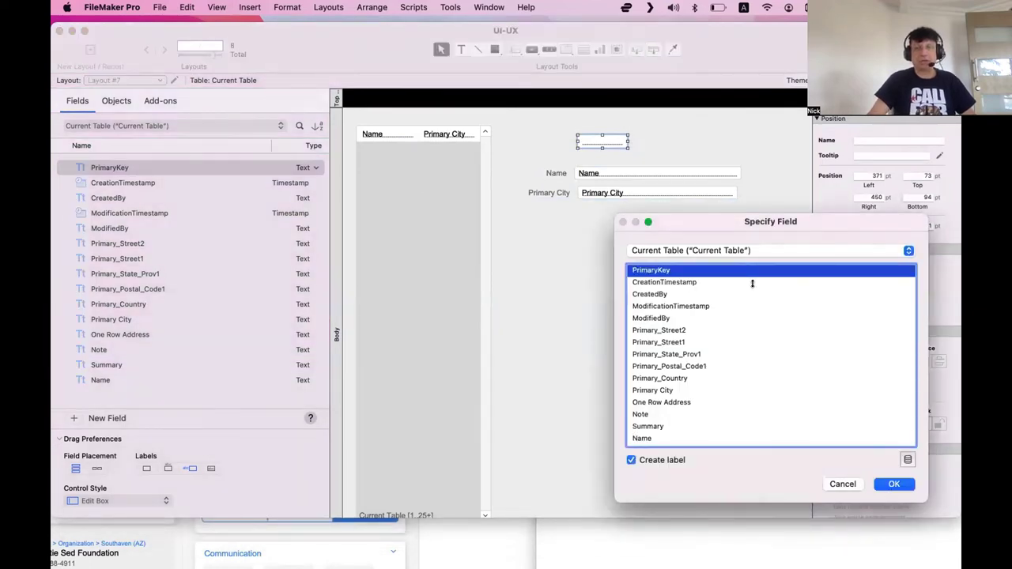
{"action": "left_click", "coordinate": [894, 484]}
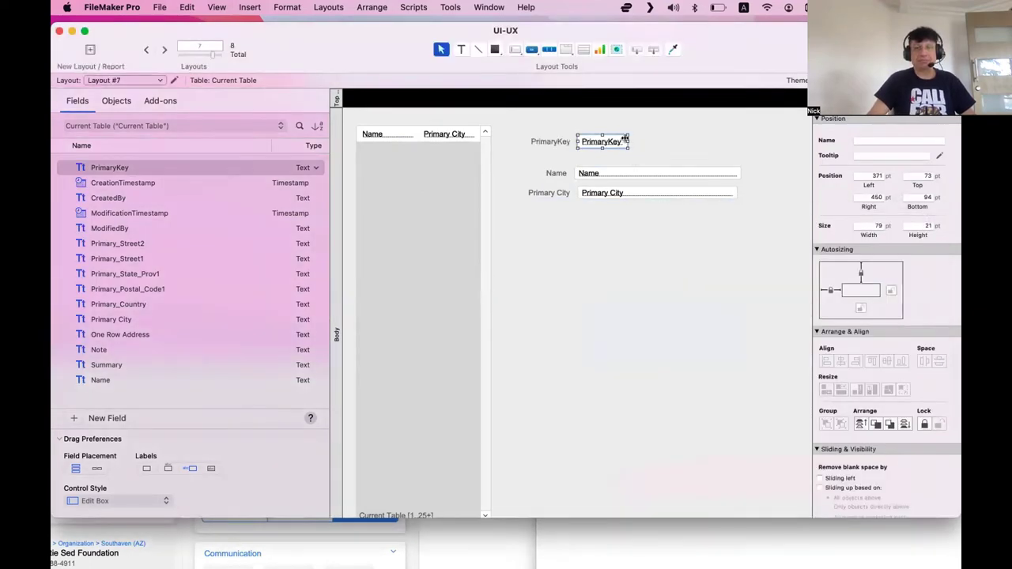
{"action": "left_click_drag", "start_coordinate": [629, 141], "coordinate": [742, 140]}
{"action": "key", "text": "super+b"}
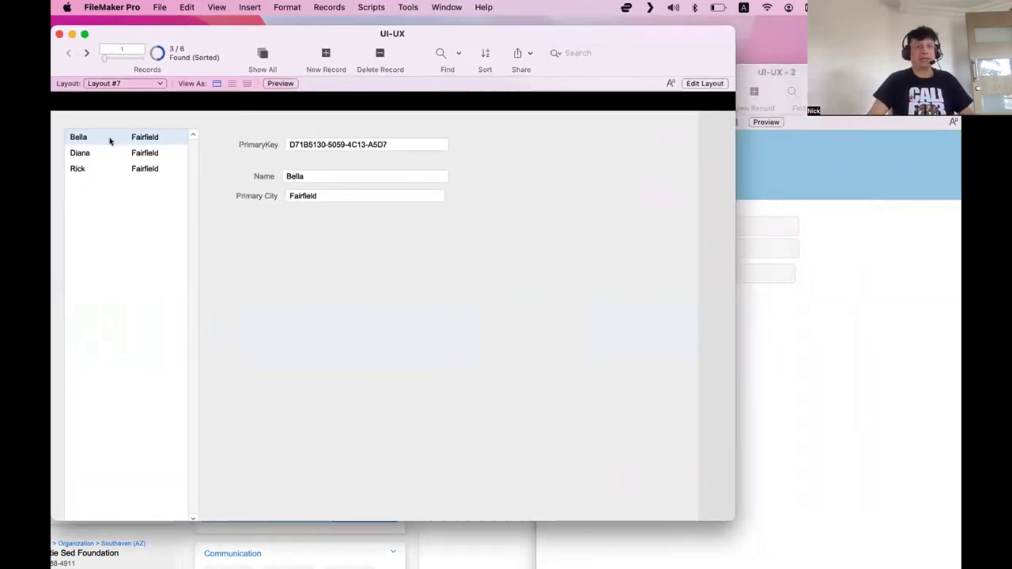
Step: Copy the second portal record's PrimaryKey into the ForeignKey field of a new Related Table record
{"action": "left_click", "coordinate": [107, 154]}
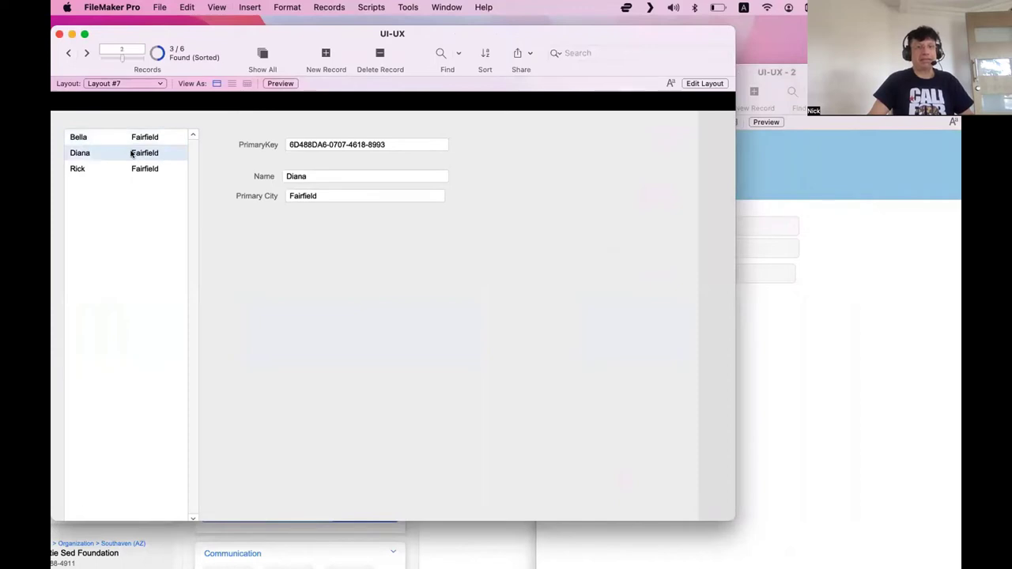
{"action": "left_click", "coordinate": [307, 142]}
{"action": "key", "text": "super+c"}
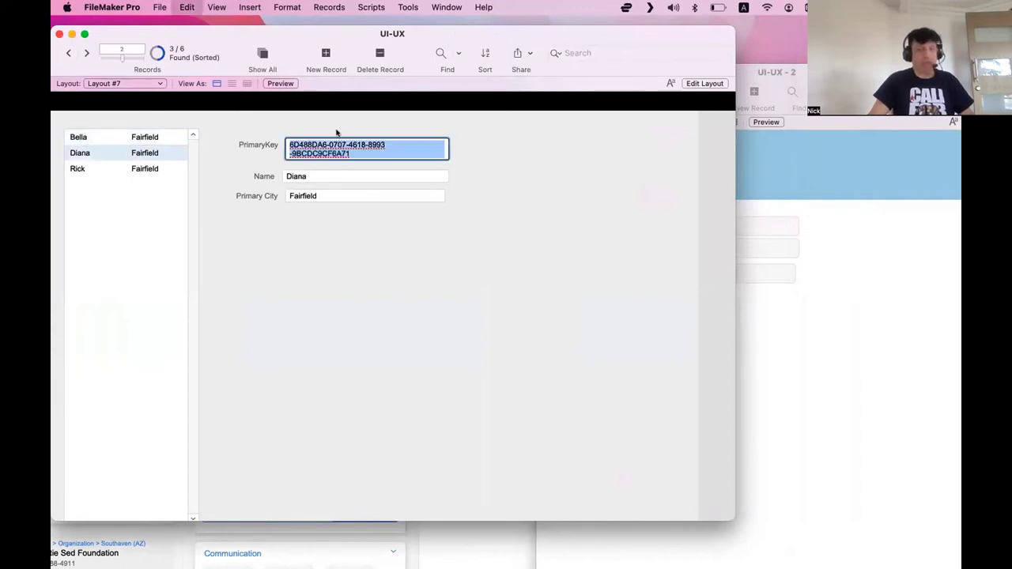
{"action": "left_click", "coordinate": [671, 229]}
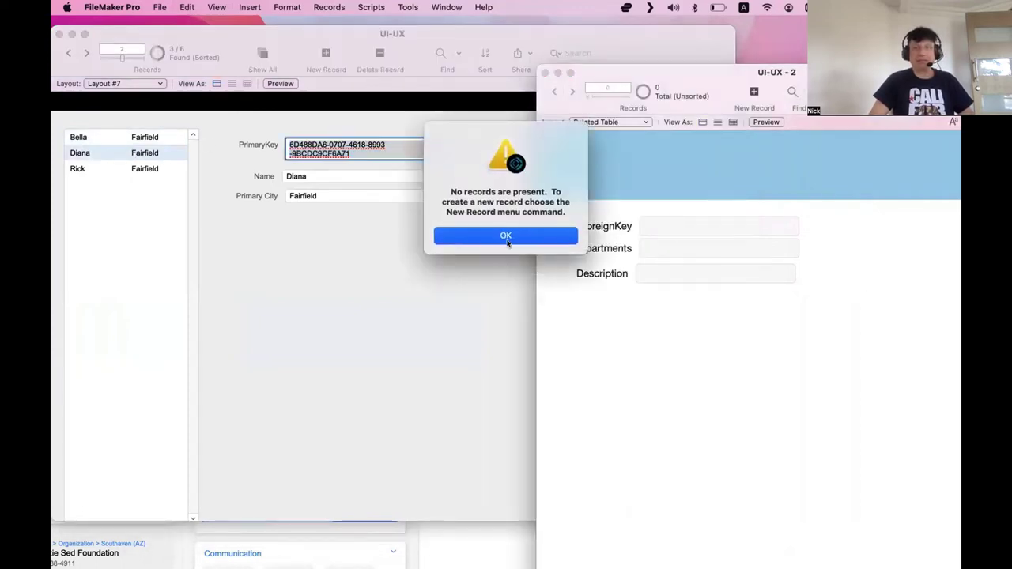
{"action": "left_click", "coordinate": [506, 234]}
{"action": "left_click", "coordinate": [736, 105]}
{"action": "key", "text": "super+v"}
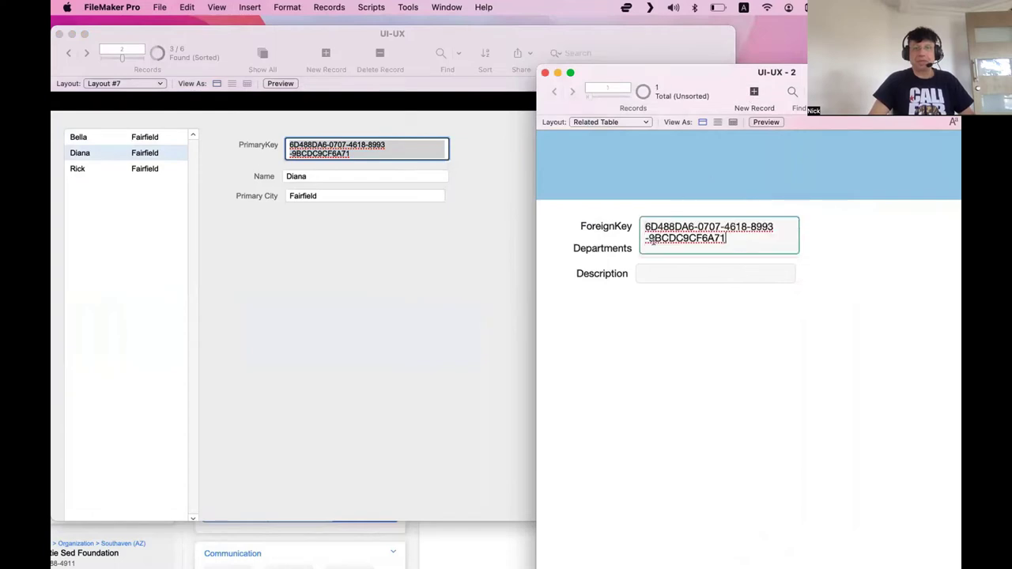
{"action": "left_click", "coordinate": [707, 313]}
Step: Fill in the related record with Departments "Finance" and Description "Pays me (not enough)"
{"action": "left_click", "coordinate": [655, 248]}
{"action": "type", "text": "Finance"}
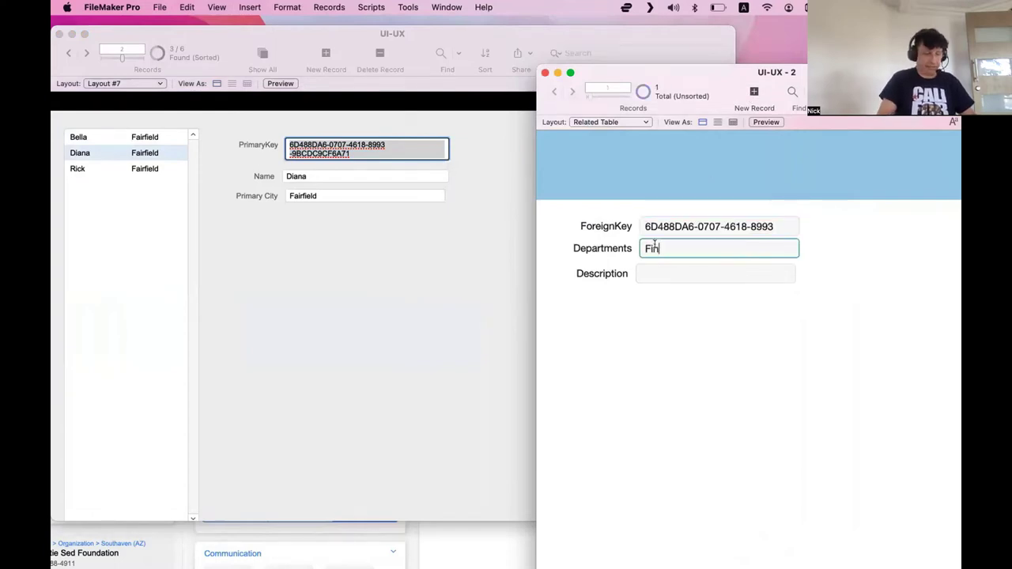
{"action": "left_click", "coordinate": [672, 273]}
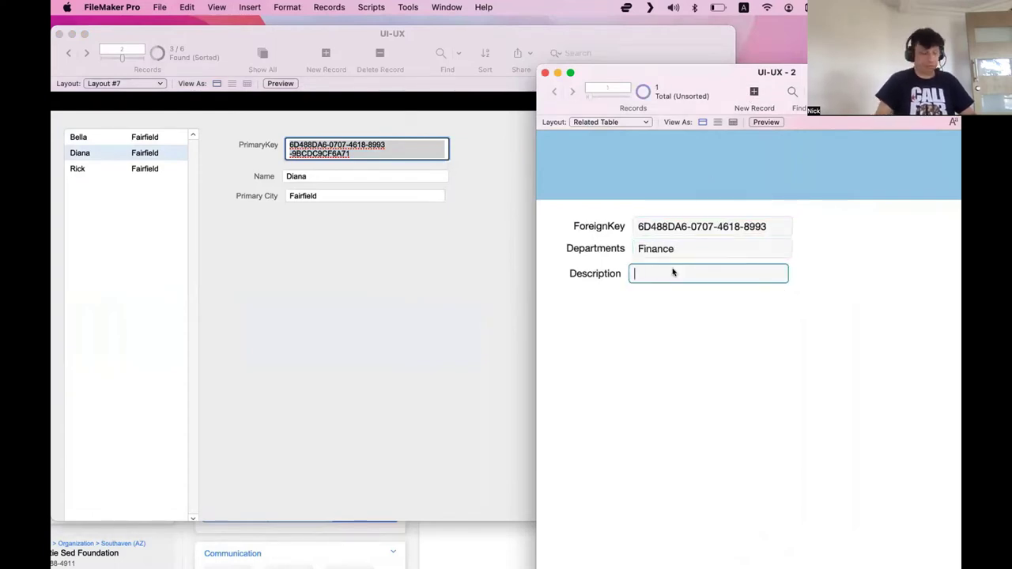
{"action": "type", "text": "Pays me"}
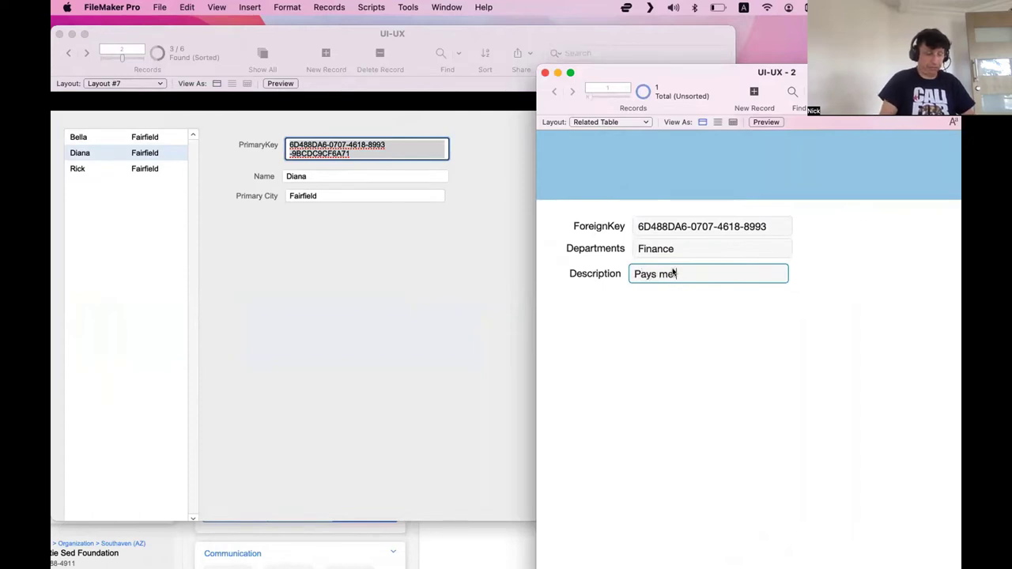
{"action": "type", "text": " (no"}
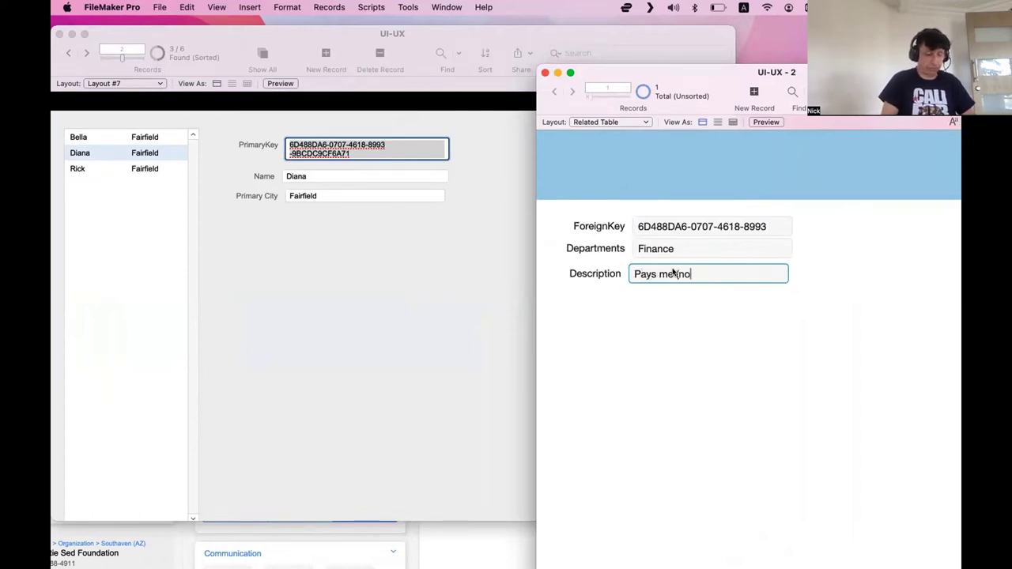
{"action": "type", "text": "t enough)"}
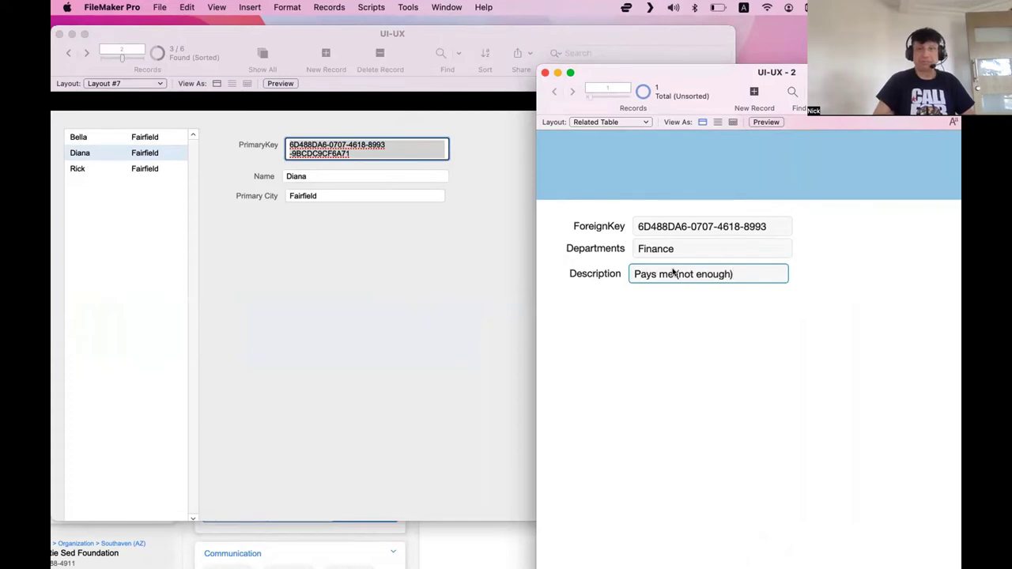
{"action": "left_click", "coordinate": [707, 322]}
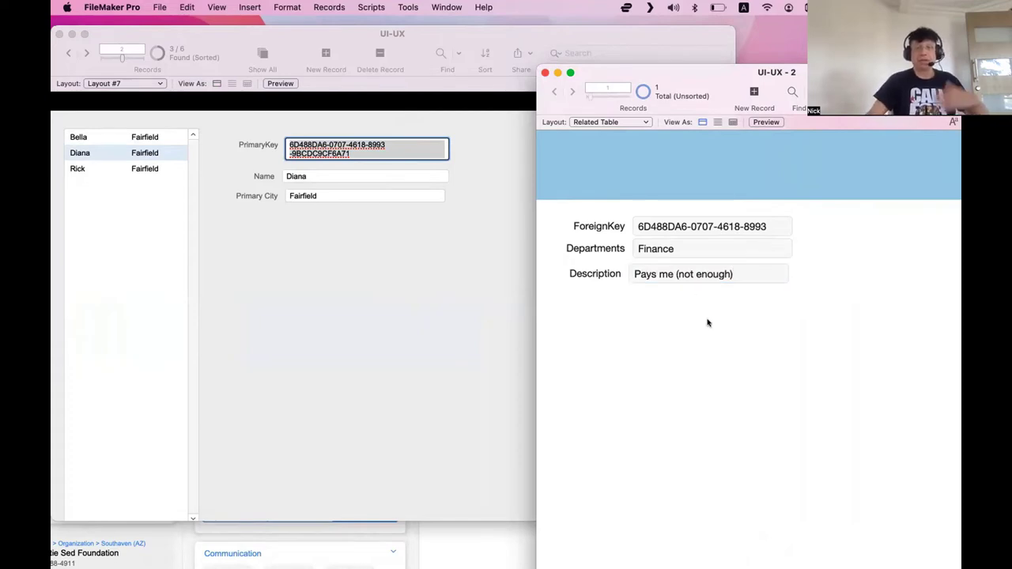
Step: Add a second Related Table record with the copied key as ForeignKey, Departments "Administration" and Description "Do all what I don't like"
{"action": "left_click", "coordinate": [749, 96]}
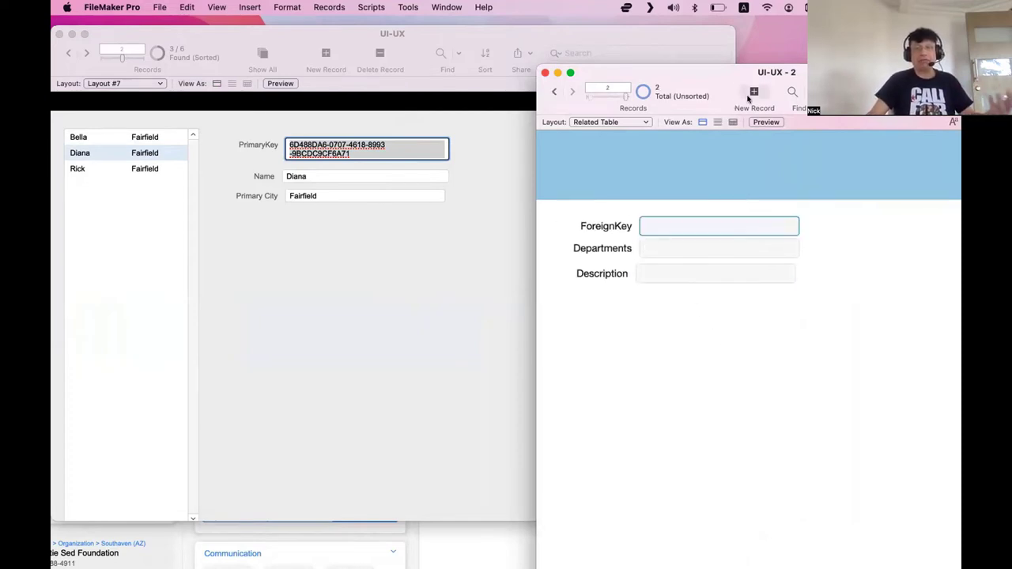
{"action": "key", "text": "super+v"}
{"action": "left_click", "coordinate": [657, 248]}
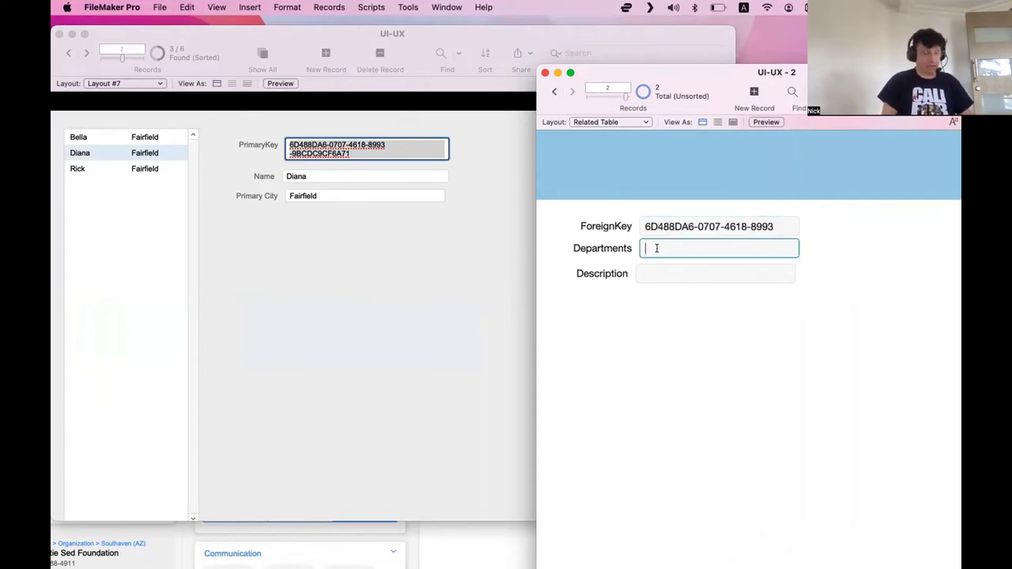
{"action": "type", "text": "Admin"}
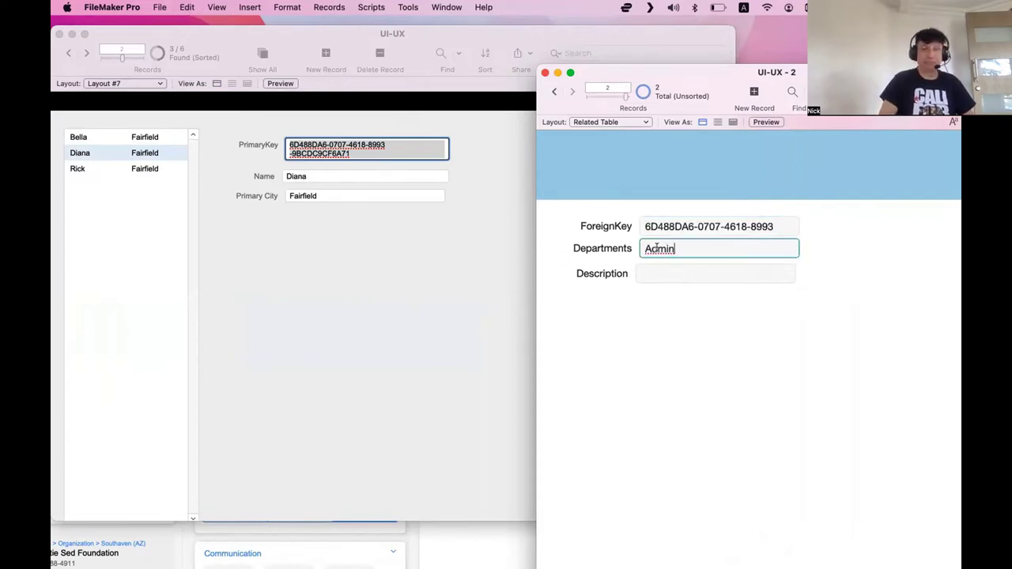
{"action": "type", "text": "istration"}
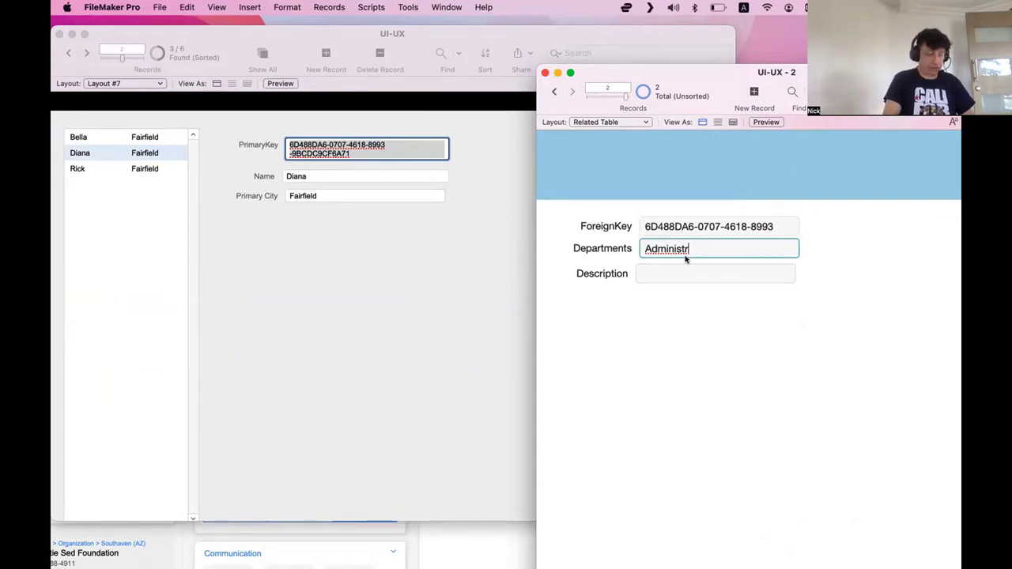
{"action": "left_click", "coordinate": [685, 272]}
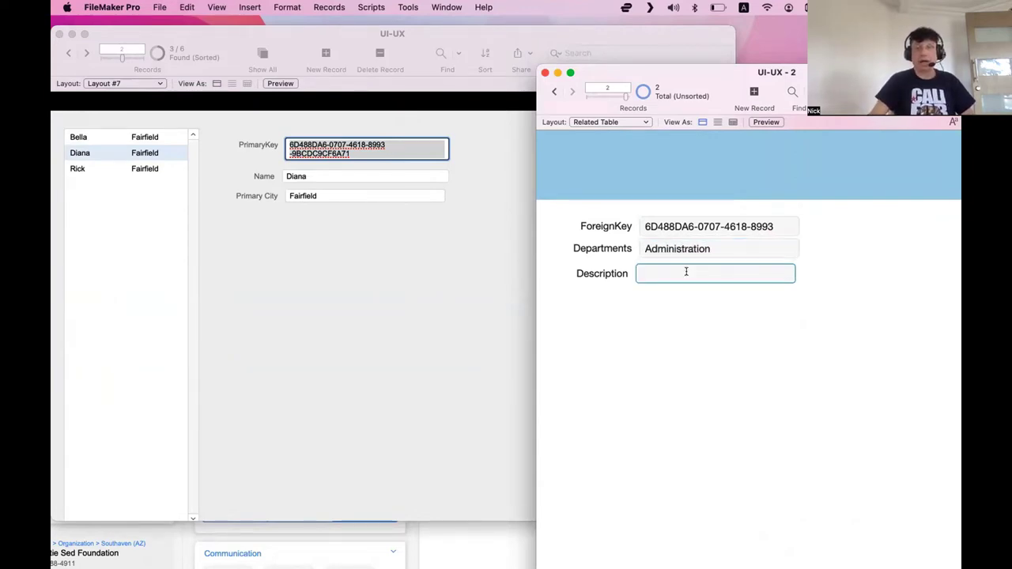
{"action": "type", "text": "Do all"}
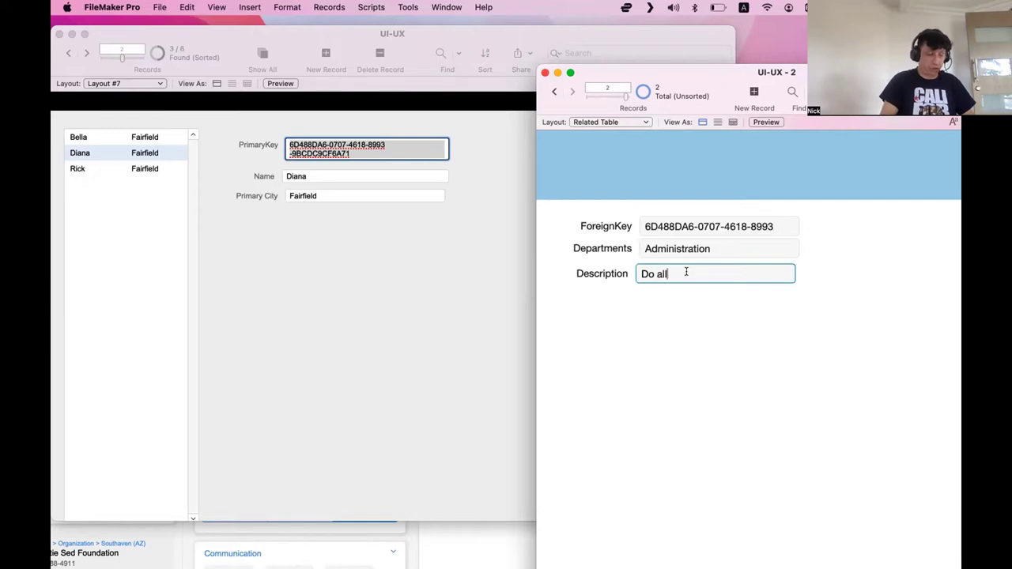
{"action": "type", "text": " what I don't l"}
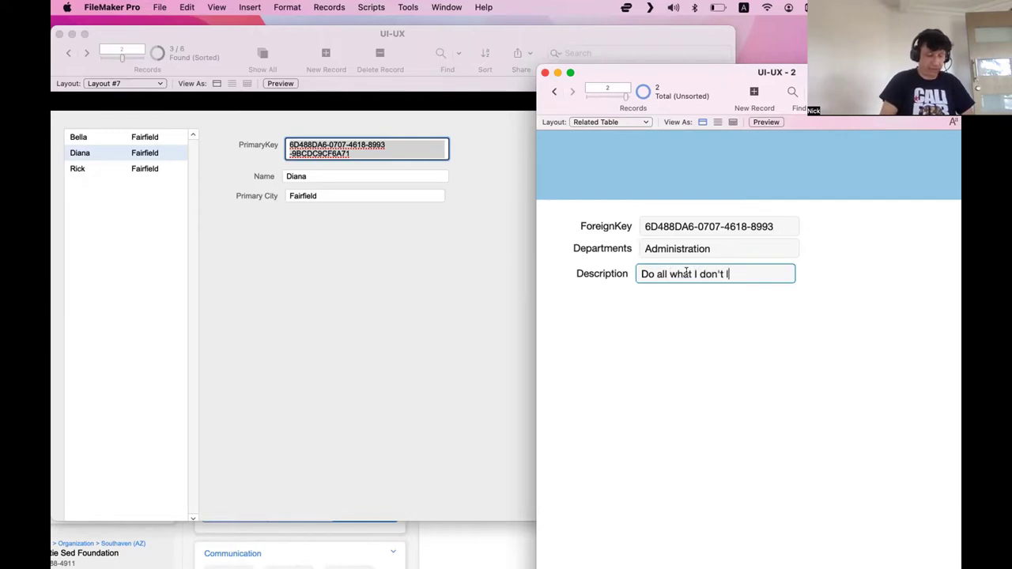
{"action": "type", "text": "ike"}
{"action": "left_click", "coordinate": [736, 363]}
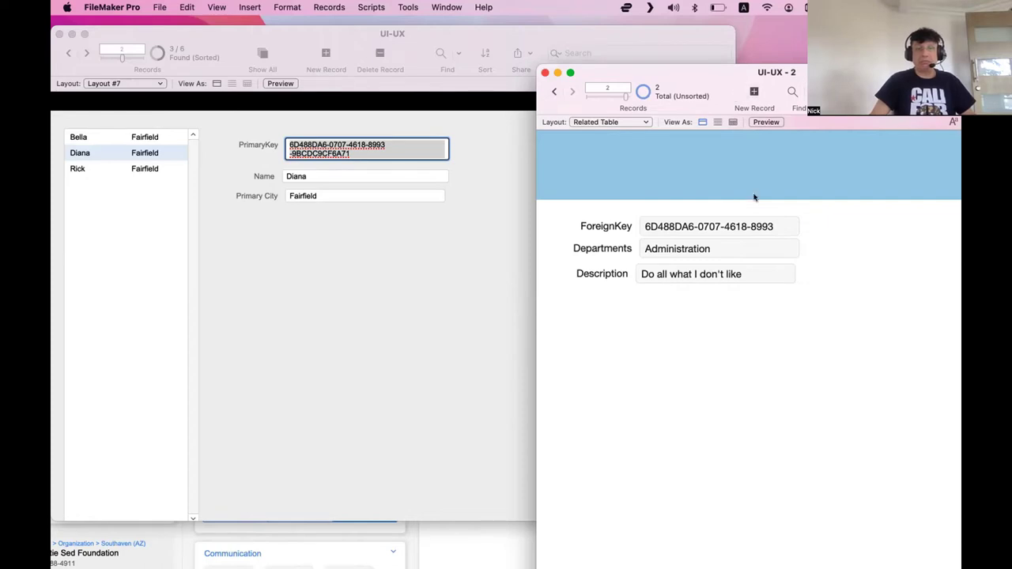
Step: Add a third Related Table record with the same copied ForeignKey and Departments "Support"
{"action": "left_click", "coordinate": [753, 93]}
{"action": "key", "text": "cmd+v"}
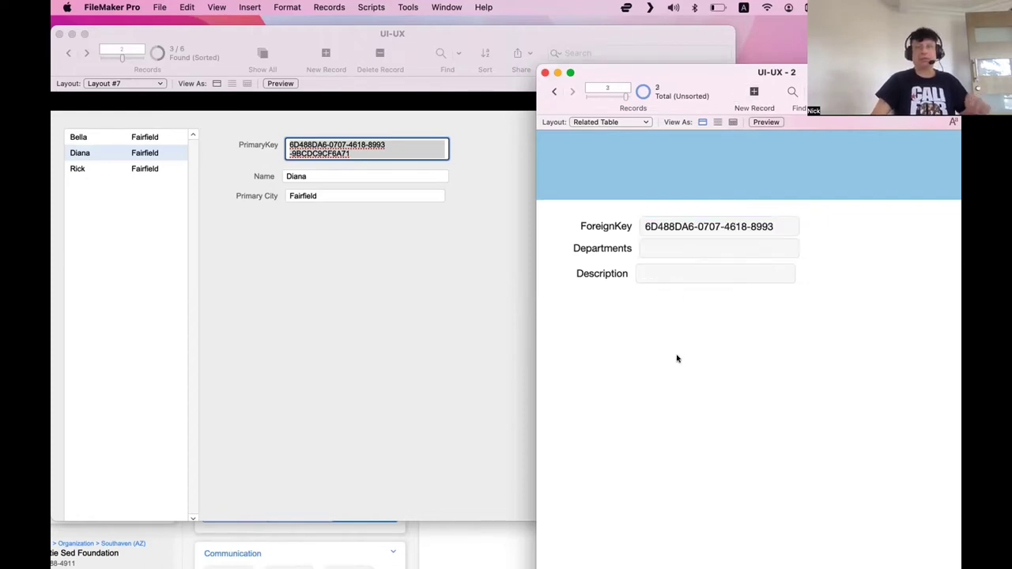
{"action": "left_click", "coordinate": [680, 249]}
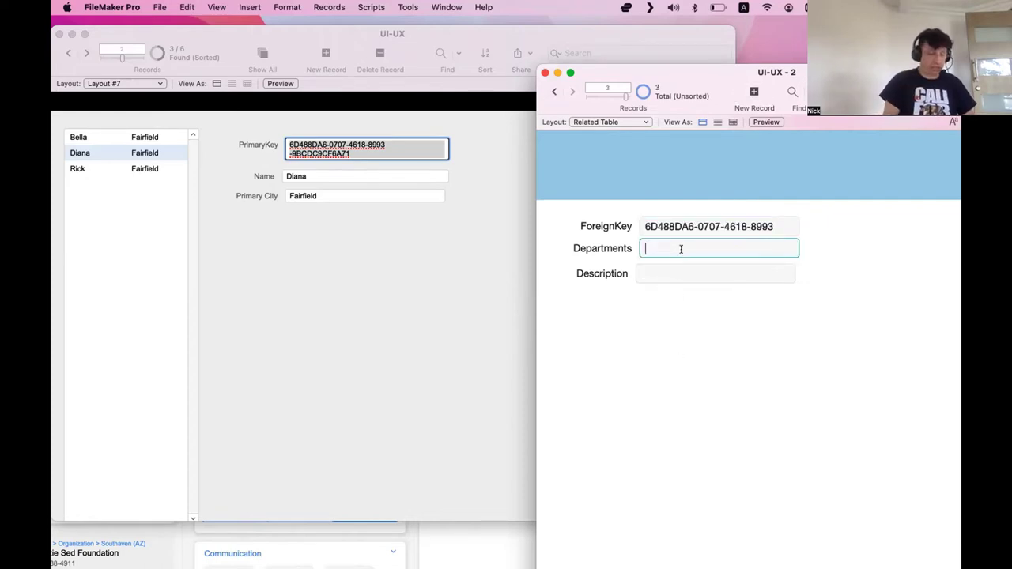
{"action": "type", "text": "Siuppo"}
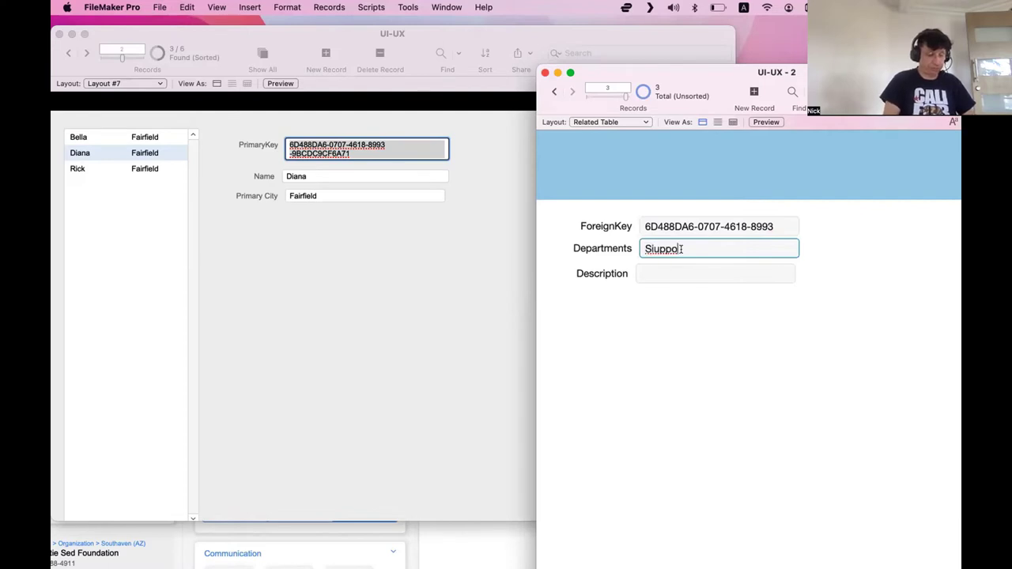
{"action": "triple_click", "coordinate": [677, 251]}
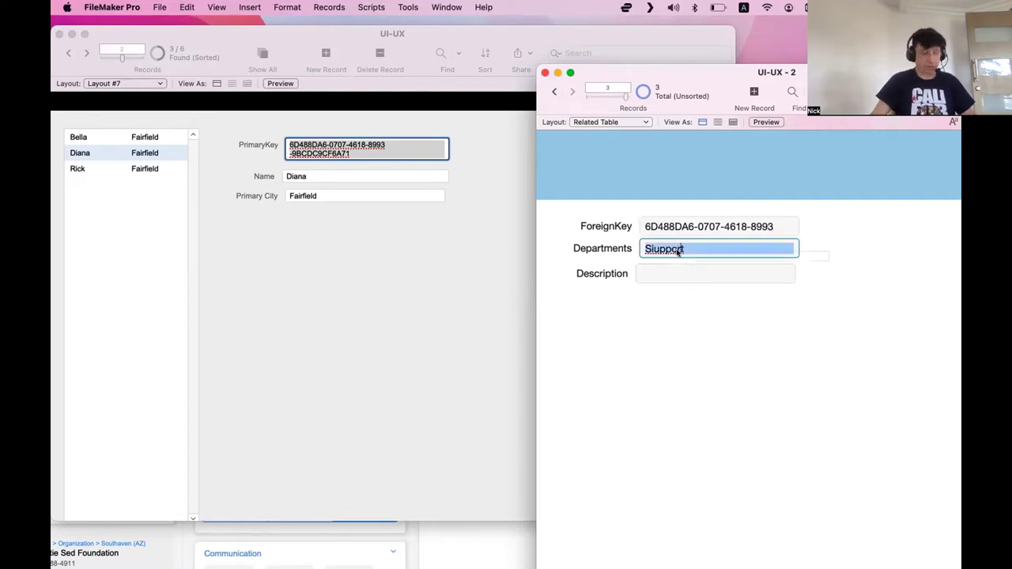
{"action": "type", "text": "Support"}
Step: Set the third related record's Description to "Call the Boss" and commit the record
{"action": "left_click", "coordinate": [692, 273]}
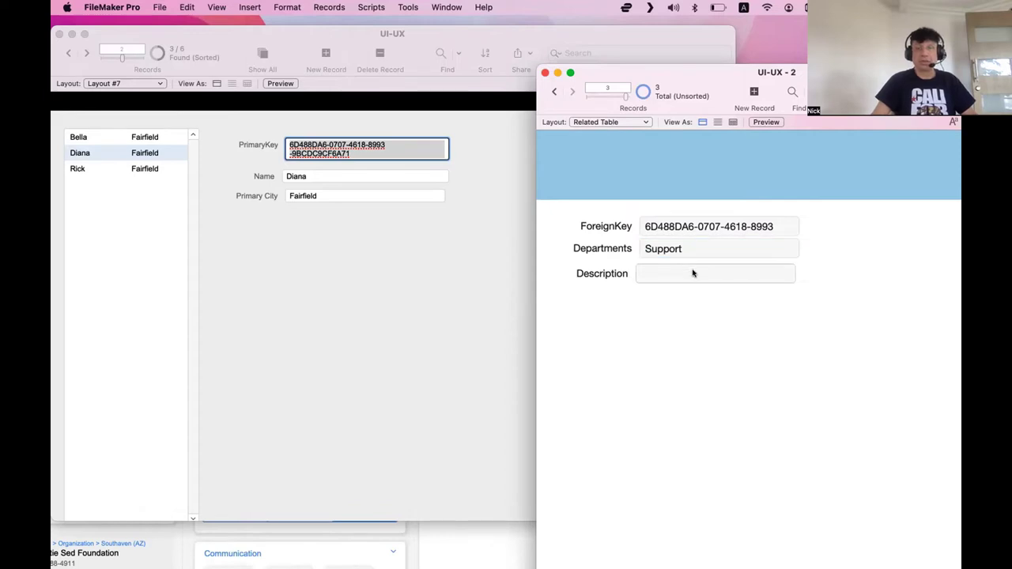
{"action": "type", "text": "Call the boos"}
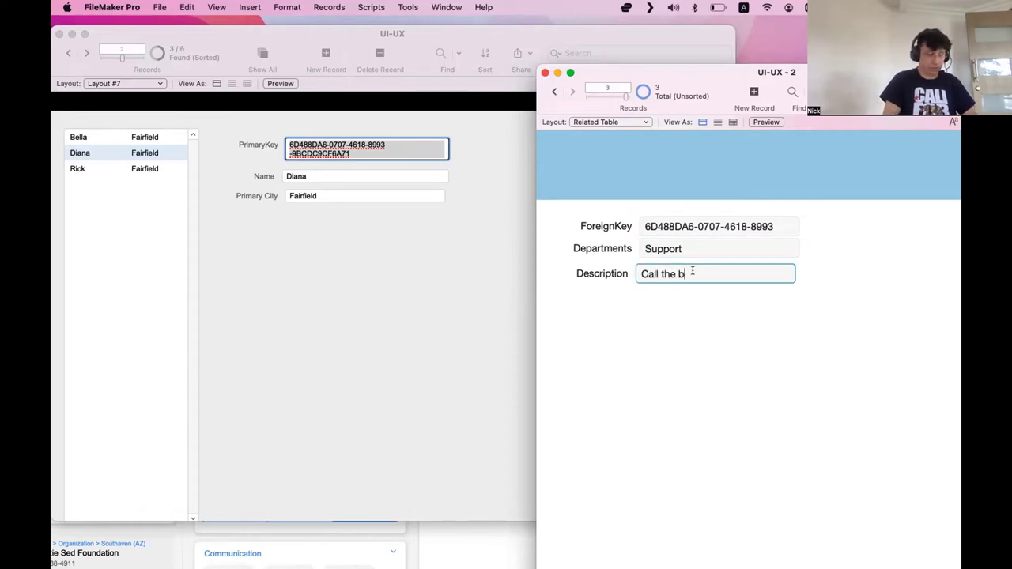
{"action": "left_click", "coordinate": [706, 364]}
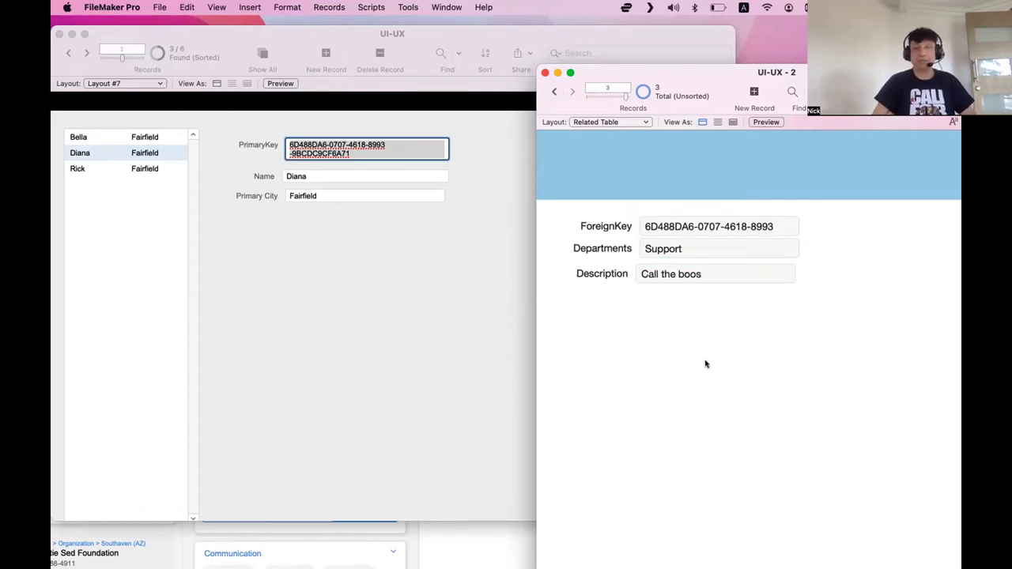
{"action": "double_click", "coordinate": [683, 272]}
{"action": "type", "text": "Boss"}
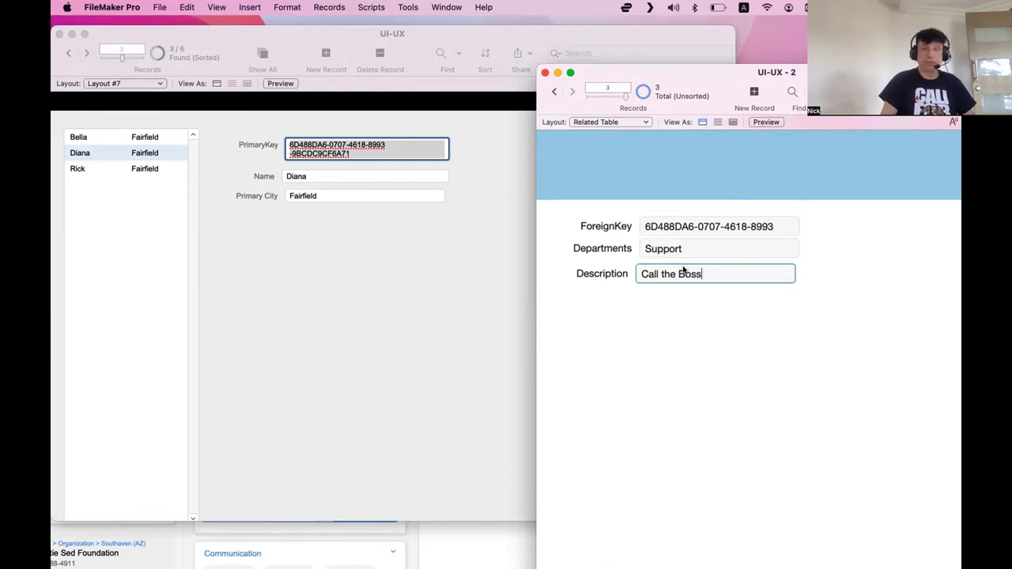
{"action": "left_click", "coordinate": [701, 376]}
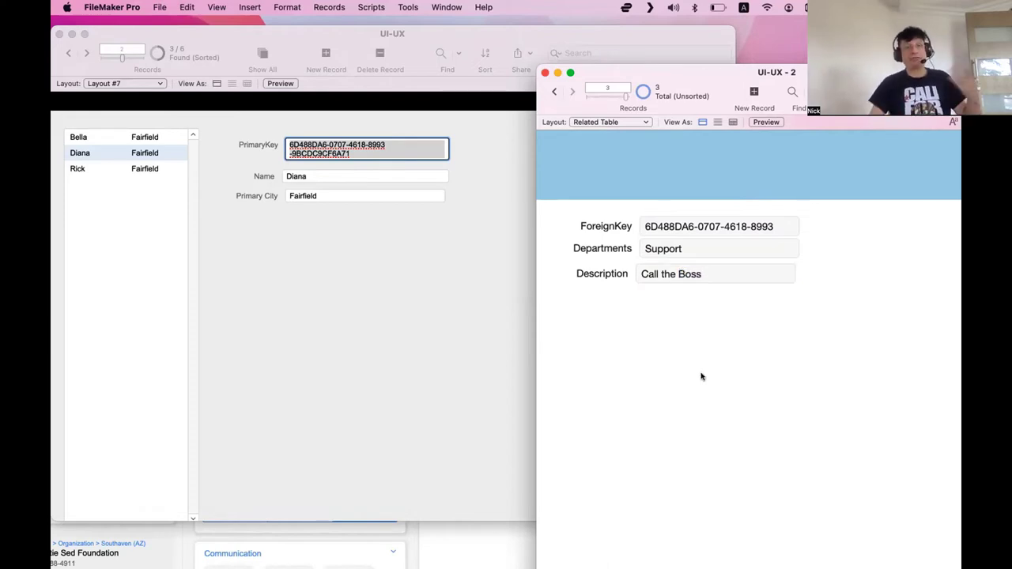
Step: Switch back to the Layout #7 window and show all records in the portal list
{"action": "left_click", "coordinate": [414, 288]}
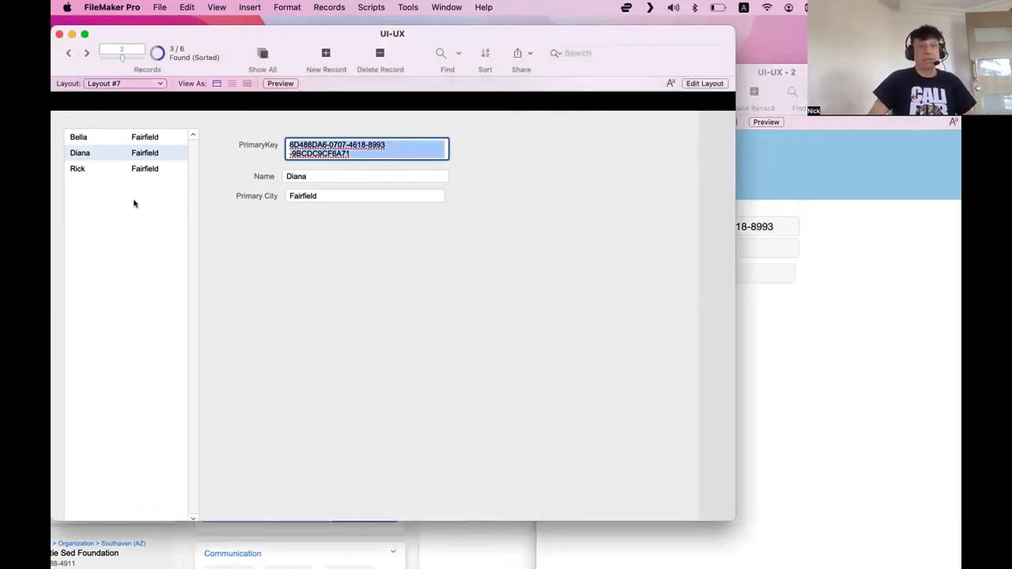
{"action": "left_click", "coordinate": [136, 204]}
{"action": "left_click", "coordinate": [262, 55]}
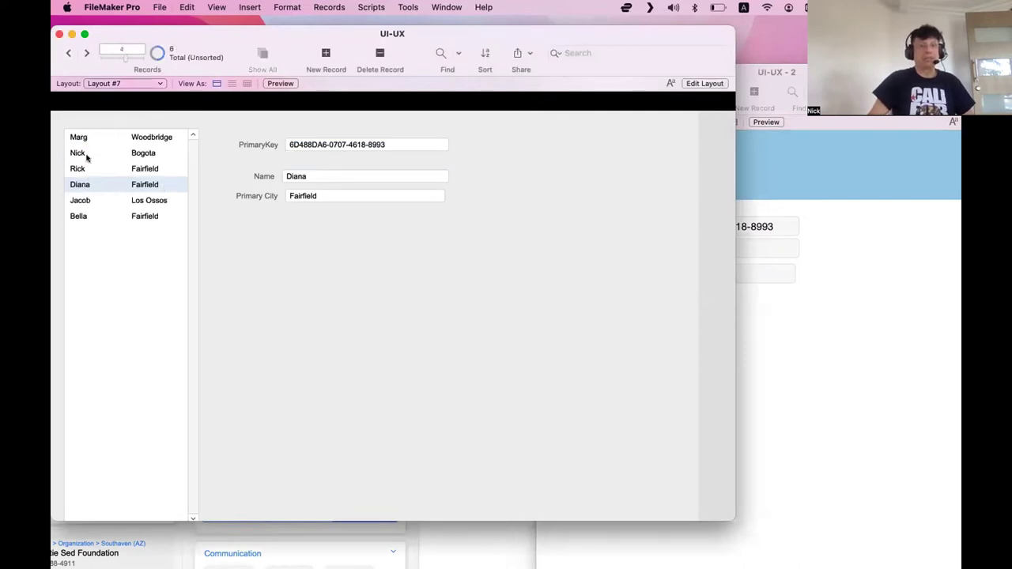
Step: Copy the PrimaryKey of the Los Ossos record into the ForeignKey field of a new Related Table record
{"action": "left_click", "coordinate": [97, 203]}
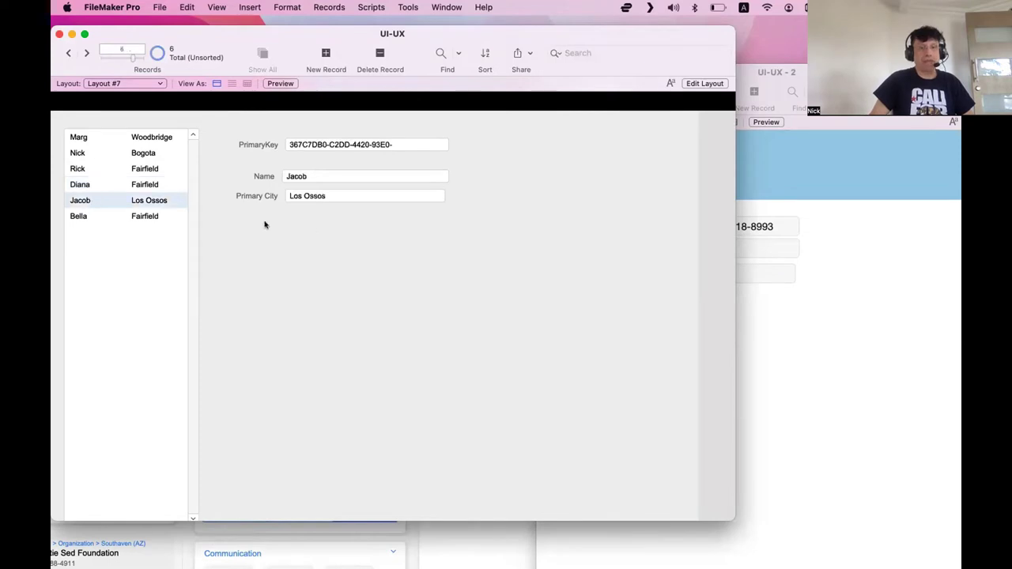
{"action": "left_click", "coordinate": [316, 142]}
{"action": "key", "text": "super+c"}
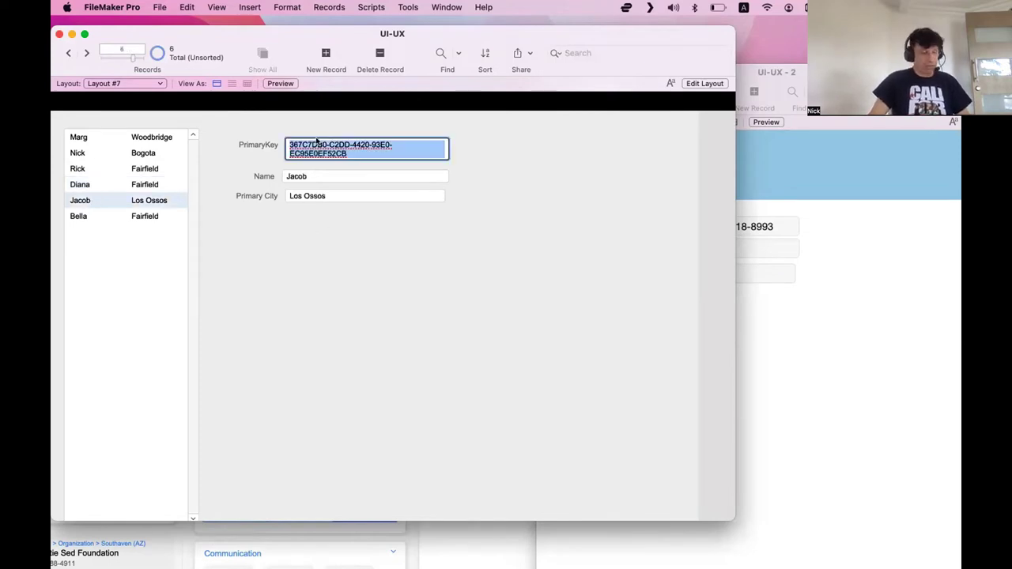
{"action": "left_click", "coordinate": [758, 293]}
{"action": "left_click", "coordinate": [754, 94]}
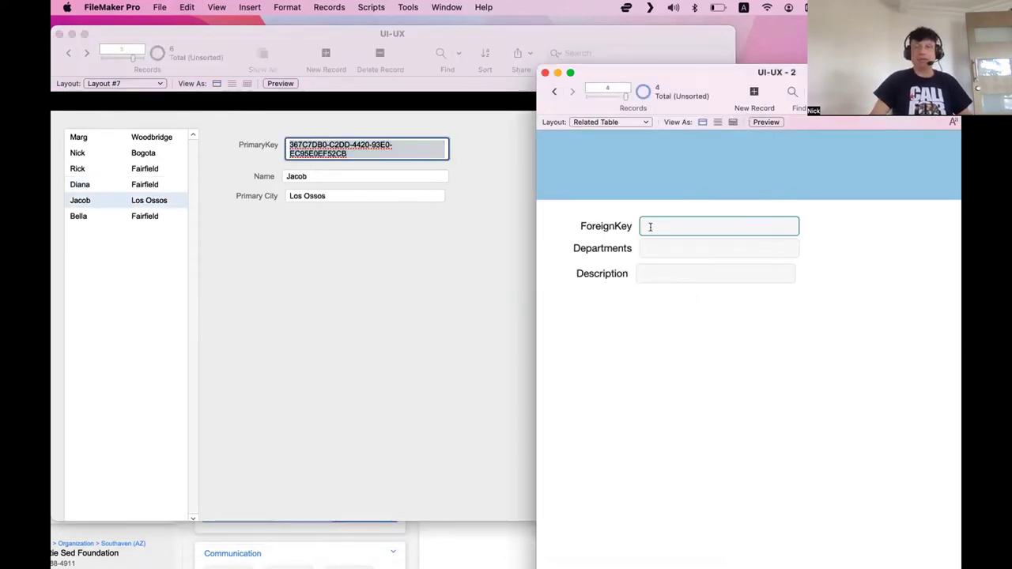
{"action": "key", "text": "super+v"}
Step: Fill in the new related record with Departments "Server Support" and Description "Saved my life many times"
{"action": "left_click", "coordinate": [656, 247]}
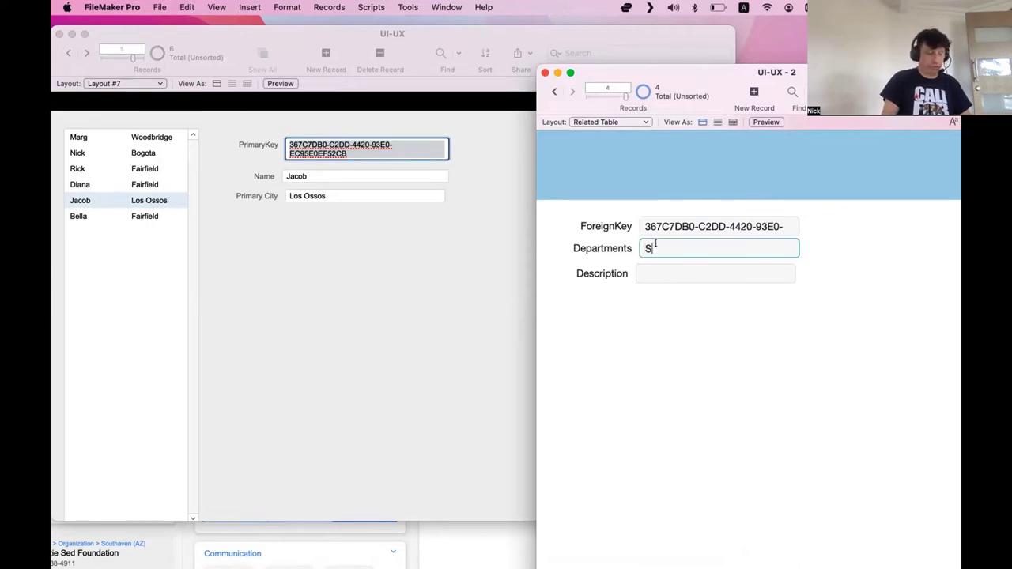
{"action": "type", "text": "Server"}
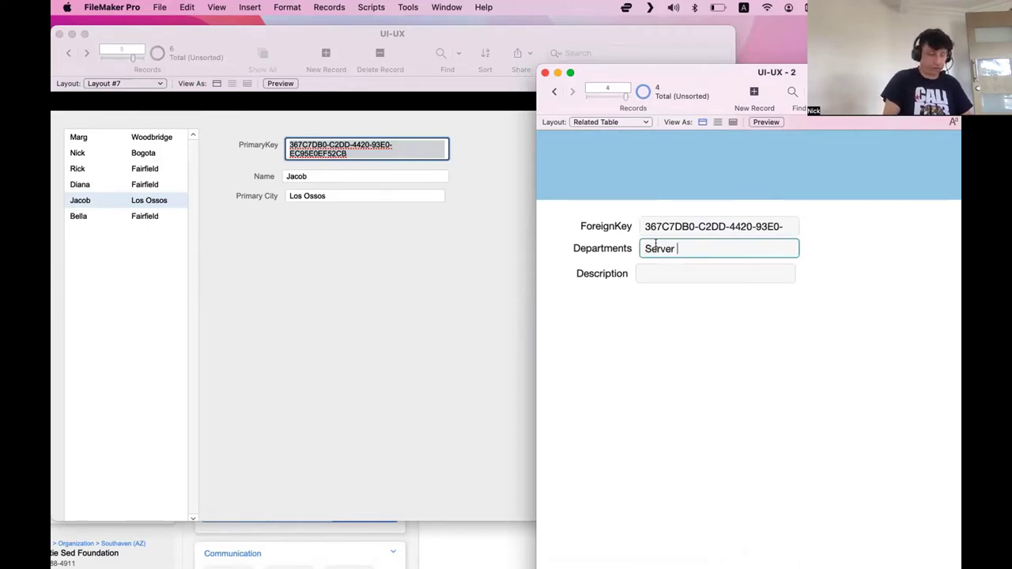
{"action": "type", "text": " Support"}
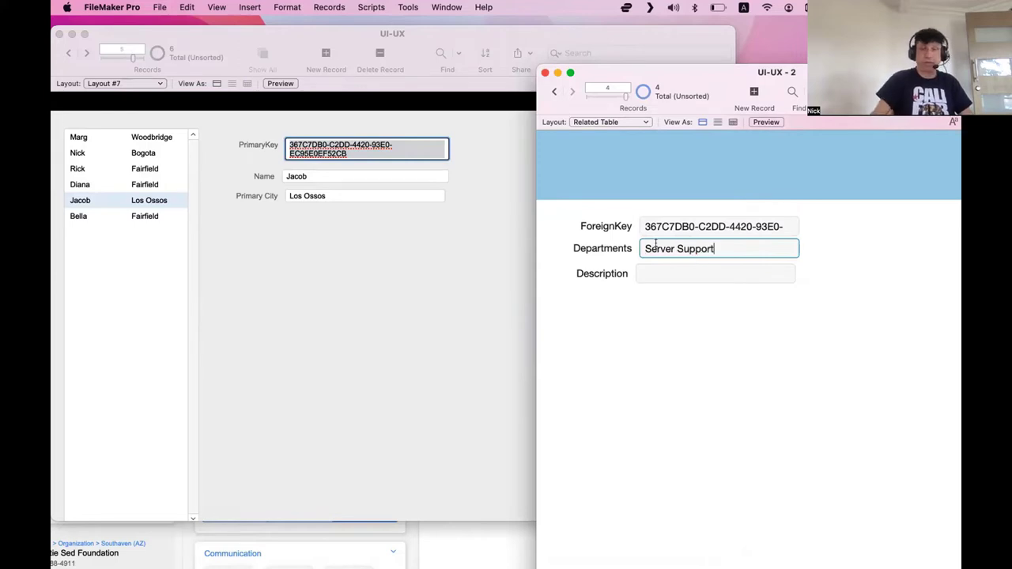
{"action": "left_click", "coordinate": [681, 272]}
{"action": "type", "text": "Sa"}
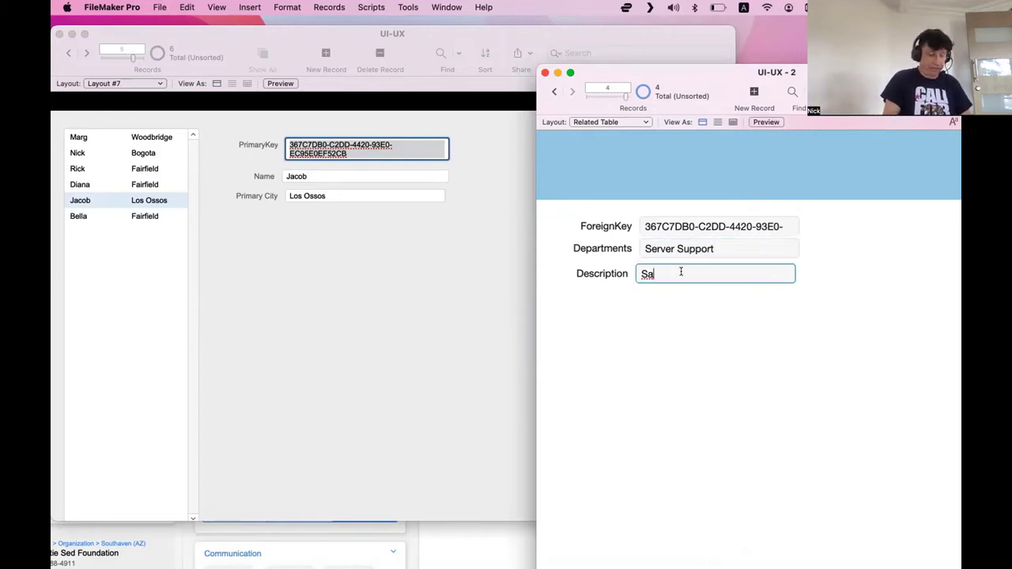
{"action": "type", "text": "ve my life "}
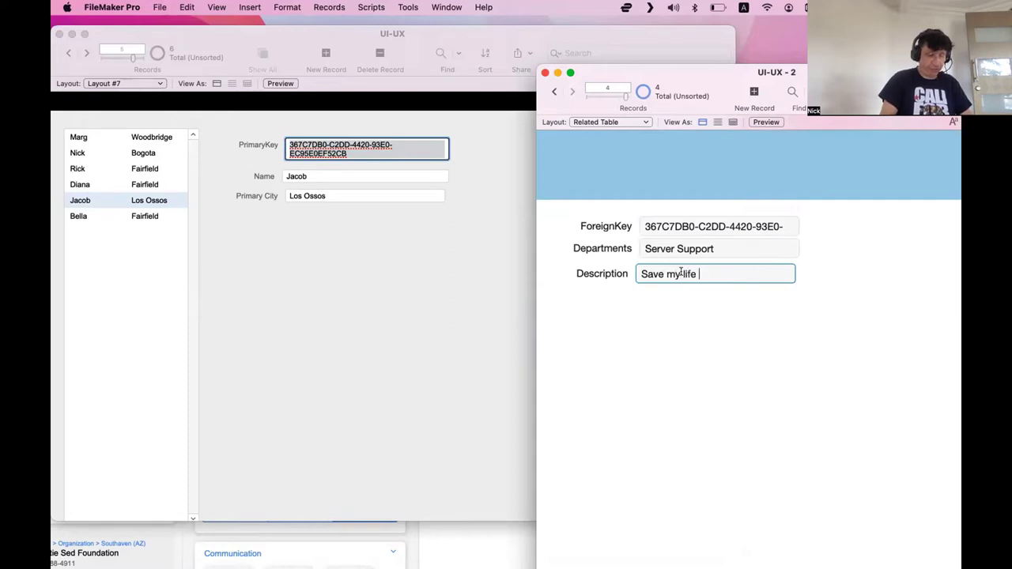
{"action": "type", "text": "many"}
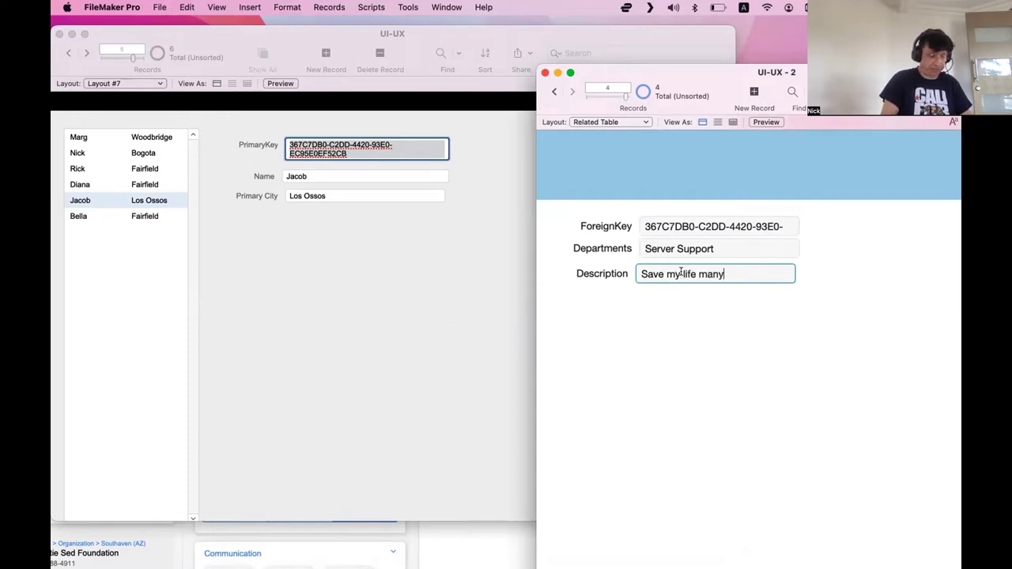
{"action": "type", "text": " times"}
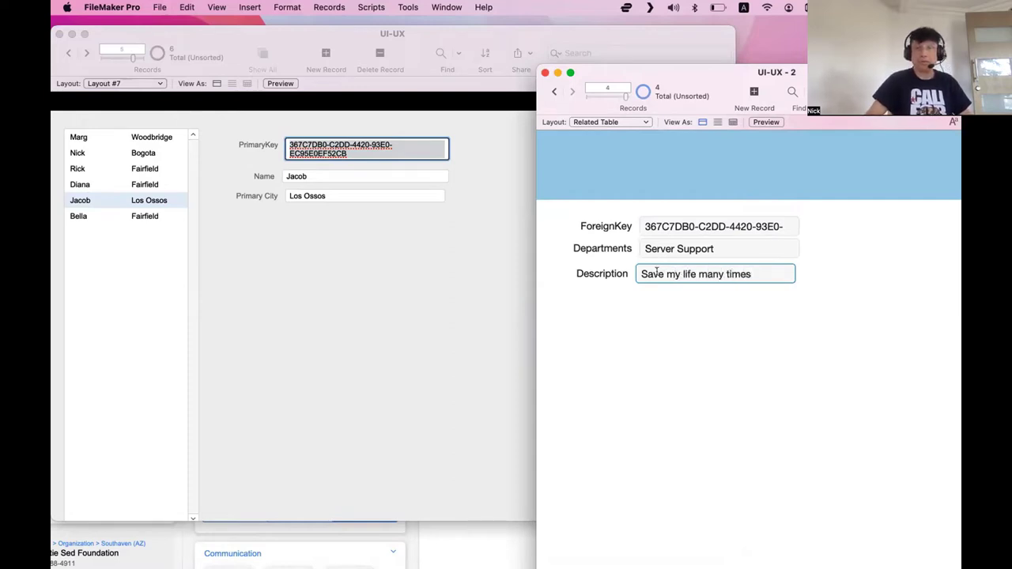
{"action": "left_click", "coordinate": [729, 391]}
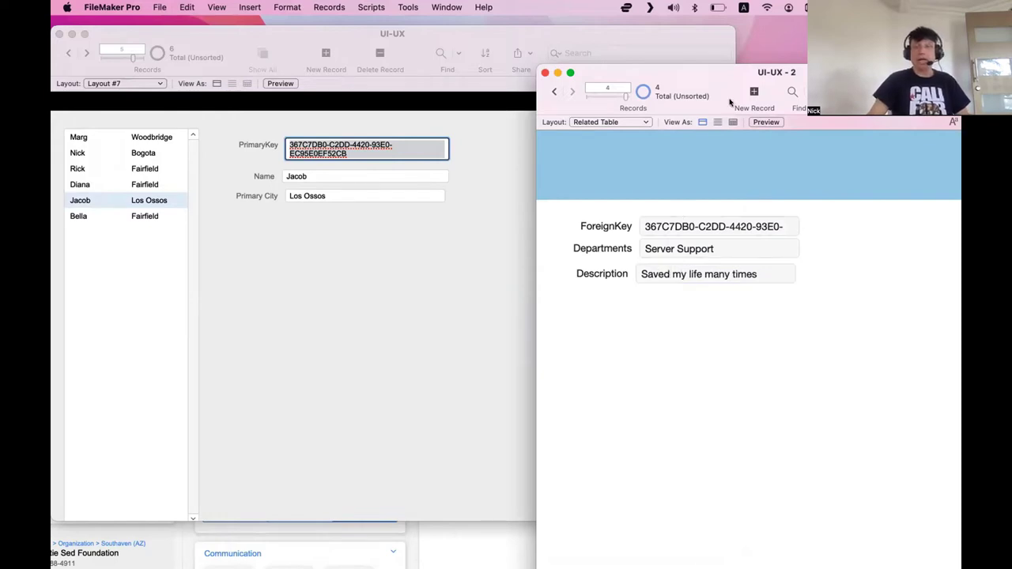
Step: Create another Related Table record with the Los Ossos record's copied PrimaryKey as ForeignKey and Departments "Amazon Support"
{"action": "left_click", "coordinate": [753, 91]}
{"action": "key", "text": "super+v"}
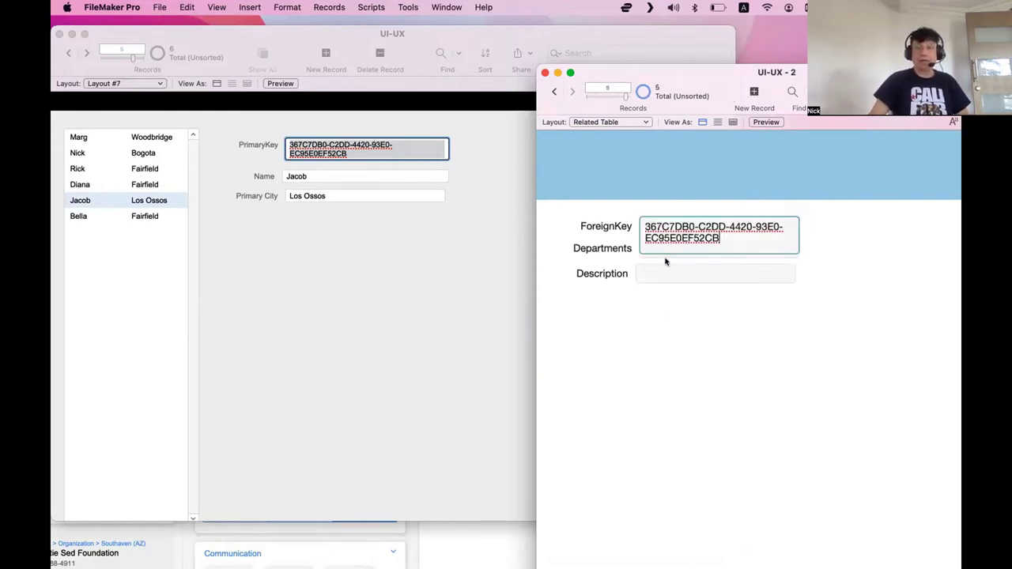
{"action": "left_click", "coordinate": [659, 245]}
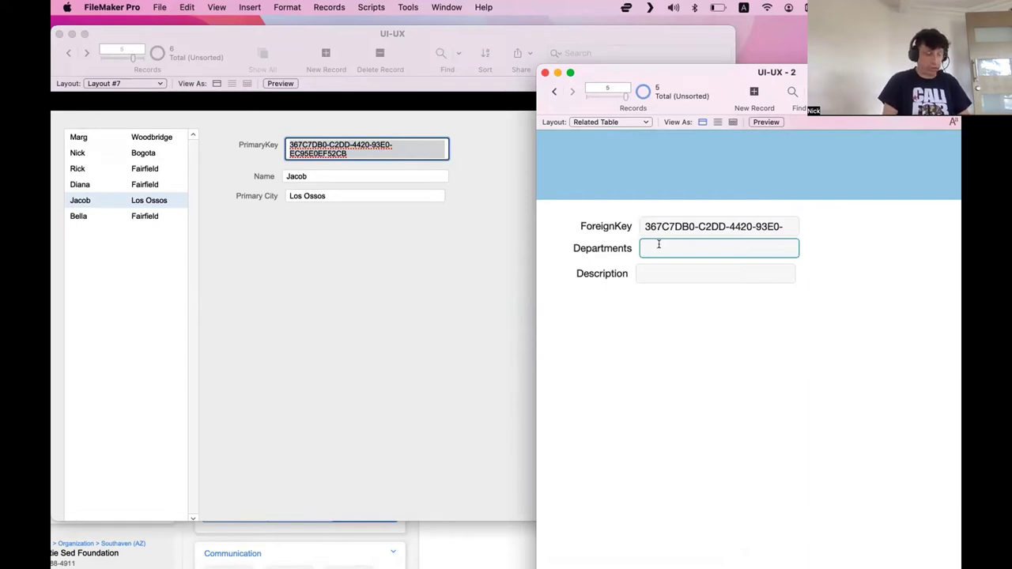
{"action": "type", "text": "Amazon"}
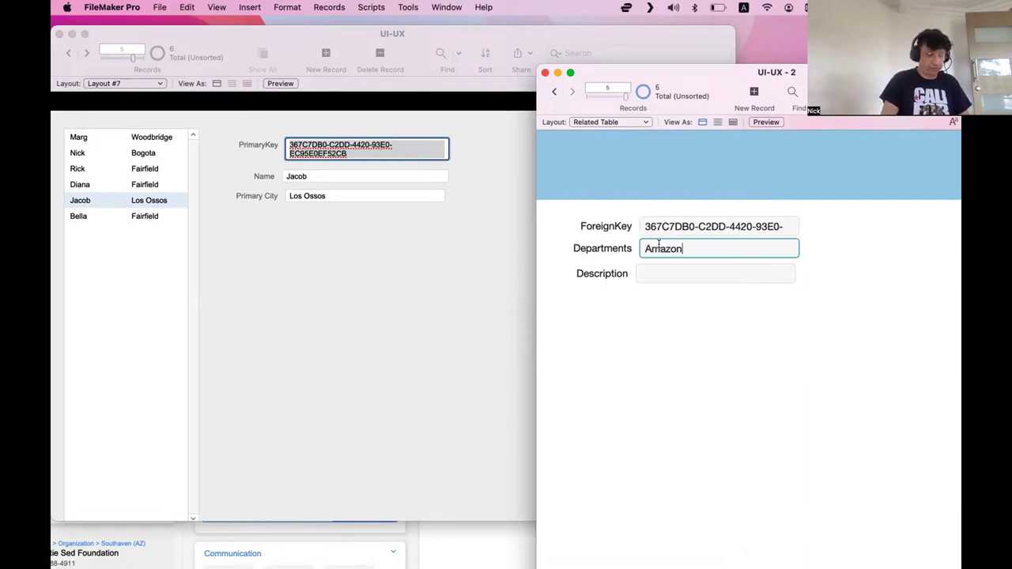
{"action": "type", "text": " Support"}
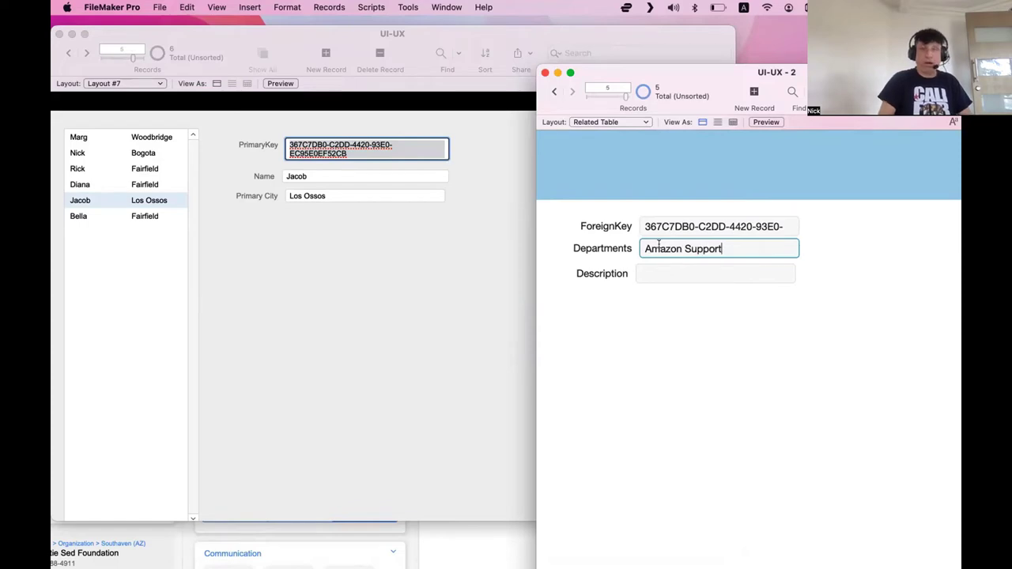
Step: Set the Amazon Support record's Description to "Knows what I don;t waht to learn" and commit the record
{"action": "left_click", "coordinate": [685, 277]}
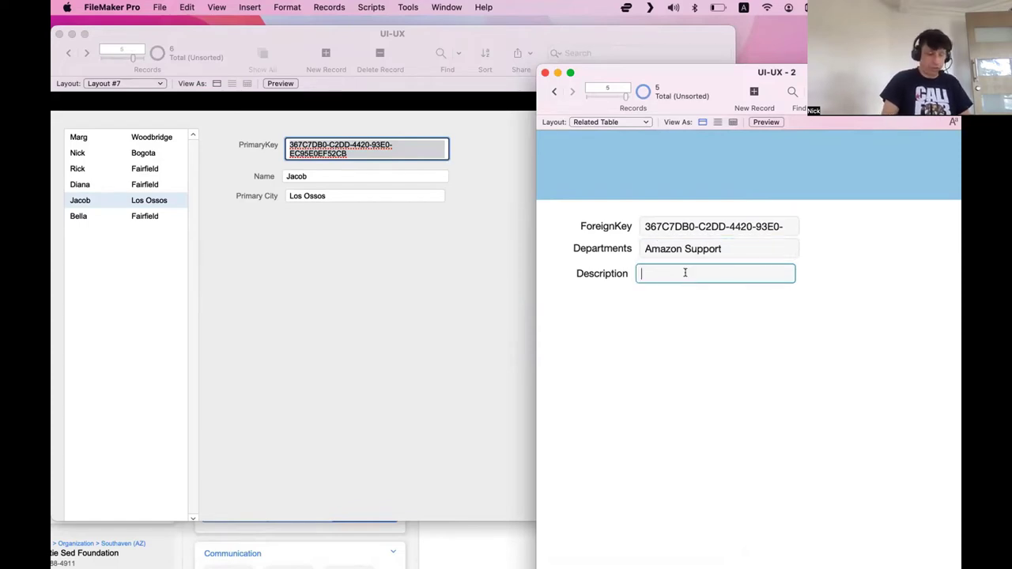
{"action": "type", "text": "Knows what I "}
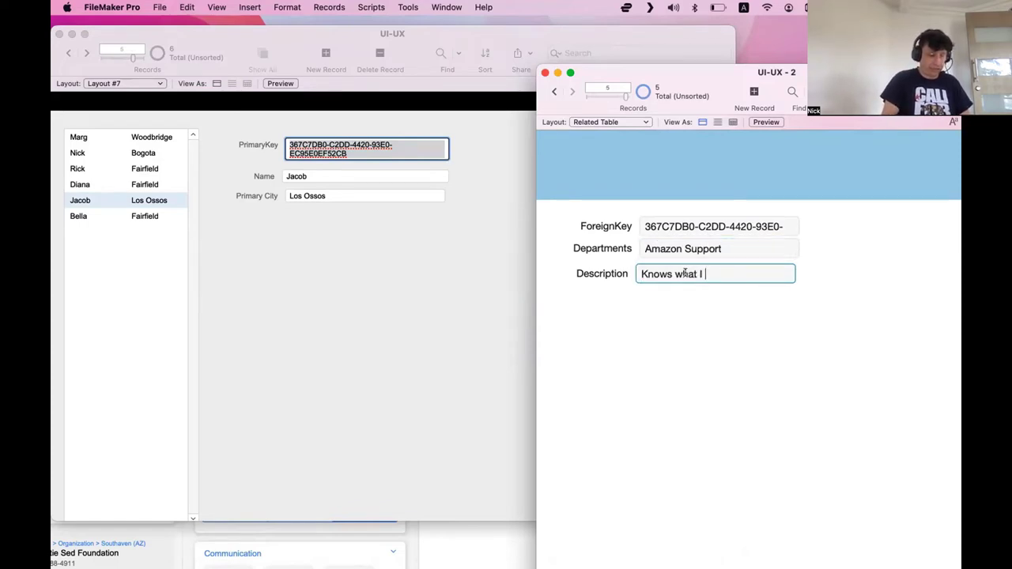
{"action": "type", "text": "dop"}
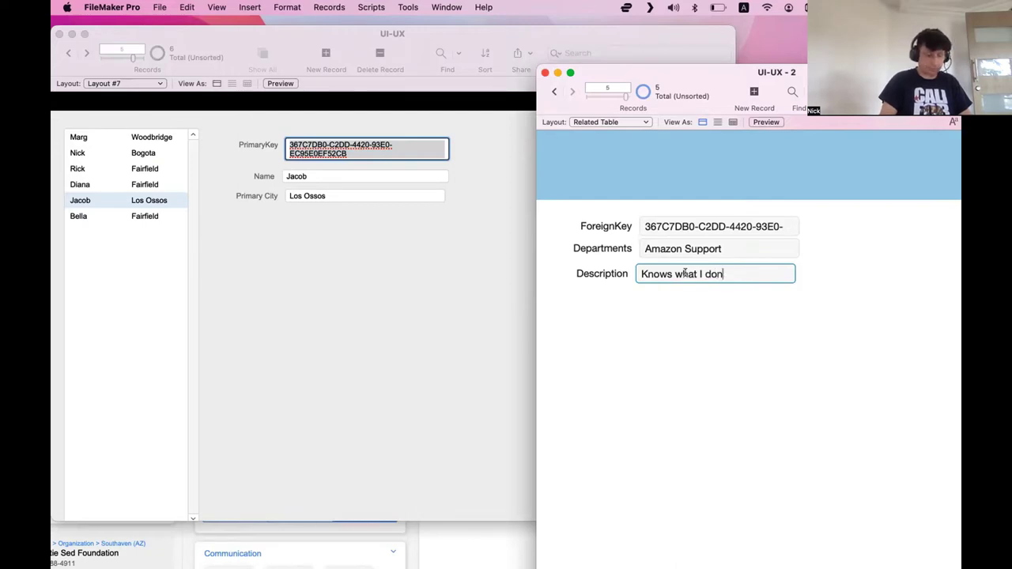
{"action": "type", "text": ";t waht to learn"}
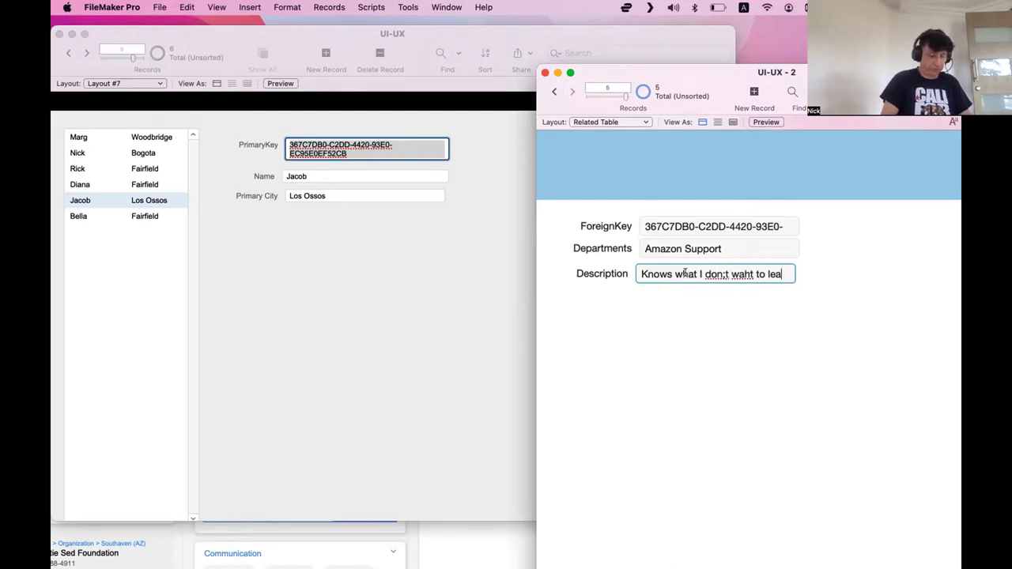
{"action": "left_click", "coordinate": [717, 353]}
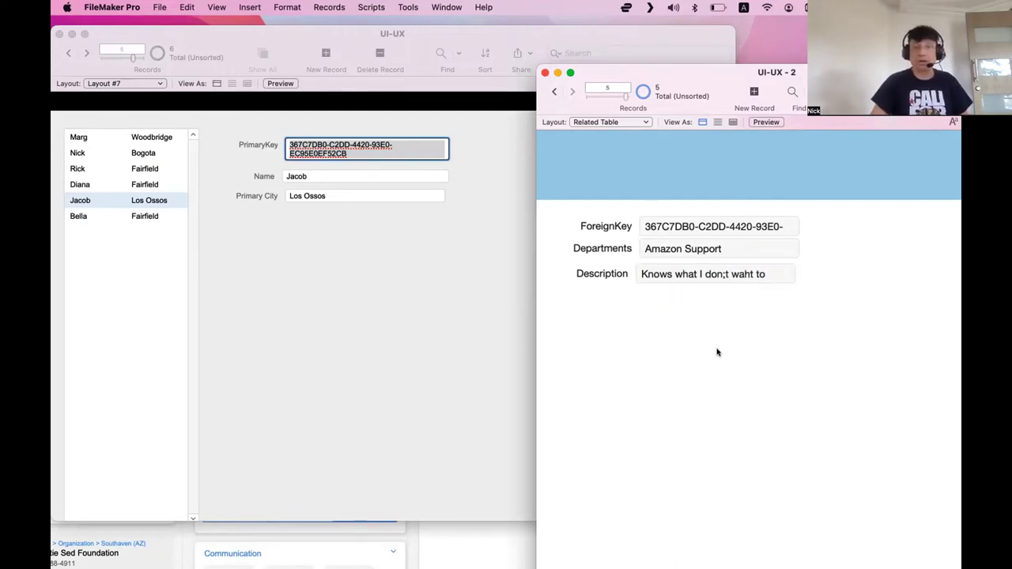
Step: Copy the PrimaryKey of the Bogota record into the ForeignKey field of a new Related Table record
{"action": "left_click", "coordinate": [432, 355]}
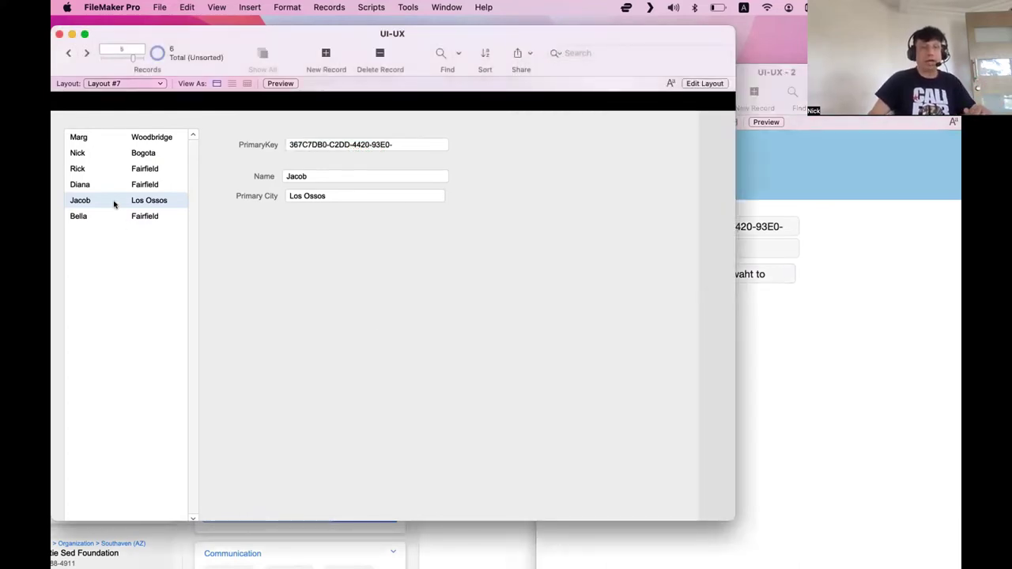
{"action": "left_click", "coordinate": [114, 154]}
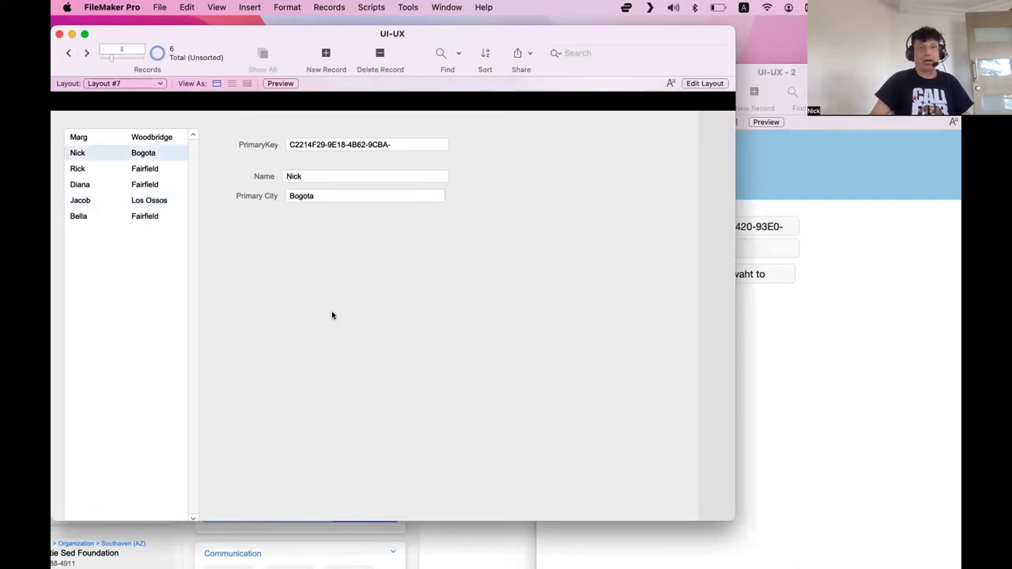
{"action": "left_click", "coordinate": [820, 390]}
{"action": "left_click", "coordinate": [754, 92]}
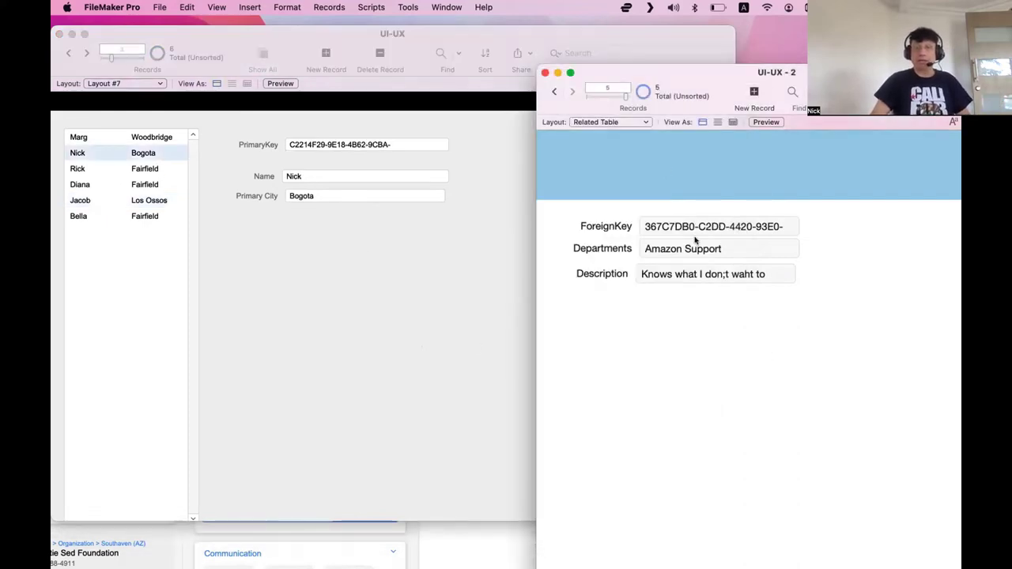
{"action": "left_click", "coordinate": [289, 144]}
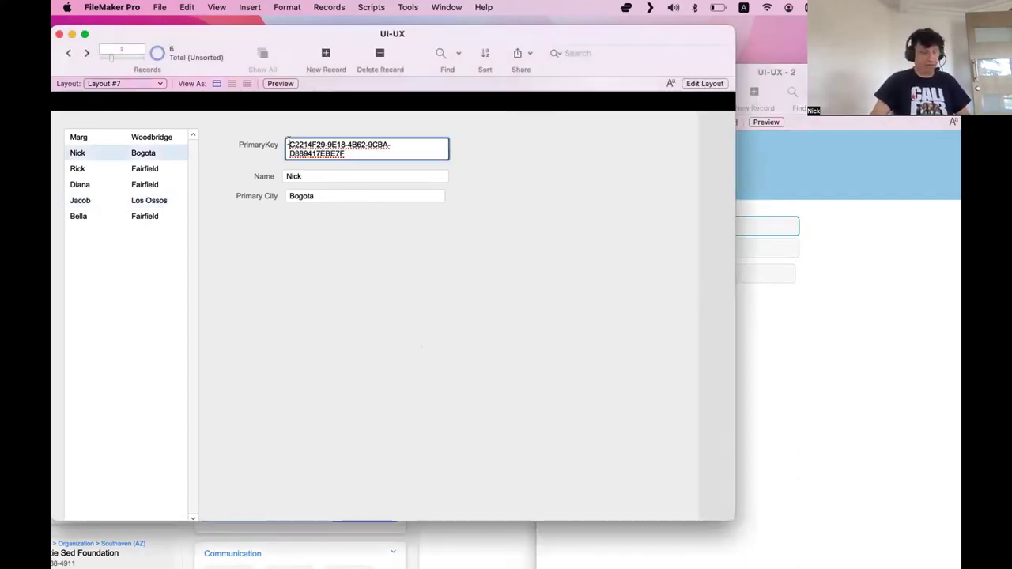
{"action": "key", "text": "super+a"}
{"action": "left_click", "coordinate": [781, 281]}
{"action": "key", "text": "super+v"}
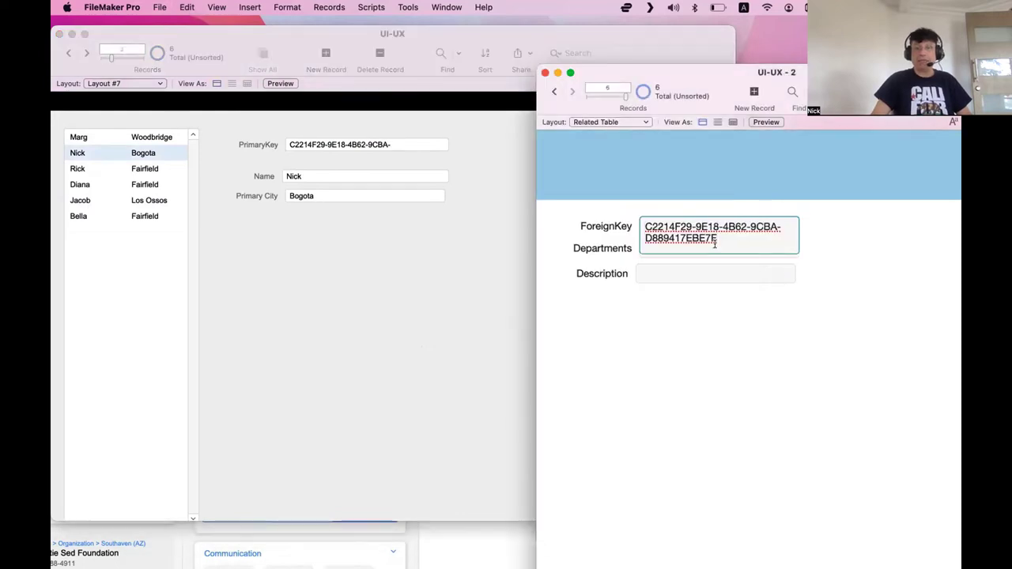
Step: Set the Departments field of the Bogota person's related record to "Webinar"
{"action": "left_click", "coordinate": [676, 245]}
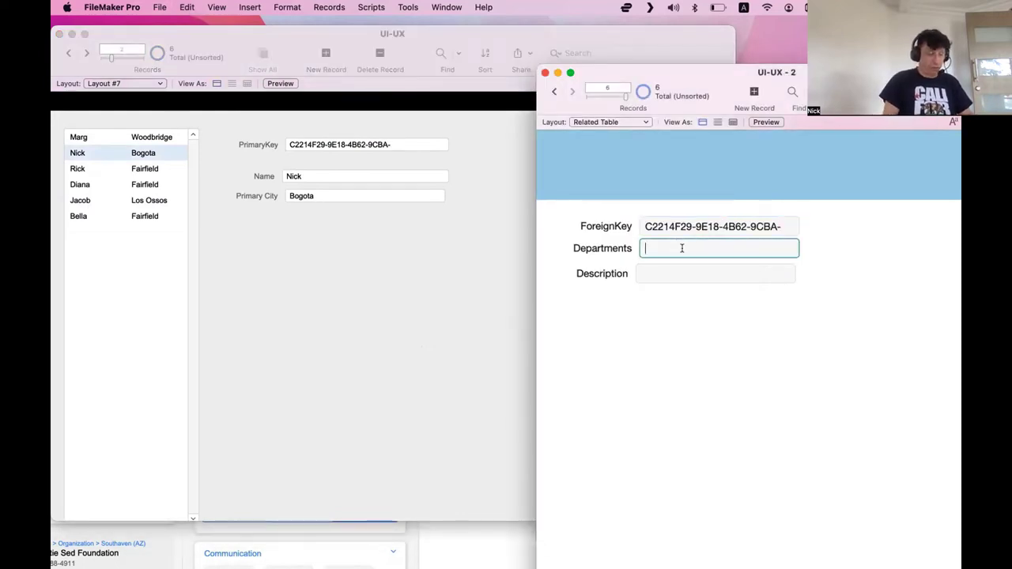
{"action": "type", "text": "Website"}
{"action": "key", "text": "BackSpace"}
{"action": "key", "text": "BackSpace"}
{"action": "key", "text": "BackSpace"}
{"action": "key", "text": "BackSpace"}
{"action": "key", "text": "BackSpace"}
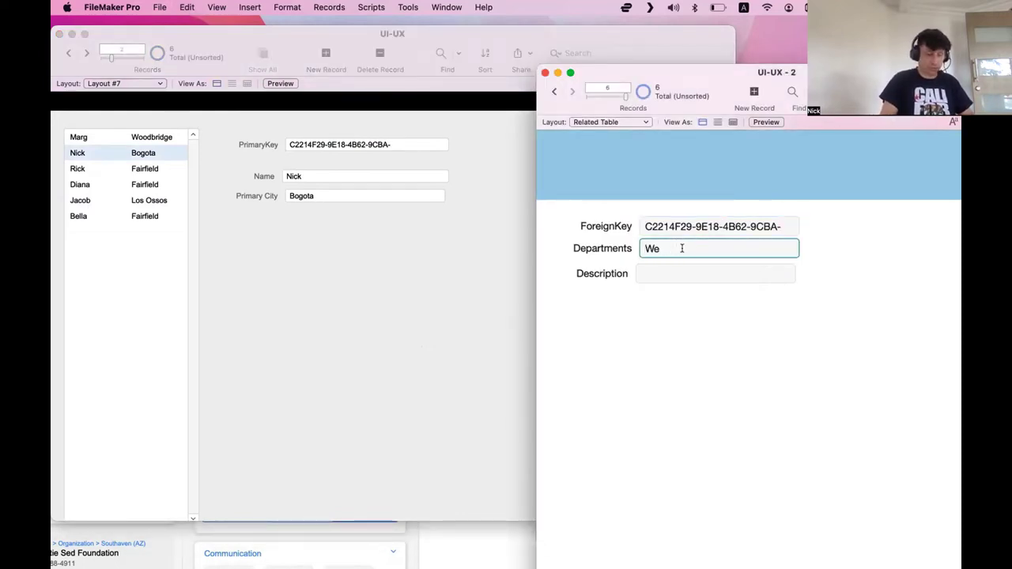
{"action": "type", "text": "binar"}
Step: Set the Webinar record's Description to "back Mac Computer", commit the record, and reopen the Description for editing
{"action": "left_click", "coordinate": [693, 287]}
{"action": "left_click", "coordinate": [687, 272]}
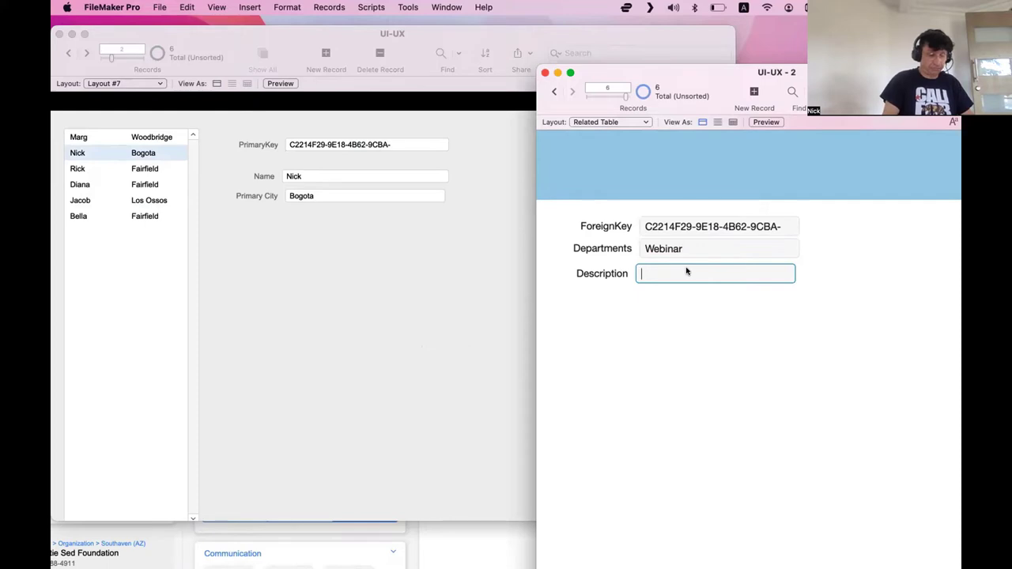
{"action": "type", "text": "back "}
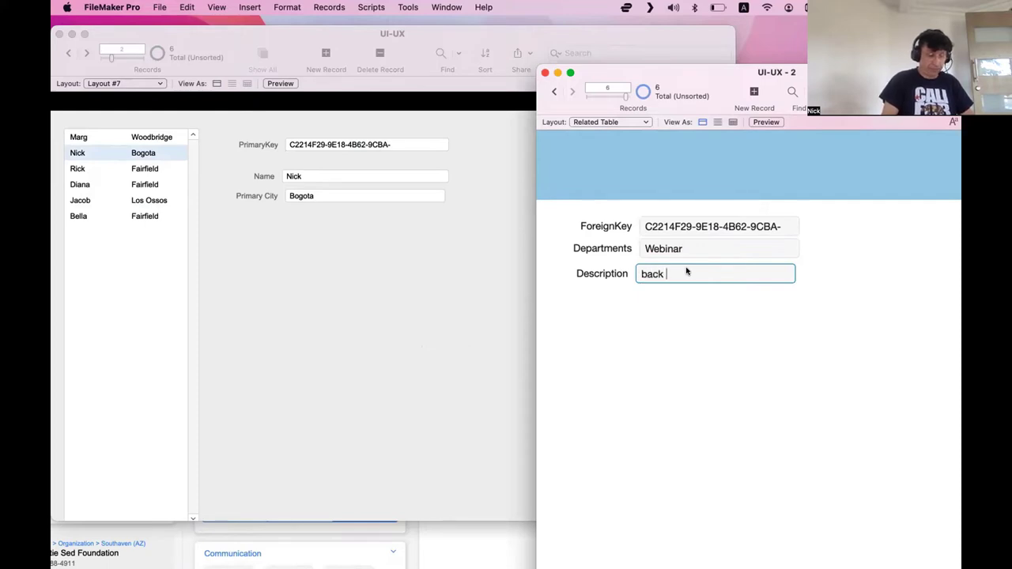
{"action": "type", "text": "Mac Computer"}
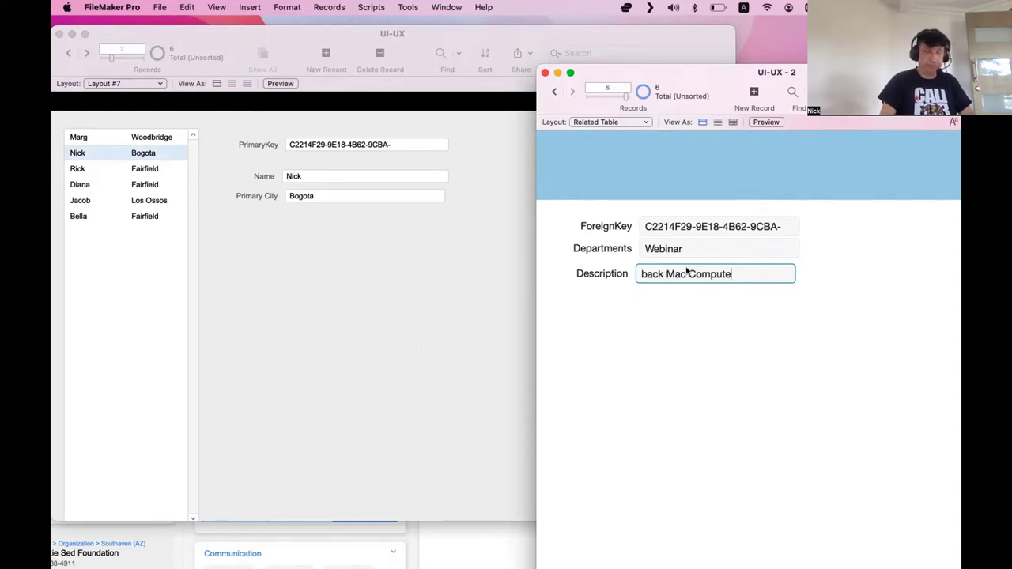
{"action": "left_click", "coordinate": [774, 384]}
{"action": "left_click", "coordinate": [647, 273]}
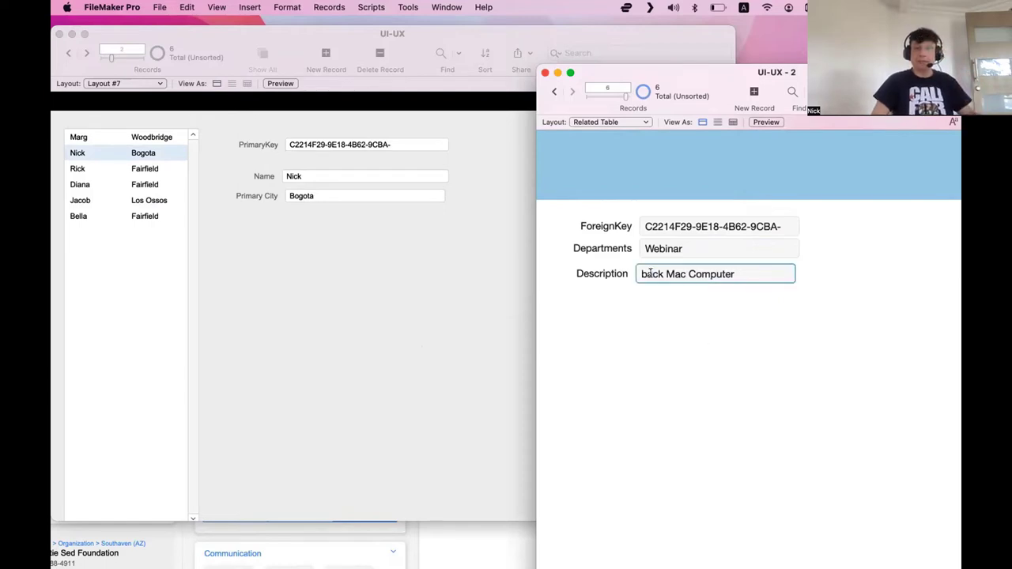
Step: Correct the Webinar record's description to "Bad Mac Computer" and commit the record
{"action": "double_click", "coordinate": [647, 274]}
{"action": "type", "text": "Bad"}
{"action": "left_click", "coordinate": [730, 393]}
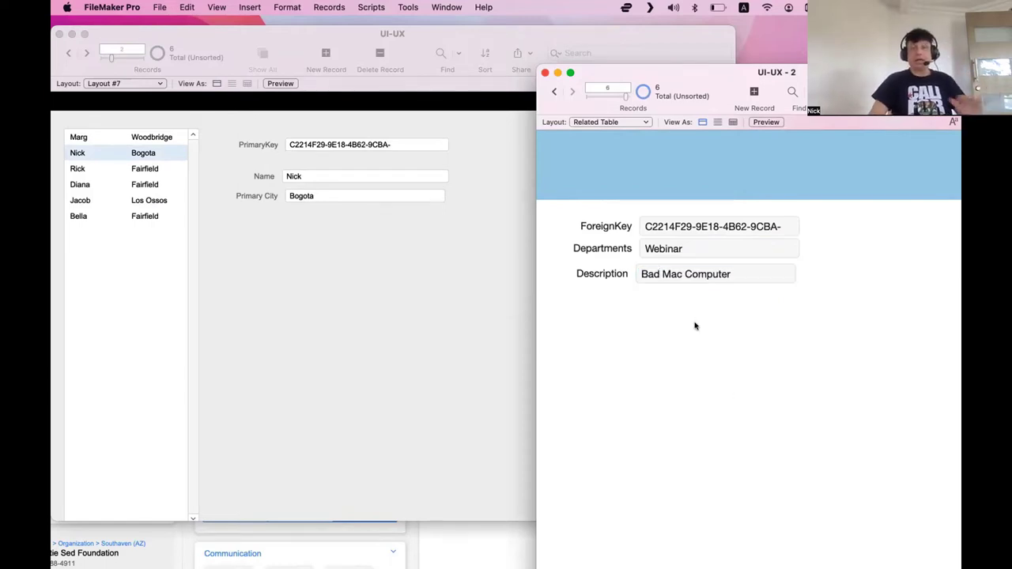
Step: Show the Related Table records in table view, widen their window and place it beside the main UI-UX window
{"action": "left_click", "coordinate": [468, 302]}
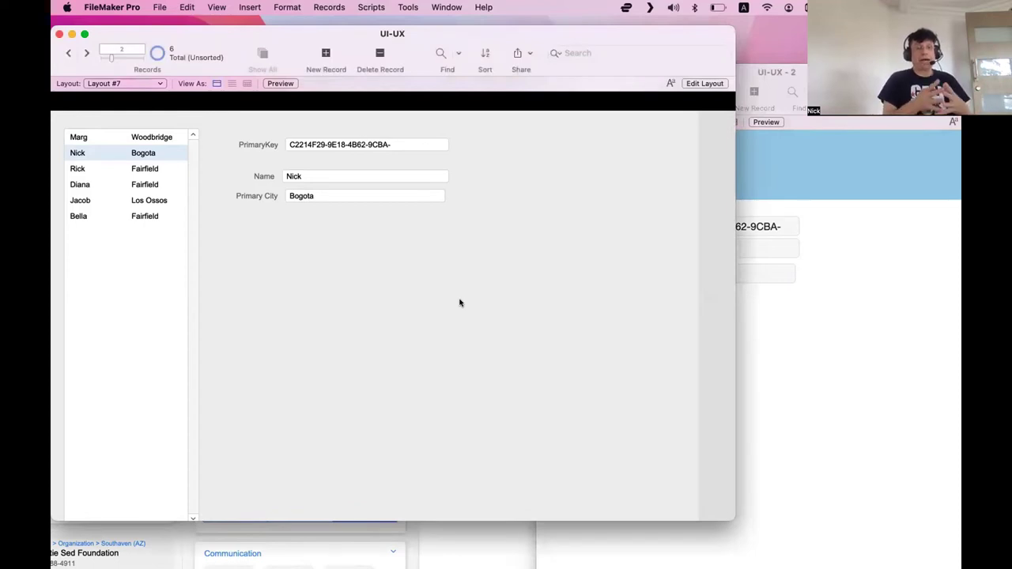
{"action": "left_click", "coordinate": [789, 325]}
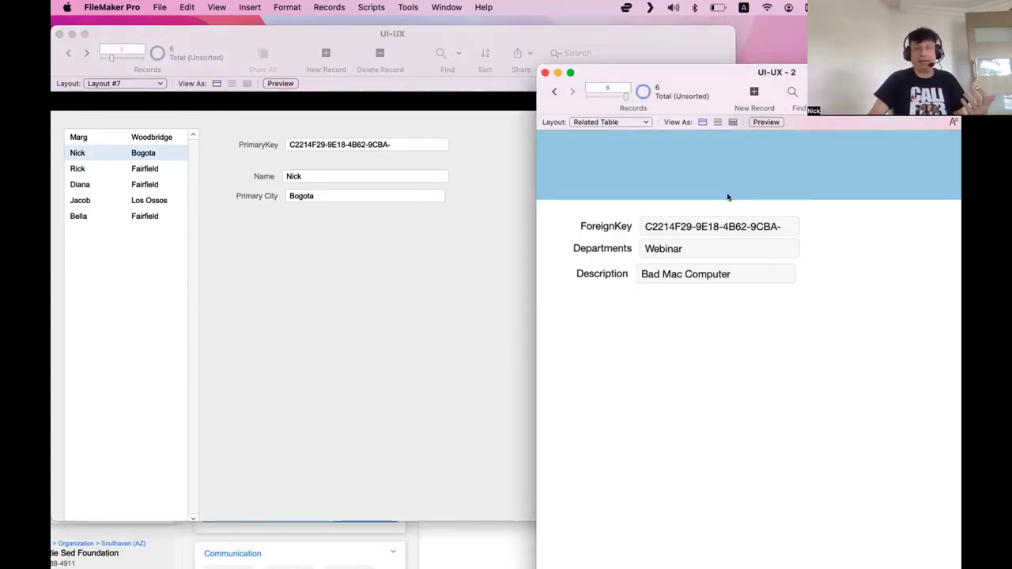
{"action": "left_click", "coordinate": [732, 121]}
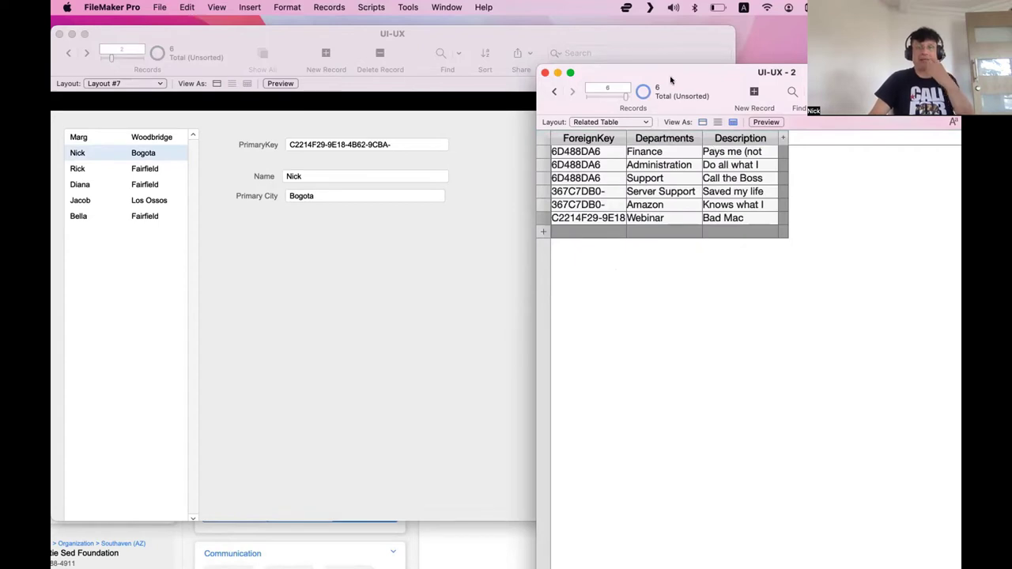
{"action": "left_click_drag", "start_coordinate": [678, 72], "coordinate": [421, 81]}
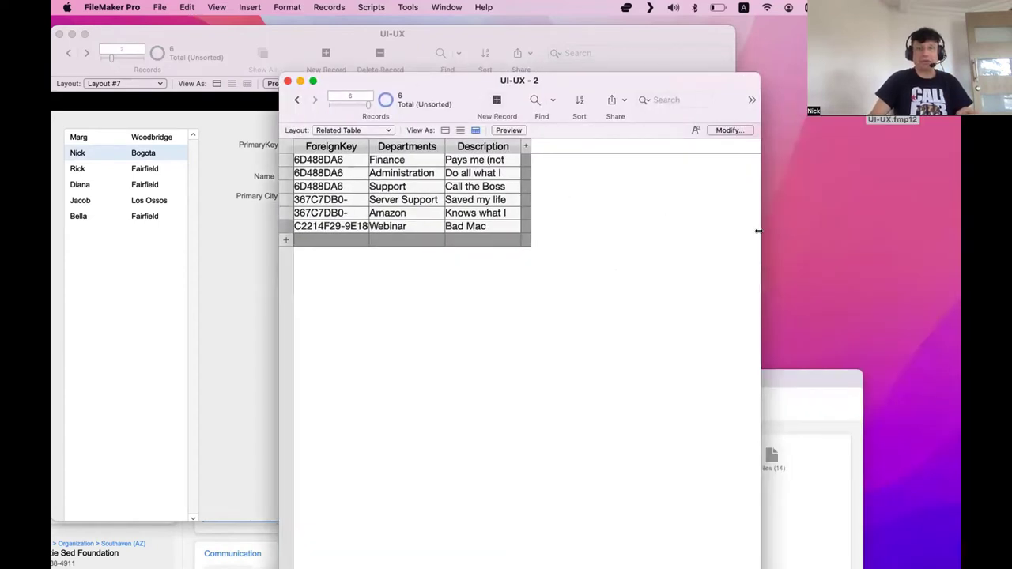
{"action": "left_click_drag", "start_coordinate": [758, 231], "coordinate": [908, 238]}
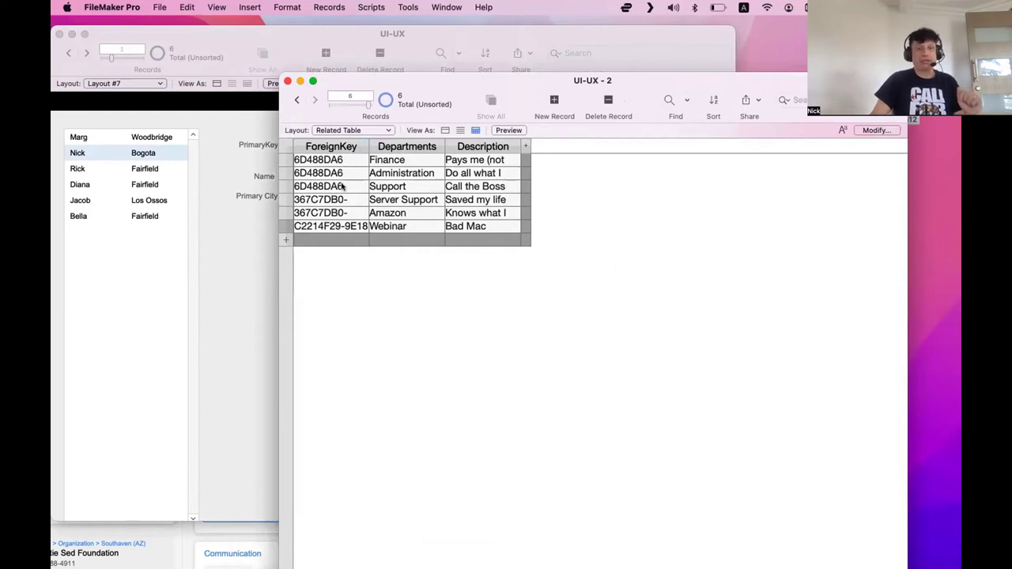
{"action": "left_click_drag", "start_coordinate": [378, 82], "coordinate": [714, 101]}
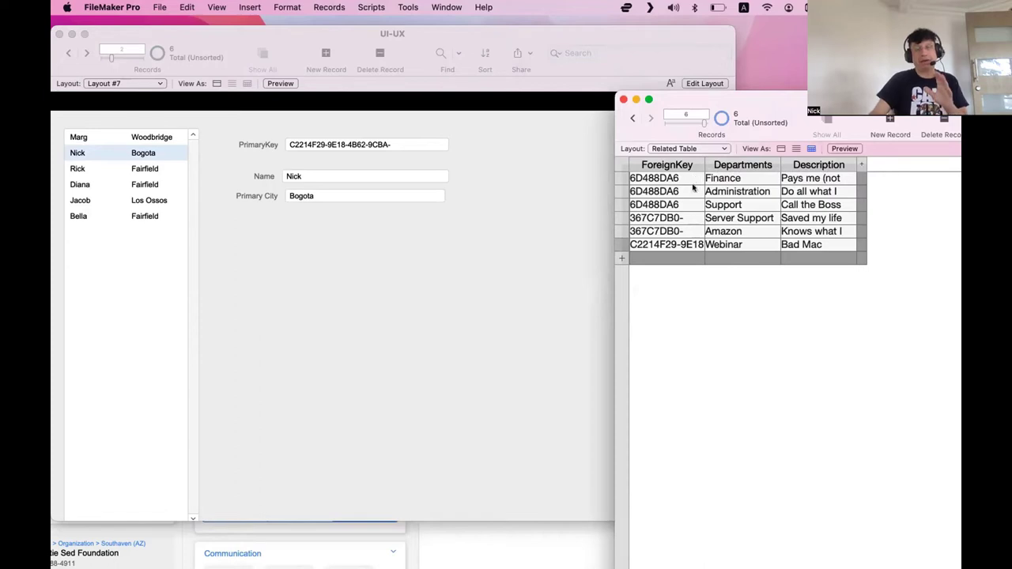
{"action": "left_click", "coordinate": [453, 281]}
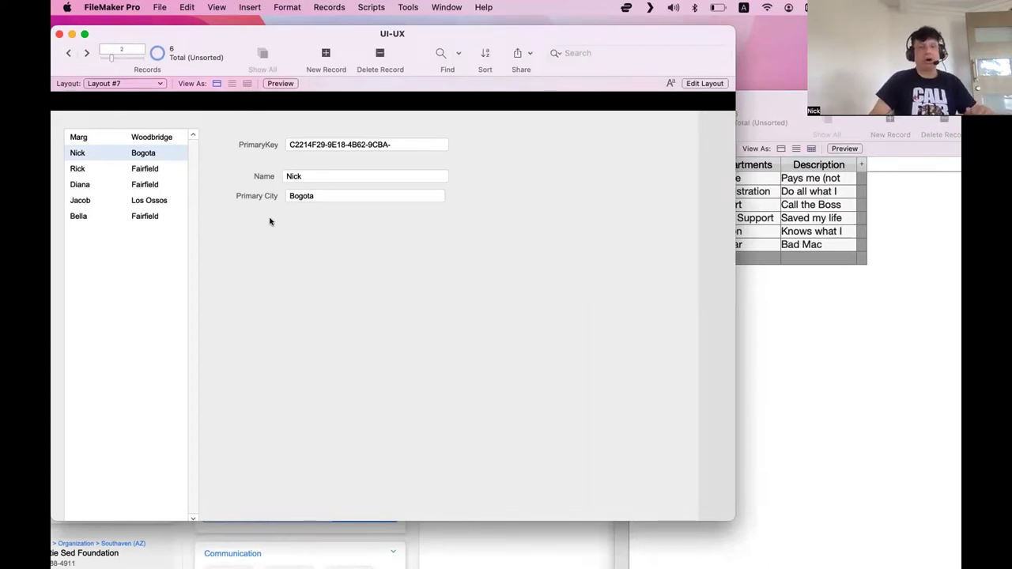
{"action": "left_click", "coordinate": [786, 327]}
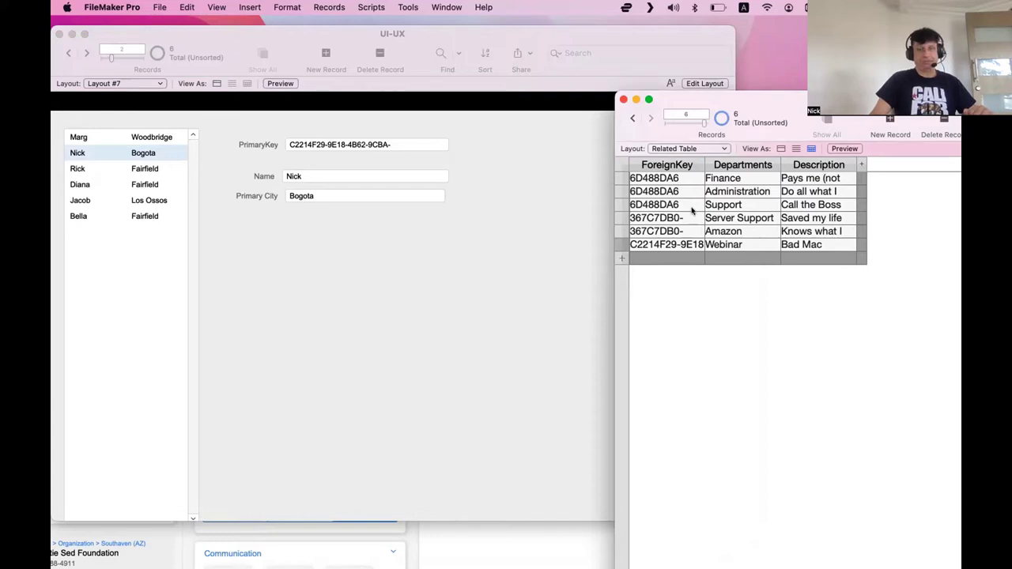
Step: Put Layout #7 of the main window into Layout mode and try to add a portal below the Primary City field
{"action": "left_click", "coordinate": [248, 319]}
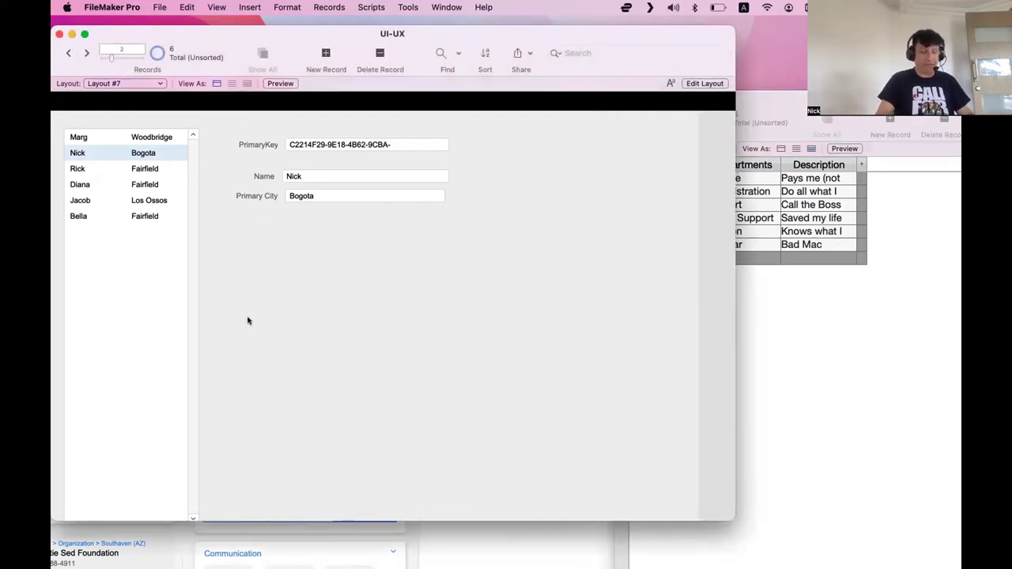
{"action": "key", "text": "super+l"}
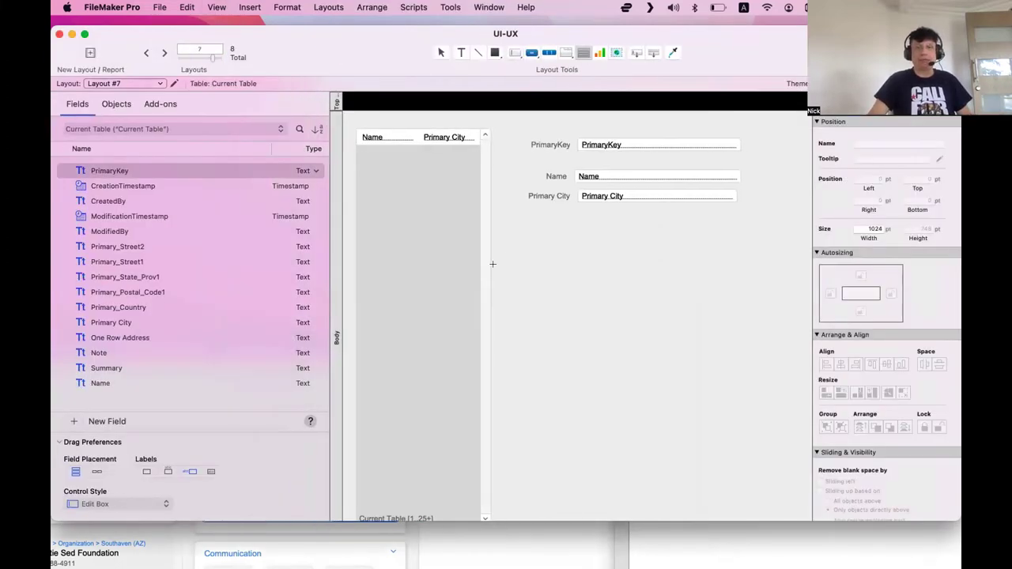
{"action": "left_click_drag", "start_coordinate": [517, 231], "coordinate": [687, 443]}
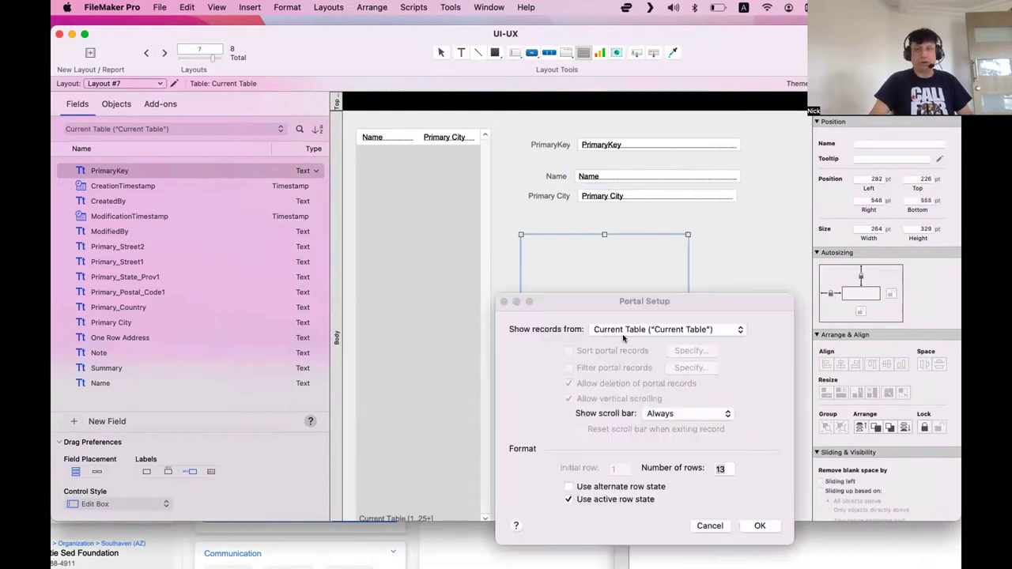
{"action": "key", "text": "Escape"}
Step: Relate Current Table's PrimaryKey to Related Table's ForeignKey in the relationships graph and save the database changes
{"action": "key", "text": "shift+super+d"}
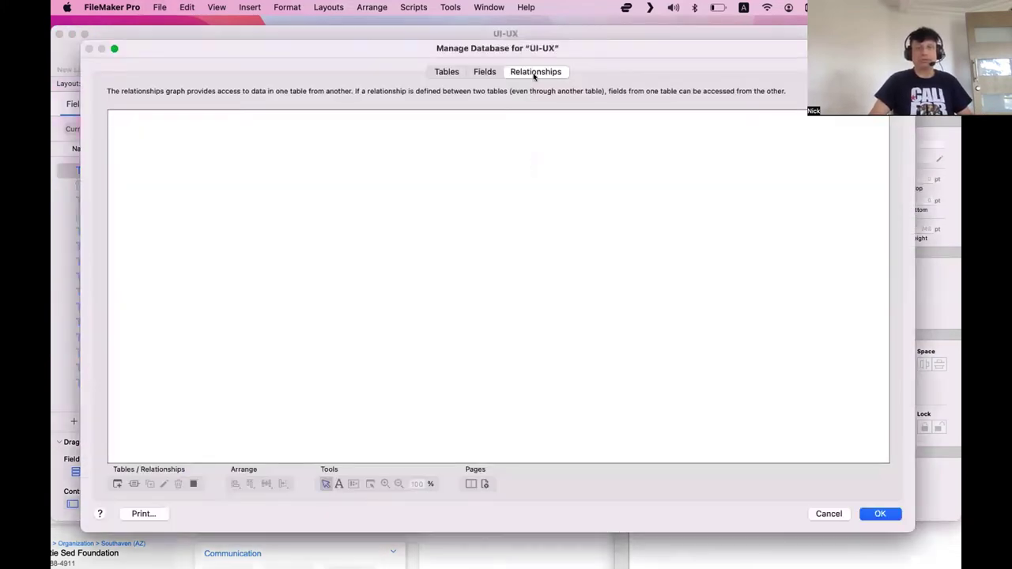
{"action": "left_click_drag", "start_coordinate": [157, 144], "coordinate": [242, 140]}
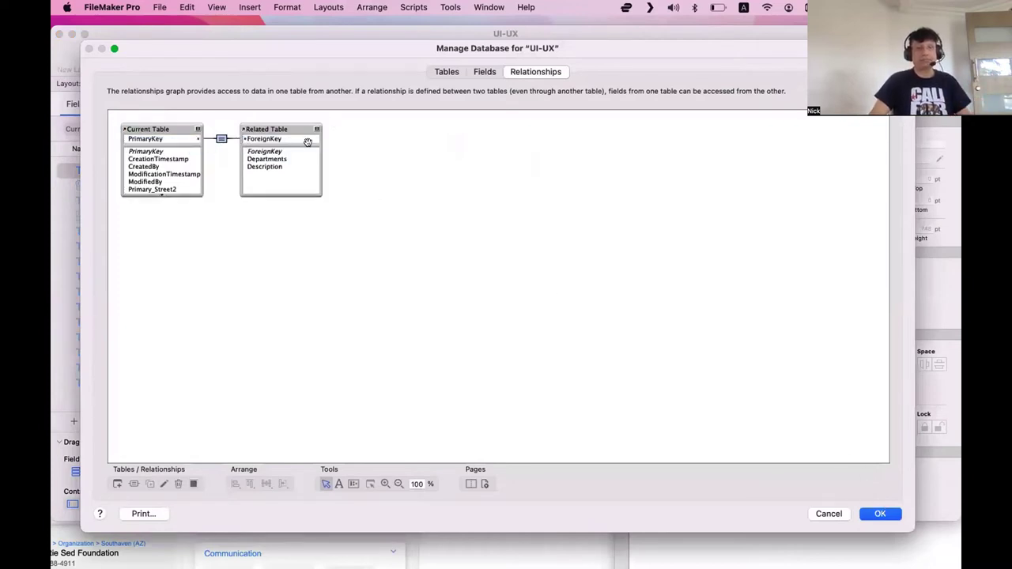
{"action": "left_click", "coordinate": [881, 514]}
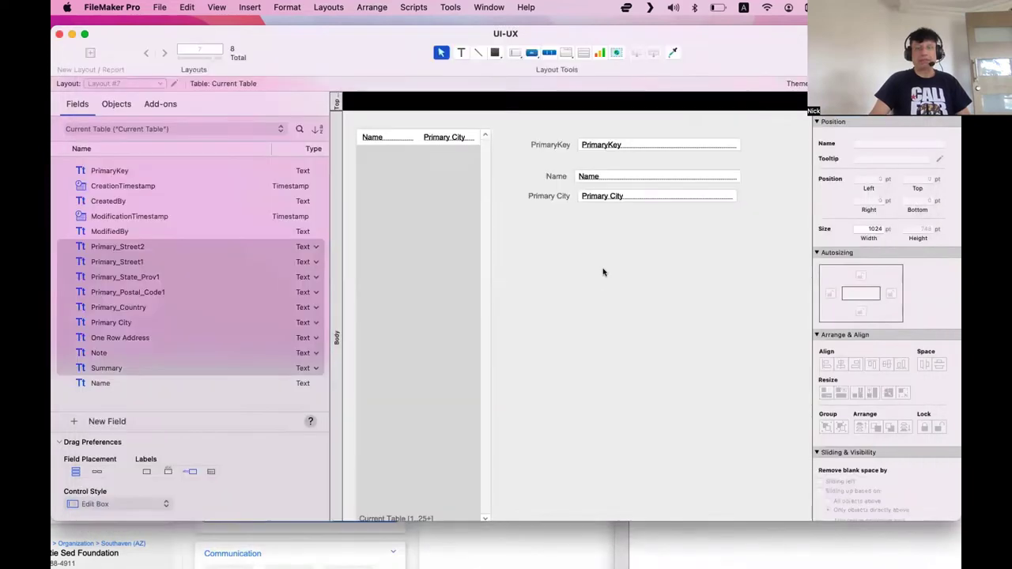
Step: Draw a portal about 226 pt wide and 364 pt high below the Primary City field, showing records from Related Table
{"action": "left_click", "coordinate": [584, 53]}
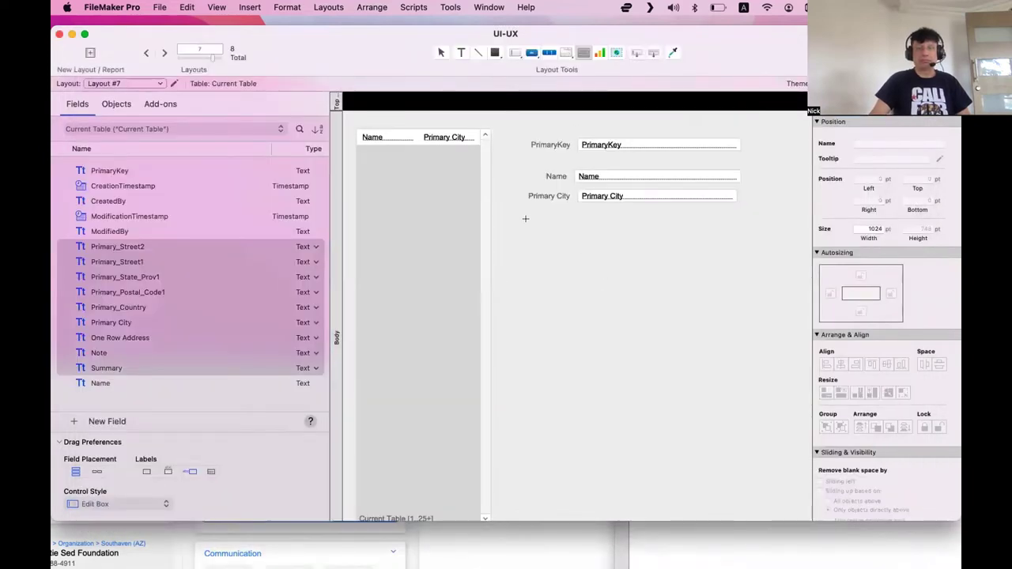
{"action": "left_click_drag", "start_coordinate": [525, 218], "coordinate": [673, 422]}
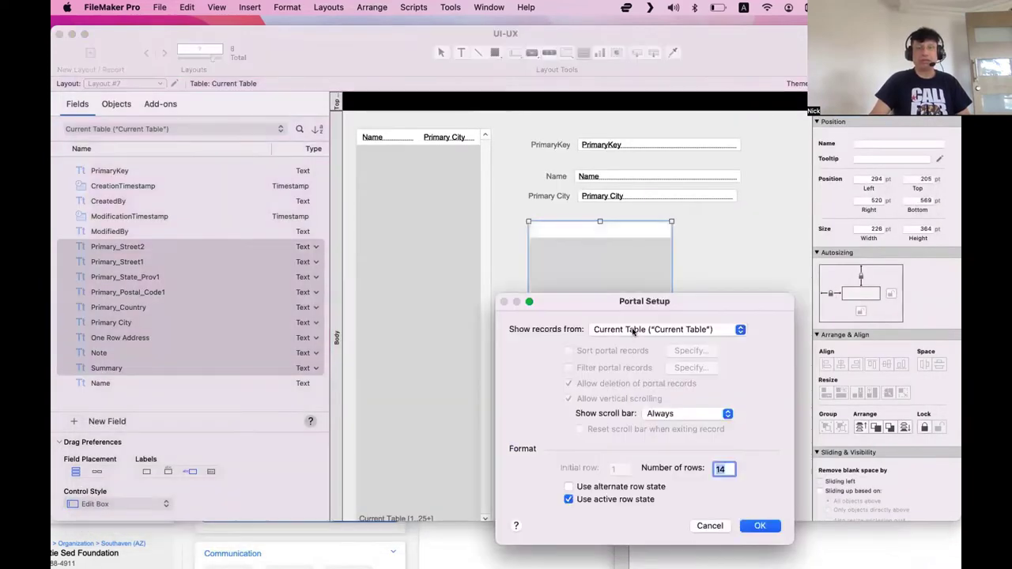
{"action": "left_click", "coordinate": [632, 333]}
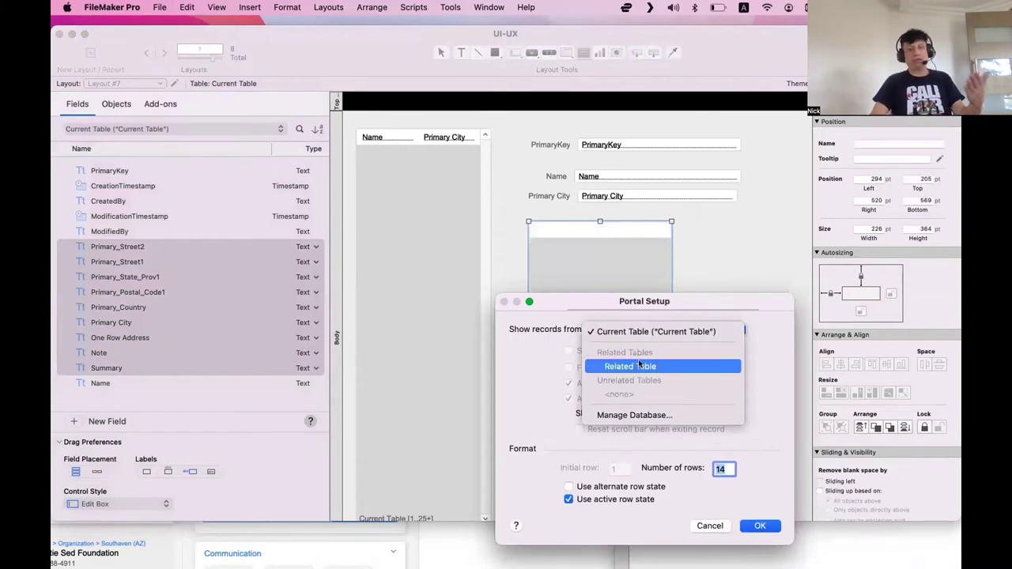
{"action": "left_click", "coordinate": [639, 365]}
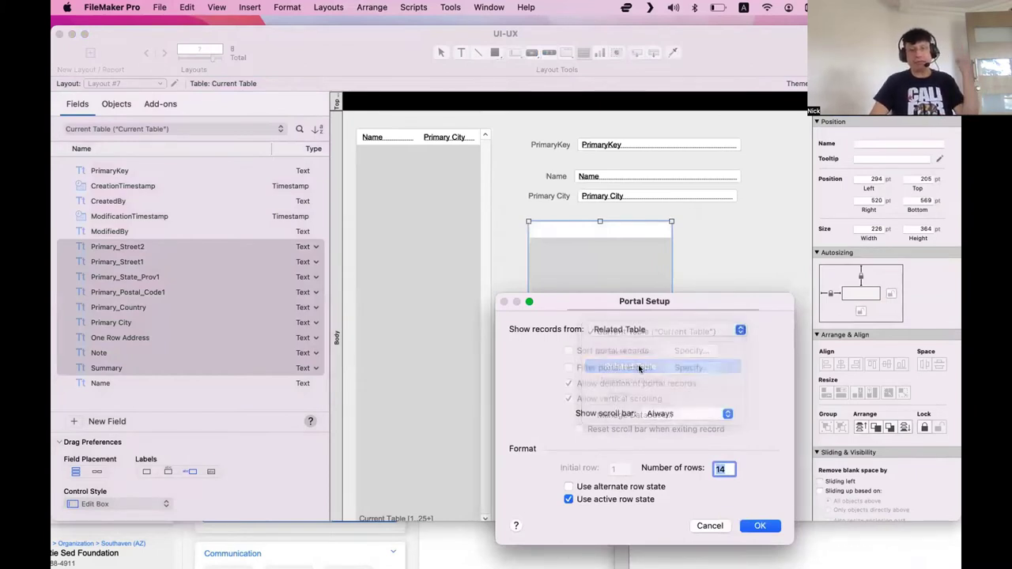
{"action": "left_click", "coordinate": [760, 526]}
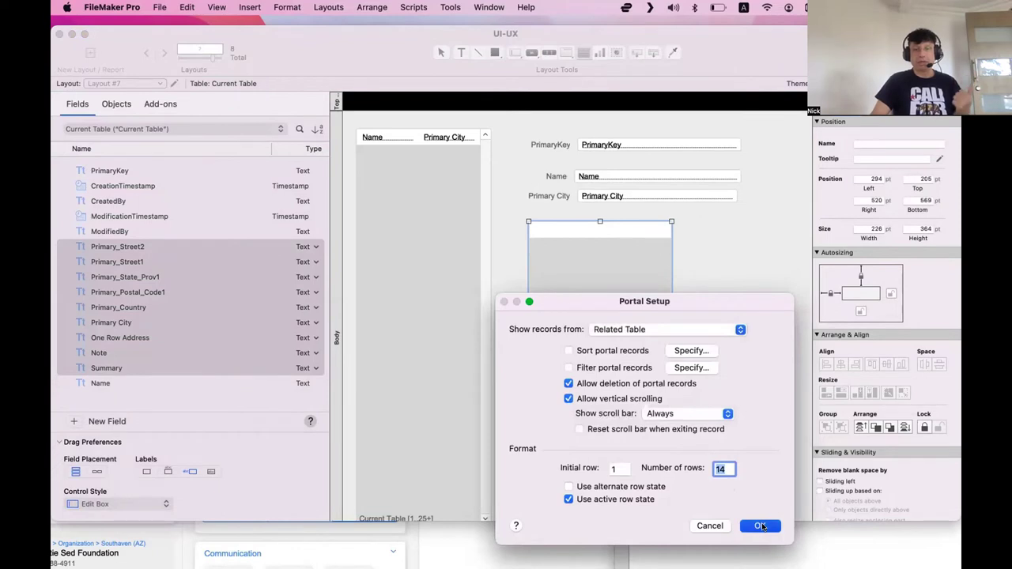
Step: Include only the Departments field in the portal and shift the portal slightly left and down on the layout
{"action": "double_click", "coordinate": [390, 183]}
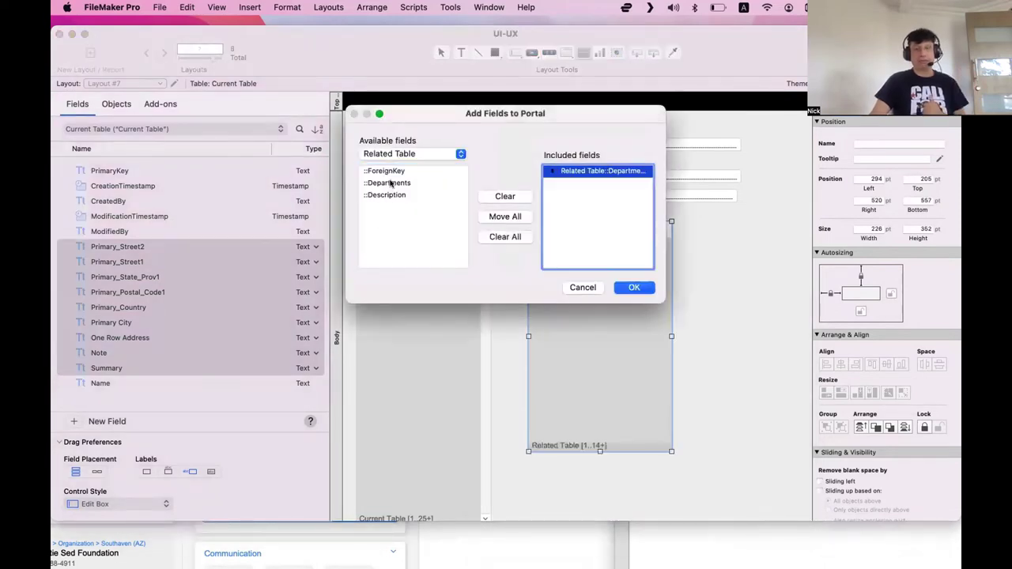
{"action": "left_click", "coordinate": [634, 288]}
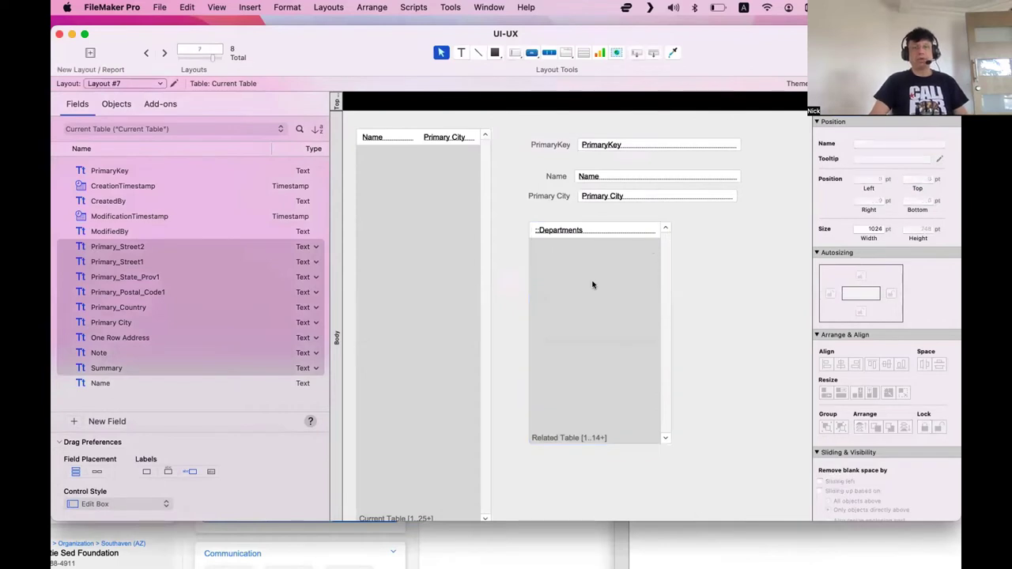
{"action": "left_click_drag", "start_coordinate": [592, 282], "coordinate": [583, 289]}
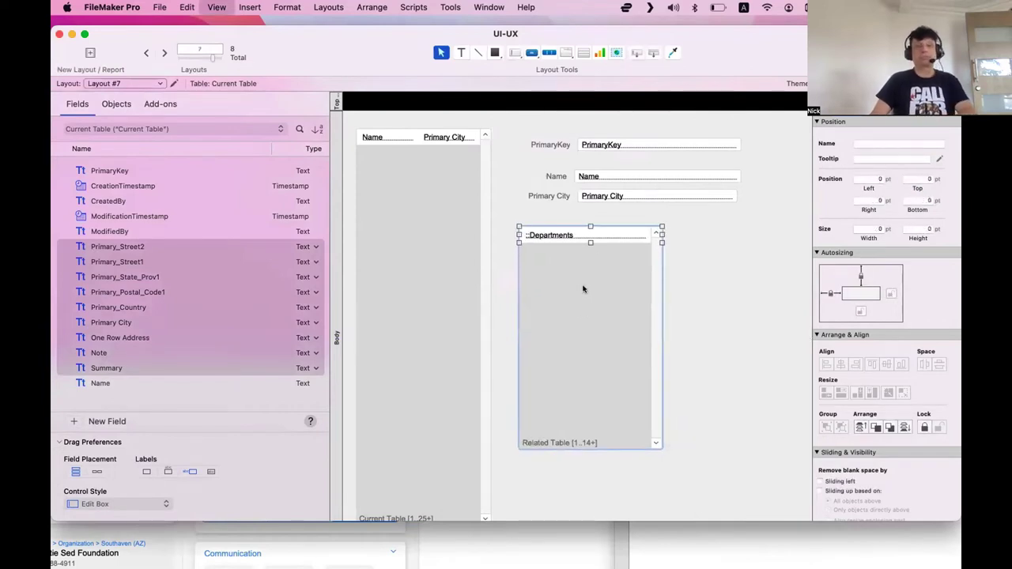
Step: Return to Browse mode and check the portal's departments for the fourth and fifth people in the list
{"action": "key", "text": "super+b"}
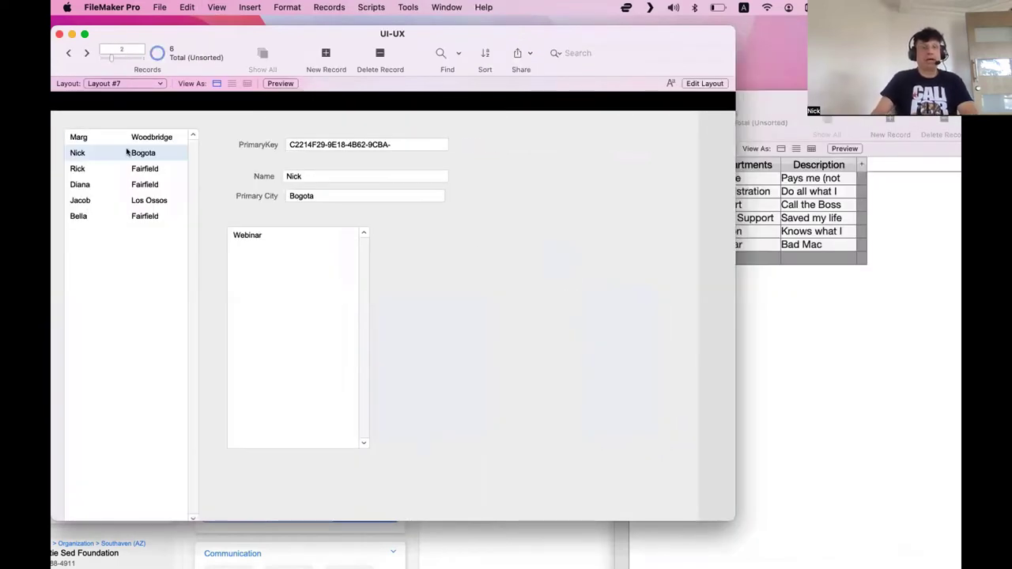
{"action": "left_click", "coordinate": [146, 186]}
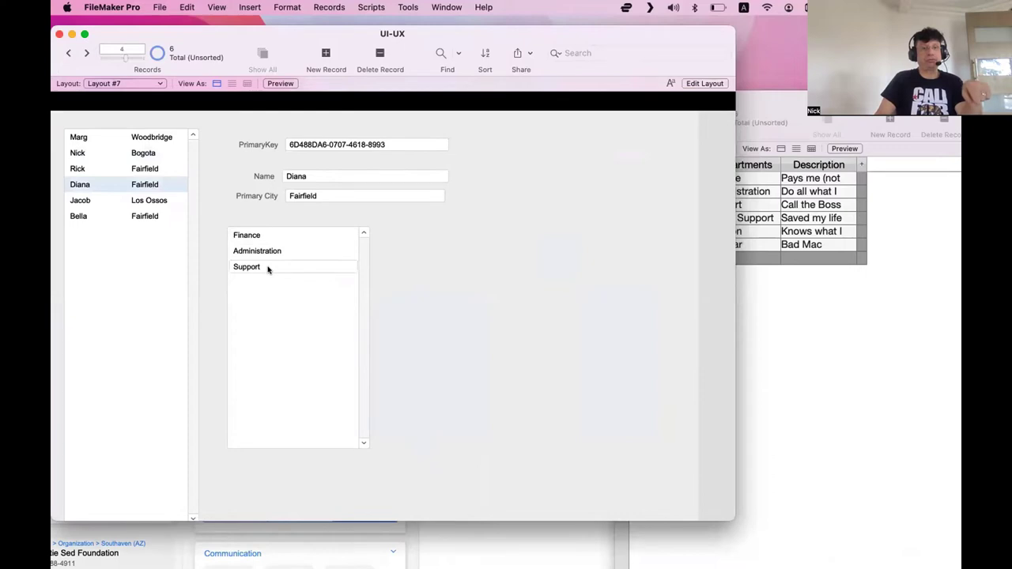
{"action": "left_click", "coordinate": [164, 202]}
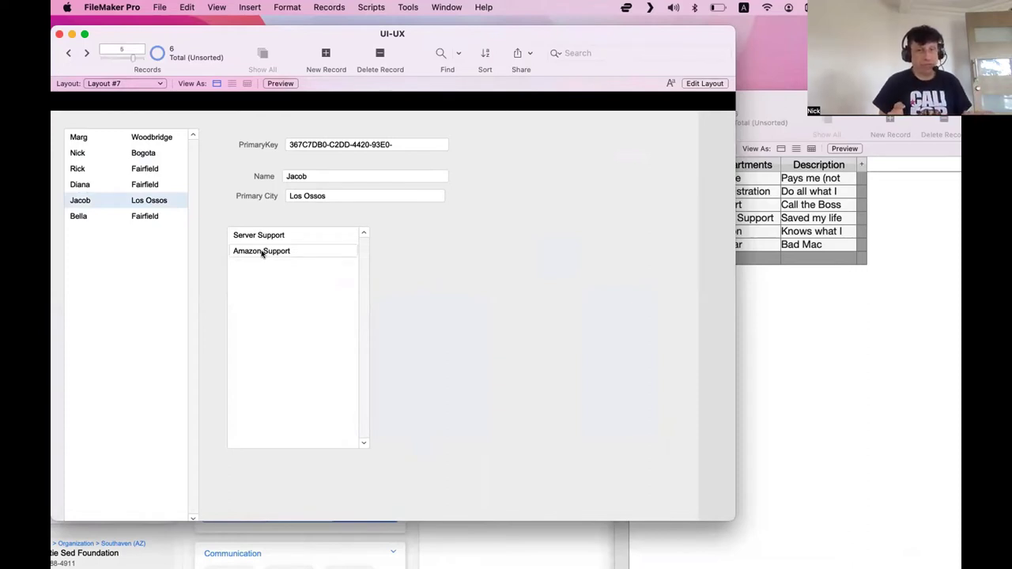
Step: Edit the PrimaryKey–ForeignKey relationship to allow creation of records in Related Table, and save the database changes
{"action": "key", "text": "super+shift+d"}
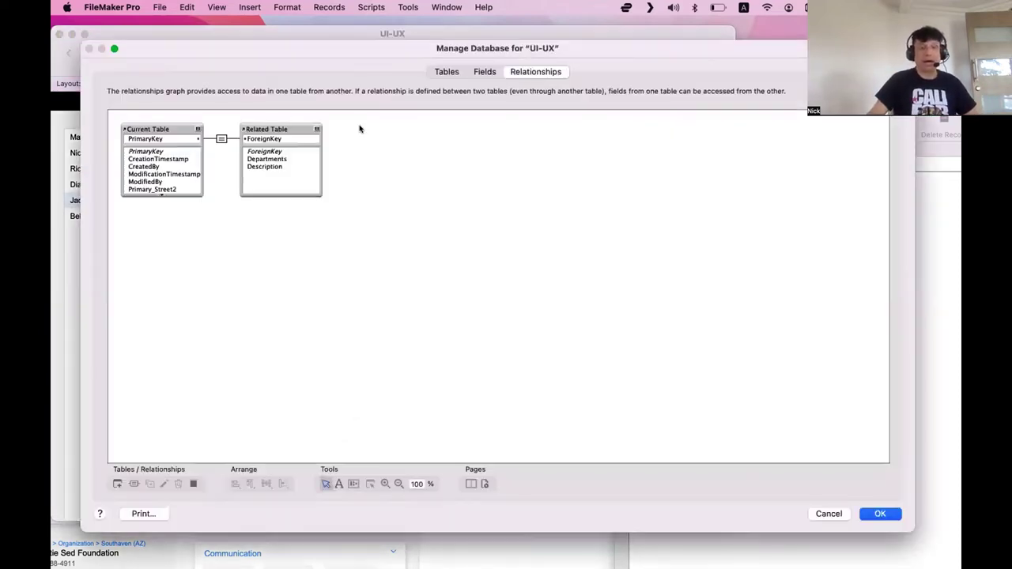
{"action": "double_click", "coordinate": [222, 138]}
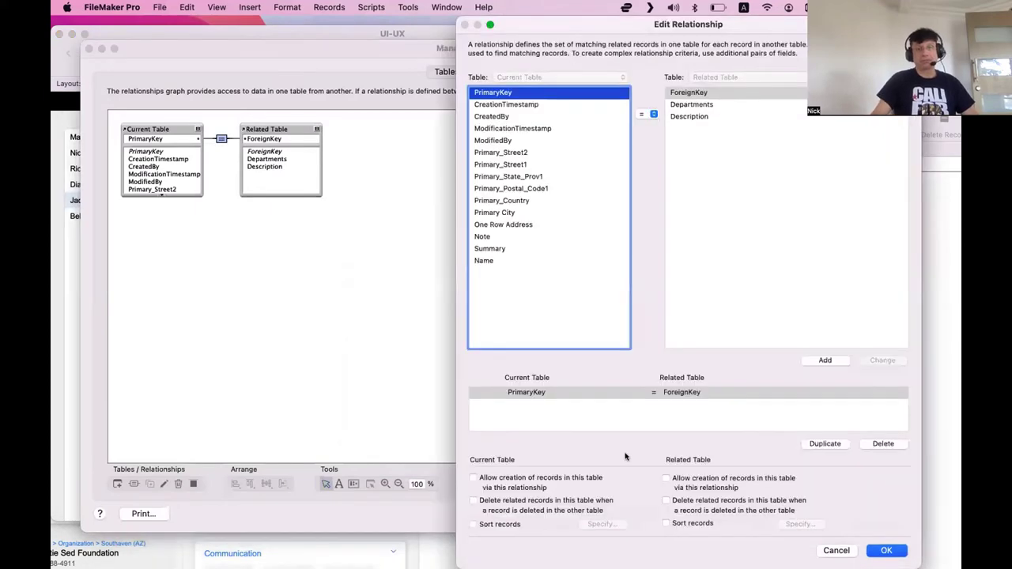
{"action": "left_click", "coordinate": [667, 478]}
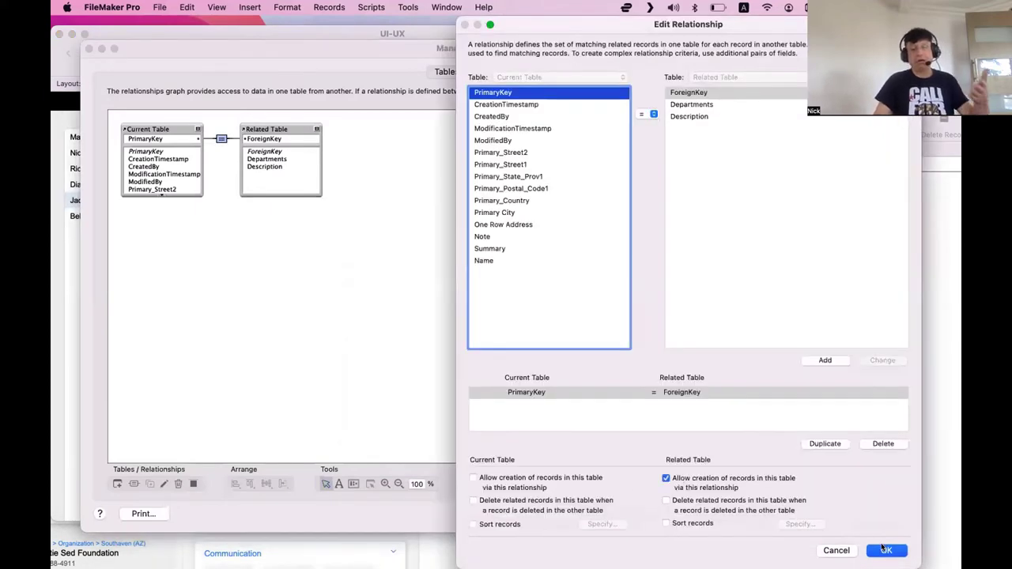
{"action": "left_click", "coordinate": [885, 550]}
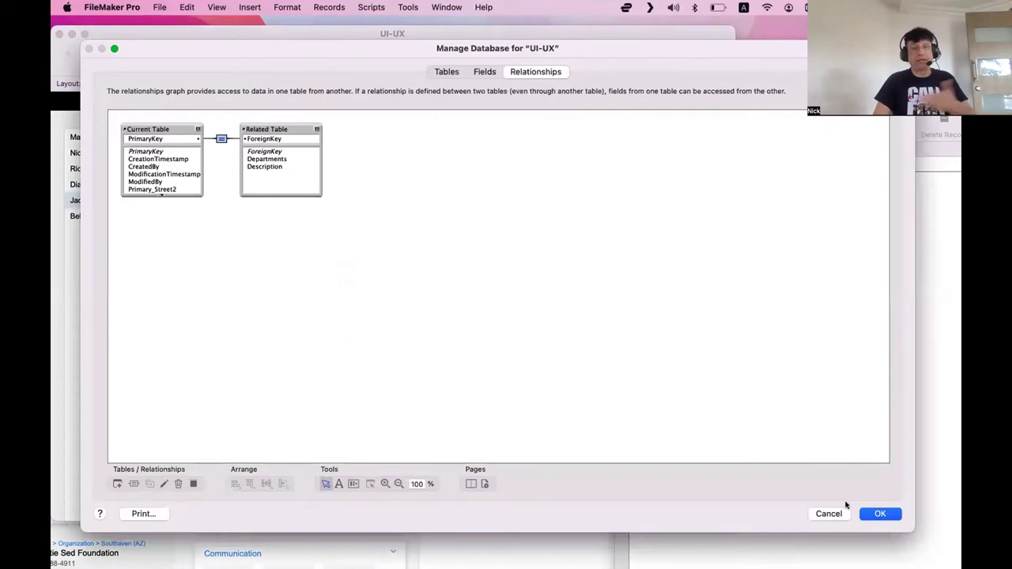
{"action": "left_click", "coordinate": [874, 514]}
Step: Add the department "Developer" through the portal for the person in Bogota, and check the new row in the Related Table window
{"action": "left_click", "coordinate": [289, 267]}
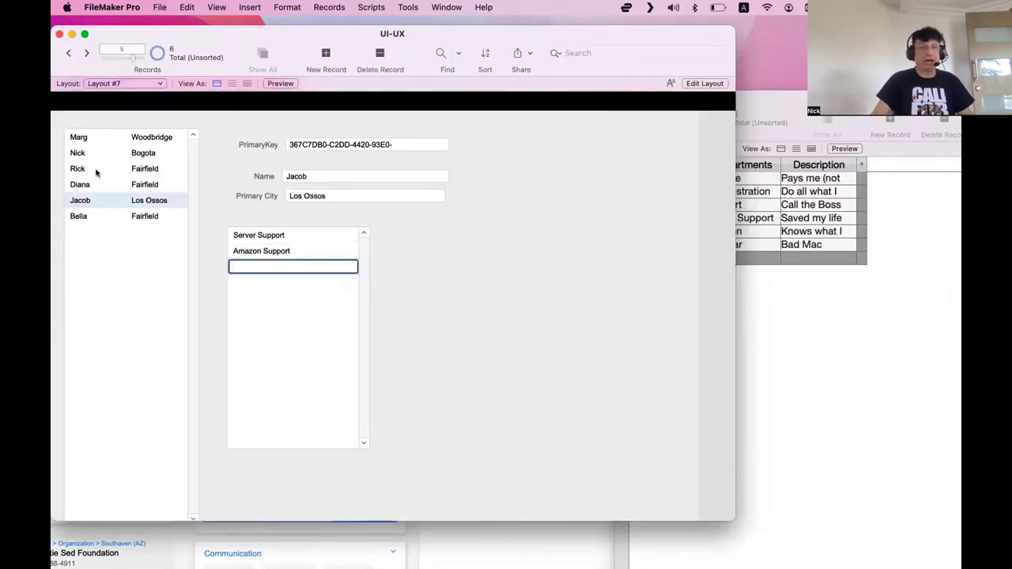
{"action": "left_click", "coordinate": [100, 157]}
{"action": "left_click", "coordinate": [285, 259]}
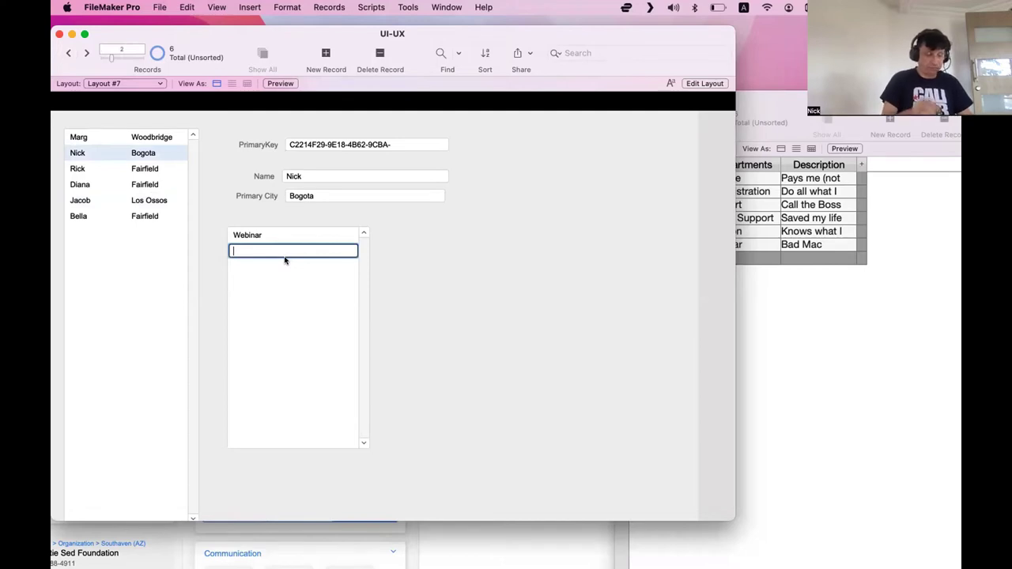
{"action": "type", "text": "Devel"}
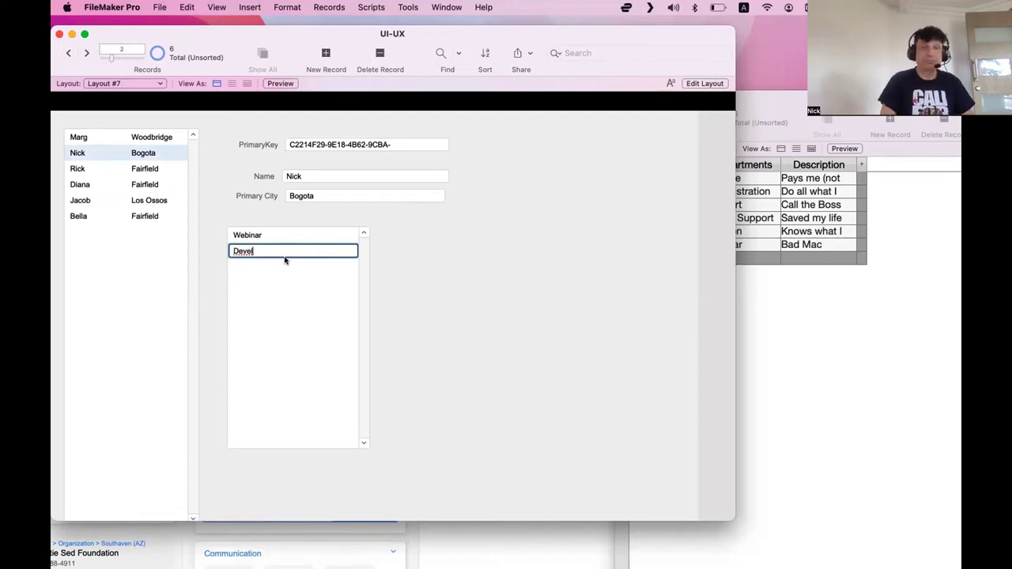
{"action": "type", "text": "oper"}
{"action": "left_click", "coordinate": [416, 248]}
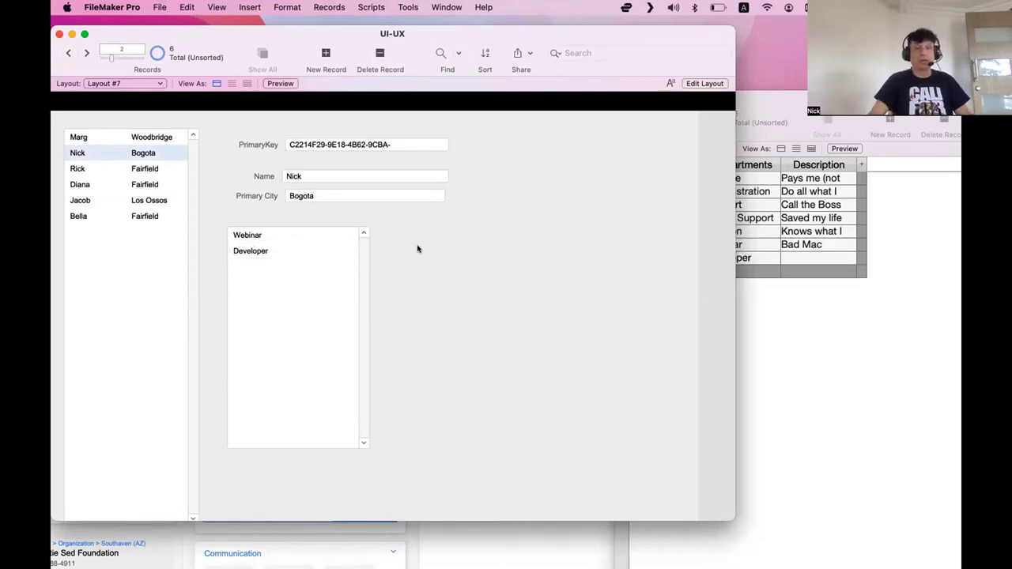
{"action": "left_click", "coordinate": [839, 372]}
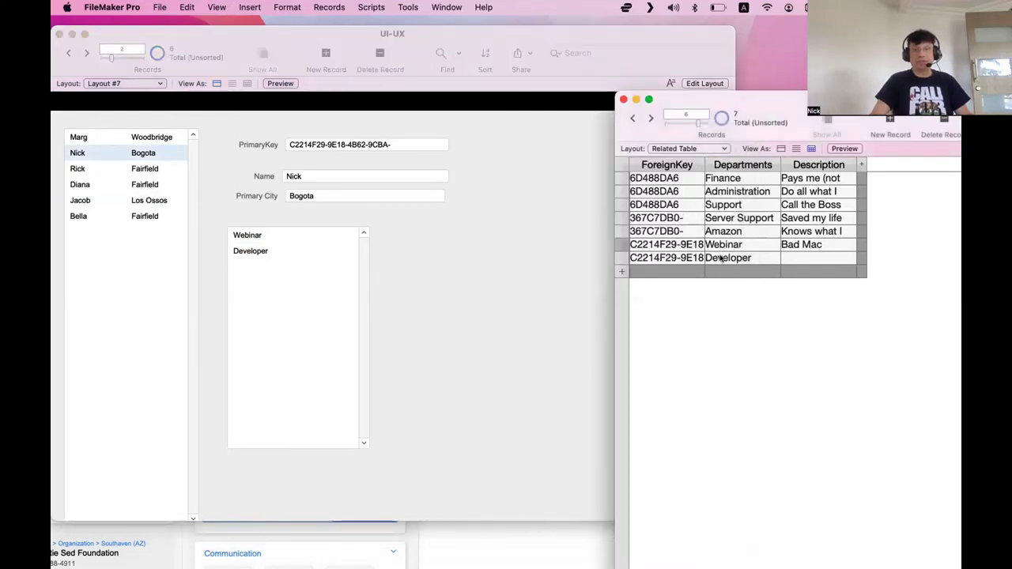
Step: Compare the portal's departments for all six people in the list
{"action": "left_click", "coordinate": [445, 286]}
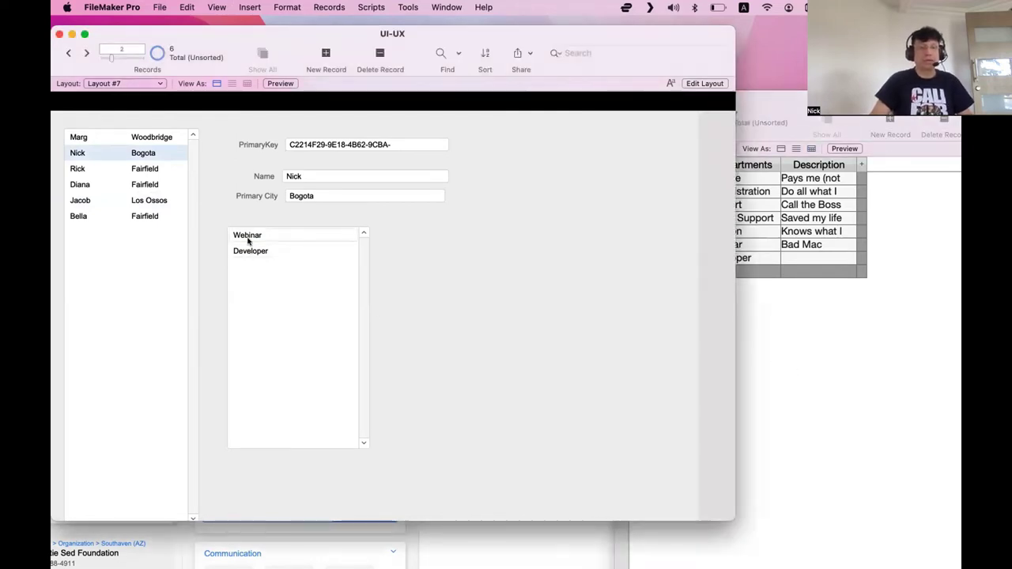
{"action": "left_click", "coordinate": [149, 140]}
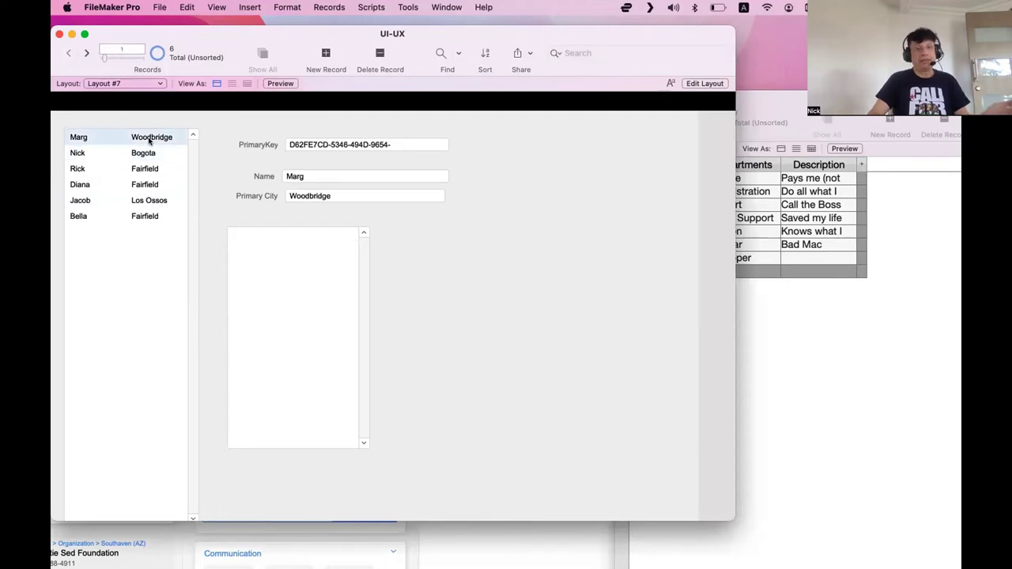
{"action": "left_click", "coordinate": [148, 153]}
{"action": "left_click", "coordinate": [146, 169]}
{"action": "left_click", "coordinate": [146, 185]}
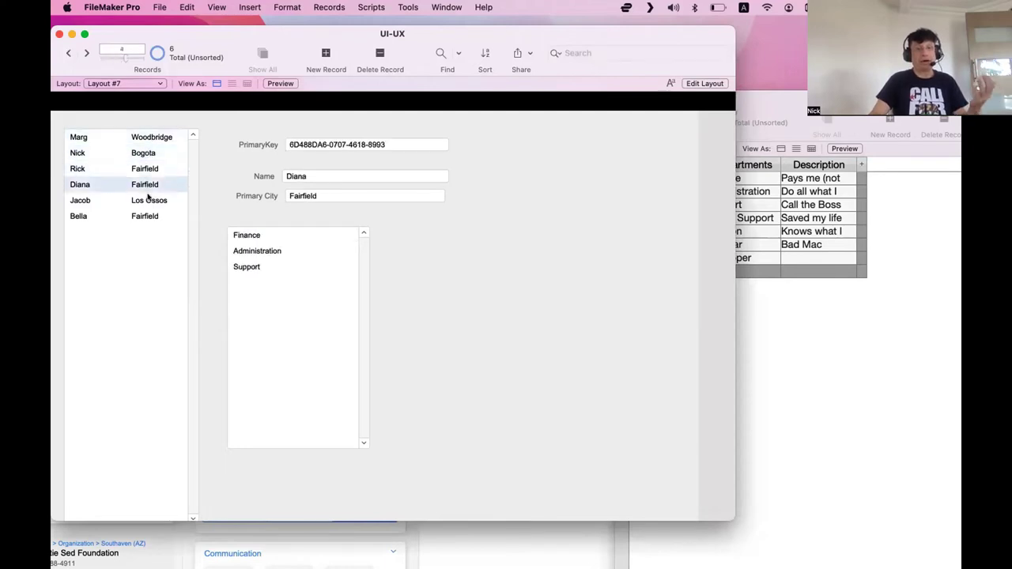
{"action": "left_click", "coordinate": [148, 202]}
{"action": "left_click", "coordinate": [146, 217]}
{"action": "left_click", "coordinate": [146, 201]}
{"action": "left_click", "coordinate": [146, 185]}
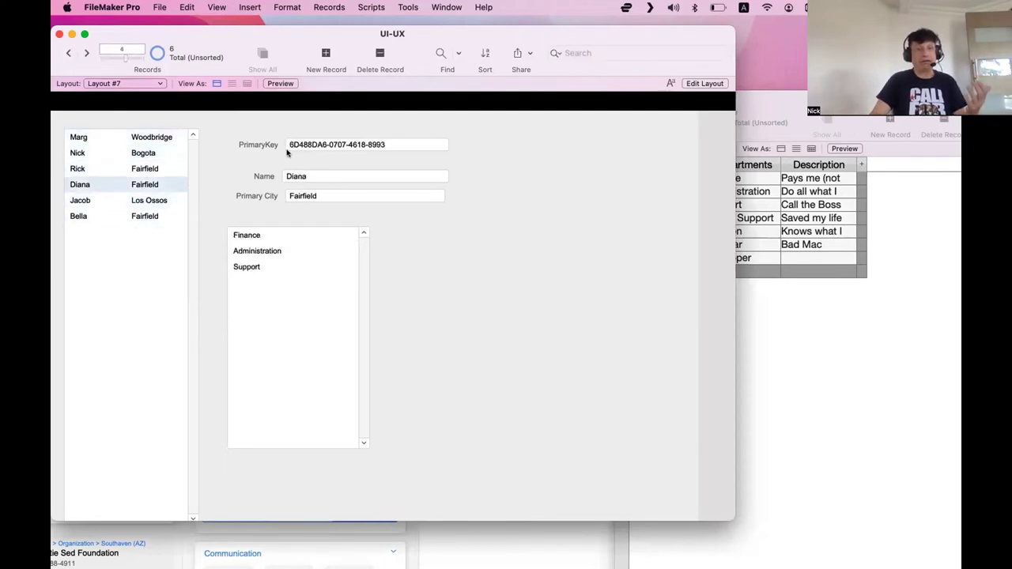
Step: View the full PrimaryKey of the fourth person and compare the portal's departments for the neighbouring people
{"action": "left_click", "coordinate": [291, 147]}
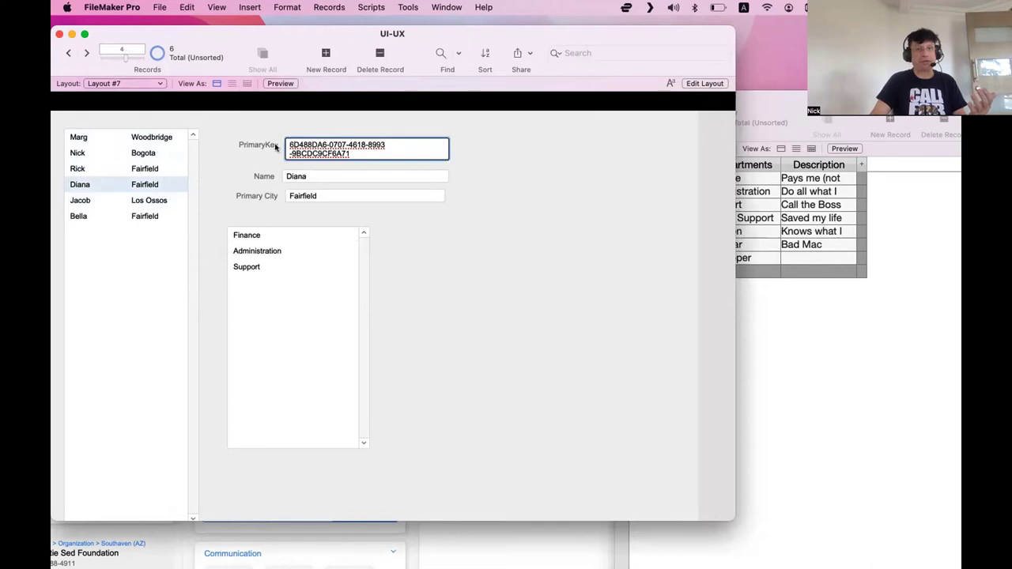
{"action": "left_click", "coordinate": [150, 202]}
{"action": "left_click", "coordinate": [151, 202]}
{"action": "left_click", "coordinate": [145, 169]}
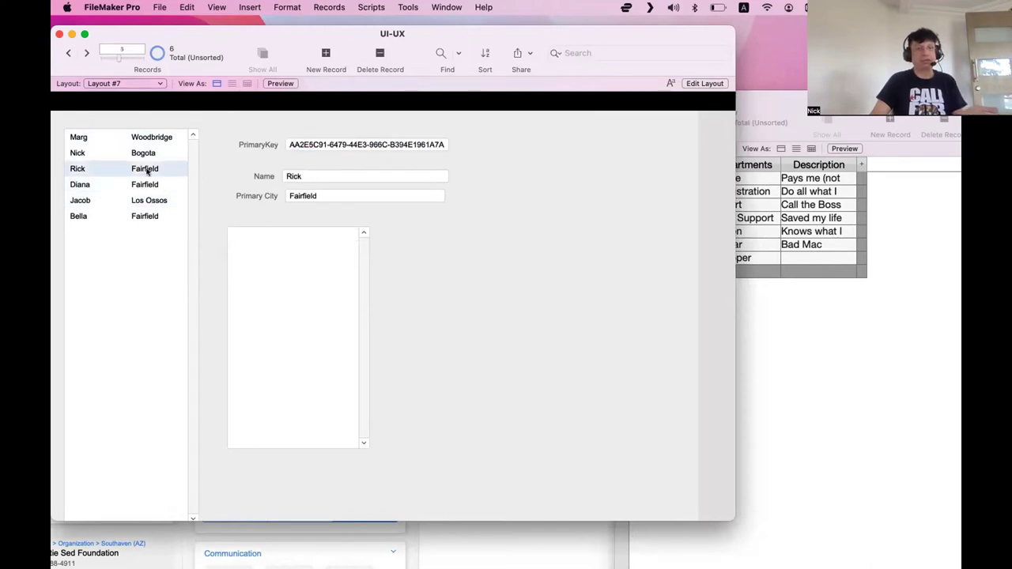
{"action": "left_click", "coordinate": [147, 186]}
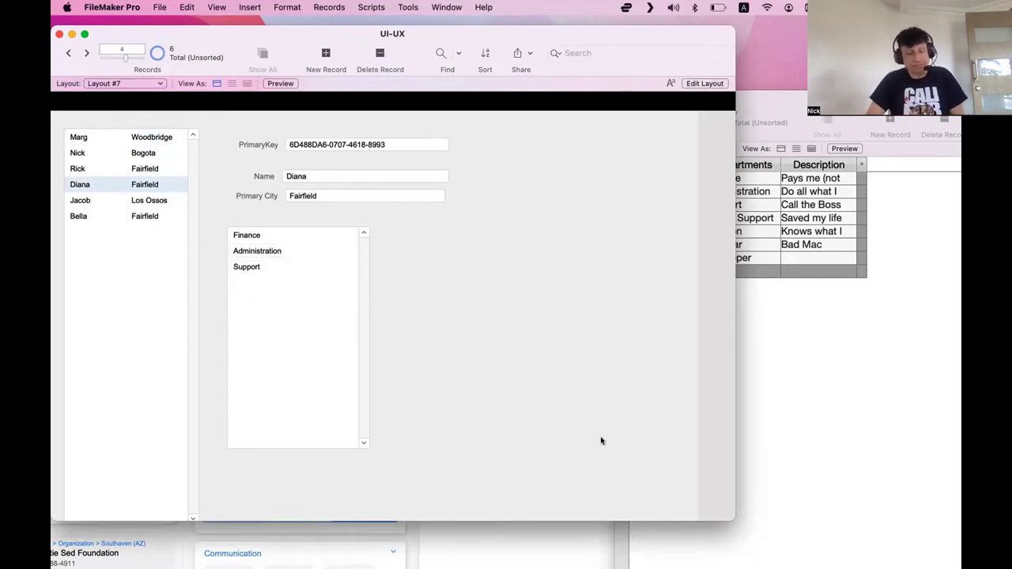
Step: Switch to Layout mode and widen the Departments portal to 237 pt
{"action": "key", "text": "super+l"}
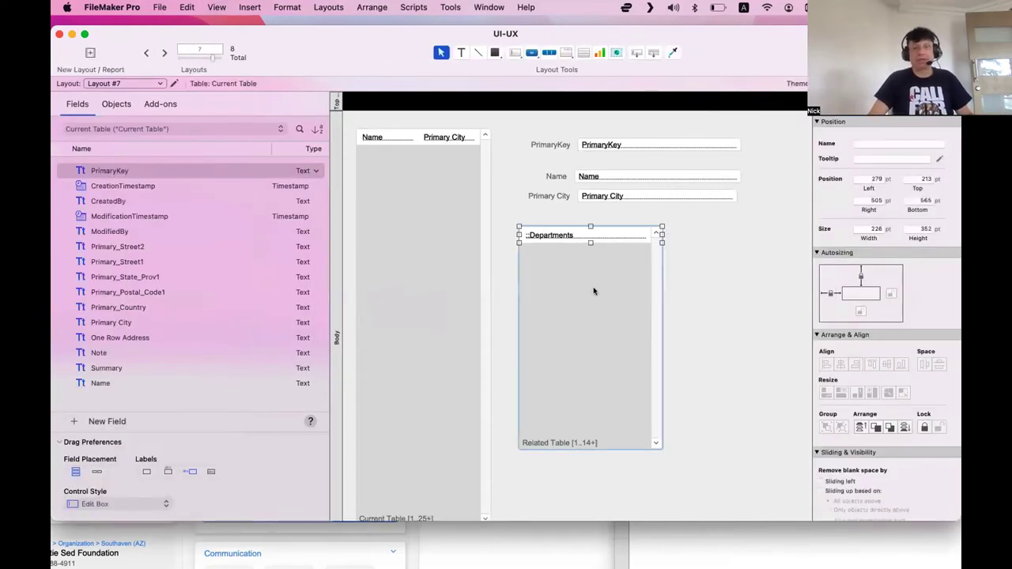
{"action": "scroll", "coordinate": [554, 301], "scroll_direction": "right", "scroll_amount": 3}
{"action": "left_click", "coordinate": [529, 305]}
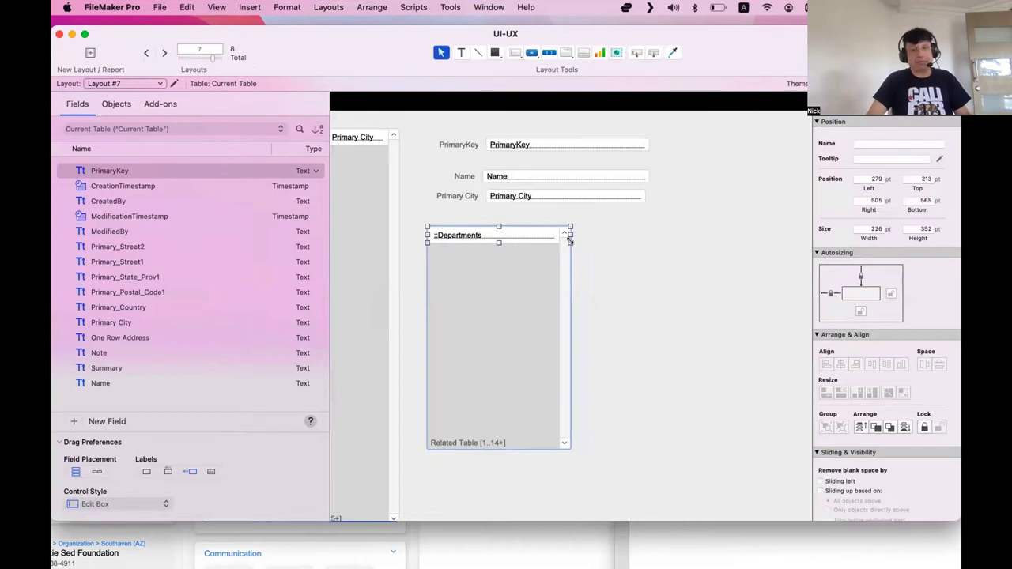
{"action": "left_click_drag", "start_coordinate": [568, 234], "coordinate": [585, 251]}
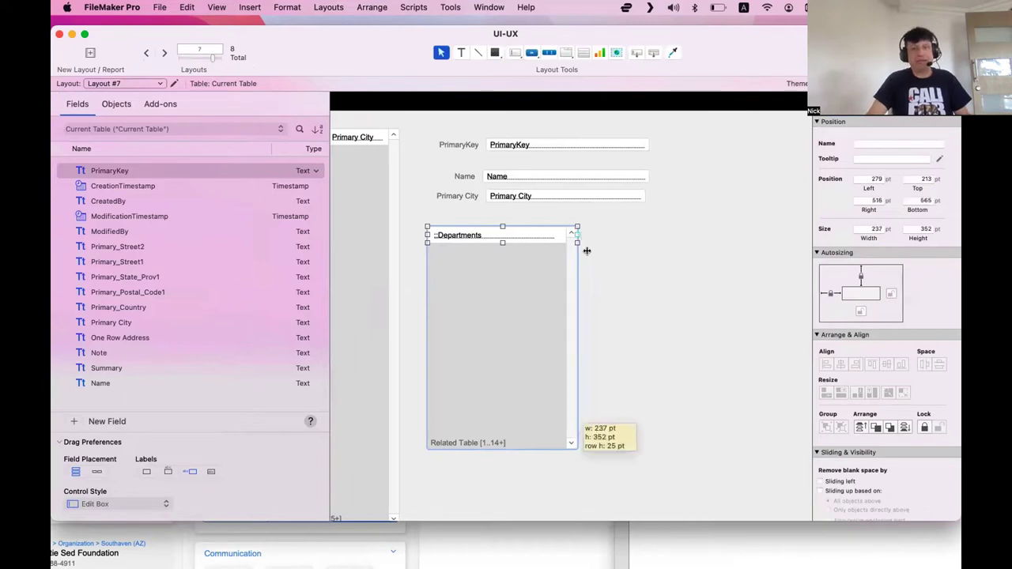
{"action": "left_click", "coordinate": [554, 331]}
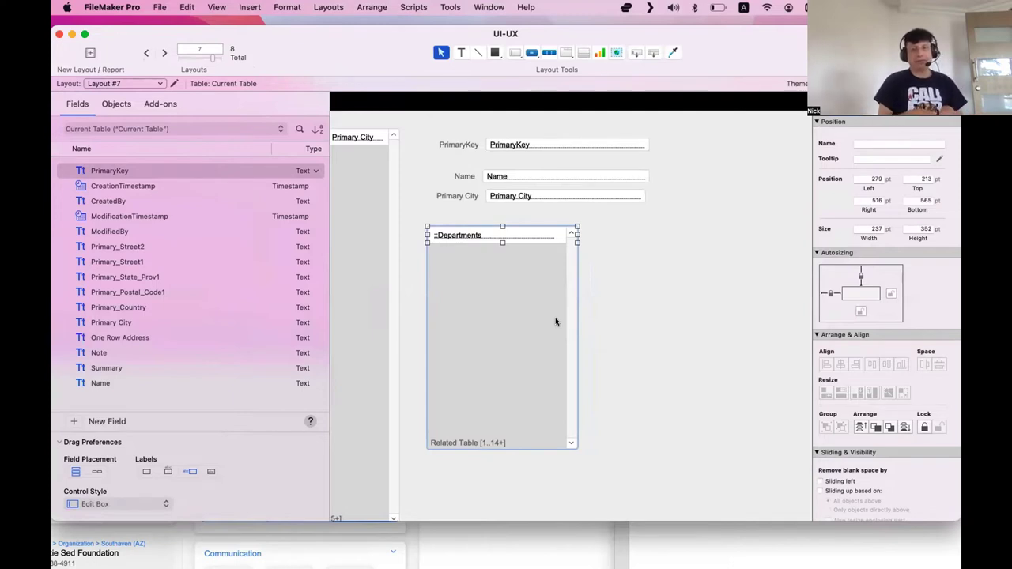
Step: Add a text field named "g_Selected Department" to Current Table in the database definition
{"action": "key", "text": "super+shift+d"}
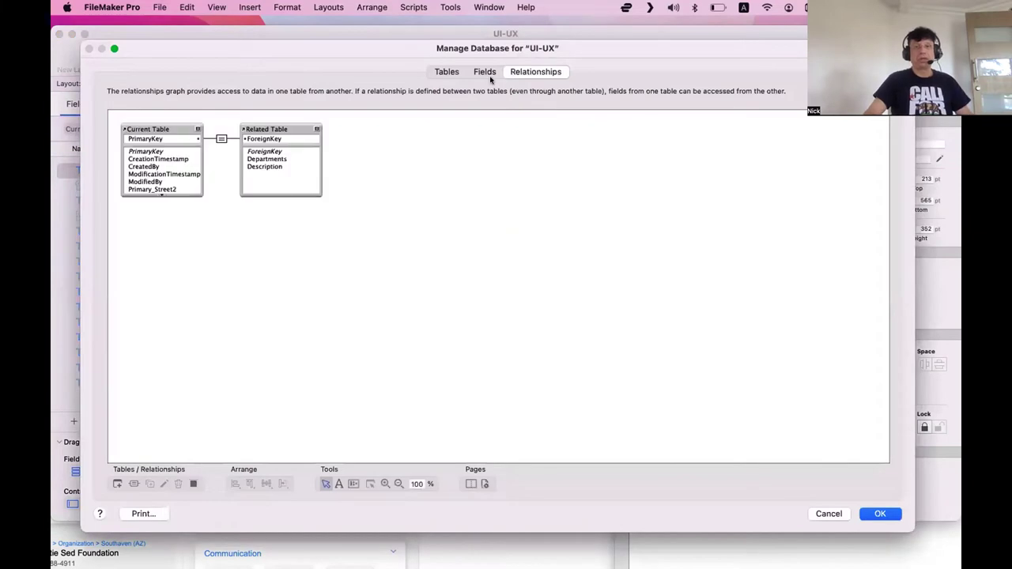
{"action": "left_click", "coordinate": [487, 75]}
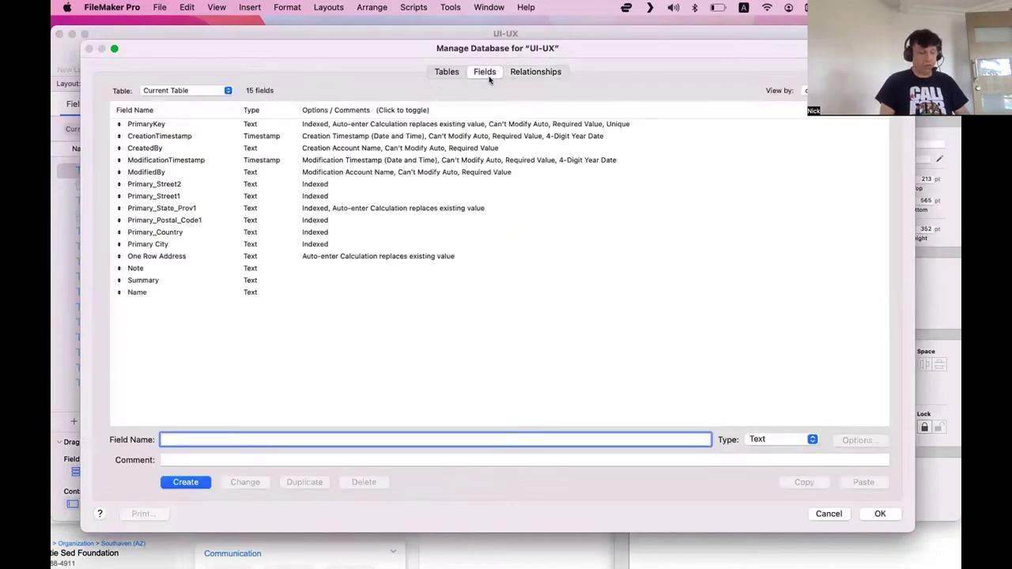
{"action": "type", "text": "g"}
{"action": "key", "text": "BackSpace"}
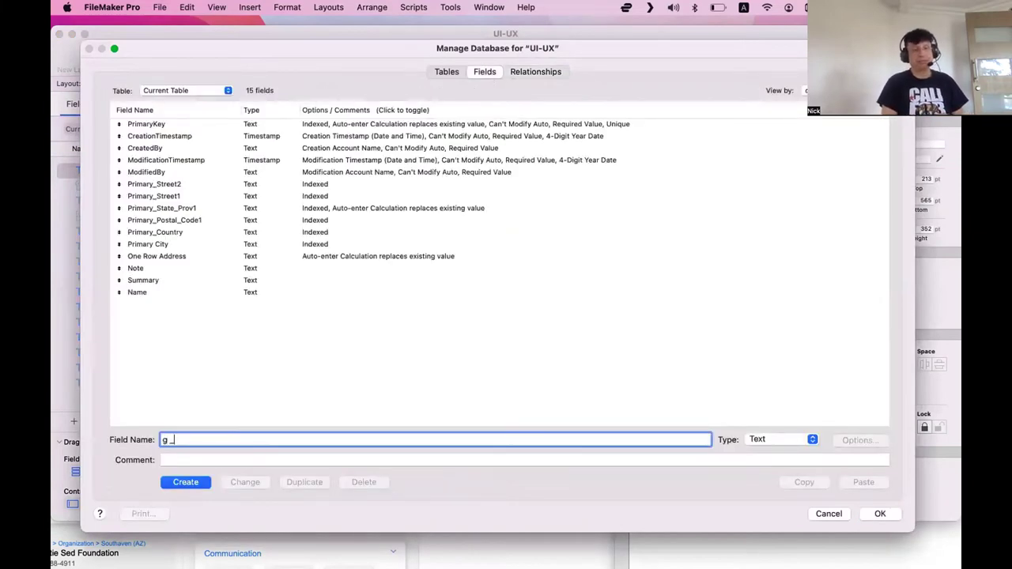
{"action": "type", "text": "-Department"}
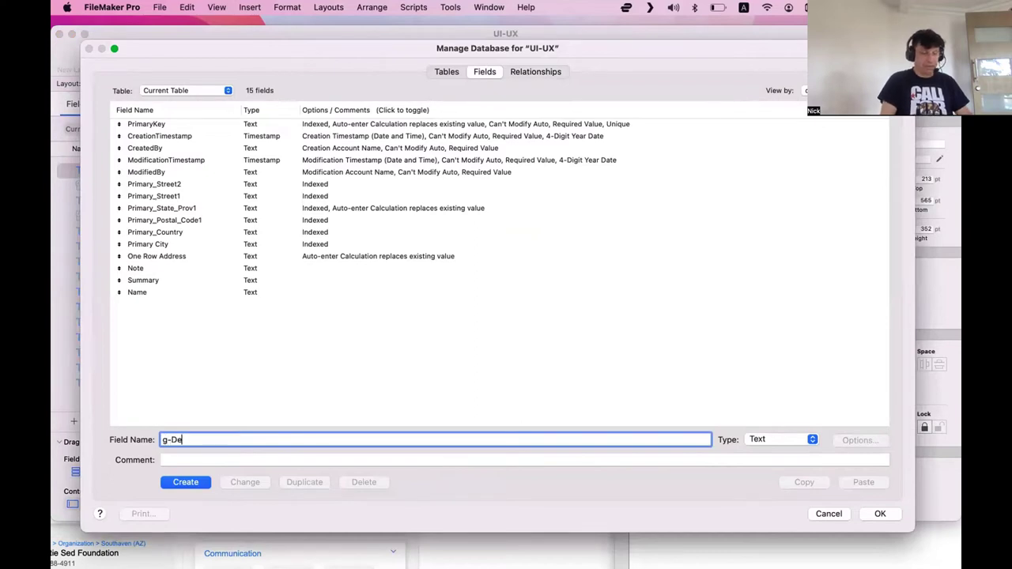
{"action": "key", "text": "Left"}
{"action": "key", "text": "Left"}
{"action": "key", "text": "Left"}
{"action": "key", "text": "Left"}
{"action": "key", "text": "Left"}
{"action": "key", "text": "Left"}
{"action": "key", "text": "Left"}
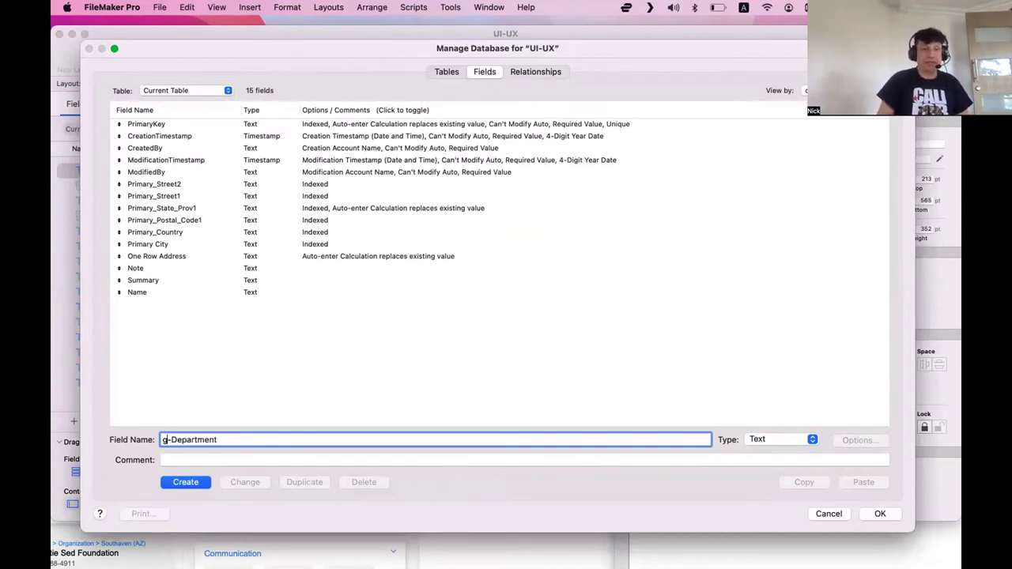
{"action": "key", "text": "Delete"}
{"action": "type", "text": "_"}
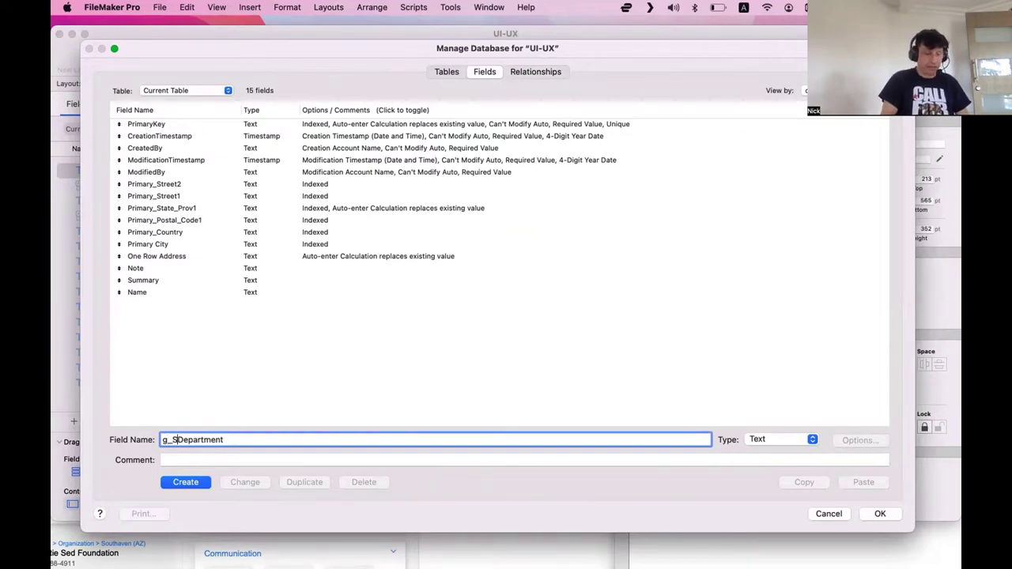
{"action": "type", "text": "Selecgted"}
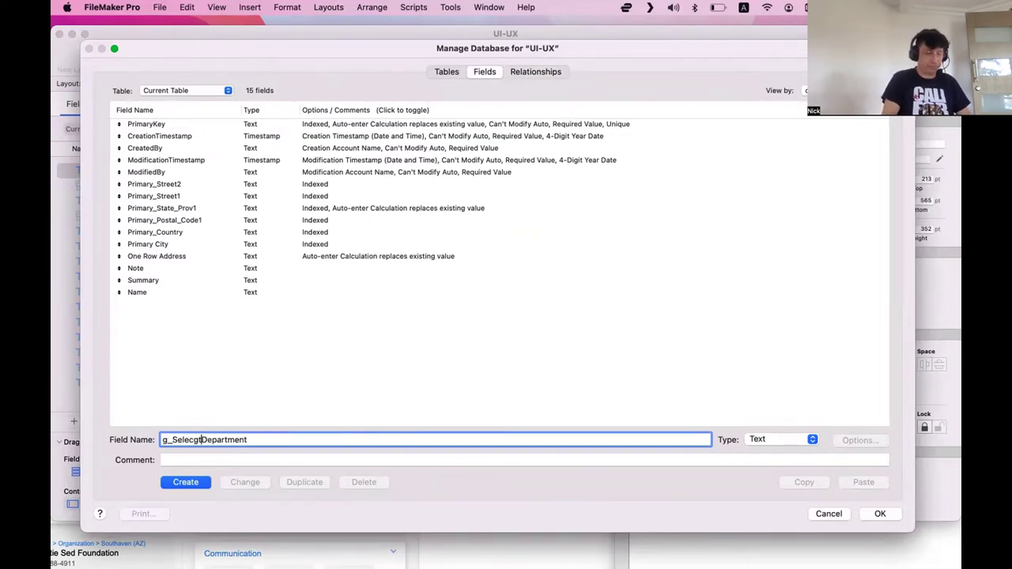
{"action": "key", "text": "BackSpace"}
{"action": "key", "text": "BackSpace"}
{"action": "key", "text": "BackSpace"}
{"action": "key", "text": "BackSpace"}
{"action": "key", "text": "BackSpace"}
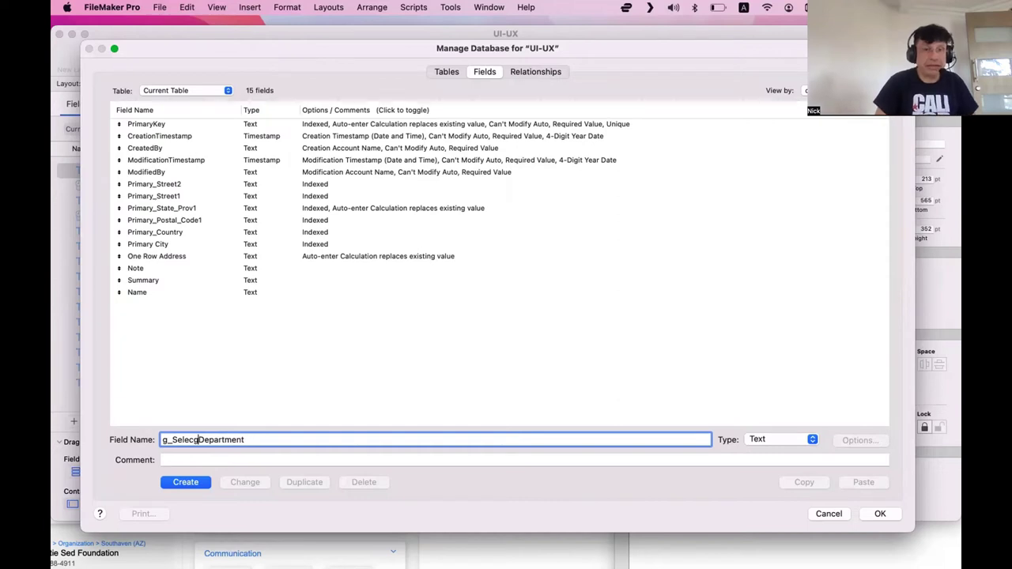
{"action": "type", "text": "ted"}
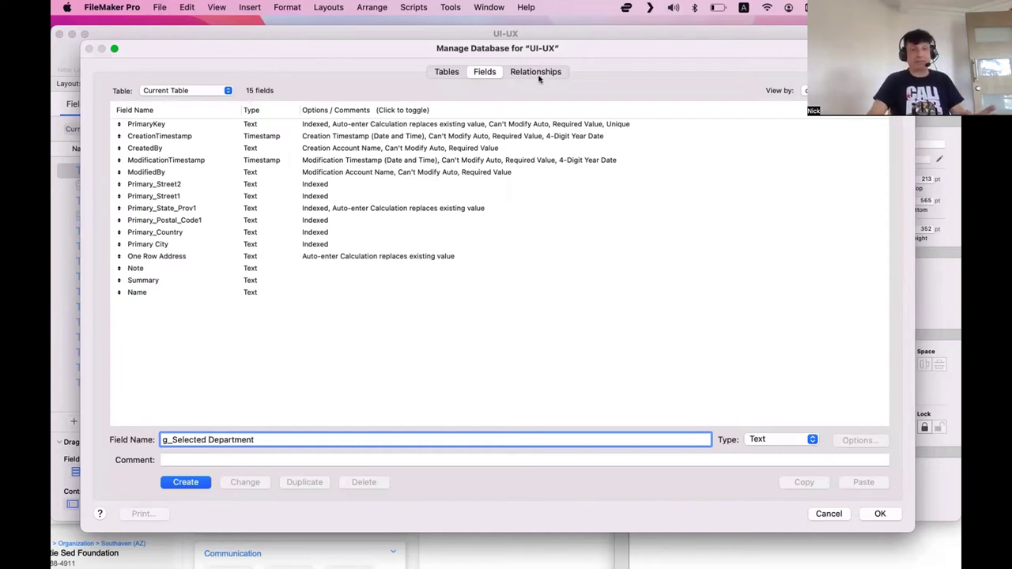
{"action": "key", "text": "Return"}
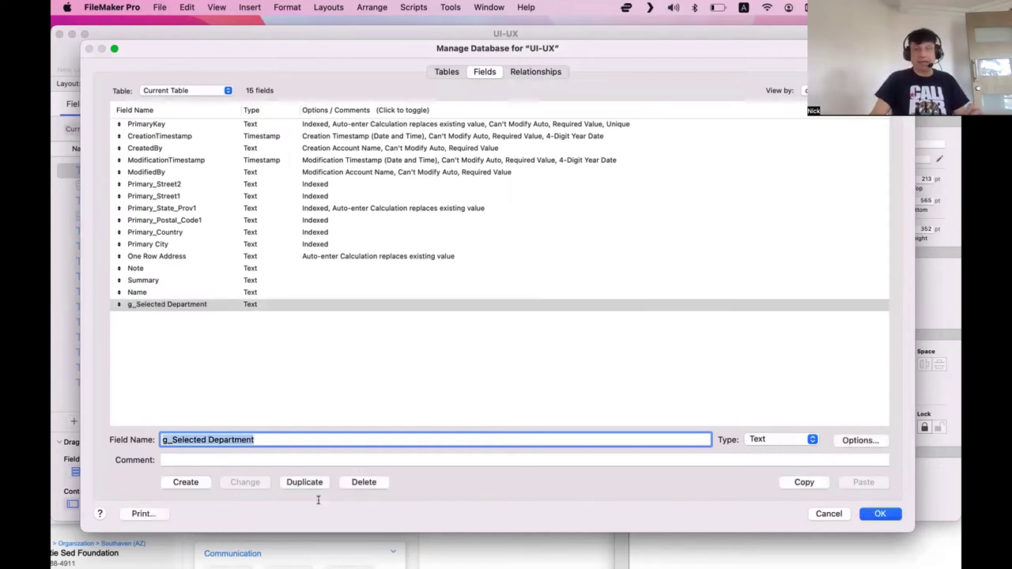
Step: Make the g_Selected Department field use global storage, with one value for all records
{"action": "double_click", "coordinate": [711, 309]}
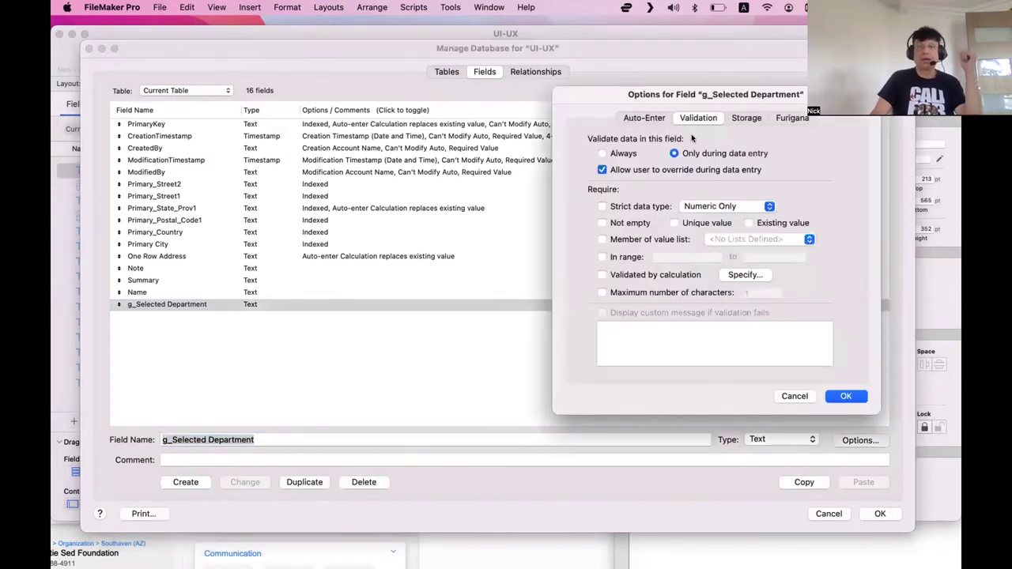
{"action": "left_click", "coordinate": [740, 118]}
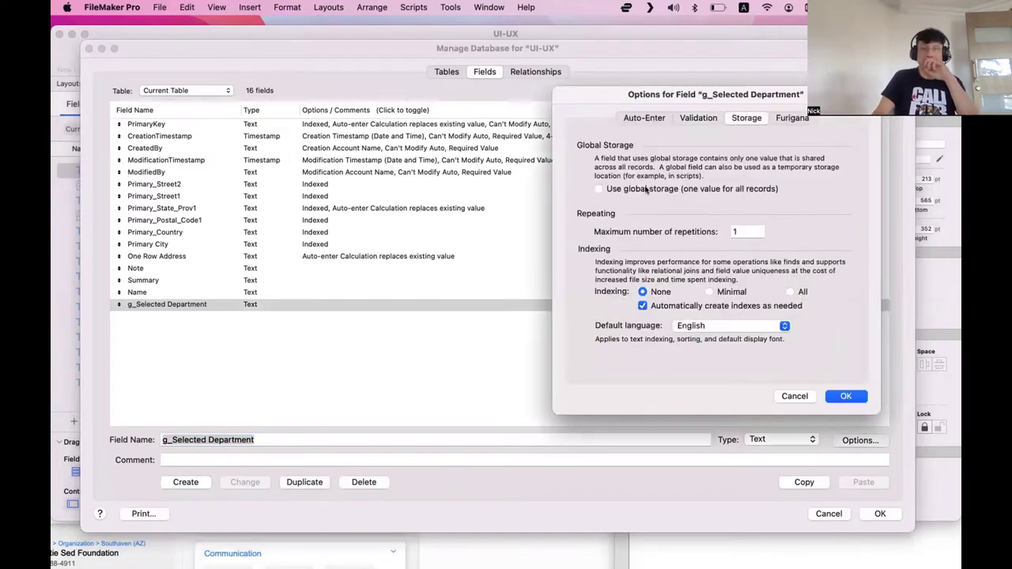
{"action": "left_click", "coordinate": [646, 189]}
{"action": "left_click", "coordinate": [847, 396]}
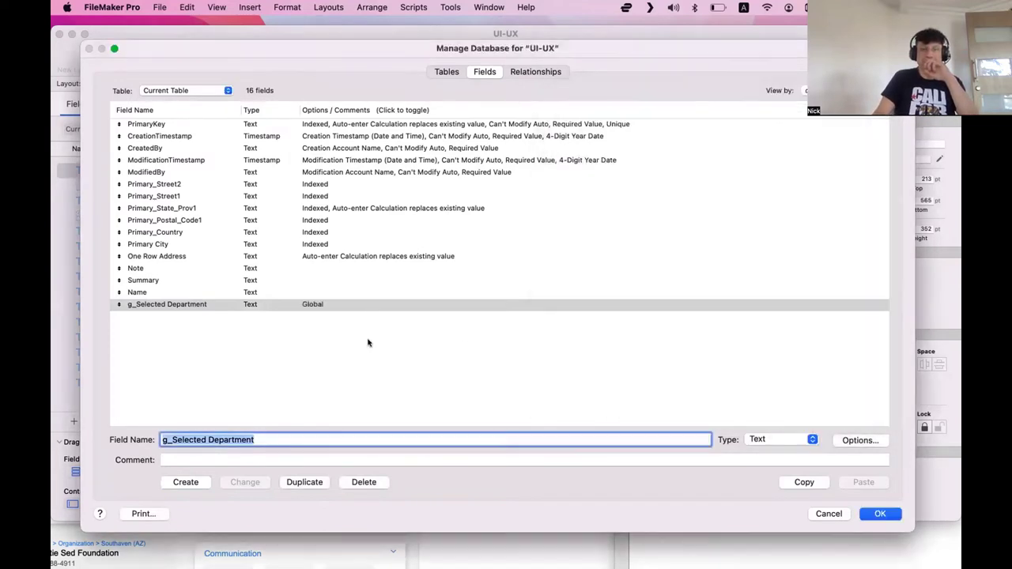
{"action": "left_click", "coordinate": [301, 305]}
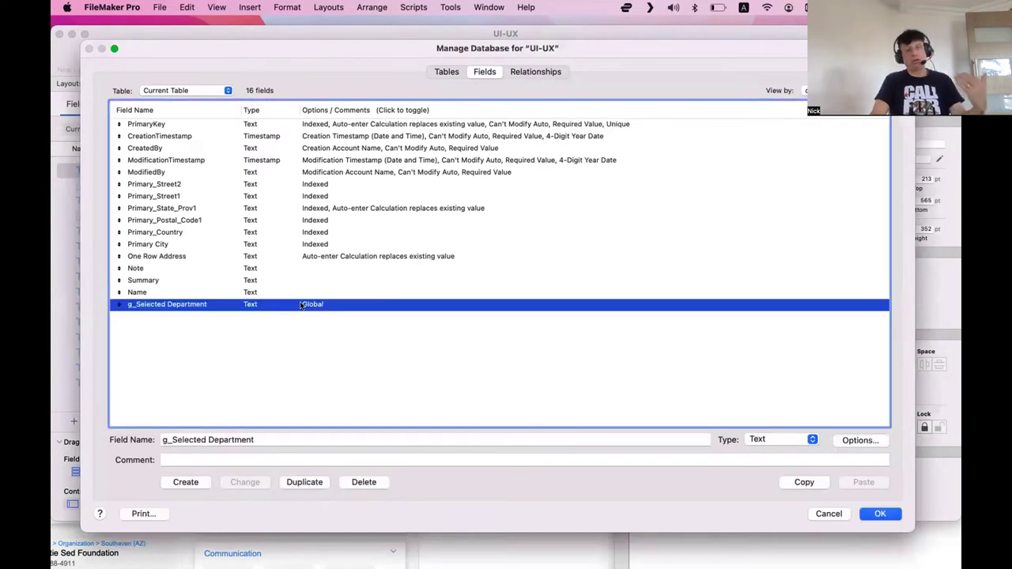
Step: Rename the Related Table occurrence in the relationships graph to "All Related Table"
{"action": "key", "text": "ctrl+Tab"}
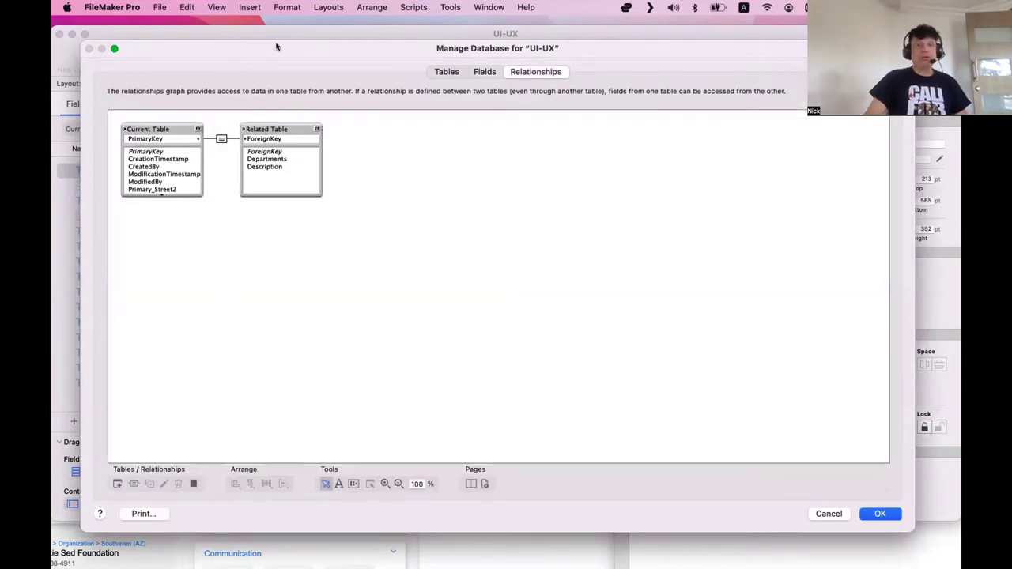
{"action": "left_click_drag", "start_coordinate": [277, 46], "coordinate": [663, 179]}
{"action": "double_click", "coordinate": [668, 257]}
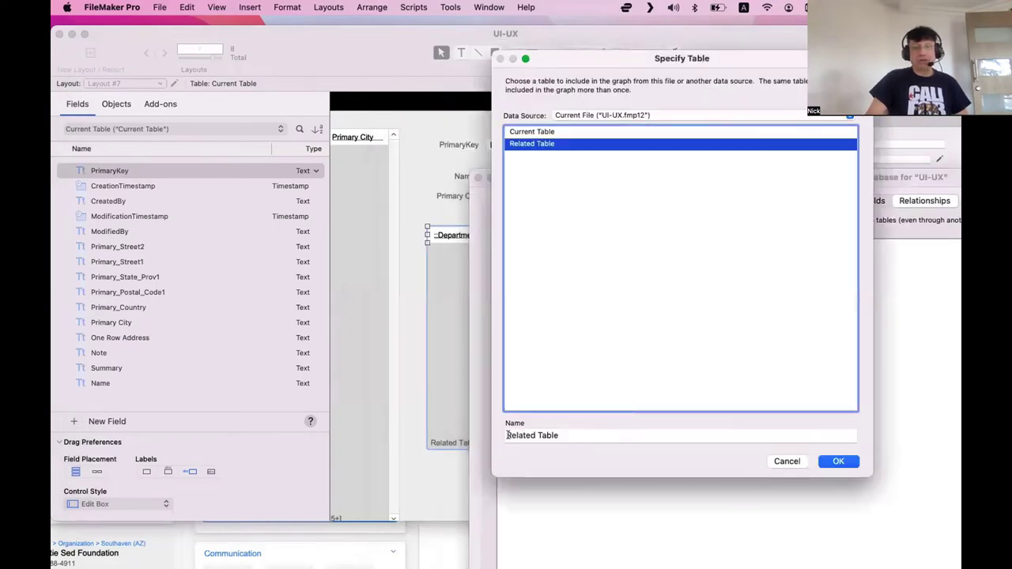
{"action": "left_click", "coordinate": [506, 436]}
{"action": "type", "text": "All"}
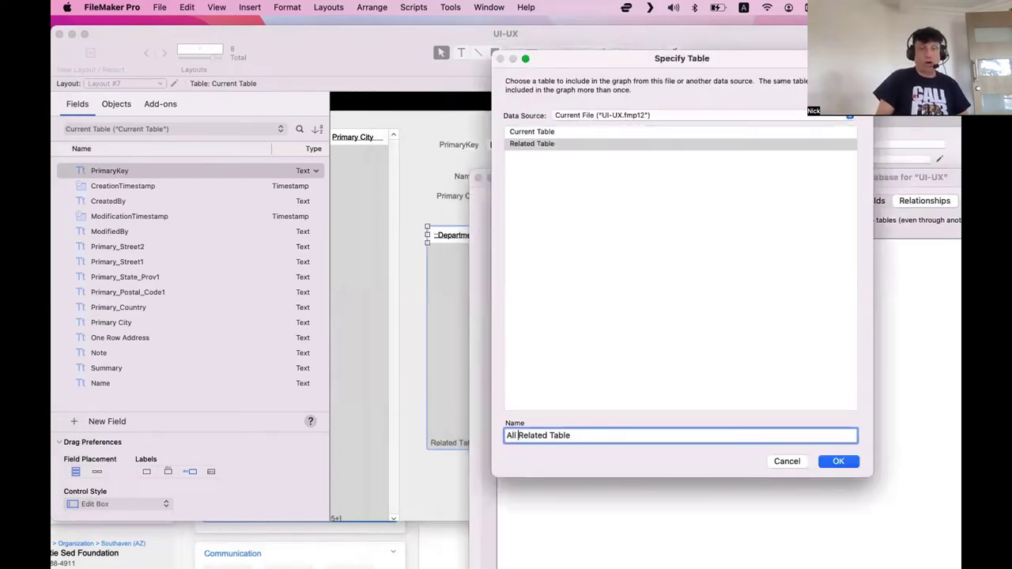
{"action": "left_click", "coordinate": [833, 465]}
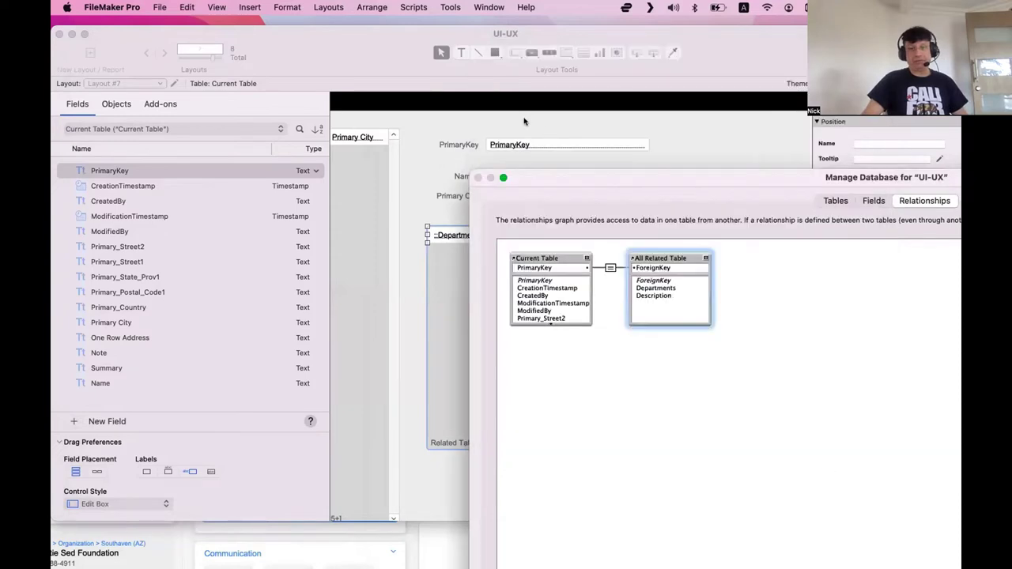
Step: Duplicate the All Related Table occurrence and place the copy just below the original in the graph
{"action": "key", "text": "super+d"}
{"action": "left_click_drag", "start_coordinate": [680, 312], "coordinate": [680, 346]}
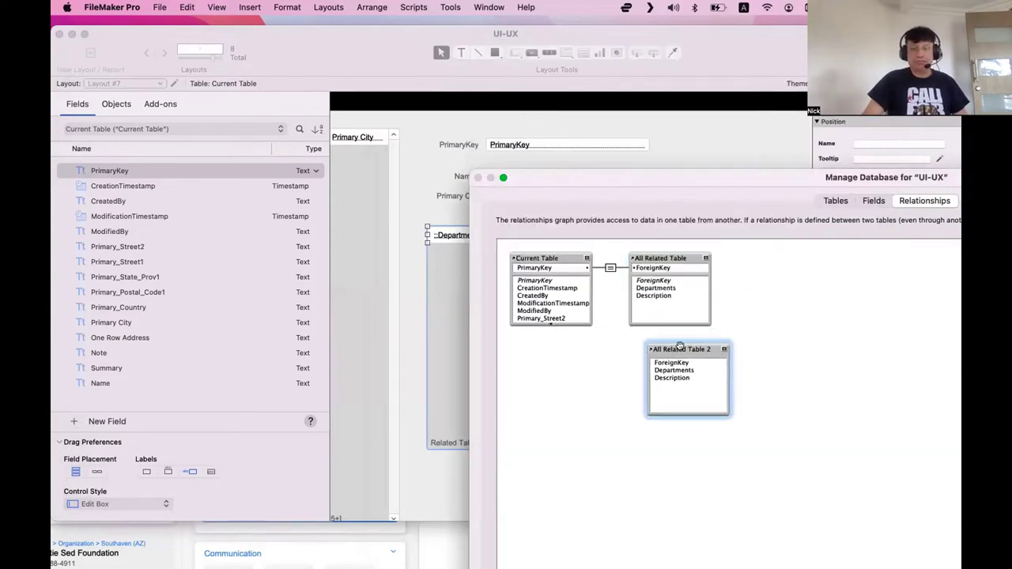
{"action": "double_click", "coordinate": [680, 348]}
{"action": "key", "text": "Escape"}
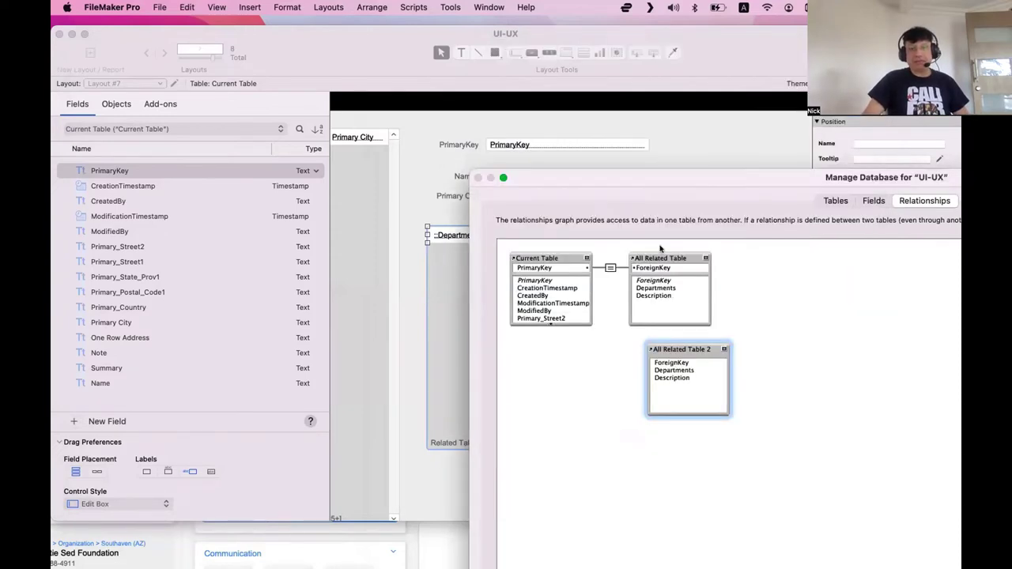
{"action": "left_click_drag", "start_coordinate": [686, 350], "coordinate": [678, 344]}
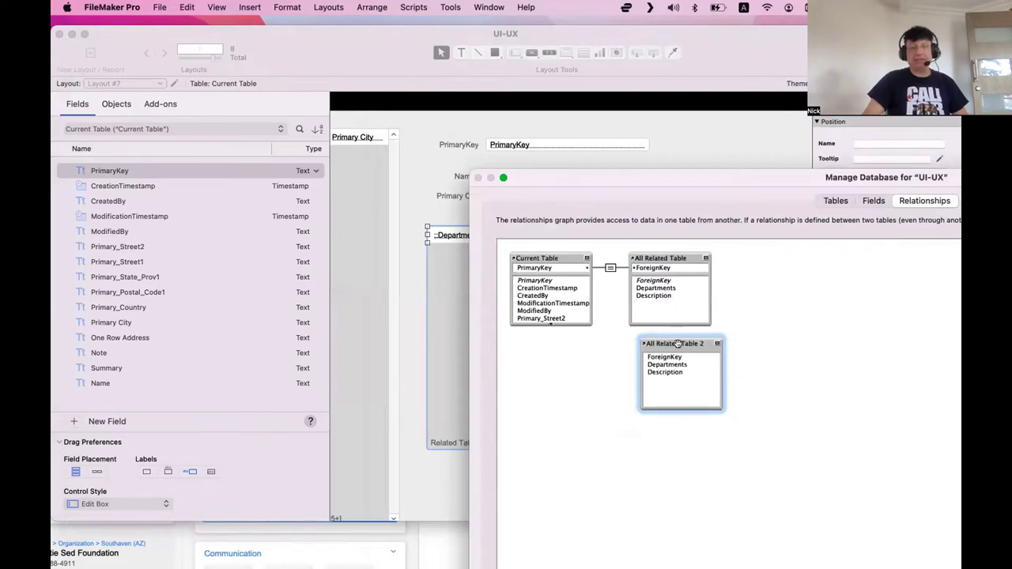
{"action": "double_click", "coordinate": [679, 345]}
{"action": "key", "text": "Escape"}
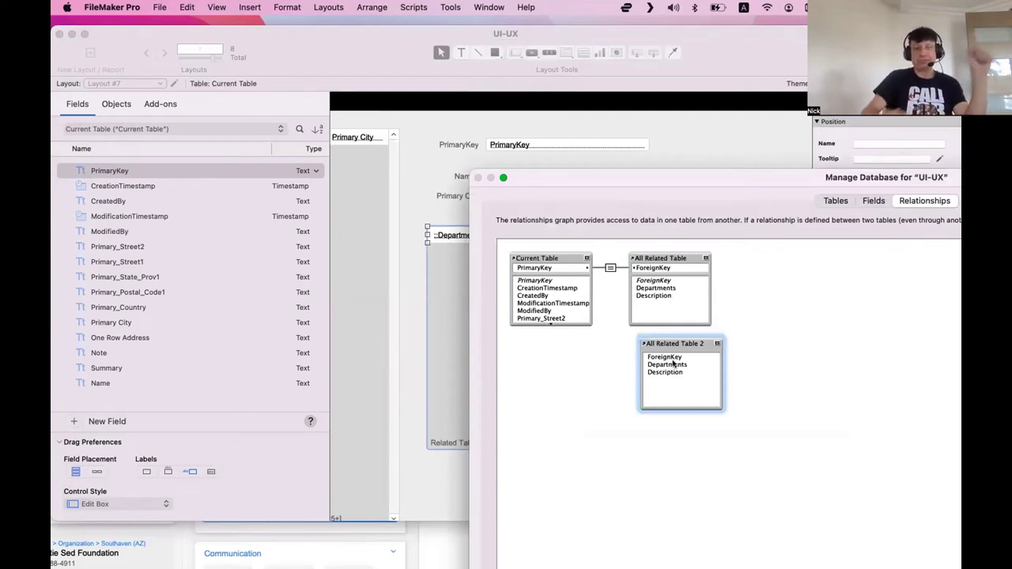
Step: Try relating g_Selected Department in Current Table to ForeignKey in the duplicated occurrence, and undo that relationship
{"action": "left_click_drag", "start_coordinate": [566, 322], "coordinate": [657, 361]}
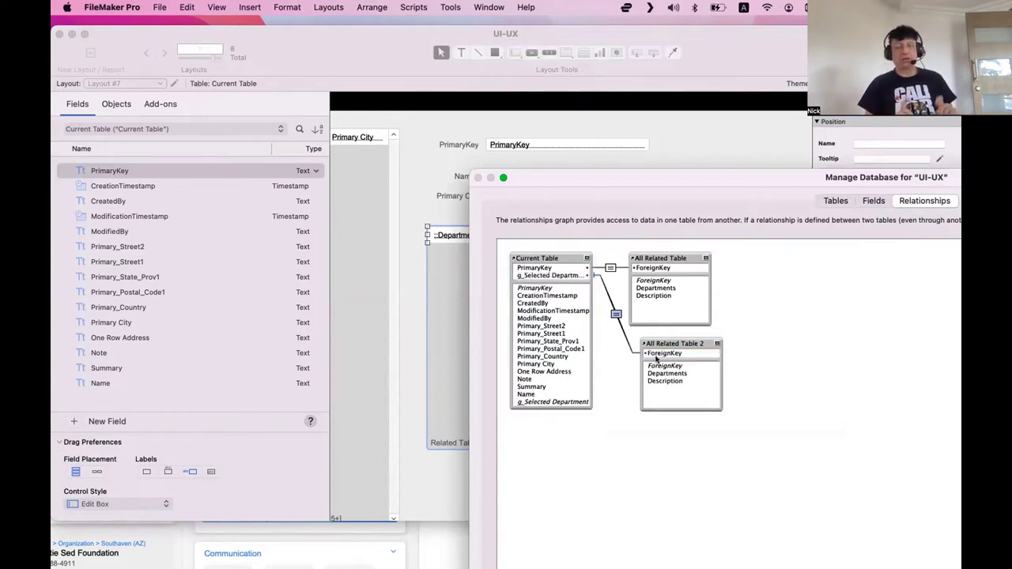
{"action": "key", "text": "super+z"}
{"action": "left_click_drag", "start_coordinate": [678, 180], "coordinate": [405, 163]}
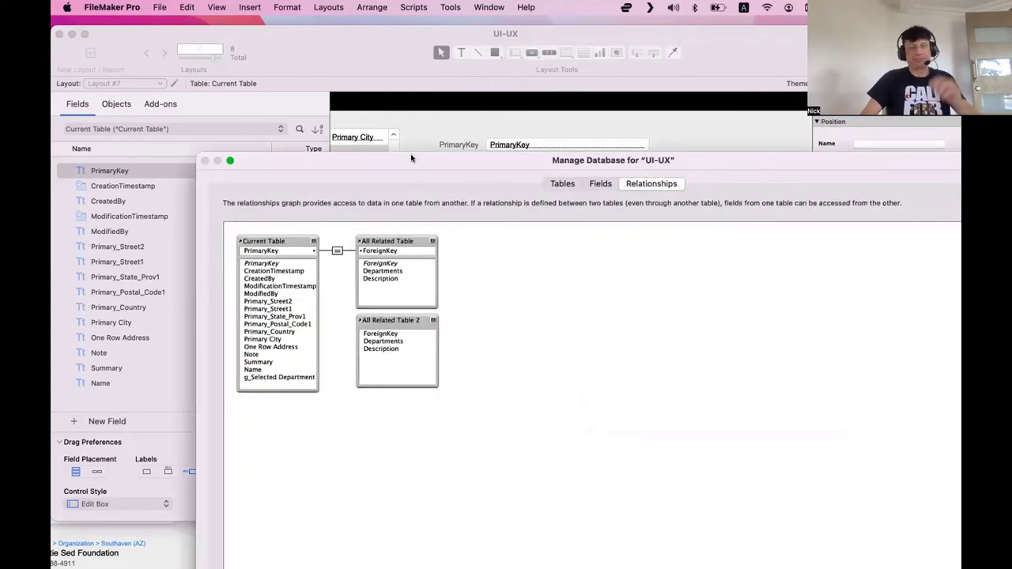
Step: Copy the PrimaryKey field definition from Current Table into Related Table and save the database changes
{"action": "left_click", "coordinate": [601, 183]}
{"action": "left_click", "coordinate": [294, 202]}
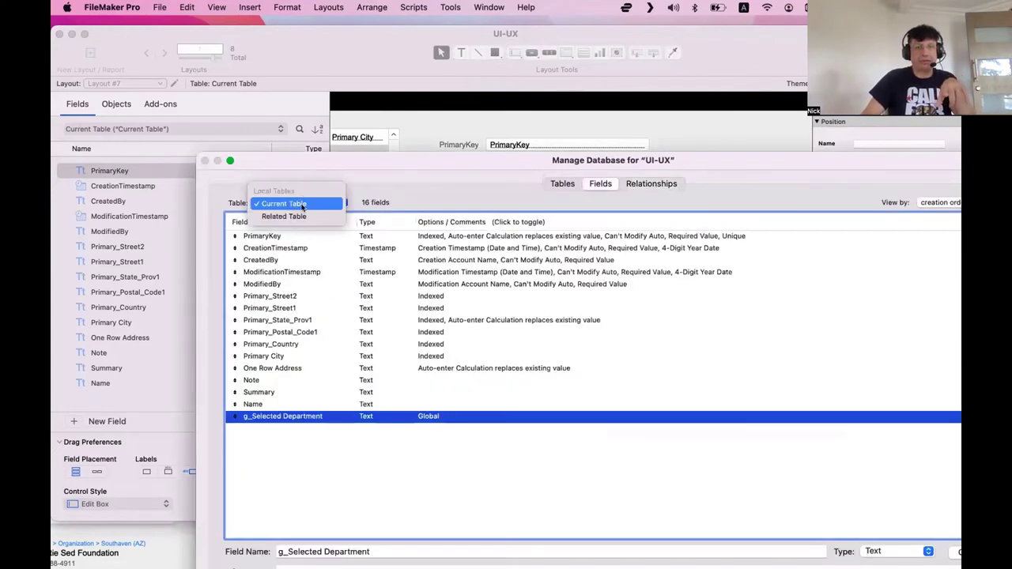
{"action": "left_click", "coordinate": [300, 212]}
{"action": "left_click", "coordinate": [292, 202]}
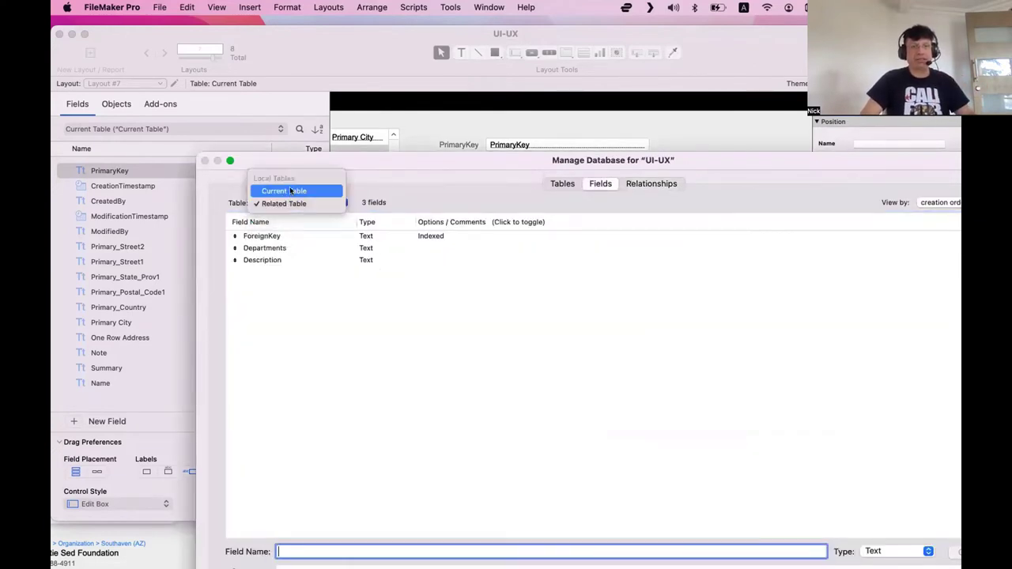
{"action": "left_click", "coordinate": [277, 191]}
{"action": "left_click", "coordinate": [276, 236]}
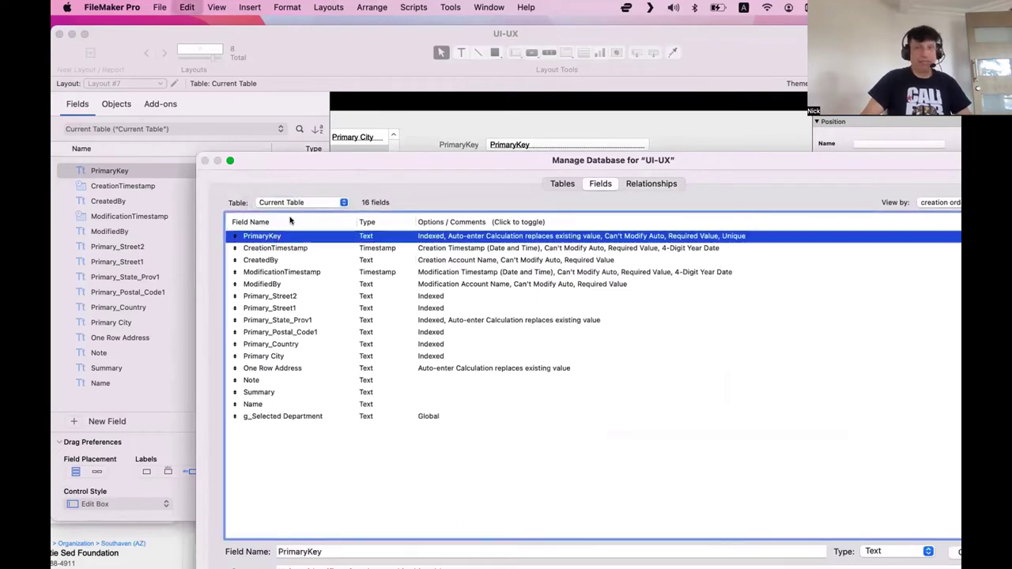
{"action": "left_click", "coordinate": [292, 203]}
{"action": "left_click", "coordinate": [289, 217]}
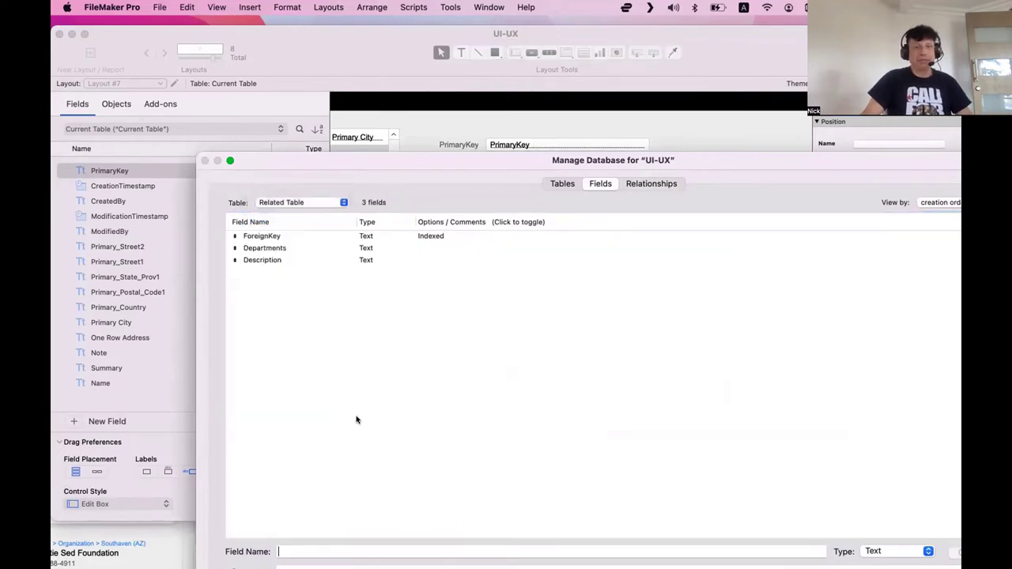
{"action": "key", "text": "super+v"}
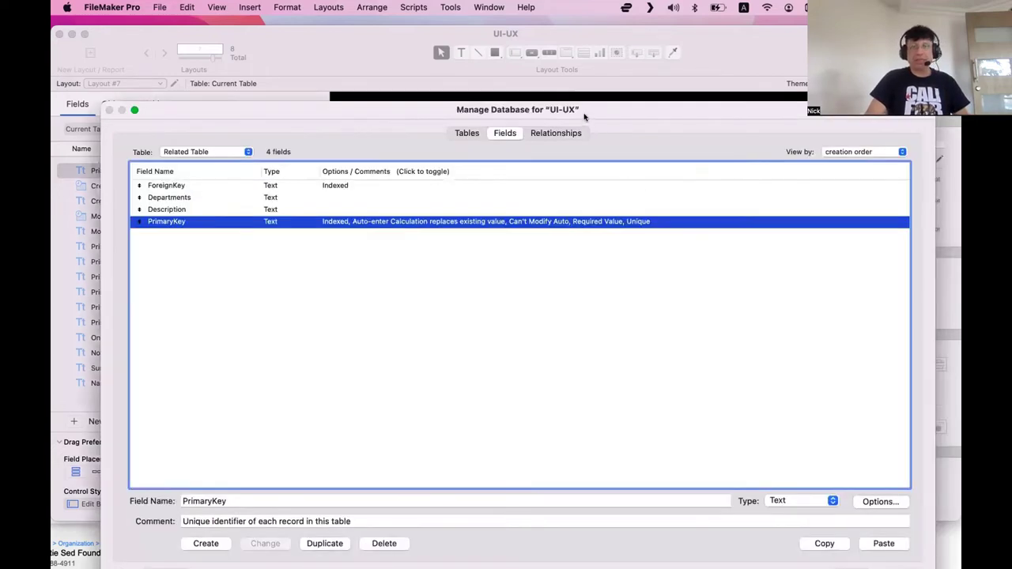
{"action": "left_click_drag", "start_coordinate": [585, 117], "coordinate": [576, 72]}
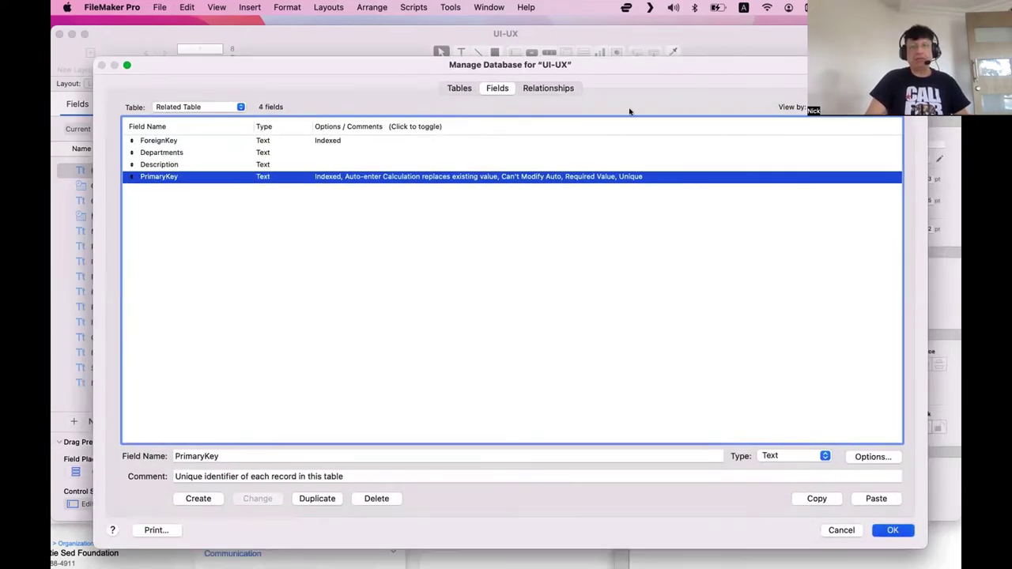
{"action": "key", "text": "Return"}
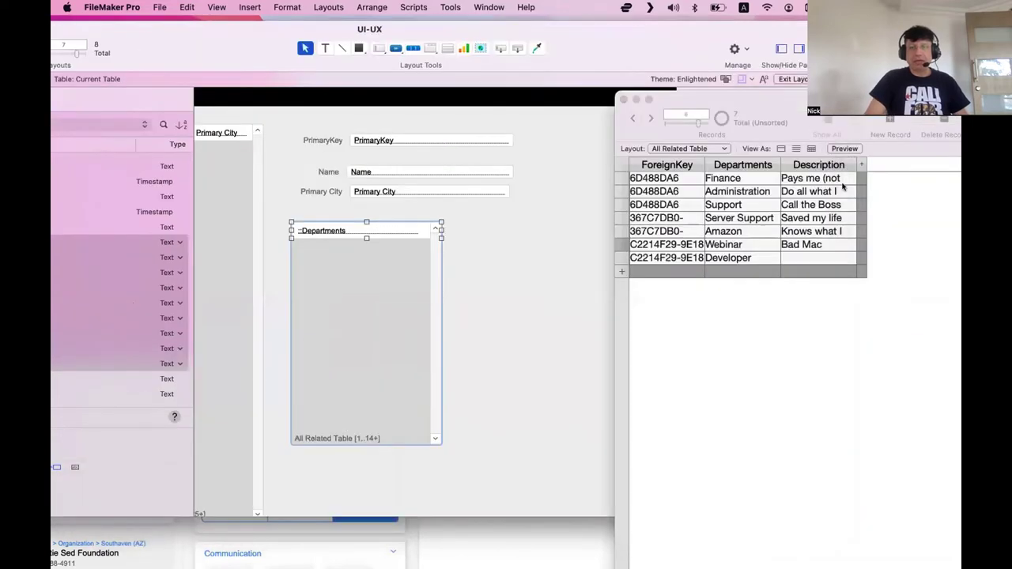
Step: Add the PrimaryKey field as a column in the All Related Table layout's table view
{"action": "left_click", "coordinate": [844, 186]}
{"action": "left_click_drag", "start_coordinate": [704, 99], "coordinate": [470, 101]}
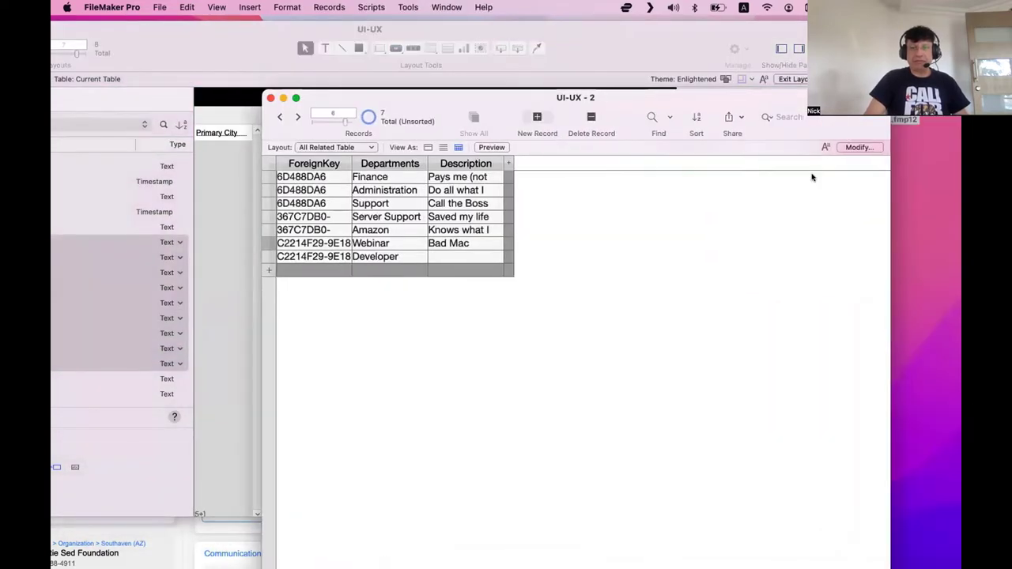
{"action": "left_click", "coordinate": [856, 147]}
{"action": "left_click", "coordinate": [433, 470]}
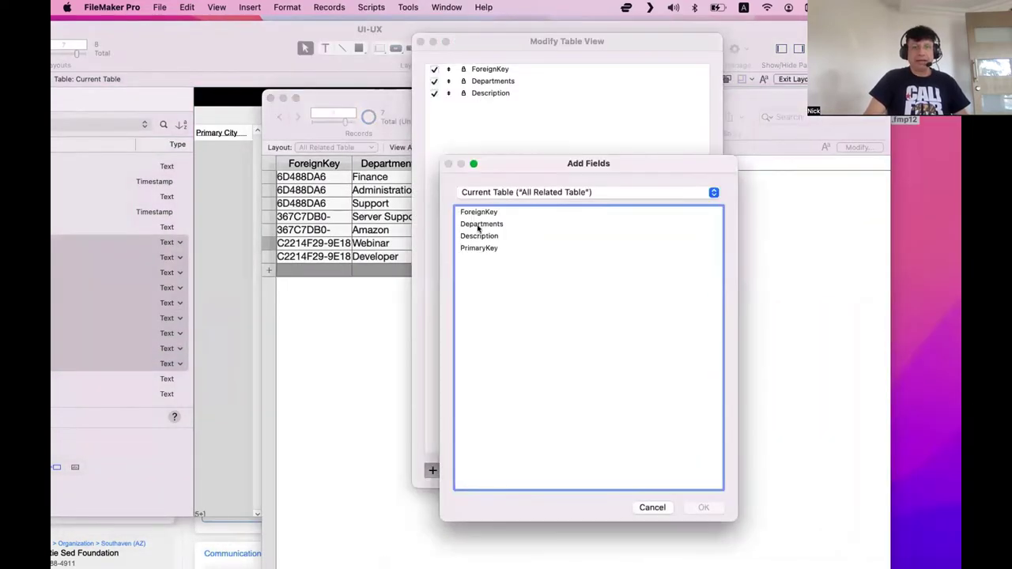
{"action": "left_click", "coordinate": [480, 248]}
{"action": "left_click", "coordinate": [704, 508]}
{"action": "left_click", "coordinate": [701, 473]}
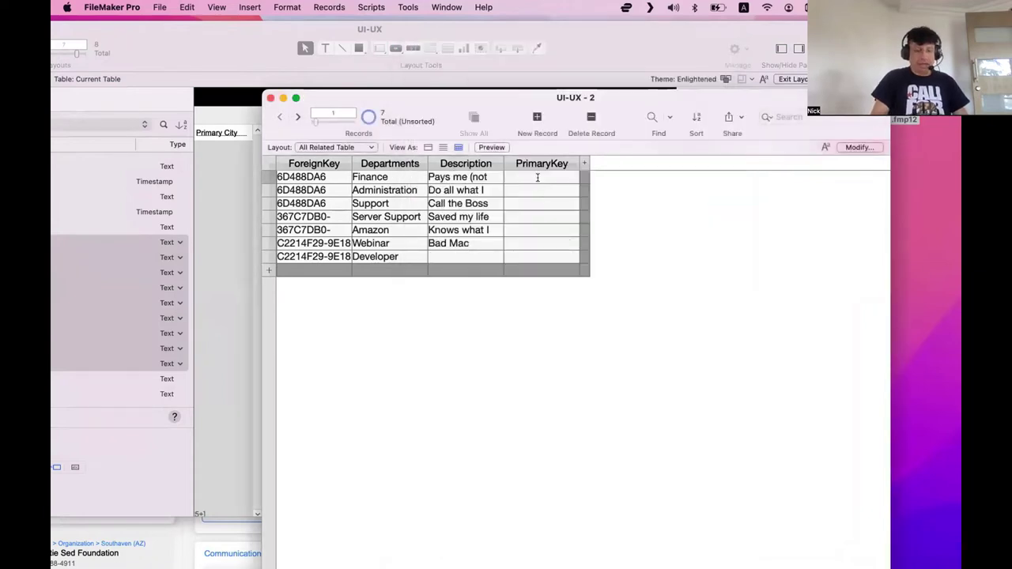
{"action": "key", "text": "super+plus"}
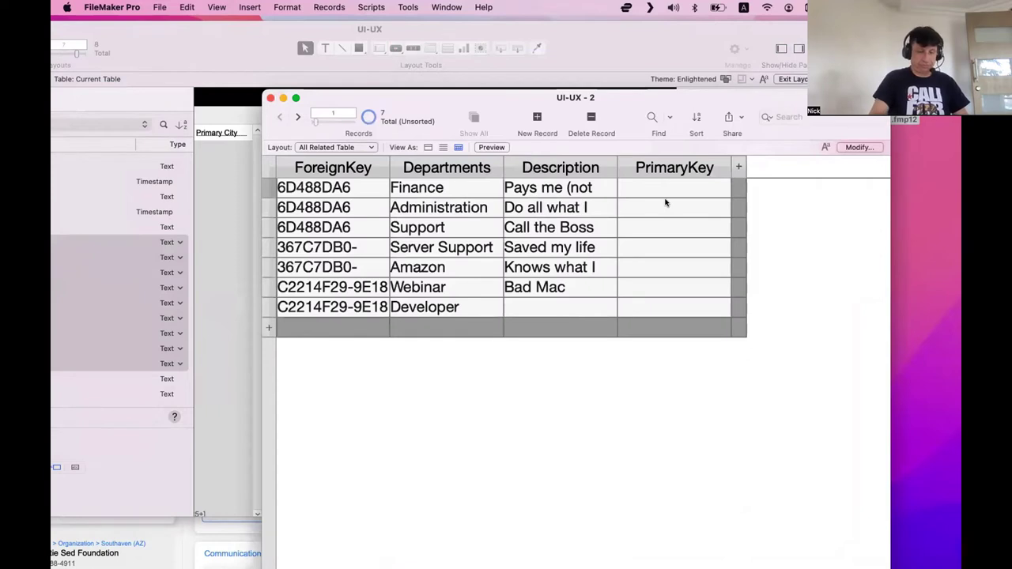
{"action": "key", "text": "super+minus"}
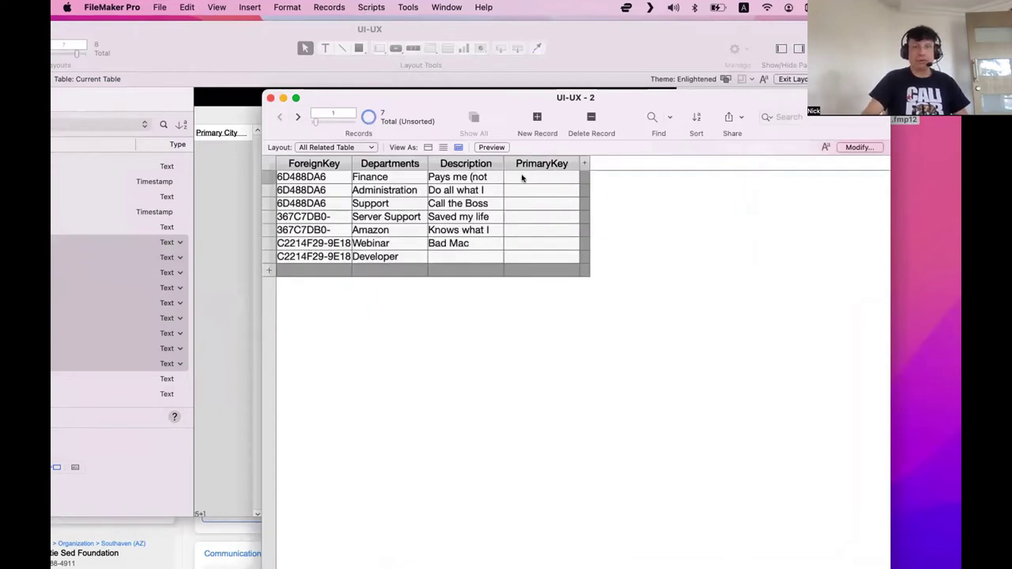
{"action": "key", "text": "super+plus"}
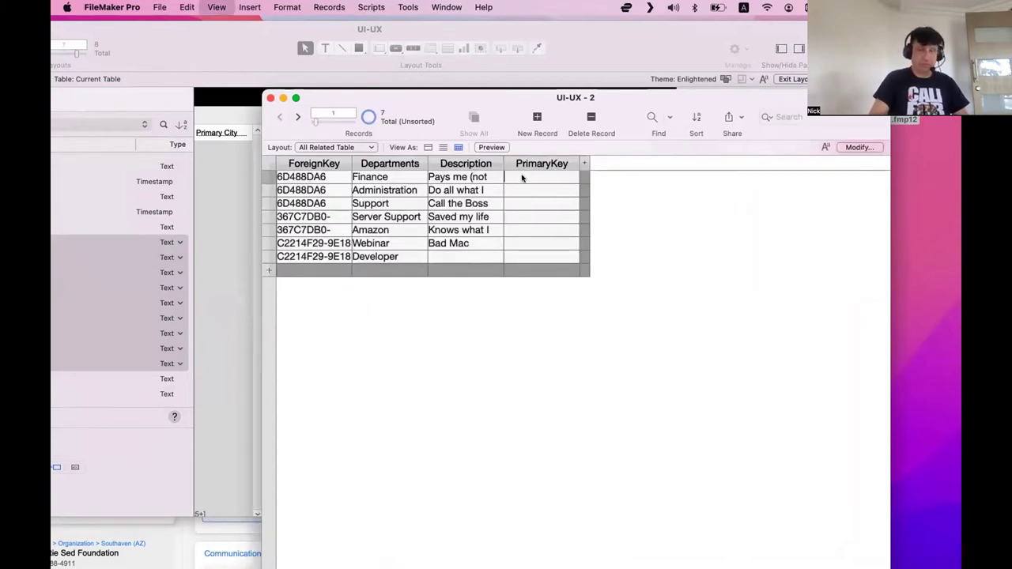
{"action": "key", "text": "super+minus"}
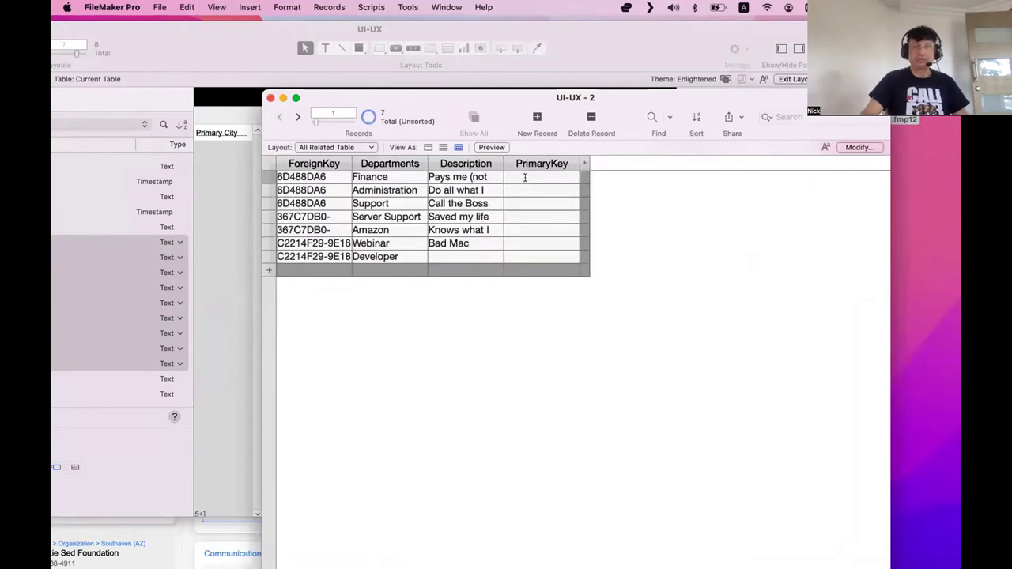
{"action": "left_click", "coordinate": [371, 8]}
{"action": "mouse_move", "coordinate": [332, 7]}
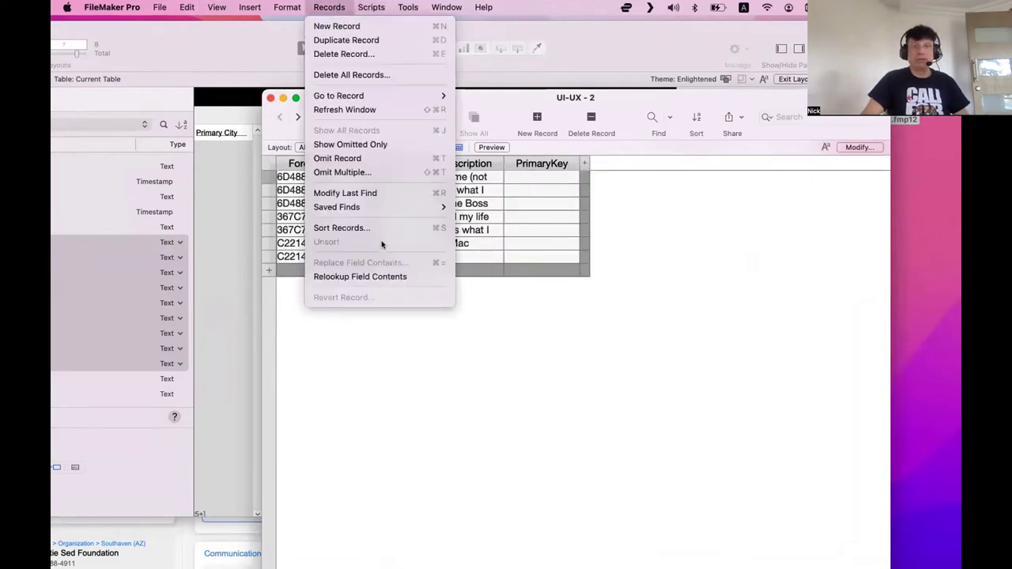
{"action": "left_click", "coordinate": [318, 7]}
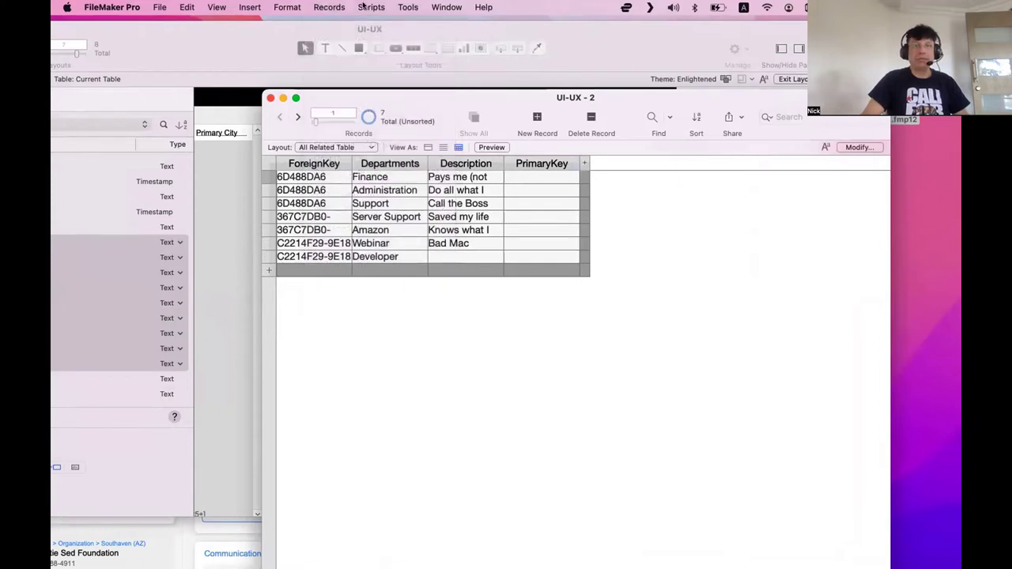
{"action": "left_click", "coordinate": [329, 7]}
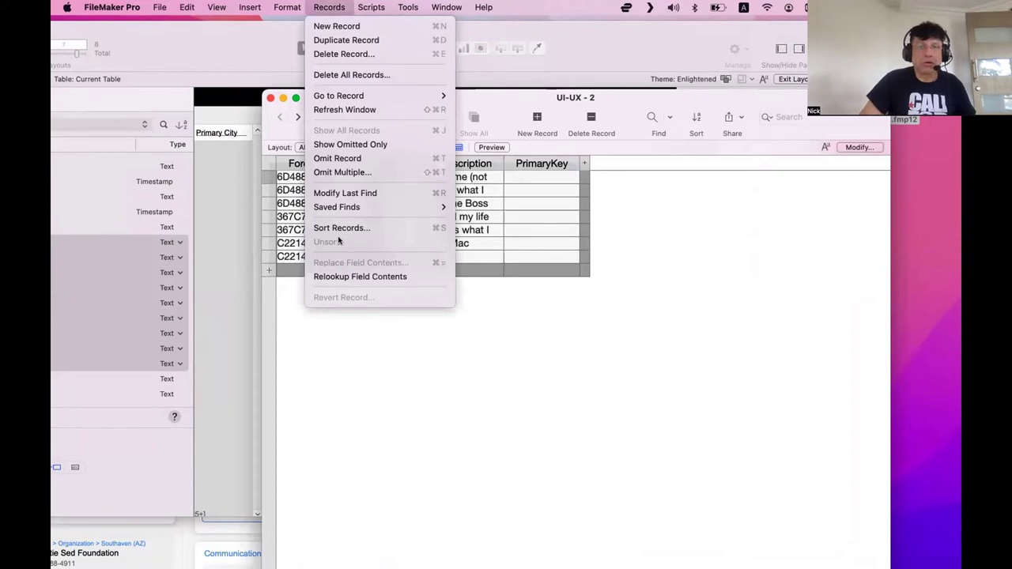
{"action": "key", "text": "Escape"}
{"action": "left_click_drag", "start_coordinate": [401, 103], "coordinate": [420, 102]}
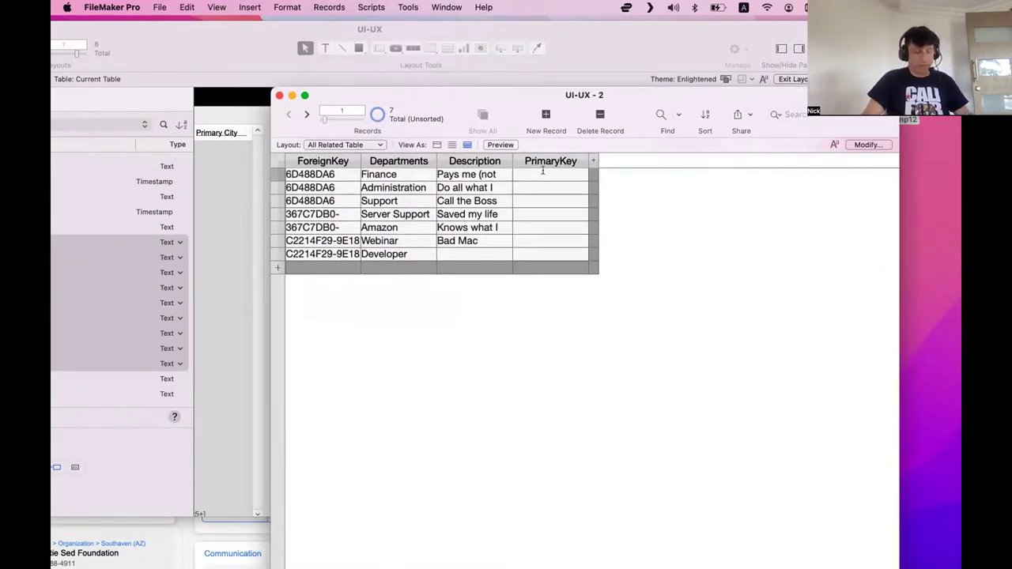
{"action": "key", "text": "super+l"}
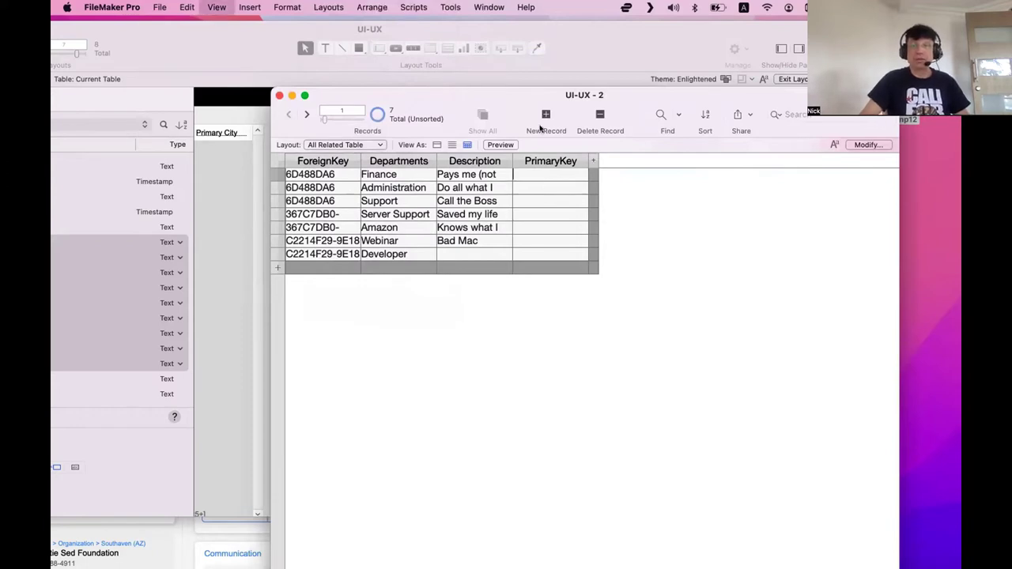
{"action": "key", "text": "super+b"}
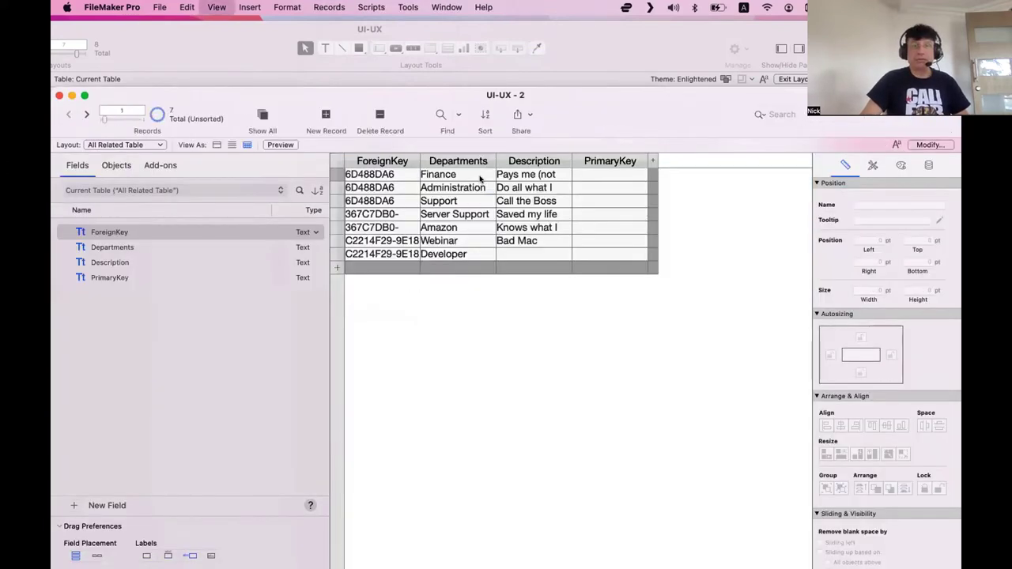
Step: Allow modification of PrimaryKey in Related Table during data entry by turning off its auto-enter prohibition, and save the database changes
{"action": "key", "text": "super+shift+d"}
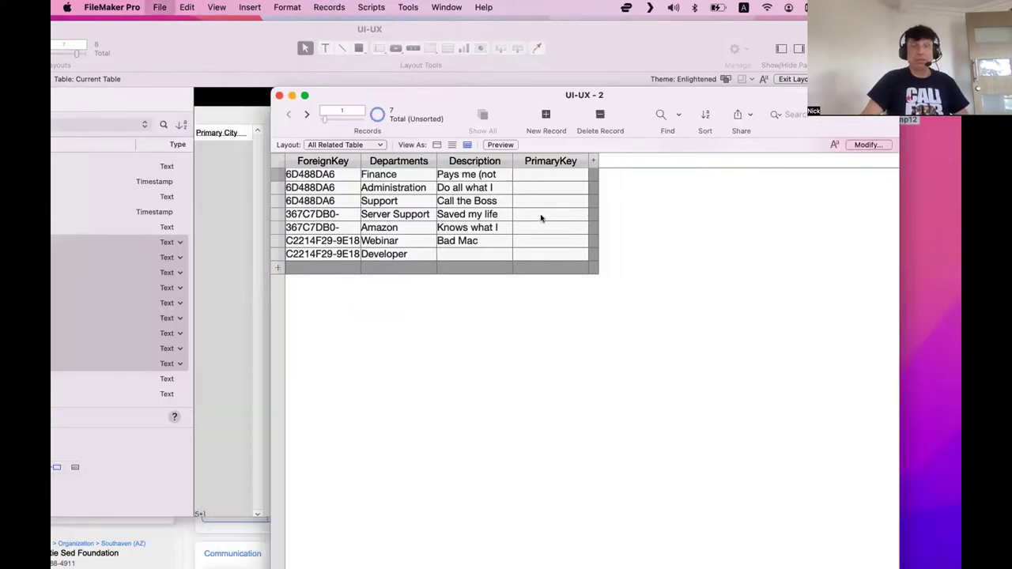
{"action": "double_click", "coordinate": [342, 178]}
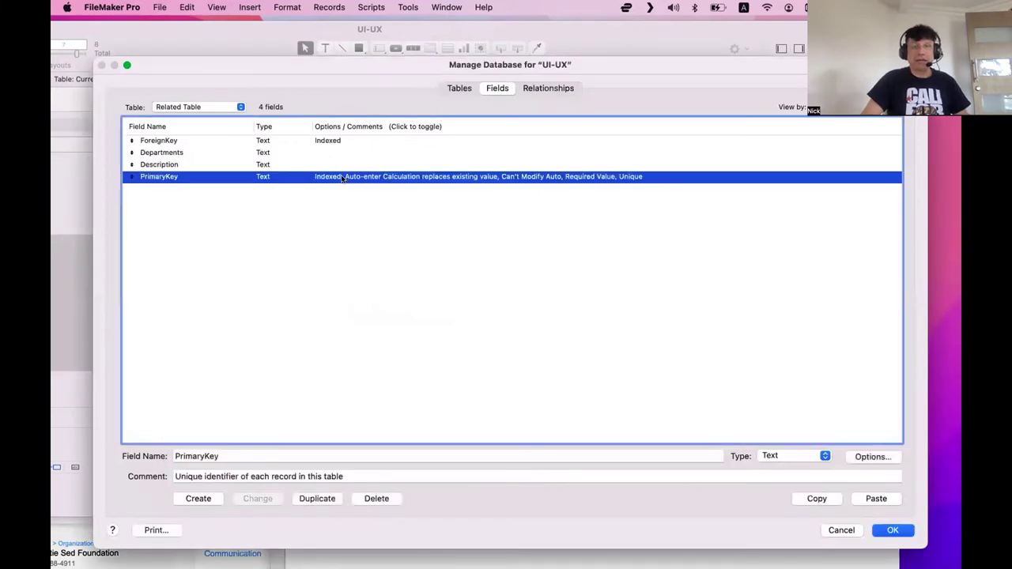
{"action": "left_click", "coordinate": [624, 117]}
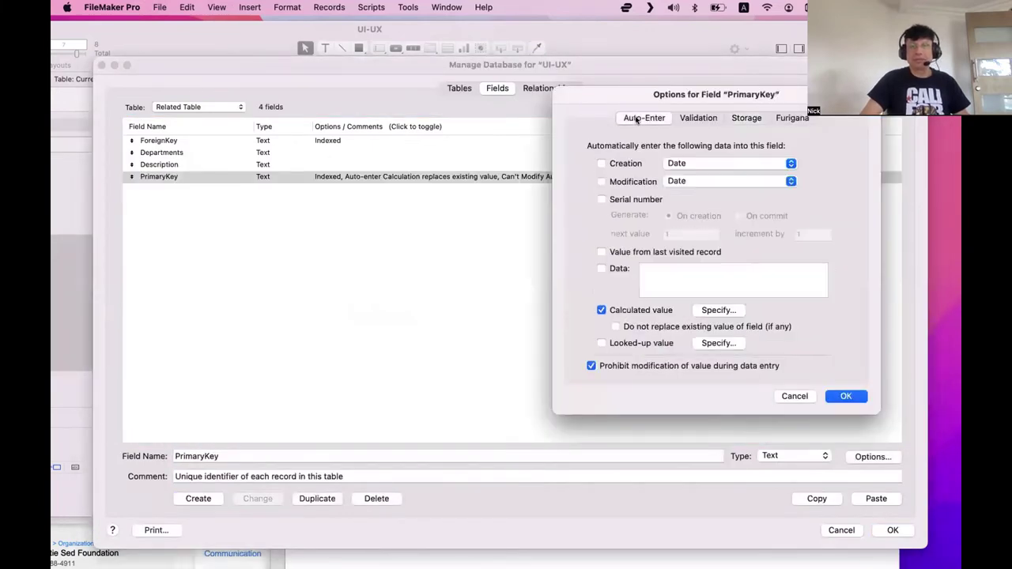
{"action": "left_click", "coordinate": [625, 366]}
{"action": "left_click", "coordinate": [847, 396]}
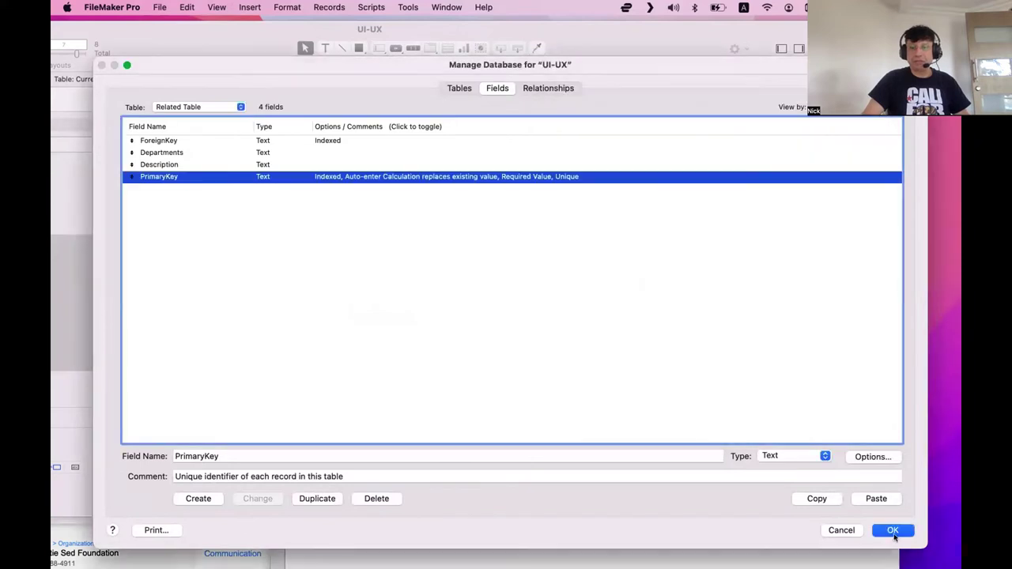
{"action": "left_click", "coordinate": [893, 531]}
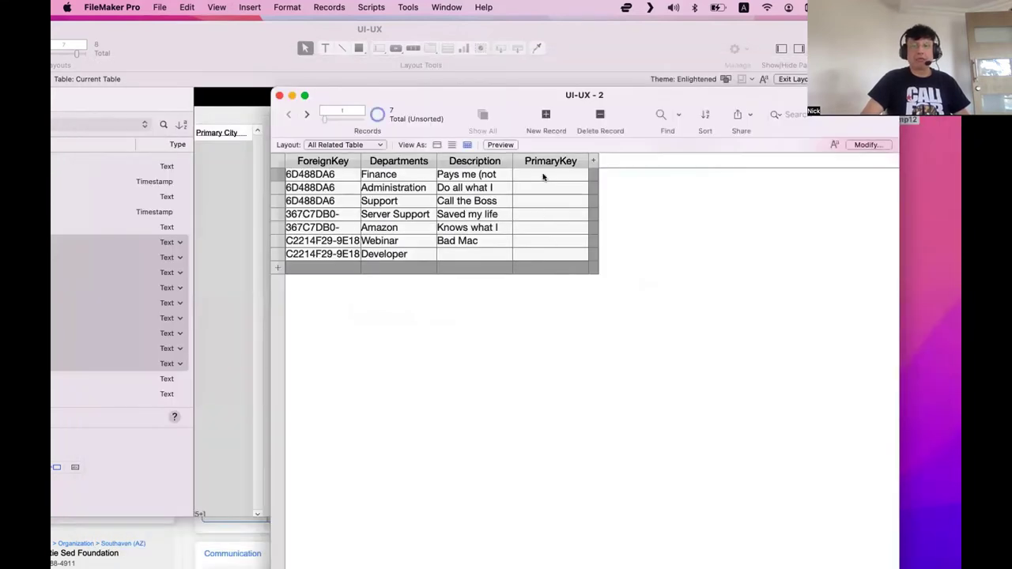
Step: Replace the PrimaryKey contents in all All Related Table records with the calculated result Get ( UUID )
{"action": "key", "text": "super+equal"}
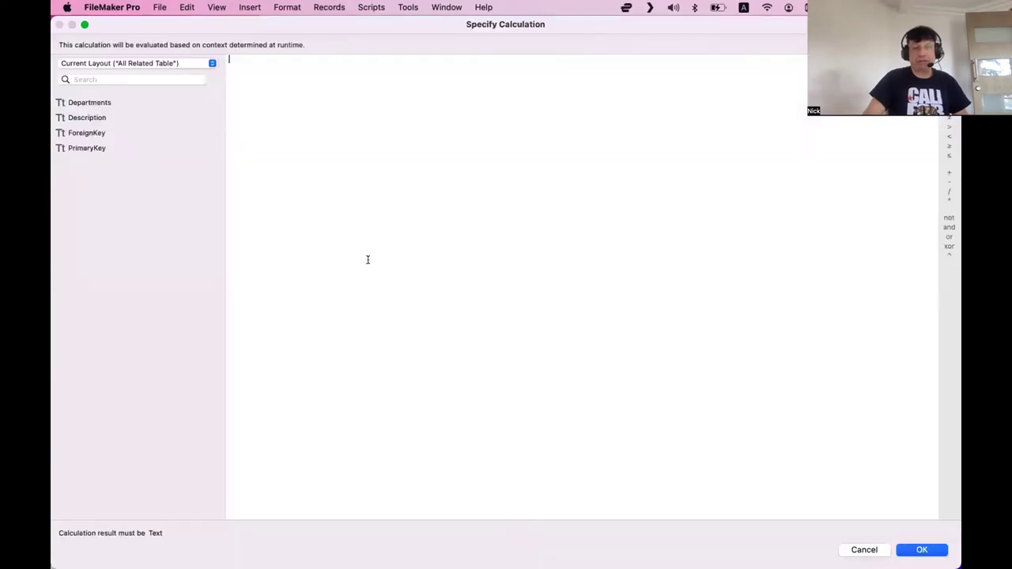
{"action": "type", "text": "get"}
{"action": "key", "text": "Return"}
{"action": "type", "text": "uuid"}
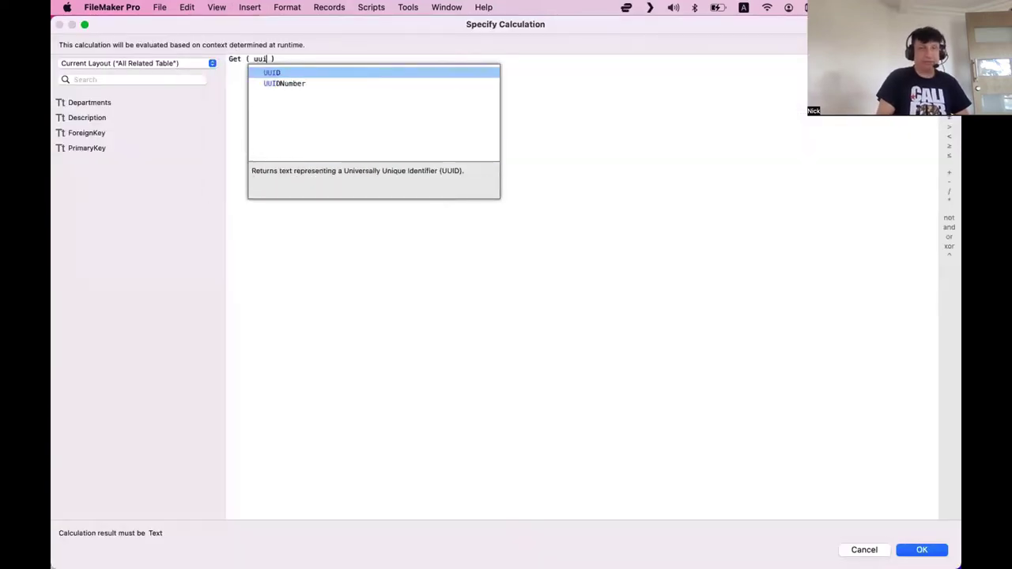
{"action": "key", "text": "Return"}
{"action": "key", "text": "Return"}
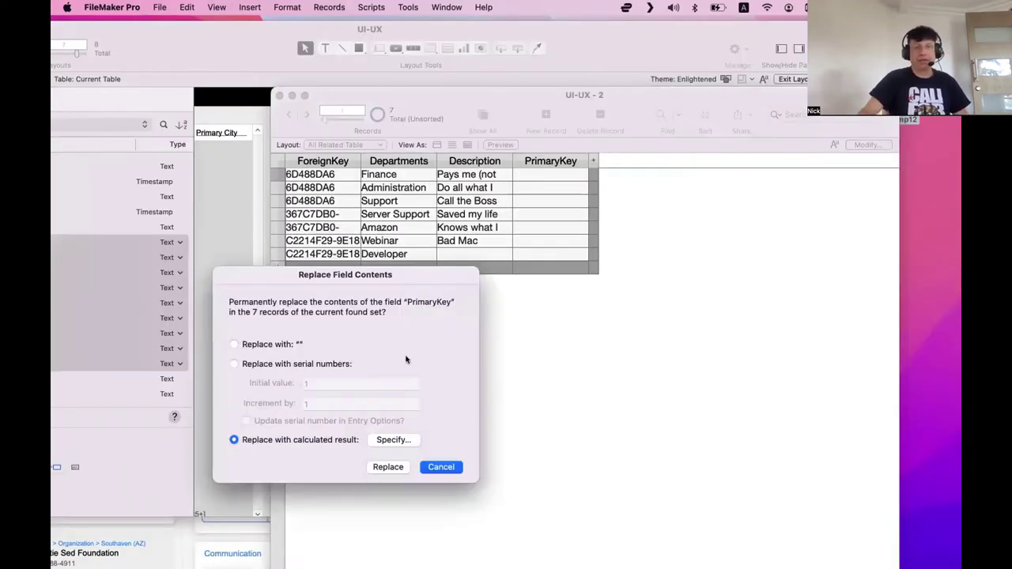
{"action": "left_click", "coordinate": [388, 467]}
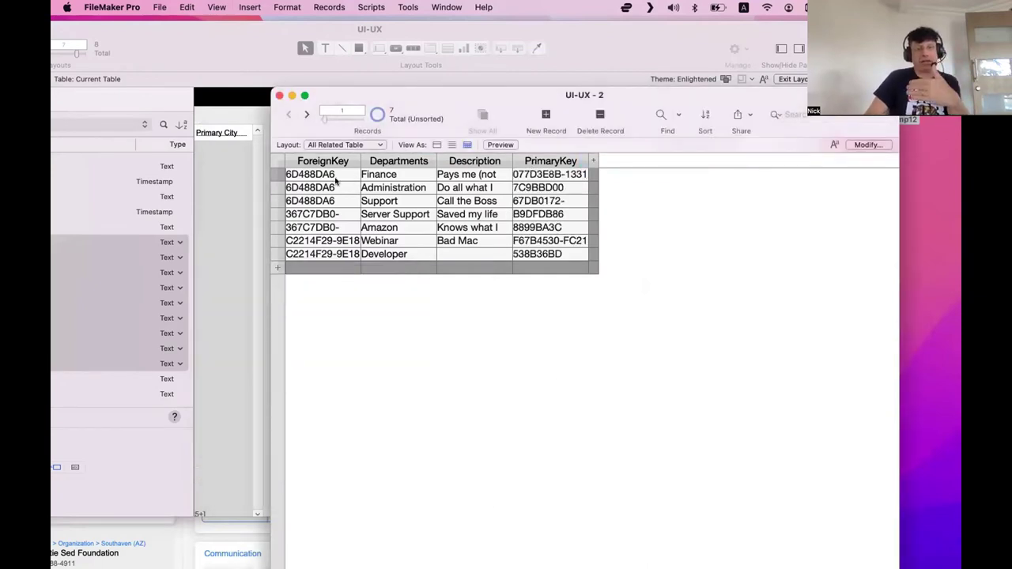
Step: Move the PrimaryKey column in front of ForeignKey and create five new blank records
{"action": "left_click_drag", "start_coordinate": [584, 162], "coordinate": [303, 164]}
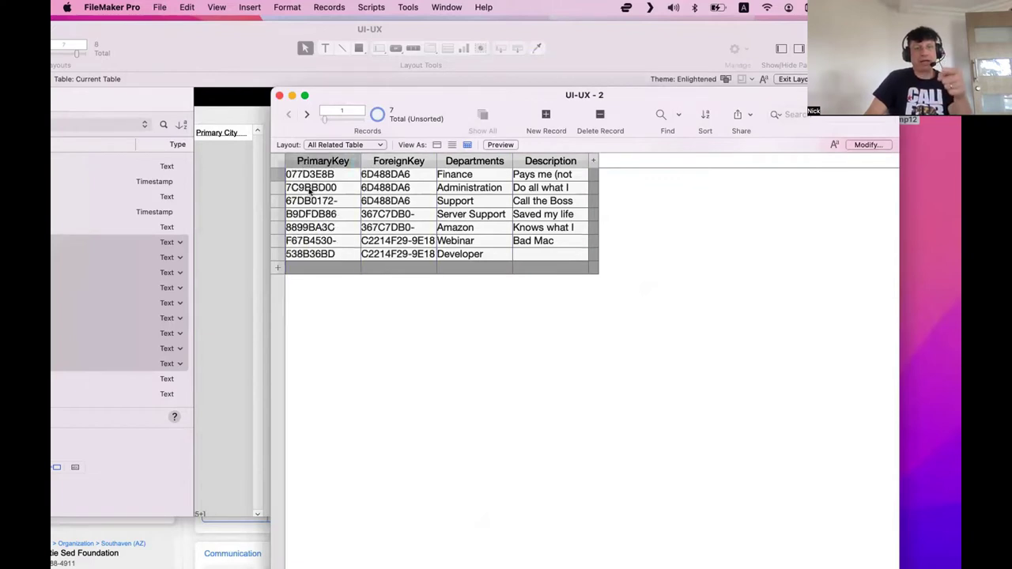
{"action": "left_click", "coordinate": [546, 116]}
{"action": "left_click", "coordinate": [546, 117]}
{"action": "left_click", "coordinate": [546, 116]}
{"action": "left_click", "coordinate": [546, 117]}
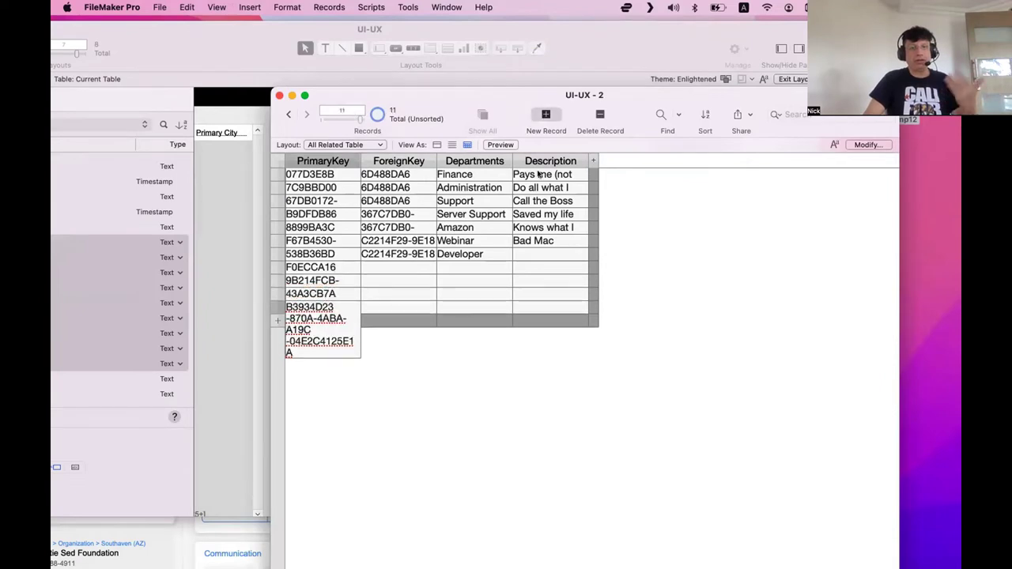
{"action": "key", "text": "super+n"}
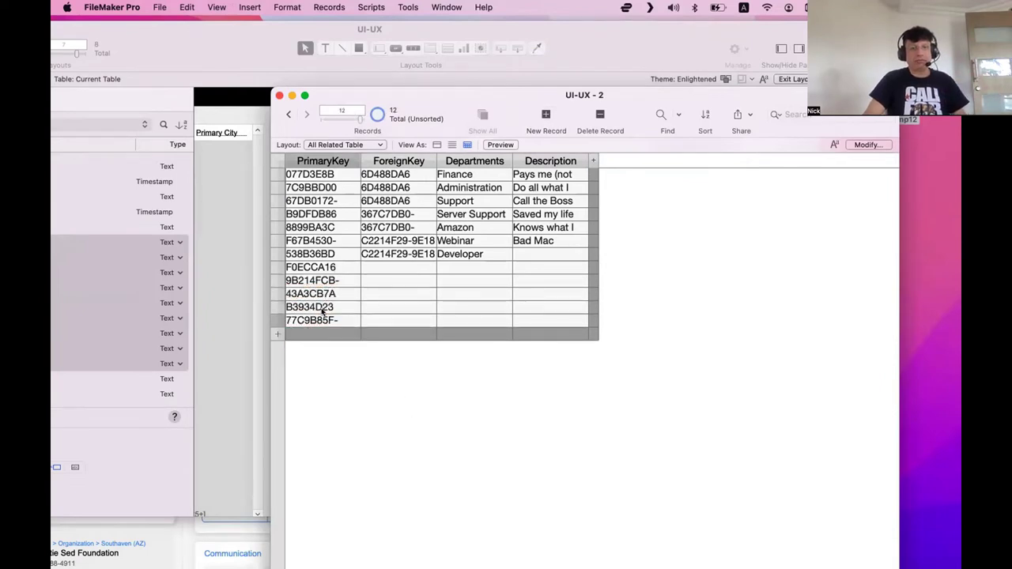
Step: Find the records with an empty ForeignKey in All Related Table and delete the entire found set
{"action": "left_click", "coordinate": [377, 269]}
{"action": "right_click", "coordinate": [376, 269]}
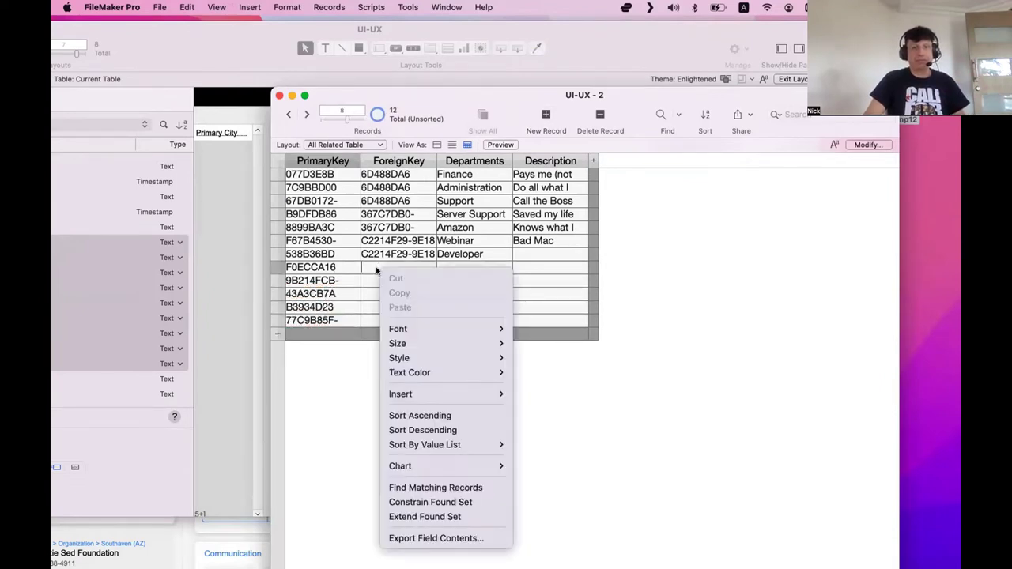
{"action": "left_click", "coordinate": [427, 488]}
{"action": "left_click", "coordinate": [358, 7]}
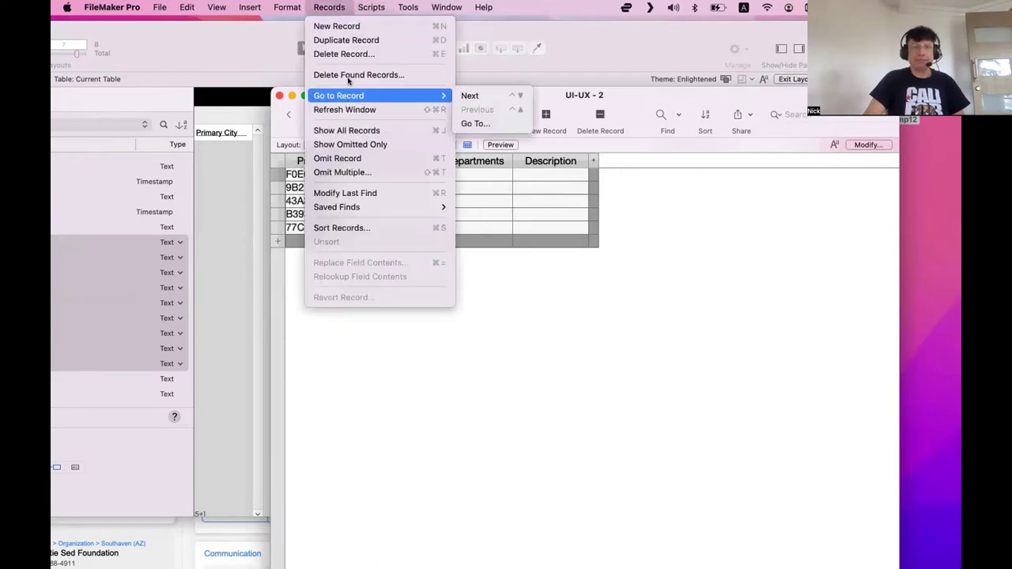
{"action": "key", "text": "Escape"}
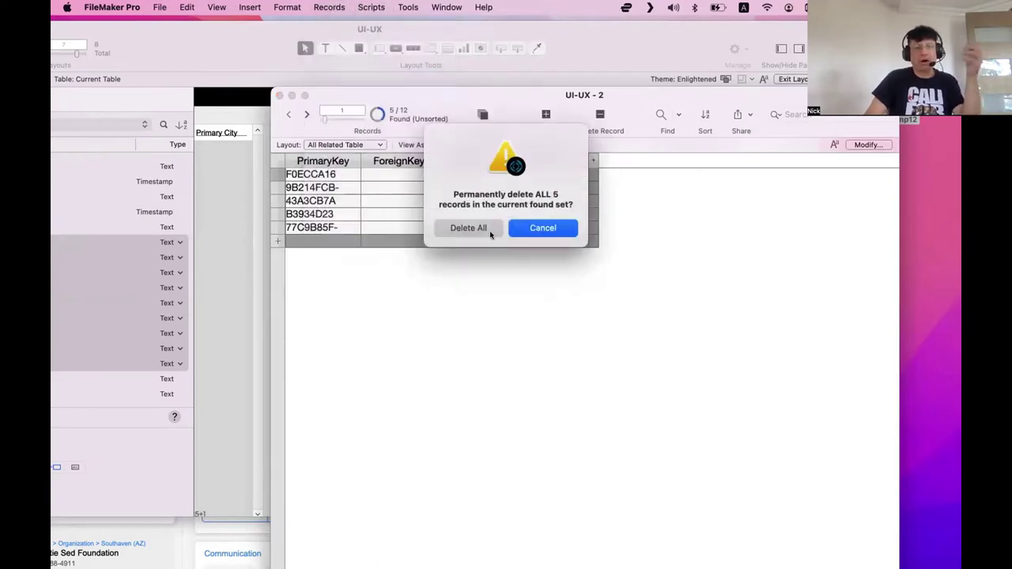
{"action": "left_click", "coordinate": [489, 231]}
{"action": "left_click", "coordinate": [307, 172]}
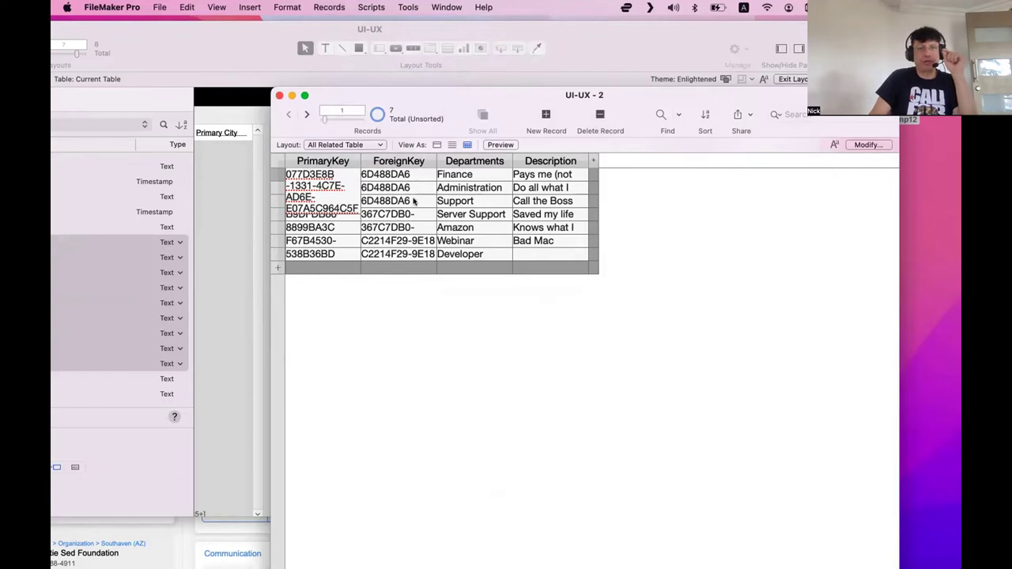
Step: In the relationships graph, relate g_Selected Department in Current Table to PrimaryKey in All Related Table 2
{"action": "left_click_drag", "start_coordinate": [375, 109], "coordinate": [762, 131]}
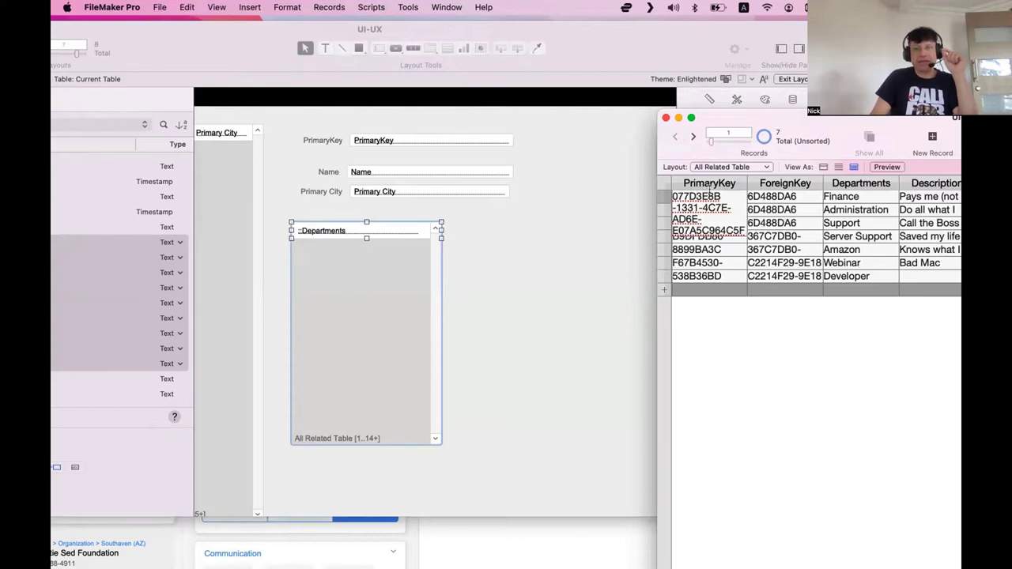
{"action": "left_click", "coordinate": [502, 321]}
{"action": "key", "text": "super+shift+d"}
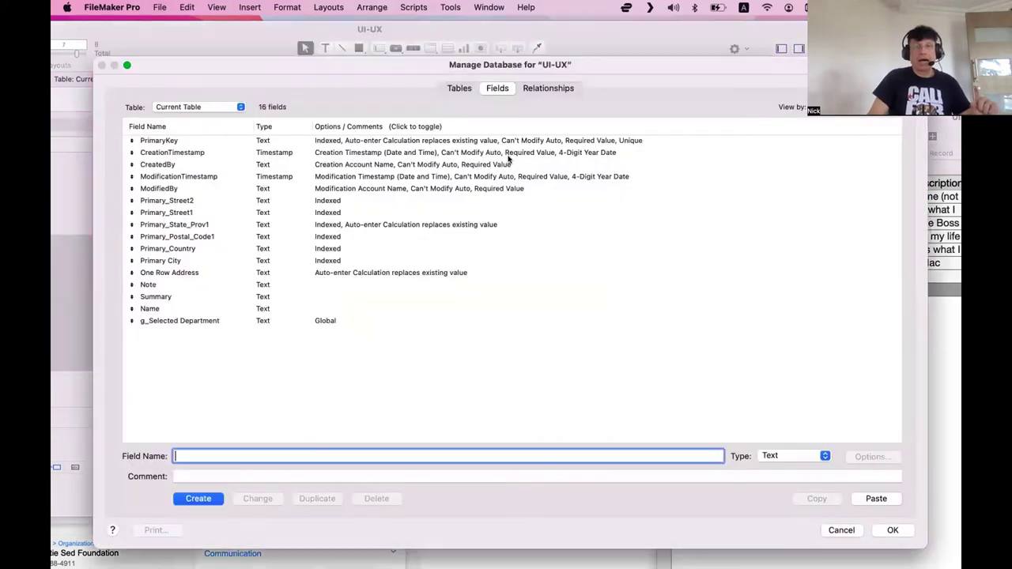
{"action": "left_click", "coordinate": [551, 86]}
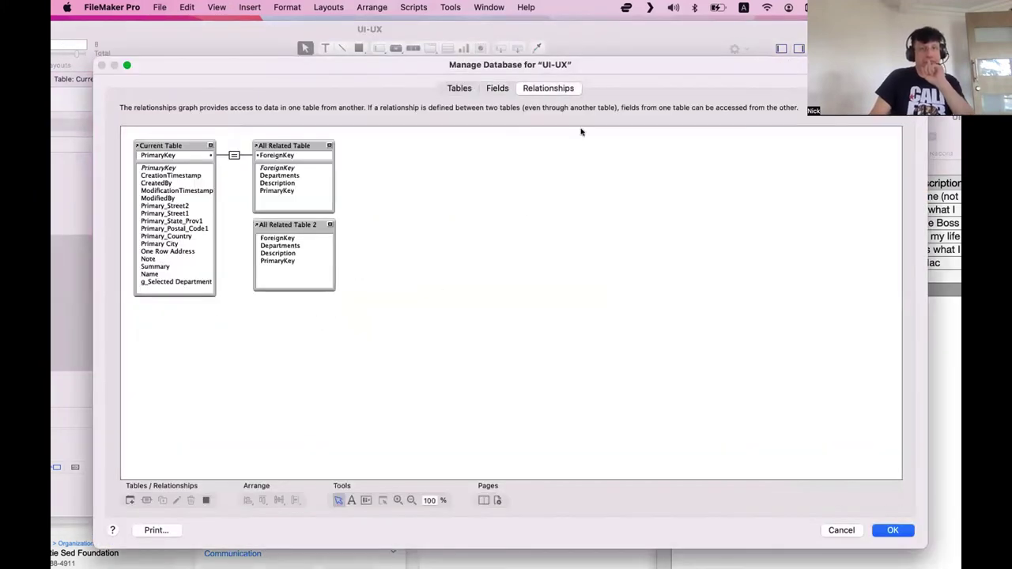
{"action": "left_click", "coordinate": [151, 283]}
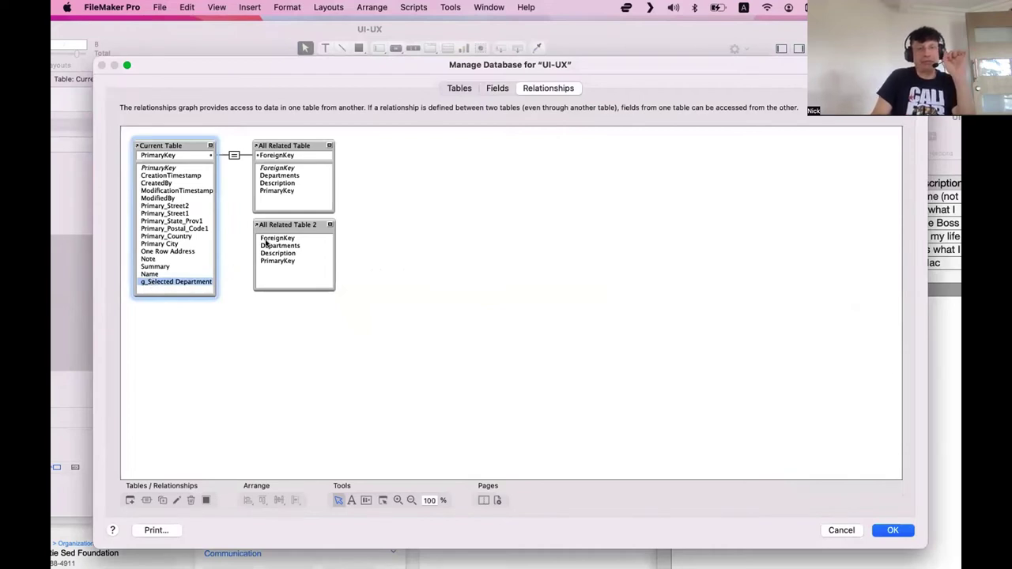
{"action": "left_click", "coordinate": [265, 261]}
{"action": "left_click_drag", "start_coordinate": [264, 262], "coordinate": [200, 273]}
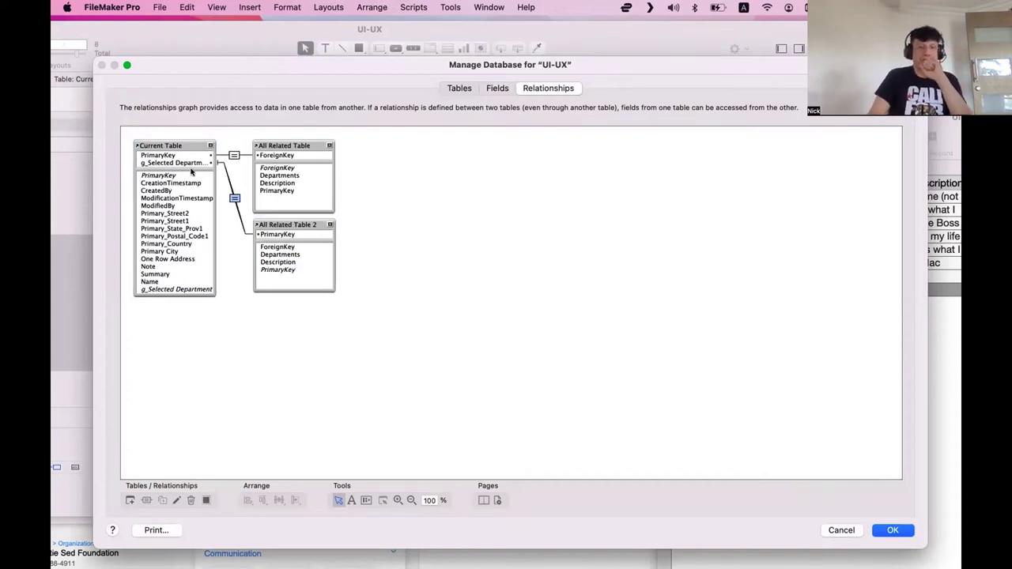
{"action": "left_click", "coordinate": [165, 142]}
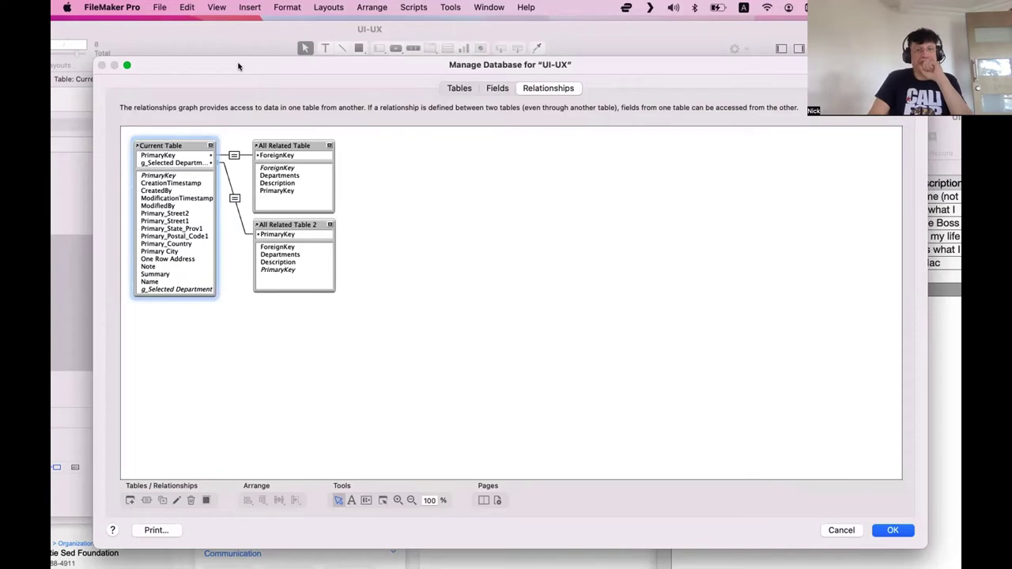
Step: Rearrange the windows to compare the layout with the relationships graph, and examine both relationships from Current Table
{"action": "left_click_drag", "start_coordinate": [240, 69], "coordinate": [420, 190]}
{"action": "left_click", "coordinate": [414, 278]}
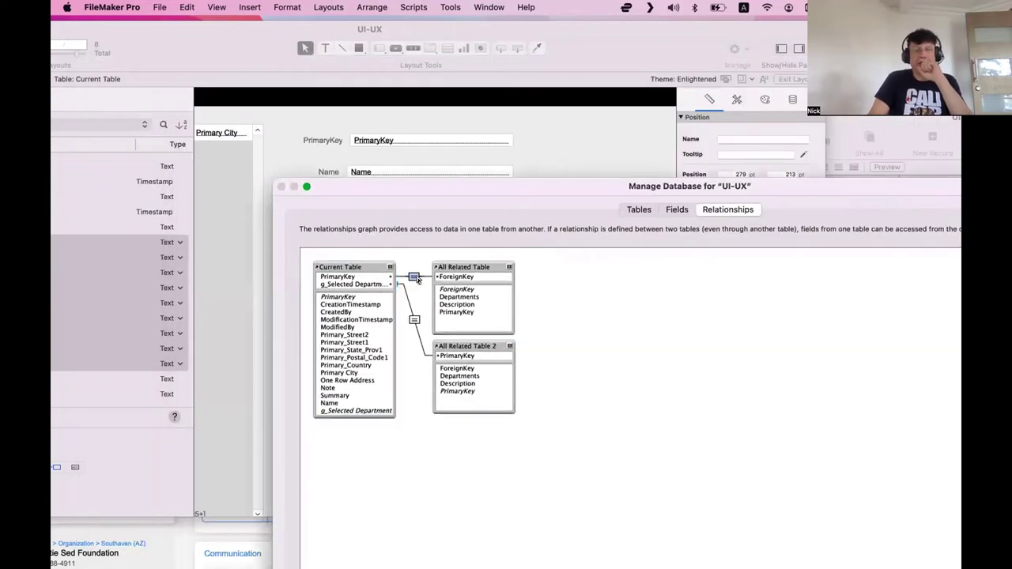
{"action": "left_click", "coordinate": [463, 265]}
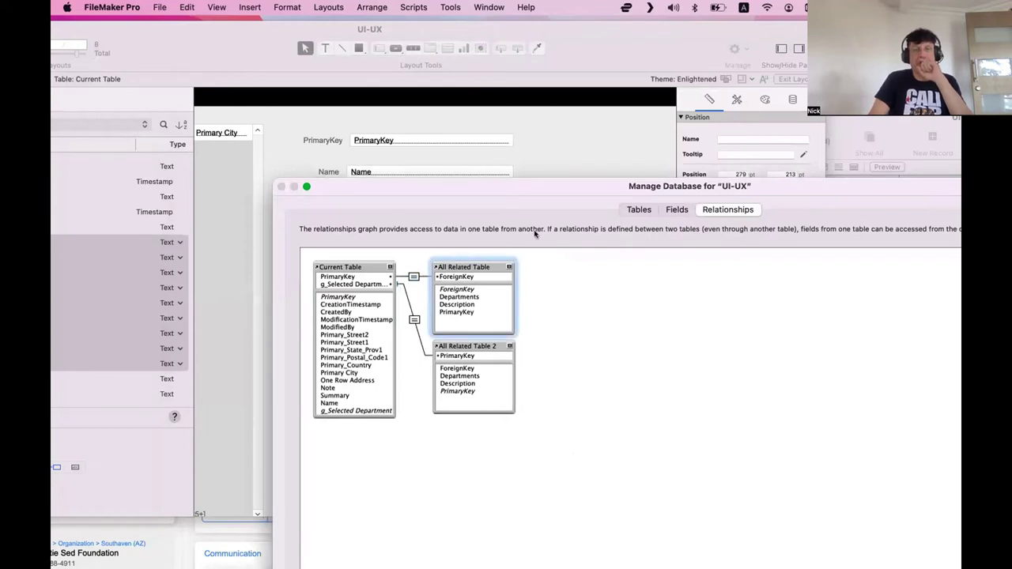
{"action": "left_click_drag", "start_coordinate": [560, 193], "coordinate": [558, 203]}
{"action": "left_click_drag", "start_coordinate": [551, 244], "coordinate": [544, 287]}
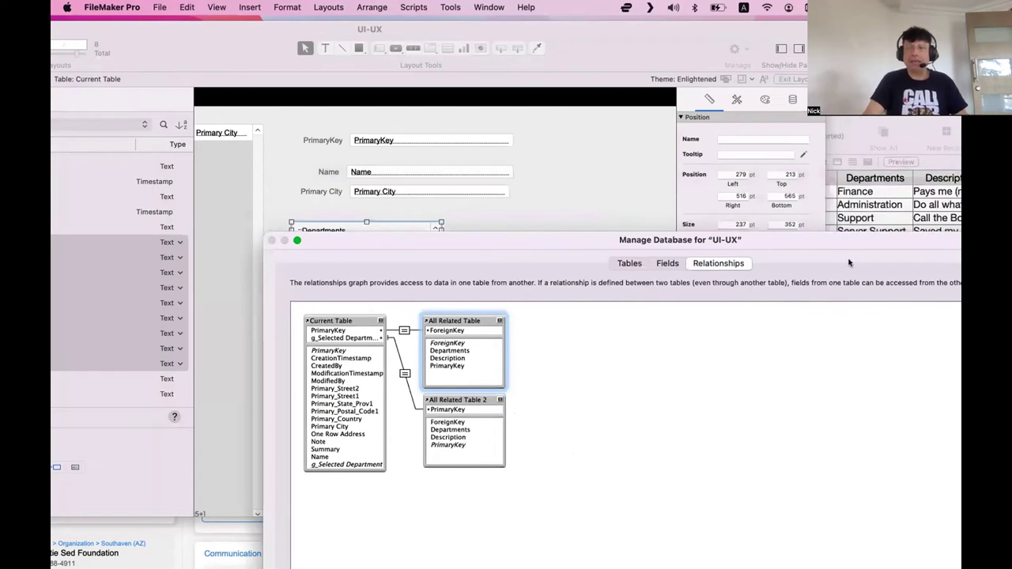
{"action": "left_click_drag", "start_coordinate": [849, 244], "coordinate": [879, 388]}
{"action": "left_click_drag", "start_coordinate": [544, 45], "coordinate": [423, 56]}
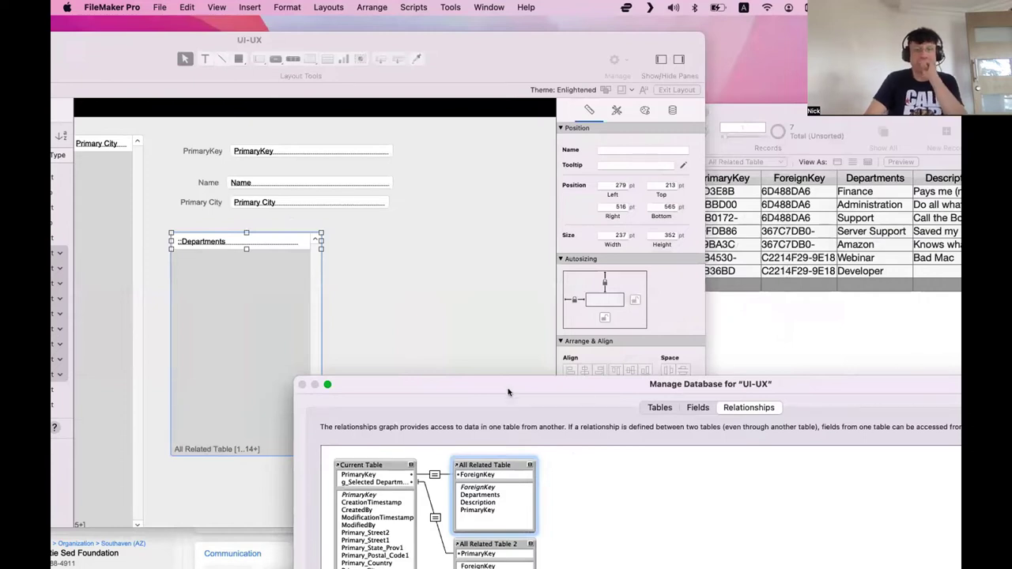
{"action": "left_click_drag", "start_coordinate": [507, 392], "coordinate": [525, 250]}
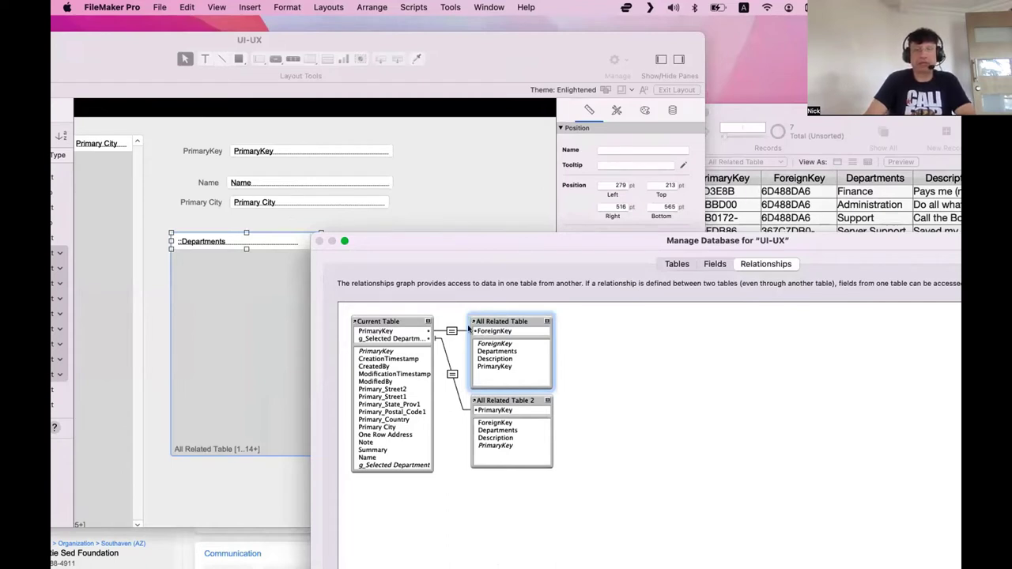
{"action": "left_click", "coordinate": [452, 376]}
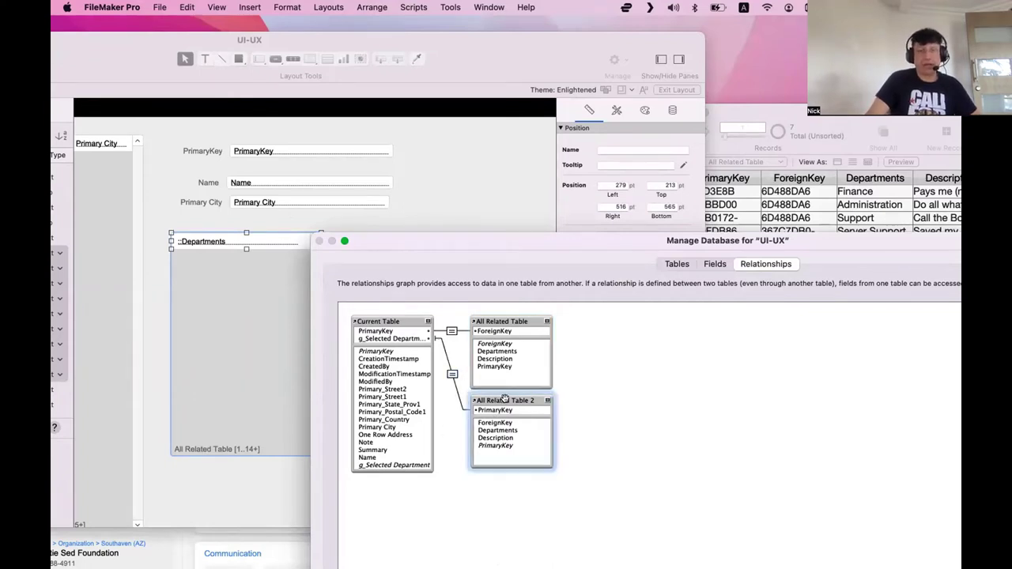
Step: Rename the All Related Table 2 occurrence as "Seledcted Related Record" and save the database changes
{"action": "double_click", "coordinate": [514, 446]}
{"action": "triple_click", "coordinate": [510, 438]}
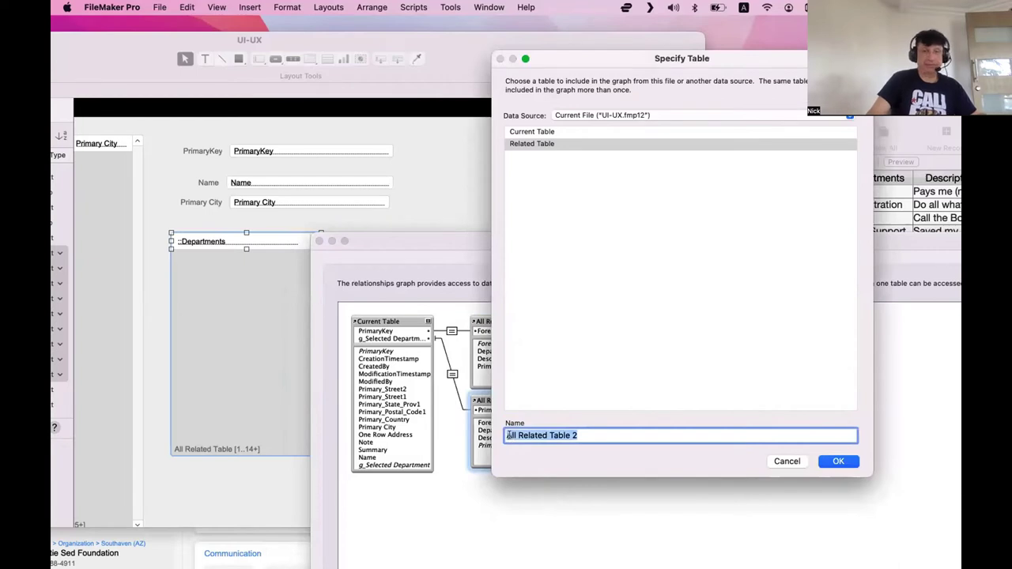
{"action": "double_click", "coordinate": [511, 434]}
{"action": "key", "text": "BackSpace"}
{"action": "type", "text": "Seledcted"}
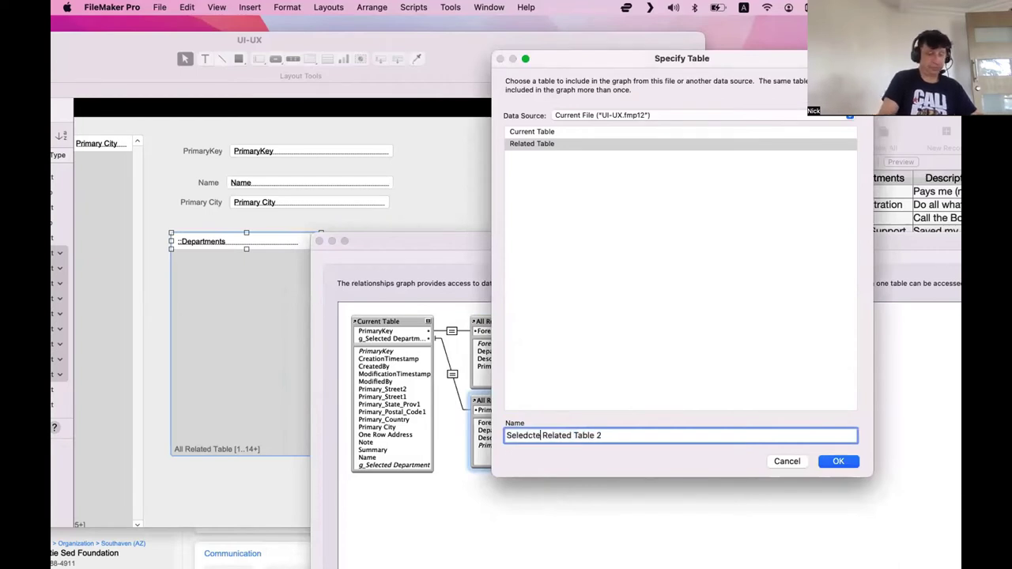
{"action": "double_click", "coordinate": [589, 435]}
{"action": "double_click", "coordinate": [614, 433]}
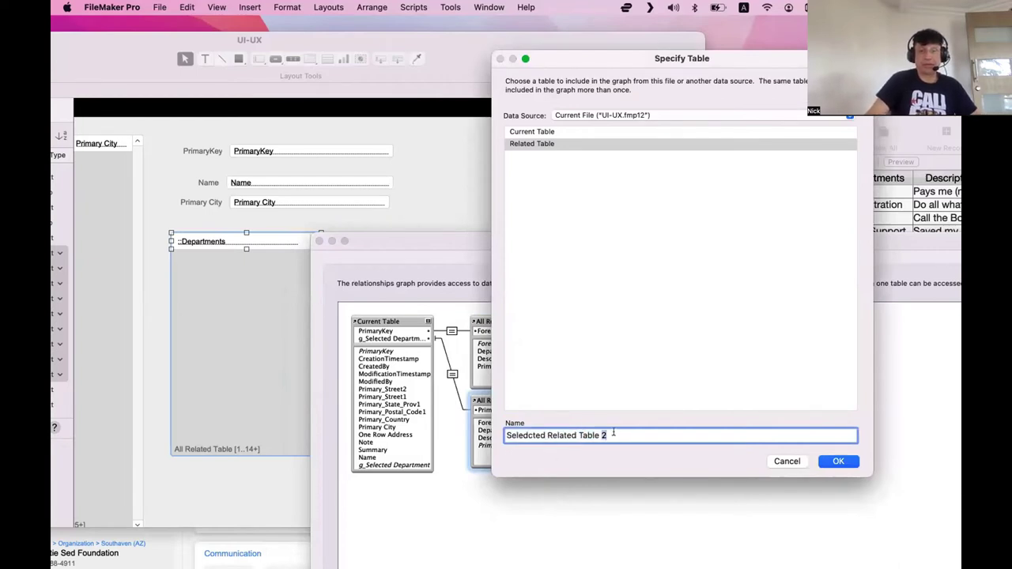
{"action": "double_click", "coordinate": [594, 436]}
{"action": "key", "text": "BackSpace"}
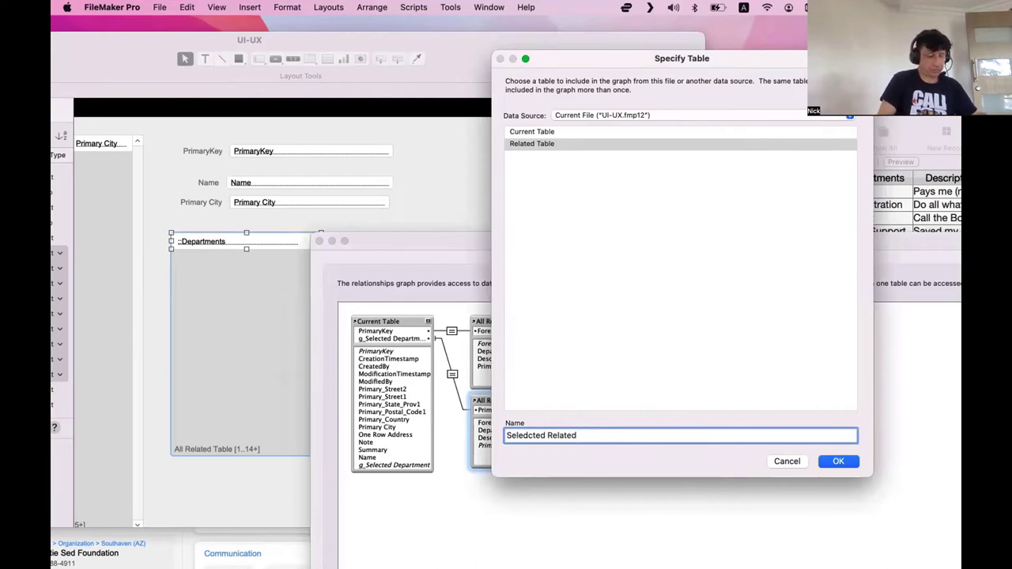
{"action": "type", "text": "Record"}
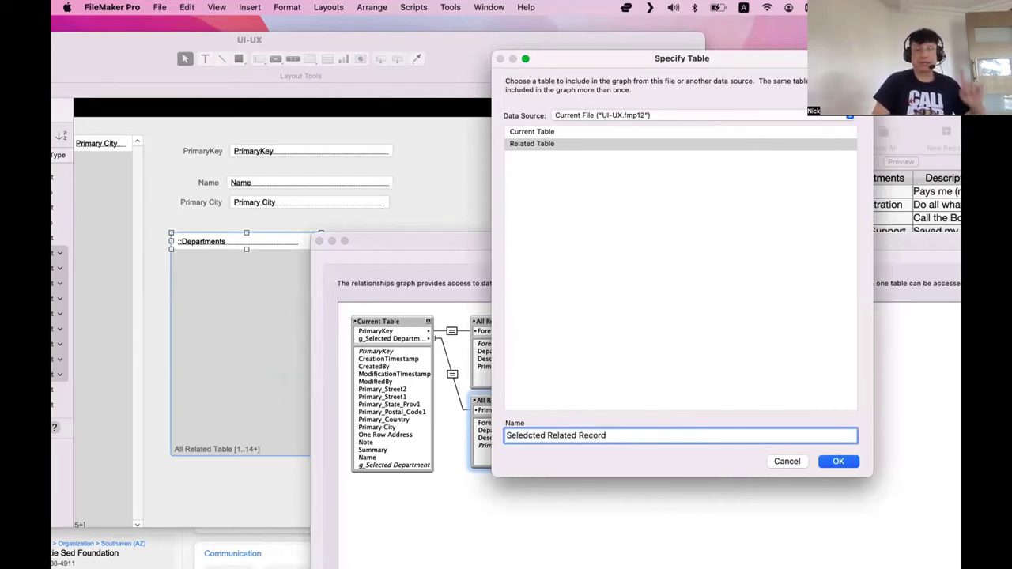
{"action": "key", "text": "Return"}
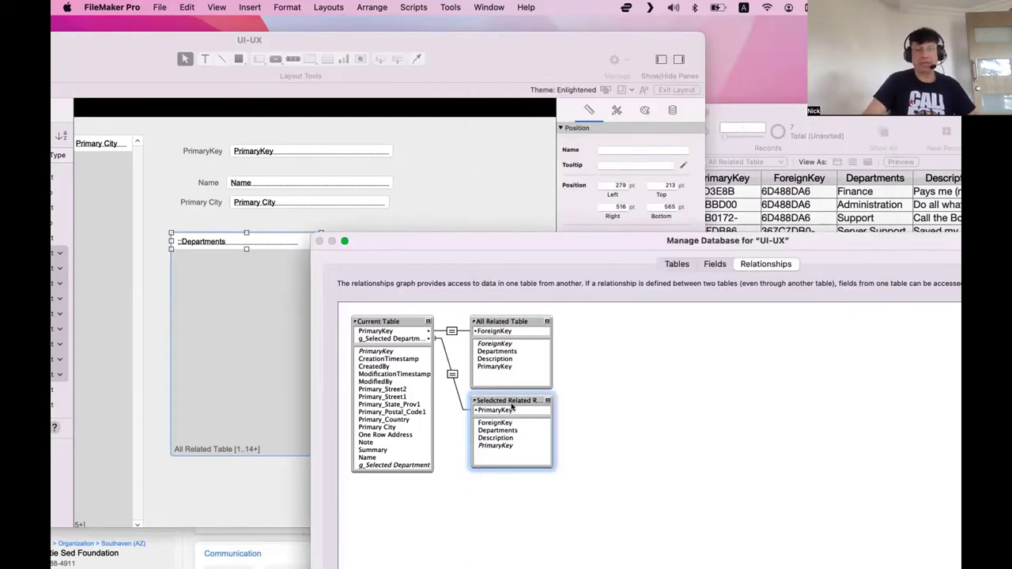
{"action": "left_click_drag", "start_coordinate": [530, 246], "coordinate": [229, 69]}
{"action": "key", "text": "Return"}
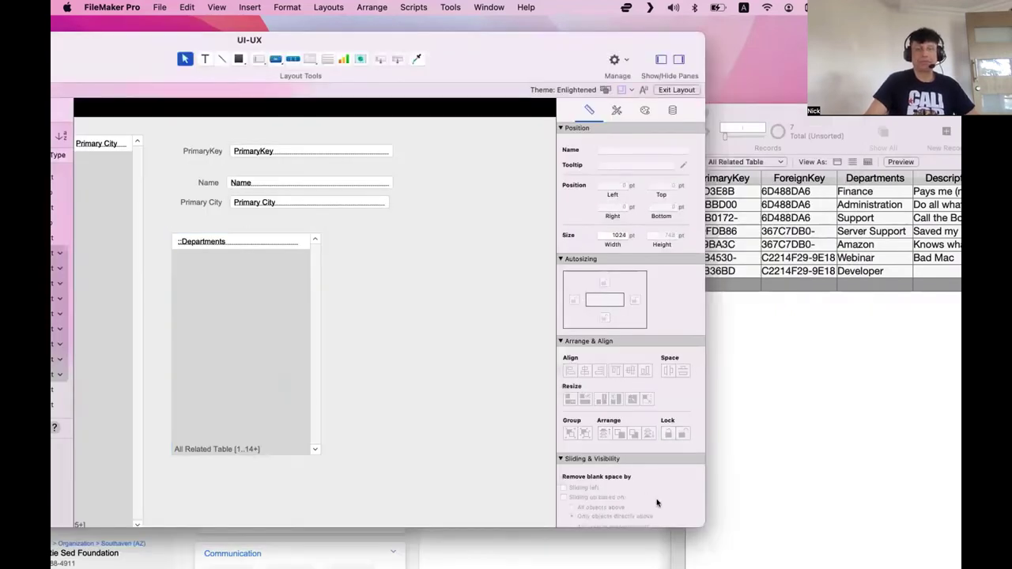
Step: Enlarge the layout window and place the g_Selected Department field, without a label, beside the Primary City field
{"action": "left_click_drag", "start_coordinate": [696, 523], "coordinate": [851, 552]}
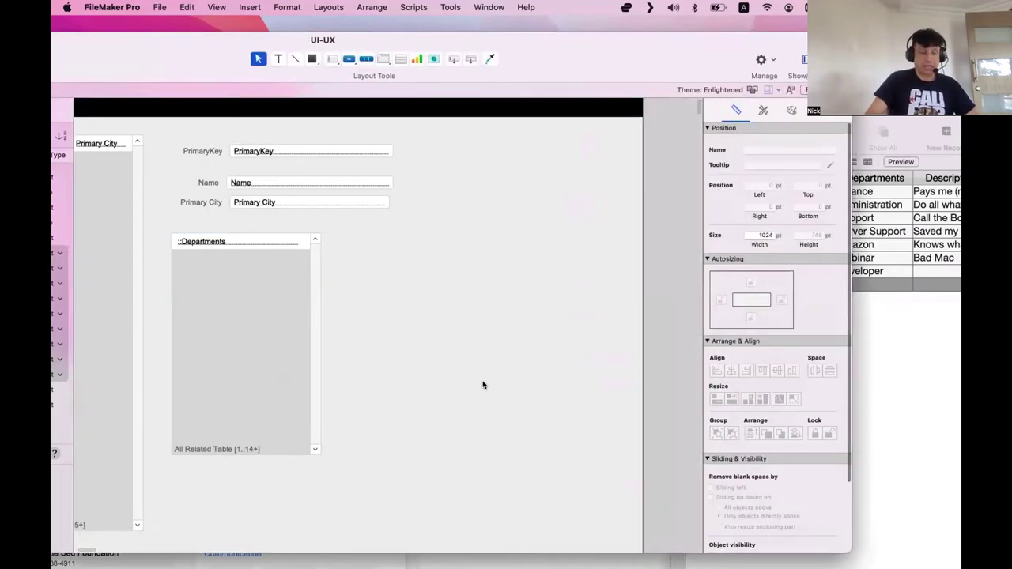
{"action": "left_click_drag", "start_coordinate": [453, 61], "coordinate": [459, 199]}
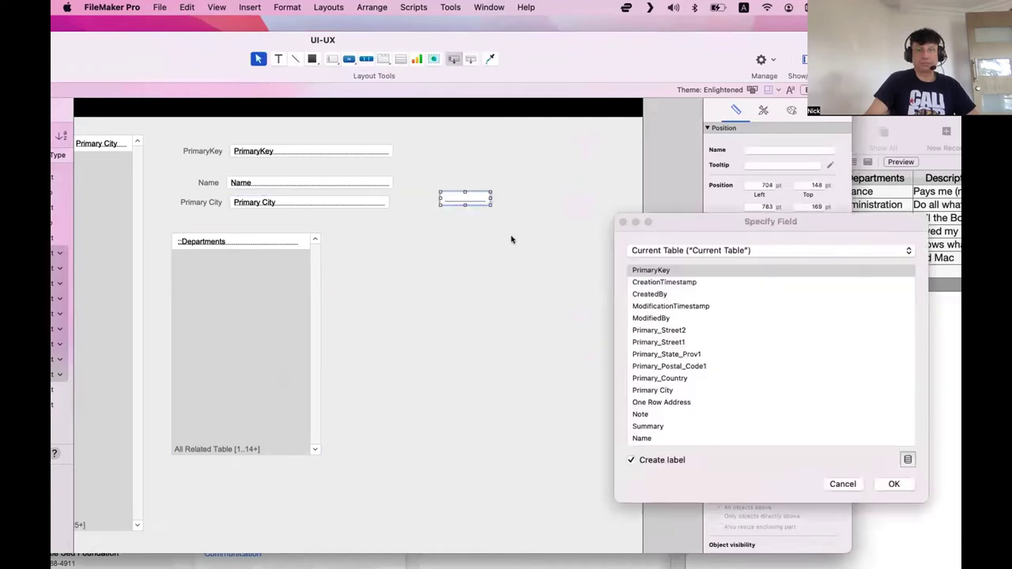
{"action": "left_click", "coordinate": [638, 460]}
{"action": "scroll", "coordinate": [673, 402], "scroll_direction": "down", "scroll_amount": 1}
{"action": "left_click", "coordinate": [667, 355]}
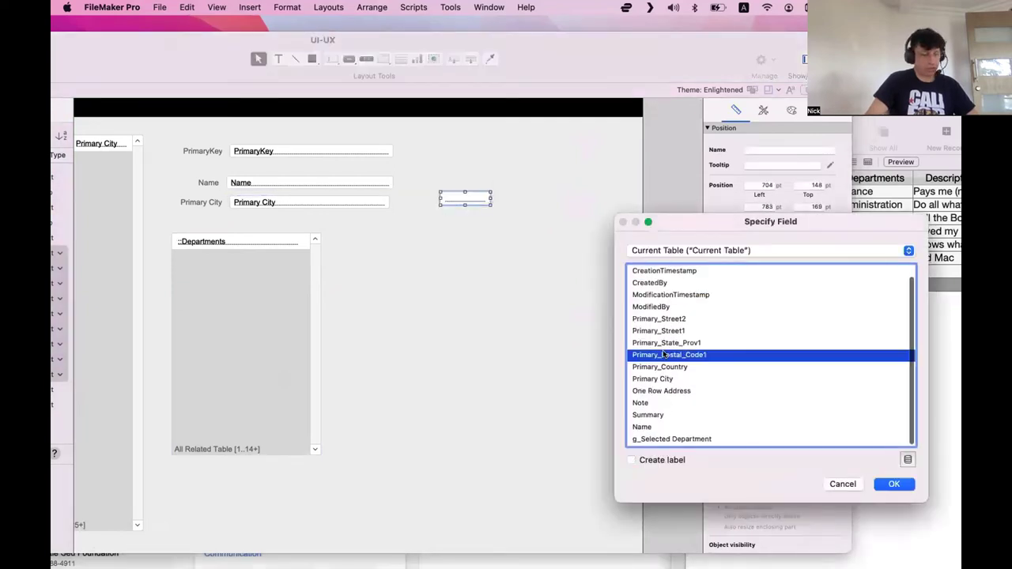
{"action": "key", "text": "g"}
{"action": "double_click", "coordinate": [680, 441]}
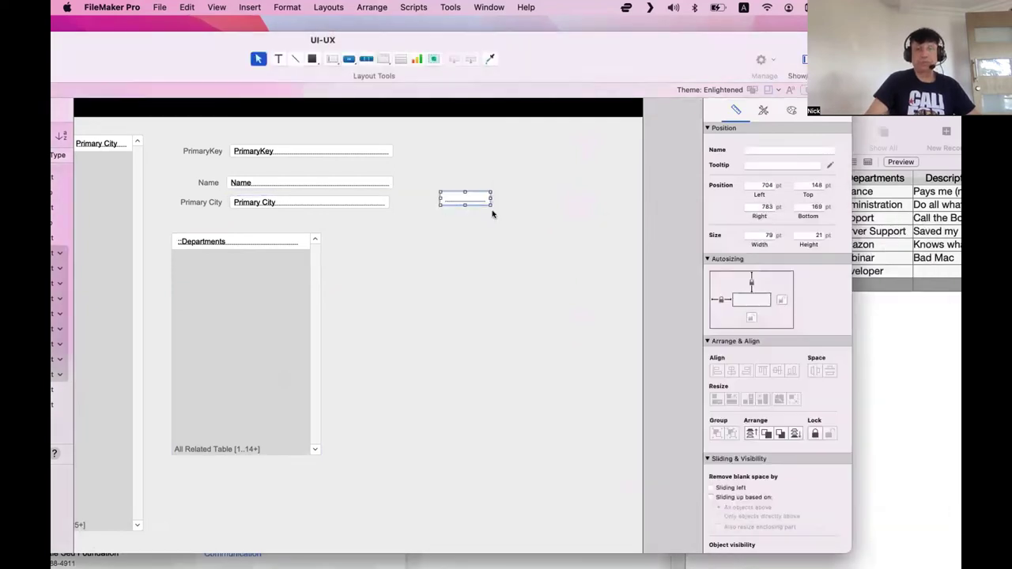
Step: Reposition and widen the g_Selected Department field to about 253 pt with a label, and check it in Browse mode
{"action": "left_click_drag", "start_coordinate": [491, 198], "coordinate": [541, 228]}
{"action": "double_click", "coordinate": [541, 228]}
{"action": "left_click", "coordinate": [662, 457]}
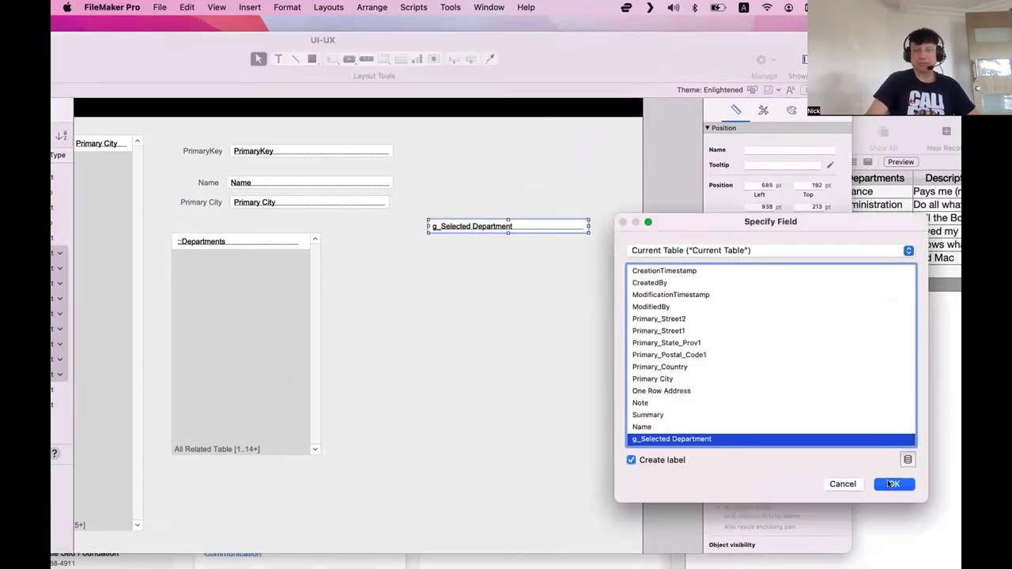
{"action": "key", "text": "Return"}
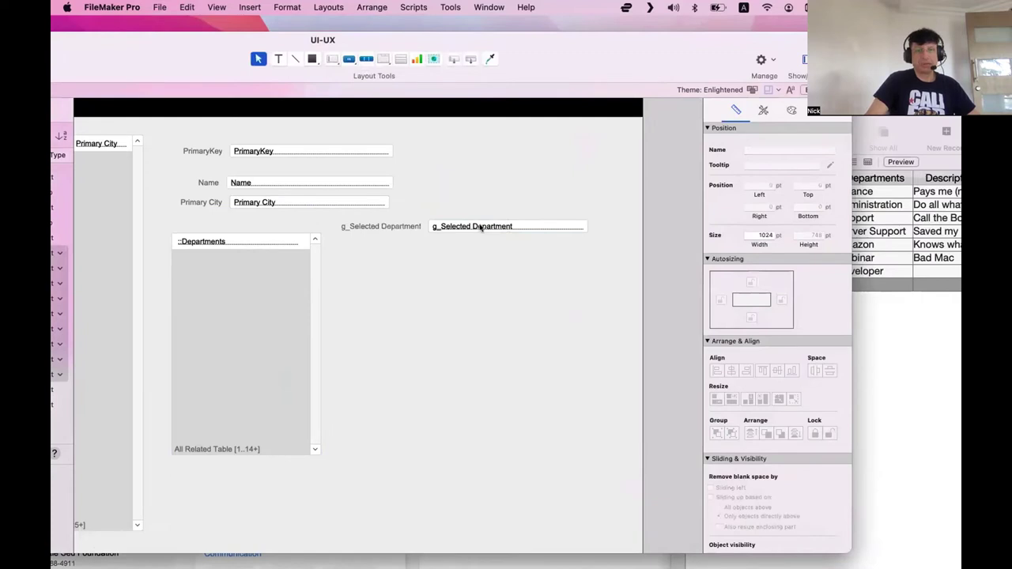
{"action": "left_click", "coordinate": [481, 228]}
{"action": "key", "text": "super+b"}
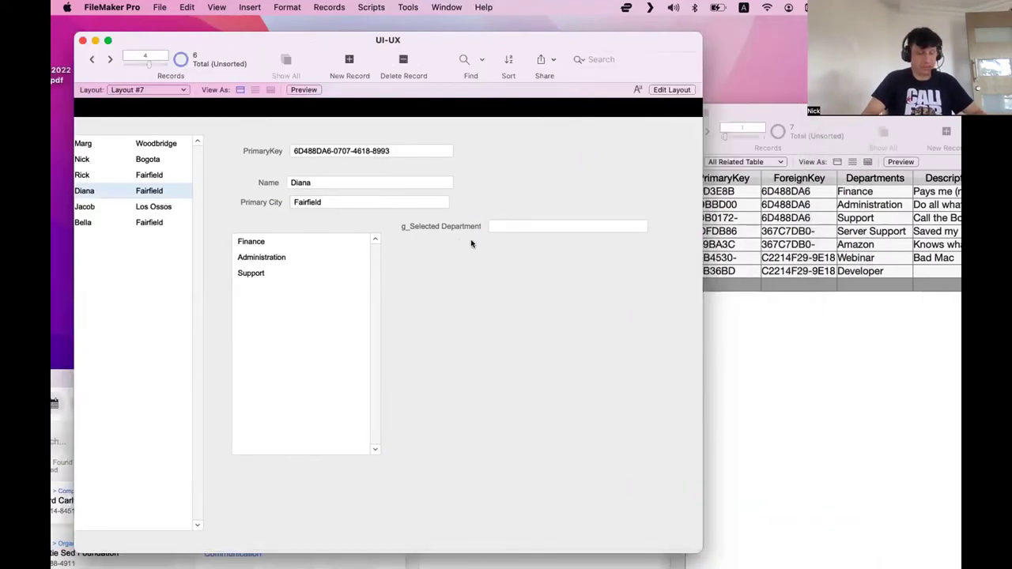
{"action": "key", "text": "super+l"}
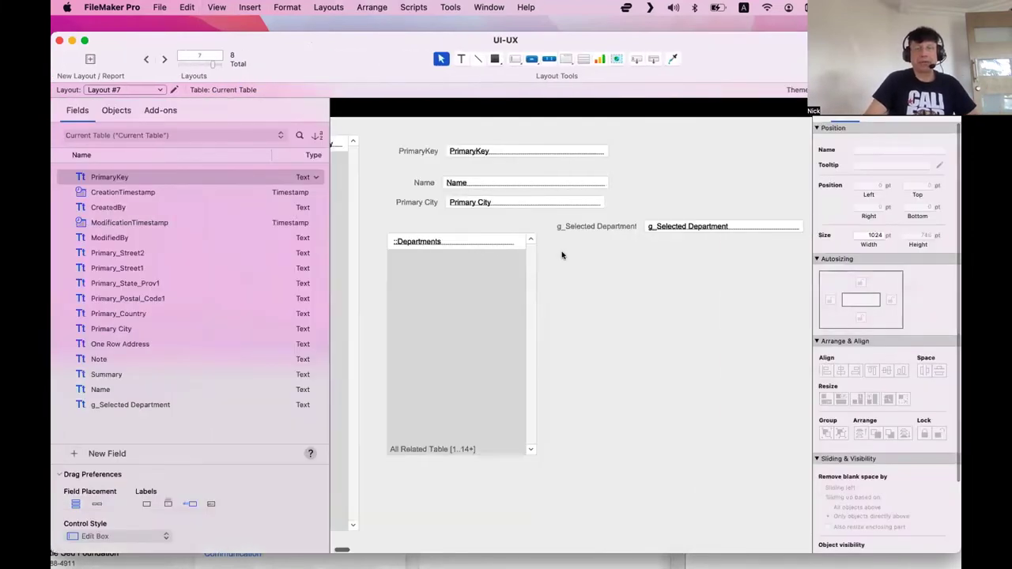
Step: Move g_Selected Department slightly up, and shift the PrimaryKey, Name and Primary City fields with their labels further above the departments portal
{"action": "left_click_drag", "start_coordinate": [656, 234], "coordinate": [661, 262]}
{"action": "left_click", "coordinate": [561, 271]}
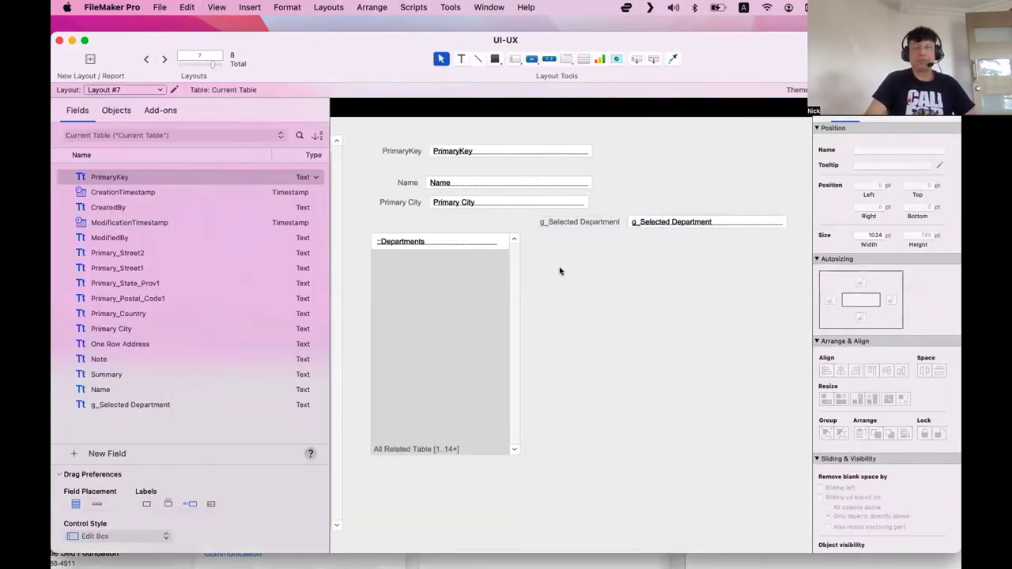
{"action": "left_click", "coordinate": [424, 243]}
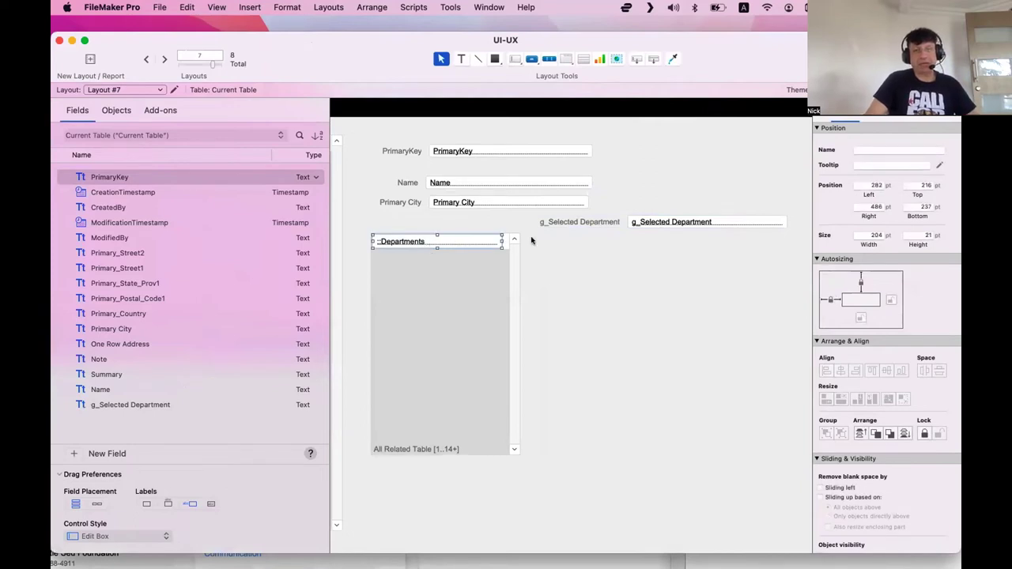
{"action": "scroll", "coordinate": [570, 351], "scroll_direction": "left", "scroll_amount": 5}
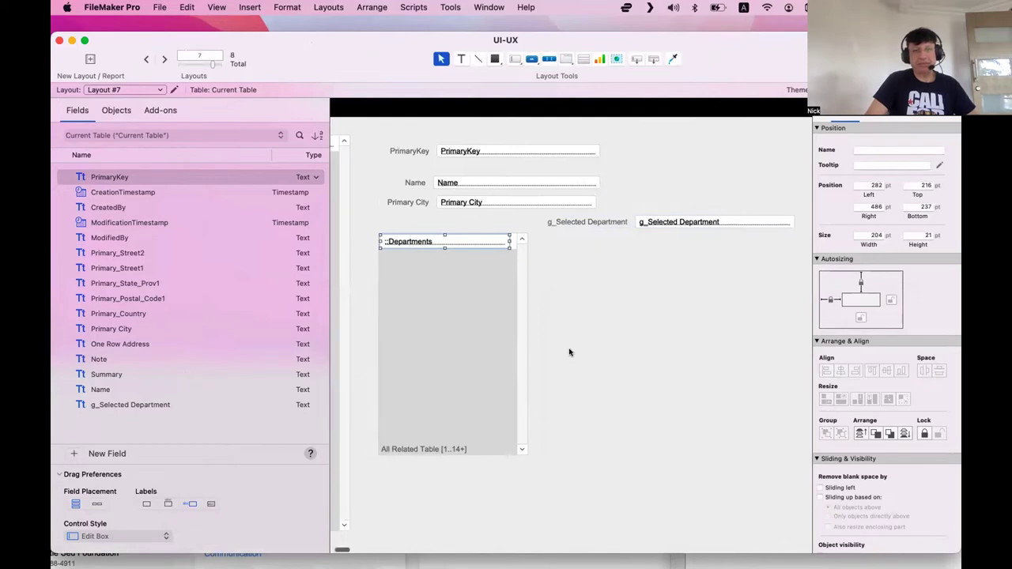
{"action": "left_click", "coordinate": [407, 145]}
{"action": "left_click_drag", "start_coordinate": [553, 127], "coordinate": [615, 188]}
{"action": "left_click", "coordinate": [532, 299]}
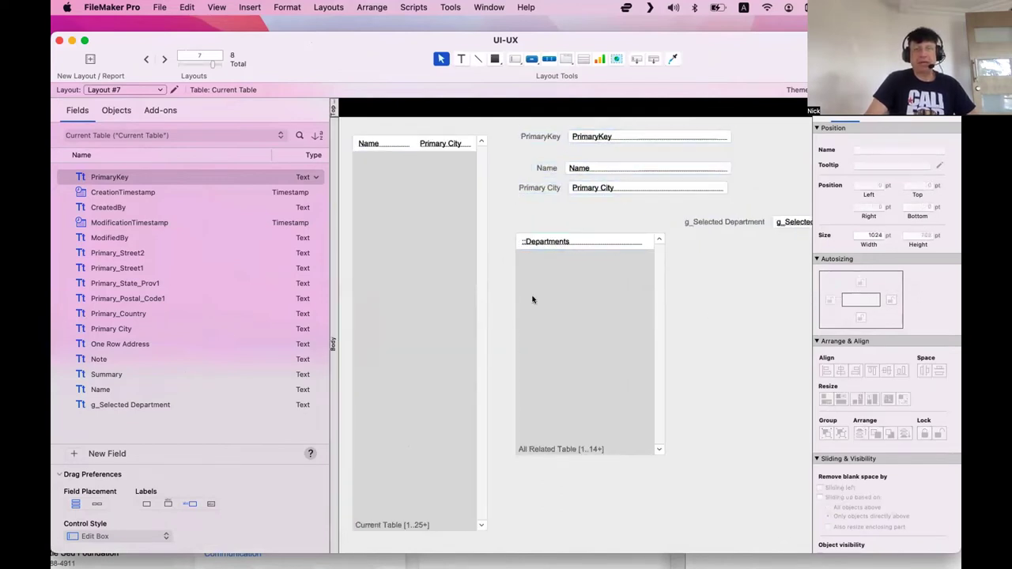
Step: Place the Departments field from Seledcted Related Record, with a label, below g_Selected Department and widen it to about 287 pt
{"action": "scroll", "coordinate": [531, 299], "scroll_direction": "right", "scroll_amount": 3}
{"action": "left_click", "coordinate": [442, 278]}
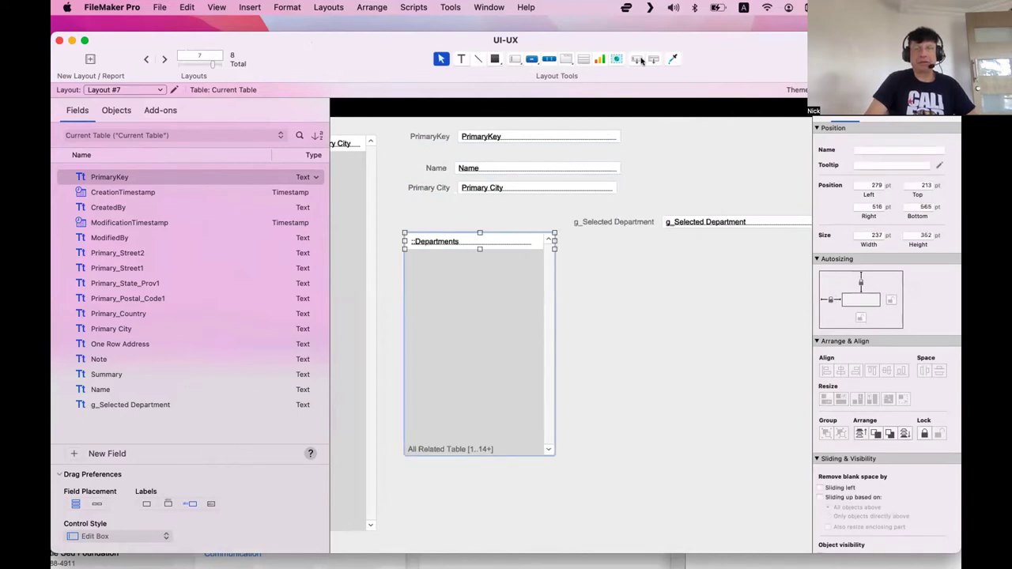
{"action": "left_click_drag", "start_coordinate": [638, 61], "coordinate": [662, 239]}
{"action": "left_click", "coordinate": [673, 253]}
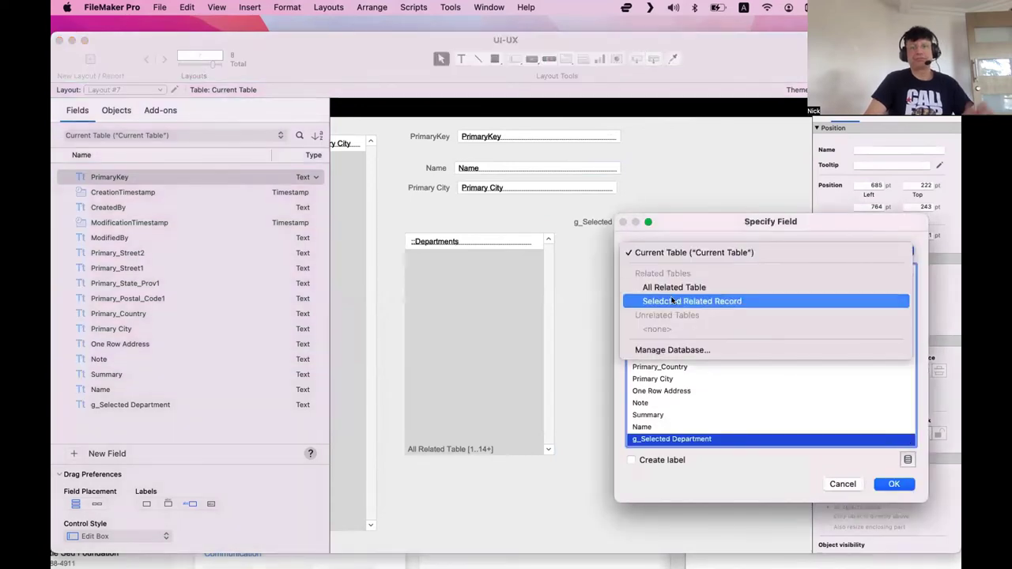
{"action": "left_click", "coordinate": [671, 300]}
{"action": "double_click", "coordinate": [663, 283]}
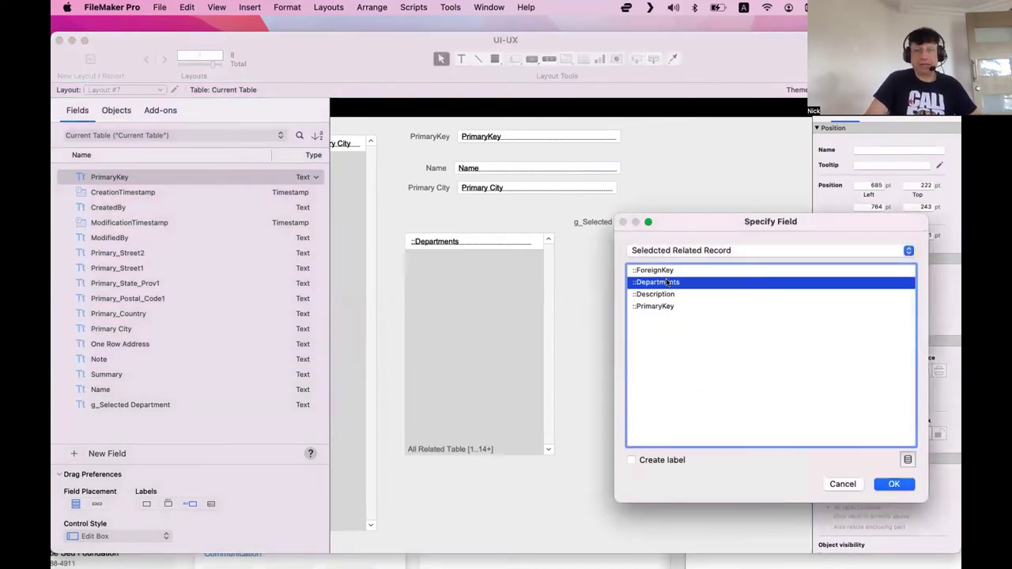
{"action": "double_click", "coordinate": [672, 248]}
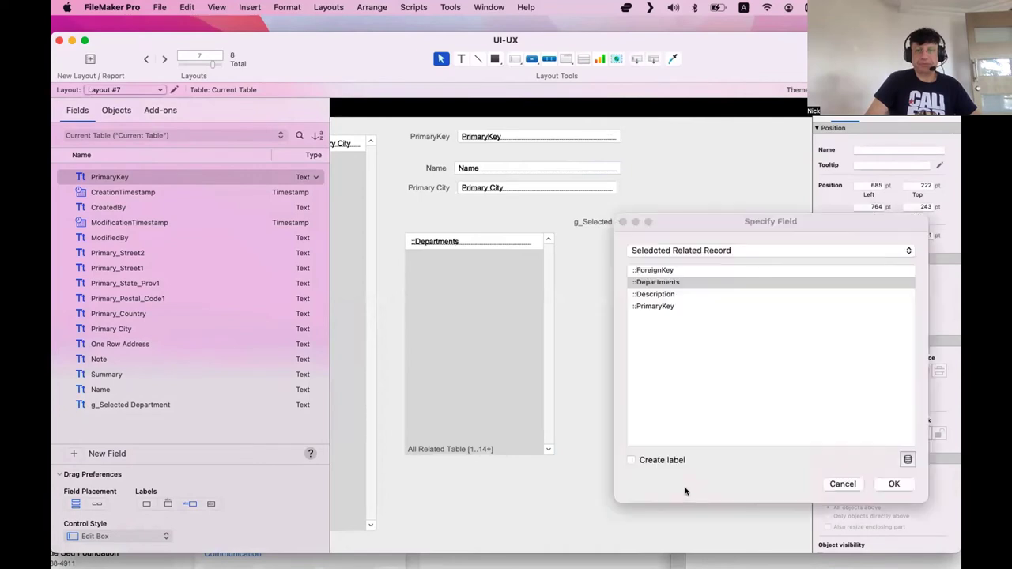
{"action": "left_click", "coordinate": [662, 461]}
{"action": "left_click", "coordinate": [892, 484]}
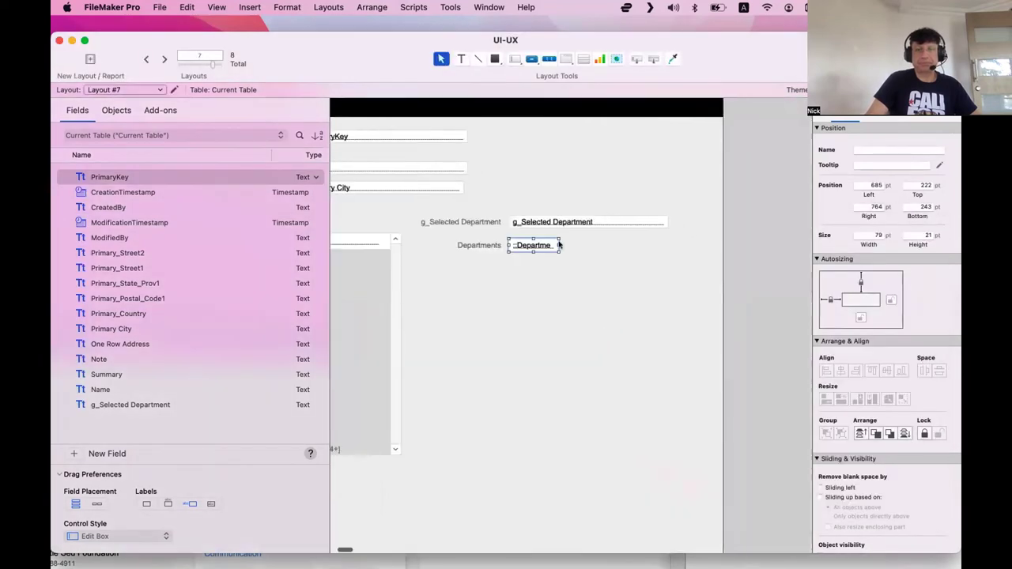
{"action": "left_click_drag", "start_coordinate": [558, 246], "coordinate": [690, 248]}
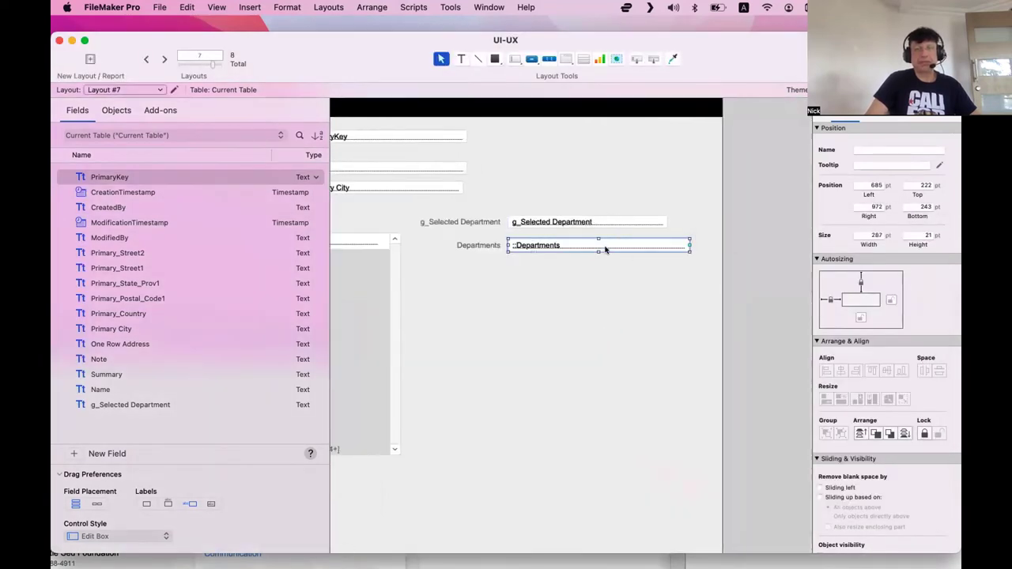
Step: Duplicate the new Departments field below itself, reassign the copy to Description with a label, and stretch it into a tall text box
{"action": "left_click_drag", "start_coordinate": [606, 250], "coordinate": [601, 269]}
{"action": "double_click", "coordinate": [601, 269]}
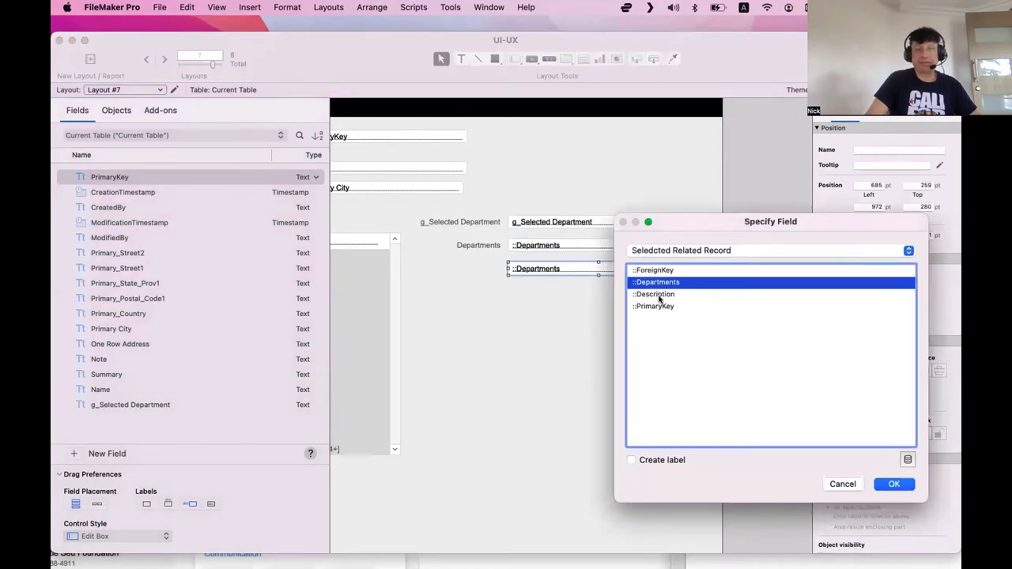
{"action": "double_click", "coordinate": [659, 294]}
{"action": "double_click", "coordinate": [530, 268]}
{"action": "left_click", "coordinate": [684, 460]}
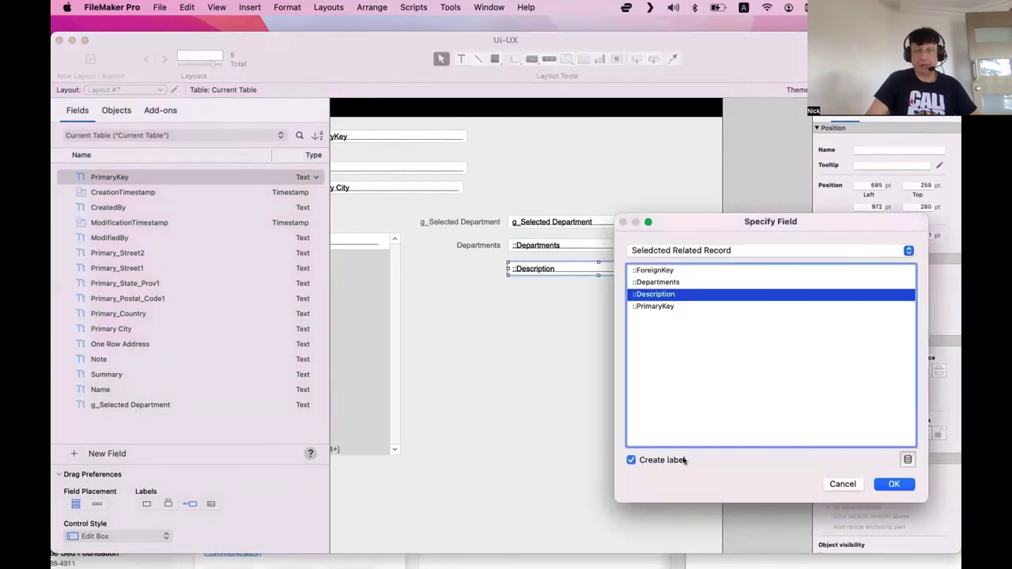
{"action": "left_click", "coordinate": [894, 484]}
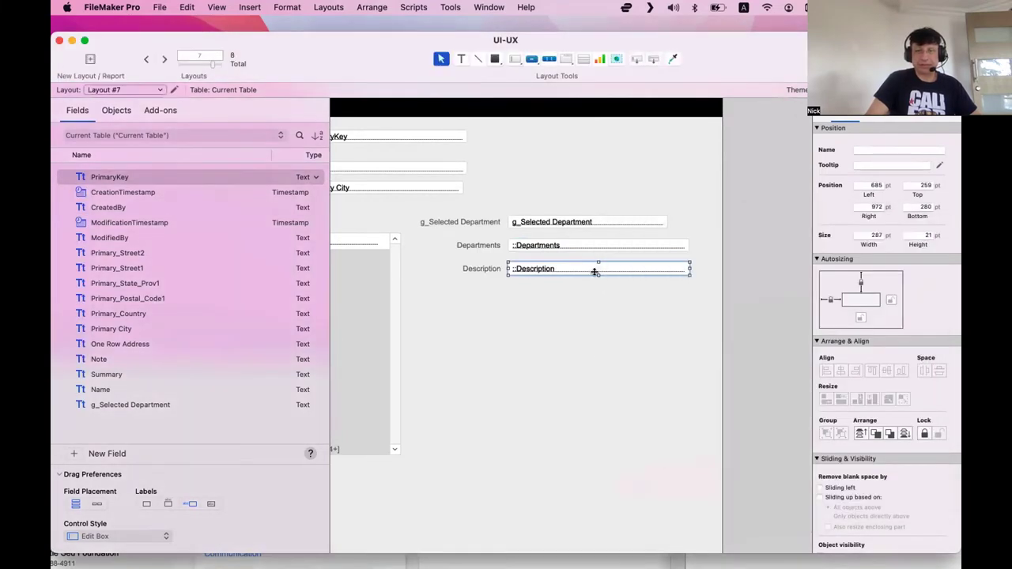
{"action": "left_click_drag", "start_coordinate": [595, 272], "coordinate": [598, 433]}
{"action": "left_click", "coordinate": [579, 457]}
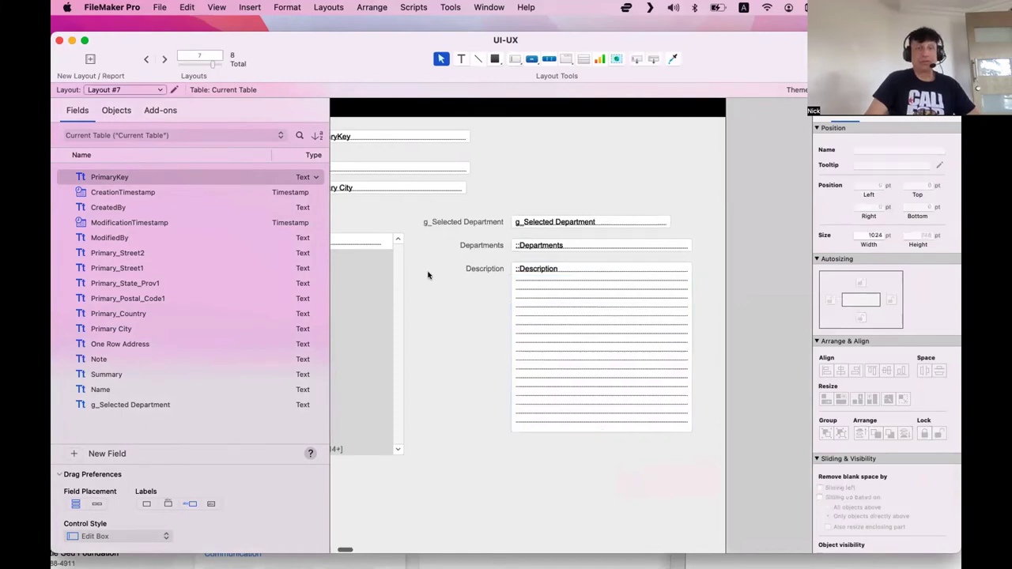
Step: Move the g_Selected Department field and its label up, clear of the Departments field
{"action": "scroll", "coordinate": [475, 277], "scroll_direction": "left", "scroll_amount": 2}
{"action": "left_click", "coordinate": [578, 222]}
{"action": "left_click", "coordinate": [542, 221], "text": "shift"}
{"action": "left_click_drag", "start_coordinate": [586, 204], "coordinate": [585, 204]}
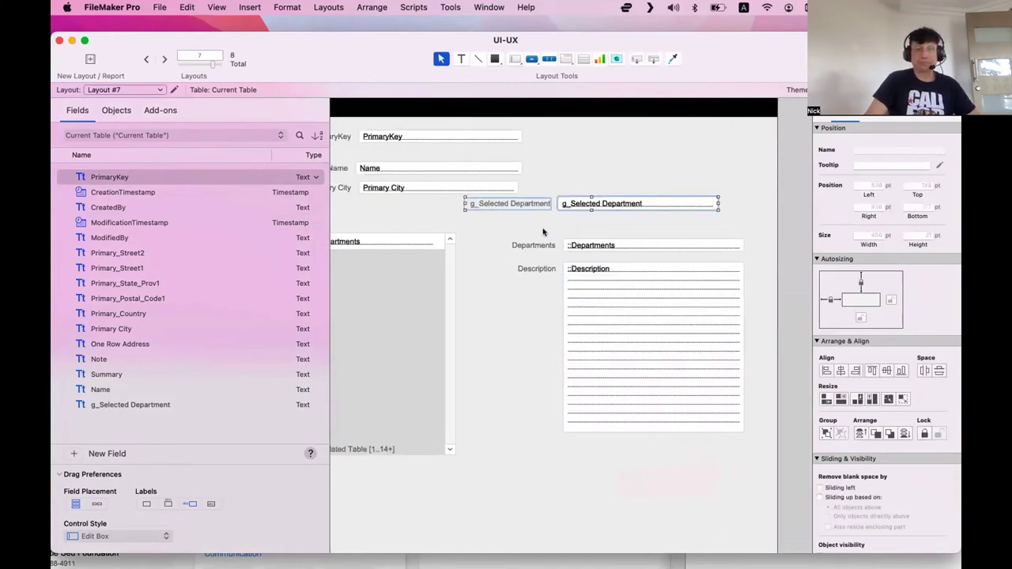
Step: Stack the Departments and Description labels above their fields and bring the whole group beside the departments portal
{"action": "left_click_drag", "start_coordinate": [546, 233], "coordinate": [579, 315]}
{"action": "left_click", "coordinate": [534, 270]}
{"action": "left_click_drag", "start_coordinate": [535, 249], "coordinate": [592, 237]}
{"action": "left_click", "coordinate": [535, 270]}
{"action": "left_click_drag", "start_coordinate": [533, 270], "coordinate": [585, 259]}
{"action": "left_click_drag", "start_coordinate": [533, 221], "coordinate": [545, 317]}
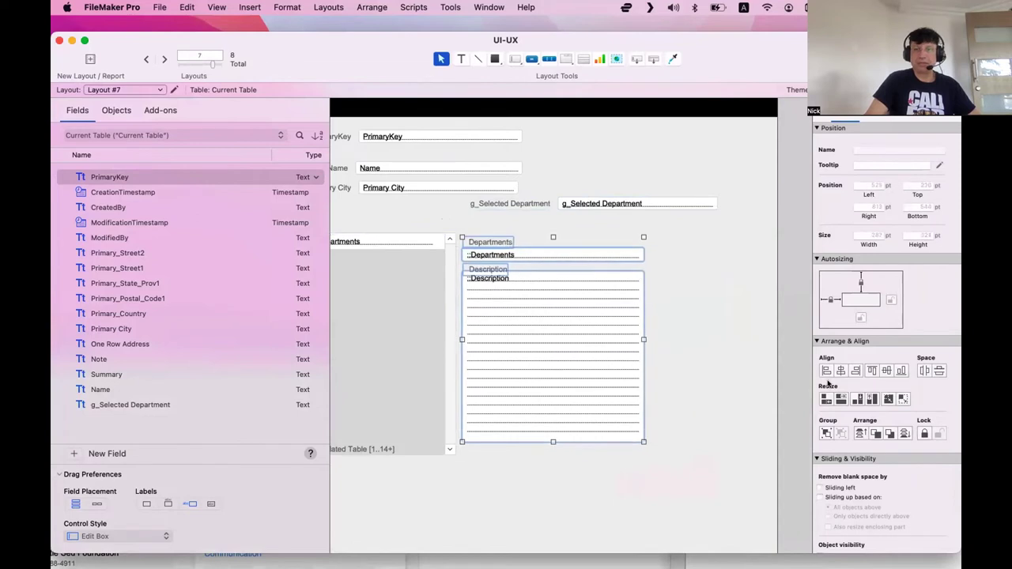
Step: Left-align the Departments and Description labels, line them up with their fields, and lower the Description field slightly
{"action": "left_click", "coordinate": [903, 117]}
{"action": "scroll", "coordinate": [825, 483], "scroll_direction": "down", "scroll_amount": 3}
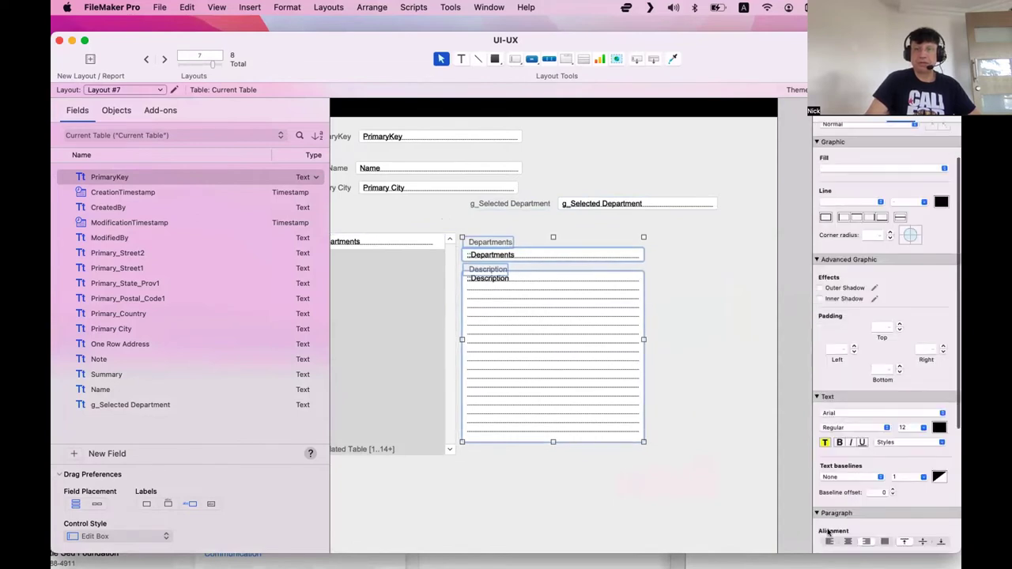
{"action": "left_click", "coordinate": [690, 364]}
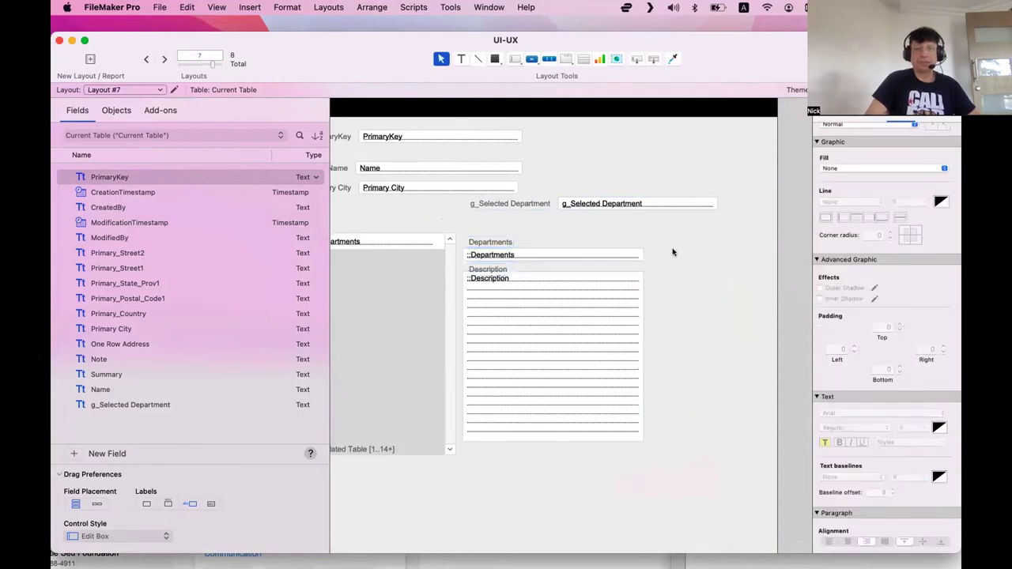
{"action": "left_click_drag", "start_coordinate": [590, 240], "coordinate": [515, 331]}
{"action": "left_click", "coordinate": [685, 318]}
{"action": "left_click", "coordinate": [515, 325]}
{"action": "left_click_drag", "start_coordinate": [467, 241], "coordinate": [475, 239]}
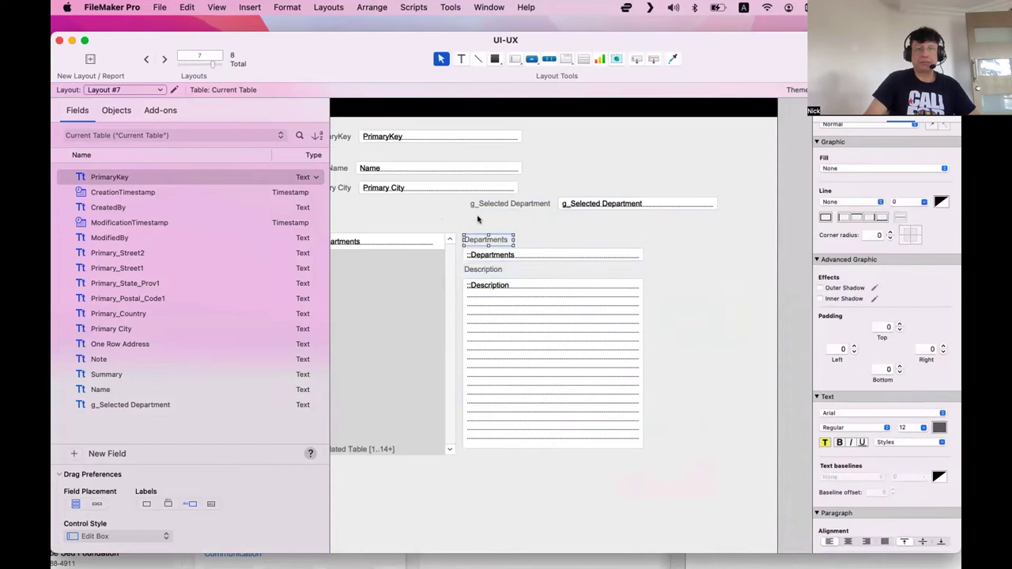
{"action": "left_click", "coordinate": [482, 228]}
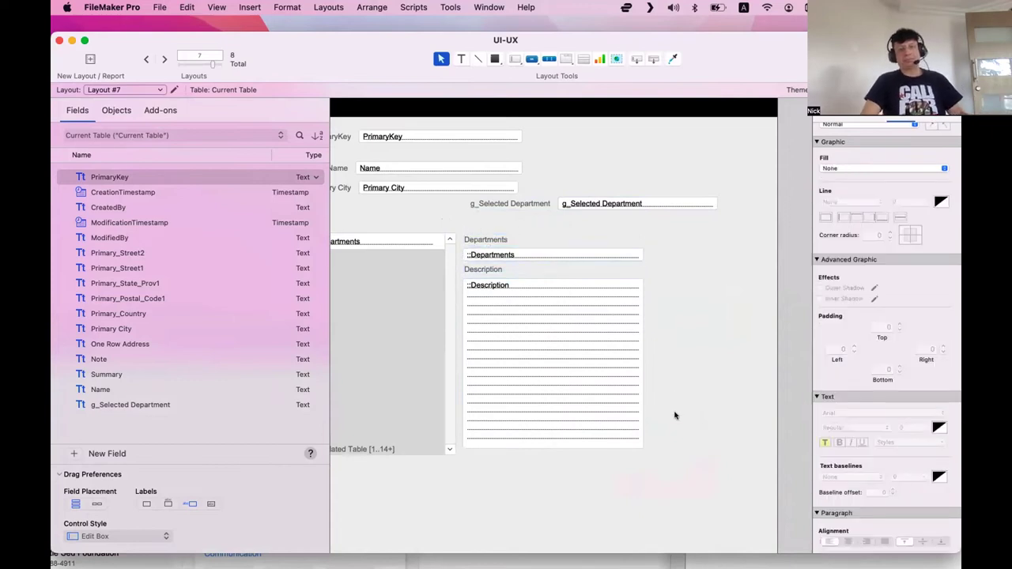
Step: Shift the Departments and Description fields with their labels slightly right, away from the departments portal
{"action": "left_click_drag", "start_coordinate": [686, 433], "coordinate": [458, 235]}
{"action": "left_click_drag", "start_coordinate": [507, 312], "coordinate": [515, 310]}
{"action": "left_click", "coordinate": [652, 323]}
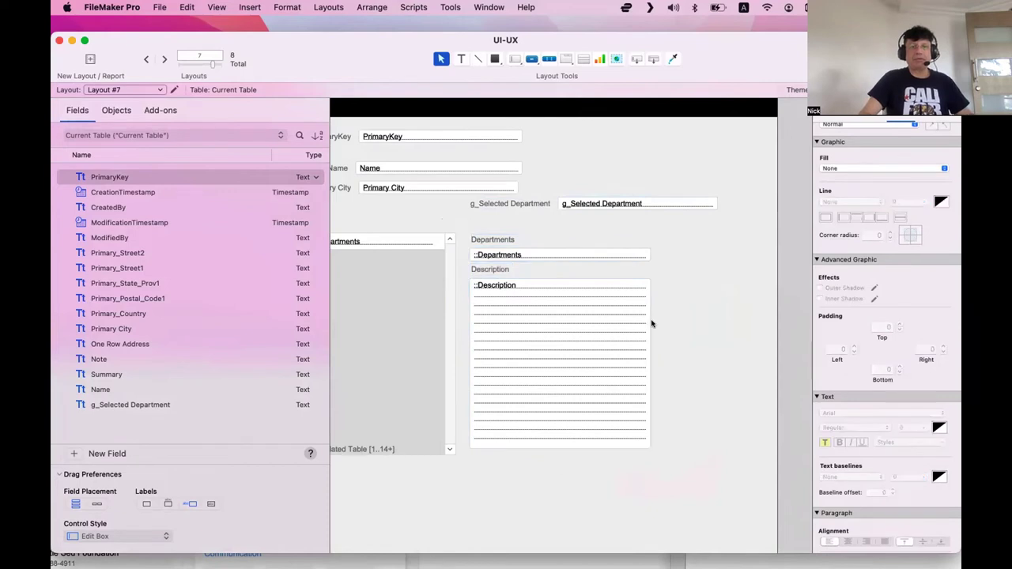
{"action": "left_click", "coordinate": [580, 275]}
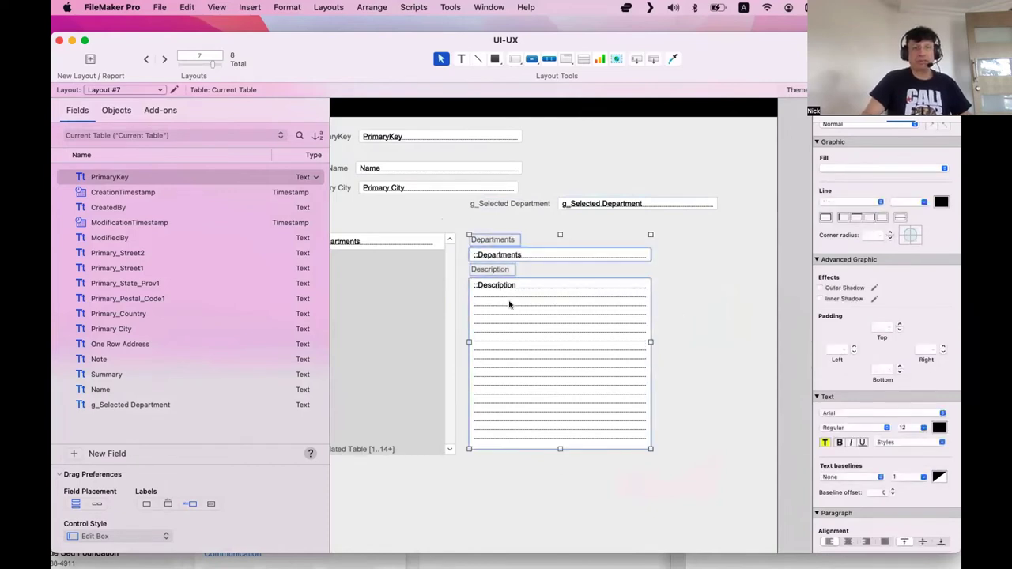
Step: Draw a rectangle of about 382 by 352 pt around the Departments and Description fields and send it behind them
{"action": "left_click", "coordinate": [496, 59]}
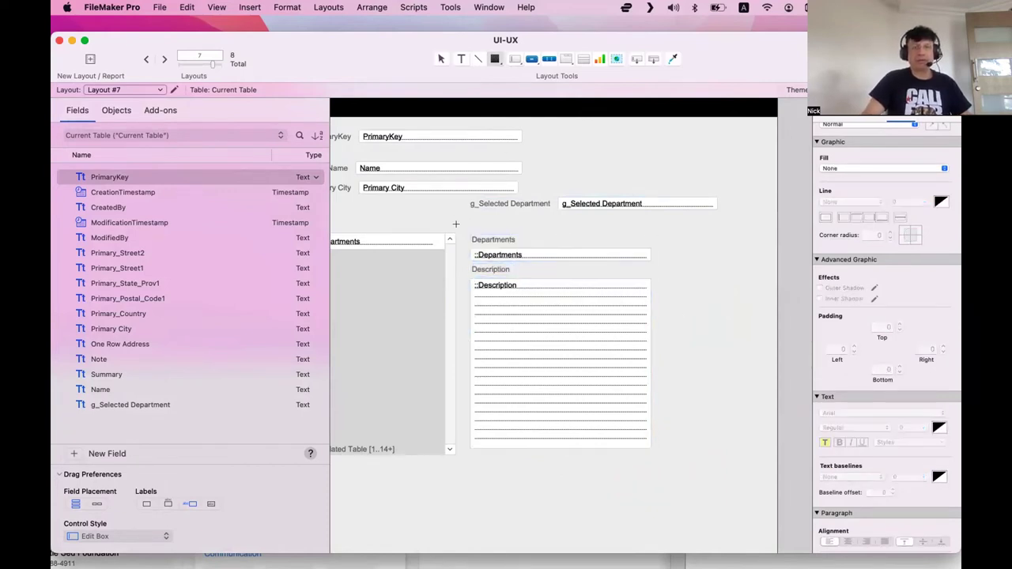
{"action": "mouse_move", "coordinate": [459, 233]}
{"action": "left_mouse_down"}
{"action": "mouse_move", "coordinate": [515, 266]}
{"action": "mouse_move", "coordinate": [701, 454]}
{"action": "left_mouse_up"}
{"action": "left_click", "coordinate": [407, 6]}
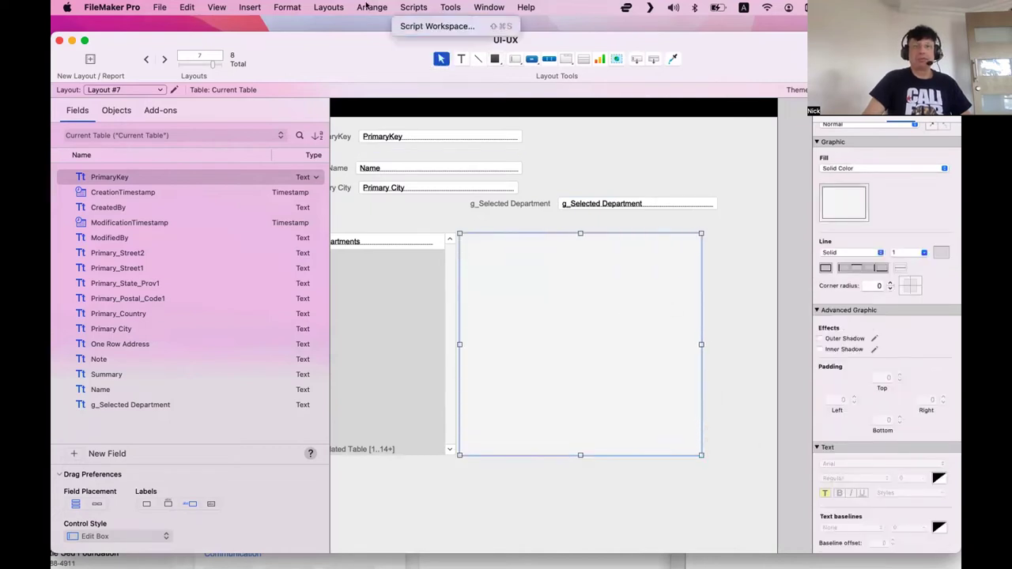
{"action": "mouse_move", "coordinate": [372, 7]}
{"action": "left_click", "coordinate": [411, 143]}
{"action": "left_click", "coordinate": [723, 305]}
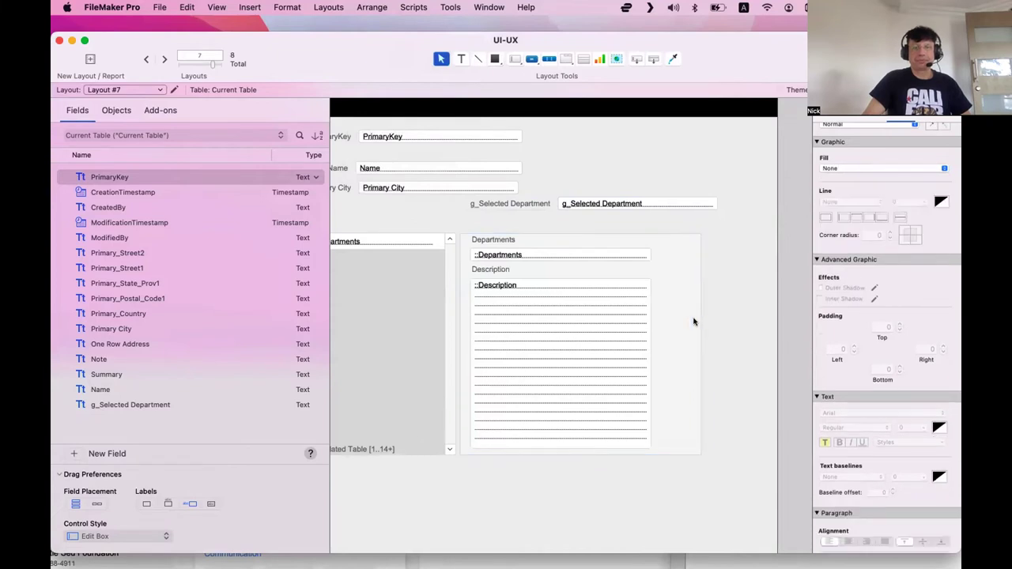
Step: Nudge the background rectangle left against the edge of the departments portal and remove its left border line
{"action": "left_click", "coordinate": [696, 316]}
{"action": "left_click_drag", "start_coordinate": [696, 317], "coordinate": [694, 322]}
{"action": "key", "text": "Left"}
{"action": "key", "text": "Left"}
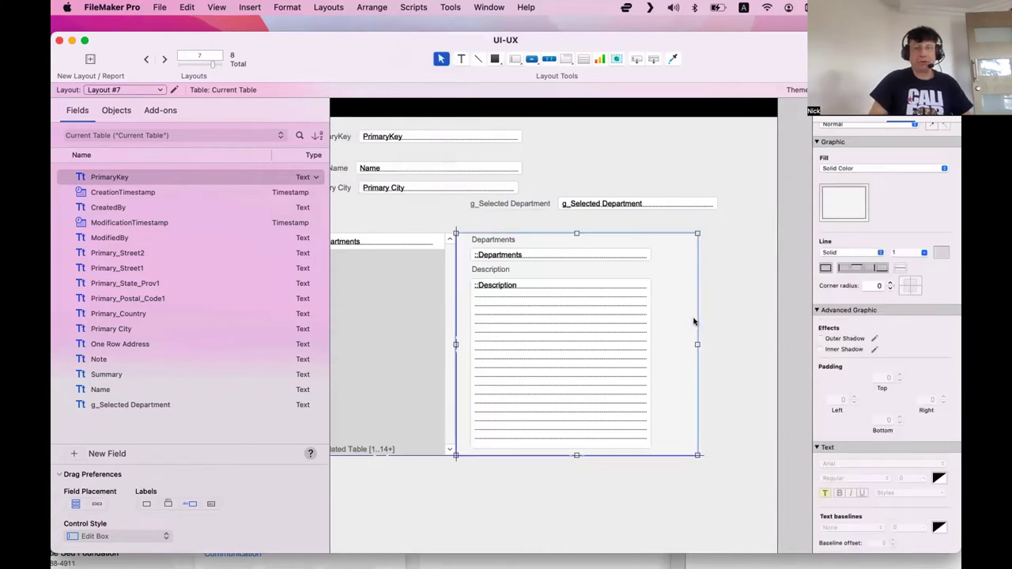
{"action": "left_click", "coordinate": [843, 269]}
{"action": "left_click", "coordinate": [750, 276]}
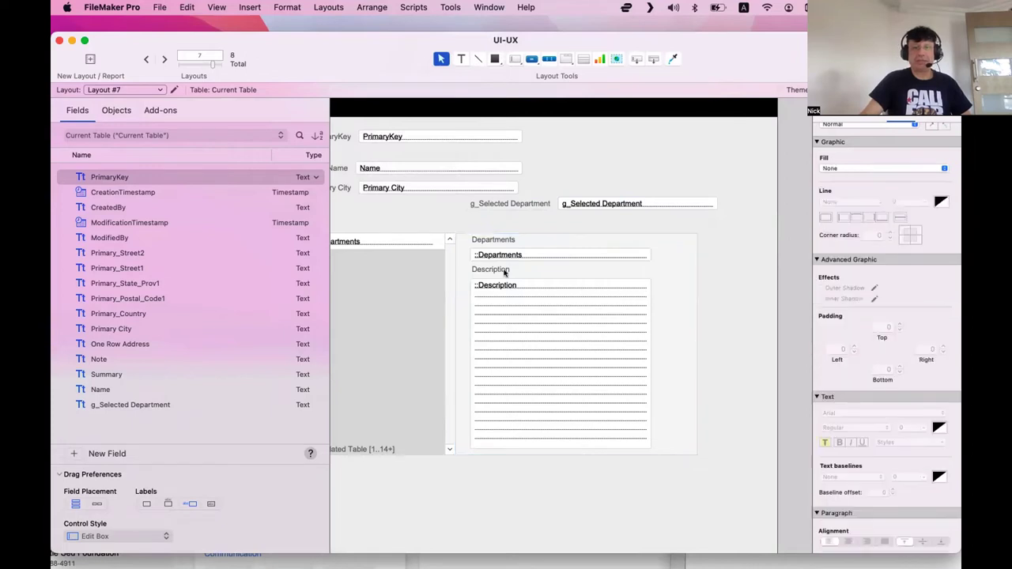
Step: Set the departments portal's corner radius to 0 and compare its edge with the adjoining rectangle
{"action": "left_click", "coordinate": [410, 305]}
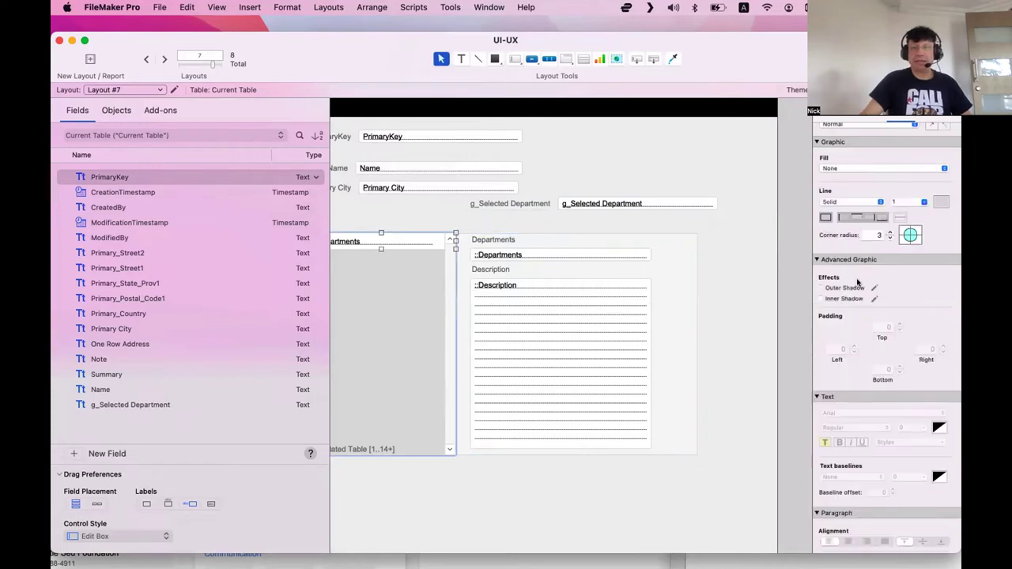
{"action": "left_click", "coordinate": [889, 238]}
{"action": "left_click", "coordinate": [710, 310]}
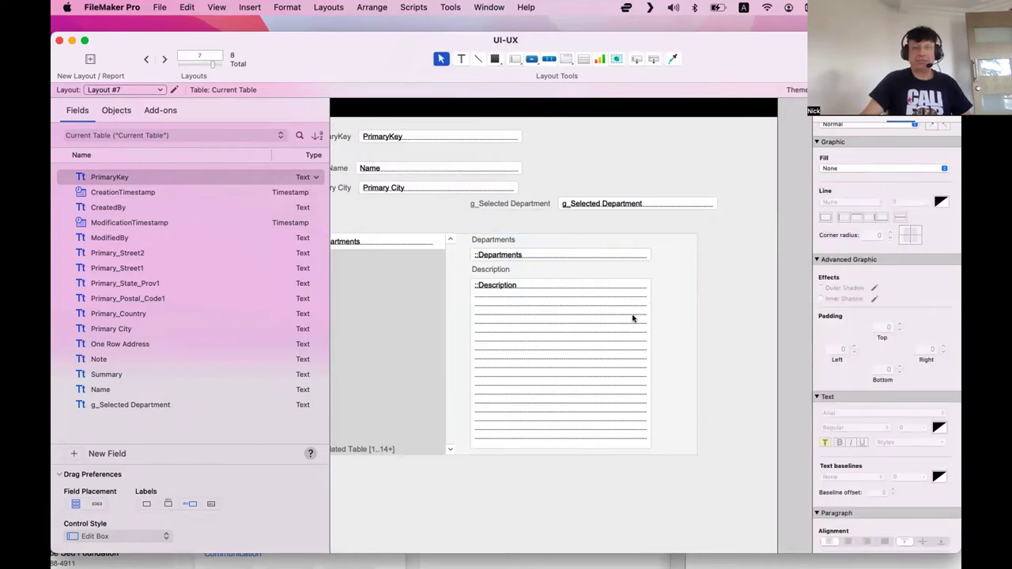
{"action": "left_click", "coordinate": [403, 317]}
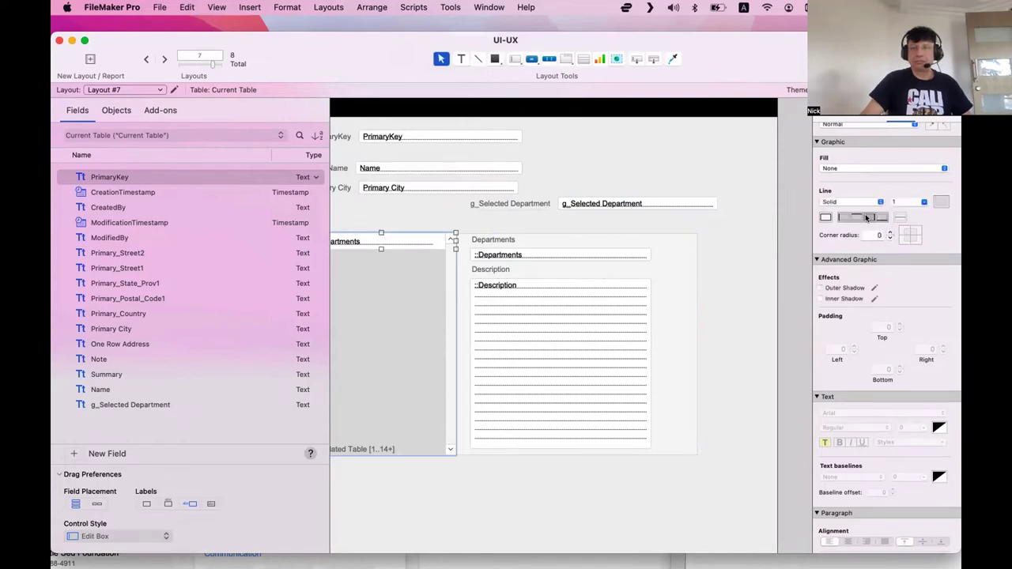
{"action": "left_click", "coordinate": [657, 309]}
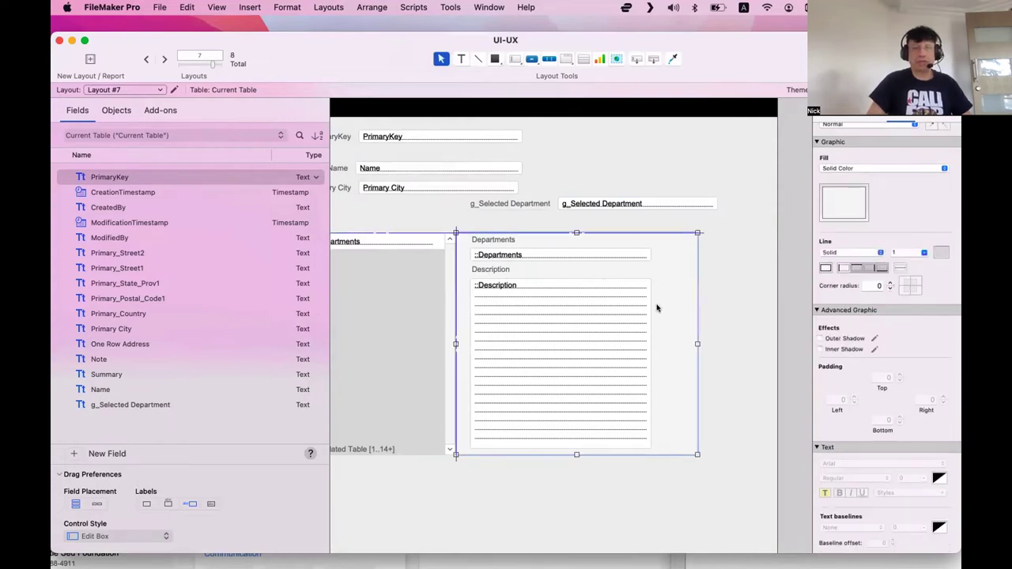
{"action": "left_click", "coordinate": [689, 295]}
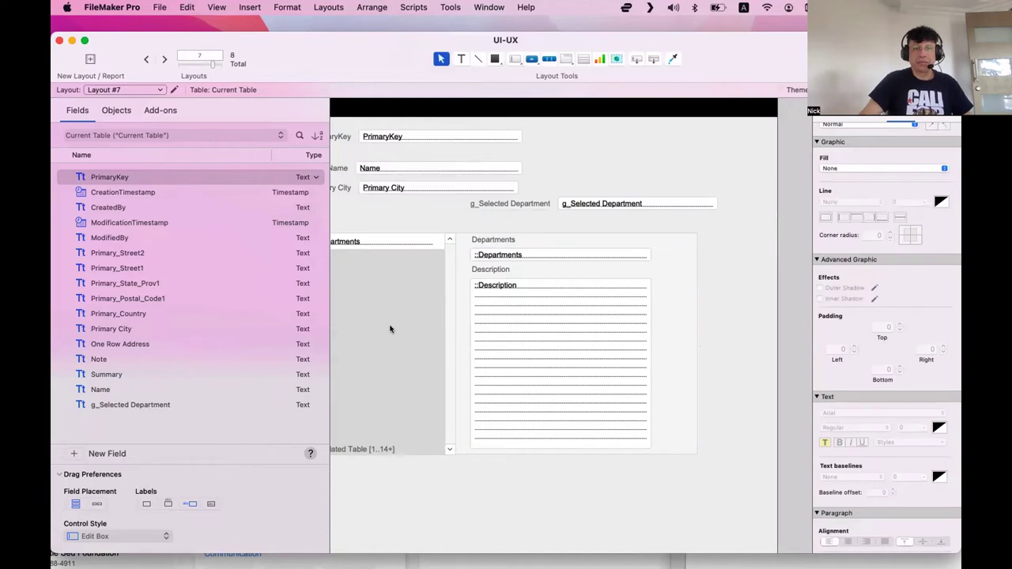
Step: Shorten the Description field slightly, shift both fields and labels down within the rectangle, and view the layout in Browse mode
{"action": "left_click", "coordinate": [686, 433]}
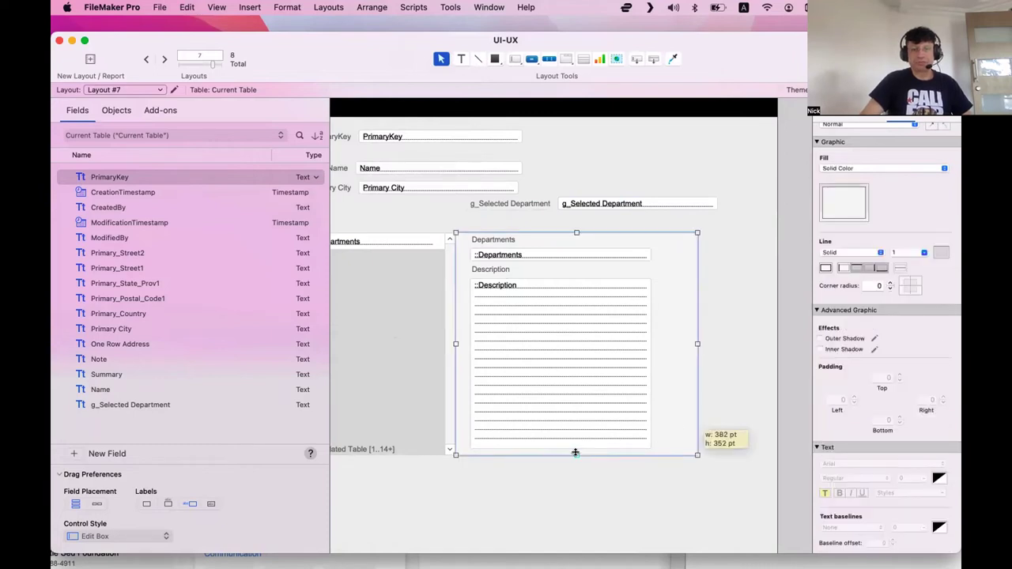
{"action": "left_click", "coordinate": [574, 431]}
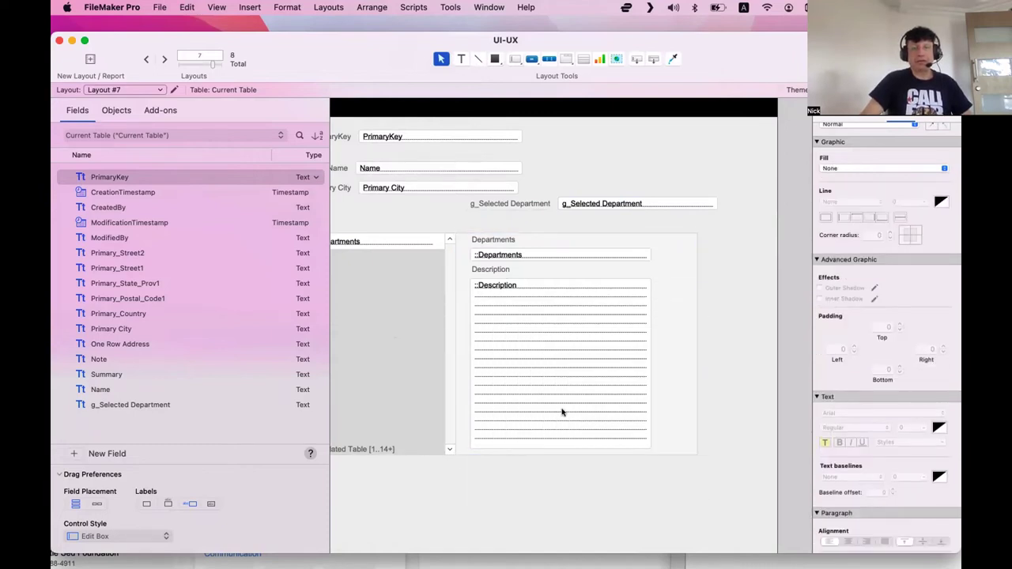
{"action": "left_click_drag", "start_coordinate": [561, 449], "coordinate": [561, 442]}
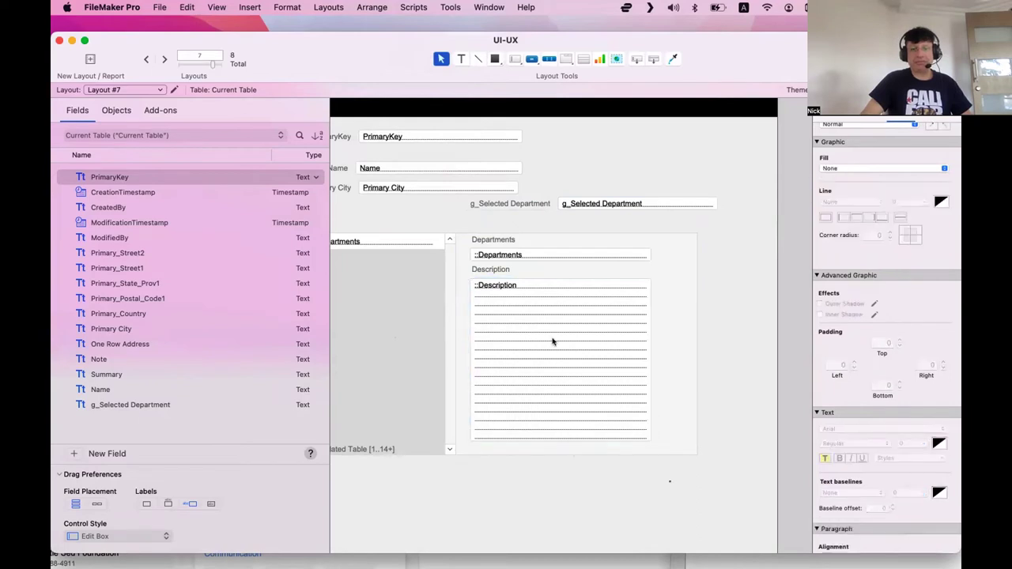
{"action": "left_click_drag", "start_coordinate": [671, 482], "coordinate": [453, 225]}
{"action": "left_click_drag", "start_coordinate": [507, 323], "coordinate": [506, 329]}
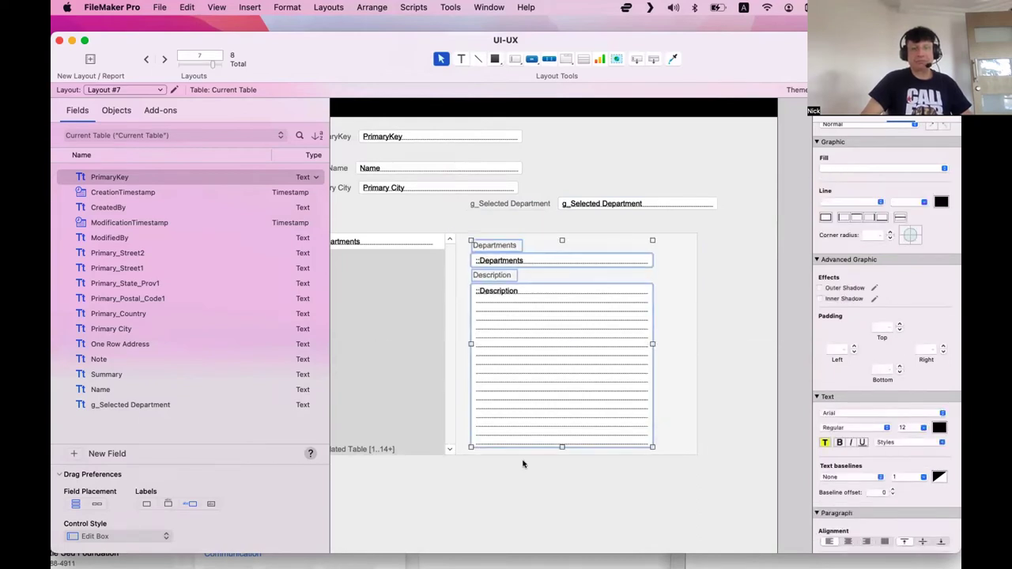
{"action": "left_click", "coordinate": [551, 503]}
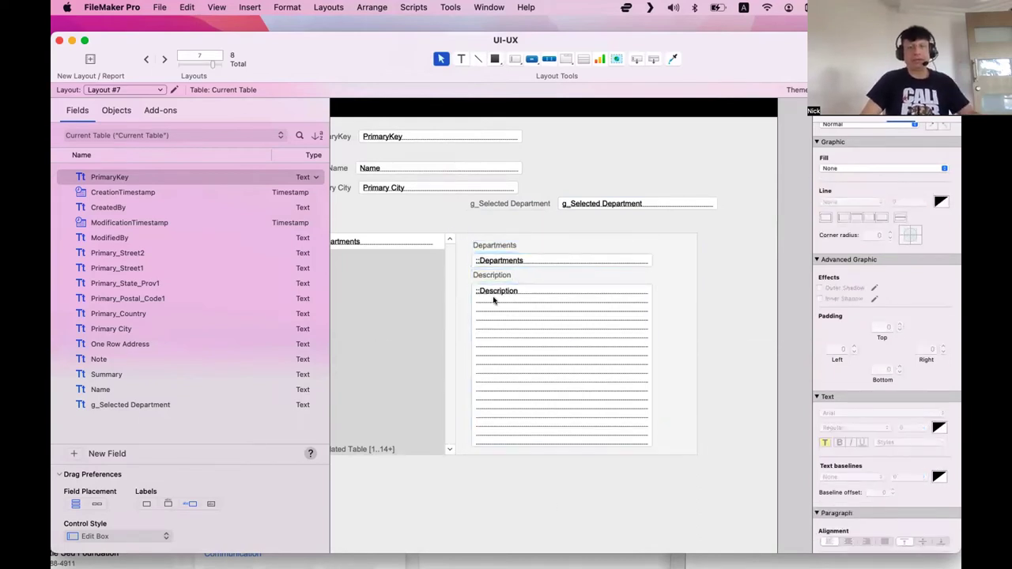
{"action": "scroll", "coordinate": [467, 261], "scroll_direction": "left", "scroll_amount": 5}
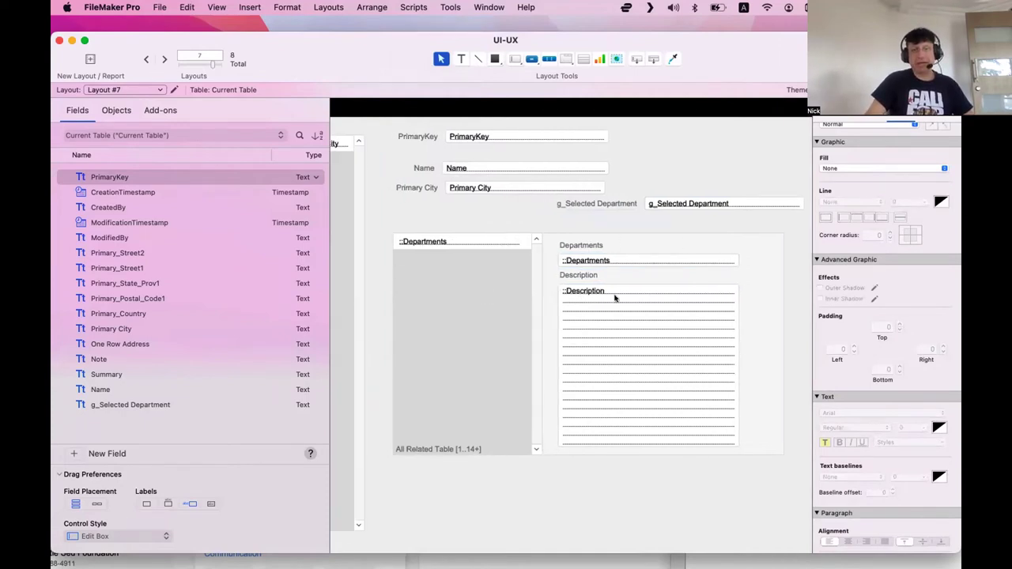
{"action": "key", "text": "super+b"}
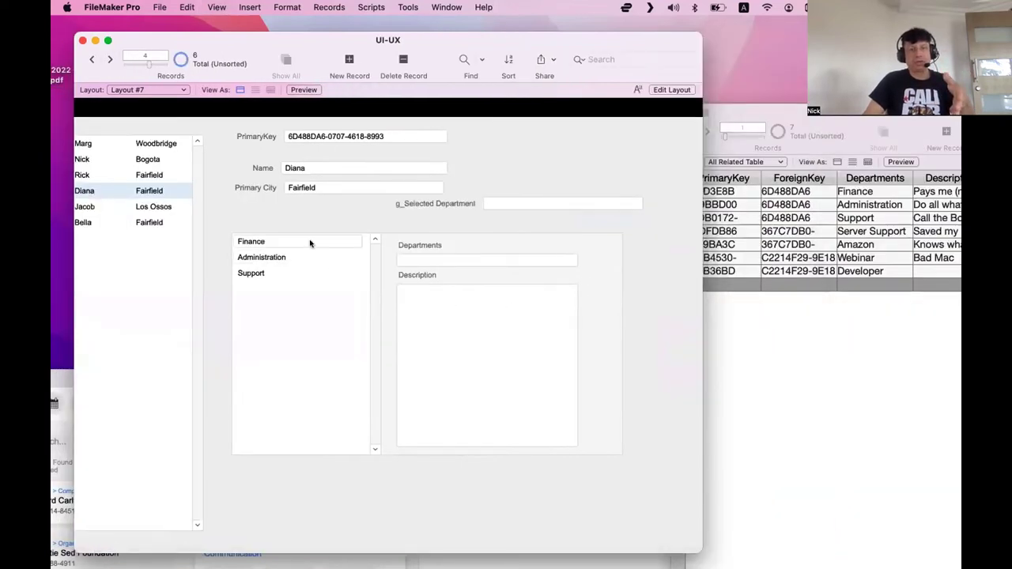
Step: Copy the Finance record's PrimaryKey from the All Related Table window into the g_Selected Department field and commit it
{"action": "left_click", "coordinate": [279, 242]}
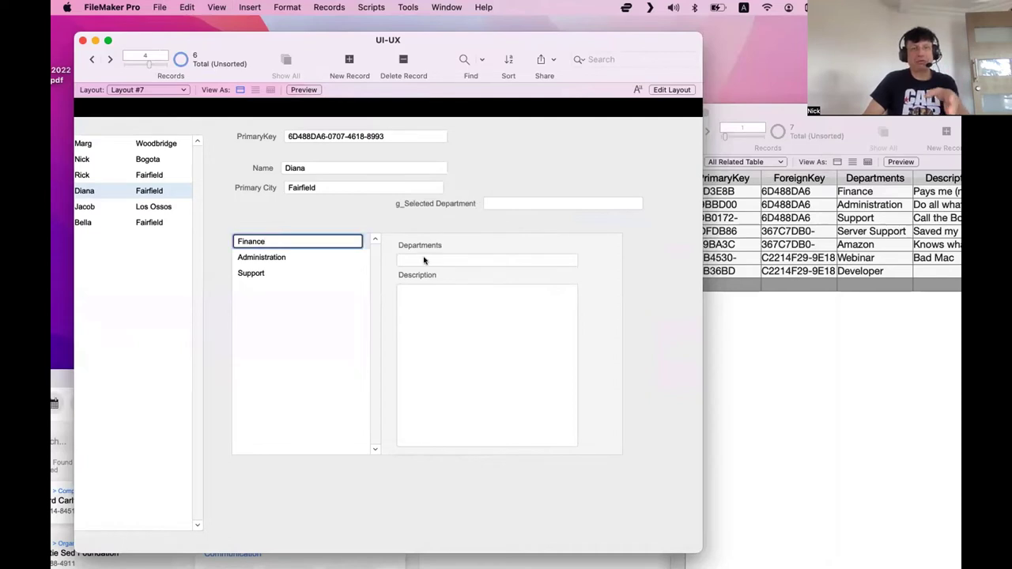
{"action": "left_click", "coordinate": [468, 340]}
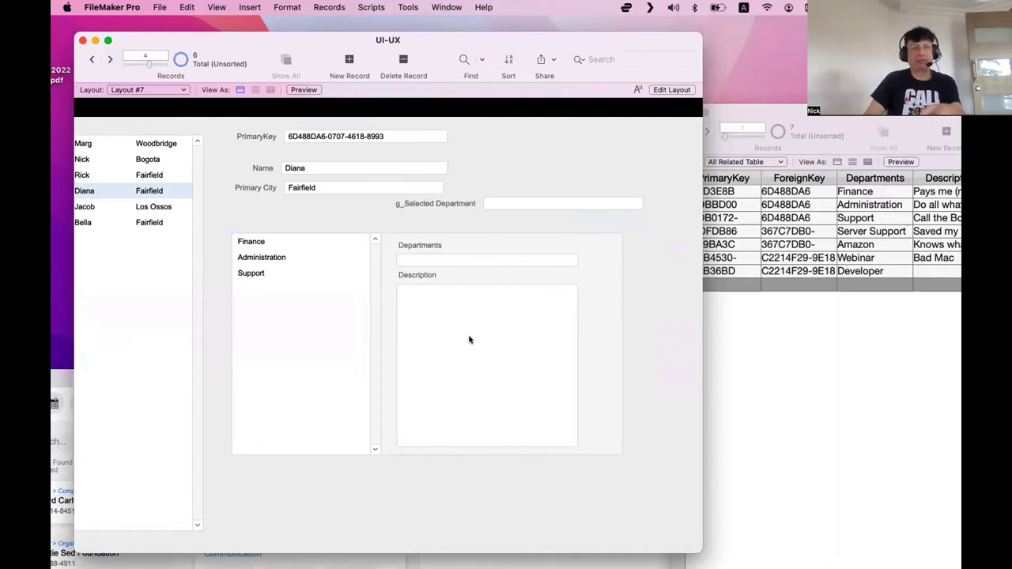
{"action": "left_click", "coordinate": [826, 351]}
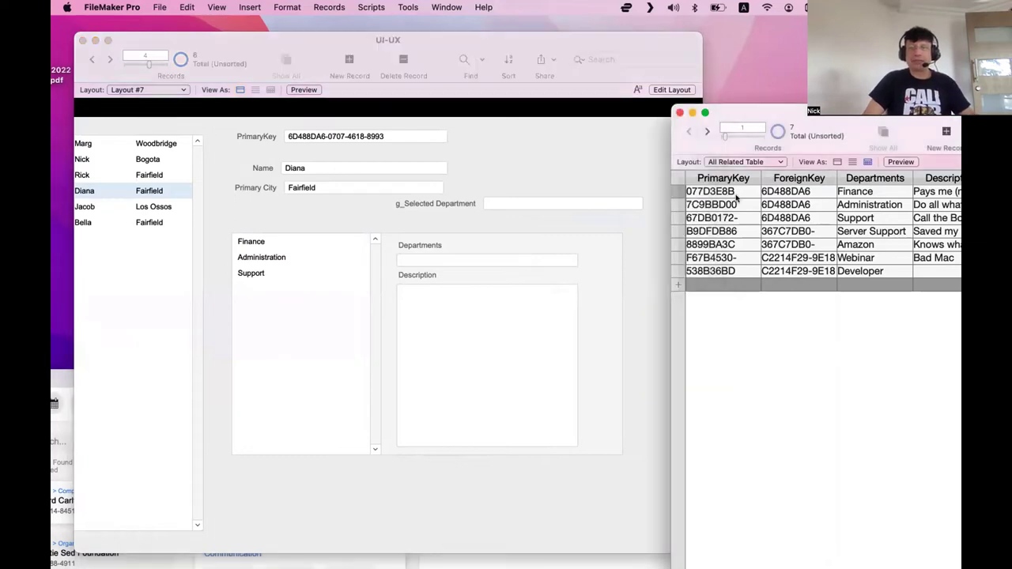
{"action": "left_click", "coordinate": [736, 193]}
{"action": "key", "text": "super+c"}
{"action": "left_click", "coordinate": [842, 421]}
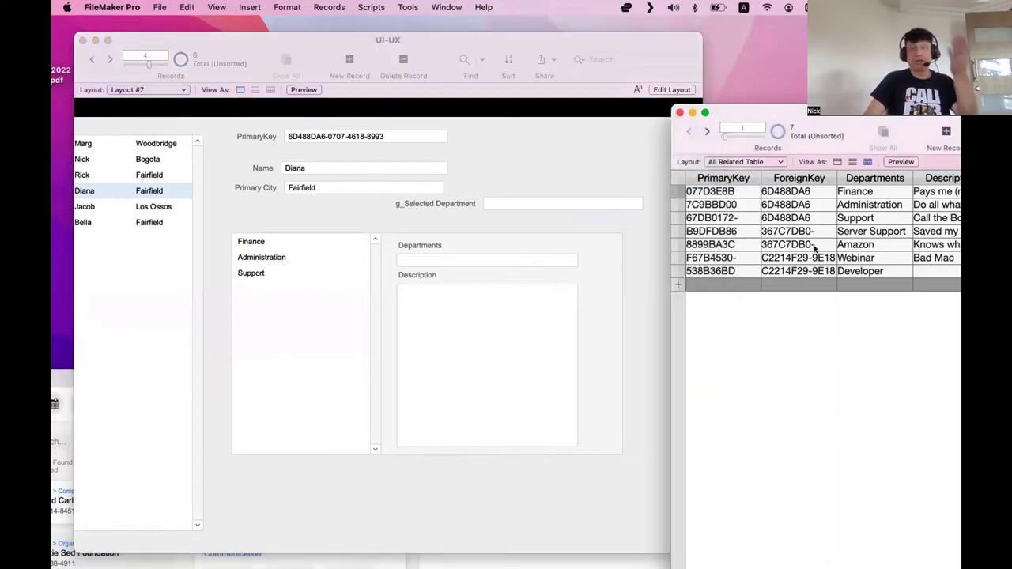
{"action": "left_click", "coordinate": [547, 202]}
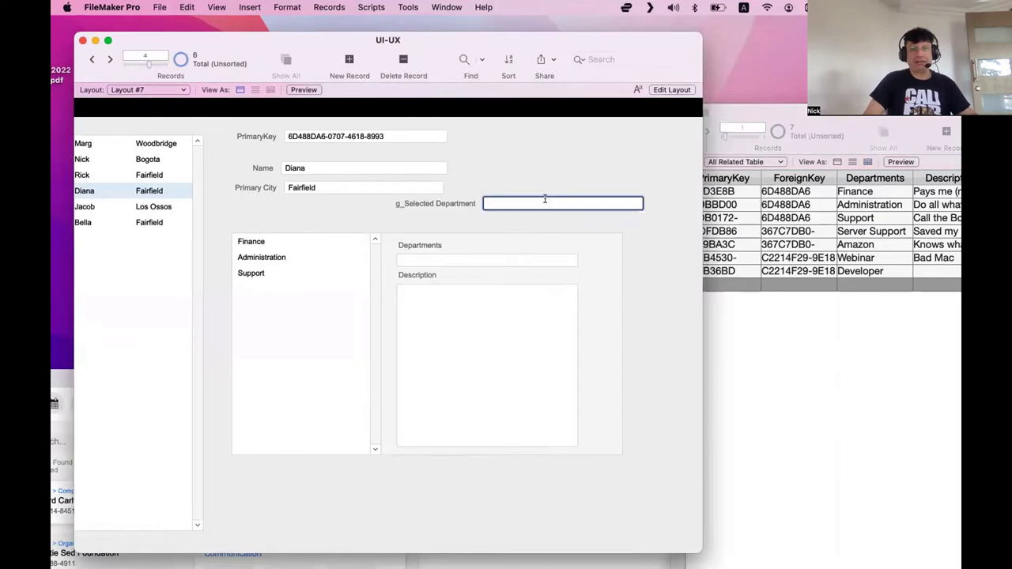
{"action": "key", "text": "super+v"}
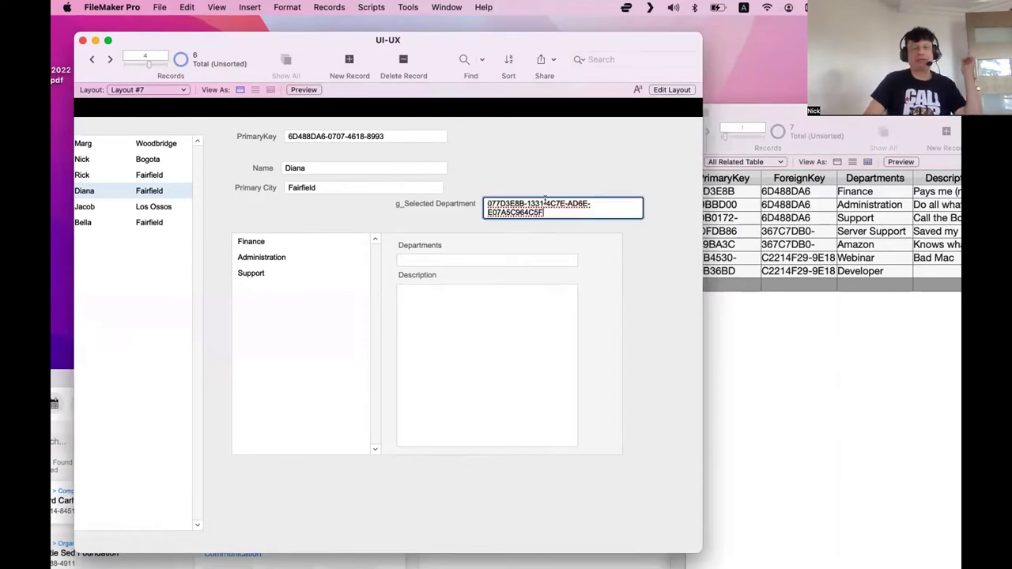
{"action": "left_click", "coordinate": [541, 173]}
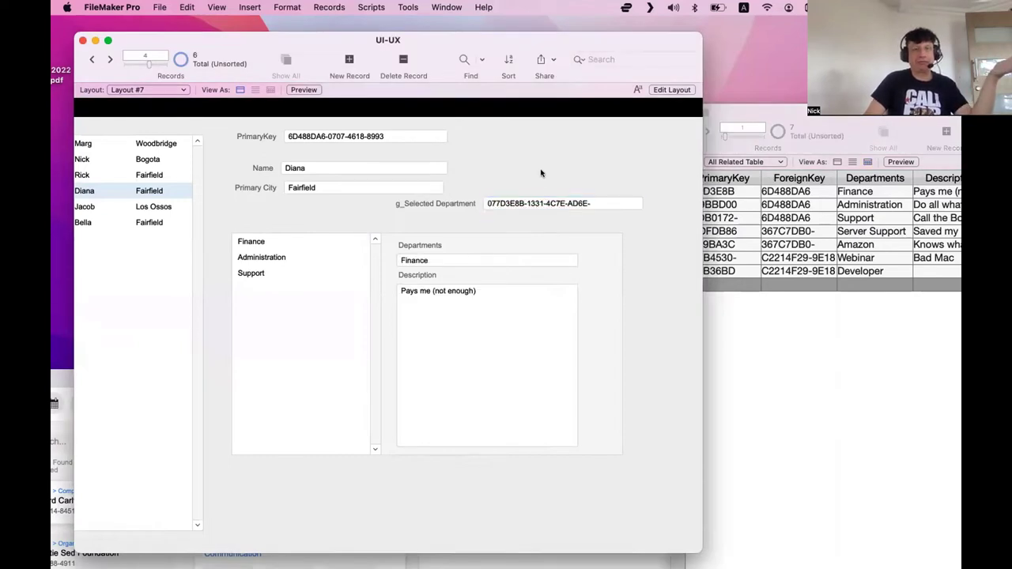
Step: Widen the PrimaryKey column in the All Related Table window until full keys fit, reposition the window, and select the Finance record's key
{"action": "left_click", "coordinate": [820, 420]}
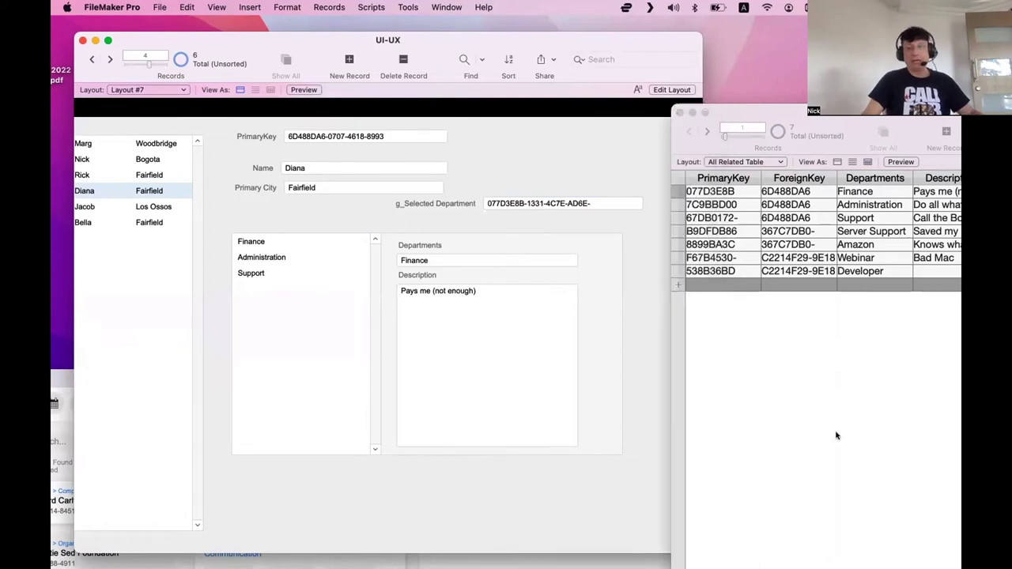
{"action": "left_click", "coordinate": [734, 199]}
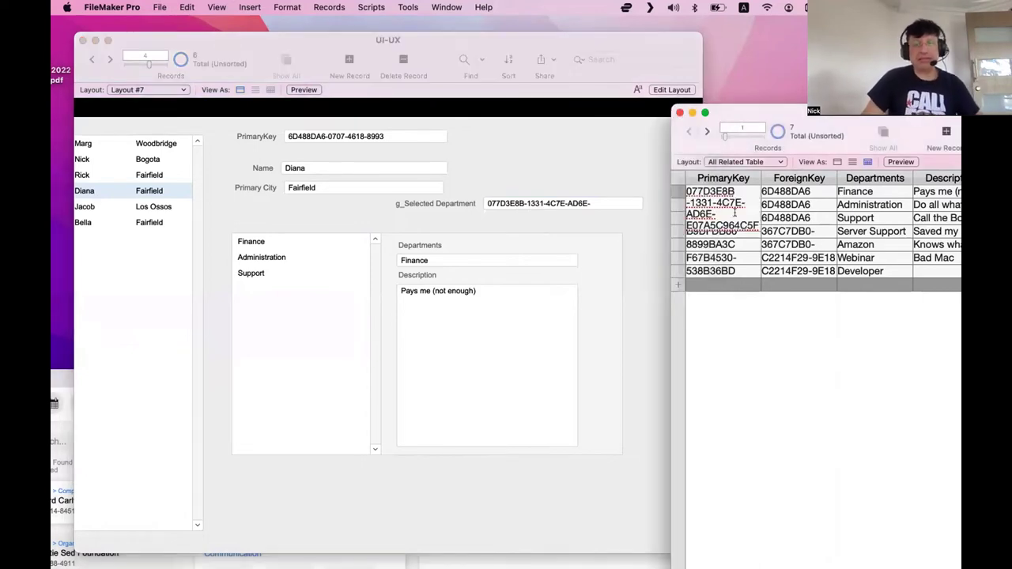
{"action": "left_click_drag", "start_coordinate": [777, 122], "coordinate": [372, 133]}
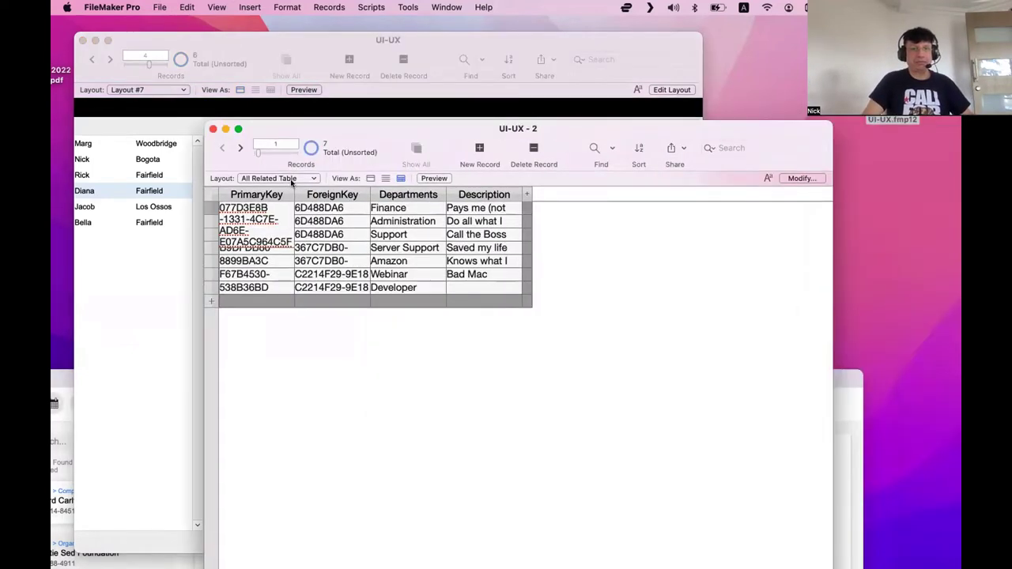
{"action": "left_click_drag", "start_coordinate": [370, 195], "coordinate": [402, 192]}
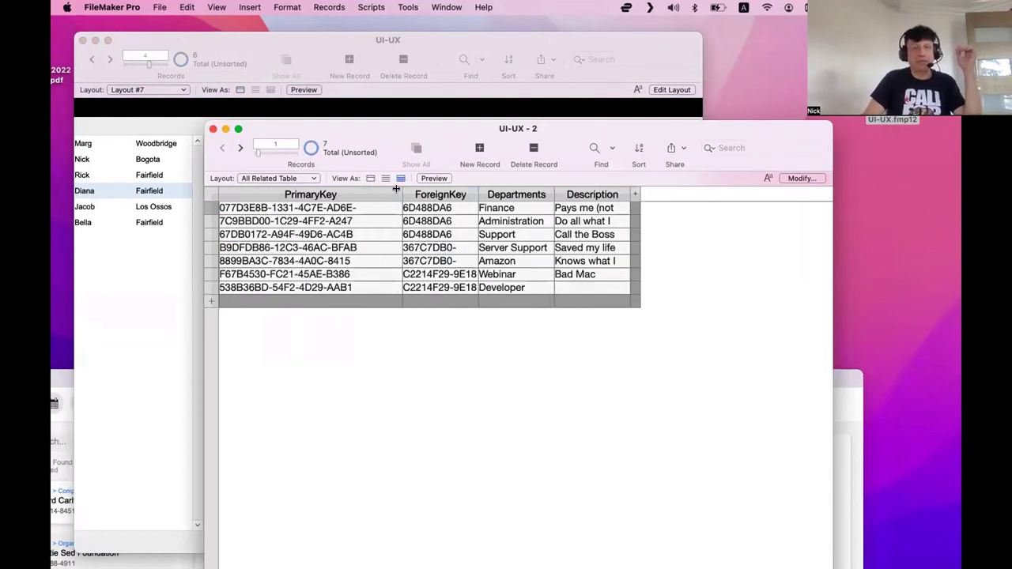
{"action": "left_click_drag", "start_coordinate": [443, 196], "coordinate": [465, 195]}
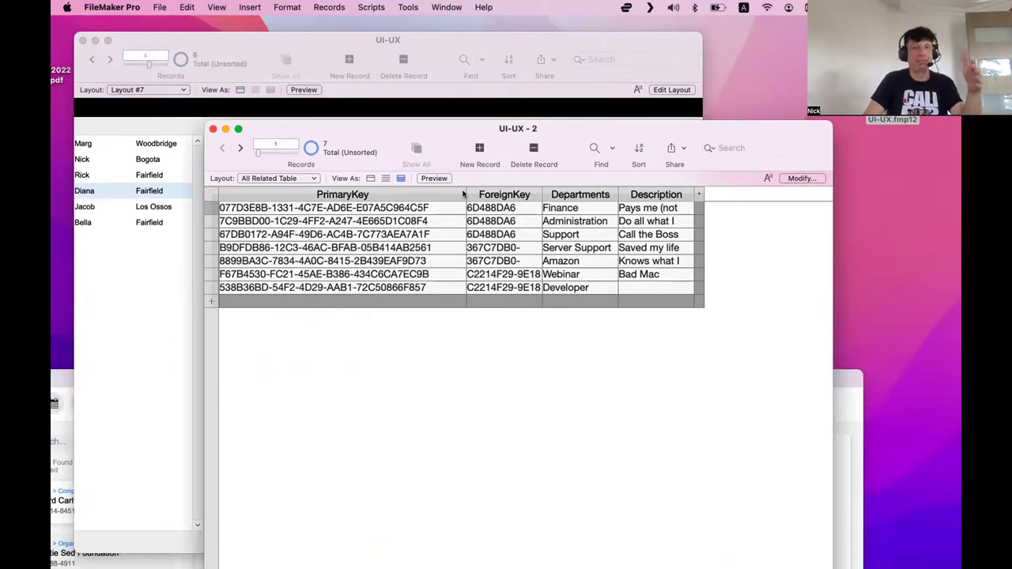
{"action": "left_click_drag", "start_coordinate": [363, 130], "coordinate": [659, 99]}
{"action": "left_click", "coordinate": [665, 173]}
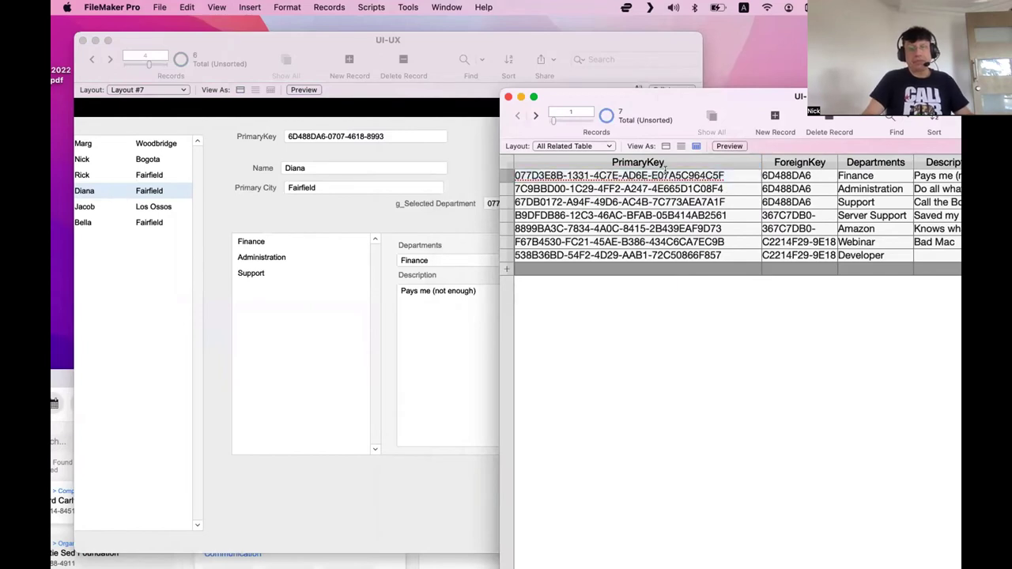
{"action": "left_click_drag", "start_coordinate": [735, 174], "coordinate": [489, 167]}
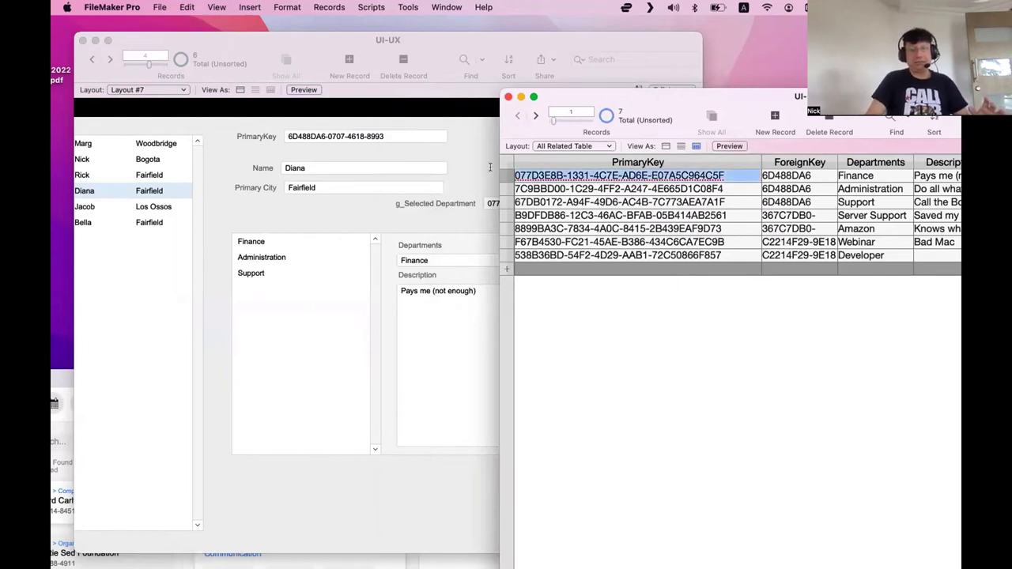
Step: Review the relationship between g_Selected Department in Current Table and PrimaryKey in the selected related record table, without changing it
{"action": "left_click", "coordinate": [267, 218]}
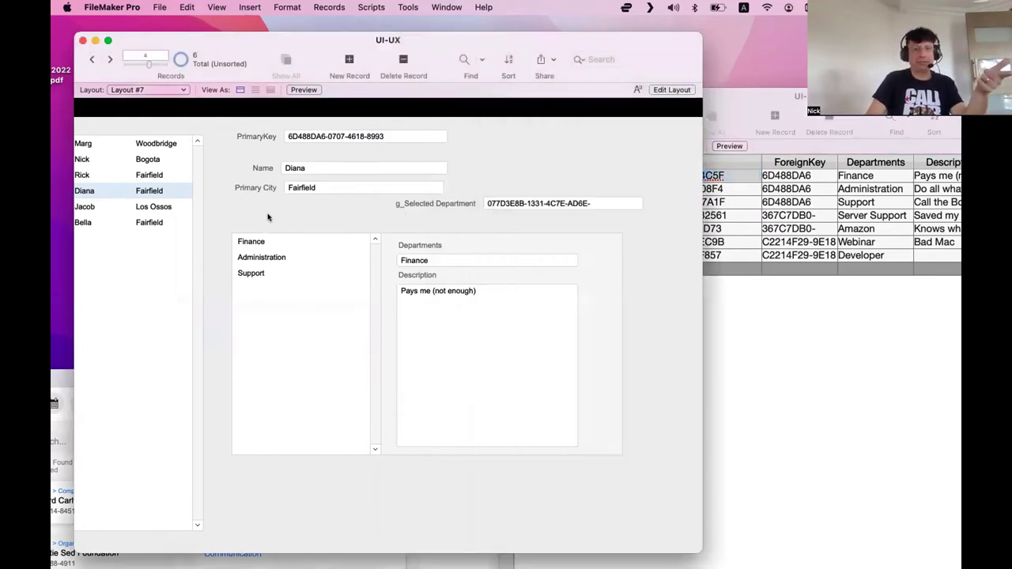
{"action": "key", "text": "super+shift+d"}
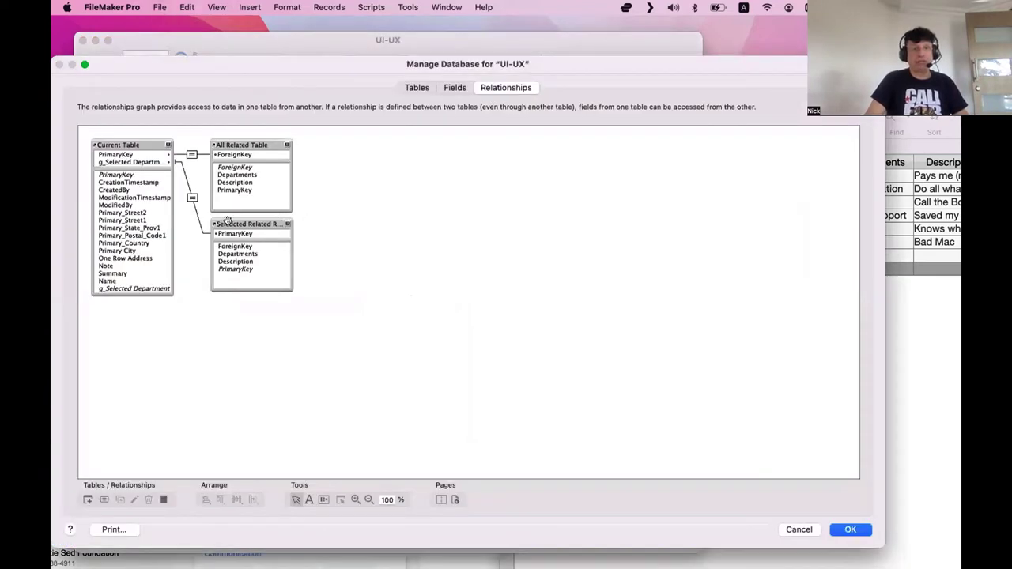
{"action": "left_click", "coordinate": [141, 144]}
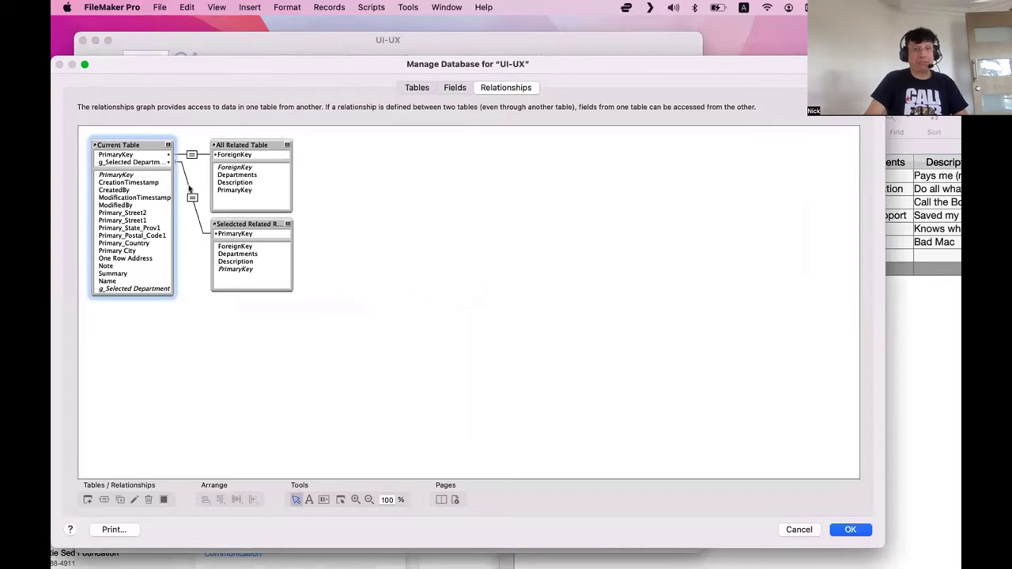
{"action": "left_click", "coordinate": [244, 220]}
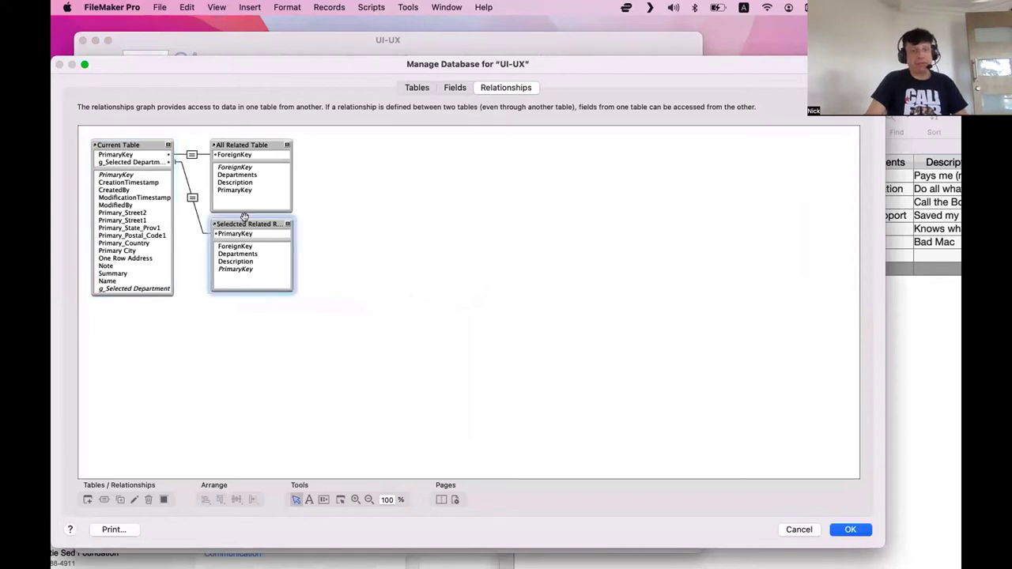
{"action": "double_click", "coordinate": [191, 197]}
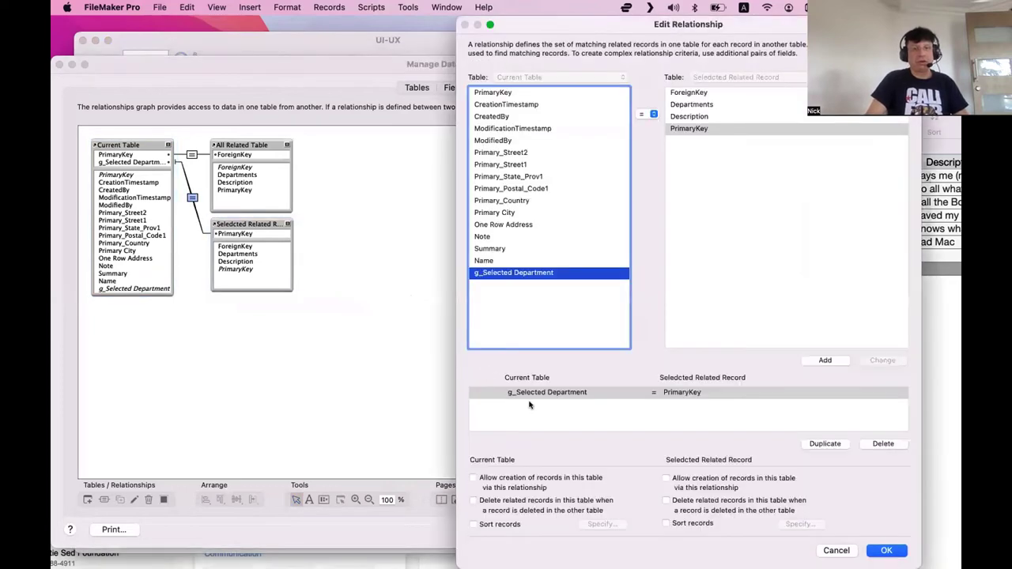
{"action": "left_click", "coordinate": [514, 392]}
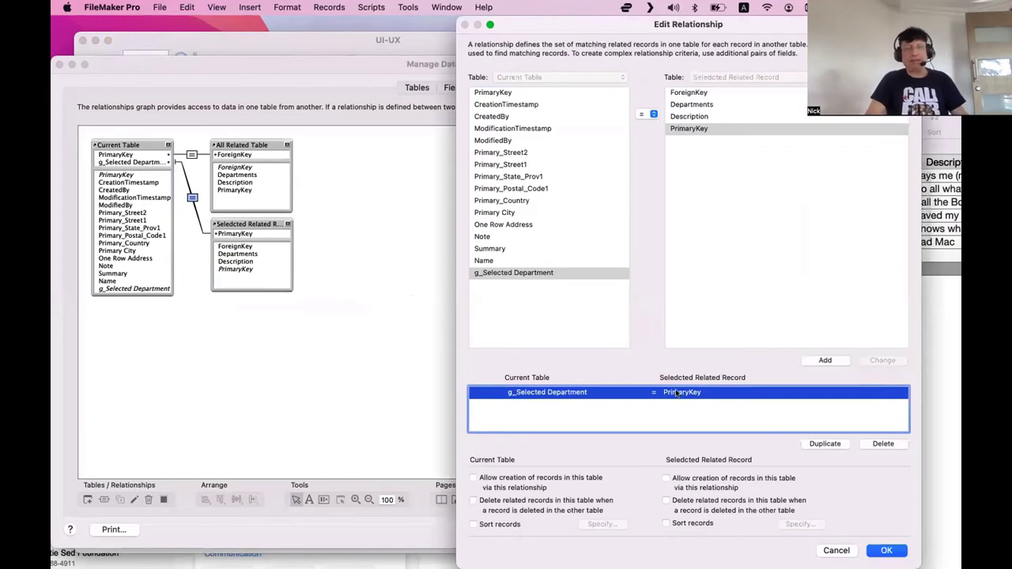
{"action": "key", "text": "Escape"}
{"action": "key", "text": "Escape"}
{"action": "key", "text": "Return"}
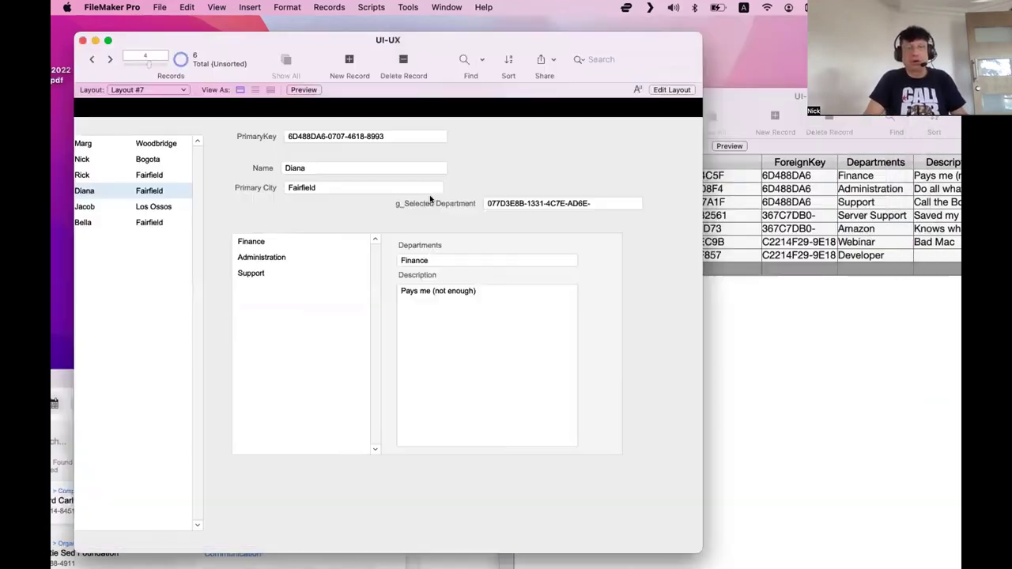
Step: Replace the g_Selected Department value with the Administration record's PrimaryKey from the related table and commit it
{"action": "left_click", "coordinate": [513, 199]}
{"action": "left_click", "coordinate": [849, 312]}
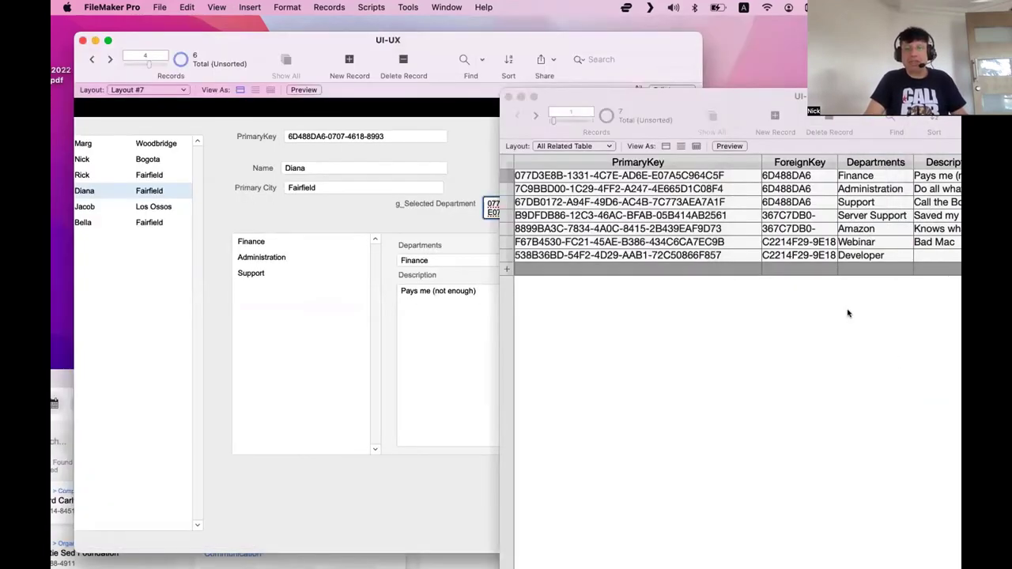
{"action": "left_click", "coordinate": [594, 187]}
{"action": "key", "text": "super+c"}
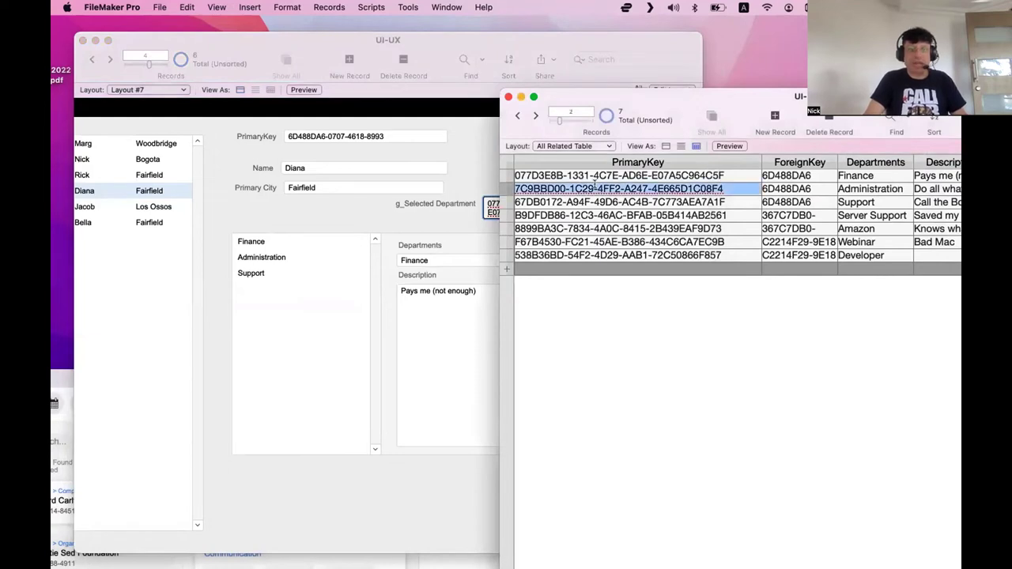
{"action": "left_click", "coordinate": [432, 212]}
{"action": "key", "text": "super+a"}
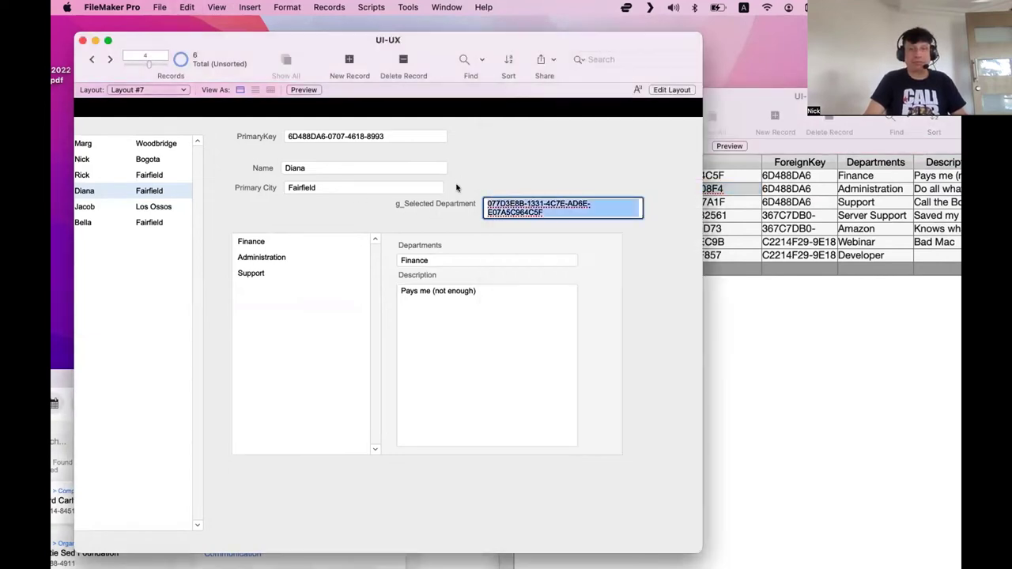
{"action": "key", "text": "super+v"}
{"action": "left_click", "coordinate": [539, 163]}
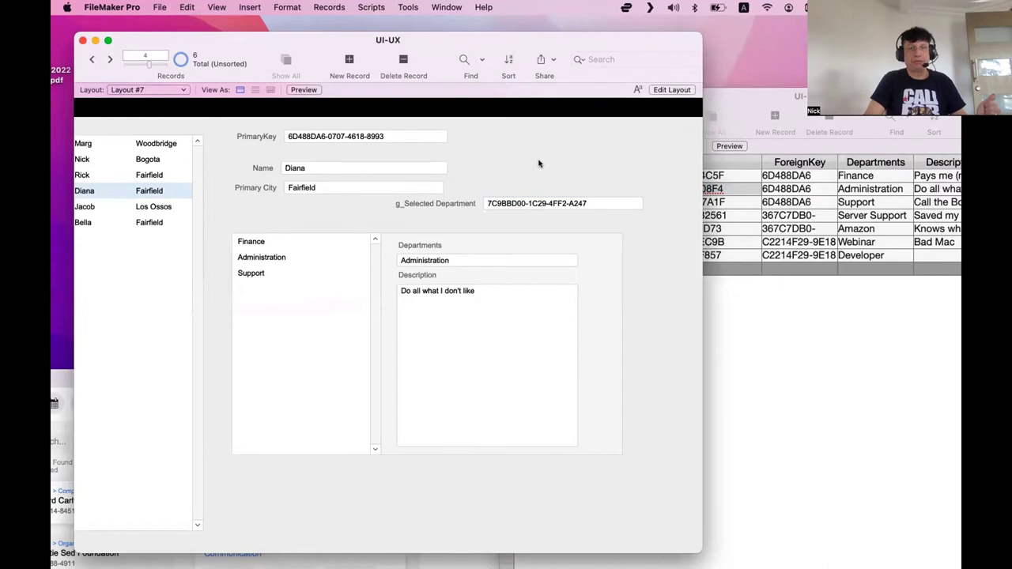
Step: Replace the g_Selected Department value with the Support record's PrimaryKey from the related table and commit it
{"action": "left_click", "coordinate": [848, 346]}
{"action": "left_click", "coordinate": [642, 203]}
{"action": "key", "text": "super+c"}
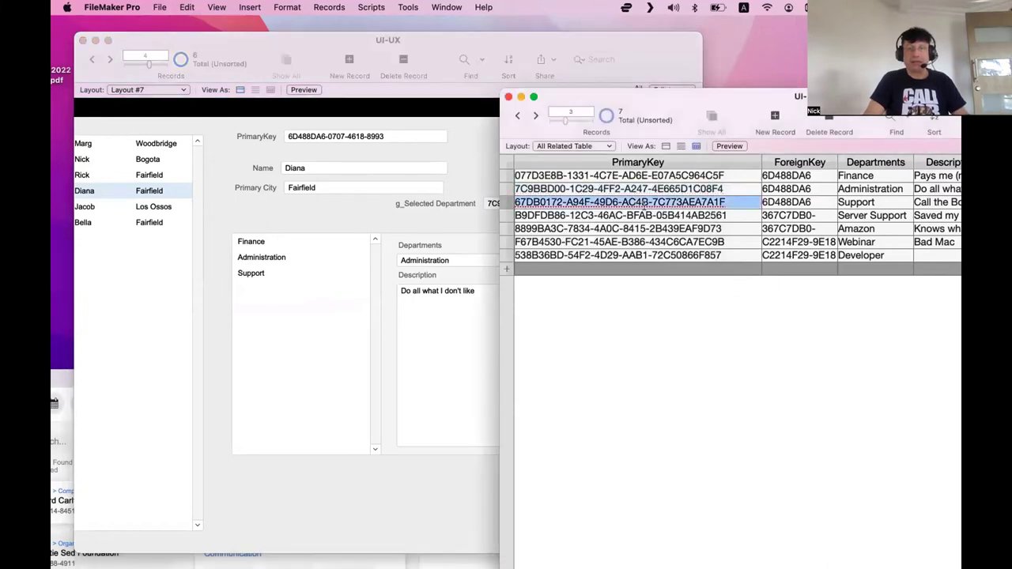
{"action": "left_click", "coordinate": [480, 188]}
{"action": "left_click", "coordinate": [511, 210]}
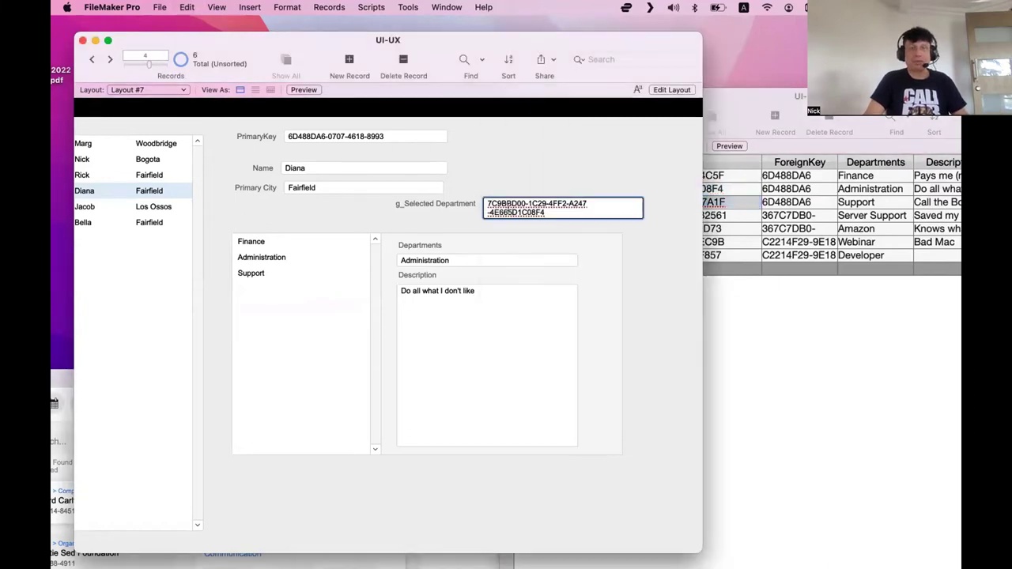
{"action": "key", "text": "super+a"}
{"action": "key", "text": "super+v"}
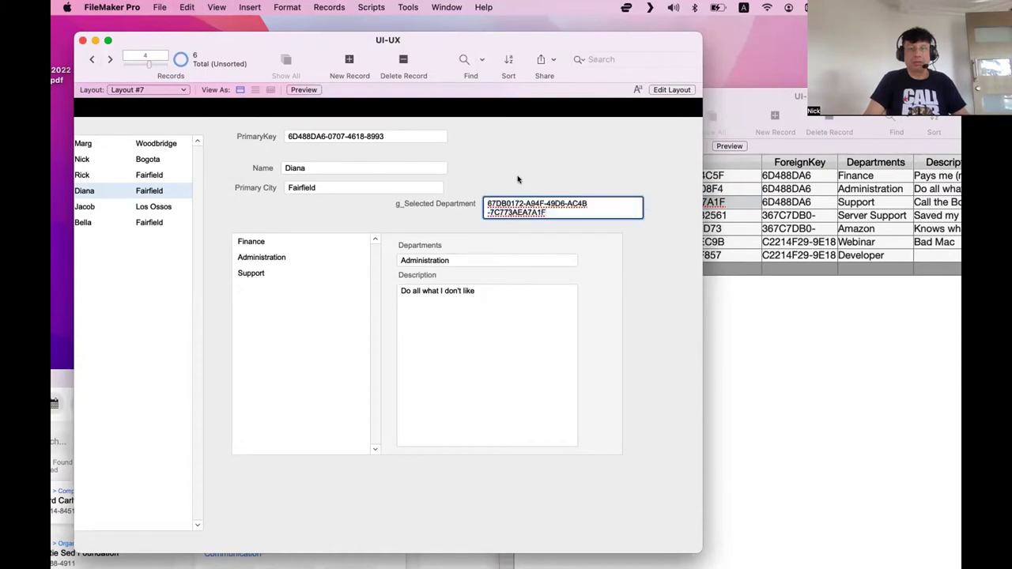
{"action": "left_click", "coordinate": [518, 180]}
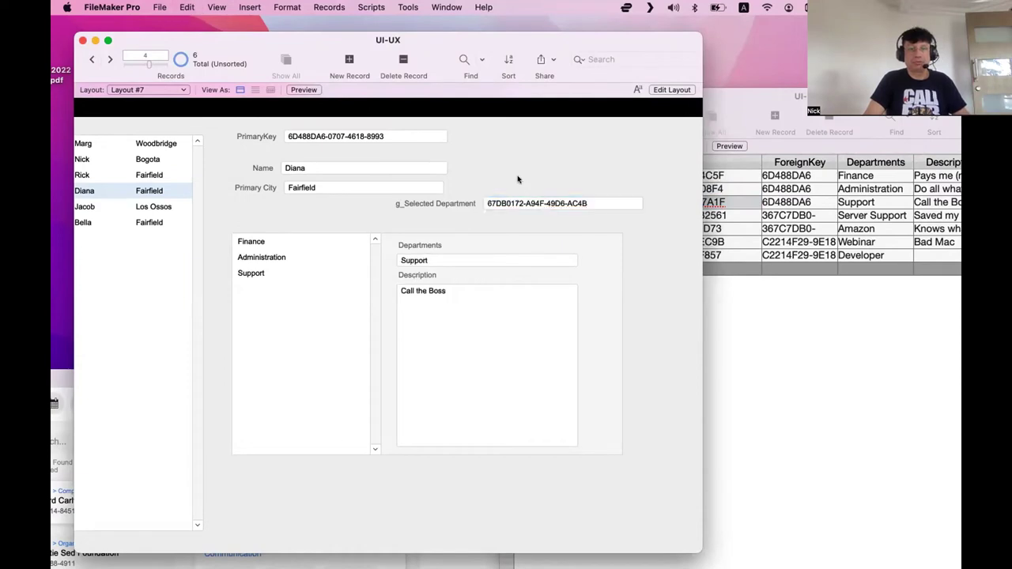
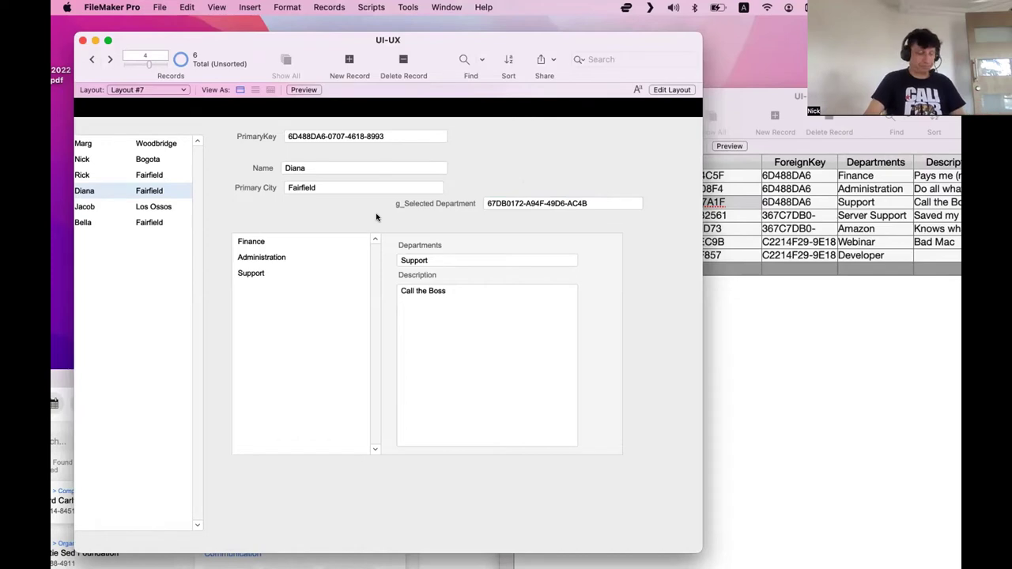
Step: Switch to Layout mode and shorten the Departments field slightly within the departments portal row
{"action": "key", "text": "super+l"}
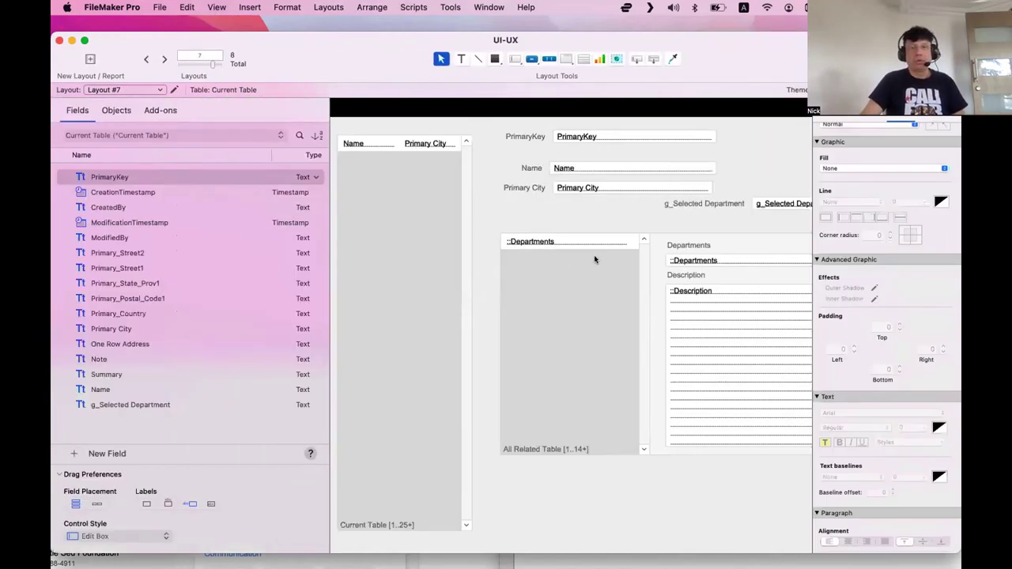
{"action": "left_click", "coordinate": [602, 242]}
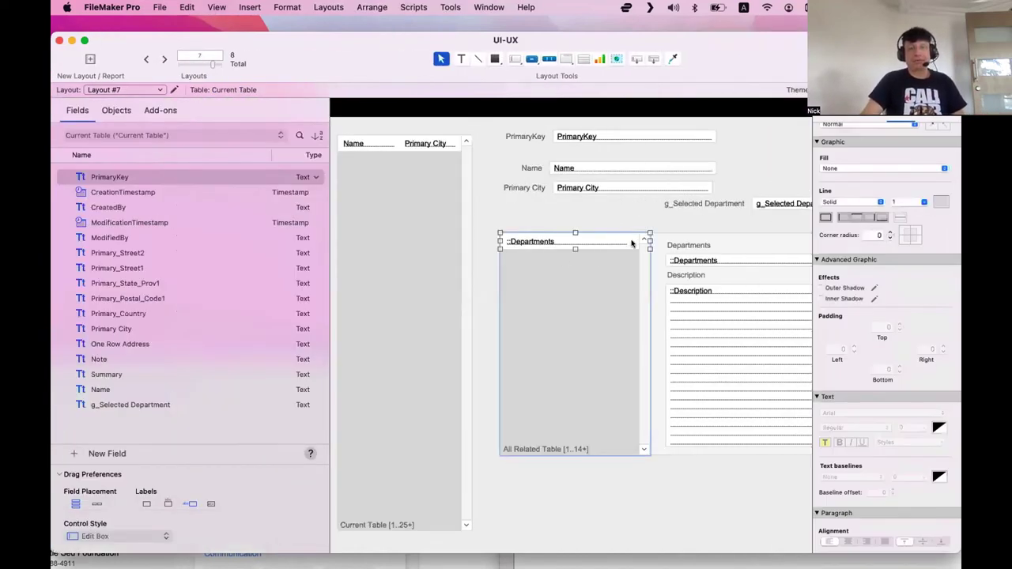
{"action": "left_click", "coordinate": [597, 222]}
{"action": "left_click", "coordinate": [625, 242]}
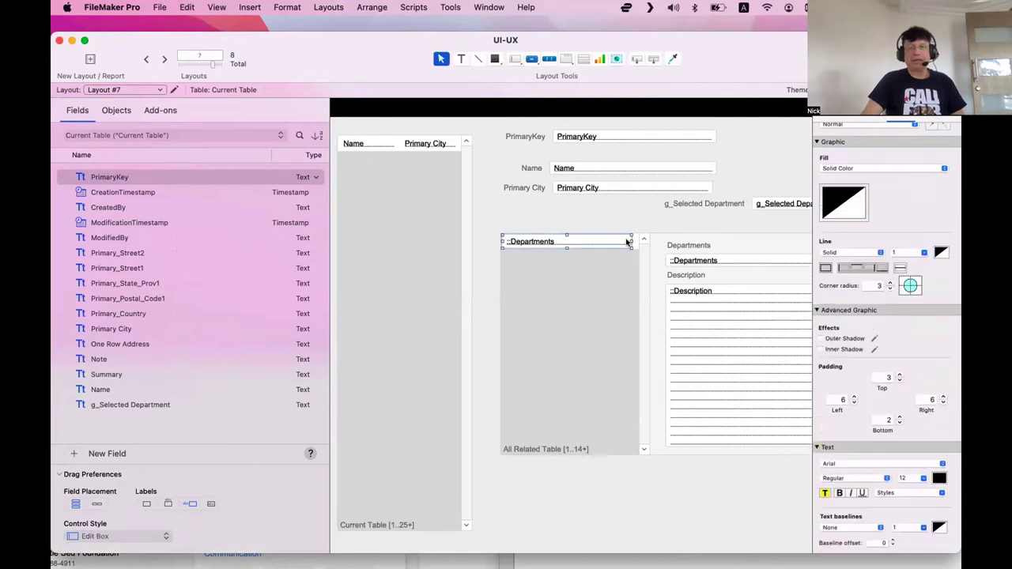
{"action": "left_click_drag", "start_coordinate": [627, 238], "coordinate": [625, 239]}
{"action": "left_click", "coordinate": [614, 250]}
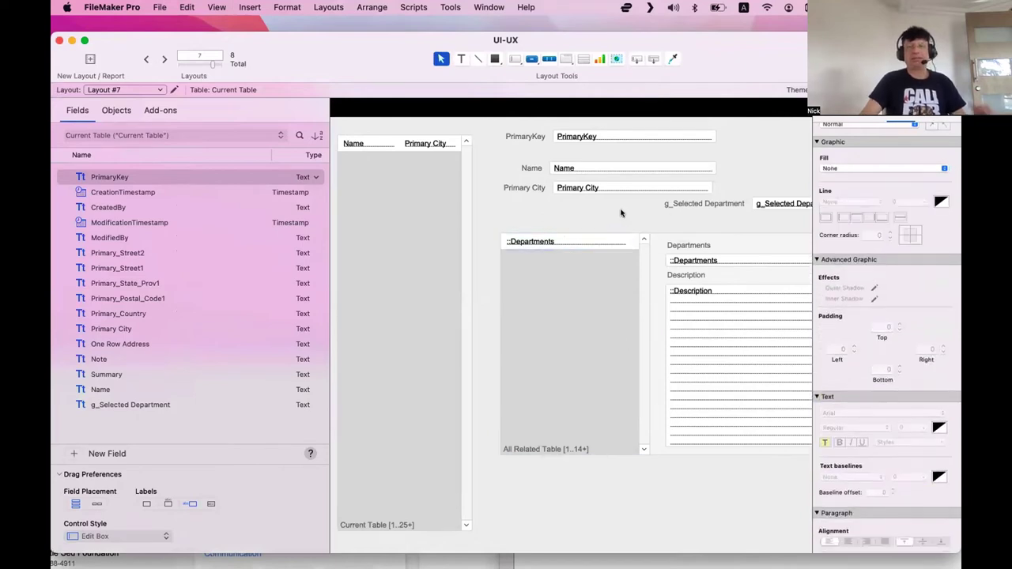
Step: Increase the departments portal's row height slightly and nudge the Departments field down within the row
{"action": "left_click", "coordinate": [573, 245]}
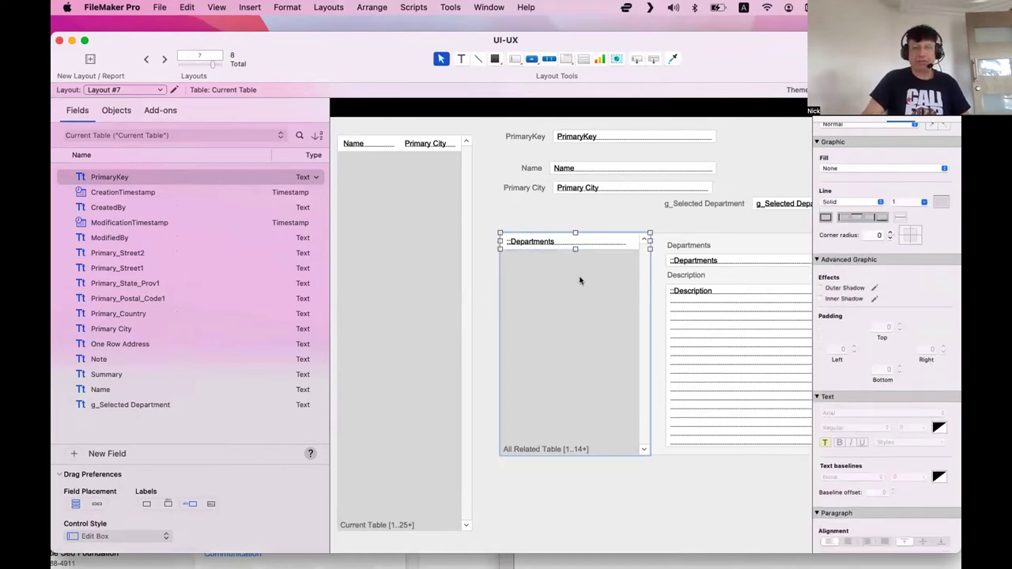
{"action": "scroll", "coordinate": [517, 245], "scroll_direction": "right", "scroll_amount": 2}
{"action": "left_click_drag", "start_coordinate": [517, 244], "coordinate": [504, 243]}
{"action": "left_click", "coordinate": [605, 458]}
{"action": "left_click", "coordinate": [518, 199]}
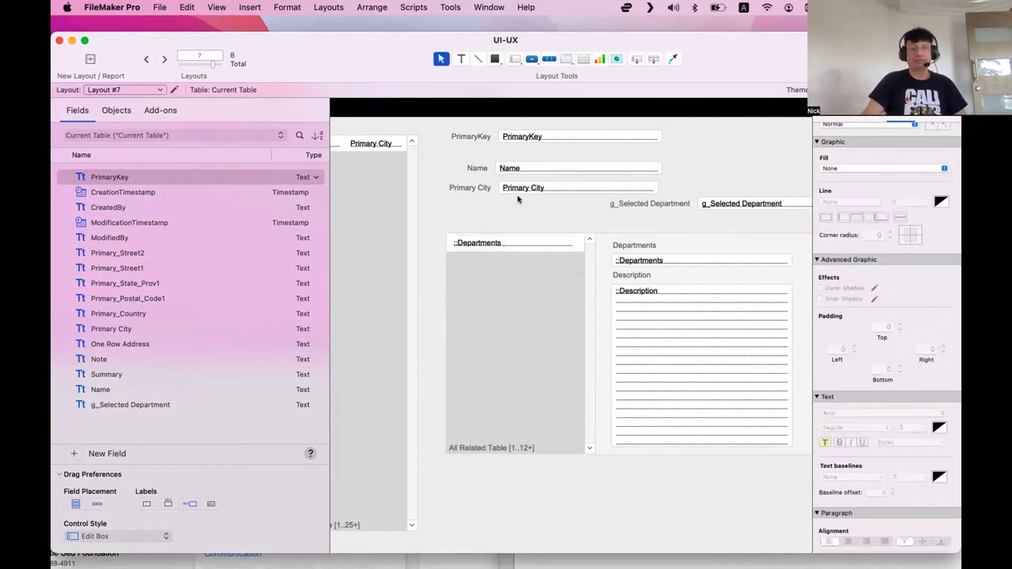
Step: Draw a button just above the departments portal and give it an icon-only bold right-chevron label at 8 pt
{"action": "left_click", "coordinate": [530, 60]}
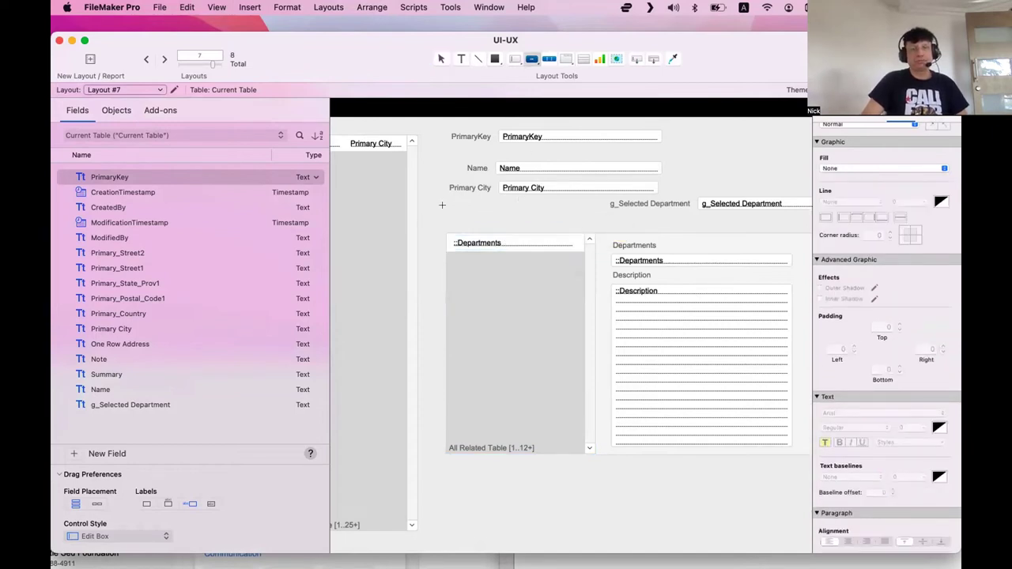
{"action": "left_click_drag", "start_coordinate": [442, 205], "coordinate": [584, 235]}
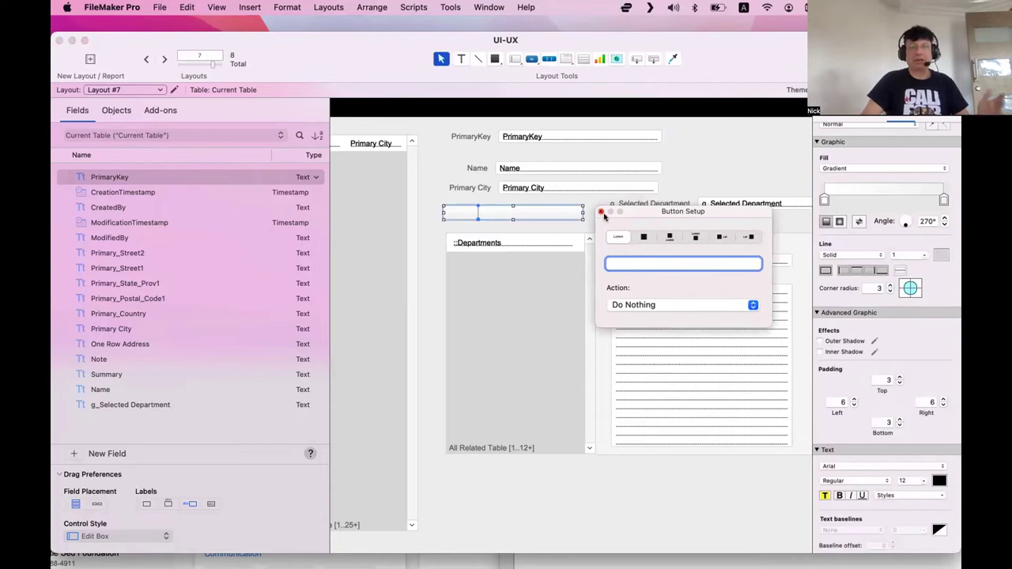
{"action": "left_click", "coordinate": [643, 237]}
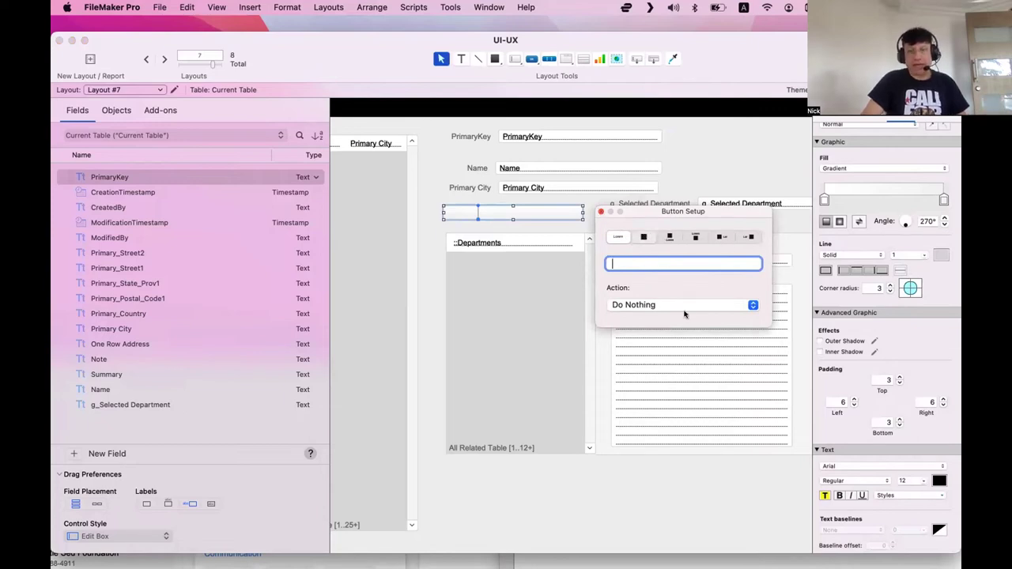
{"action": "scroll", "coordinate": [687, 314], "scroll_direction": "down", "scroll_amount": 1}
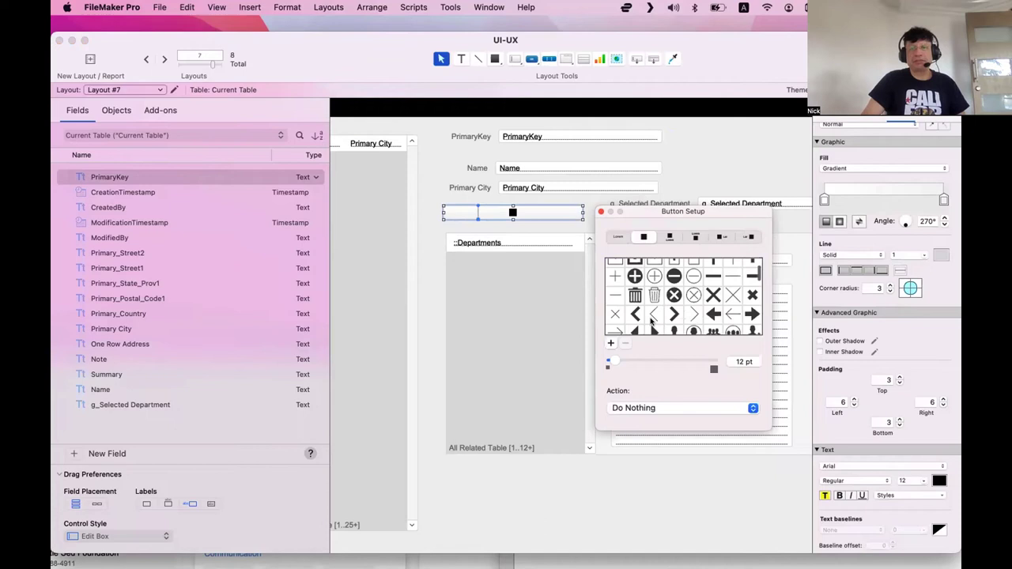
{"action": "left_click", "coordinate": [675, 316]}
{"action": "left_click_drag", "start_coordinate": [613, 360], "coordinate": [595, 362]}
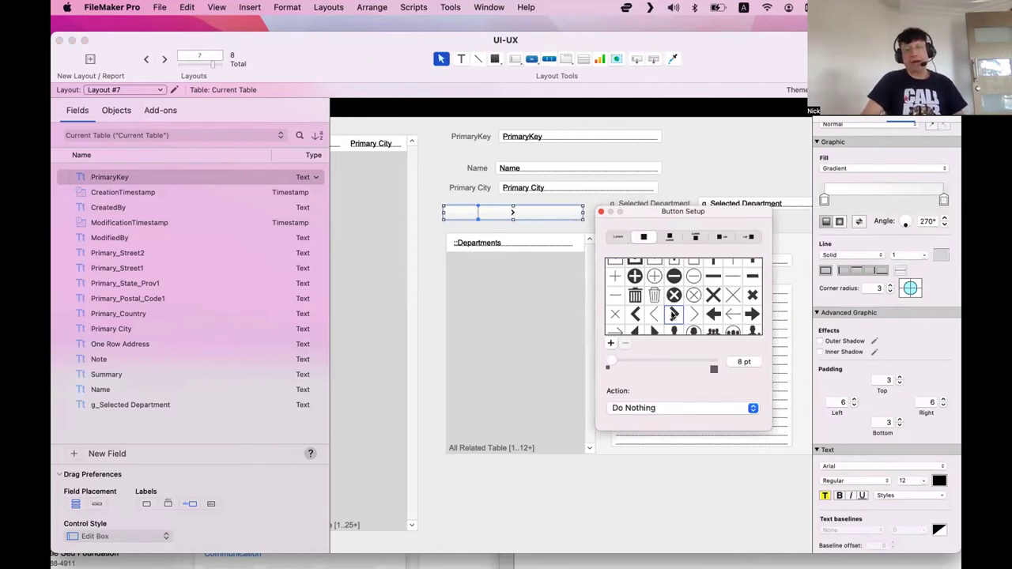
Step: Right-align the chevron icon within the button and fit the button over the Departments field in the portal row
{"action": "left_click", "coordinate": [919, 480]}
{"action": "scroll", "coordinate": [919, 480], "scroll_direction": "down", "scroll_amount": 3}
{"action": "scroll", "coordinate": [894, 340], "scroll_direction": "down", "scroll_amount": 5}
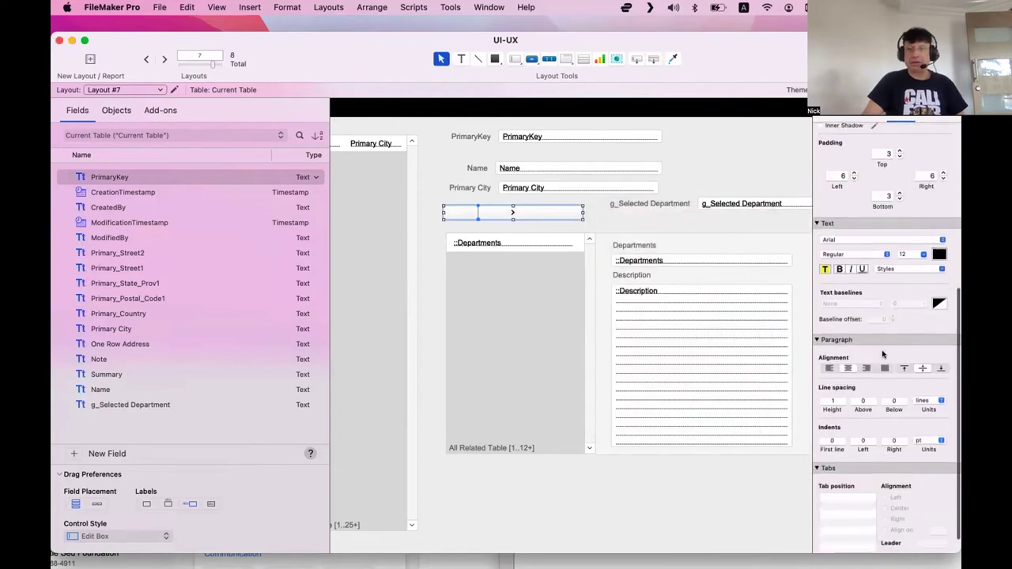
{"action": "left_click", "coordinate": [868, 368]}
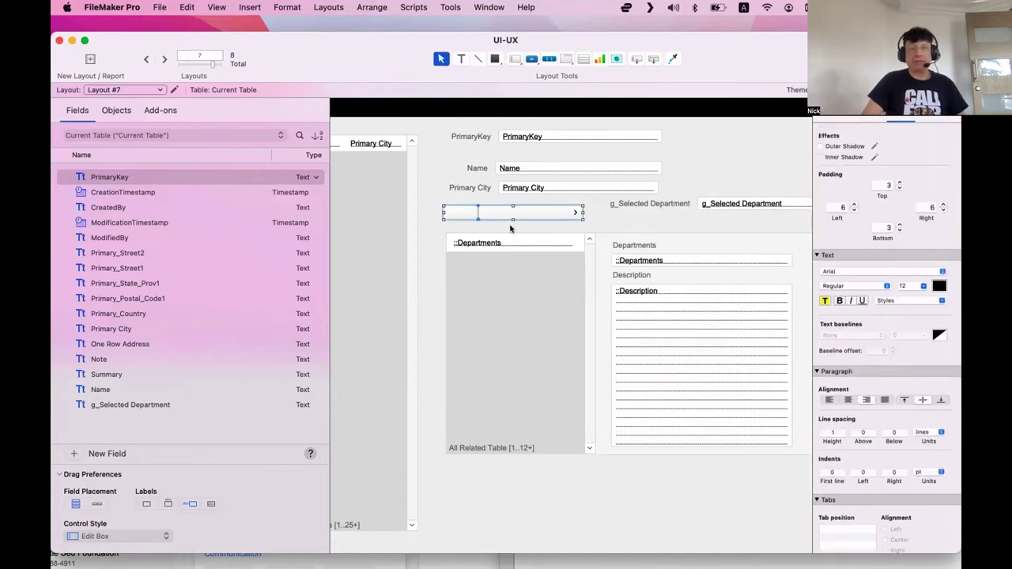
{"action": "left_click_drag", "start_coordinate": [510, 212], "coordinate": [543, 245]}
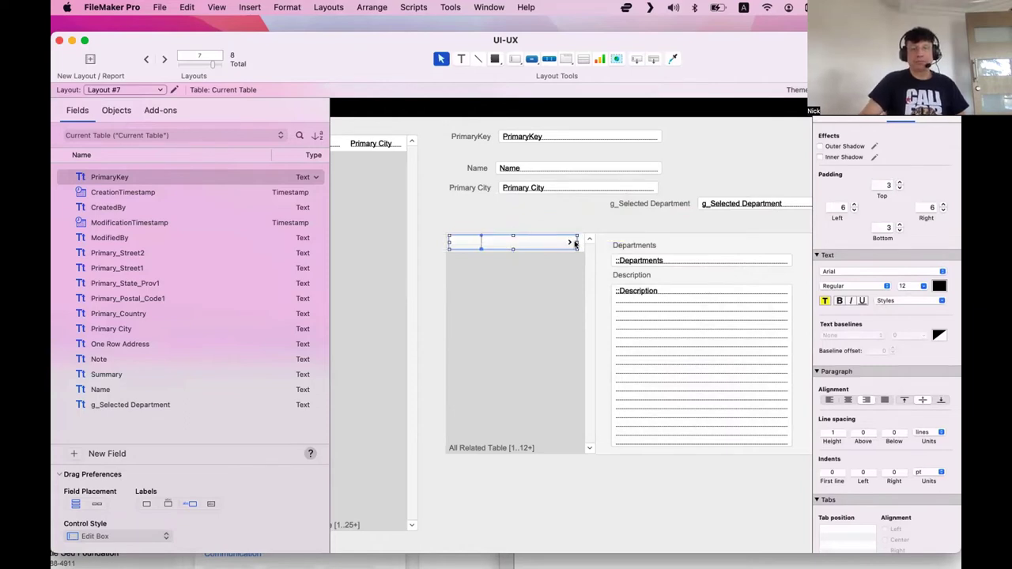
{"action": "left_click_drag", "start_coordinate": [574, 240], "coordinate": [576, 241]}
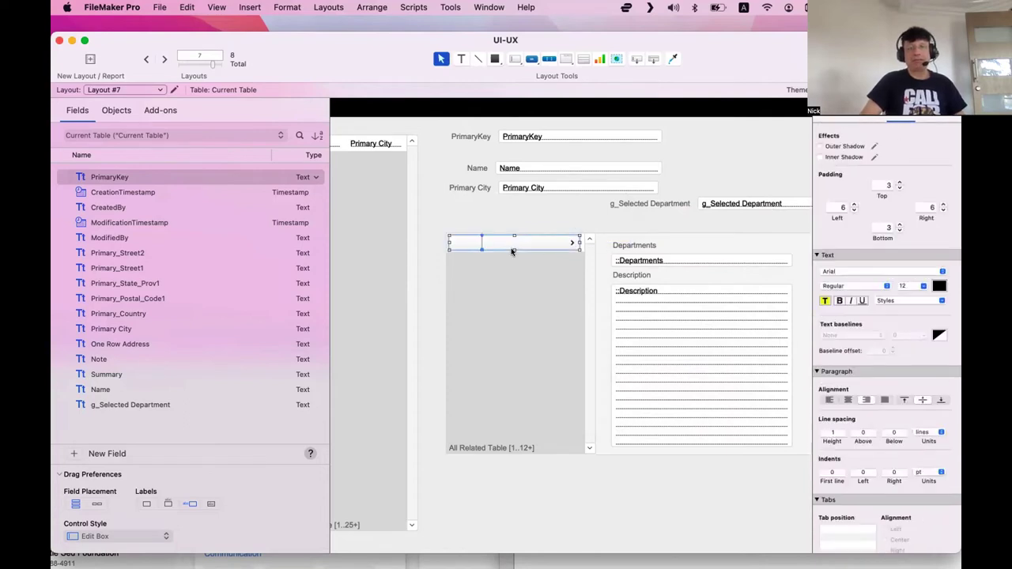
Step: Set the button's Normal state to no fill, no line and a corner radius of 0
{"action": "scroll", "coordinate": [884, 204], "scroll_direction": "up", "scroll_amount": 5}
{"action": "left_click", "coordinate": [853, 223]}
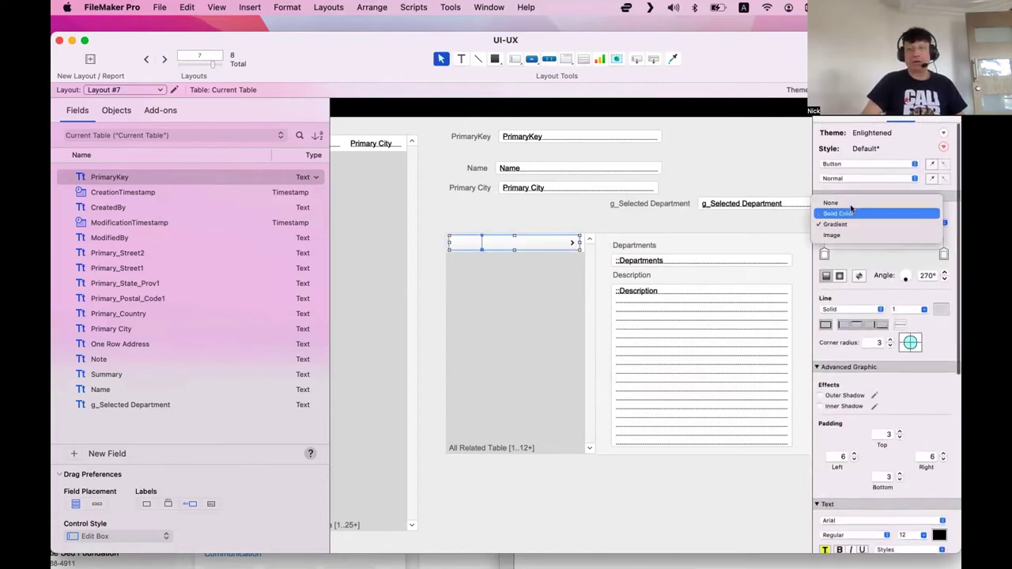
{"action": "left_click", "coordinate": [865, 230]}
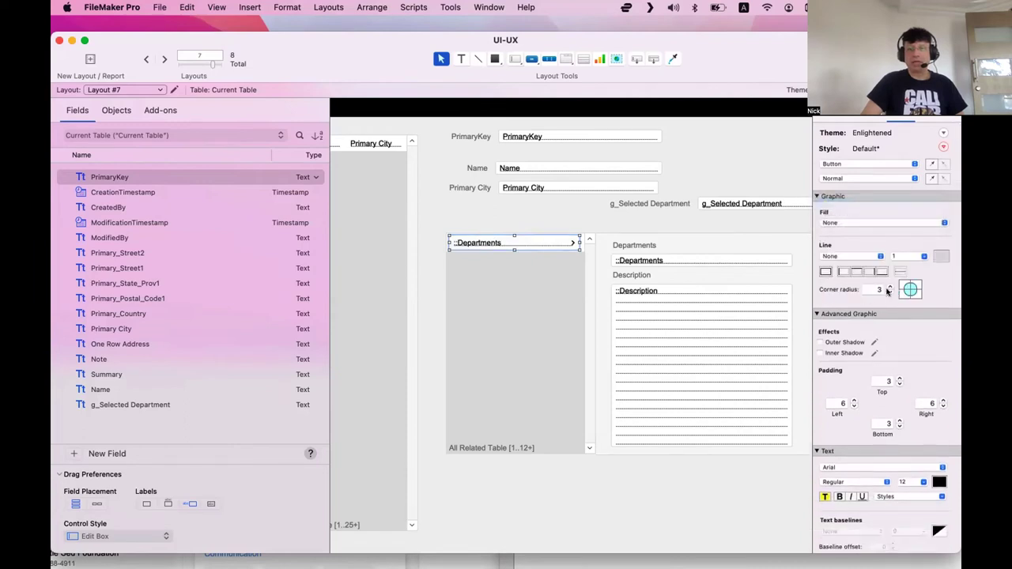
{"action": "left_click", "coordinate": [889, 292]}
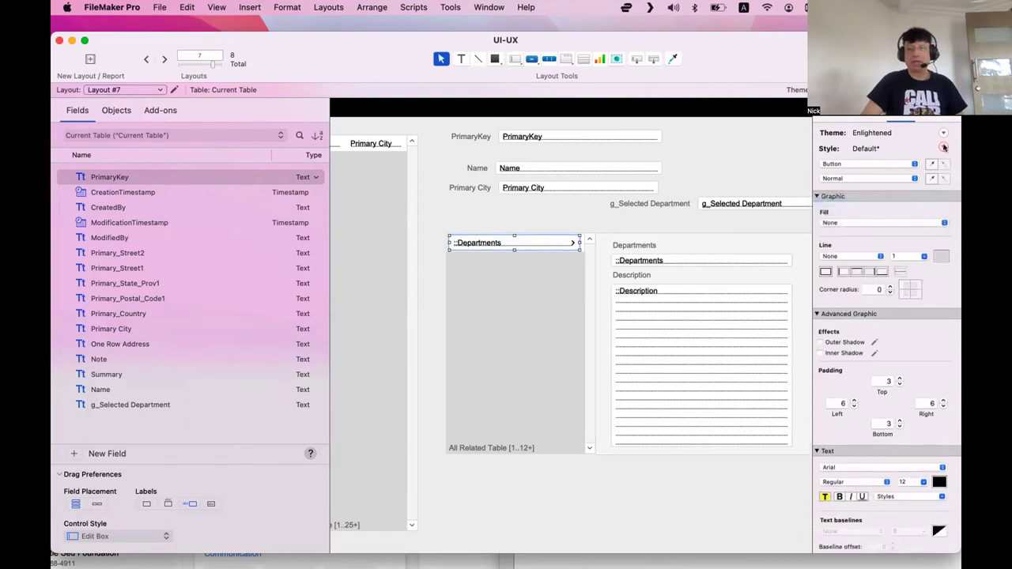
Step: Copy the Normal state's unfilled, borderless style to the button's Hover, Pressed and In Focus states
{"action": "left_click", "coordinate": [911, 178]}
{"action": "left_click", "coordinate": [885, 190]}
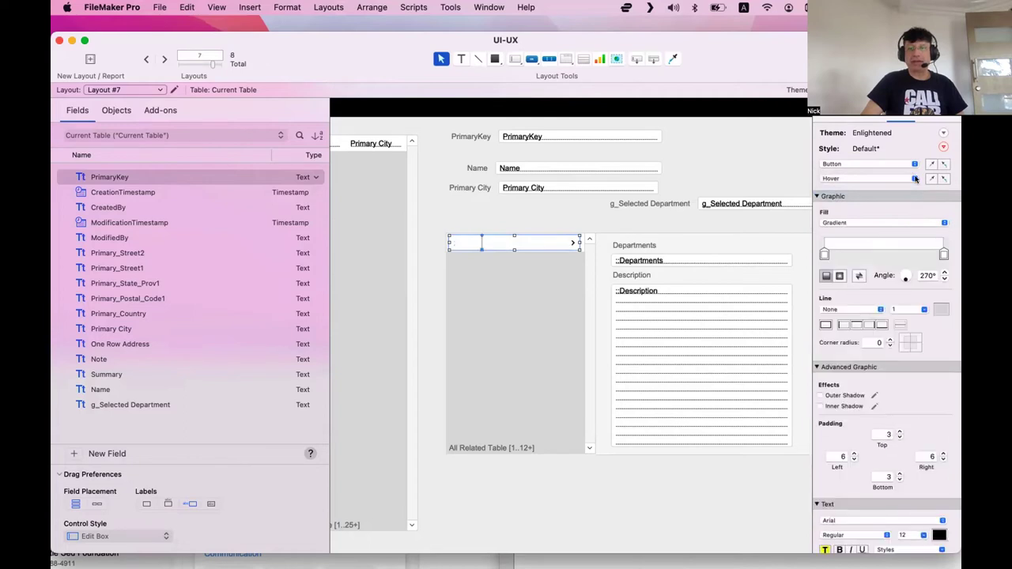
{"action": "left_click", "coordinate": [886, 180]}
{"action": "left_click", "coordinate": [882, 191]}
{"action": "left_click", "coordinate": [911, 180]}
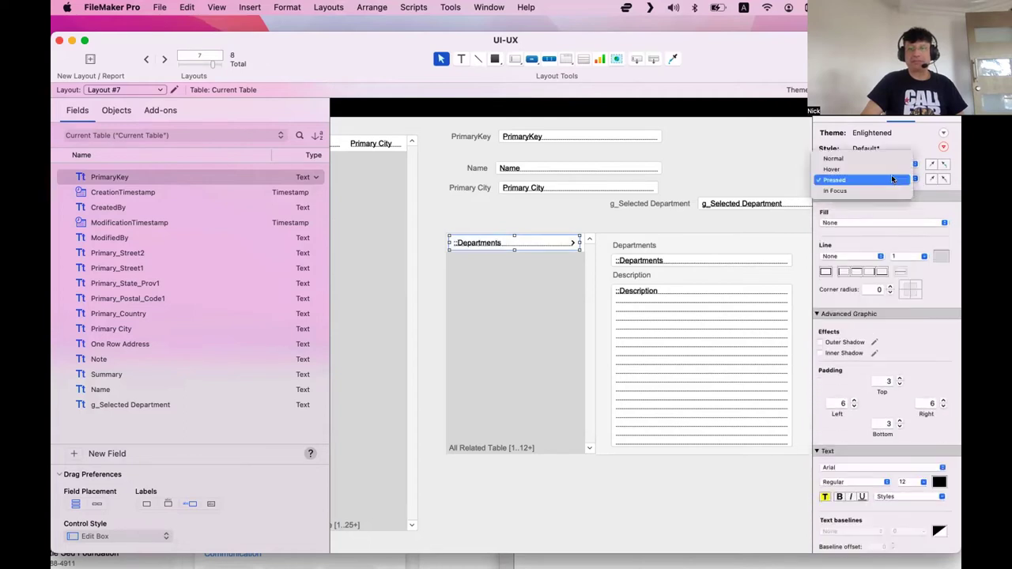
{"action": "left_click", "coordinate": [870, 191]}
{"action": "left_click", "coordinate": [598, 231]}
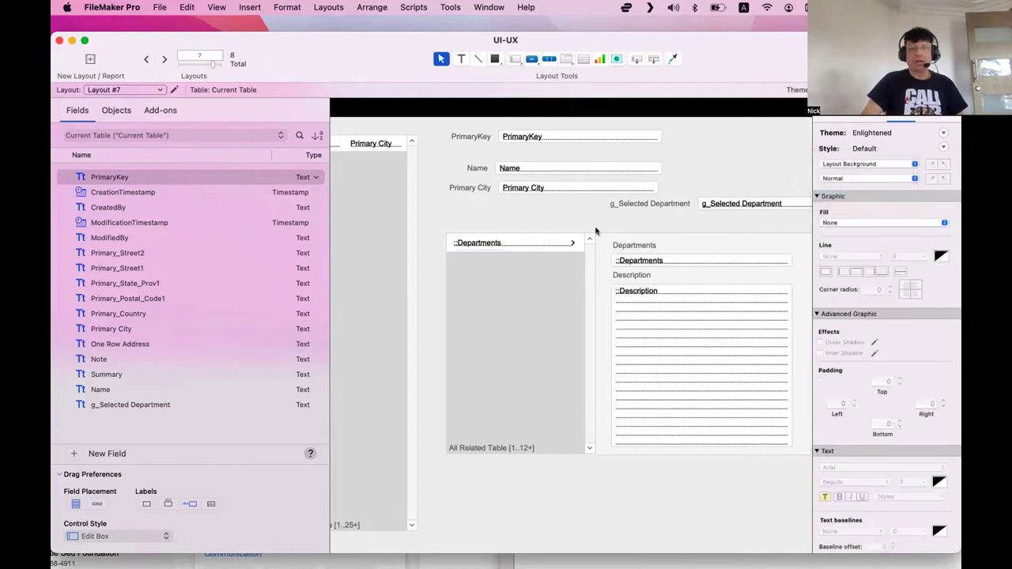
Step: Widen the chevron button slightly and send it behind the Departments field in the portal row
{"action": "left_click", "coordinate": [550, 243]}
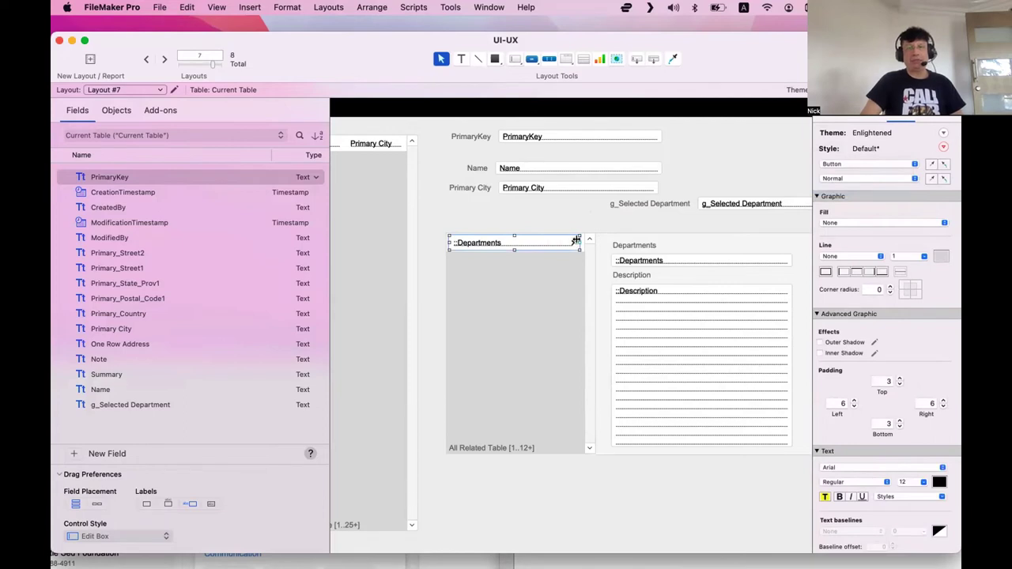
{"action": "left_click", "coordinate": [569, 211]}
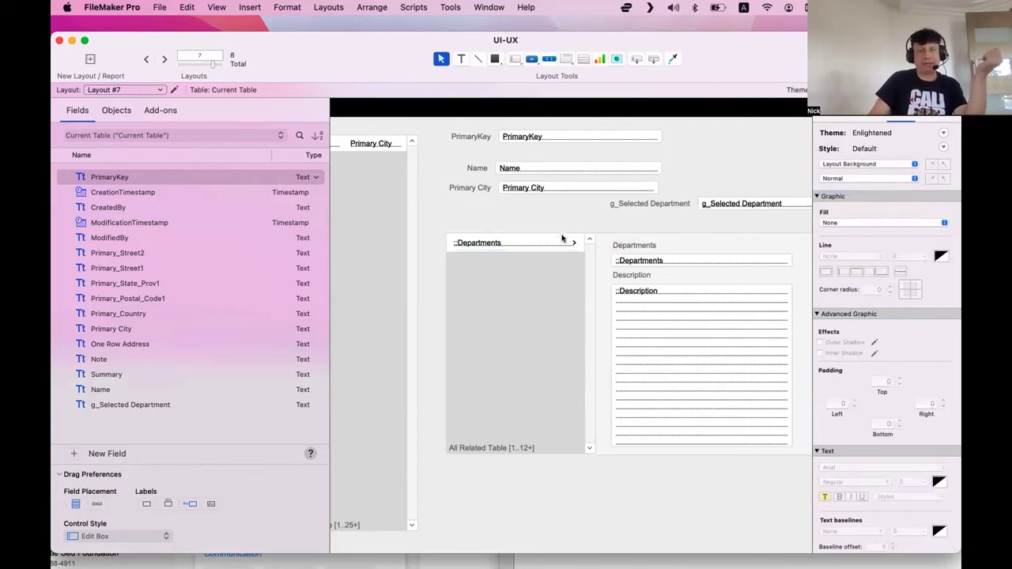
{"action": "left_click", "coordinate": [563, 239]}
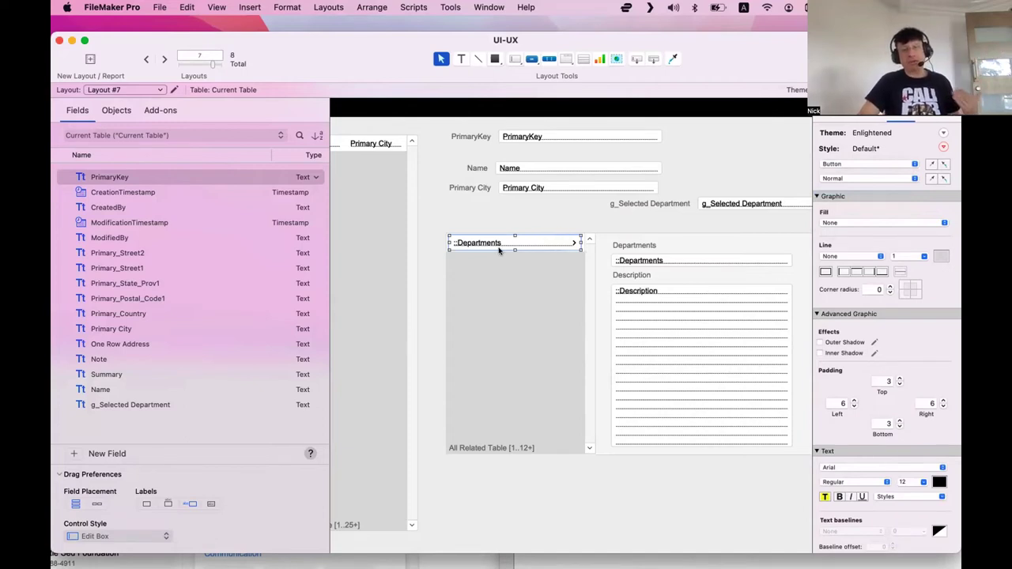
{"action": "left_click", "coordinate": [372, 7]}
{"action": "left_click", "coordinate": [382, 114]}
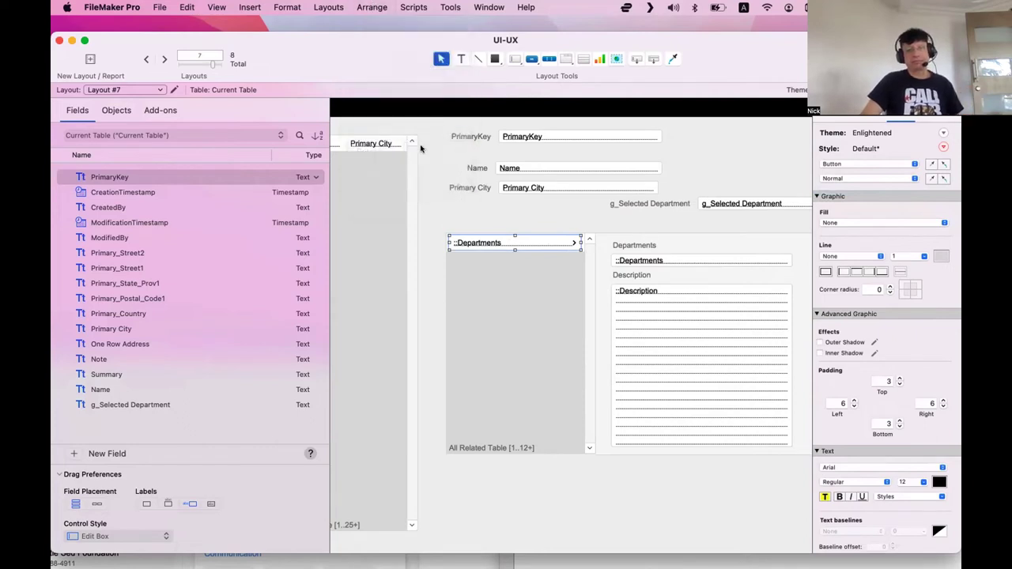
Step: Check the stacking order of the Departments edit box and the button inside the All Related Table portal
{"action": "left_click", "coordinate": [503, 271]}
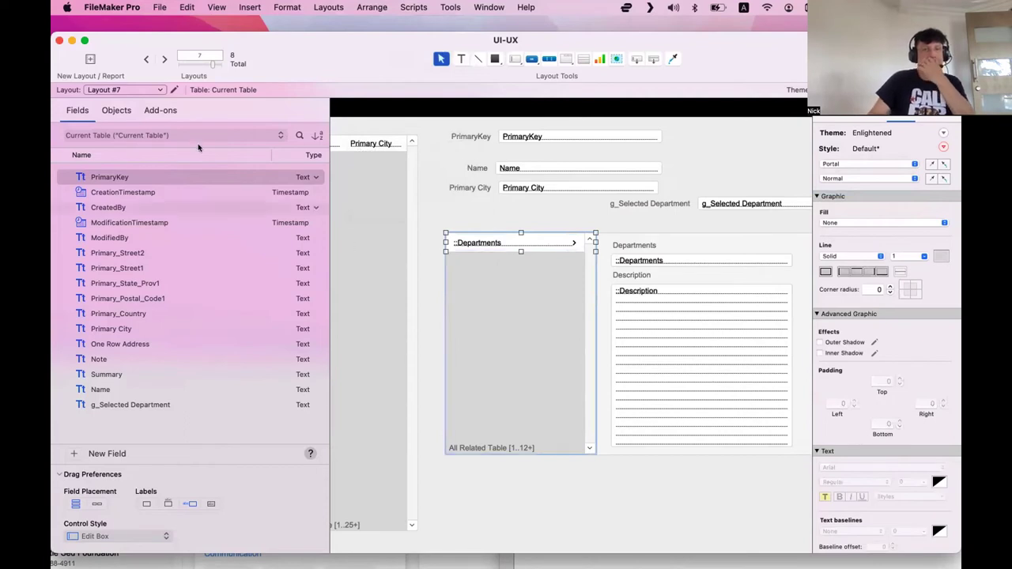
{"action": "left_click", "coordinate": [116, 110]}
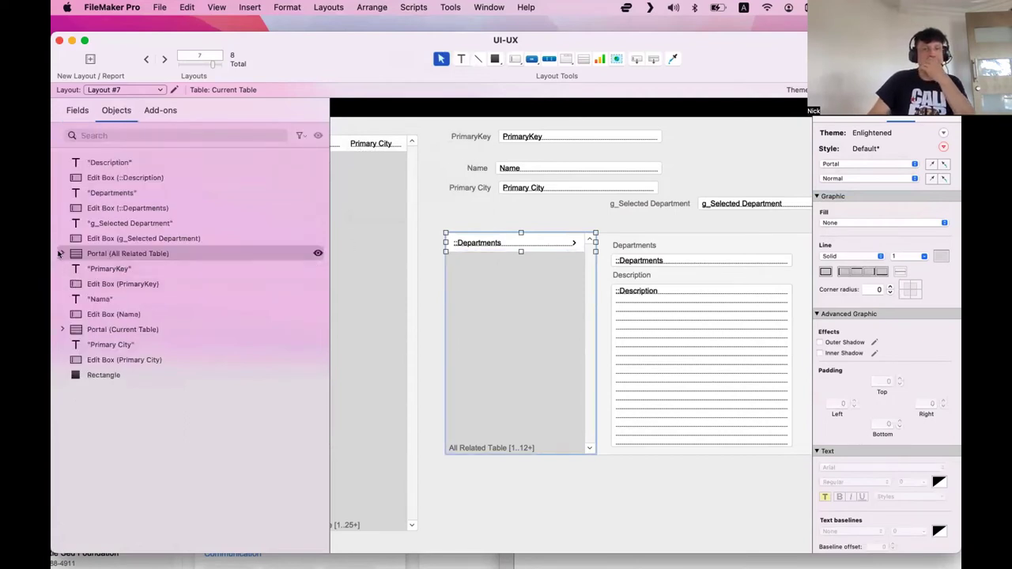
{"action": "left_click", "coordinate": [136, 269]}
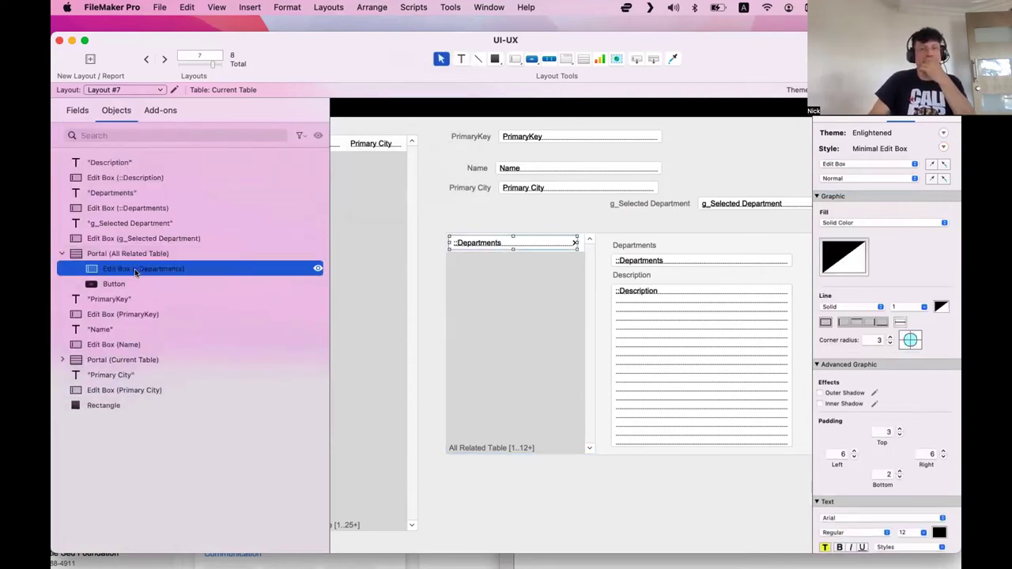
{"action": "left_click", "coordinate": [135, 283]}
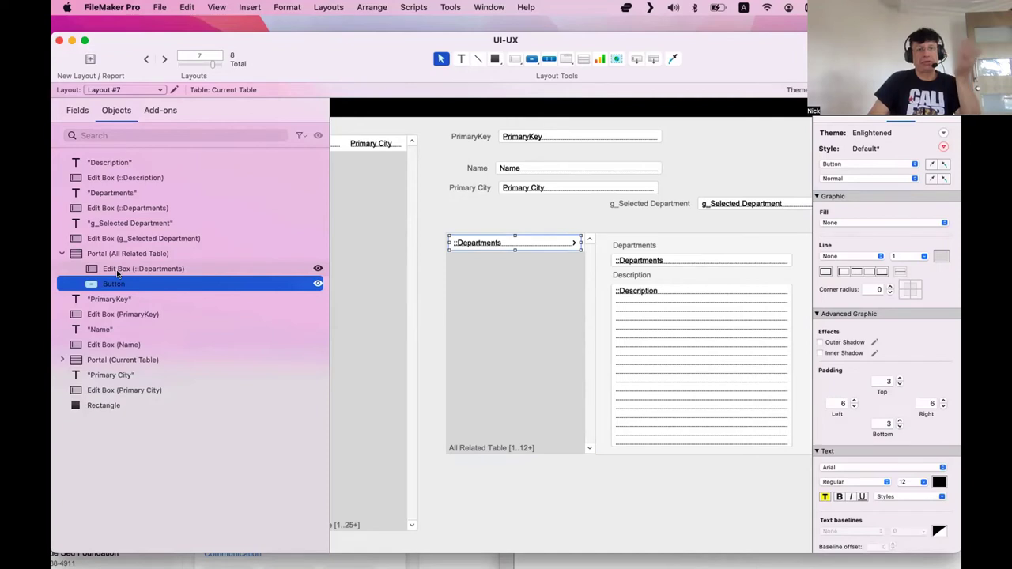
{"action": "left_click", "coordinate": [117, 269]}
{"action": "left_click", "coordinate": [480, 243]}
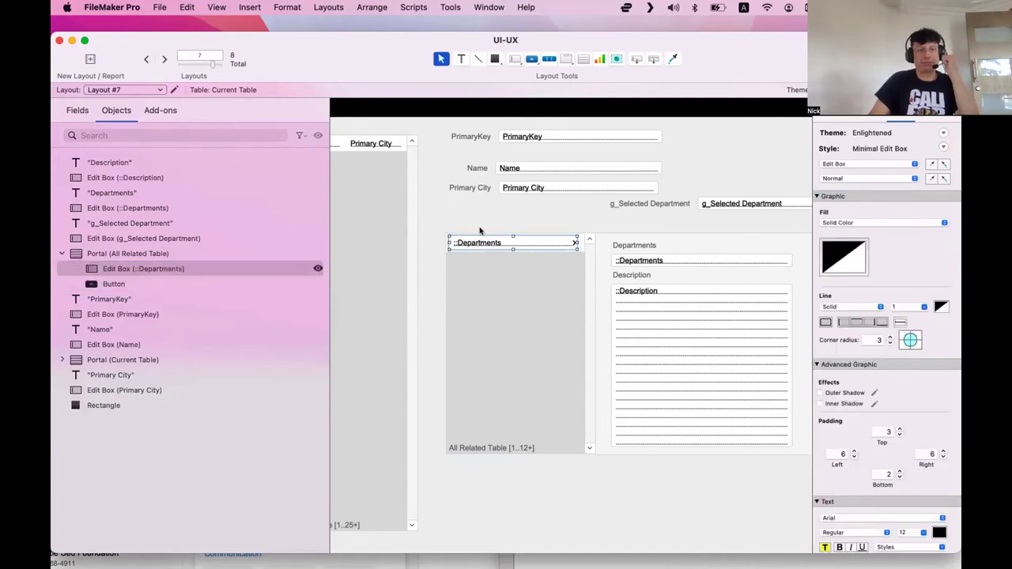
Step: Extend the button to the right edge of the portal row, moving its chevron clear of the Departments field
{"action": "left_click", "coordinate": [560, 250]}
{"action": "left_click", "coordinate": [560, 251]}
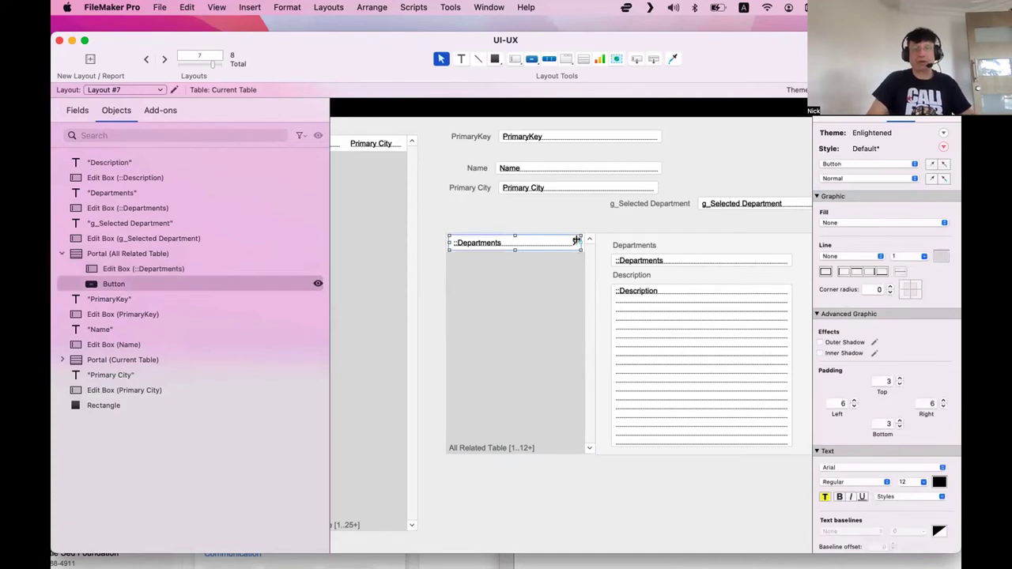
{"action": "left_click_drag", "start_coordinate": [579, 242], "coordinate": [576, 242]}
{"action": "left_click", "coordinate": [576, 242]}
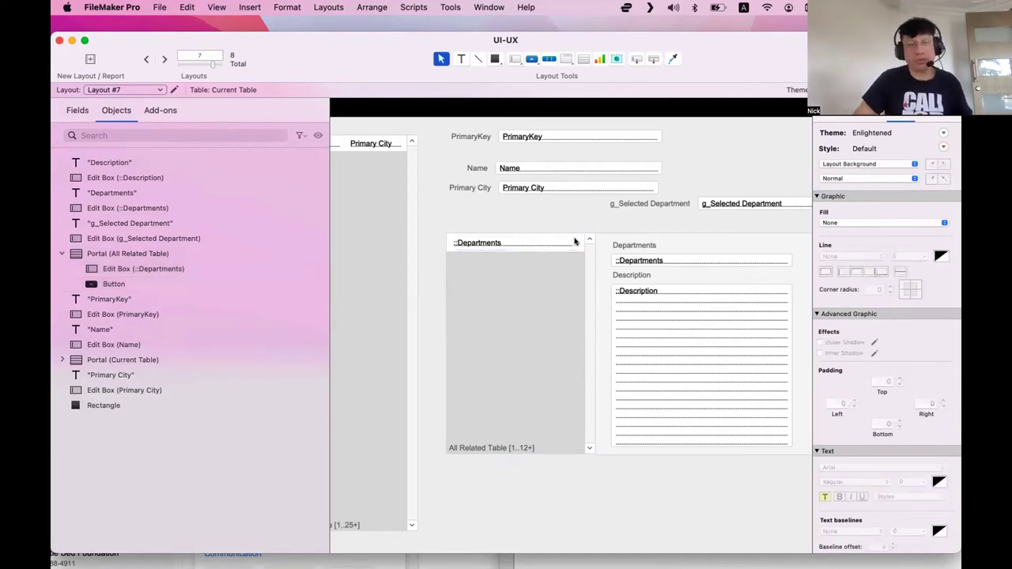
{"action": "left_click", "coordinate": [575, 242]}
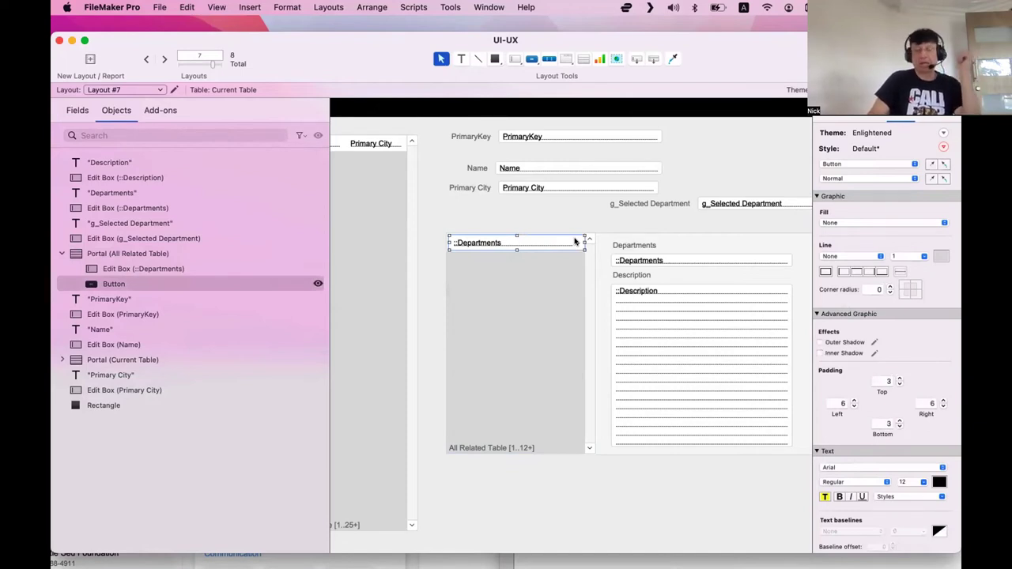
Step: Open the chevron button's setup and set its action to Single Step
{"action": "double_click", "coordinate": [575, 242]}
{"action": "scroll", "coordinate": [680, 324], "scroll_direction": "down", "scroll_amount": 1}
{"action": "left_click", "coordinate": [673, 439]}
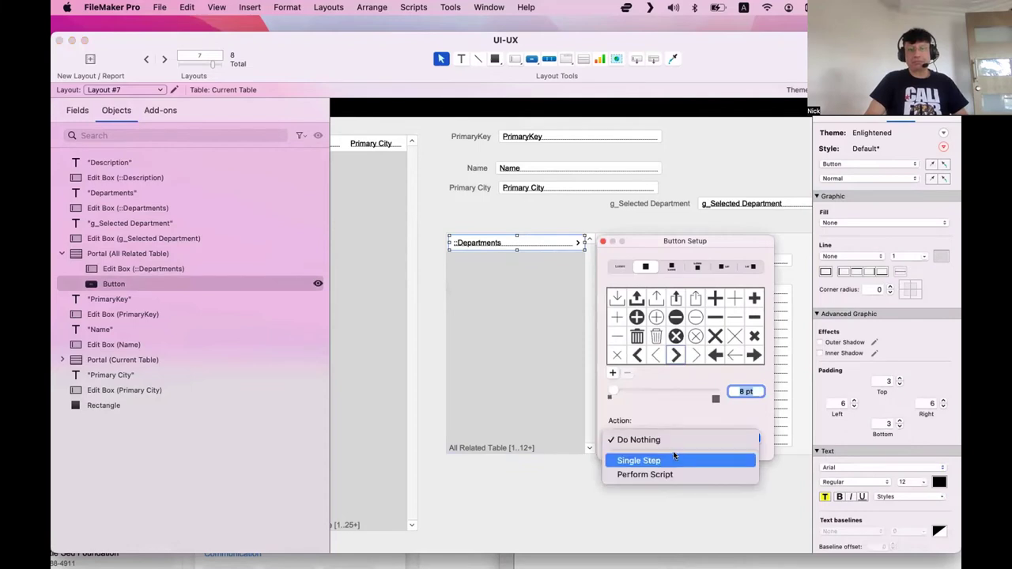
{"action": "left_click", "coordinate": [674, 459]}
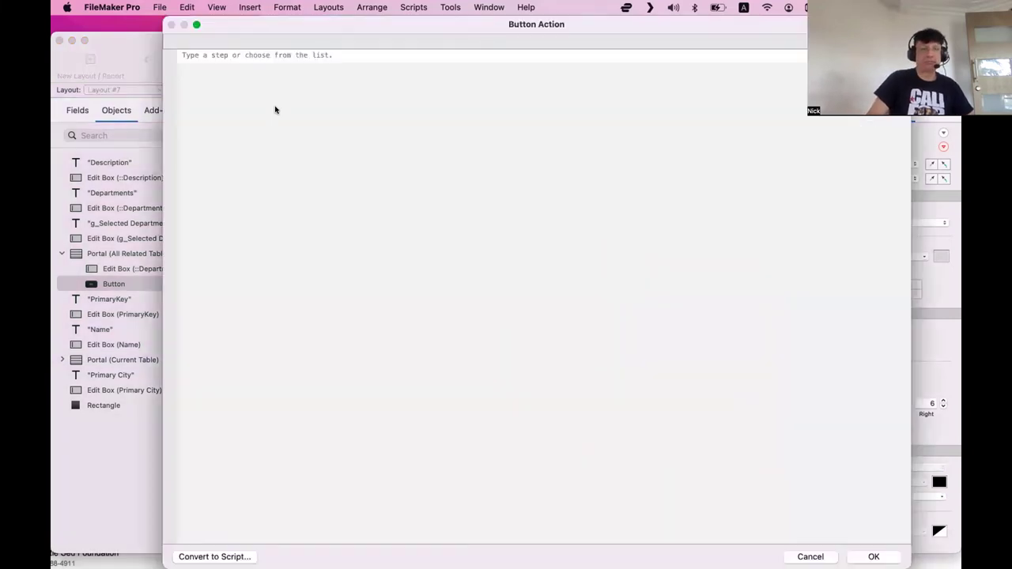
Step: Add a Set Field step to the button's action, targeting Current Table::g_Selected Department
{"action": "left_click", "coordinate": [255, 57]}
{"action": "type", "text": "Set Field"}
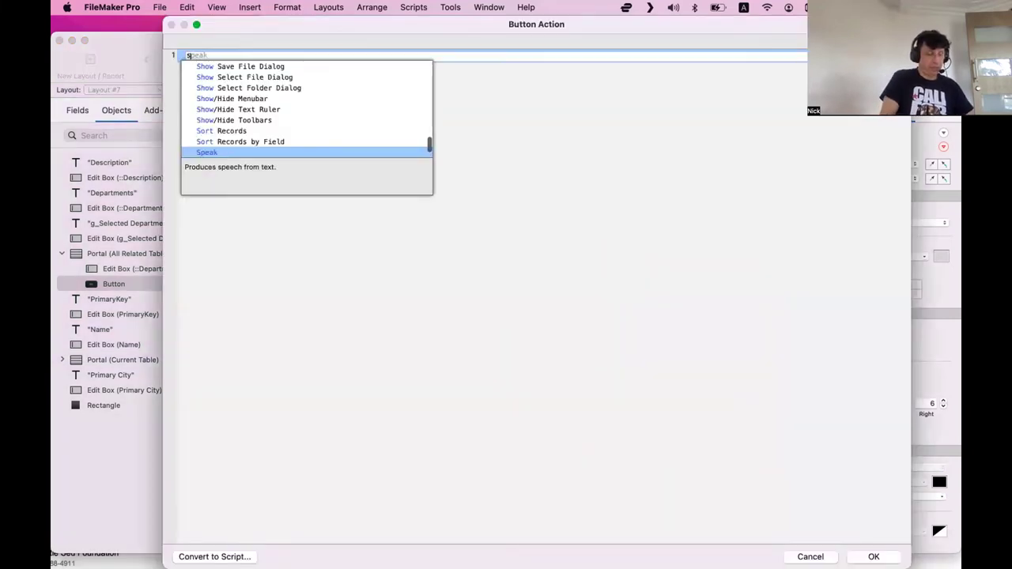
{"action": "key", "text": "Return"}
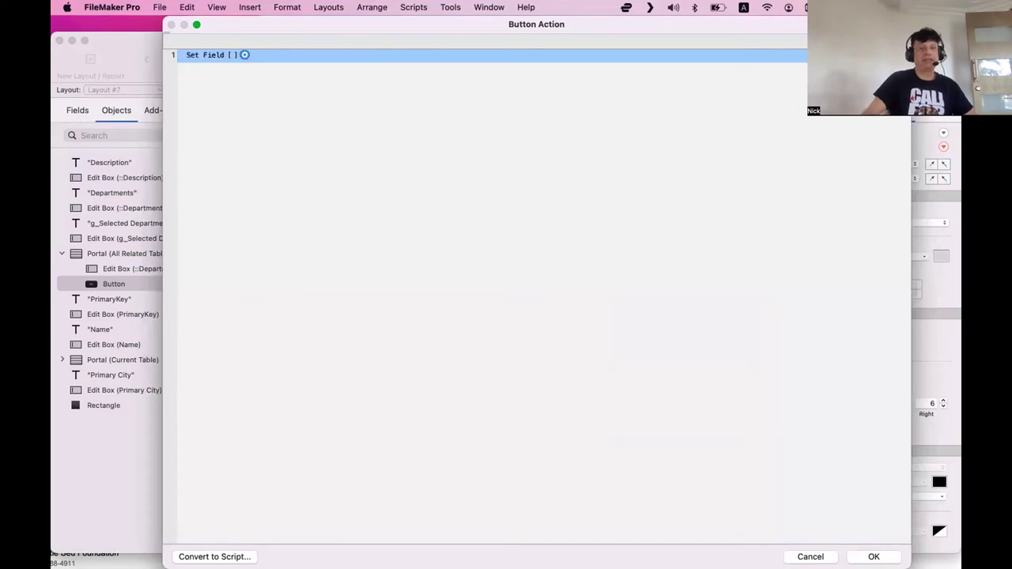
{"action": "double_click", "coordinate": [289, 24]}
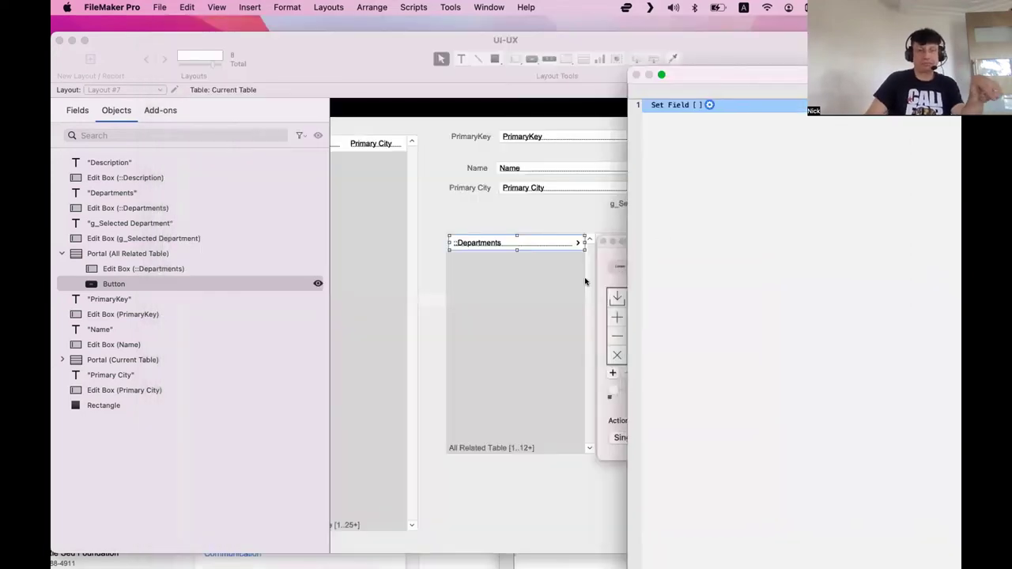
{"action": "left_click", "coordinate": [709, 105]}
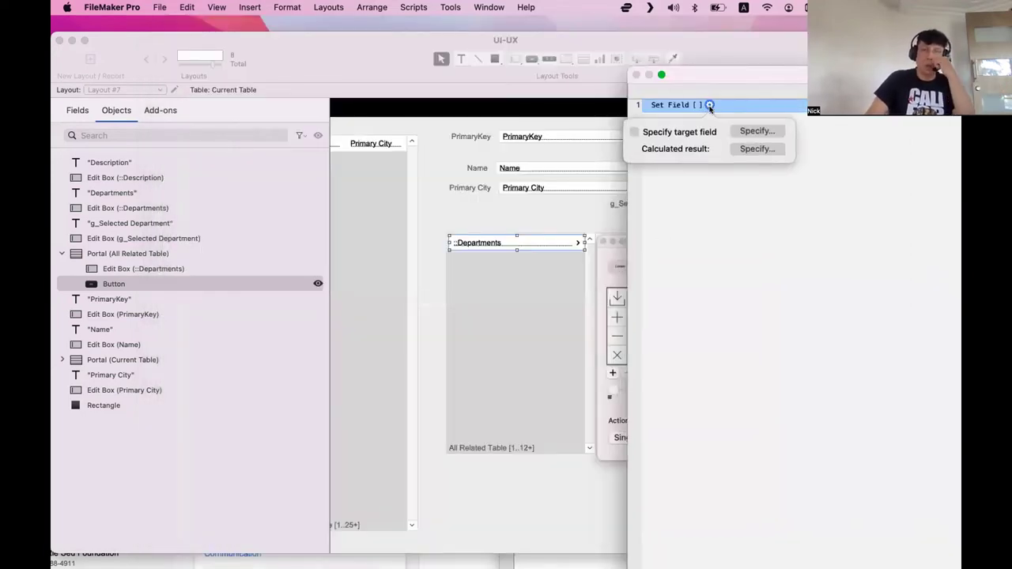
{"action": "left_click", "coordinate": [693, 129]}
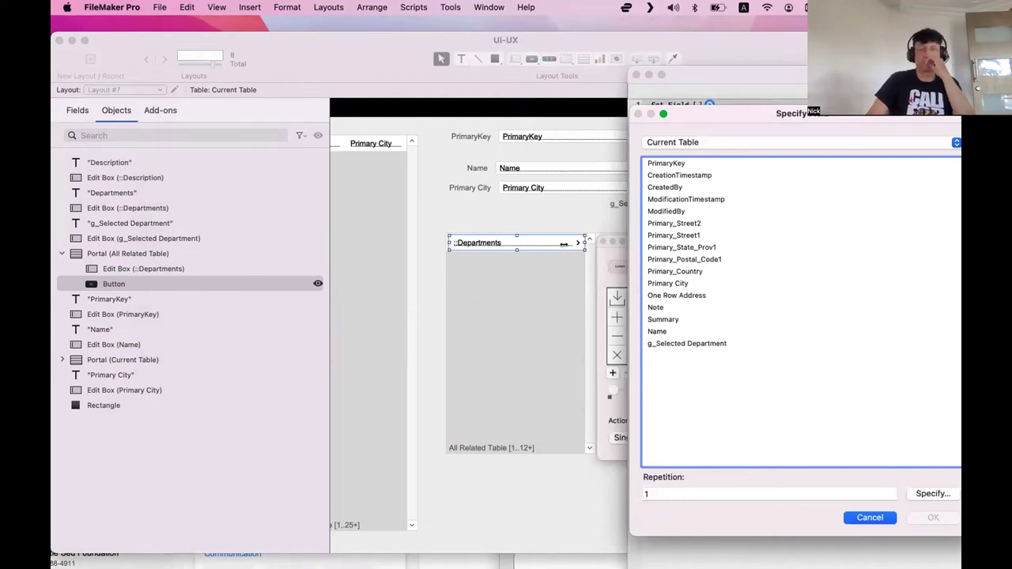
{"action": "left_click", "coordinate": [687, 147]}
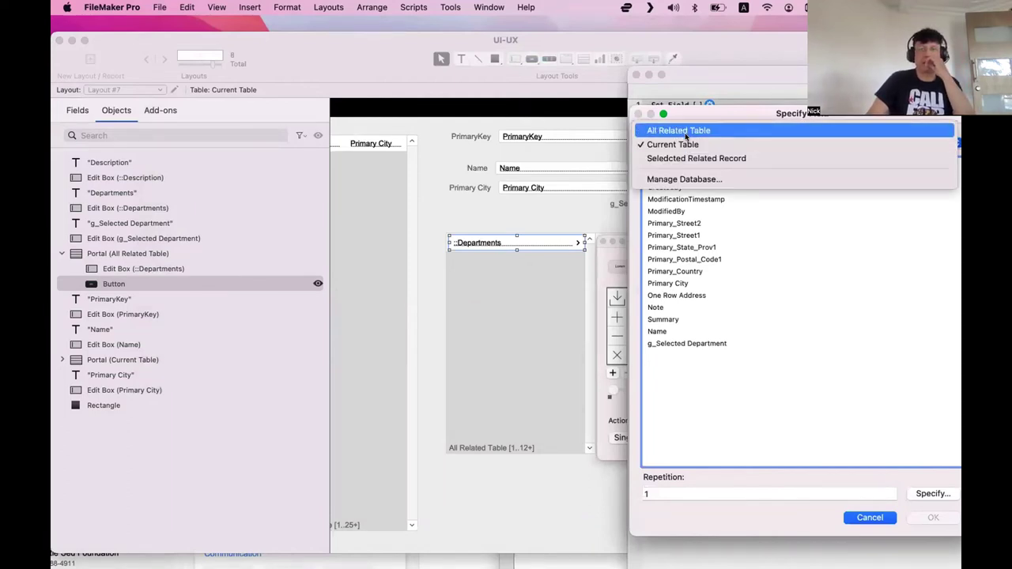
{"action": "left_click", "coordinate": [693, 263]}
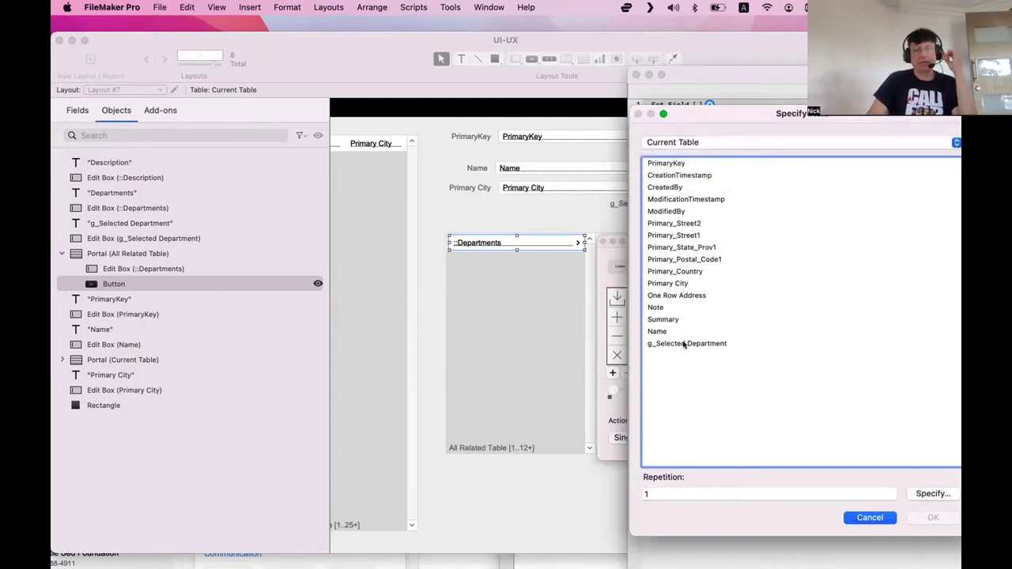
{"action": "double_click", "coordinate": [685, 344]}
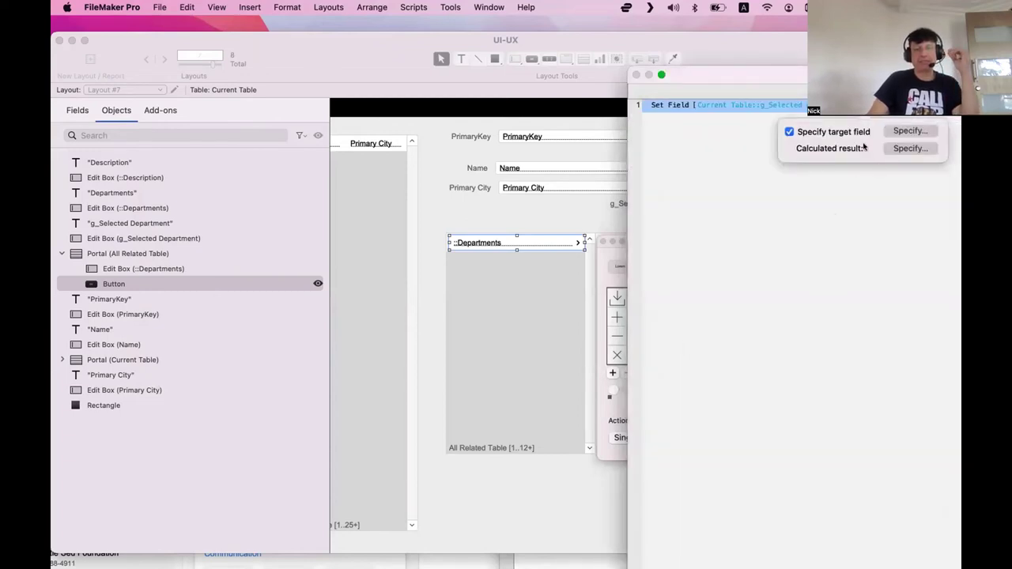
Step: Set the Set Field step's calculated result to All Related Table::PrimaryKey
{"action": "left_click", "coordinate": [738, 87]}
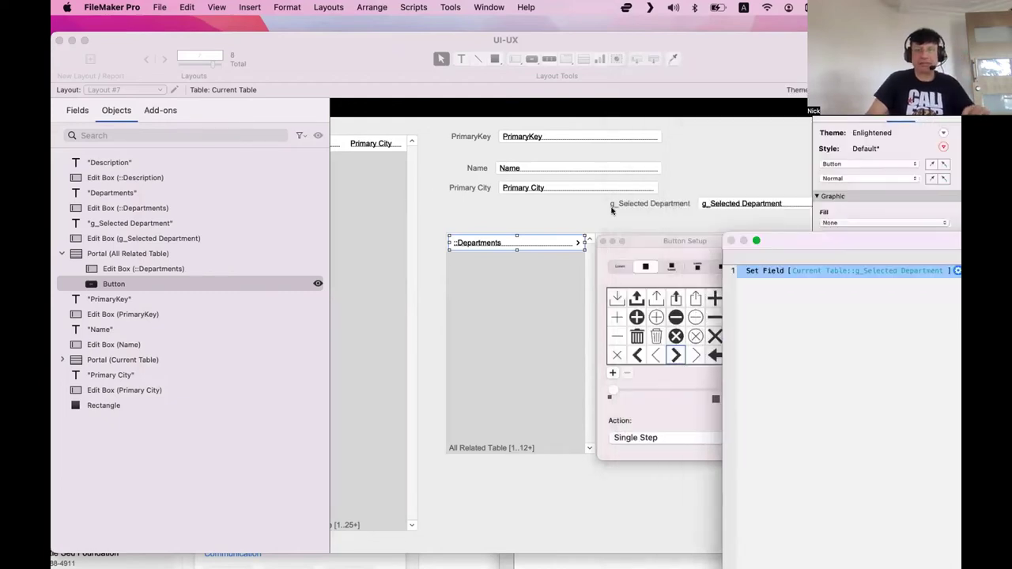
{"action": "left_click_drag", "start_coordinate": [759, 241], "coordinate": [344, 348]}
{"action": "left_click", "coordinate": [542, 379]}
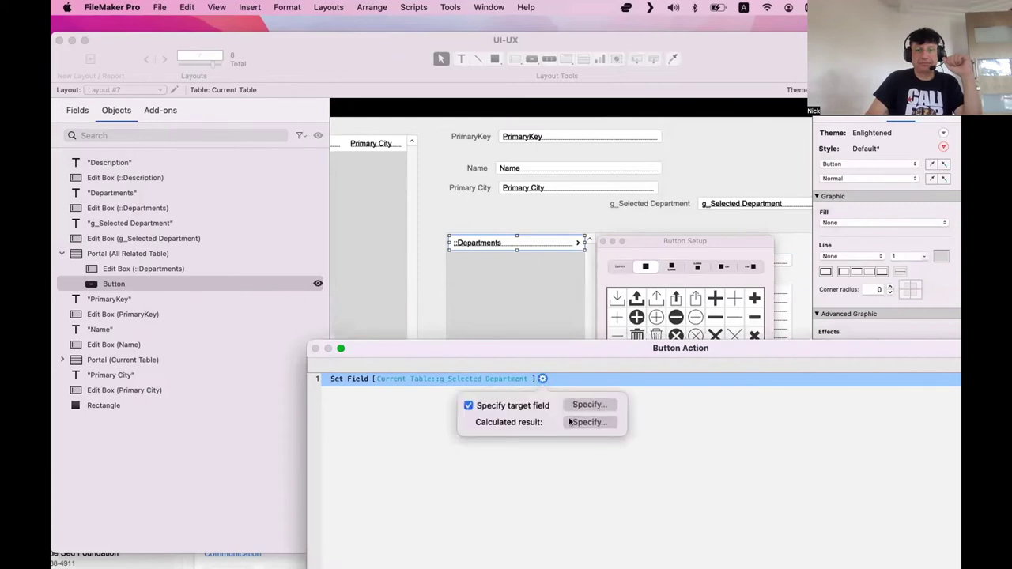
{"action": "left_click", "coordinate": [601, 422]}
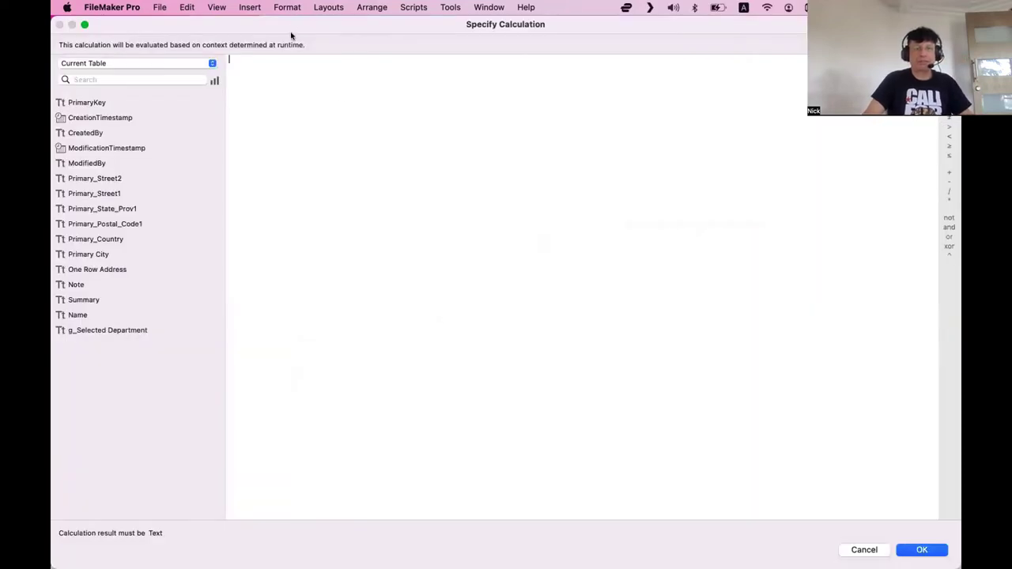
{"action": "left_click_drag", "start_coordinate": [291, 35], "coordinate": [873, 272]}
{"action": "left_click_drag", "start_coordinate": [454, 340], "coordinate": [467, 462]}
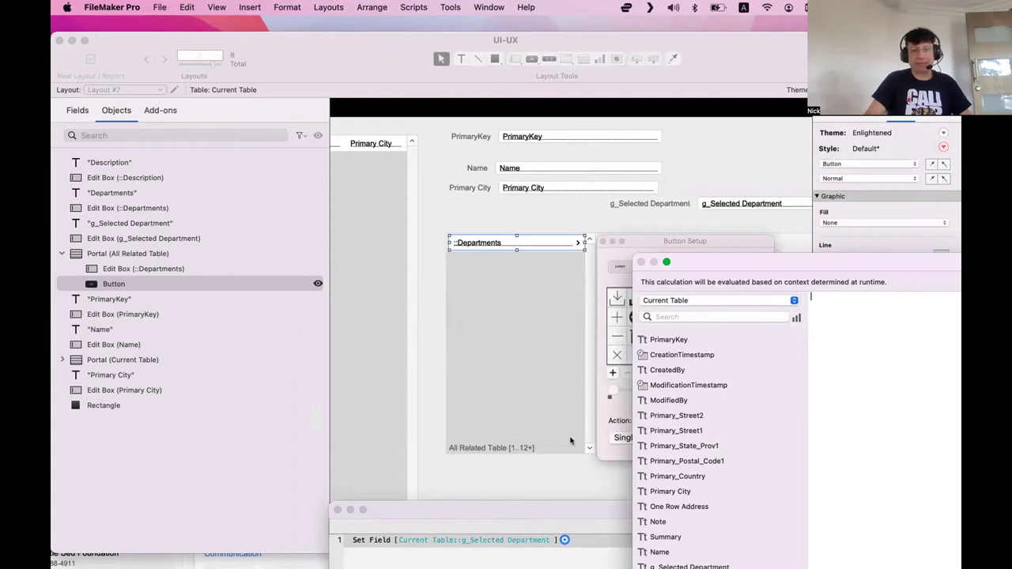
{"action": "left_click_drag", "start_coordinate": [818, 267], "coordinate": [587, 227]}
{"action": "left_click", "coordinate": [479, 262]}
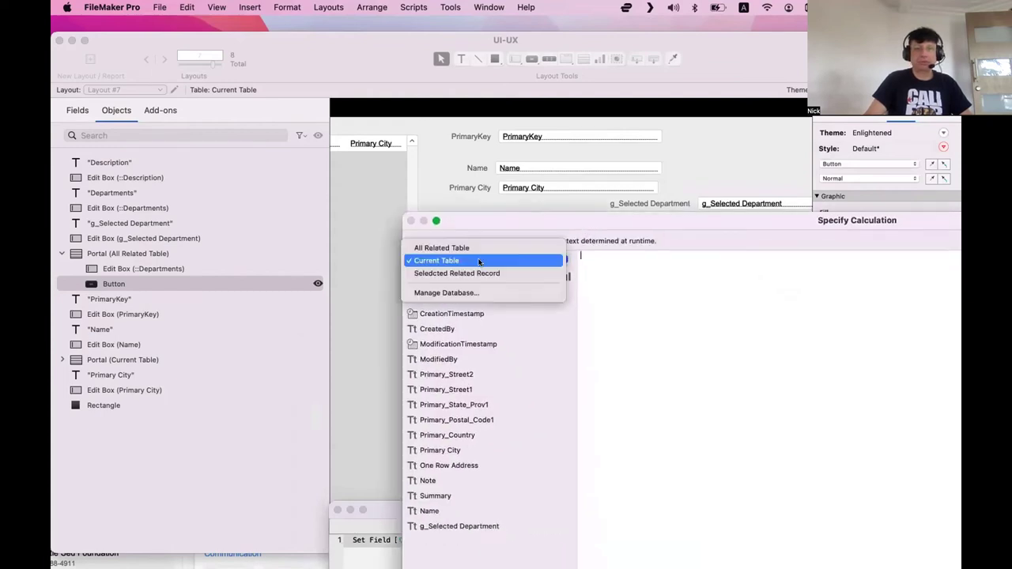
{"action": "left_click", "coordinate": [481, 247]}
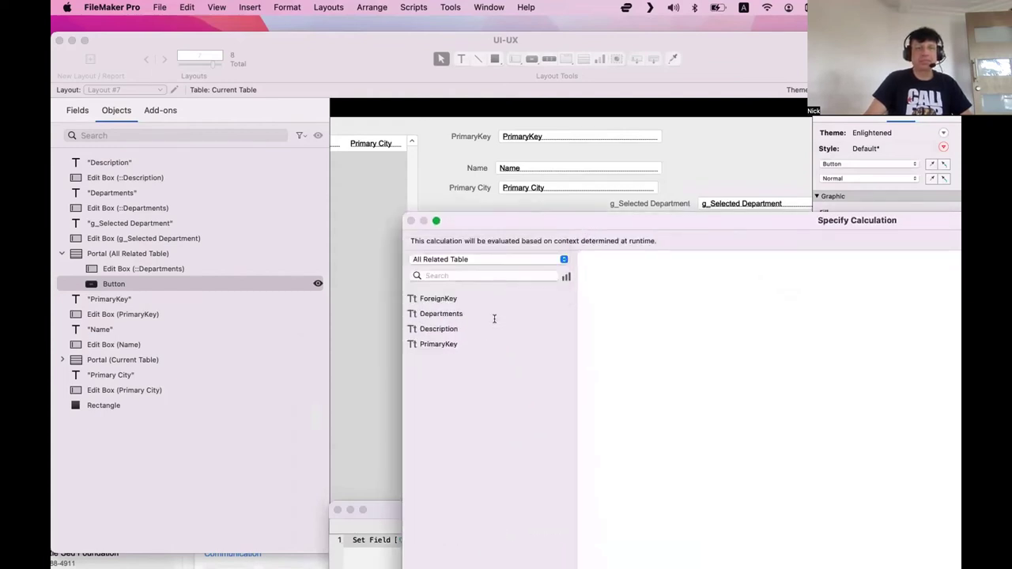
{"action": "double_click", "coordinate": [465, 344]}
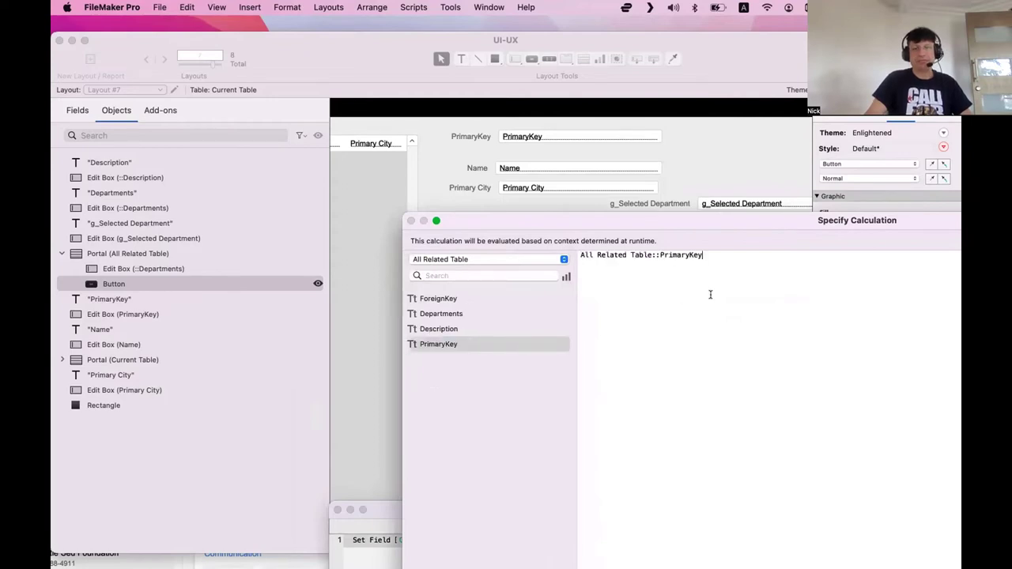
{"action": "left_click", "coordinate": [436, 220]}
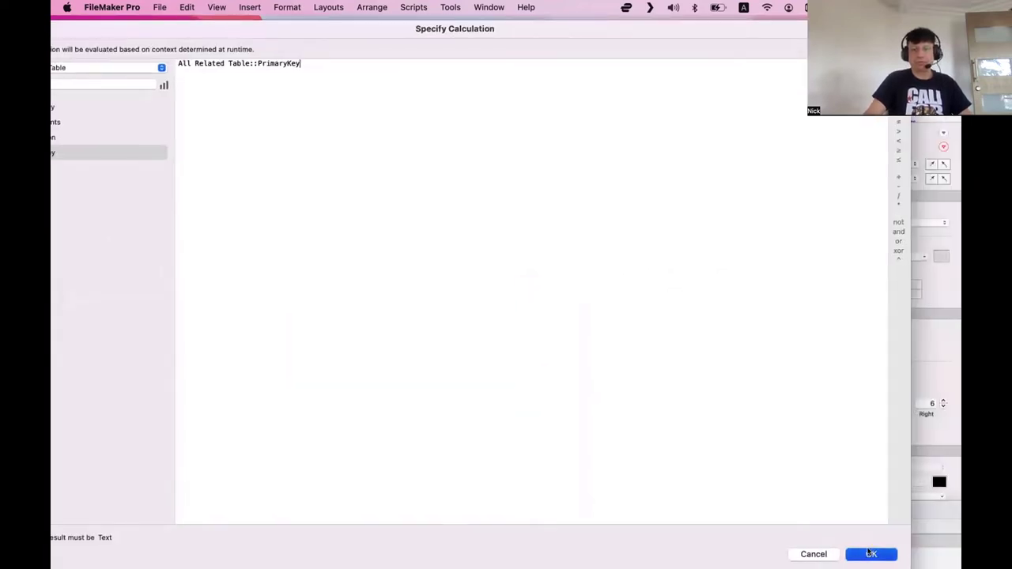
{"action": "left_click", "coordinate": [870, 554]}
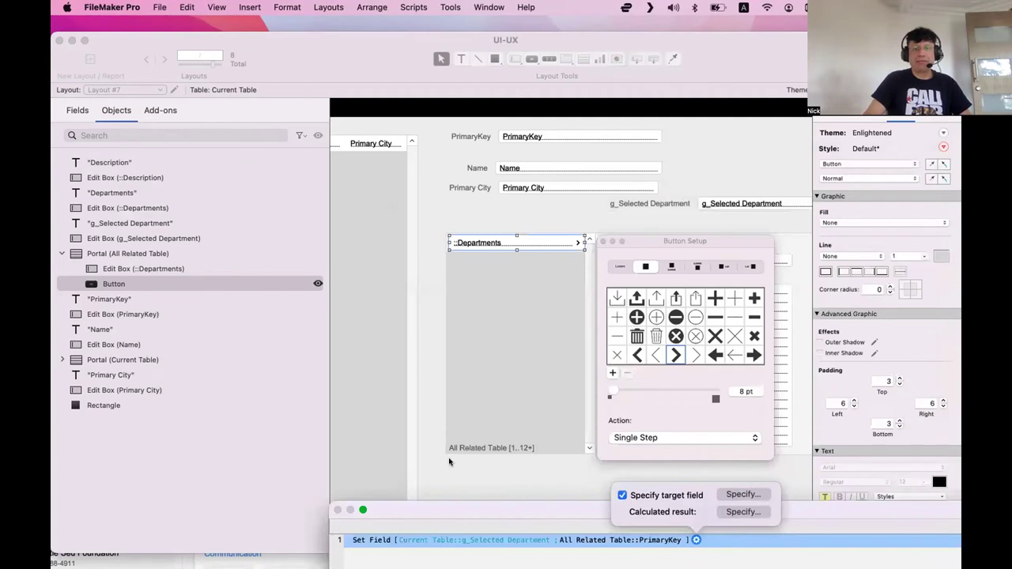
Step: Accept the button's Set Field action and switch the layout to Browse mode
{"action": "left_click", "coordinate": [363, 510]}
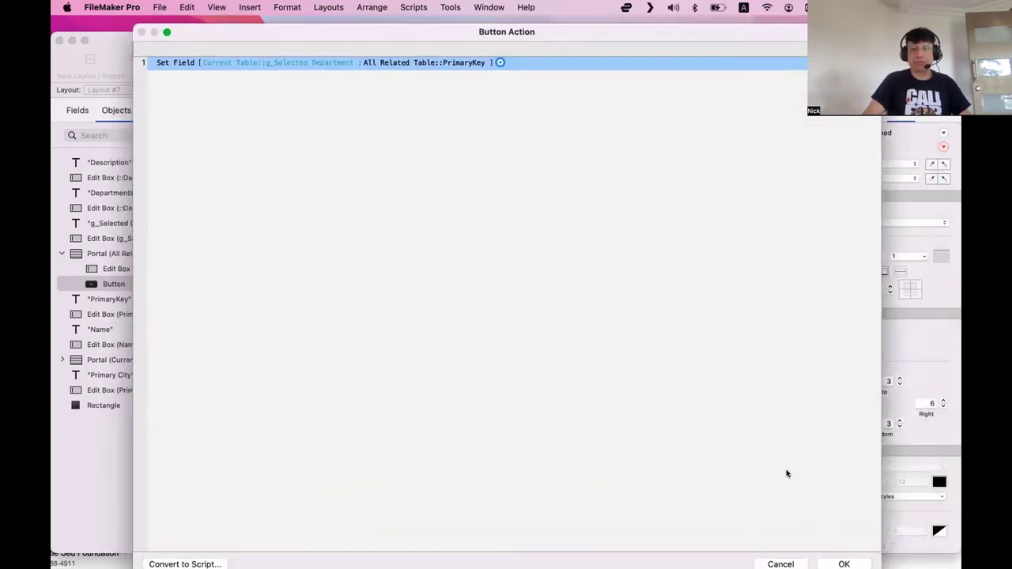
{"action": "left_click_drag", "start_coordinate": [420, 32], "coordinate": [414, 25]}
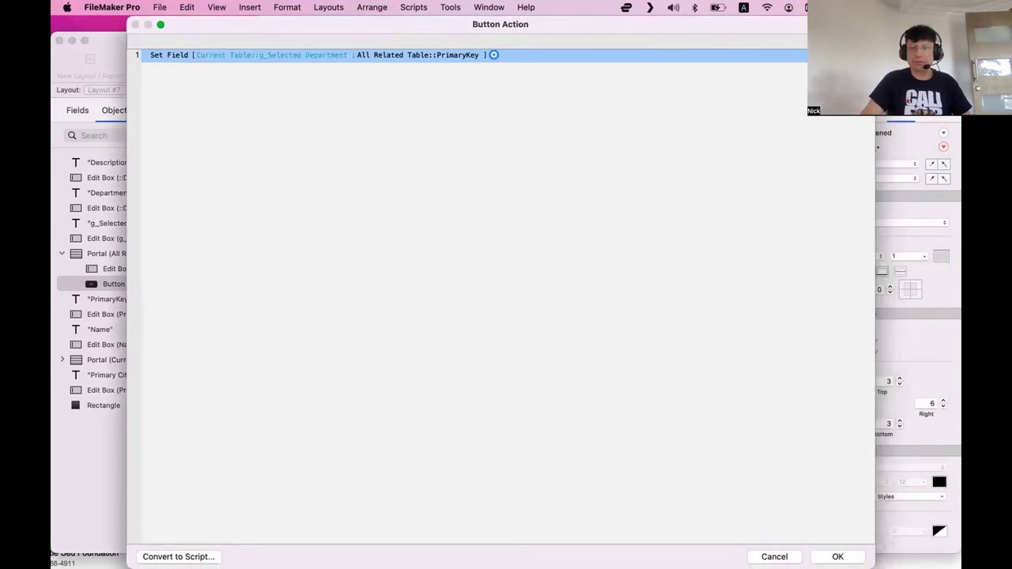
{"action": "left_click_drag", "start_coordinate": [874, 566], "coordinate": [732, 407]}
{"action": "left_click_drag", "start_coordinate": [417, 24], "coordinate": [479, 164]}
{"action": "left_click", "coordinate": [757, 536]}
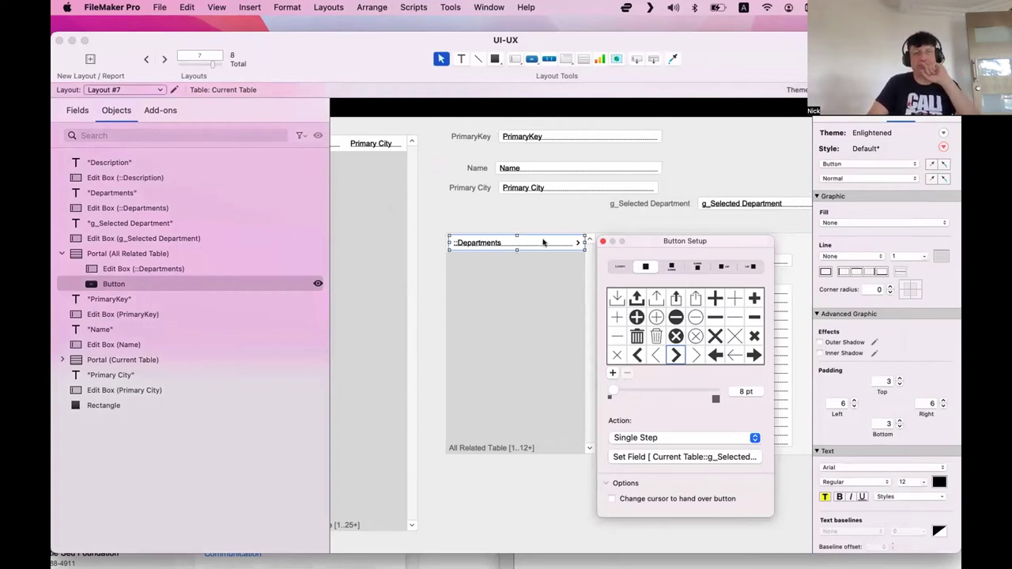
{"action": "key", "text": "super+b"}
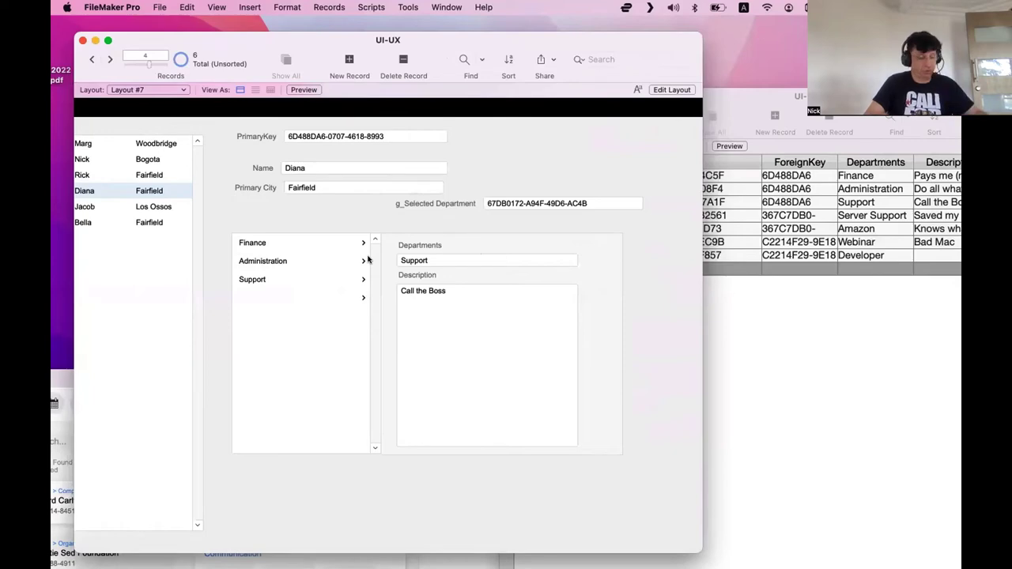
Step: Return to Layout mode and check the field entry settings of the Departments edit box in the portal row
{"action": "key", "text": "super+l"}
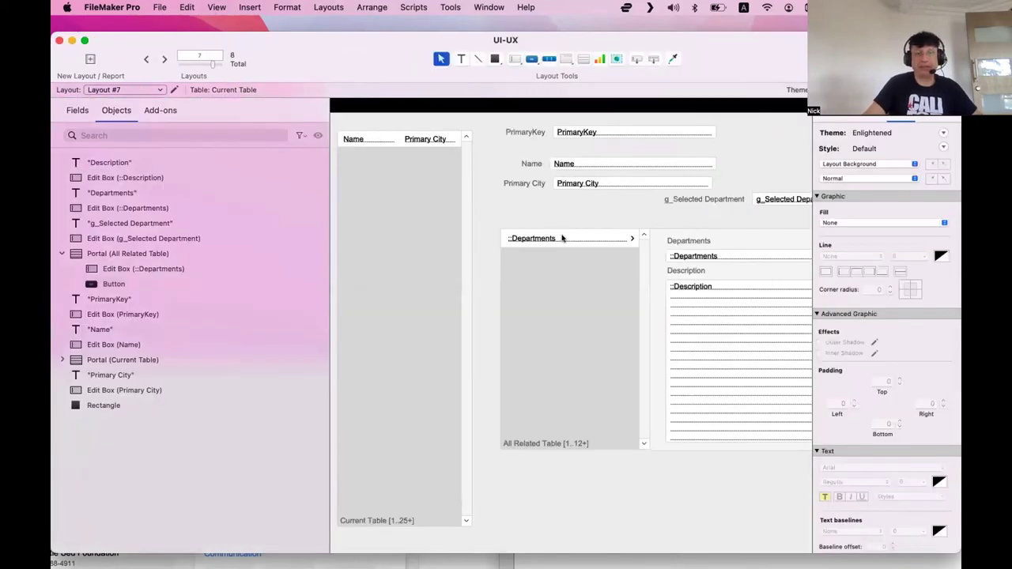
{"action": "double_click", "coordinate": [562, 238]}
{"action": "key", "text": "Escape"}
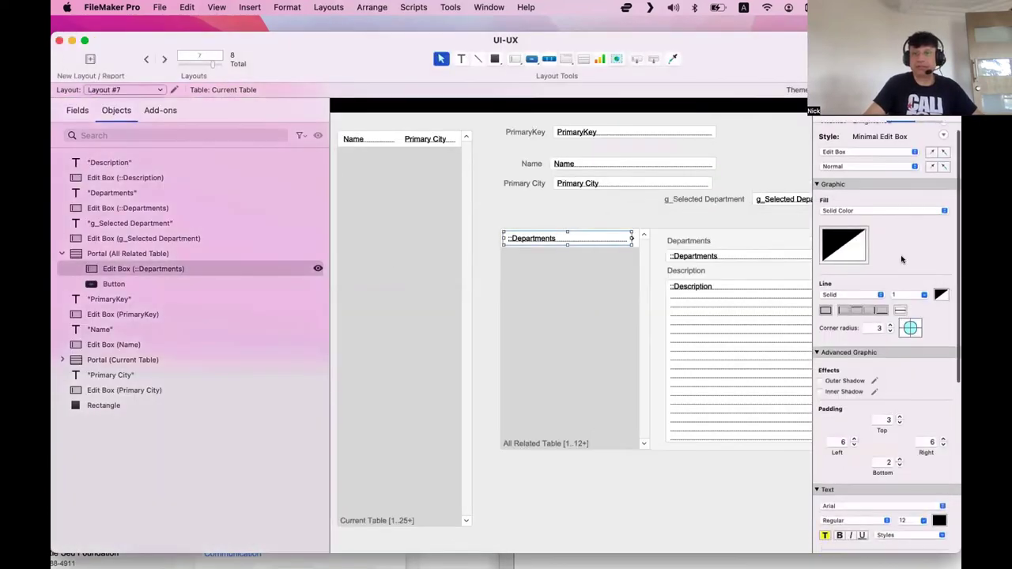
{"action": "left_click", "coordinate": [929, 117]}
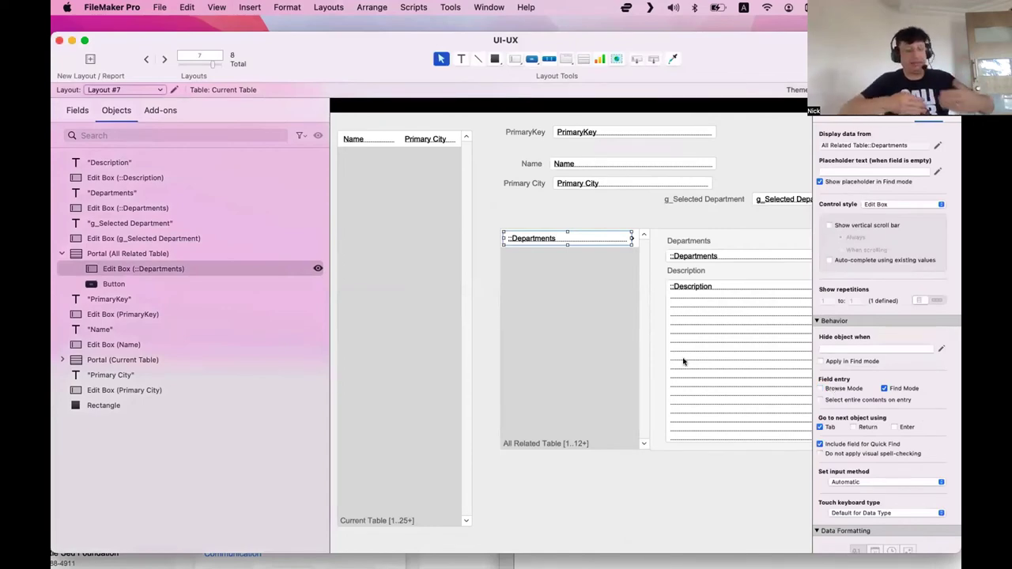
Step: Test the portal button in Browse mode by selecting the Finance, Administration and Support departments
{"action": "key", "text": "super+b"}
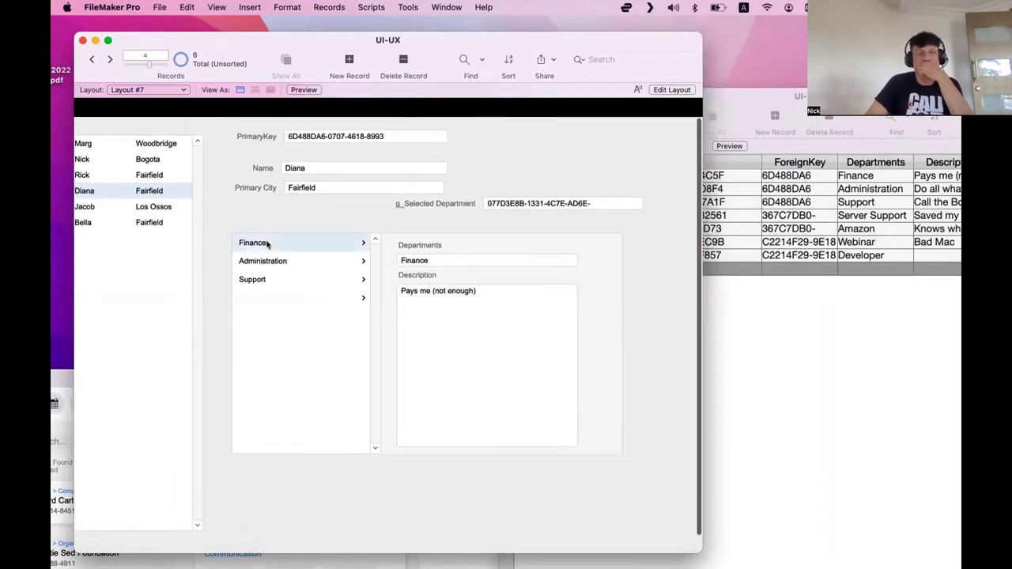
{"action": "left_click", "coordinate": [266, 245]}
{"action": "left_click", "coordinate": [278, 263]}
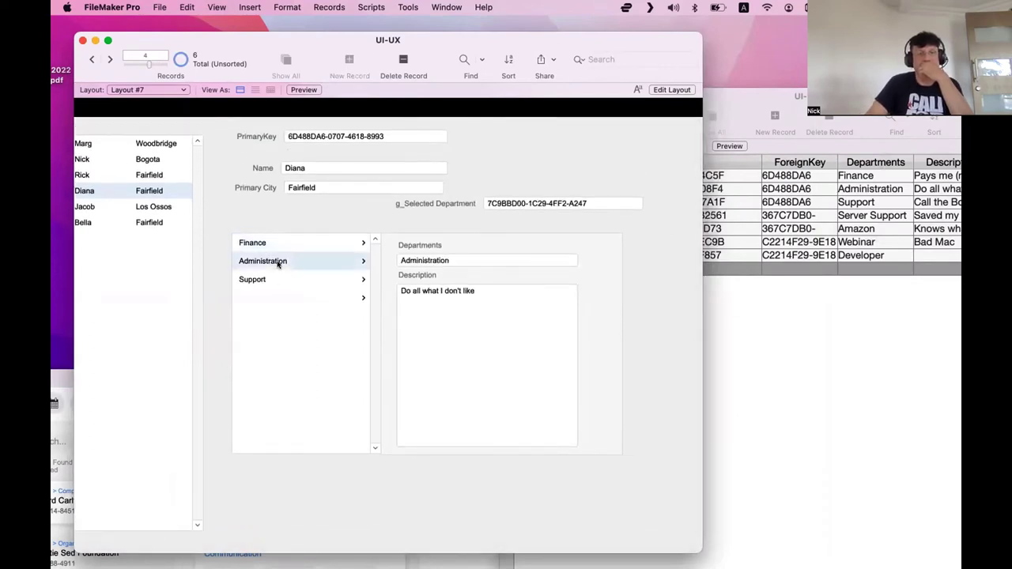
{"action": "left_click", "coordinate": [278, 281]}
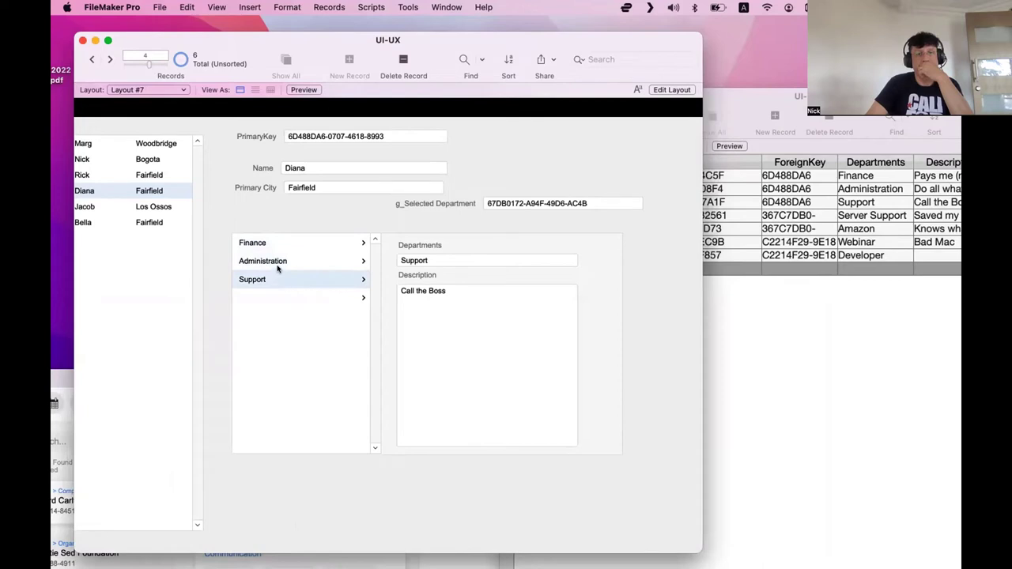
{"action": "left_click", "coordinate": [279, 264]}
{"action": "left_click", "coordinate": [278, 246]}
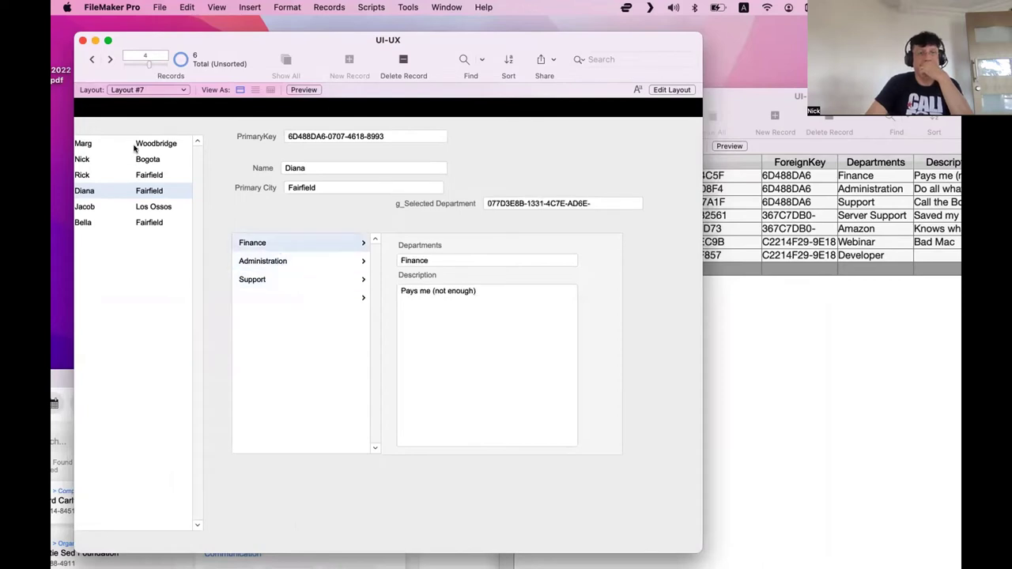
Step: Switch to the Bogota contact and test its Webinar and Developer department rows
{"action": "left_click", "coordinate": [138, 159]}
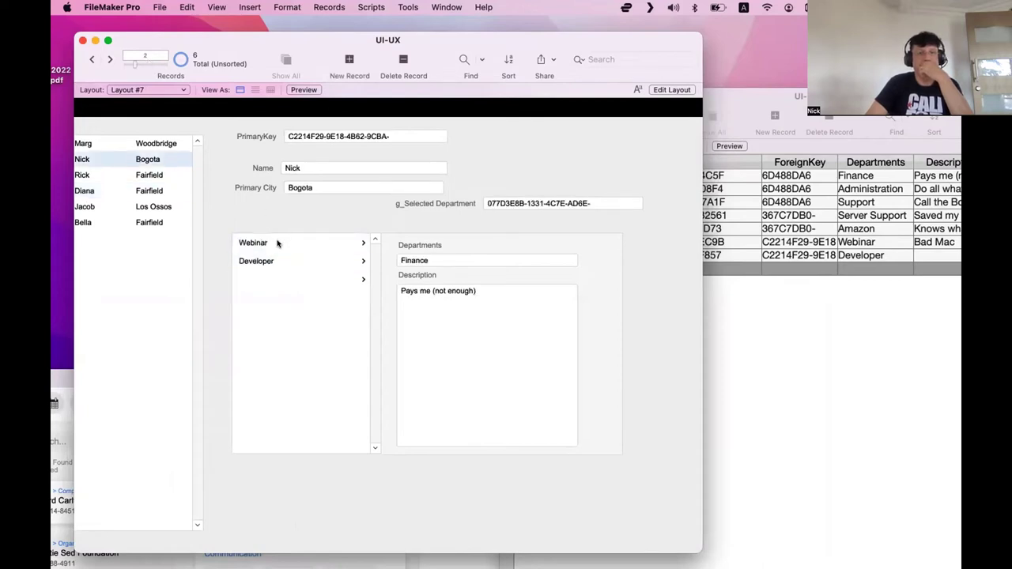
{"action": "left_click", "coordinate": [277, 244]}
{"action": "left_click", "coordinate": [285, 263]}
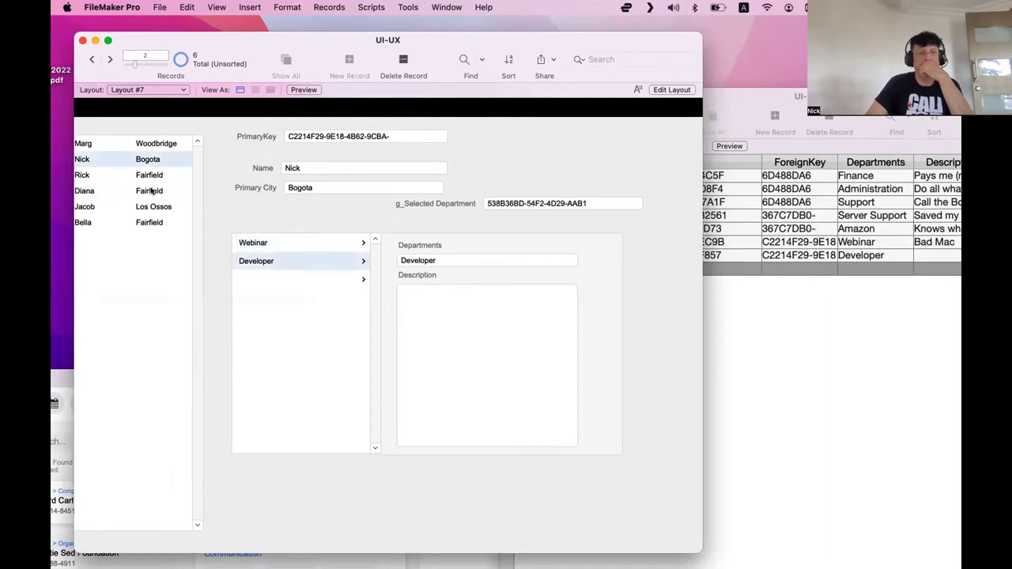
Step: Switch to the Los Ossos contact, alternate between Server Support and Amazon Support, and inspect the full g_Selected Department value
{"action": "left_click", "coordinate": [153, 208]}
{"action": "left_click", "coordinate": [280, 243]}
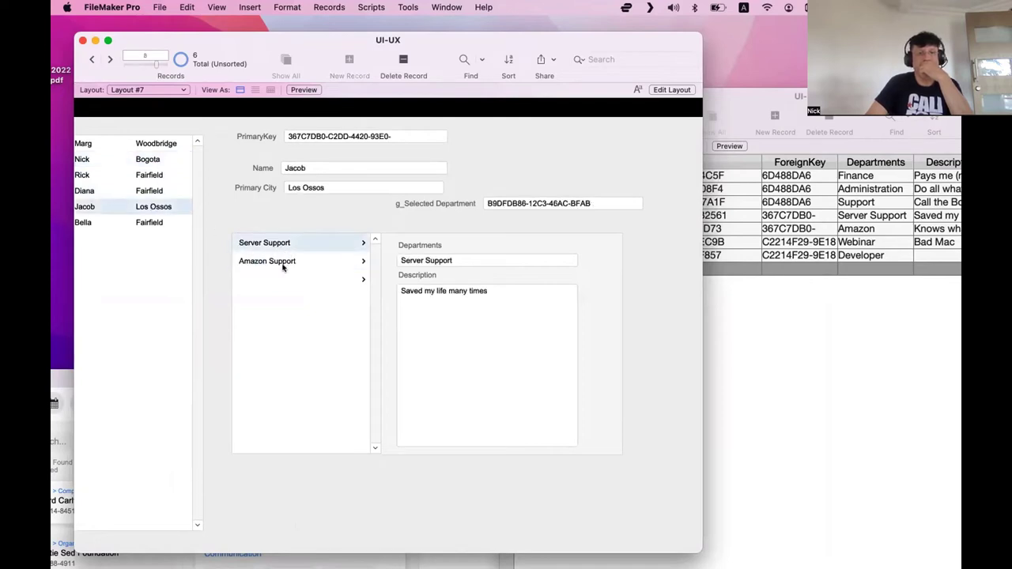
{"action": "left_click", "coordinate": [283, 262]}
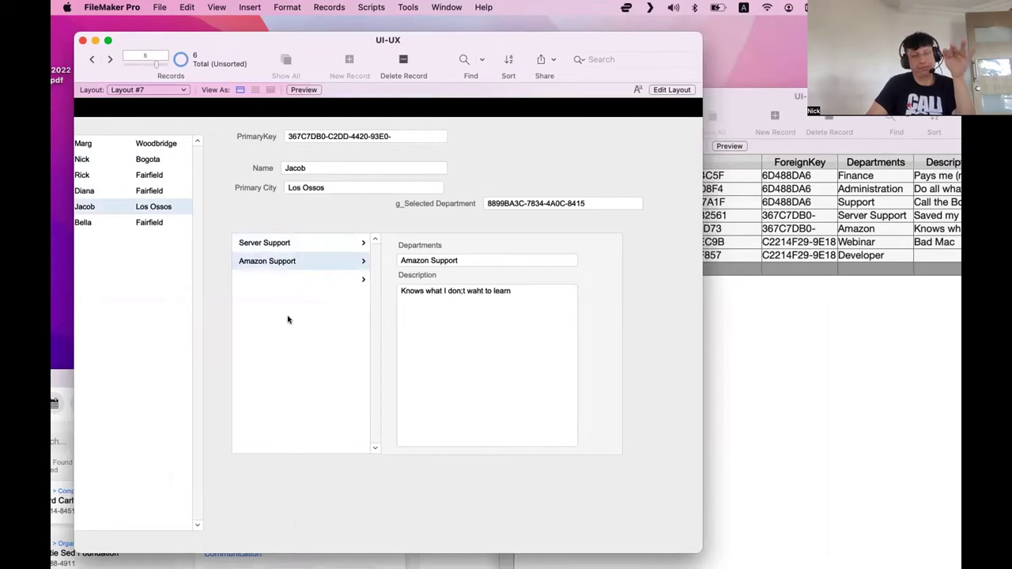
{"action": "left_click", "coordinate": [289, 243]}
{"action": "left_click", "coordinate": [289, 261]}
{"action": "left_click", "coordinate": [289, 243]}
{"action": "left_click", "coordinate": [289, 260]}
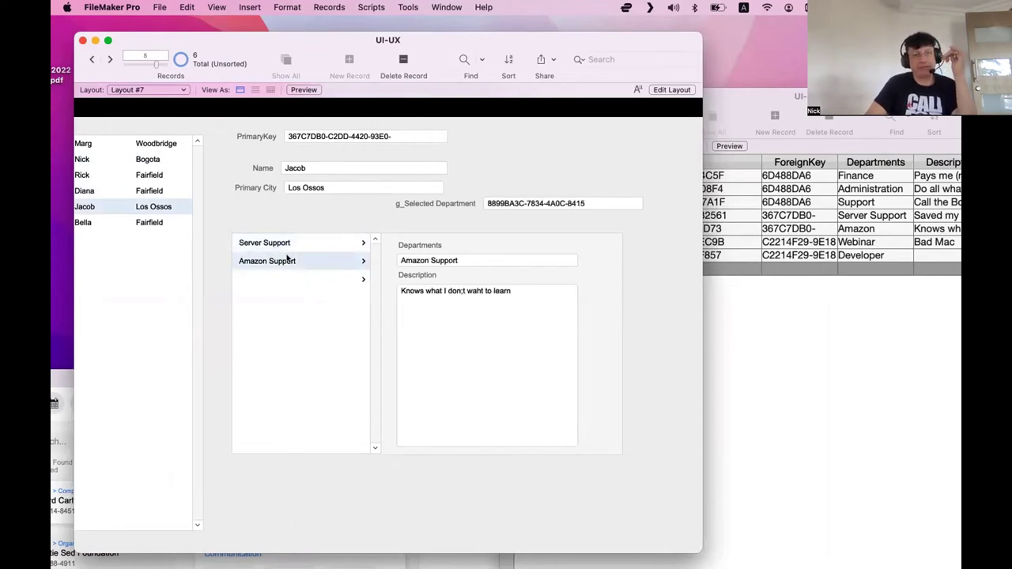
{"action": "left_click", "coordinate": [283, 243]}
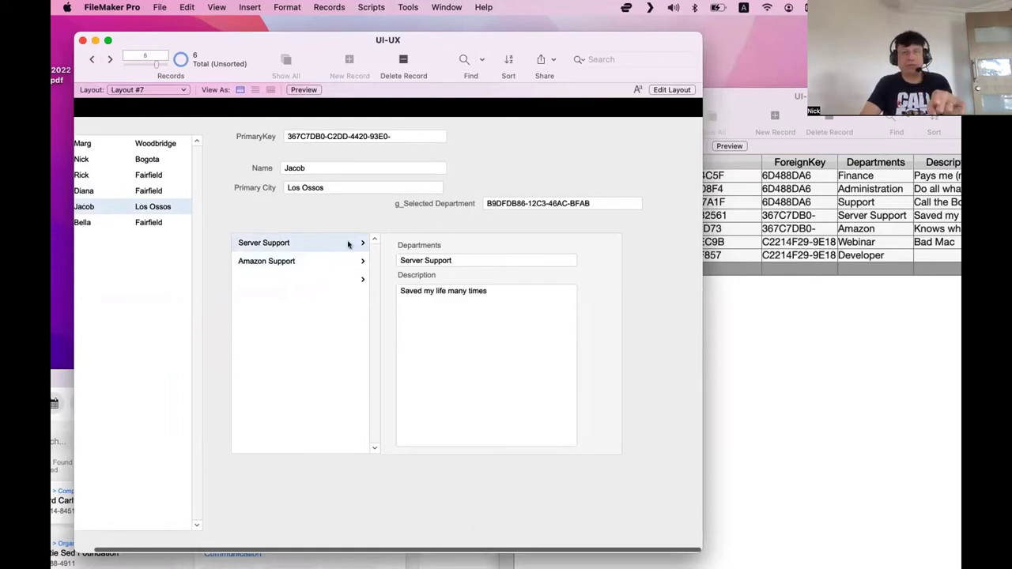
{"action": "left_click", "coordinate": [506, 203]}
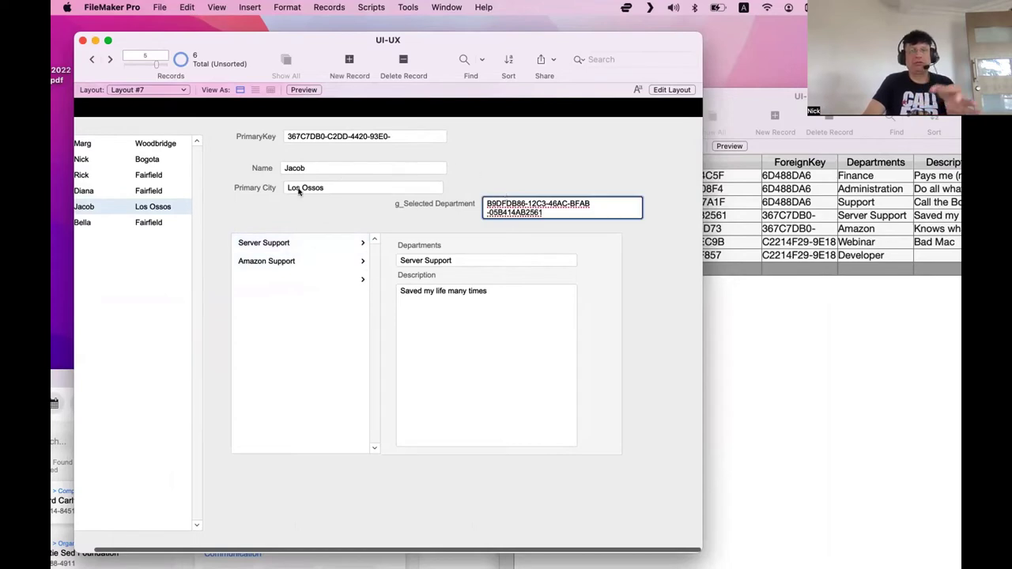
Step: Rename the selected Server Support department to BEST Server Support in the detail panel and test its portal row
{"action": "left_click", "coordinate": [425, 259]}
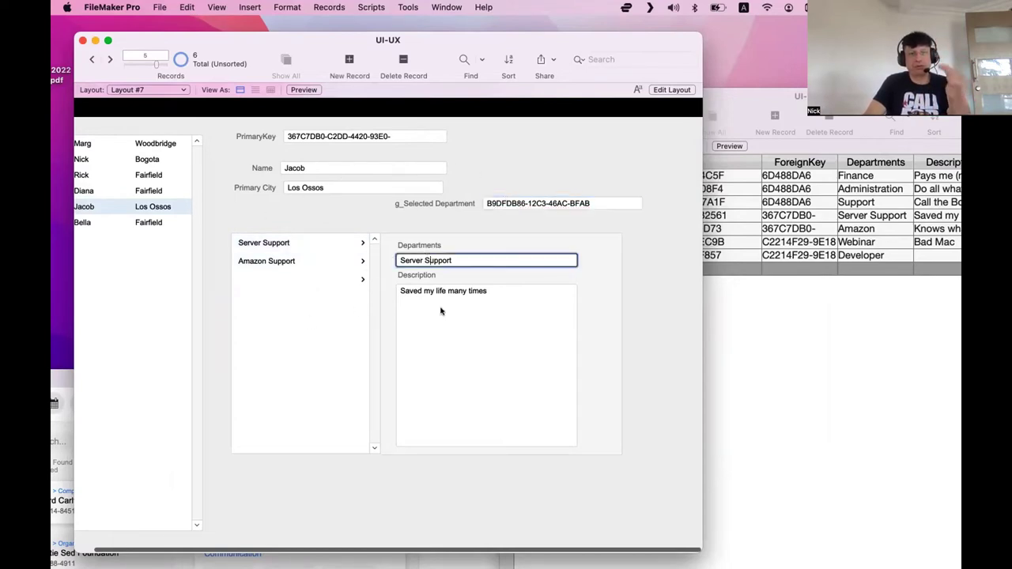
{"action": "left_click", "coordinate": [444, 337]}
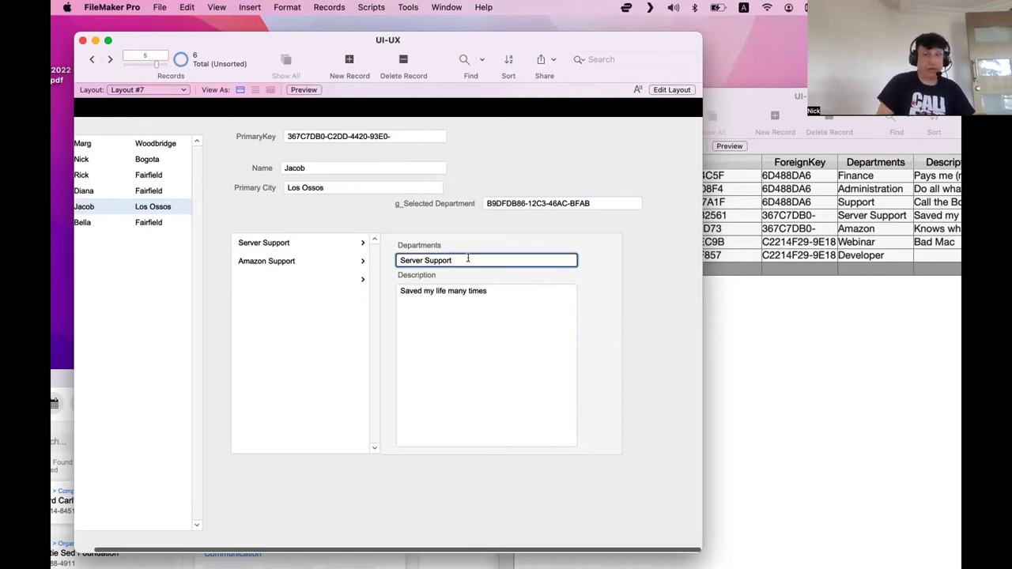
{"action": "type", "text": "BEST"}
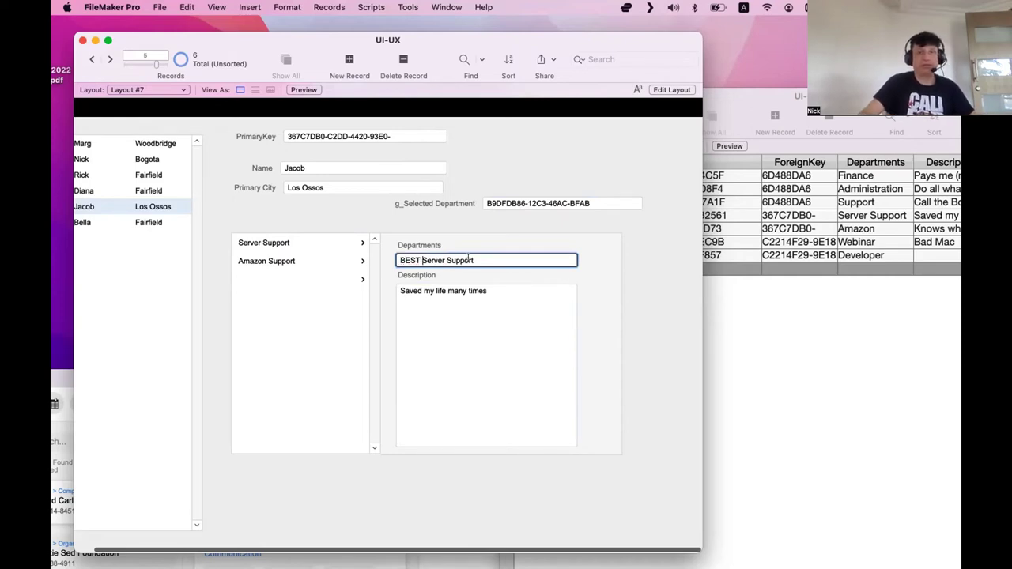
{"action": "left_click", "coordinate": [456, 225]}
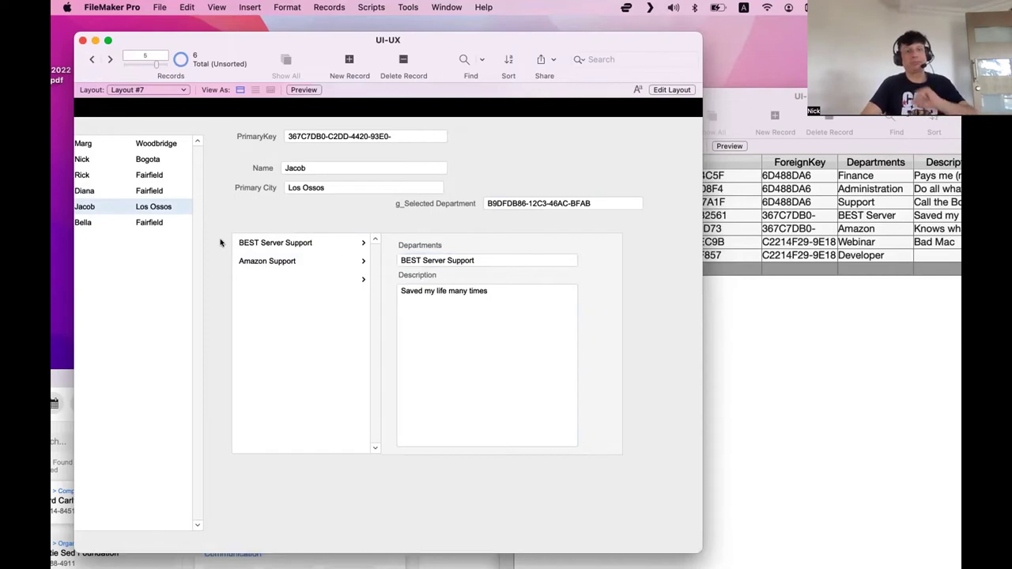
{"action": "left_click", "coordinate": [290, 267]}
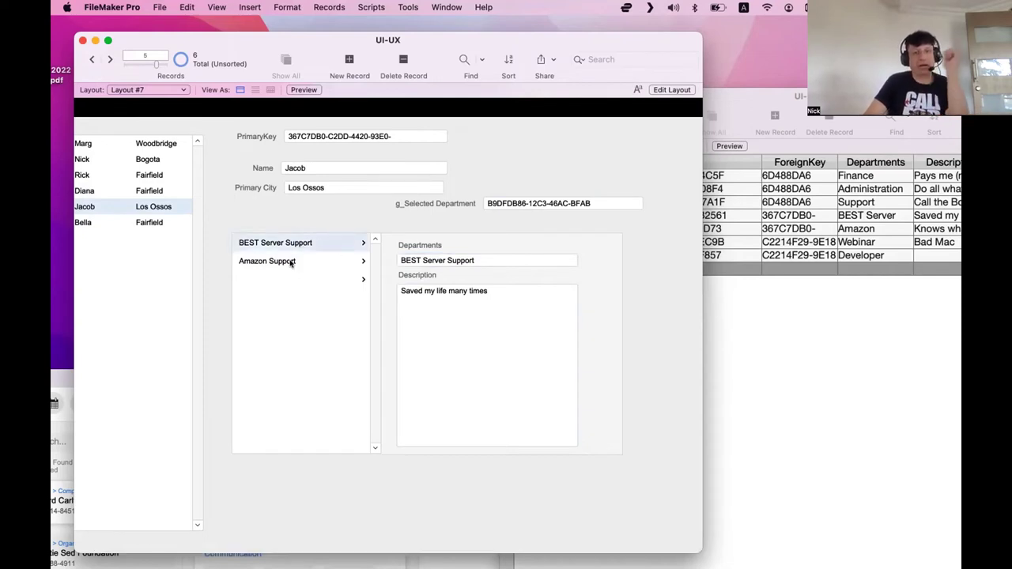
{"action": "left_click", "coordinate": [295, 246]}
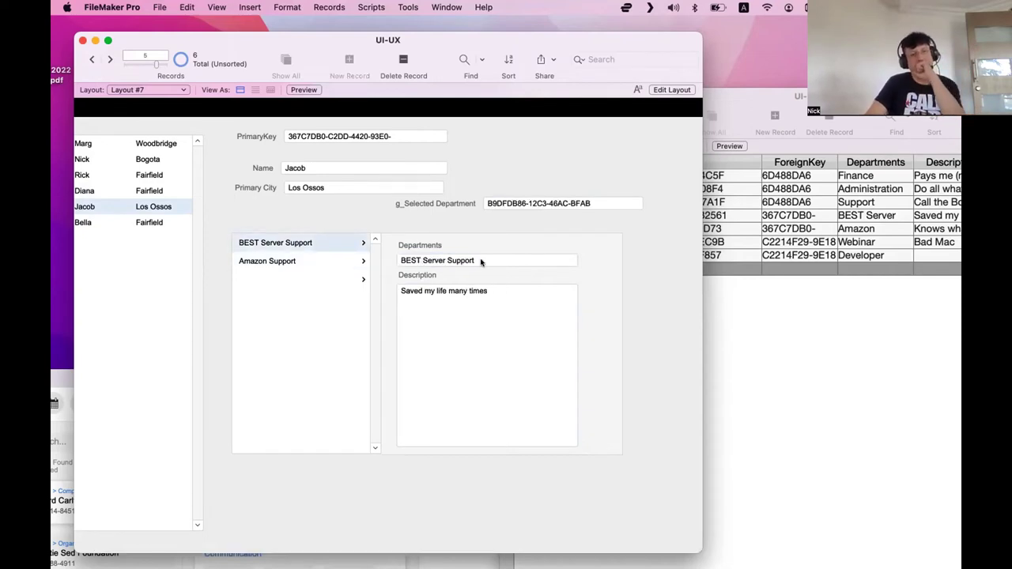
Step: Check the portal button in Layout mode, return to Browse mode and switch to the FM_Starting_Point_22 MASTER x6 window
{"action": "key", "text": "super+l"}
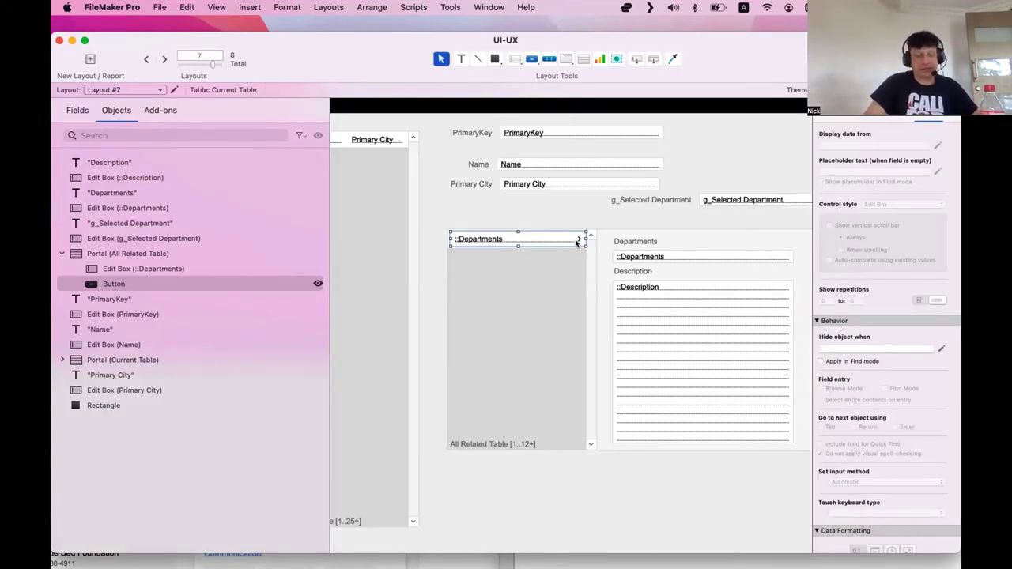
{"action": "key", "text": "super+b"}
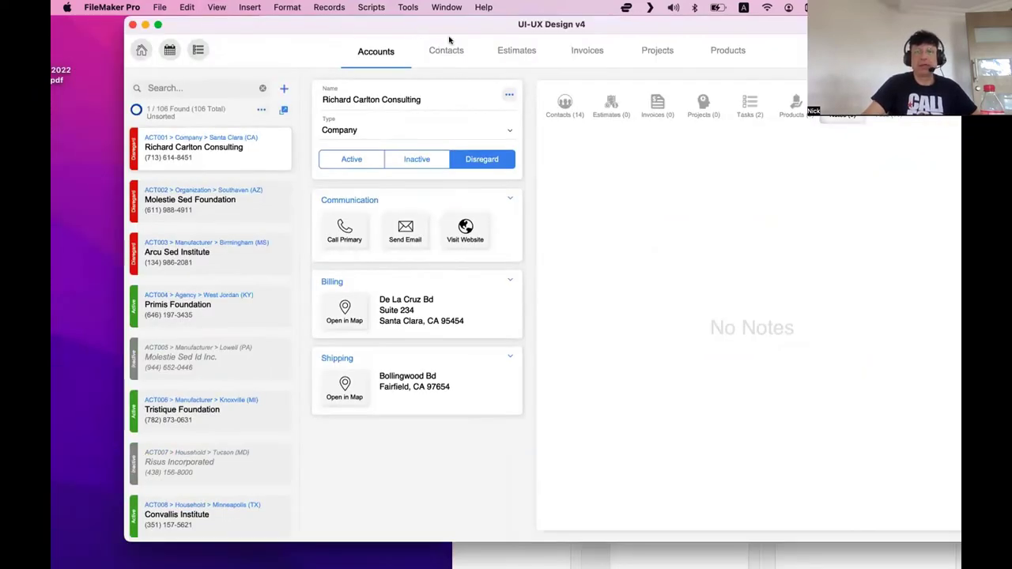
{"action": "left_click", "coordinate": [448, 8]}
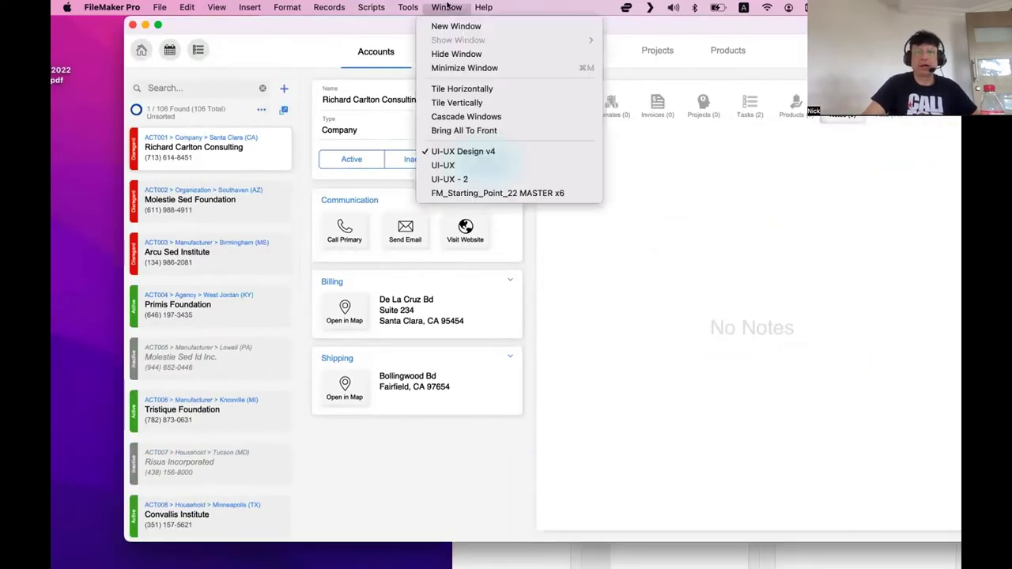
{"action": "left_click", "coordinate": [474, 193]}
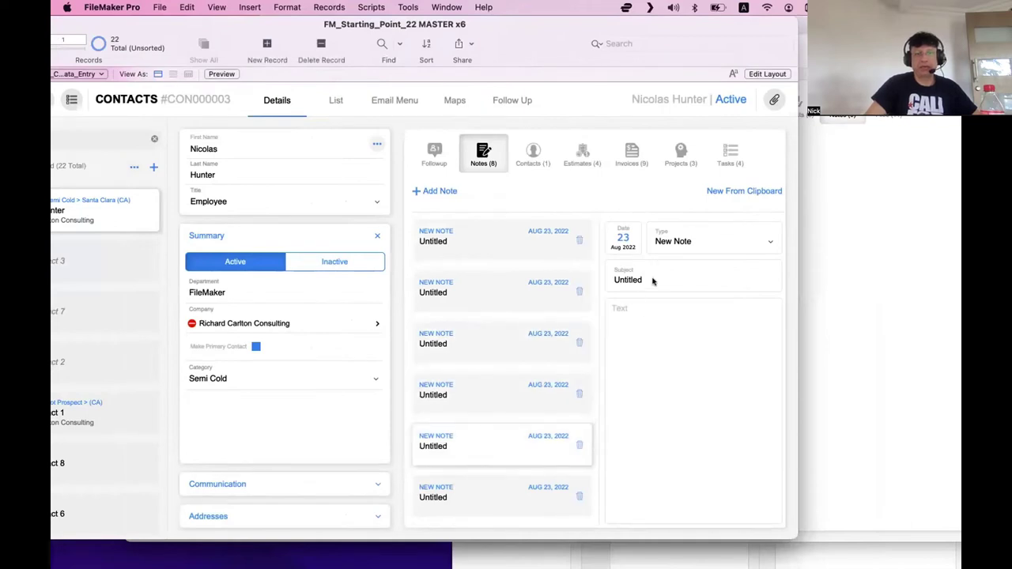
Step: Enter "jiajdlkajhds\" as the selected note's text and replace the contact's first name with "s" and last name with "d"
{"action": "left_click", "coordinate": [659, 328]}
{"action": "type", "text": "jiajdlkajhds\\"}
{"action": "key", "text": "Tab"}
{"action": "type", "text": "s"}
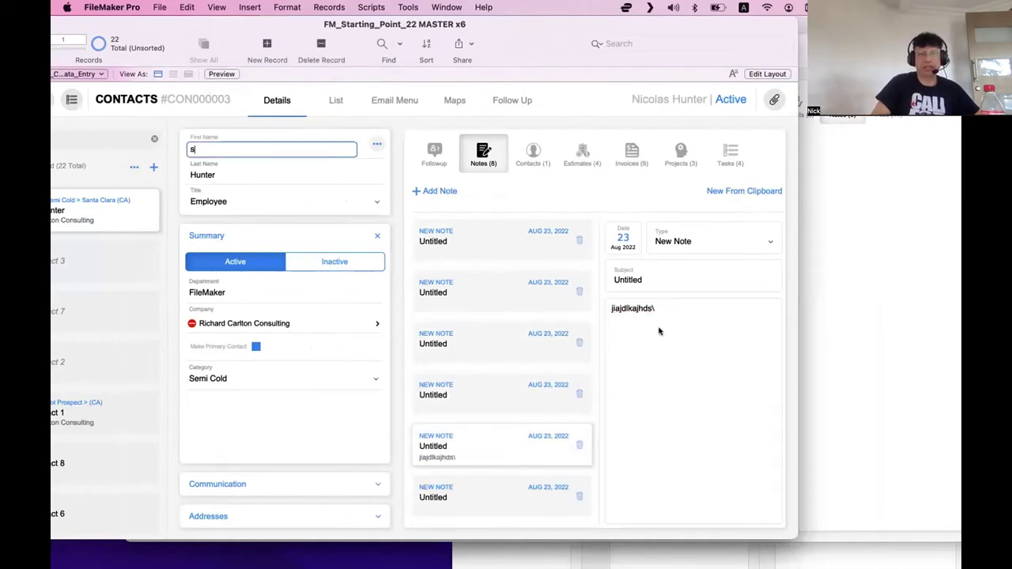
{"action": "key", "text": "Tab"}
{"action": "type", "text": "d"}
{"action": "key", "text": "Tab"}
Step: Enter "sdahjdshjsdhkshds" as the text of the next note above and "sdosdjskdiusduistysgfgshkd" in the note above that
{"action": "left_click", "coordinate": [522, 394]}
{"action": "left_click", "coordinate": [672, 322]}
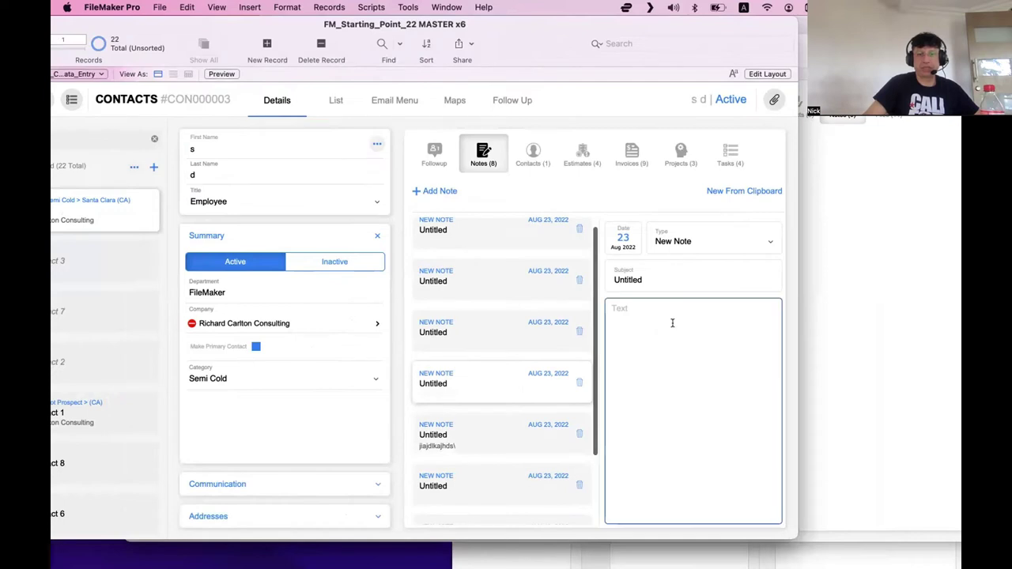
{"action": "type", "text": "sdahjdshjsdhkshdls"}
{"action": "left_click", "coordinate": [491, 335]}
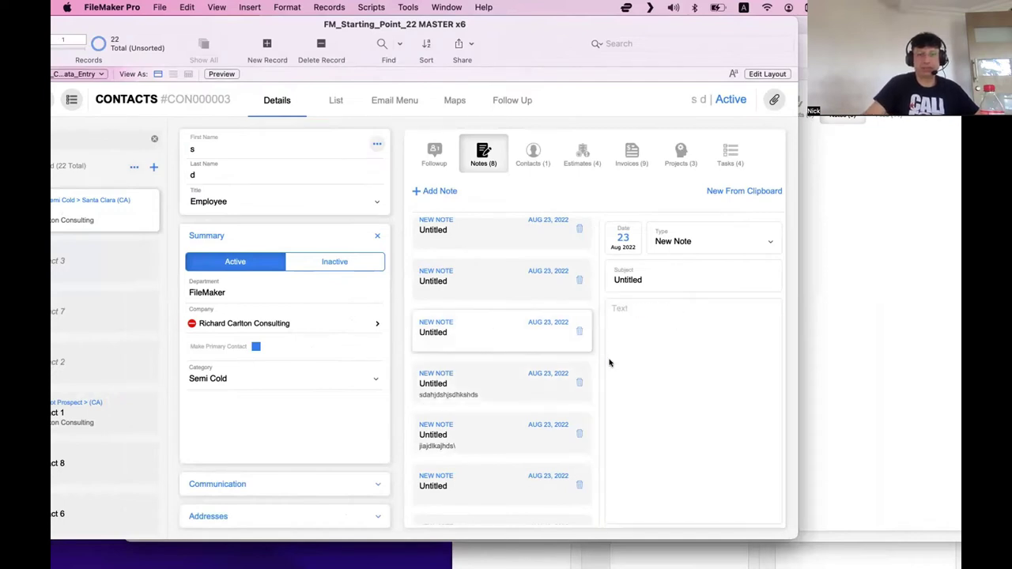
{"action": "left_click", "coordinate": [713, 323]}
{"action": "type", "text": "sdosdjskdiusduistysgfgshkd"}
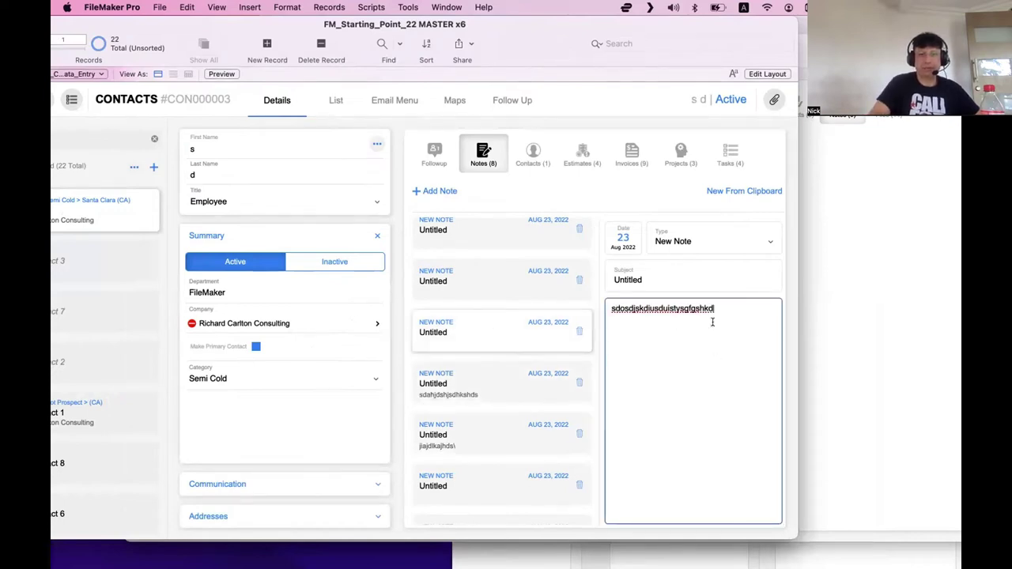
Step: Alternate between the filled-in notes in the list to compare each one's text in the adjoining detail panel
{"action": "left_click", "coordinate": [475, 275]}
{"action": "left_click", "coordinate": [477, 325]}
{"action": "left_click", "coordinate": [489, 389]}
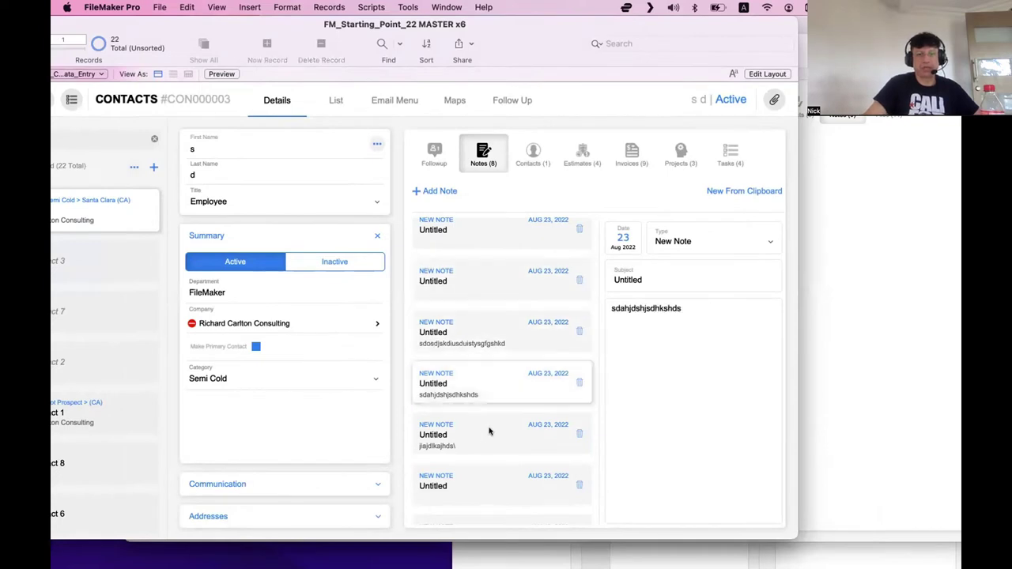
{"action": "left_click", "coordinate": [499, 311]}
{"action": "left_click", "coordinate": [506, 389]}
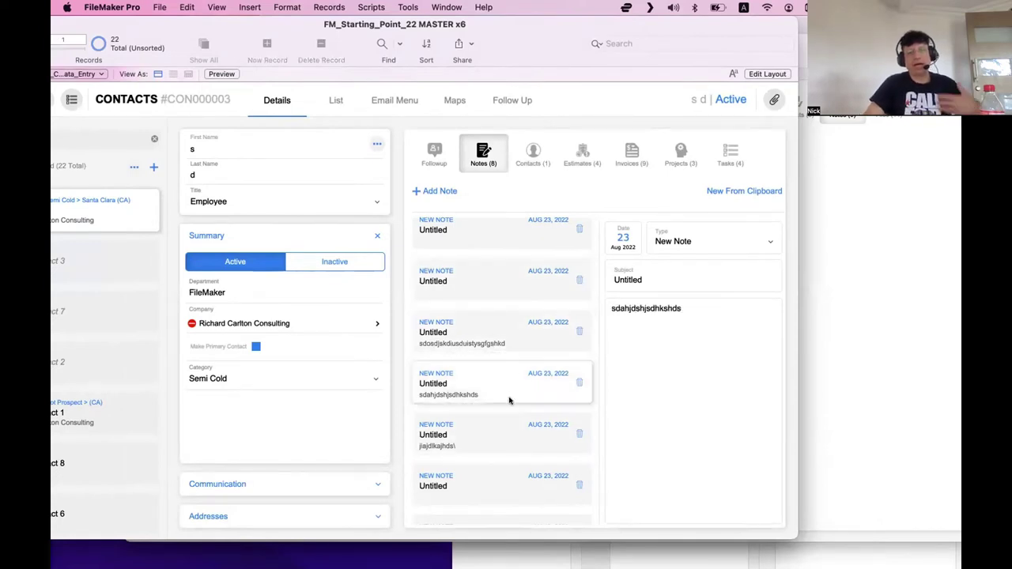
{"action": "scroll", "coordinate": [520, 316], "scroll_direction": "down", "scroll_amount": 1}
{"action": "left_click", "coordinate": [520, 318]}
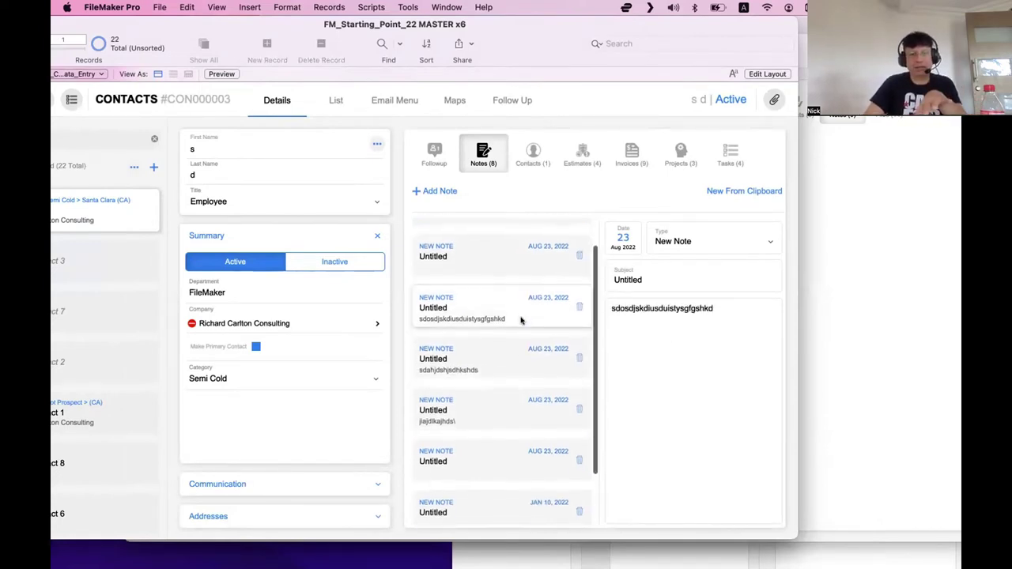
{"action": "left_click", "coordinate": [518, 372]}
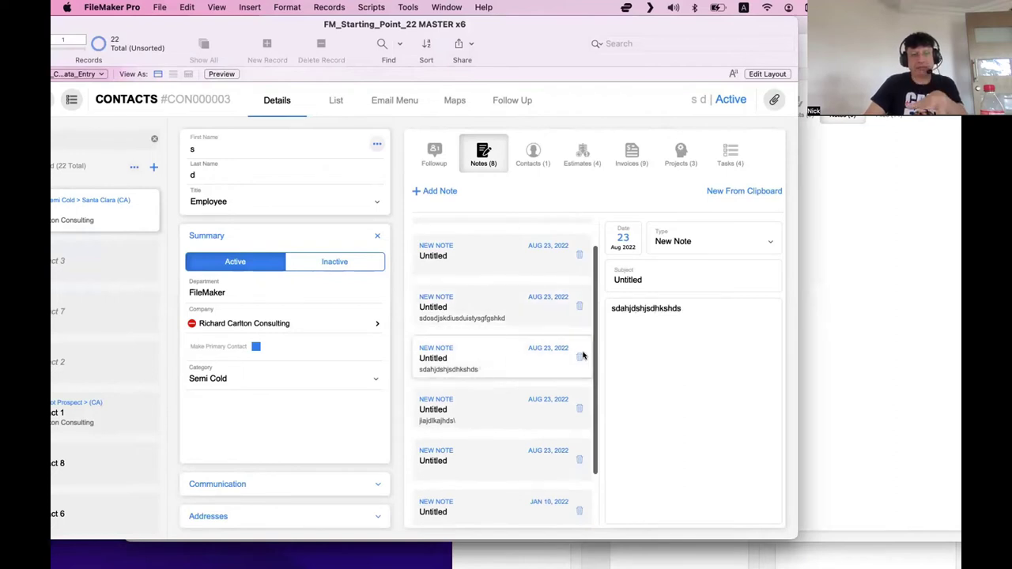
{"action": "left_click", "coordinate": [609, 356]}
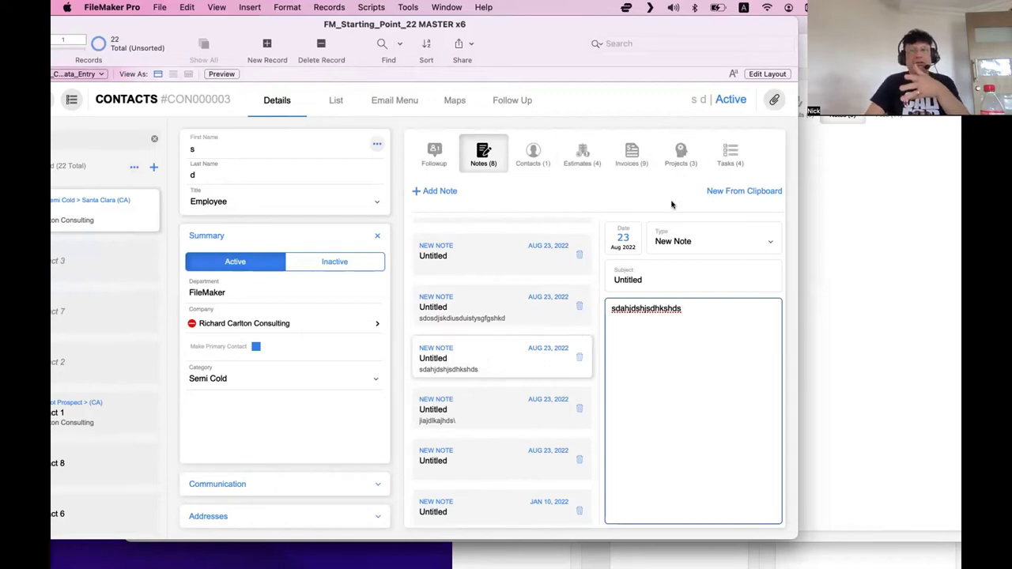
Step: Show the contact's tasks, return to the notes and test selecting two neighbouring notes in the list
{"action": "left_click", "coordinate": [728, 153]}
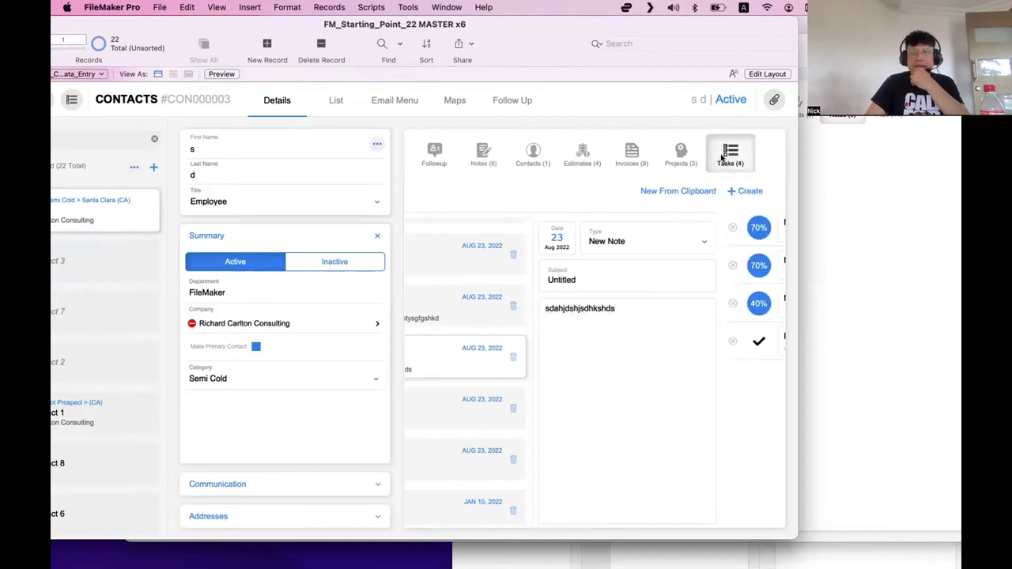
{"action": "left_click", "coordinate": [483, 152]}
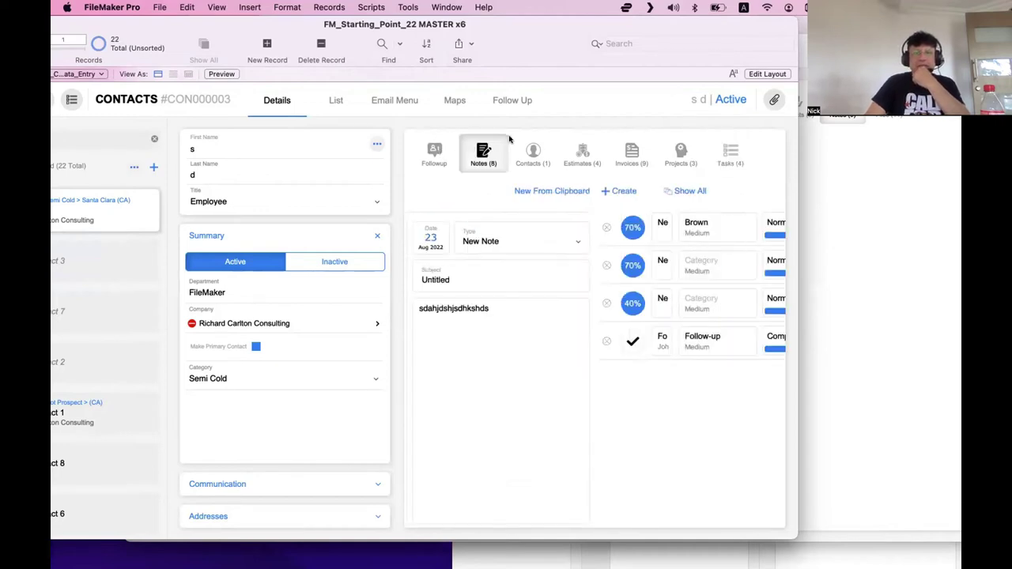
{"action": "left_click", "coordinate": [528, 308]}
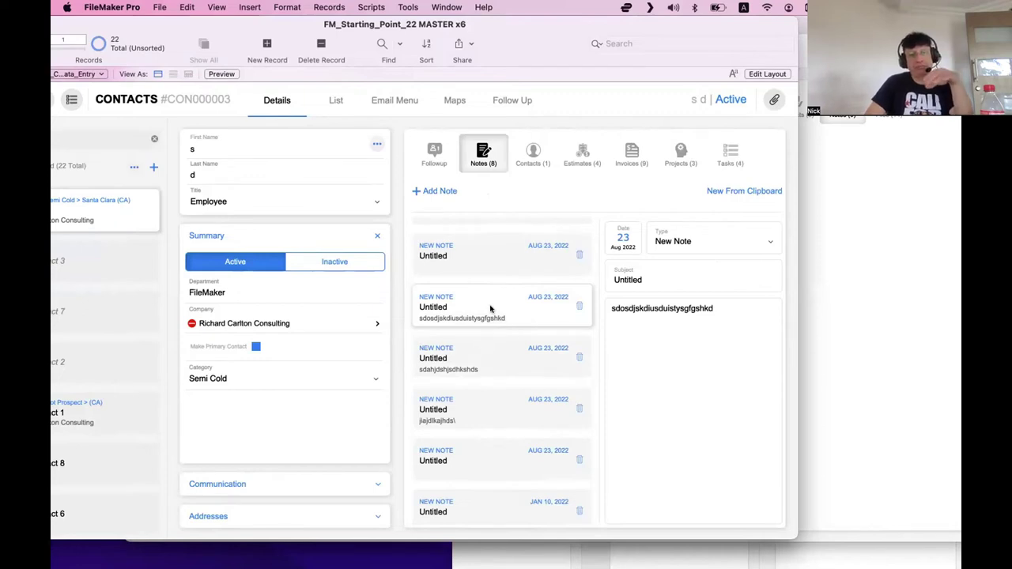
{"action": "left_click", "coordinate": [492, 345]}
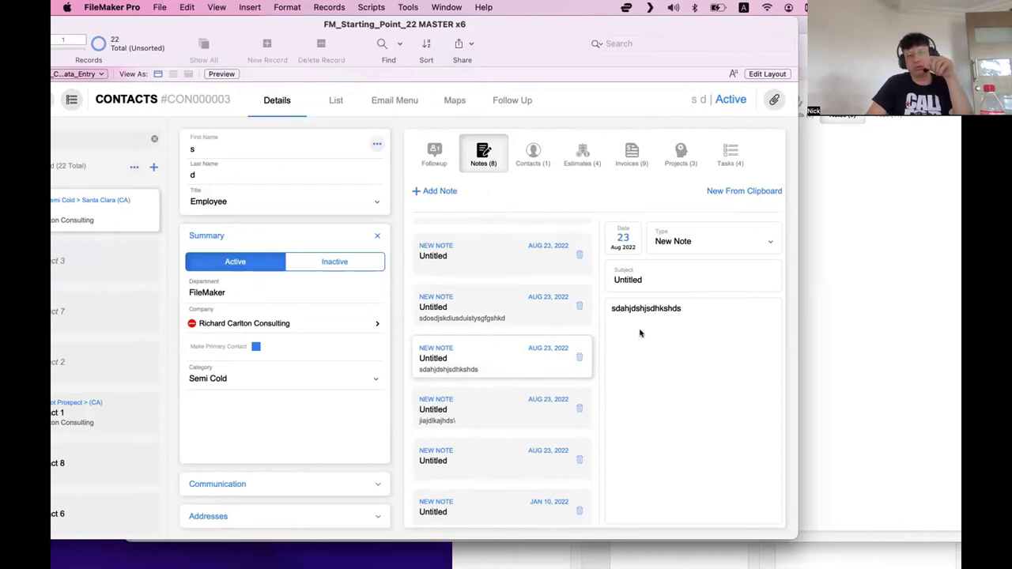
Step: Append "irhhfjshgfsdgfkdshfjdkjsfhjkdshfkjsdhfhdjskf" to the selected note's text, commit it and reselect the note
{"action": "left_click", "coordinate": [700, 352]}
{"action": "type", "text": "irhhfjshgfsdgfkdshfjdkjsfhjkdshfkjsdhfhdjskf"}
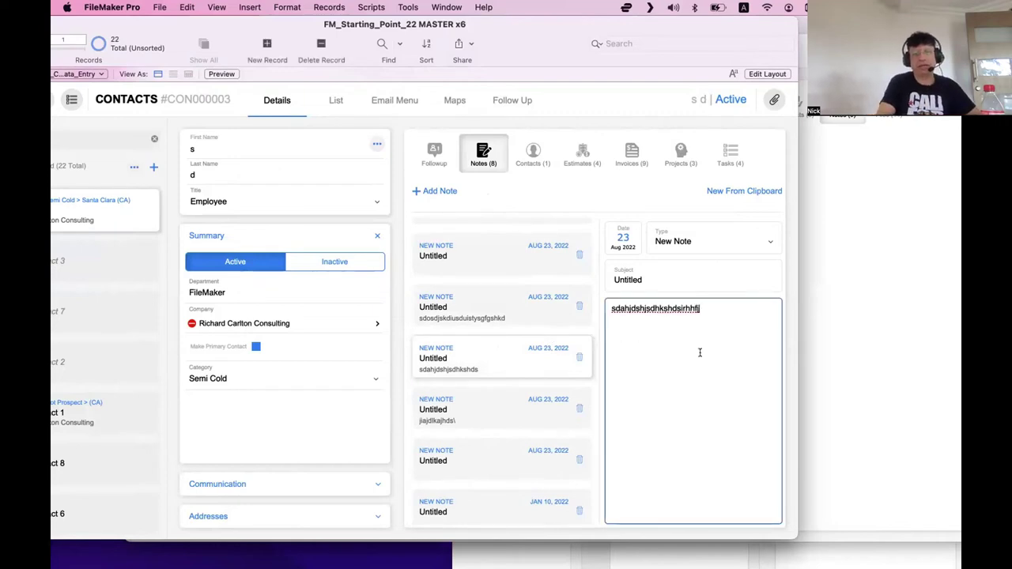
{"action": "left_click", "coordinate": [599, 335]}
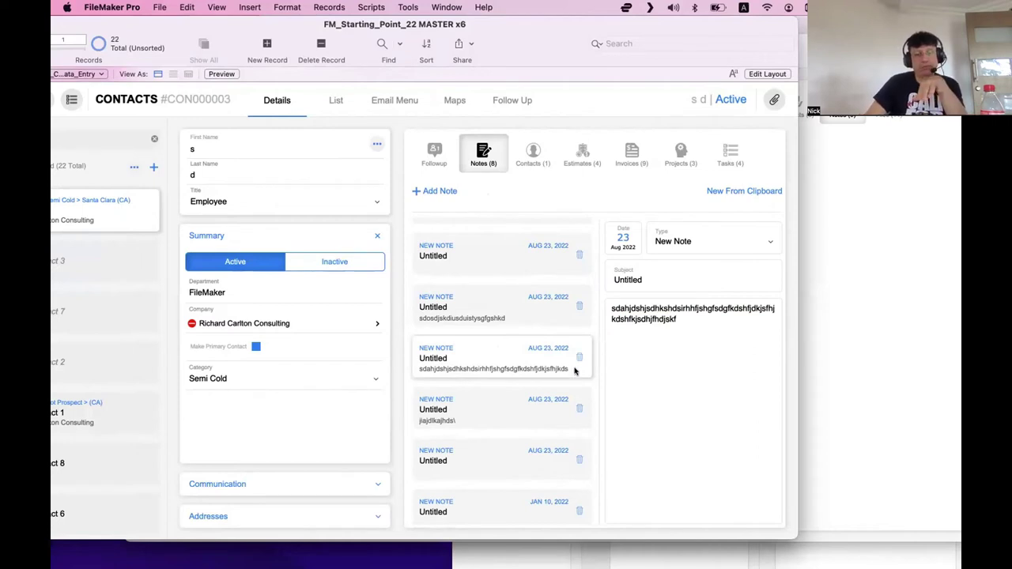
{"action": "left_click", "coordinate": [526, 359]}
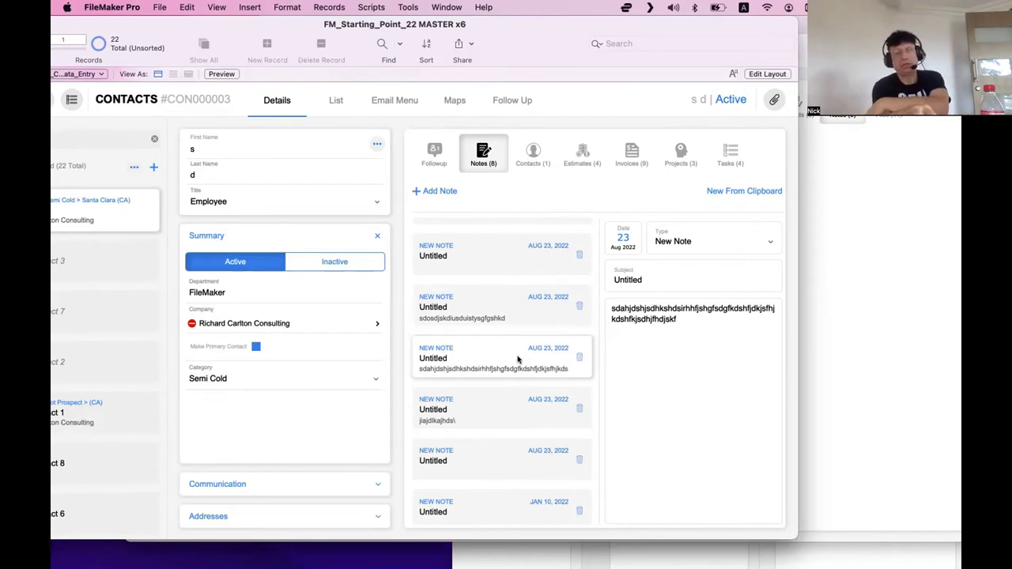
Step: Set the selected note's date to today, August 25, 2022
{"action": "scroll", "coordinate": [546, 346], "scroll_direction": "up", "scroll_amount": 2}
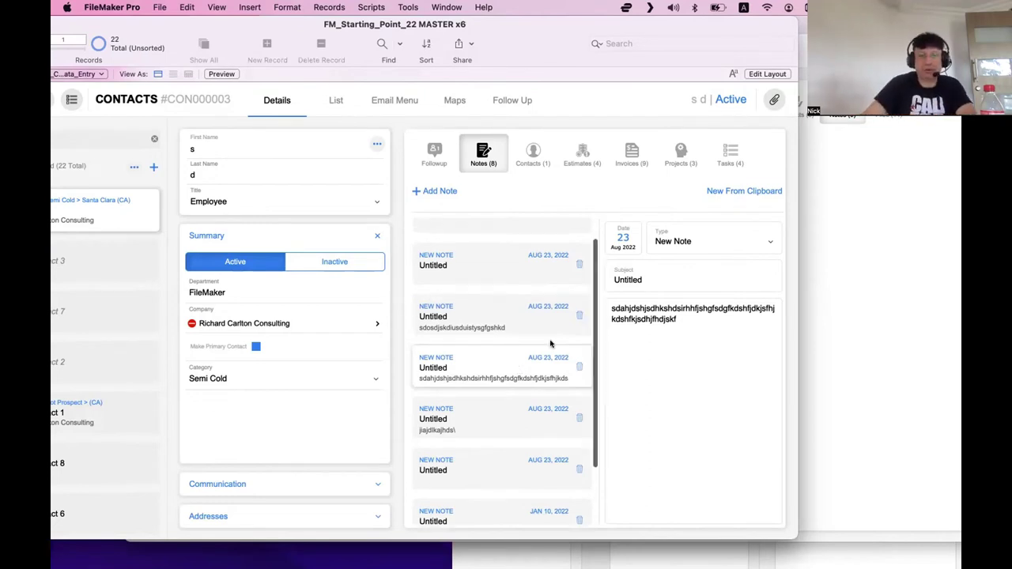
{"action": "left_click", "coordinate": [623, 243]}
{"action": "left_click", "coordinate": [634, 348]}
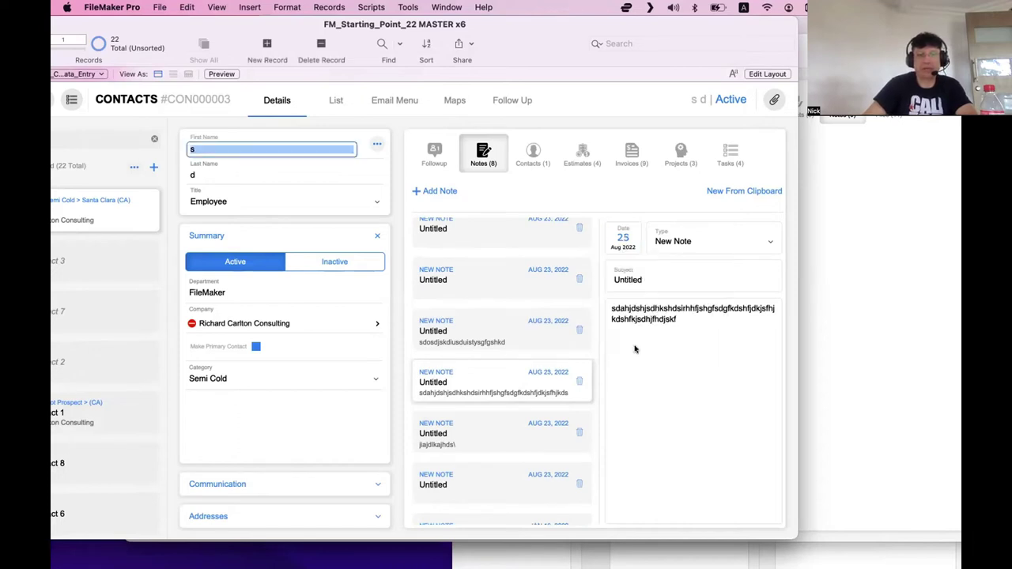
Step: Set the selected note's date to May 6, 2025 using the calendar
{"action": "left_click", "coordinate": [623, 241]}
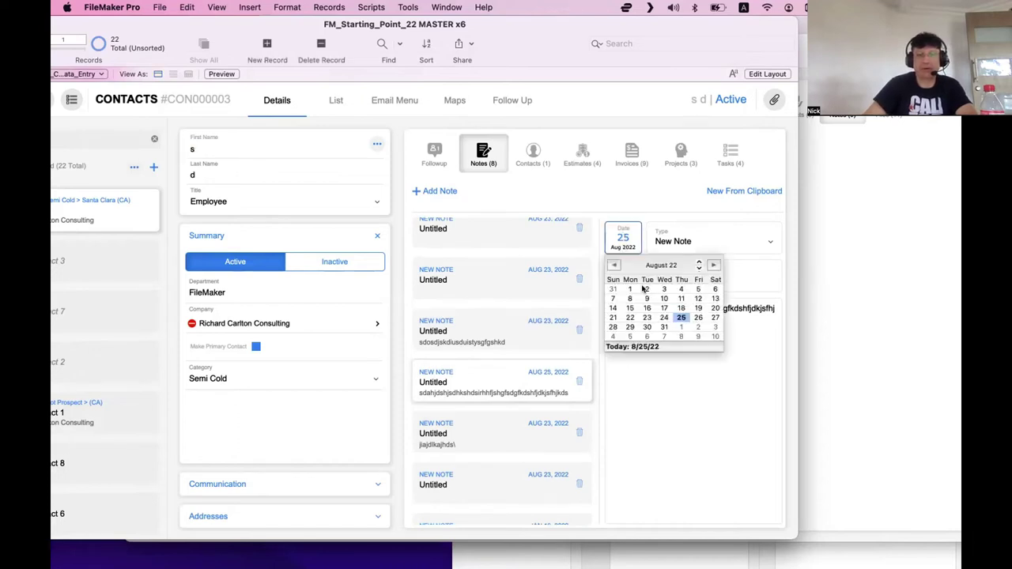
{"action": "left_click", "coordinate": [699, 263]}
{"action": "left_click", "coordinate": [699, 263]}
{"action": "left_click", "coordinate": [700, 263]}
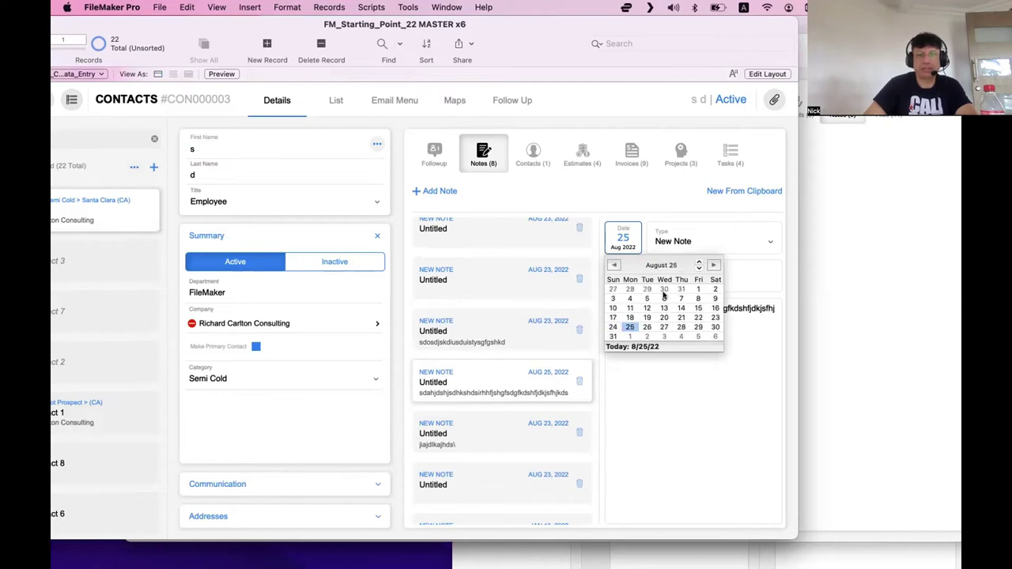
{"action": "left_click", "coordinate": [615, 265]}
{"action": "left_click", "coordinate": [615, 266]}
{"action": "left_click", "coordinate": [614, 265]}
{"action": "left_click", "coordinate": [647, 298]}
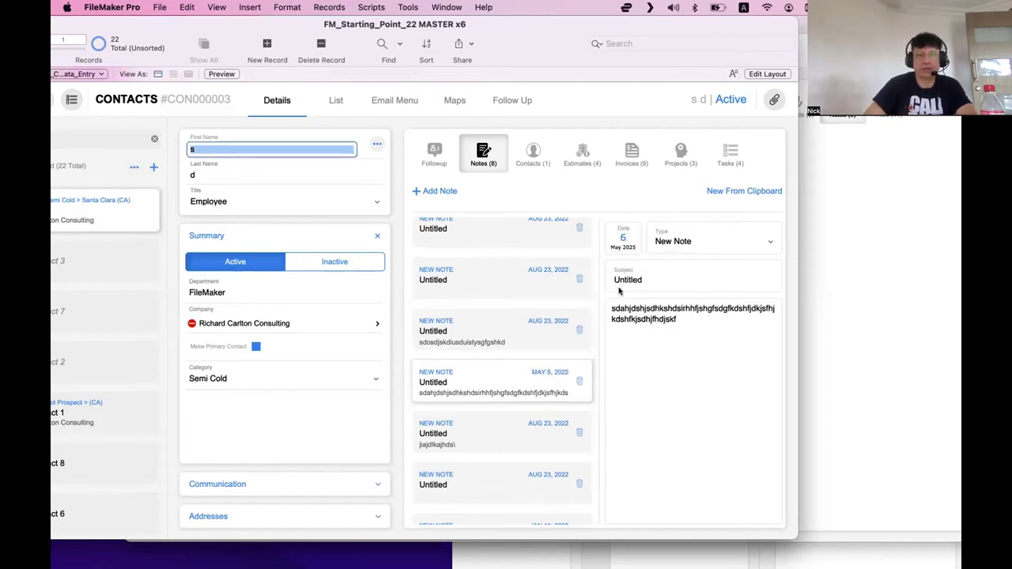
{"action": "left_click", "coordinate": [629, 369]}
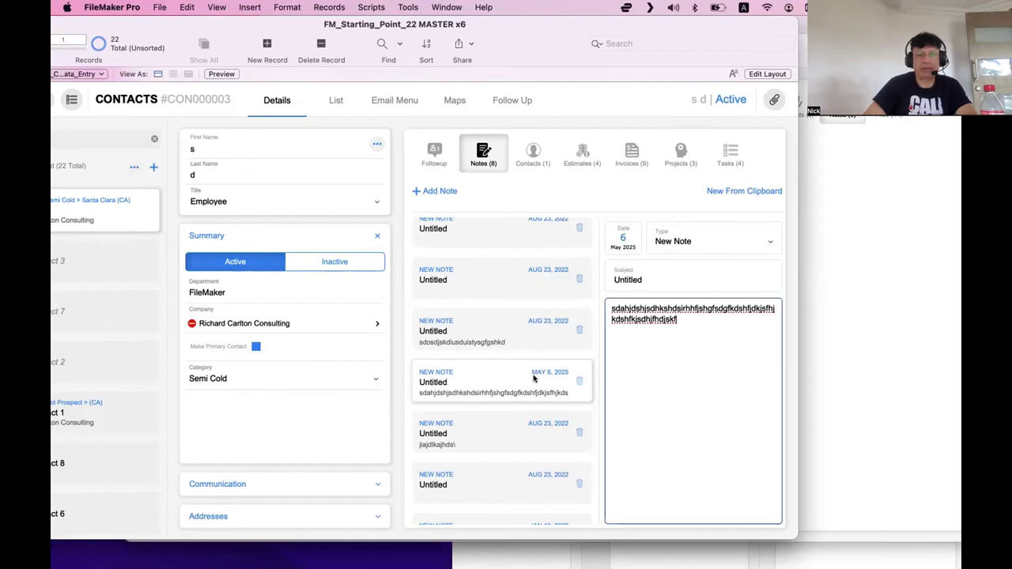
Step: Change the selected note's type to Outbound Email and commit the change
{"action": "left_click", "coordinate": [692, 239]}
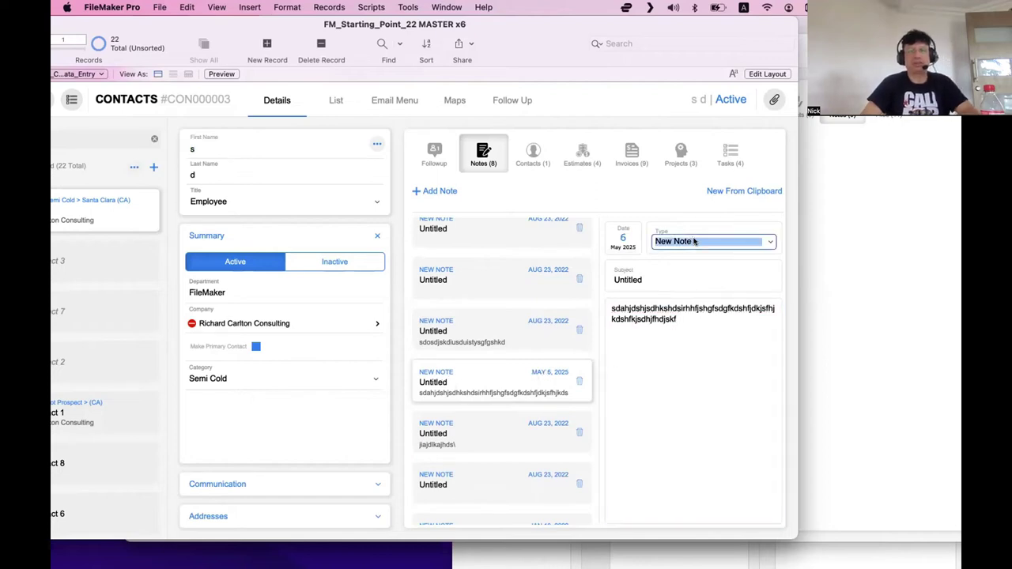
{"action": "left_click", "coordinate": [771, 241]}
{"action": "left_click", "coordinate": [683, 291]}
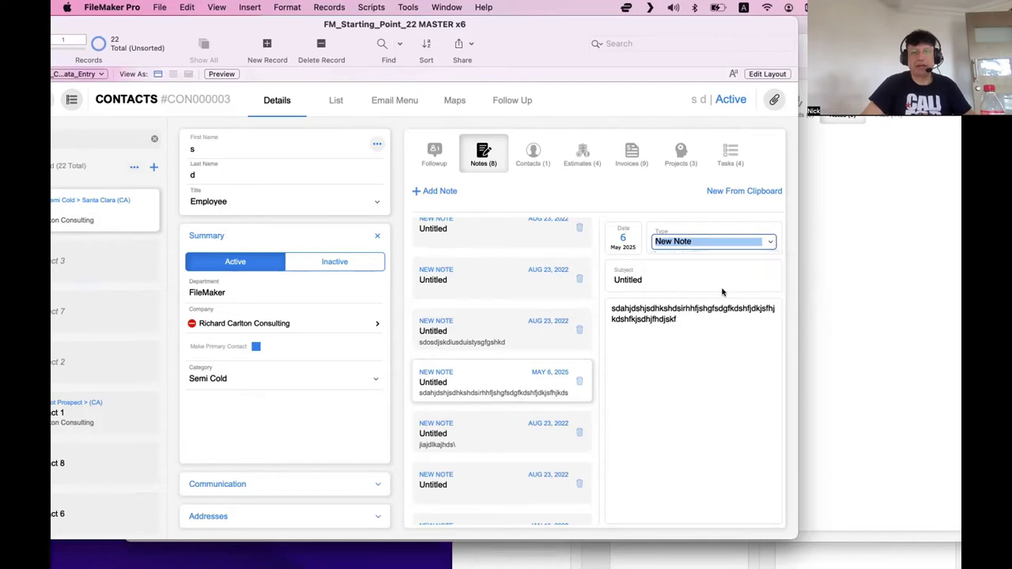
{"action": "key", "text": "Tab"}
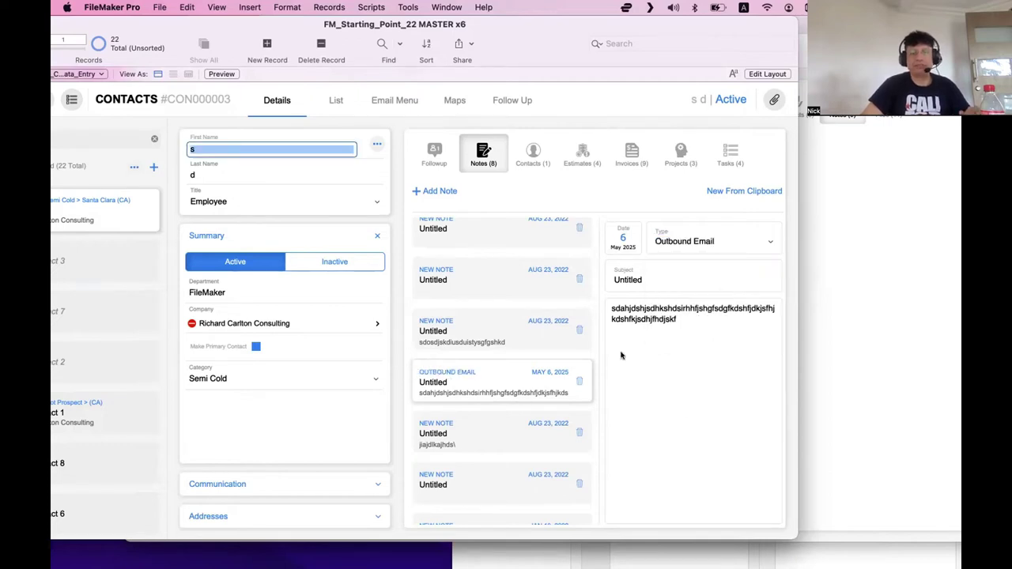
Step: Set the selected note's subject to a test title with the presenter's first name, commit the change and reselect the note
{"action": "left_click", "coordinate": [649, 274]}
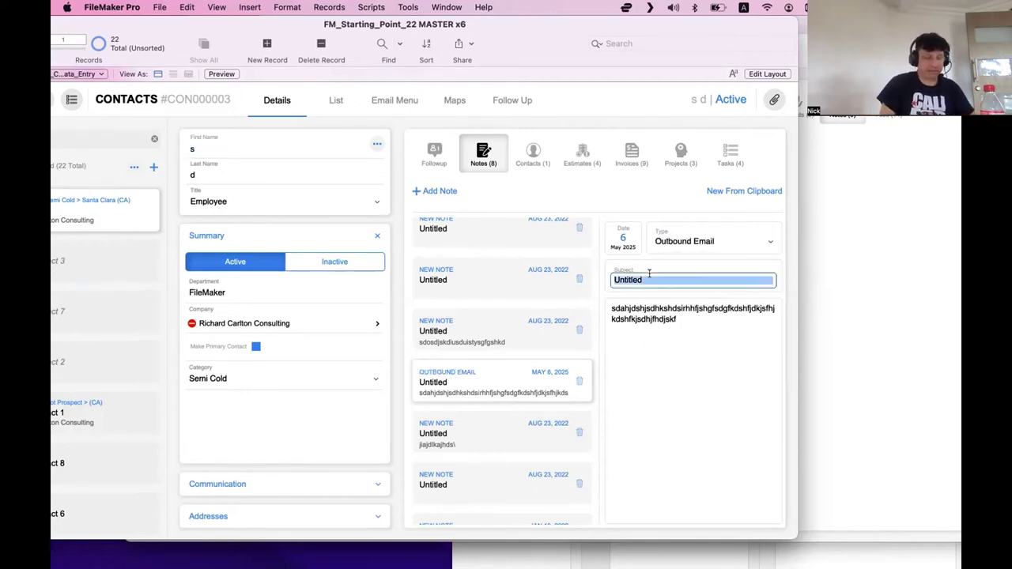
{"action": "type", "text": "Nick's Test"}
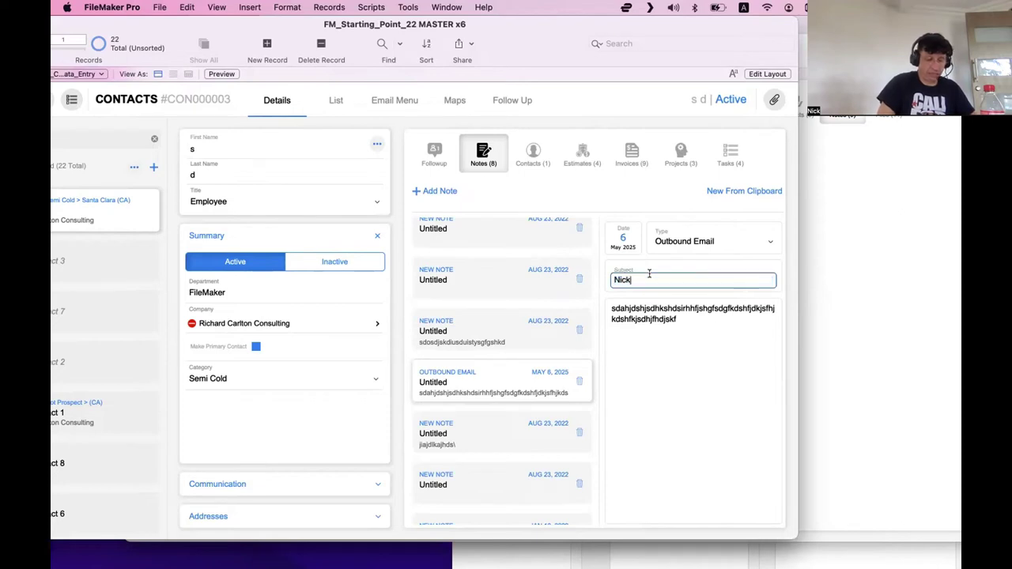
{"action": "left_click", "coordinate": [714, 424]}
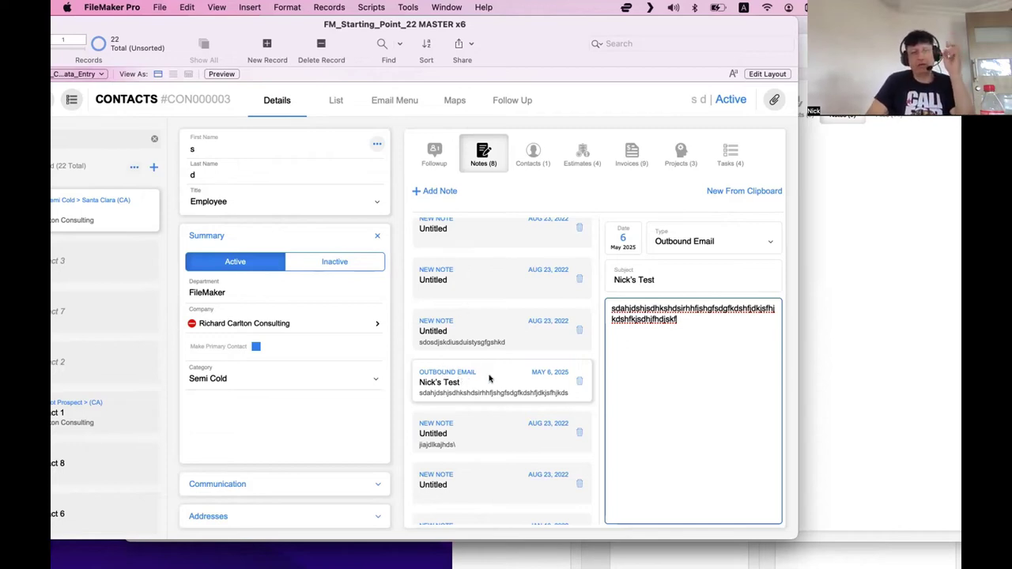
{"action": "left_click_drag", "start_coordinate": [259, 32], "coordinate": [310, 32]}
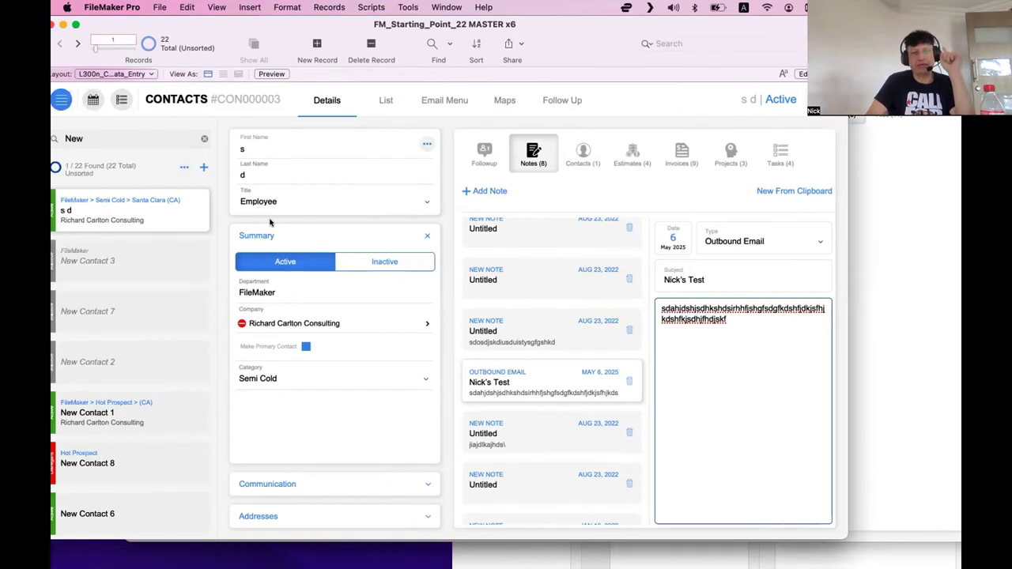
{"action": "left_click", "coordinate": [170, 228]}
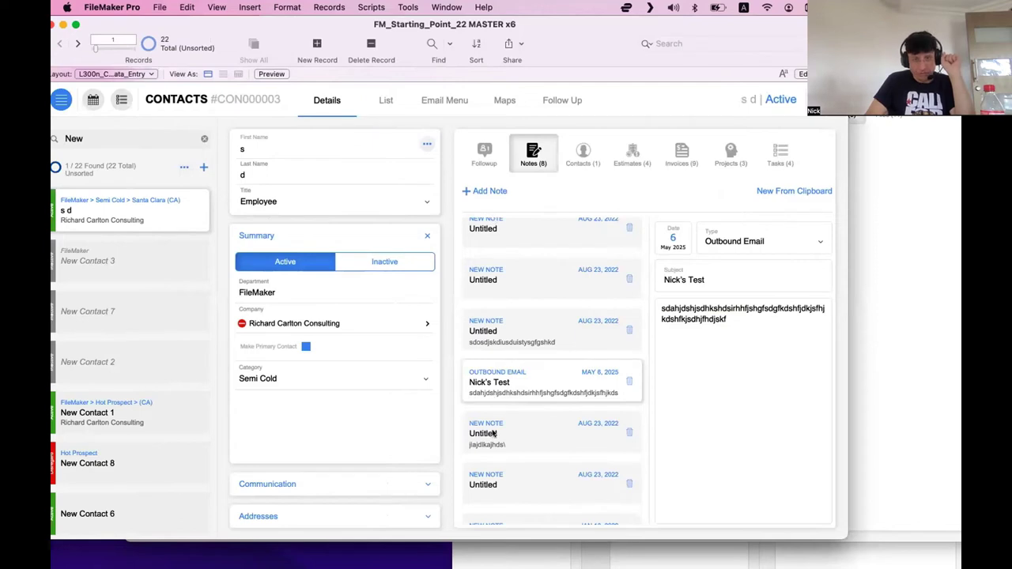
{"action": "left_click", "coordinate": [523, 382]}
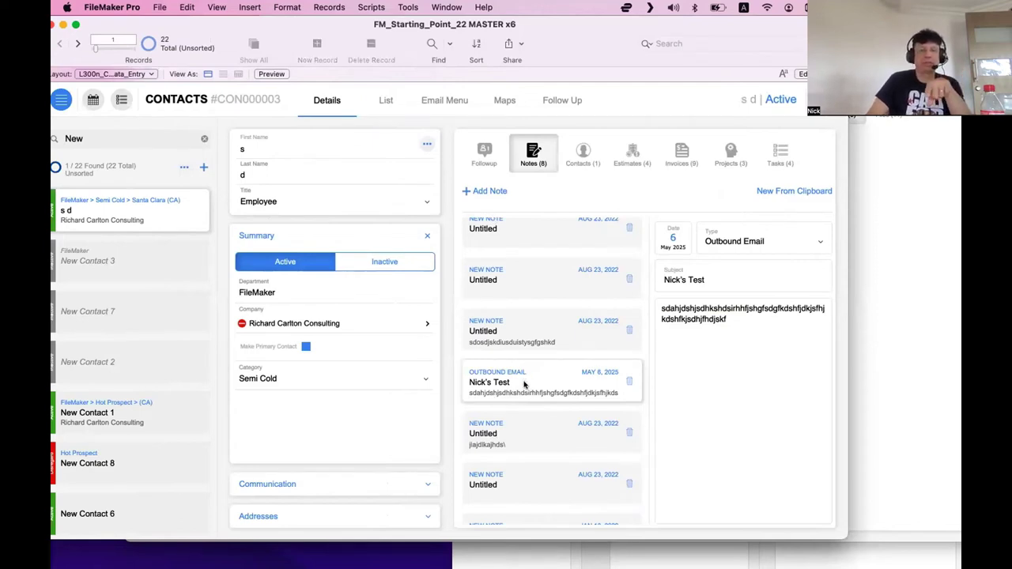
Step: Minimize the FM_Starting_Point_22 and UI-UX Design v4 windows to return to the UI-UX demo file
{"action": "scroll", "coordinate": [526, 382], "scroll_direction": "down", "scroll_amount": 1}
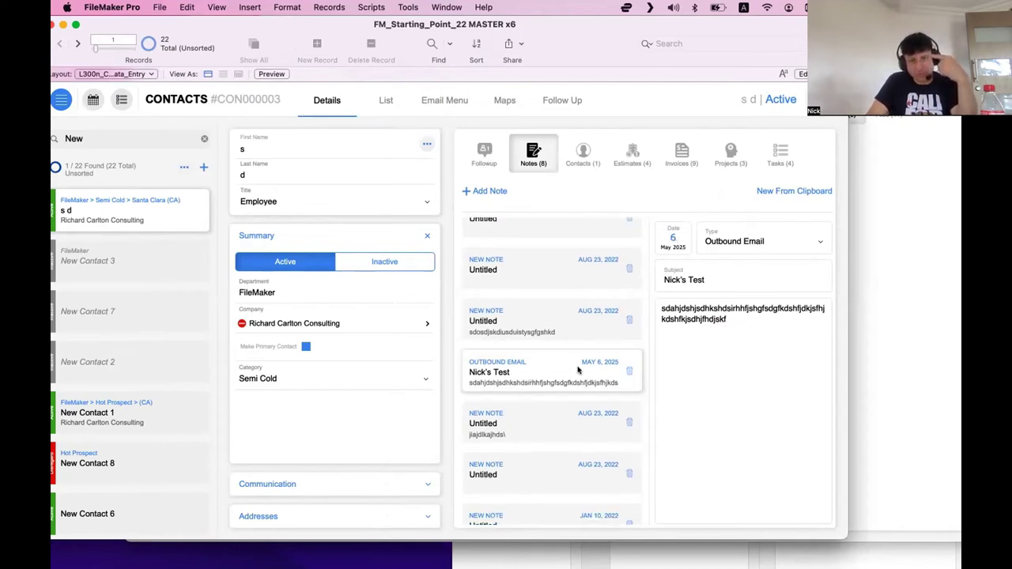
{"action": "scroll", "coordinate": [555, 365], "scroll_direction": "down", "scroll_amount": 1}
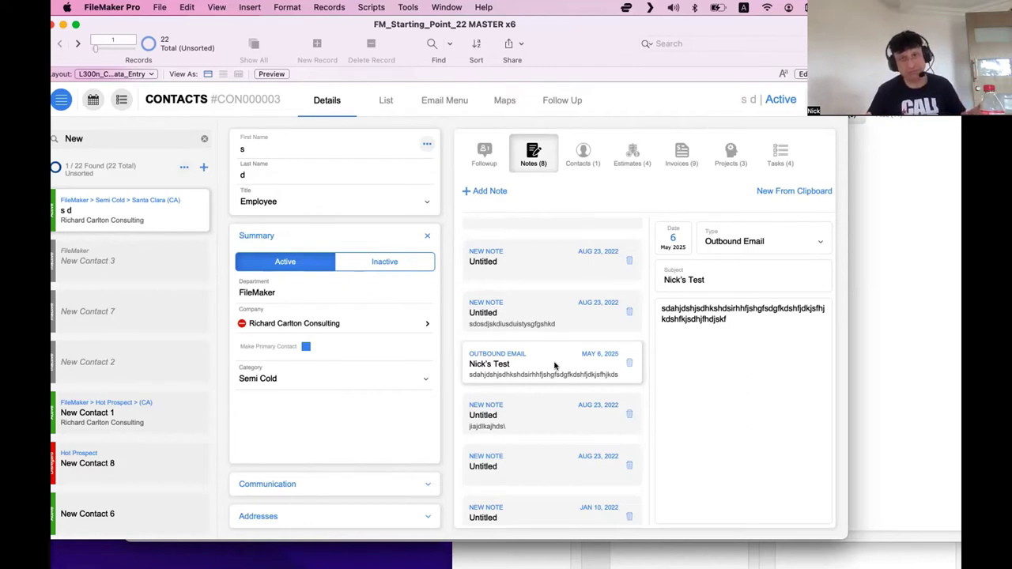
{"action": "scroll", "coordinate": [554, 366], "scroll_direction": "down", "scroll_amount": 3}
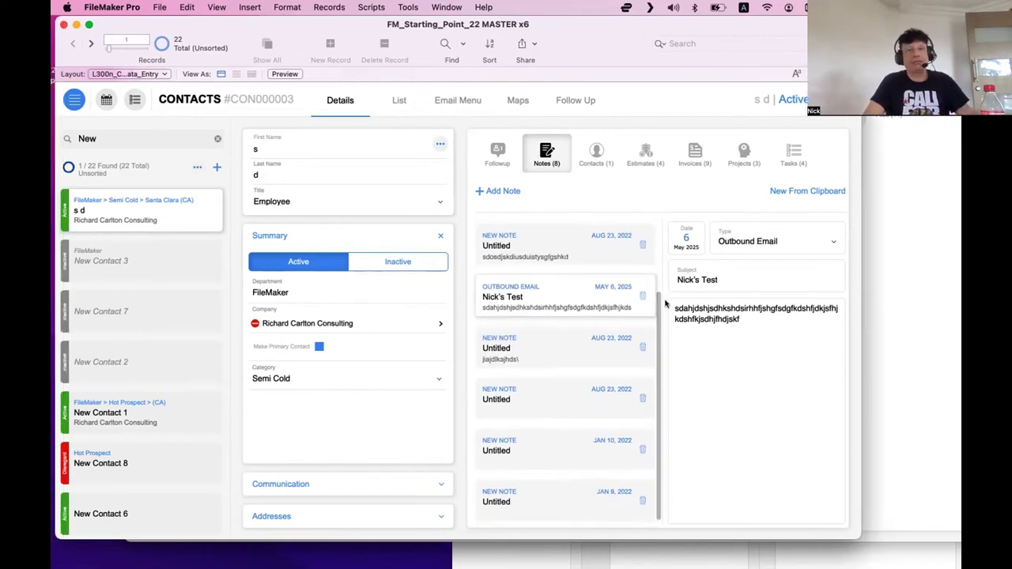
{"action": "key", "text": "super+m"}
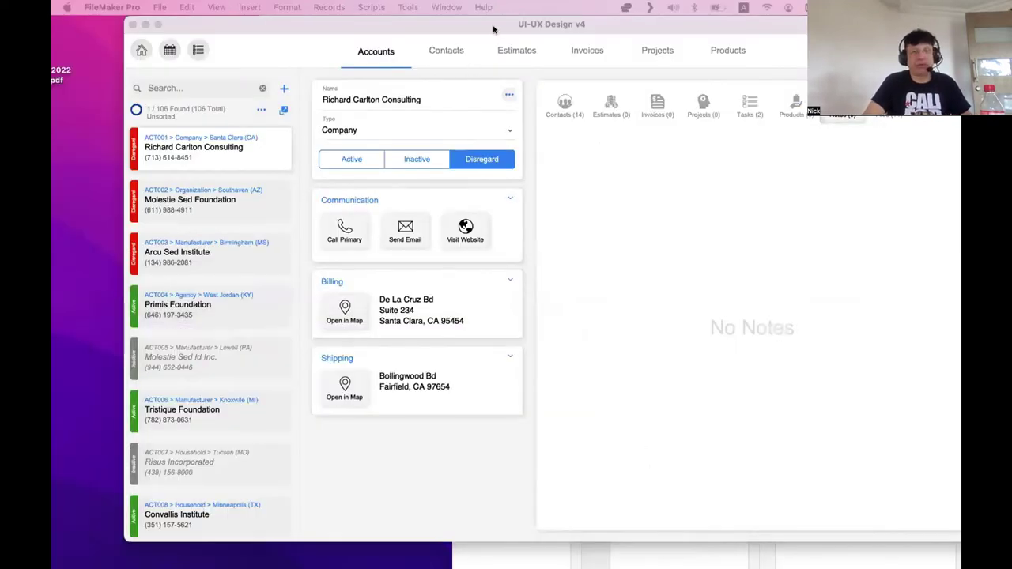
{"action": "key", "text": "super+m"}
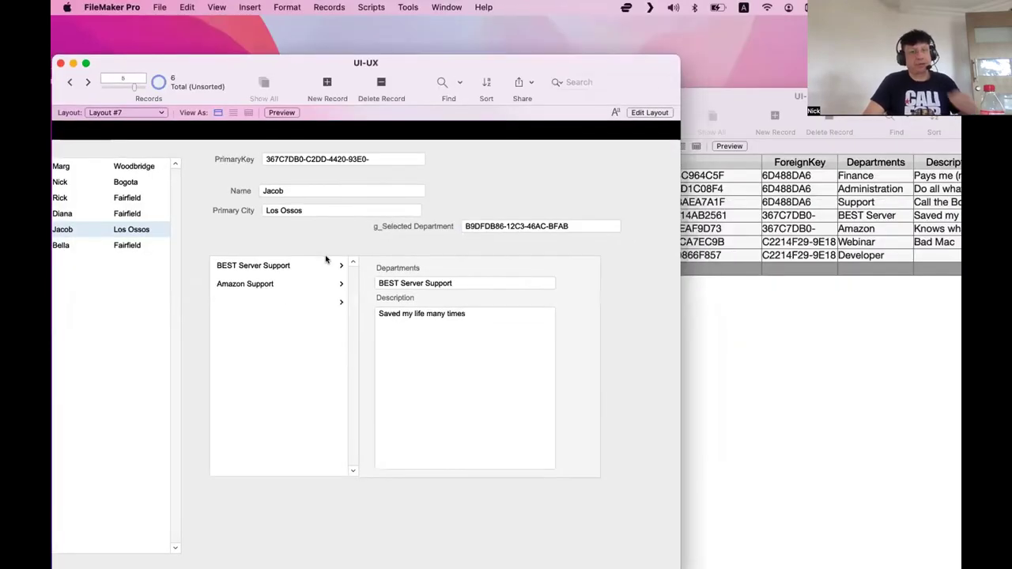
Step: Test the department portal by showing Amazon Support and BEST Server Support in the detail panel, and bring the whole window into view
{"action": "left_click", "coordinate": [326, 260]}
{"action": "left_click", "coordinate": [323, 283]}
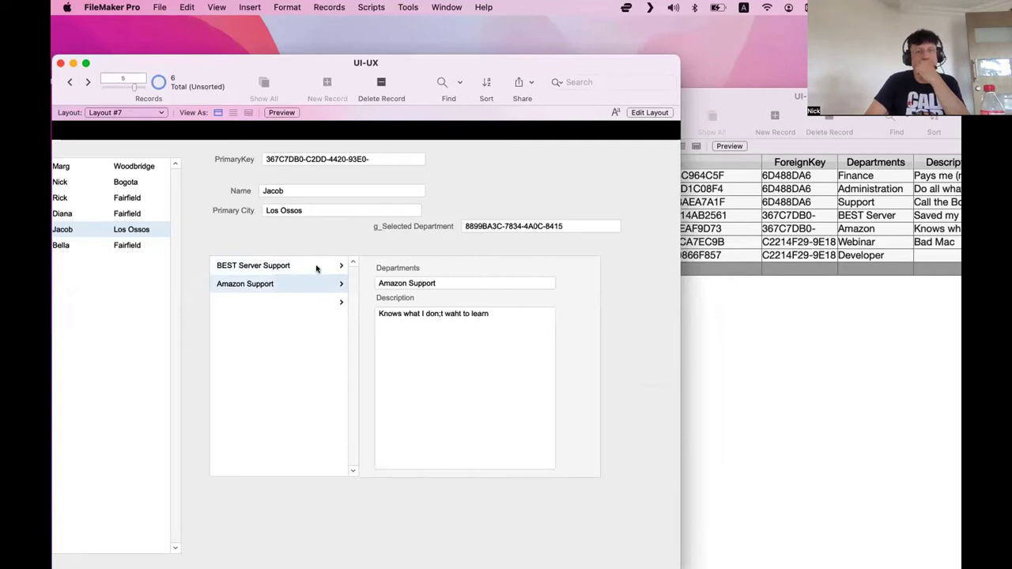
{"action": "left_click", "coordinate": [317, 267]}
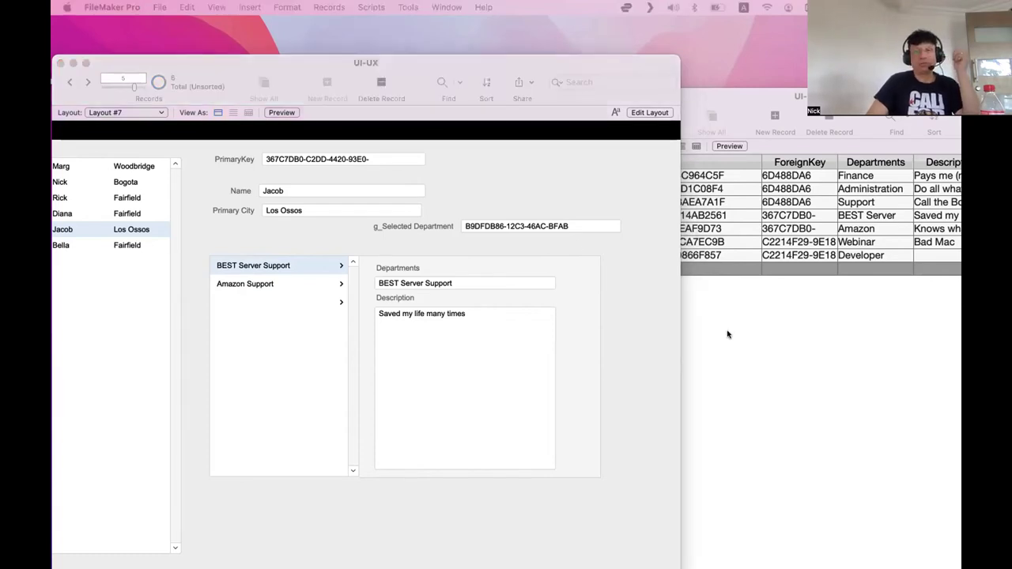
{"action": "left_click", "coordinate": [541, 190]}
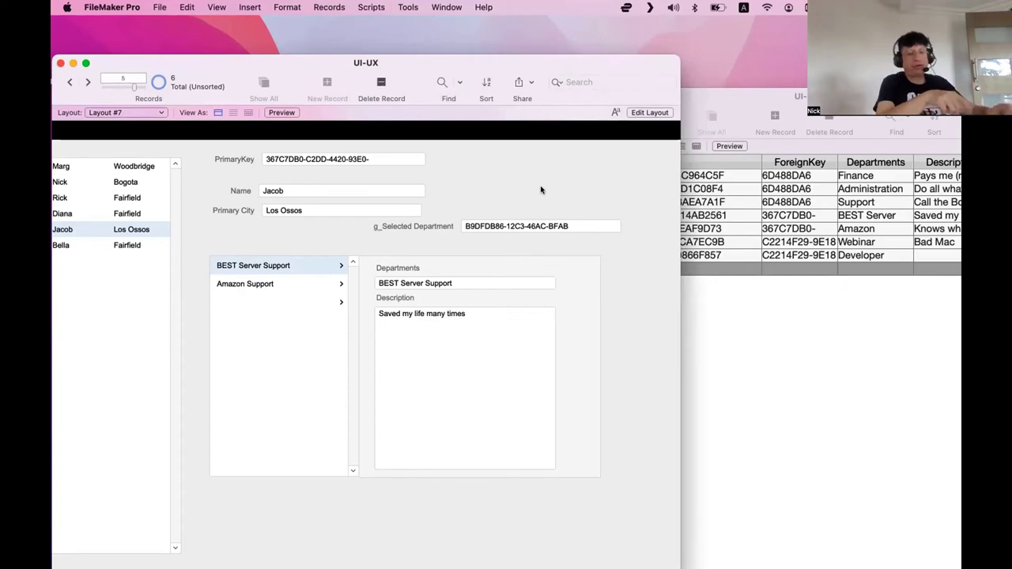
{"action": "left_click_drag", "start_coordinate": [373, 61], "coordinate": [498, 41]}
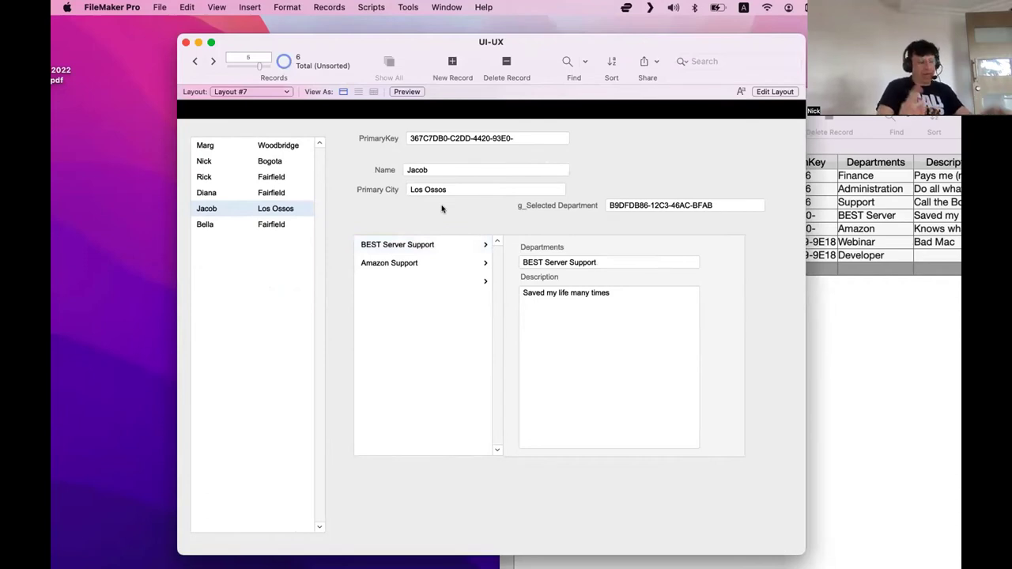
Step: In Layout mode, make the Primary City field a button with a Single Step action
{"action": "key", "text": "super+l"}
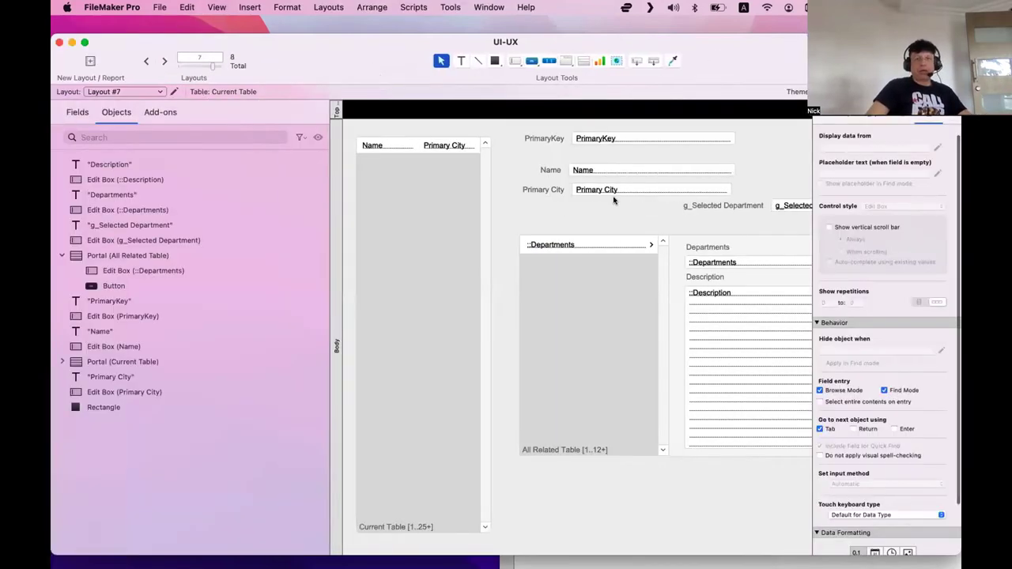
{"action": "left_click", "coordinate": [623, 195]}
{"action": "right_click", "coordinate": [629, 195]}
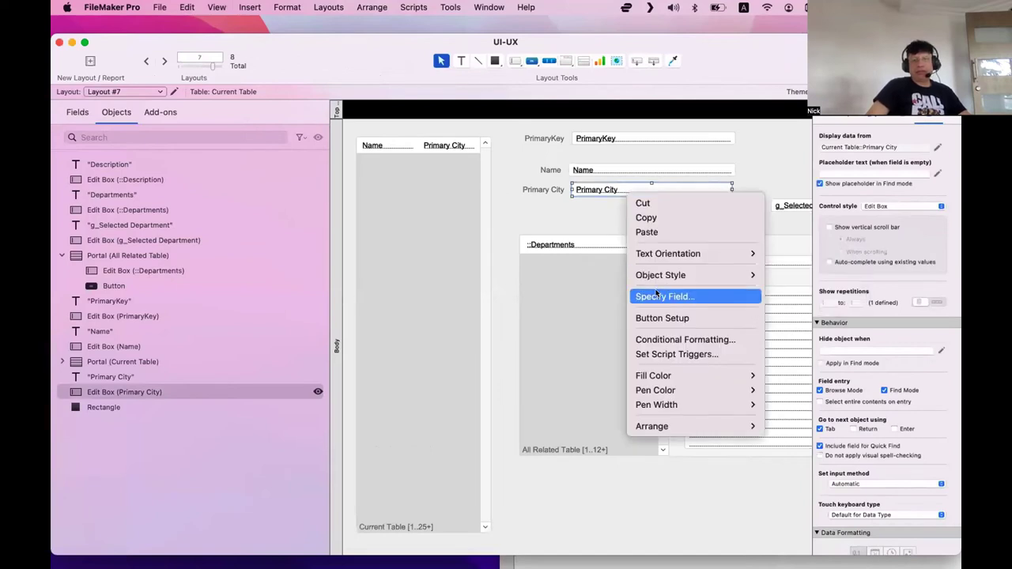
{"action": "left_click", "coordinate": [663, 317]}
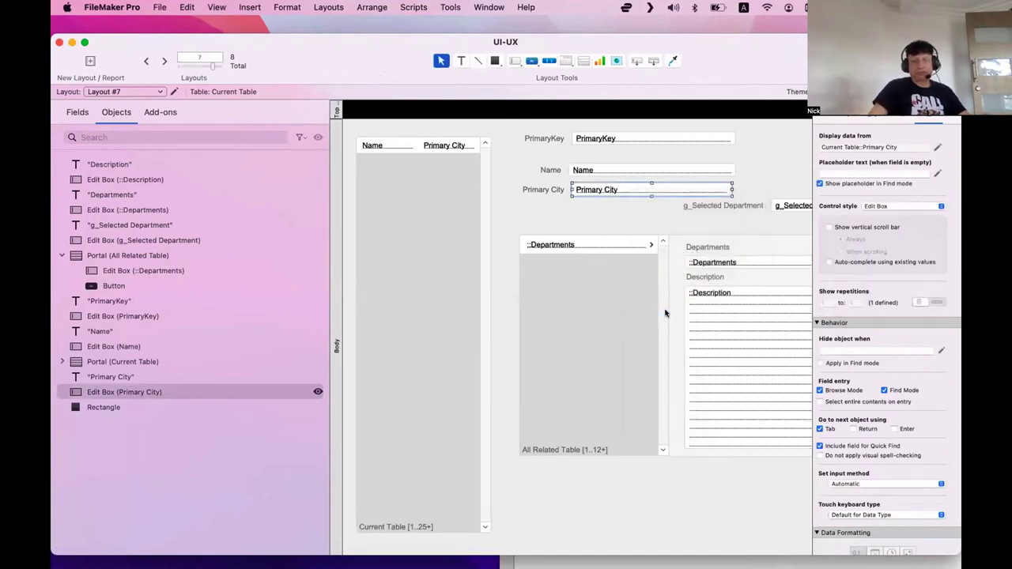
{"action": "left_click", "coordinate": [788, 256]}
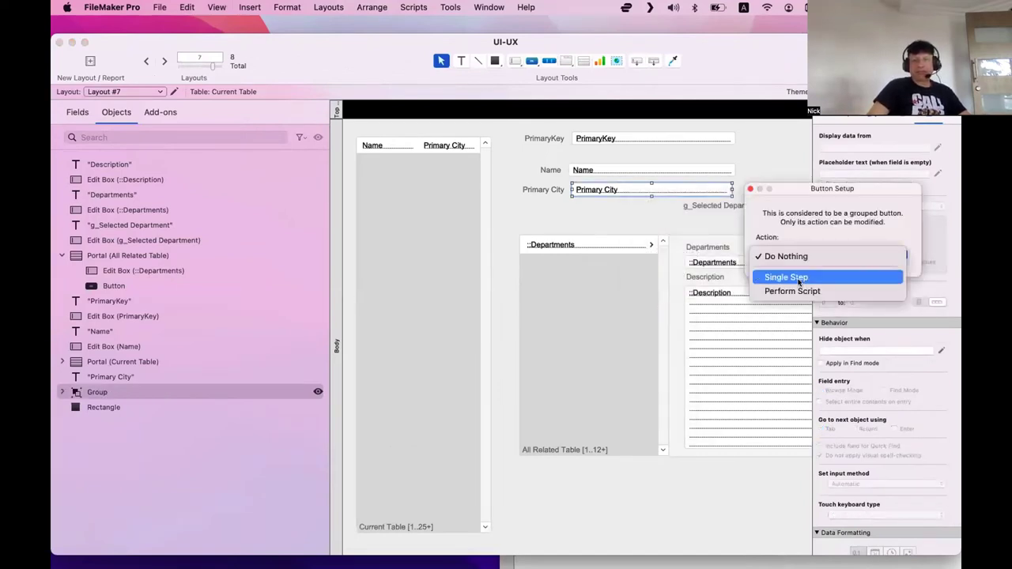
{"action": "left_click", "coordinate": [592, 168]}
{"action": "left_click", "coordinate": [792, 254]}
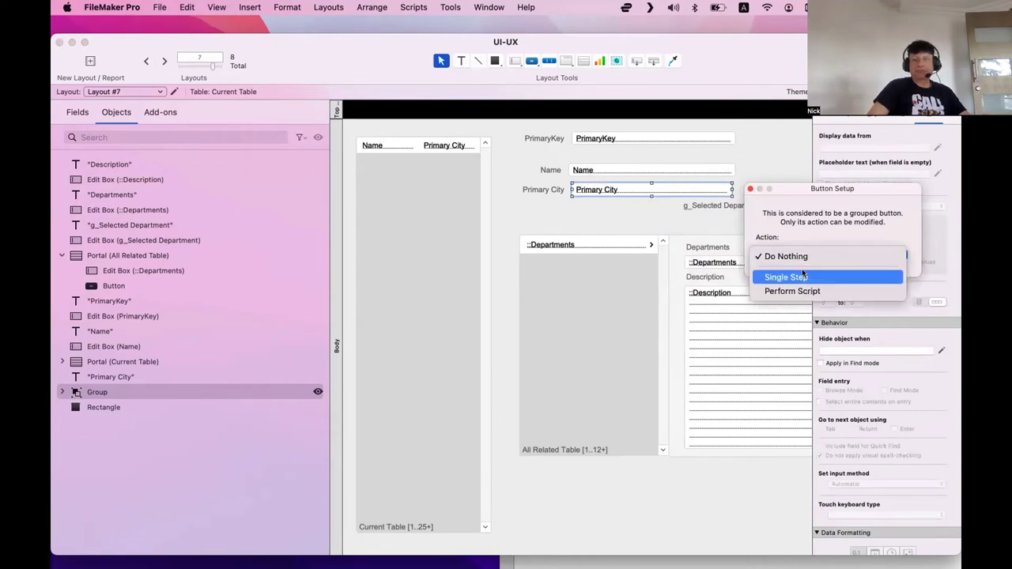
{"action": "left_click", "coordinate": [791, 276]}
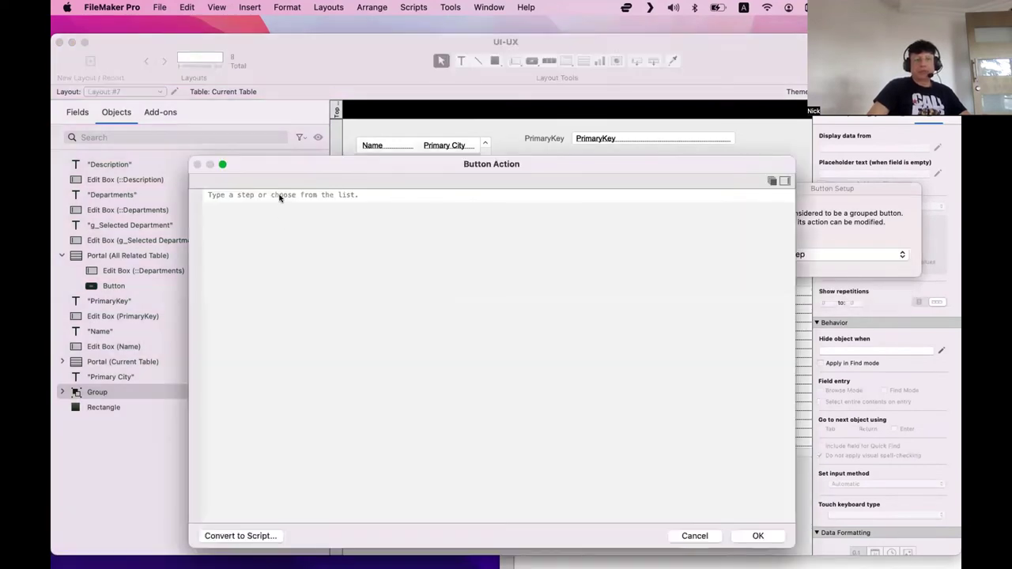
Step: Set the button's action to Show Custom Dialog with the title "Hello"
{"action": "left_click", "coordinate": [279, 198]}
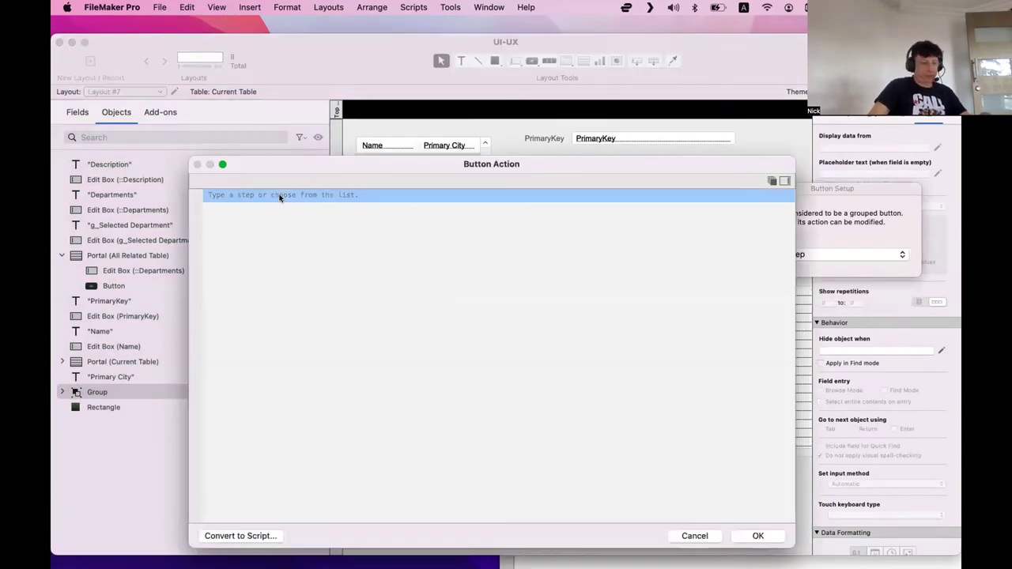
{"action": "type", "text": "shoe"}
{"action": "key", "text": "BackSpace"}
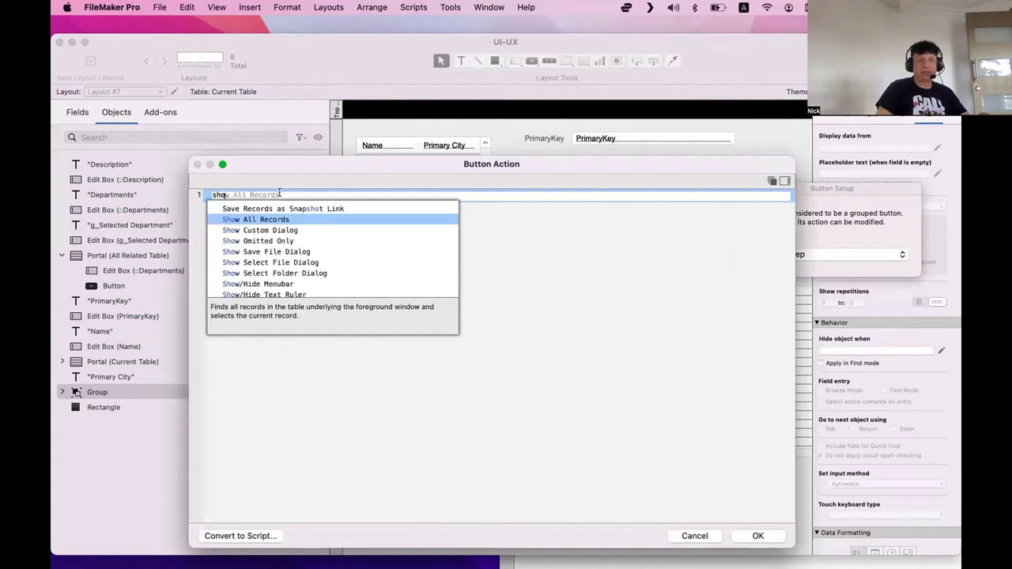
{"action": "key", "text": "Down"}
{"action": "key", "text": "Return"}
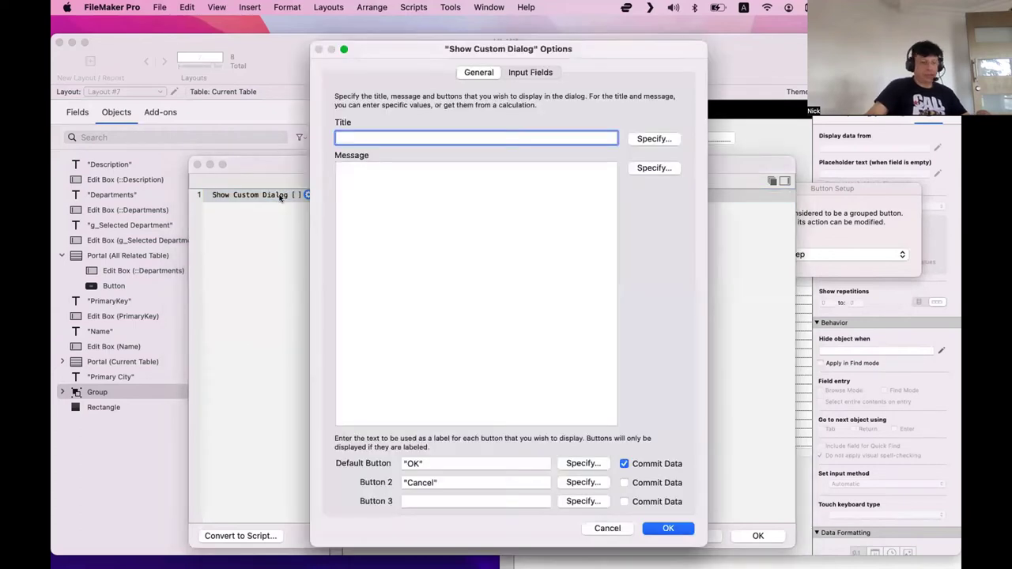
{"action": "type", "text": "Hello"}
{"action": "key", "text": "Return"}
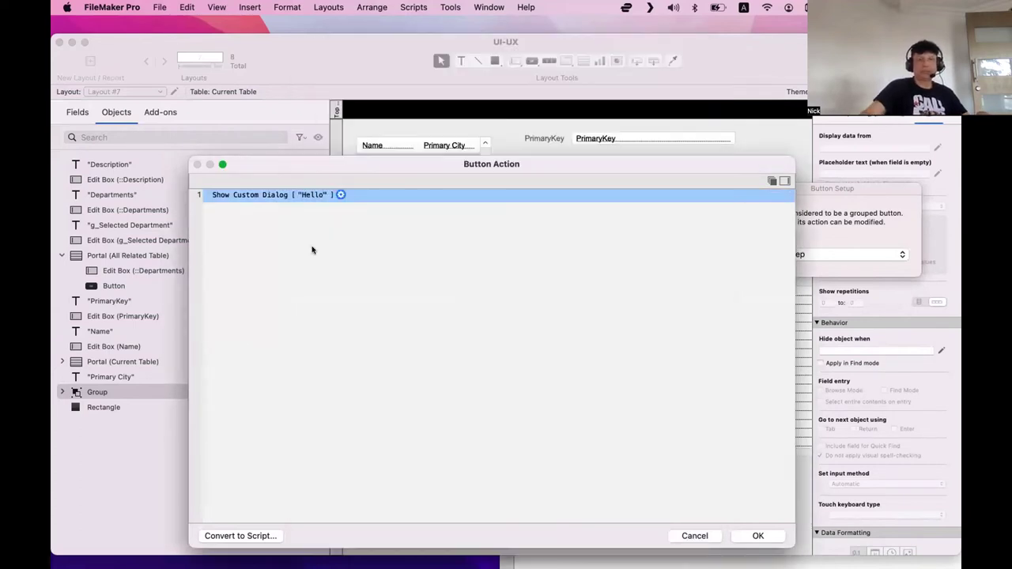
{"action": "left_click", "coordinate": [757, 535]}
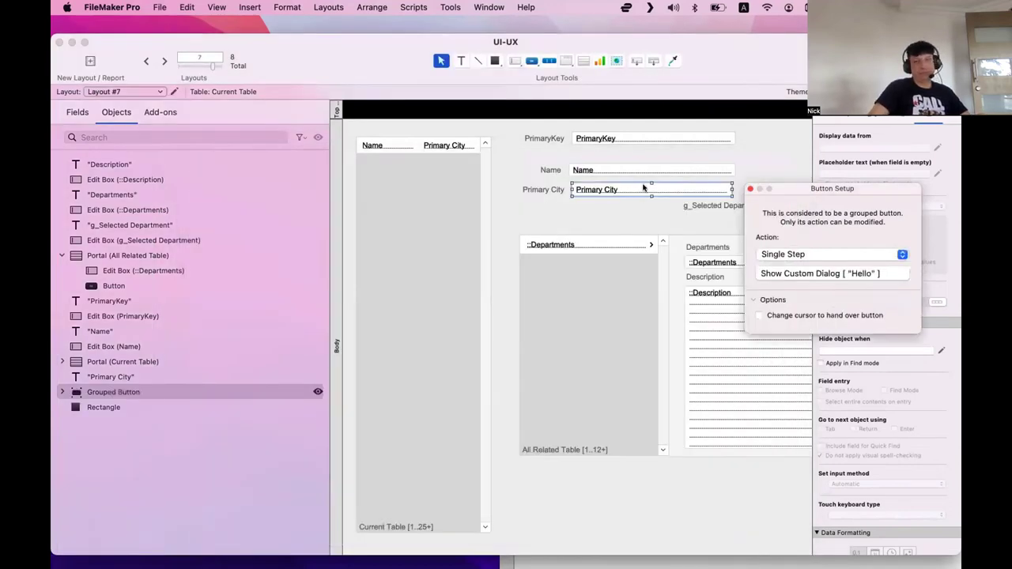
Step: Test the Primary City button in Browse mode and dismiss its dialog
{"action": "key", "text": "super+b"}
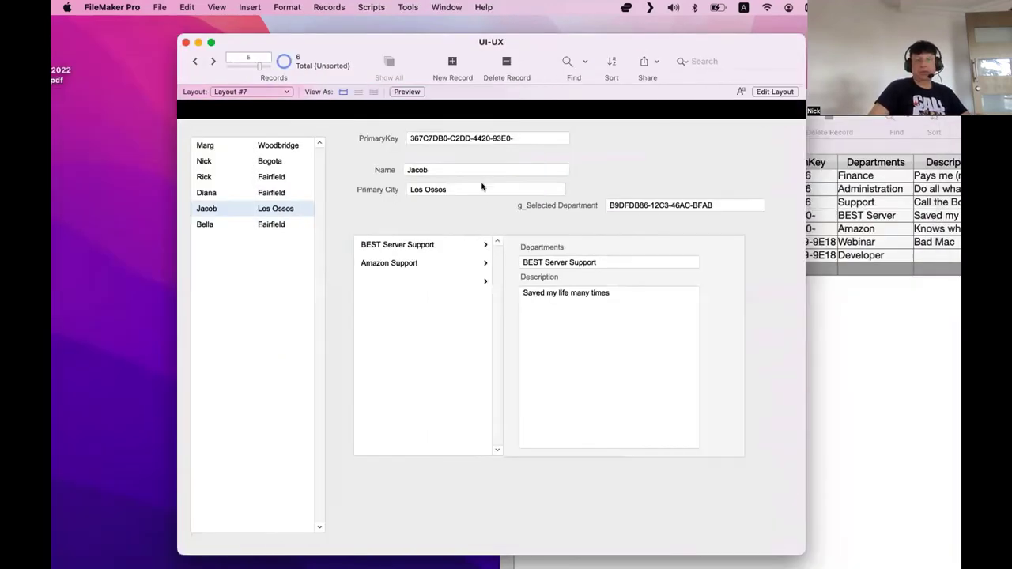
{"action": "left_click", "coordinate": [482, 187]}
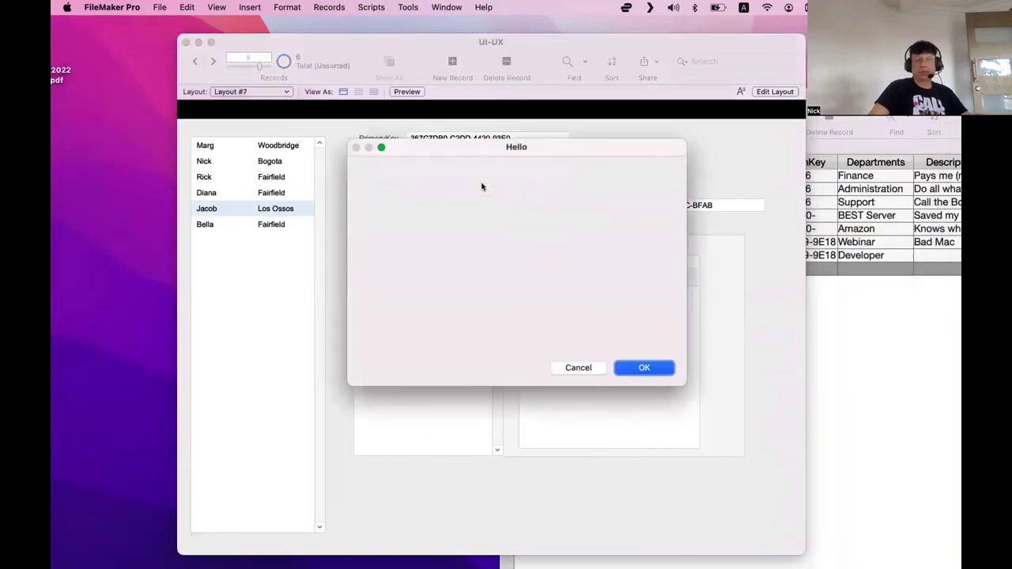
{"action": "left_click", "coordinate": [655, 369]}
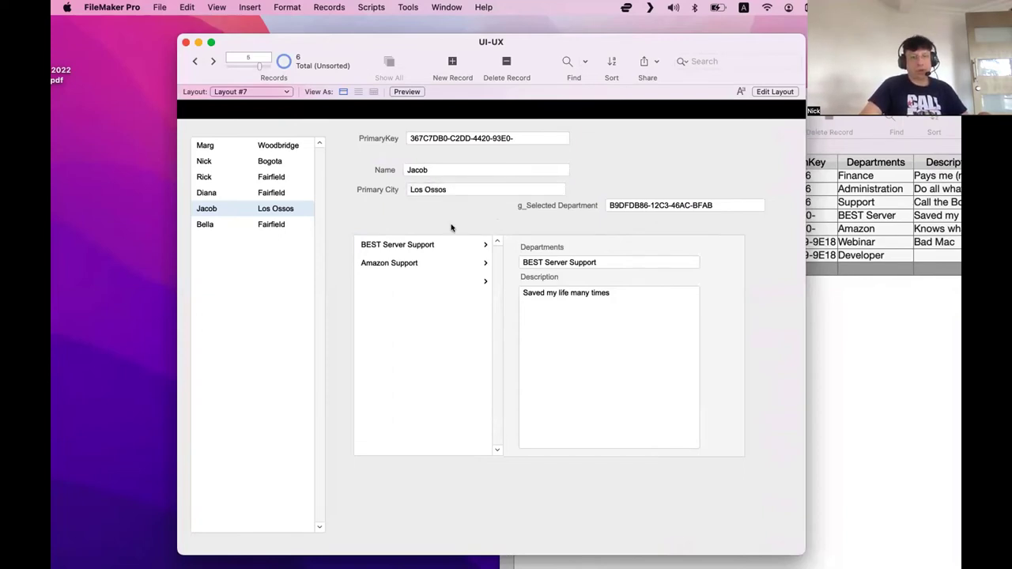
Step: Back in Layout mode, examine which style parts and object states the grouped Primary City button offers
{"action": "key", "text": "super+l"}
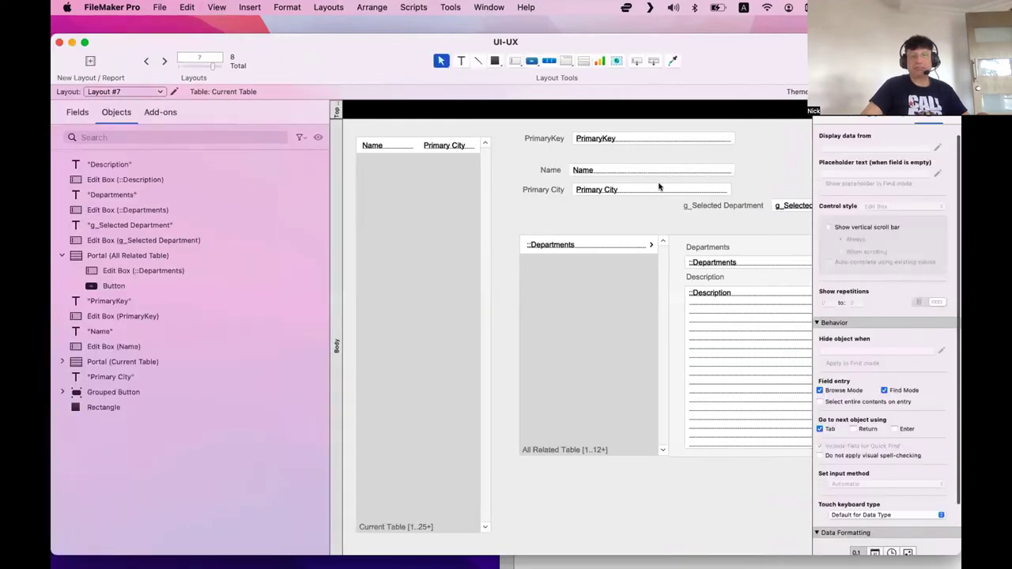
{"action": "left_click", "coordinate": [892, 120]}
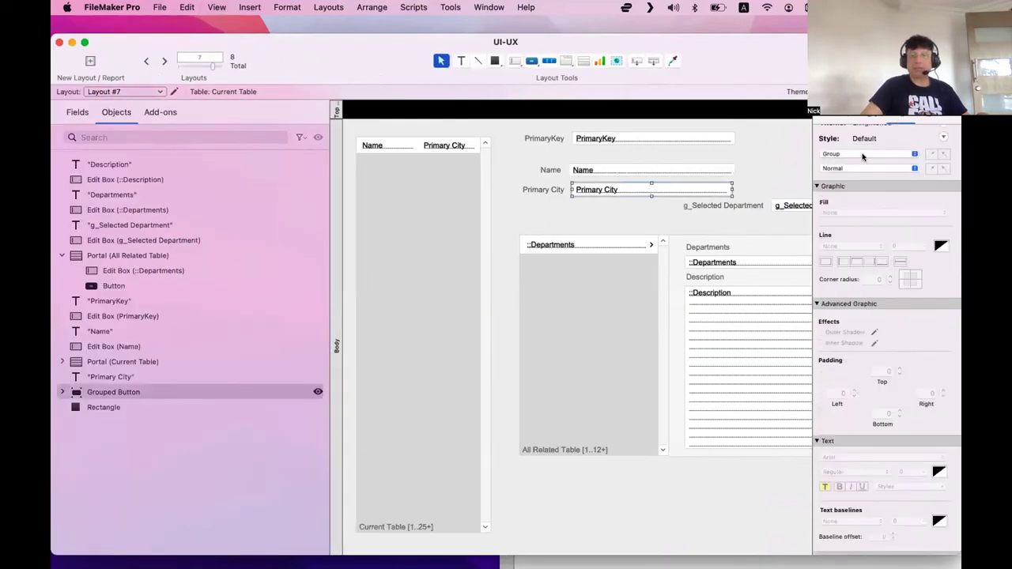
{"action": "left_click", "coordinate": [860, 168]}
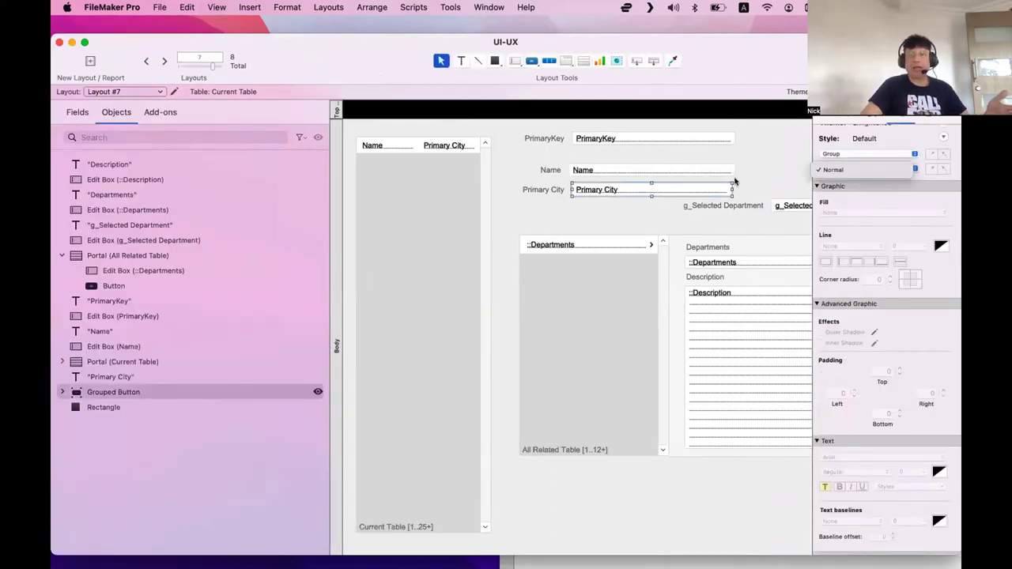
{"action": "left_click", "coordinate": [909, 116]}
{"action": "scroll", "coordinate": [910, 116], "scroll_direction": "up", "scroll_amount": 1}
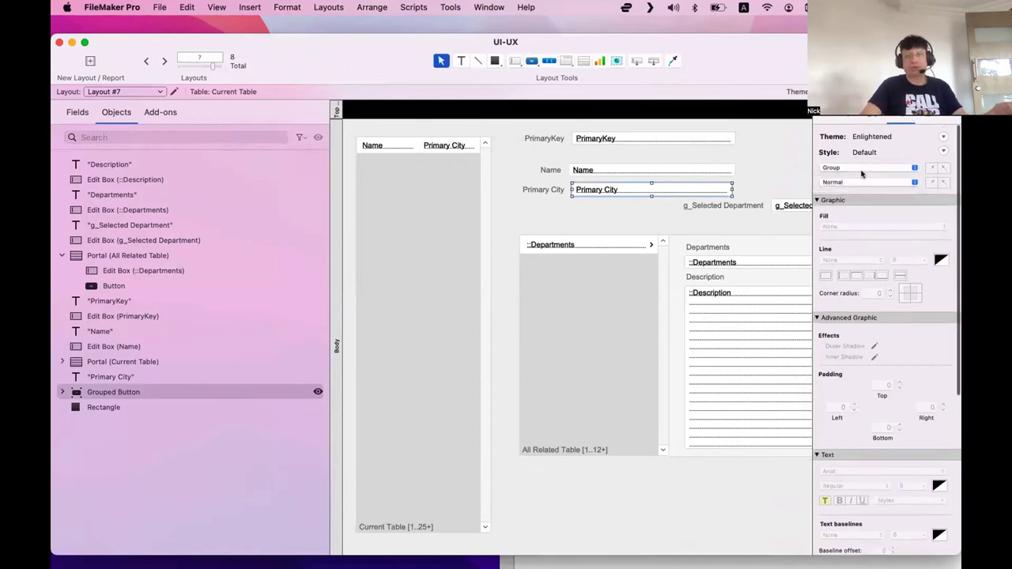
{"action": "left_click", "coordinate": [860, 163]}
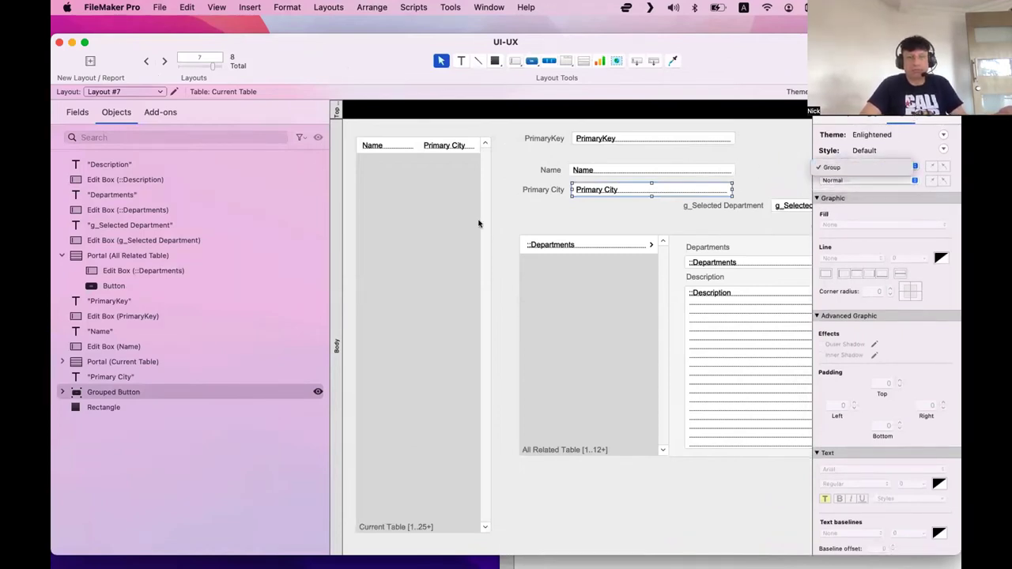
{"action": "key", "text": "Escape"}
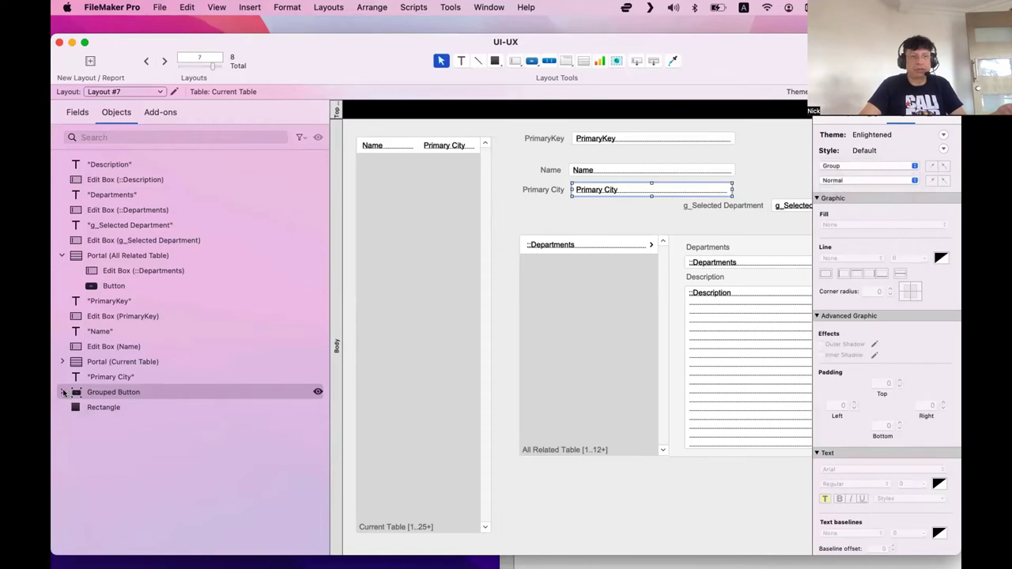
Step: Select the Primary City edit box inside the grouped button and view its Pressed and In Focus style states
{"action": "left_click", "coordinate": [63, 393]}
{"action": "left_click", "coordinate": [110, 407]}
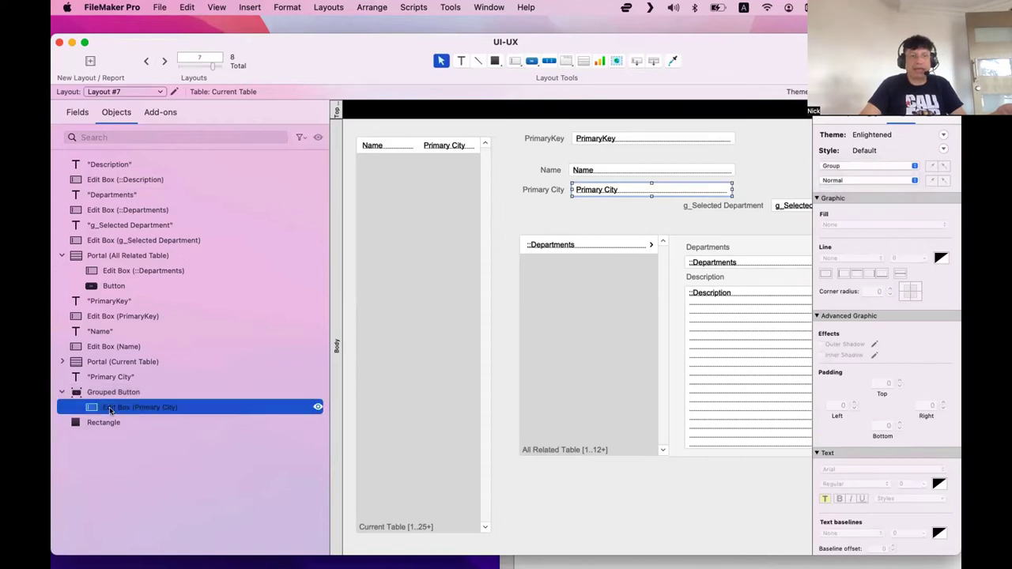
{"action": "left_click", "coordinate": [847, 181]}
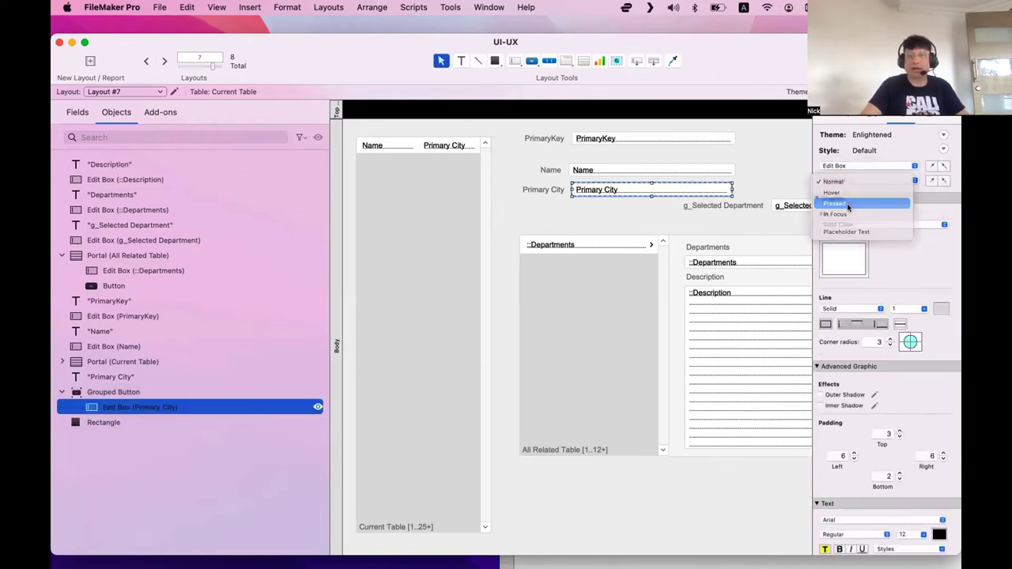
{"action": "left_click", "coordinate": [847, 203]}
{"action": "left_click", "coordinate": [853, 182]}
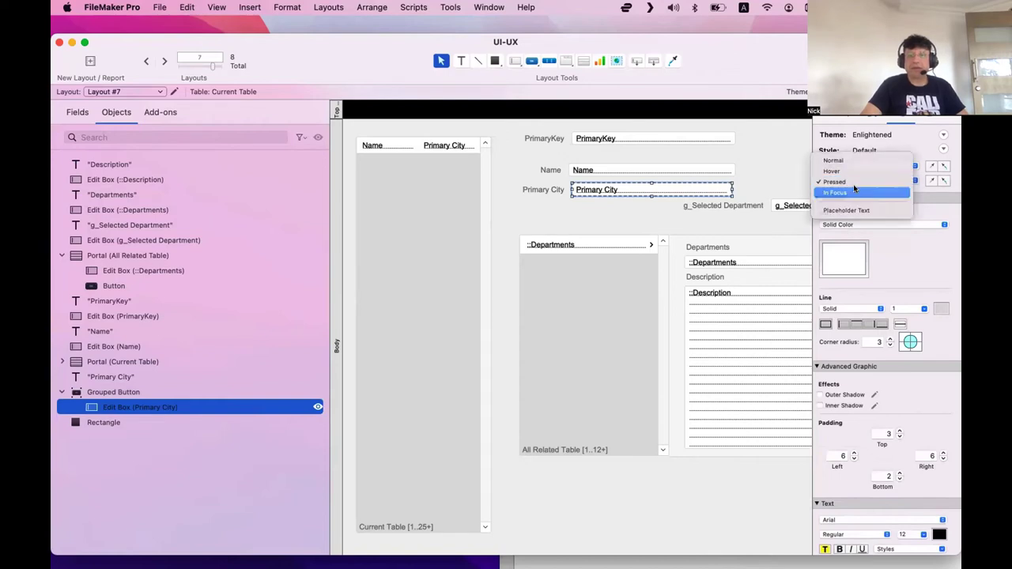
{"action": "left_click", "coordinate": [852, 192]}
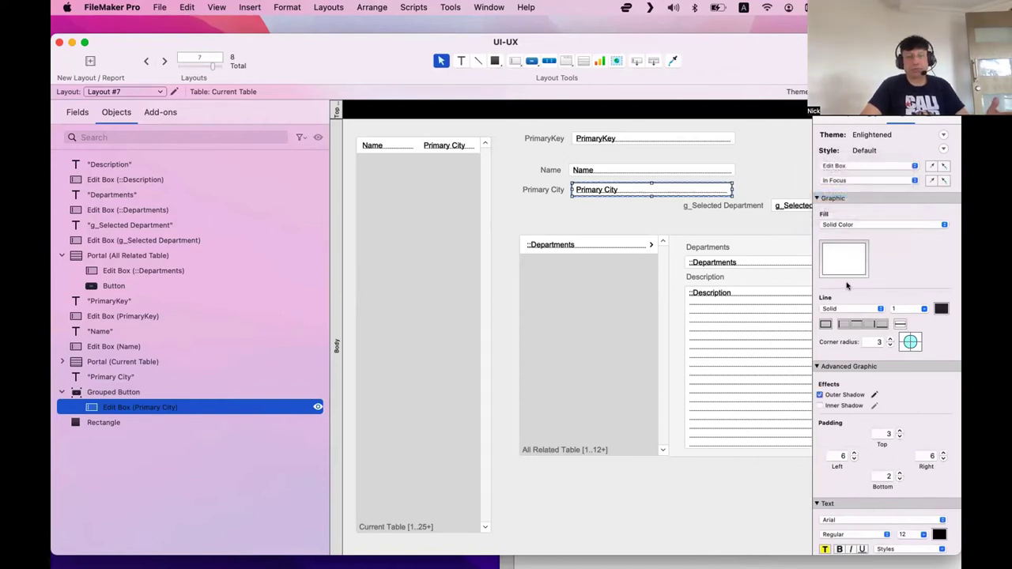
Step: Reselect the whole grouped Primary City button and view the layout in Browse mode
{"action": "left_click", "coordinate": [121, 392]}
{"action": "left_click", "coordinate": [629, 190]}
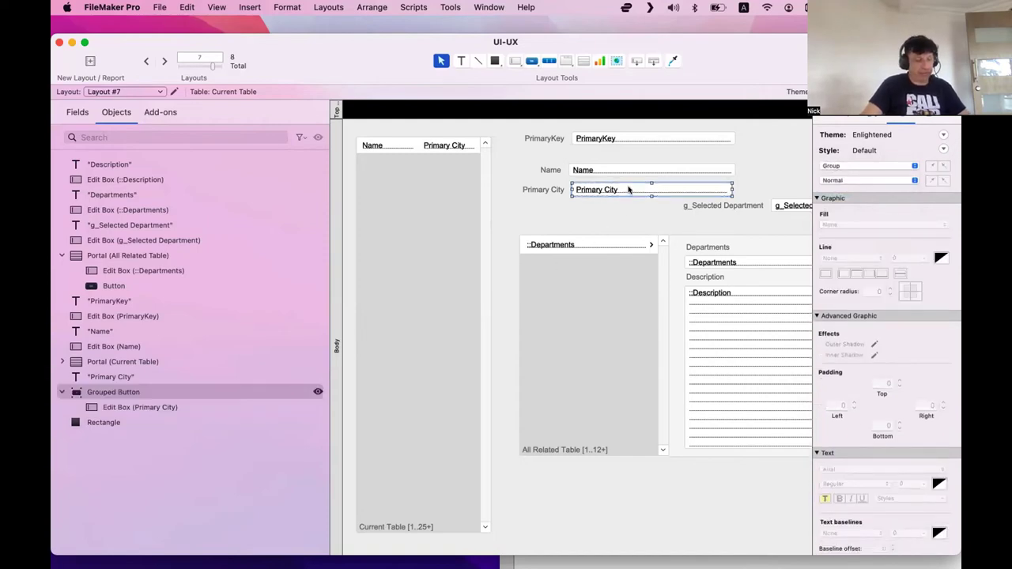
{"action": "key", "text": "super+b"}
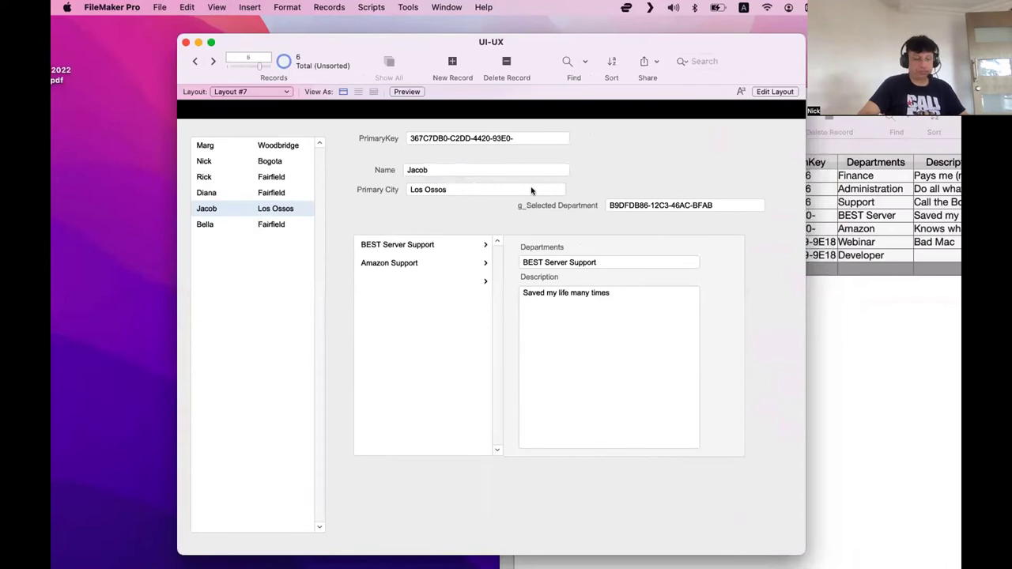
Step: In Layout mode, ungroup the Primary City grouped button and accept deleting its button definition
{"action": "key", "text": "super+l"}
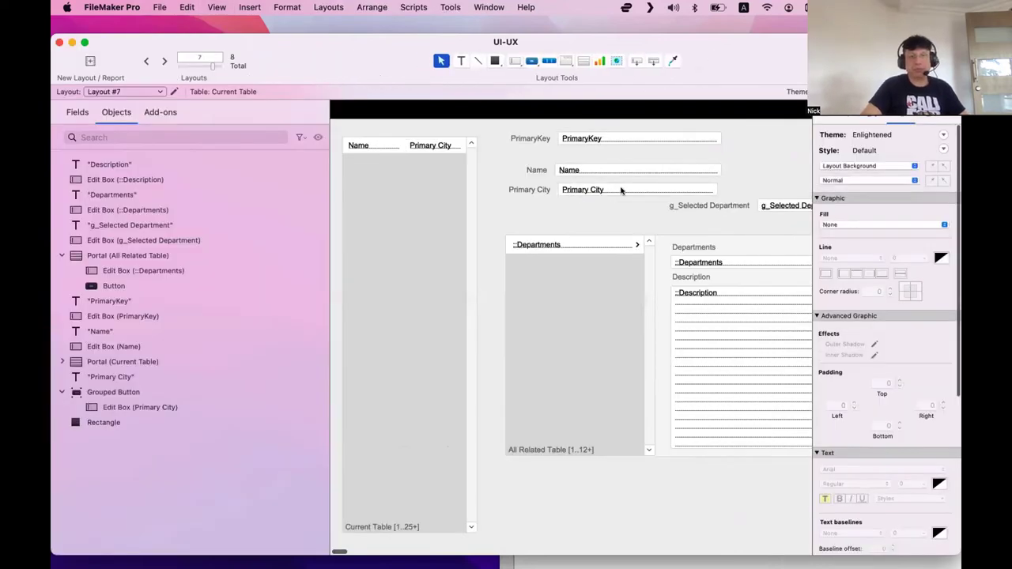
{"action": "left_click", "coordinate": [622, 190]}
{"action": "key", "text": "super+shift+a"}
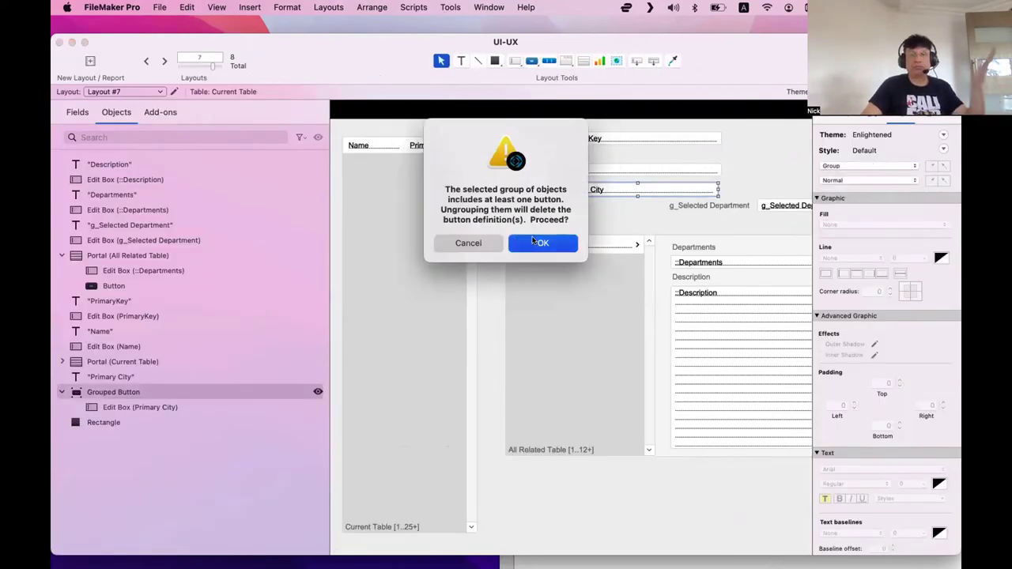
{"action": "left_click", "coordinate": [541, 243]}
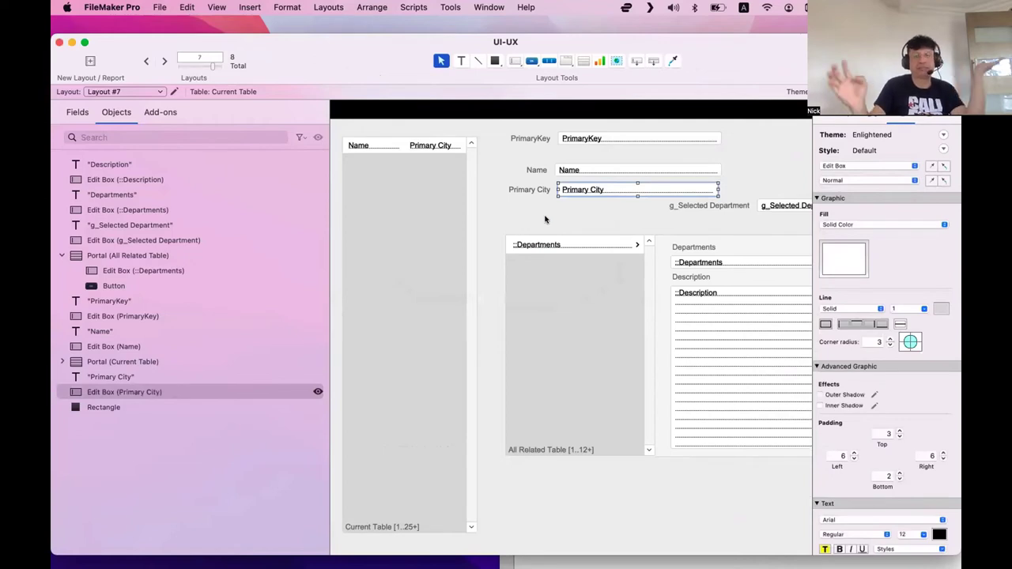
Step: Check which field is assigned to the ungrouped Primary City edit box
{"action": "left_click", "coordinate": [545, 219]}
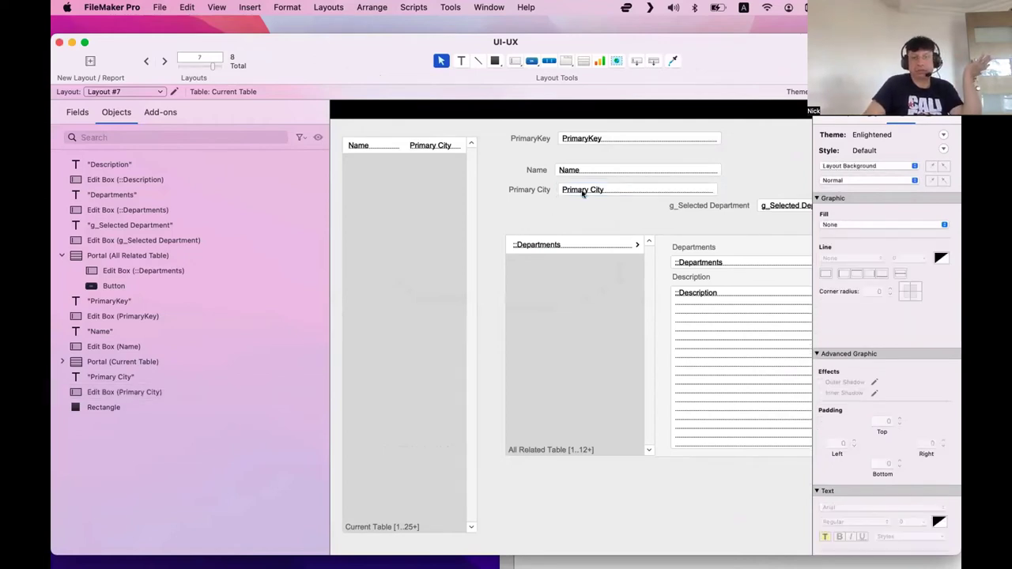
{"action": "double_click", "coordinate": [584, 192]}
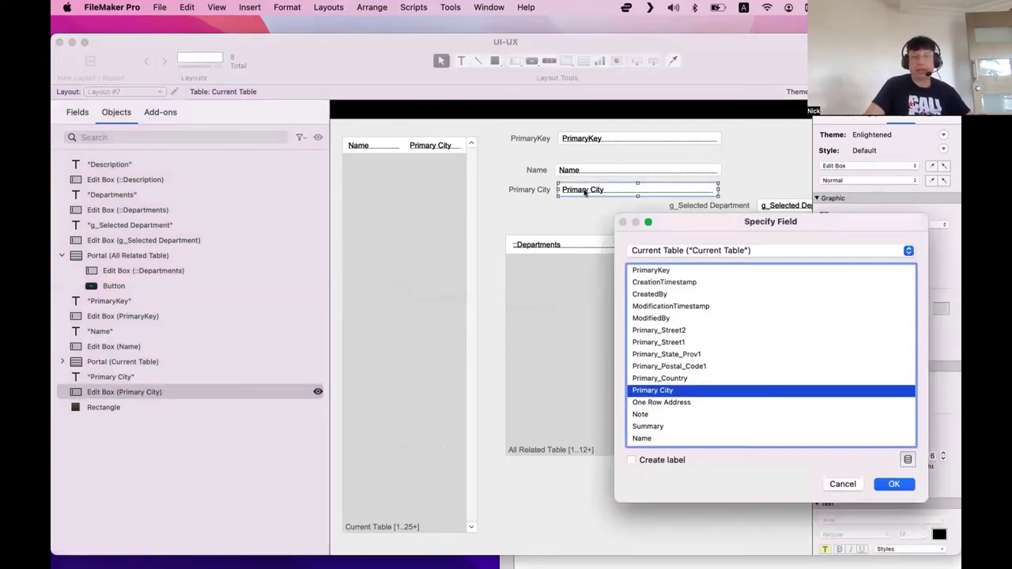
{"action": "key", "text": "Return"}
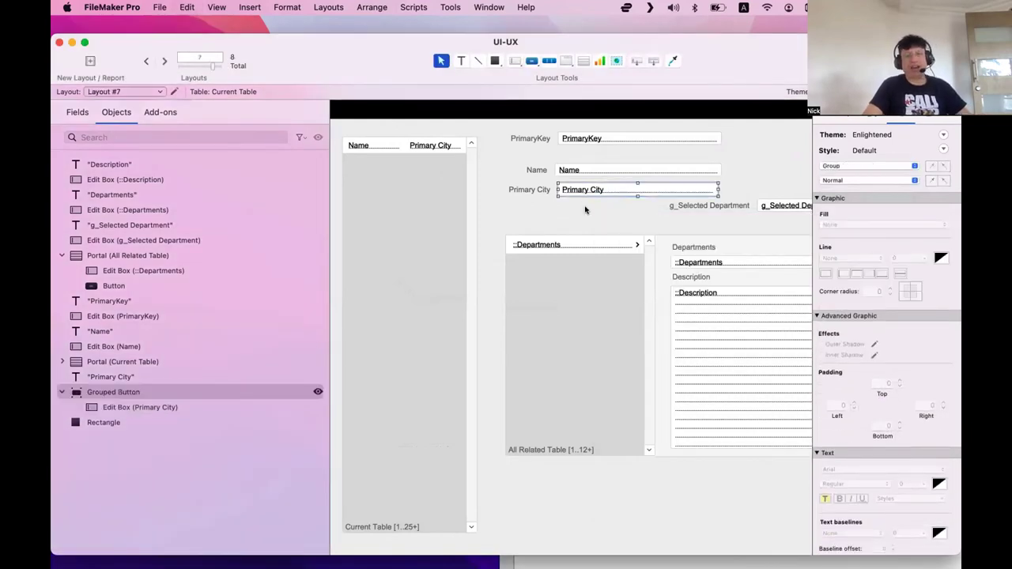
{"action": "left_click", "coordinate": [585, 212]}
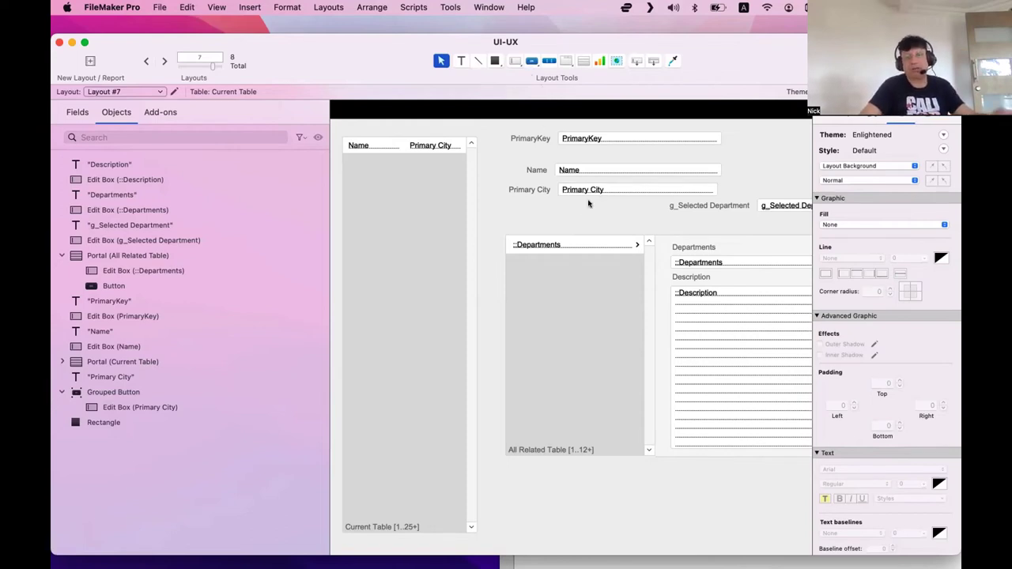
{"action": "left_click", "coordinate": [534, 192]}
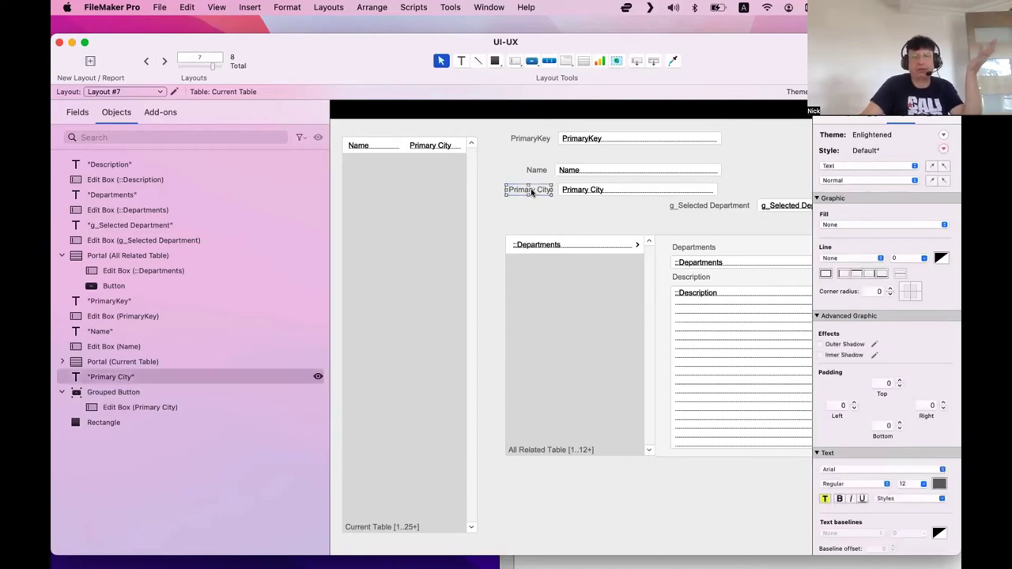
{"action": "right_click", "coordinate": [532, 192]}
{"action": "key", "text": "Escape"}
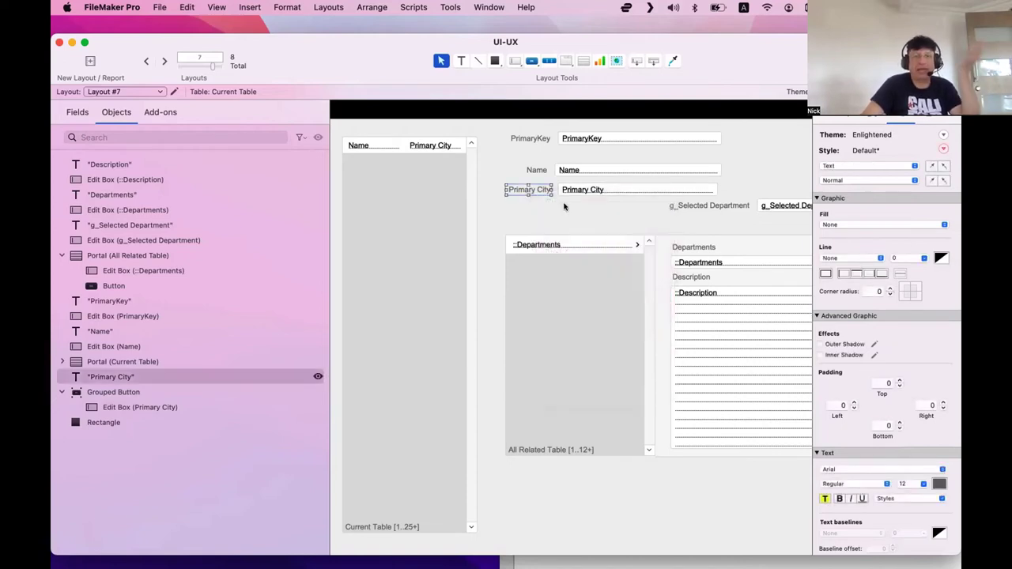
Step: Check whether the Current Table portal offers a Button Setup option among its object commands
{"action": "right_click", "coordinate": [376, 220]}
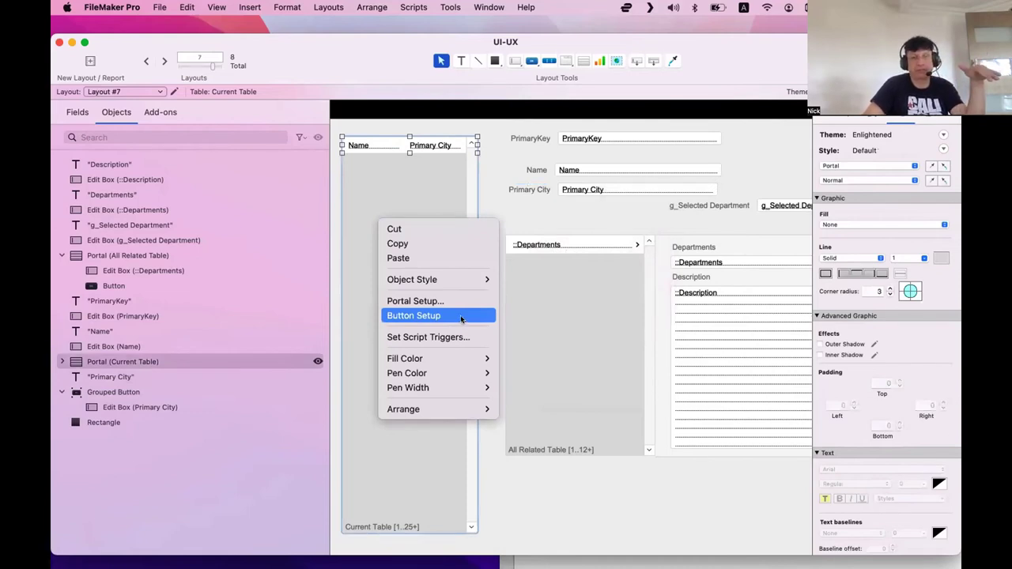
{"action": "left_click", "coordinate": [510, 180]}
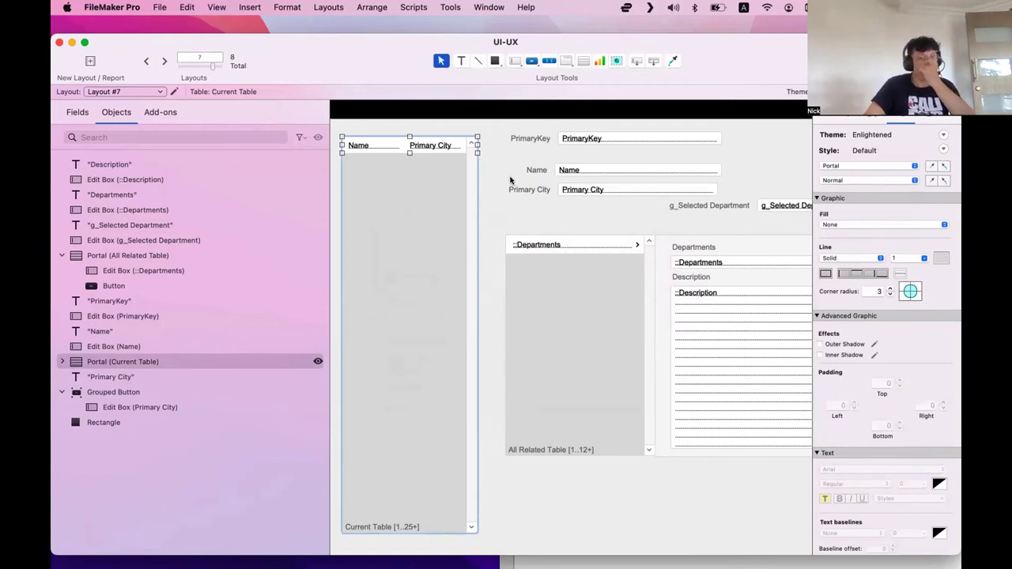
{"action": "scroll", "coordinate": [510, 180], "scroll_direction": "left", "scroll_amount": 2}
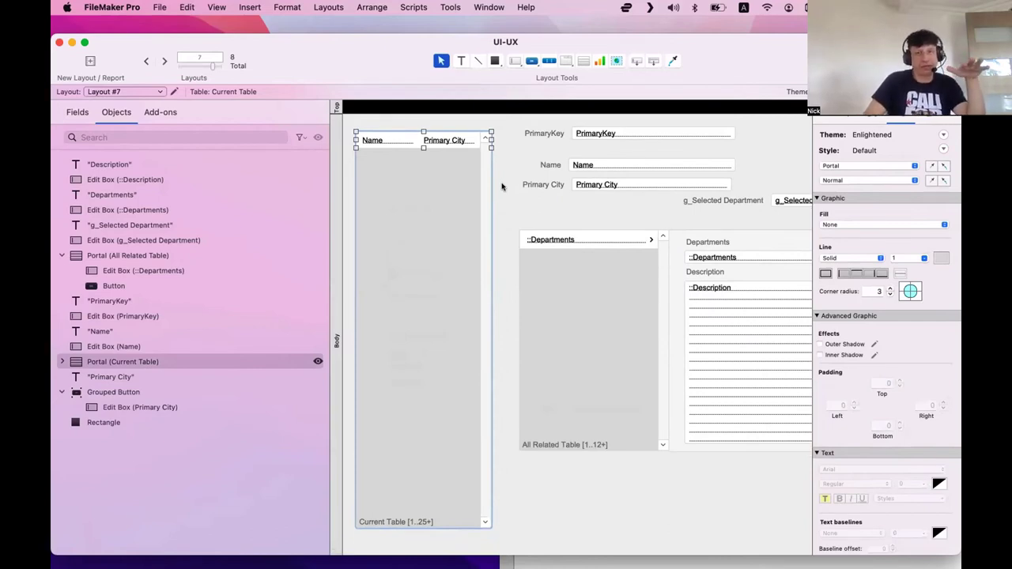
Step: Move the Departments edit box out of the All Related Table portal row to just above the portal, leaving the button in place
{"action": "left_click", "coordinate": [565, 240]}
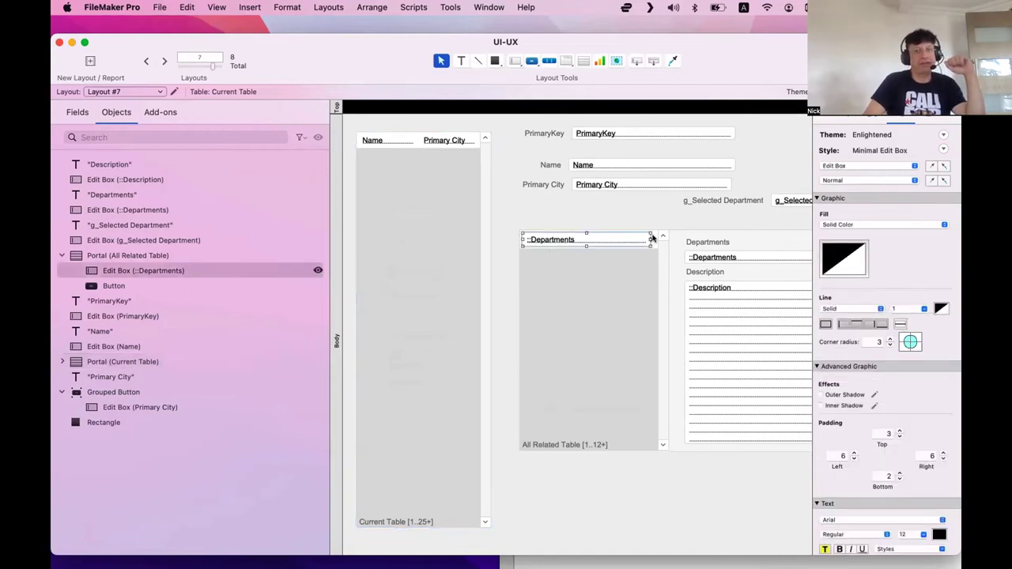
{"action": "left_click", "coordinate": [653, 239]}
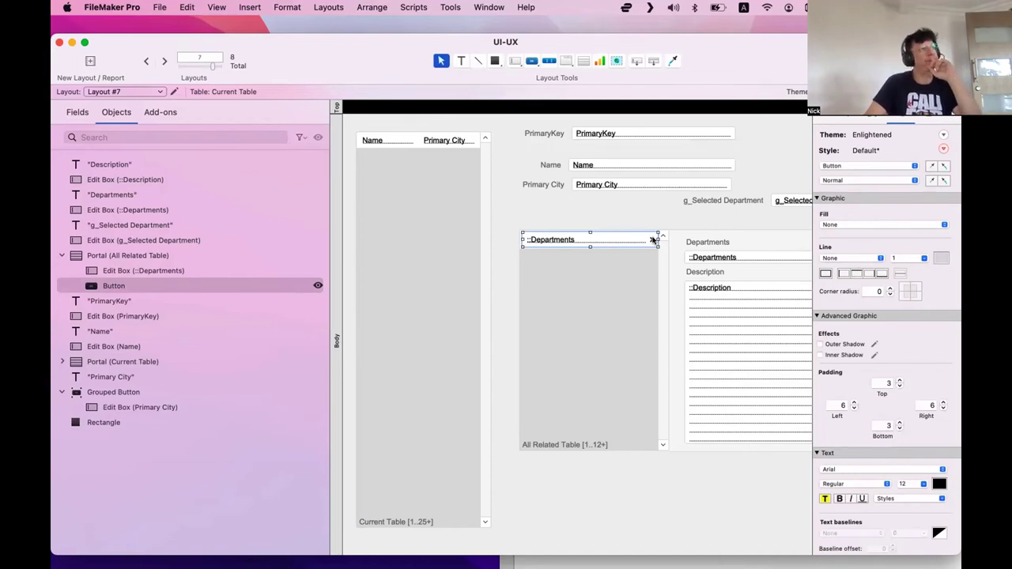
{"action": "left_click", "coordinate": [567, 241]}
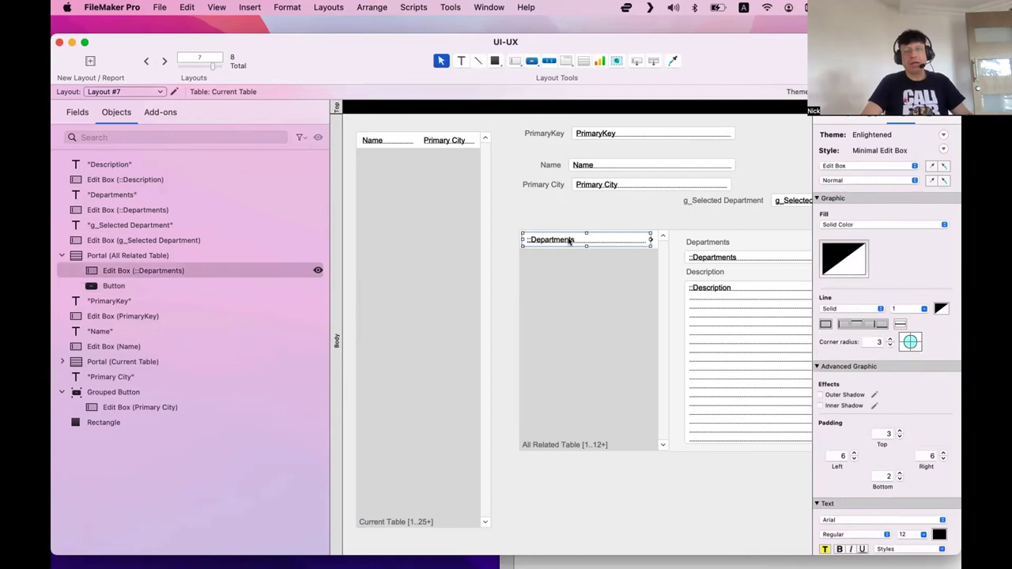
{"action": "left_click_drag", "start_coordinate": [583, 240], "coordinate": [598, 219]}
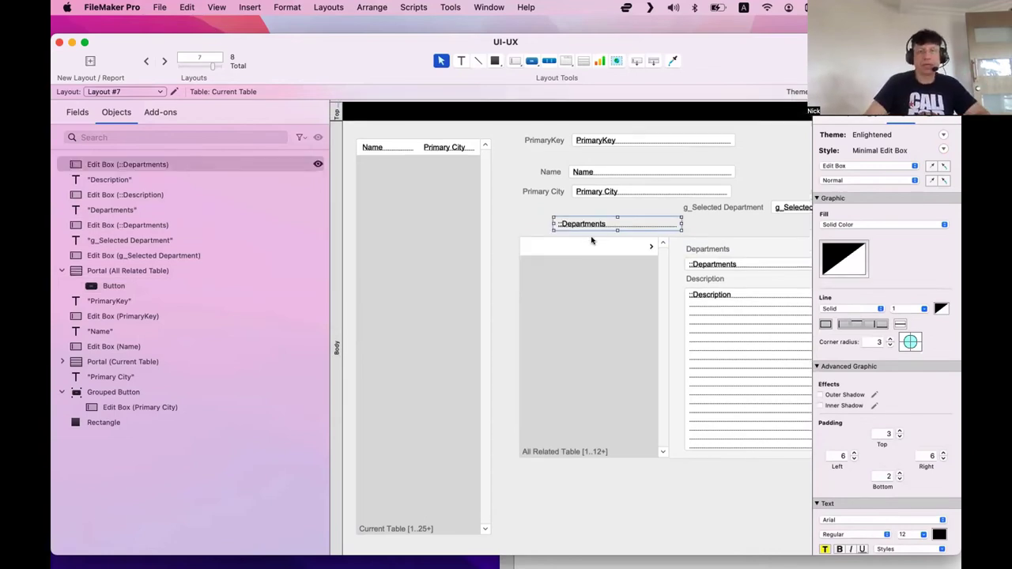
{"action": "left_click", "coordinate": [591, 244]}
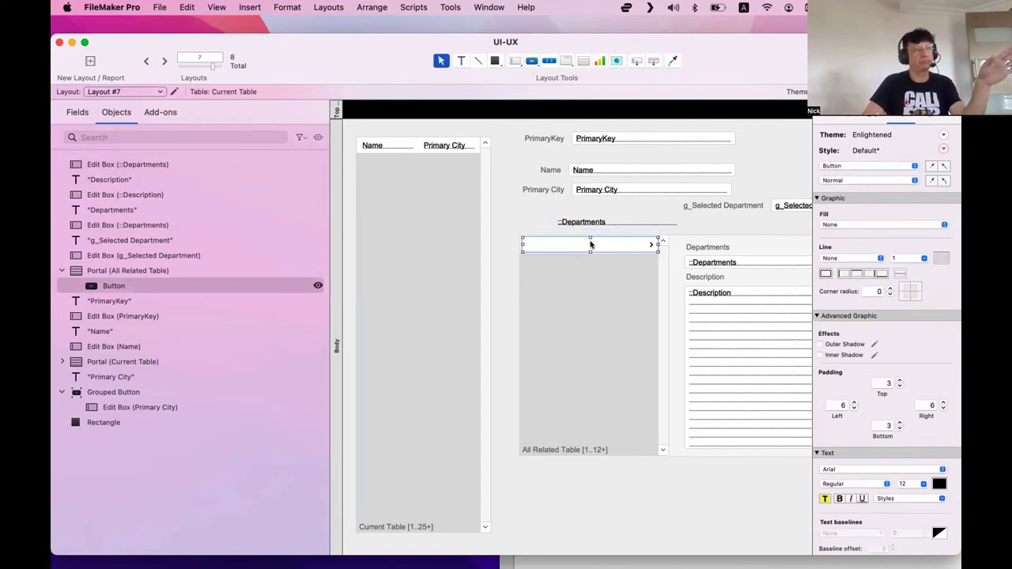
Step: Check which field is assigned to the Departments edit box above the portal and keep it as it is
{"action": "double_click", "coordinate": [593, 222]}
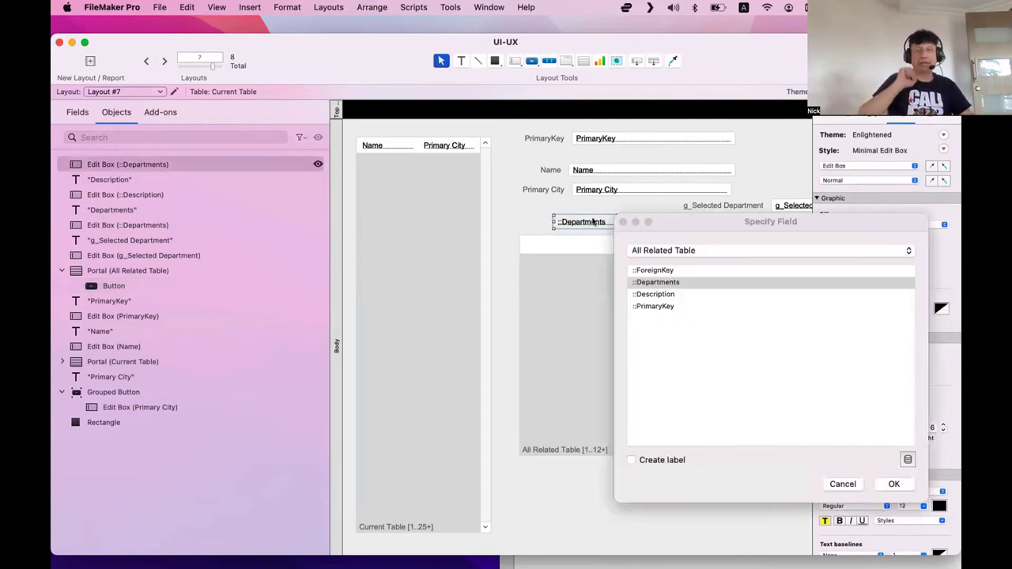
{"action": "left_click", "coordinate": [894, 484]}
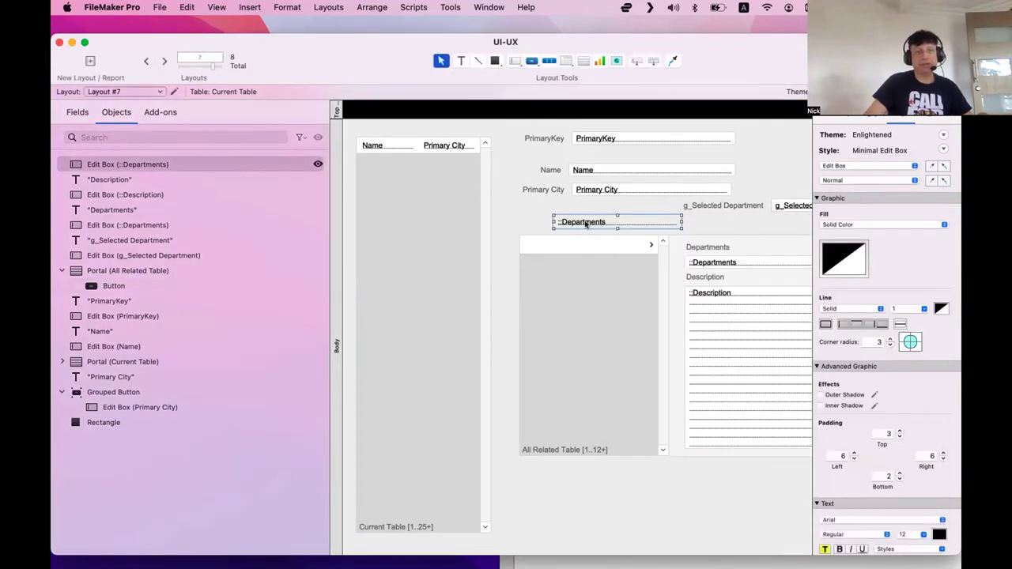
{"action": "double_click", "coordinate": [586, 224]}
{"action": "key", "text": "Return"}
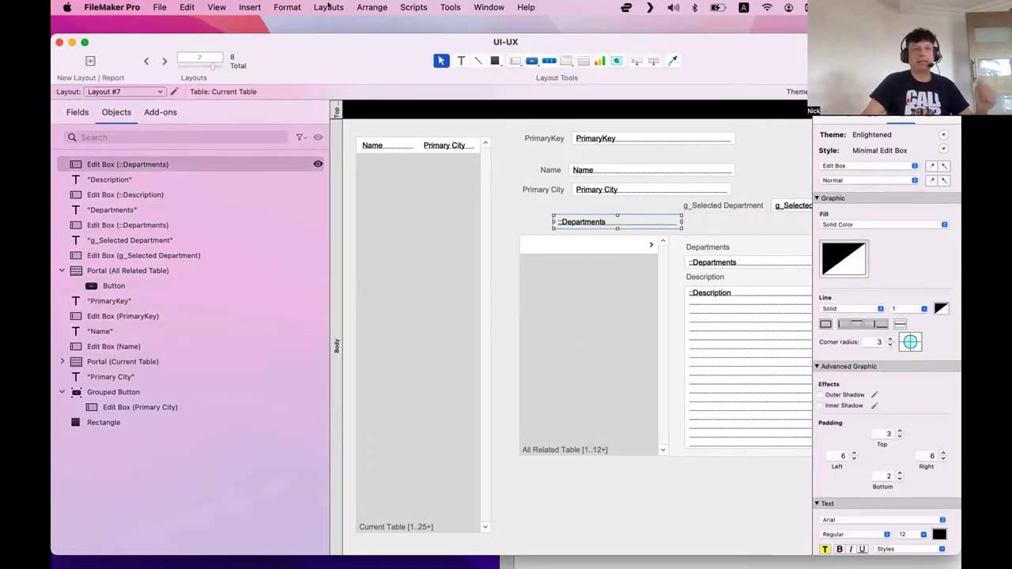
Step: Insert a merge field for All Related Table::Departments and place it below the All Related Table portal
{"action": "left_click", "coordinate": [249, 8]}
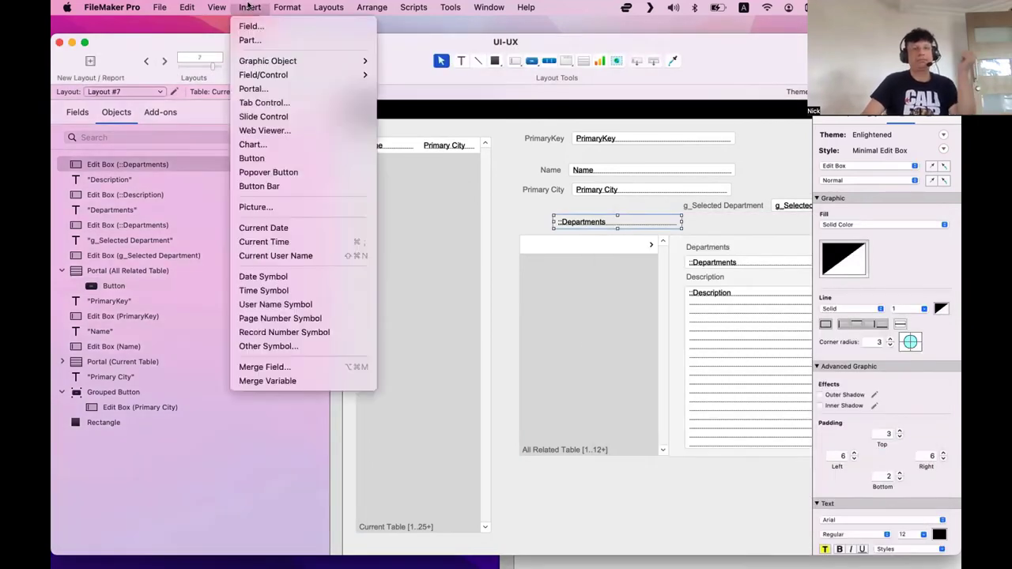
{"action": "left_click", "coordinate": [302, 365]}
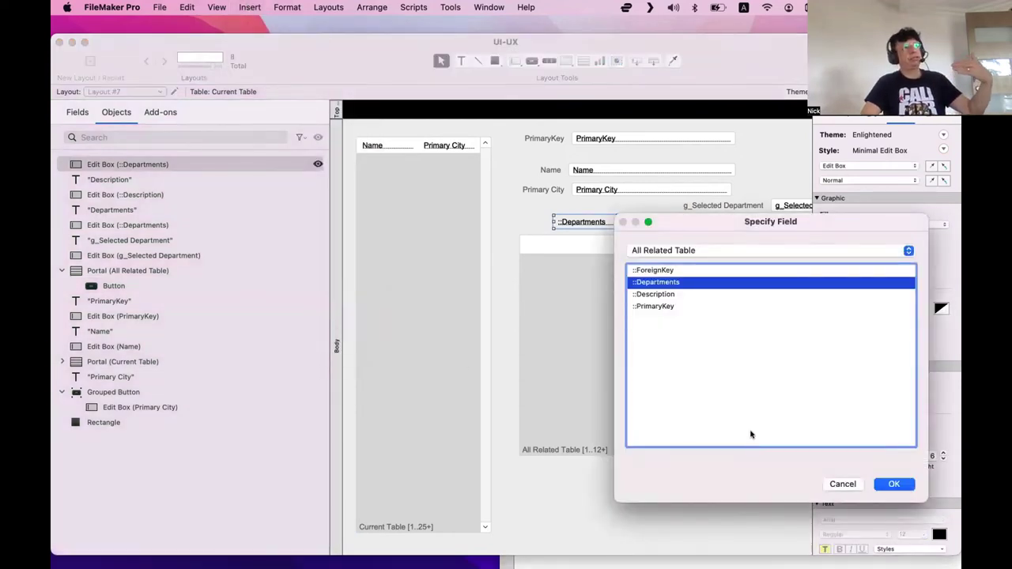
{"action": "left_click", "coordinate": [892, 484]}
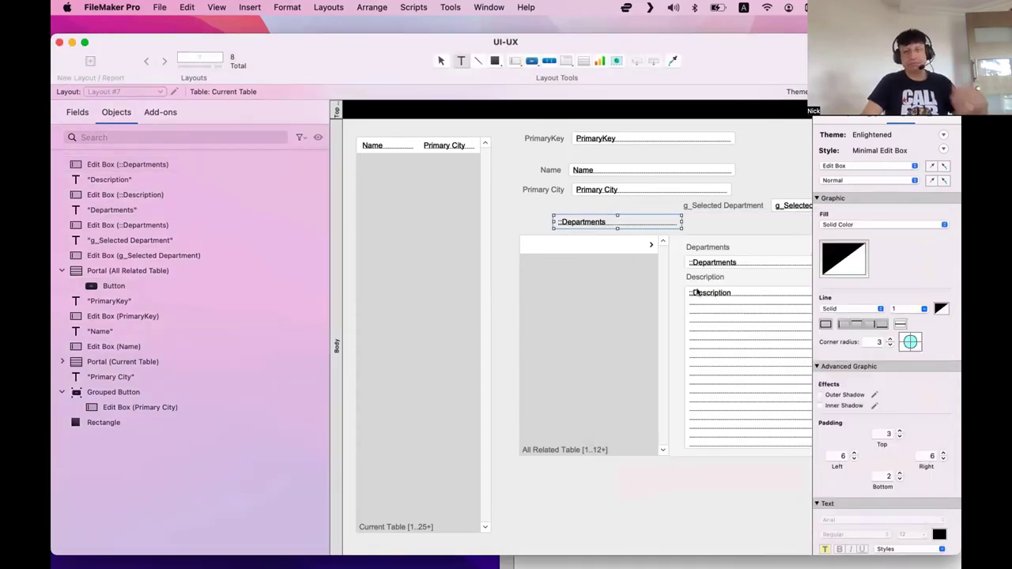
{"action": "left_click_drag", "start_coordinate": [675, 228], "coordinate": [634, 481]}
Step: Compare the Departments edit box and the merge field in Browse mode while selecting different portal rows
{"action": "left_click", "coordinate": [563, 220]}
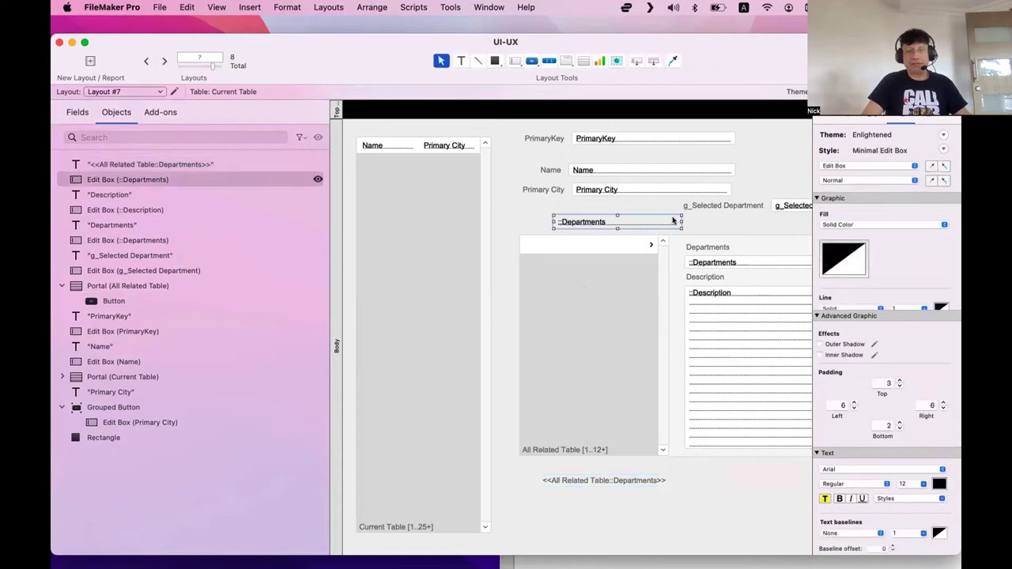
{"action": "left_click", "coordinate": [575, 479]}
{"action": "key", "text": "super+b"}
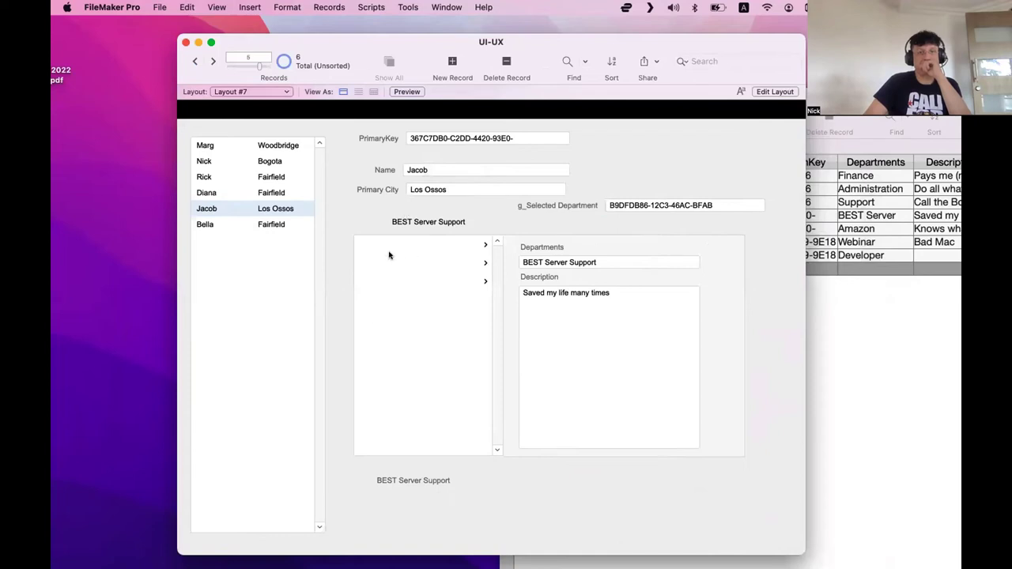
{"action": "left_click", "coordinate": [430, 264]}
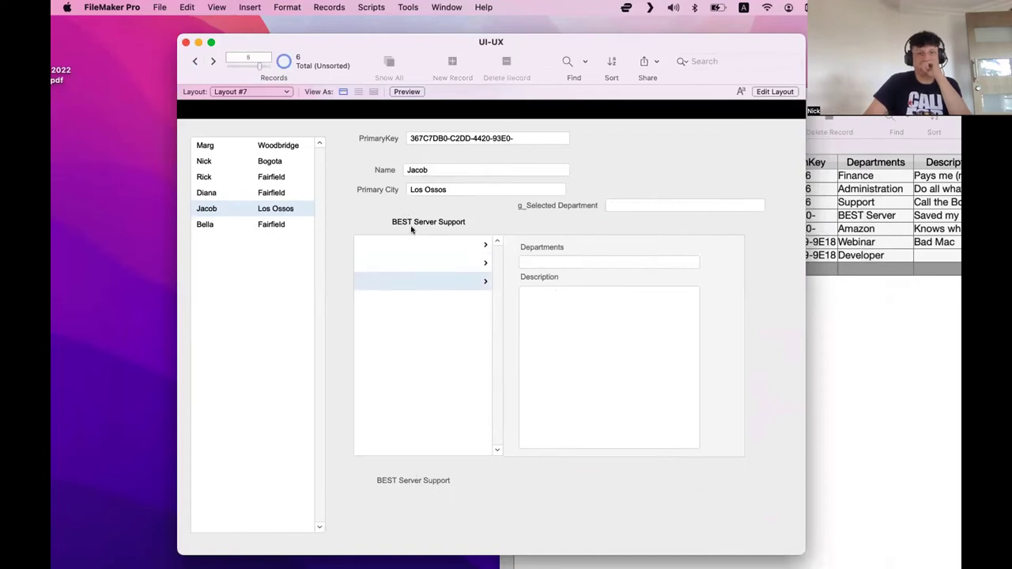
{"action": "left_click", "coordinate": [422, 245]}
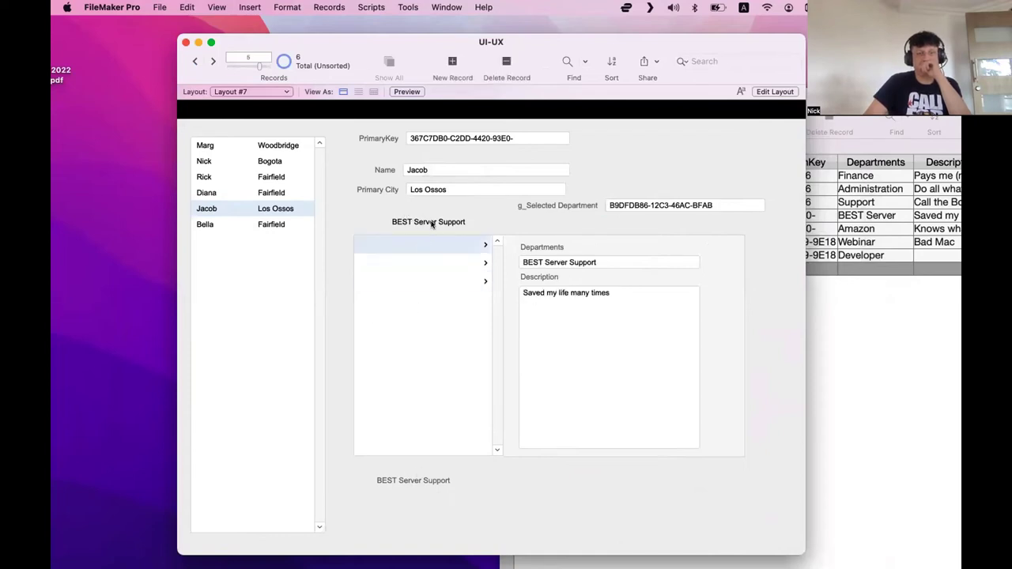
Step: In Layout mode, remove the Departments merge field from below the portal
{"action": "key", "text": "super+l"}
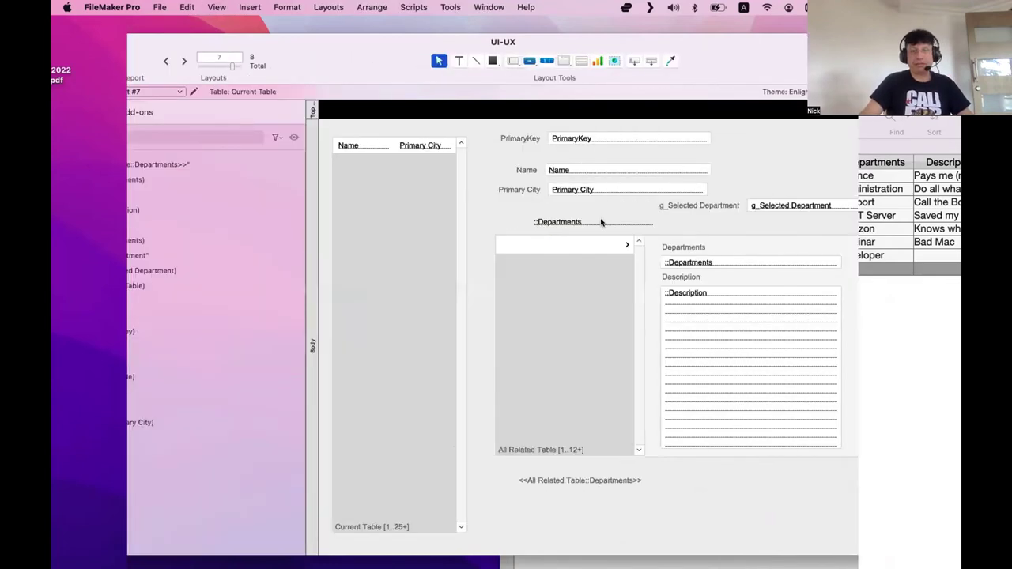
{"action": "left_click", "coordinate": [601, 222]}
{"action": "left_click", "coordinate": [607, 482]}
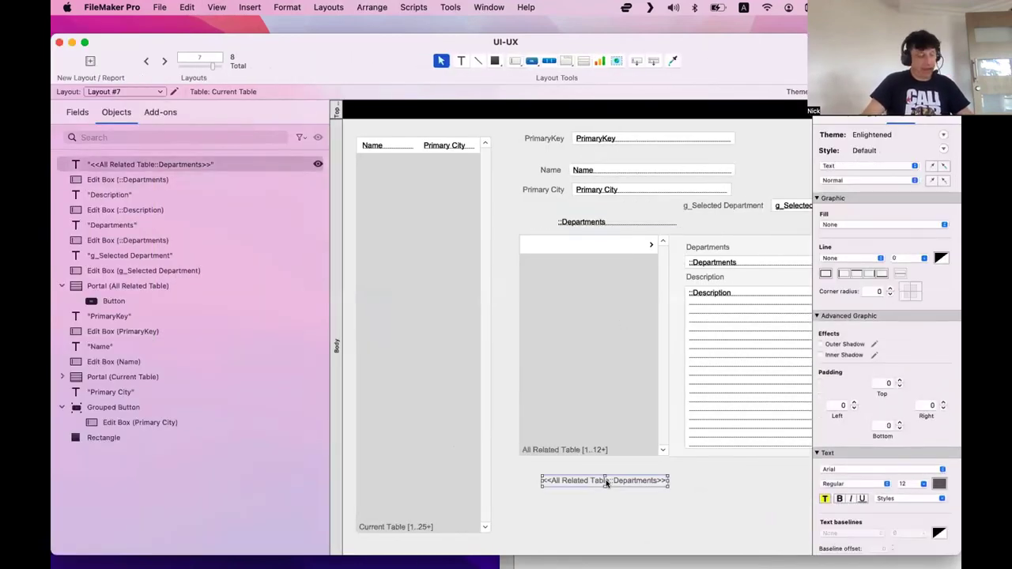
{"action": "key", "text": "BackSpace"}
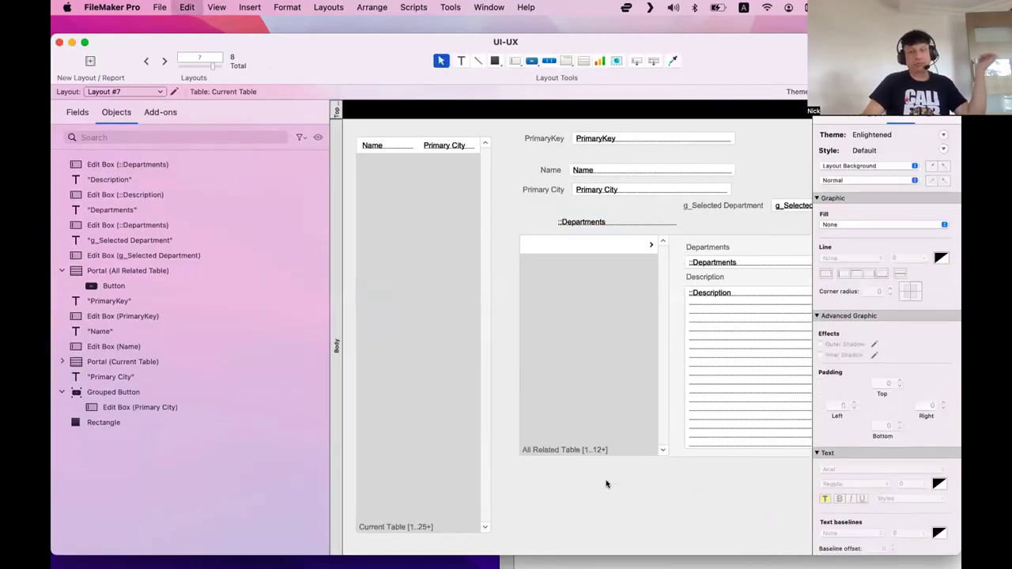
Step: Set the portal row button to show its icon right of the label, and enter <<All Related Table::Departments>> as the label
{"action": "double_click", "coordinate": [579, 242]}
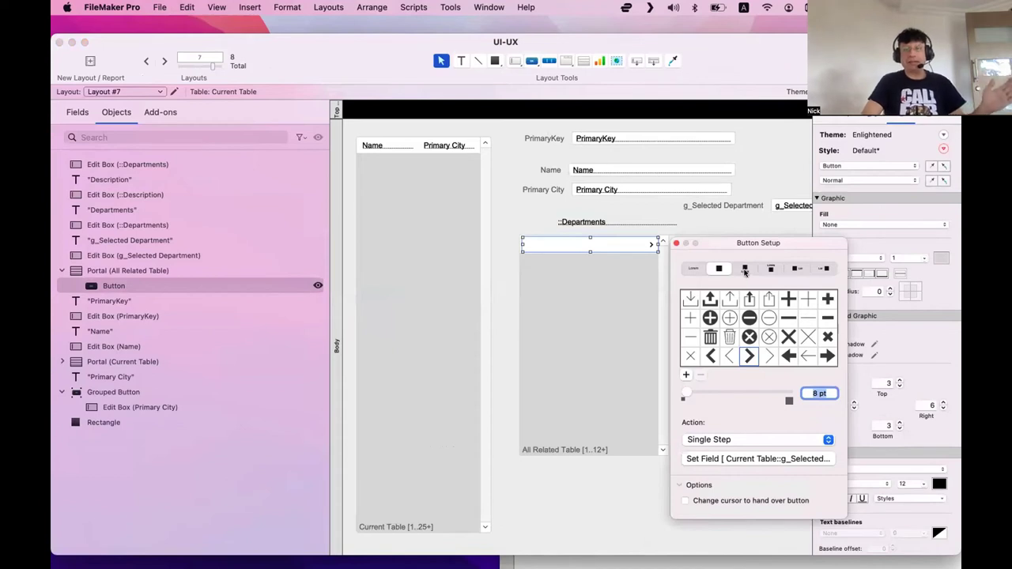
{"action": "left_click", "coordinate": [824, 269]}
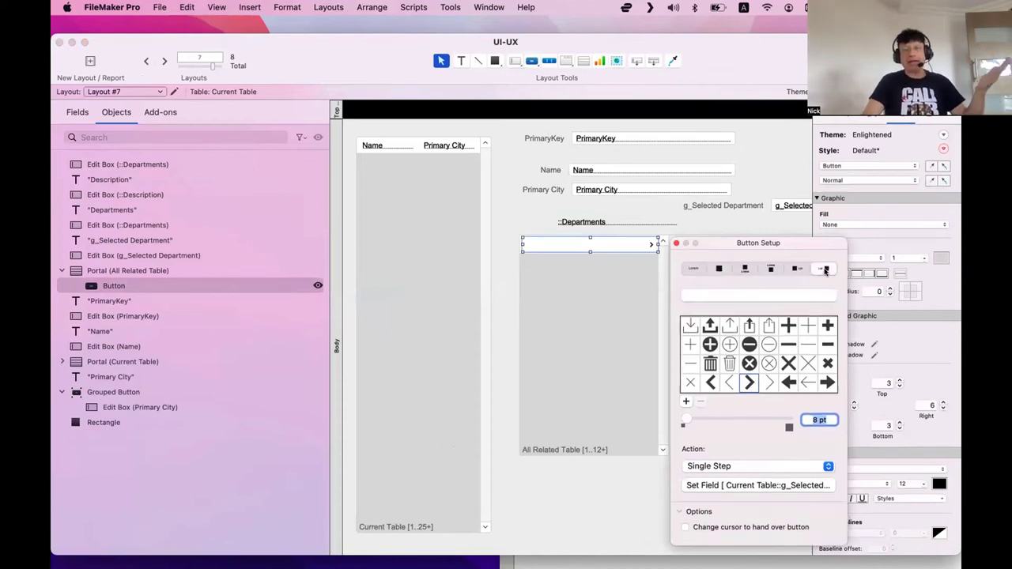
{"action": "left_click", "coordinate": [751, 293]}
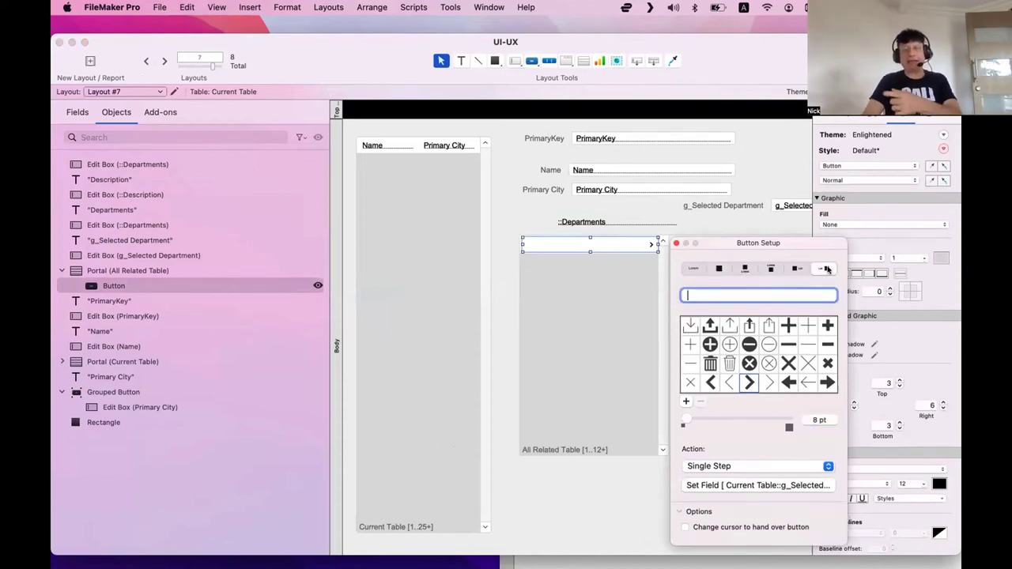
{"action": "left_click_drag", "start_coordinate": [744, 241], "coordinate": [566, 322]}
{"action": "type", "text": "<<All Related Table::Departments>>"}
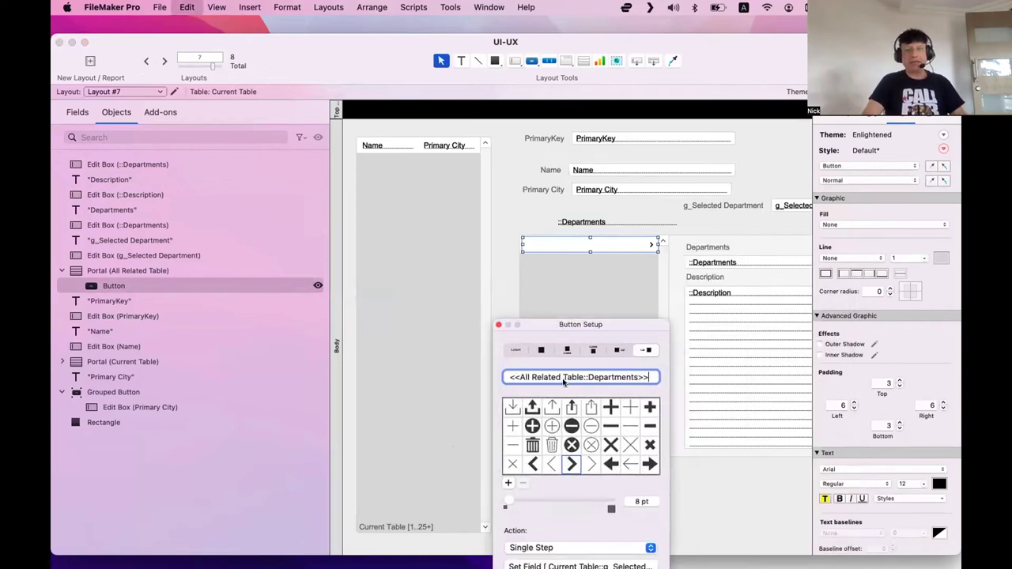
{"action": "left_click", "coordinate": [498, 324]}
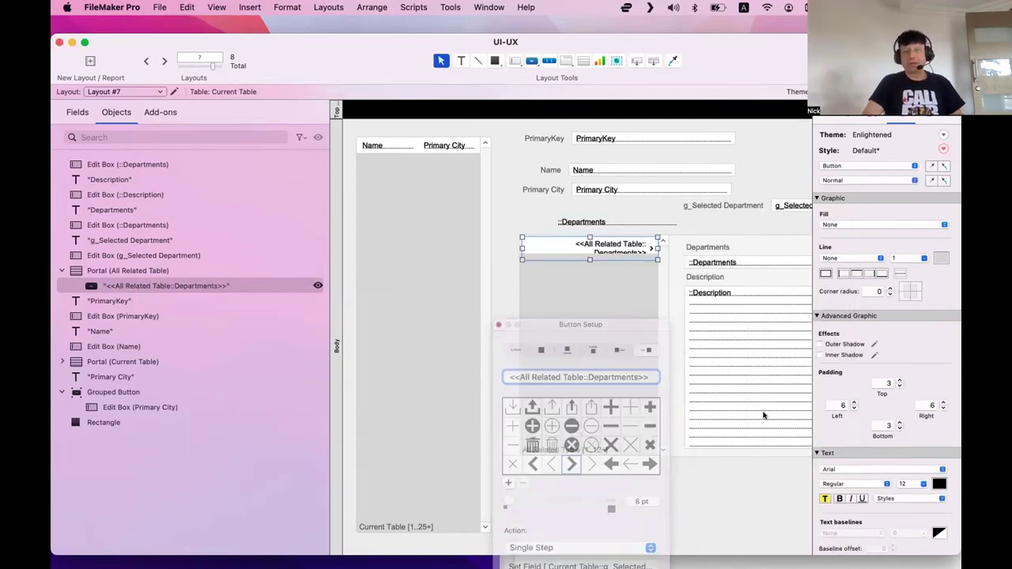
Step: Left-align the portal button's label and set the button's height to 26 pt
{"action": "scroll", "coordinate": [895, 182], "scroll_direction": "down", "scroll_amount": 5}
{"action": "left_click", "coordinate": [830, 501]}
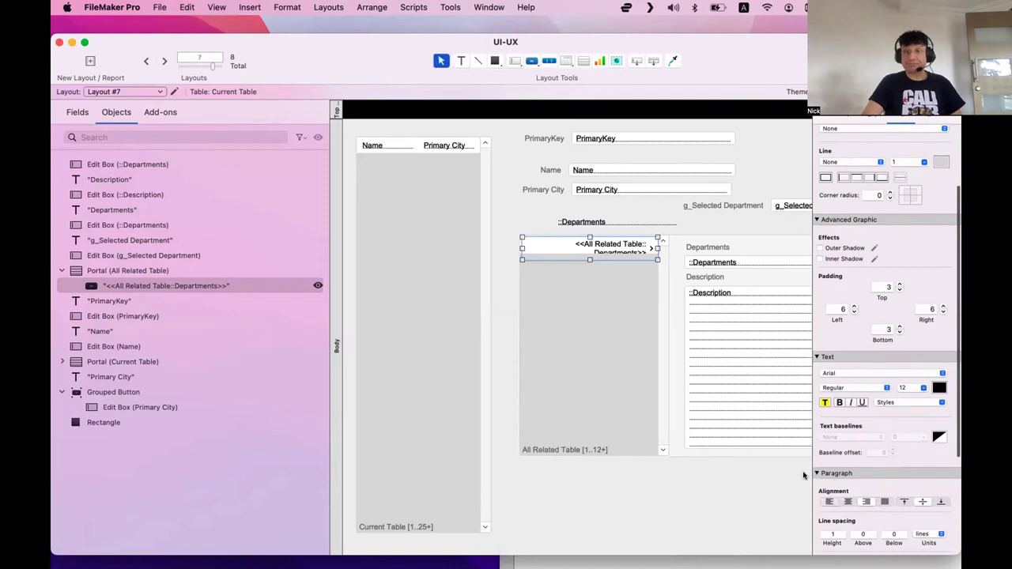
{"action": "left_click_drag", "start_coordinate": [587, 254], "coordinate": [589, 259]}
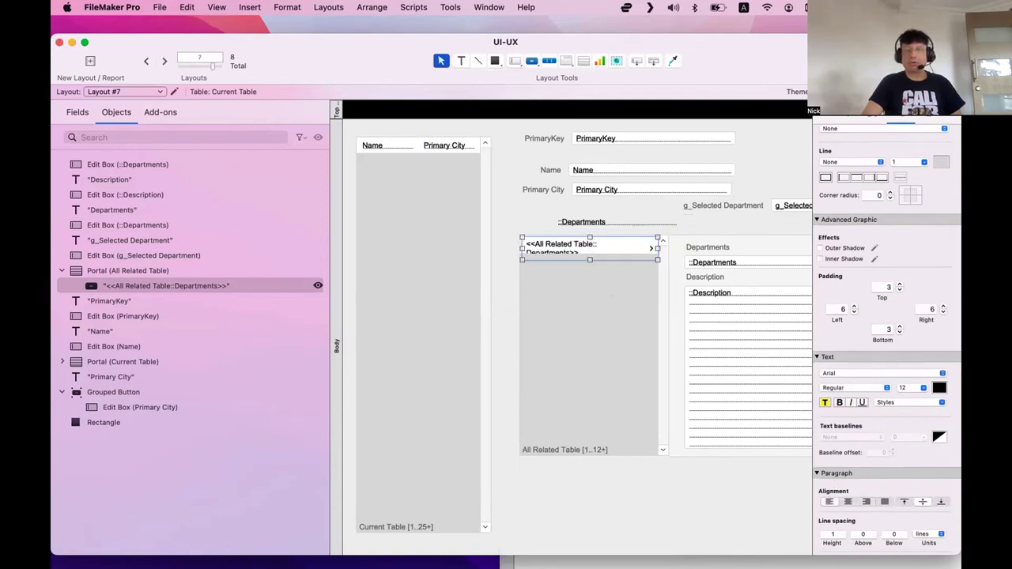
{"action": "left_click", "coordinate": [840, 119]}
{"action": "left_click", "coordinate": [920, 153]}
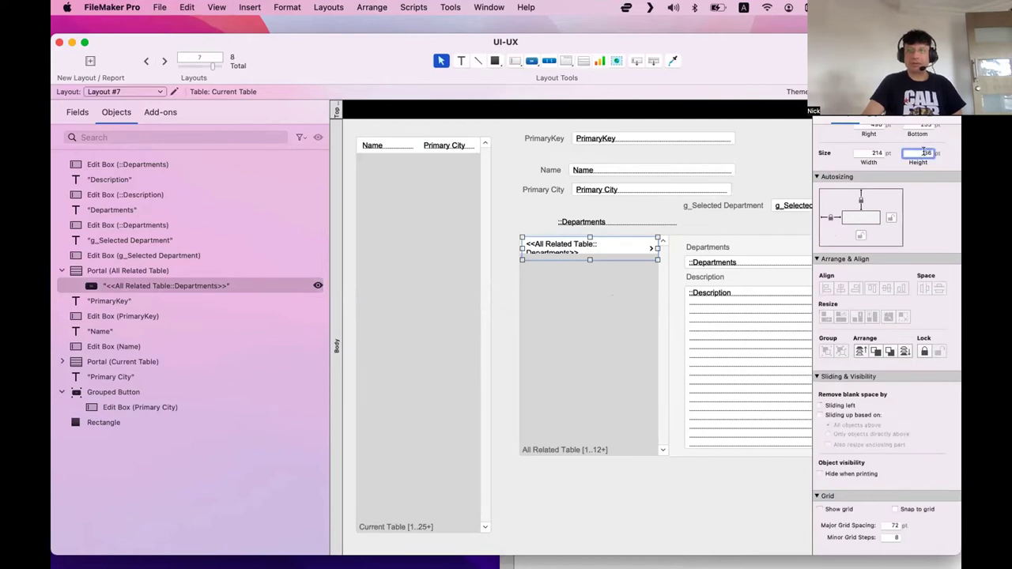
{"action": "key", "text": "Return"}
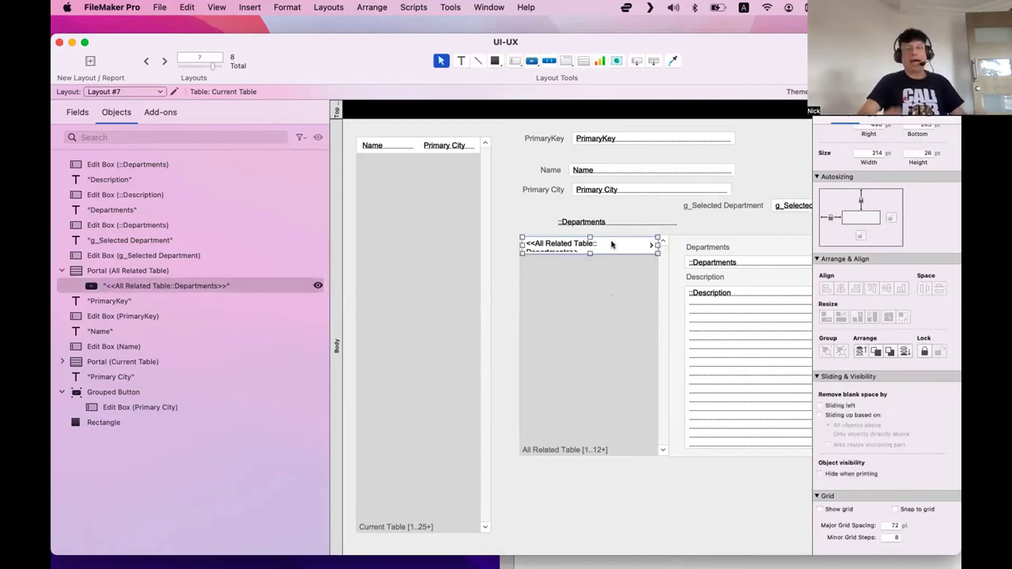
Step: Test the labelled portal button in Browse mode by selecting the Amazon Support and BEST Server Support rows
{"action": "key", "text": "super+b"}
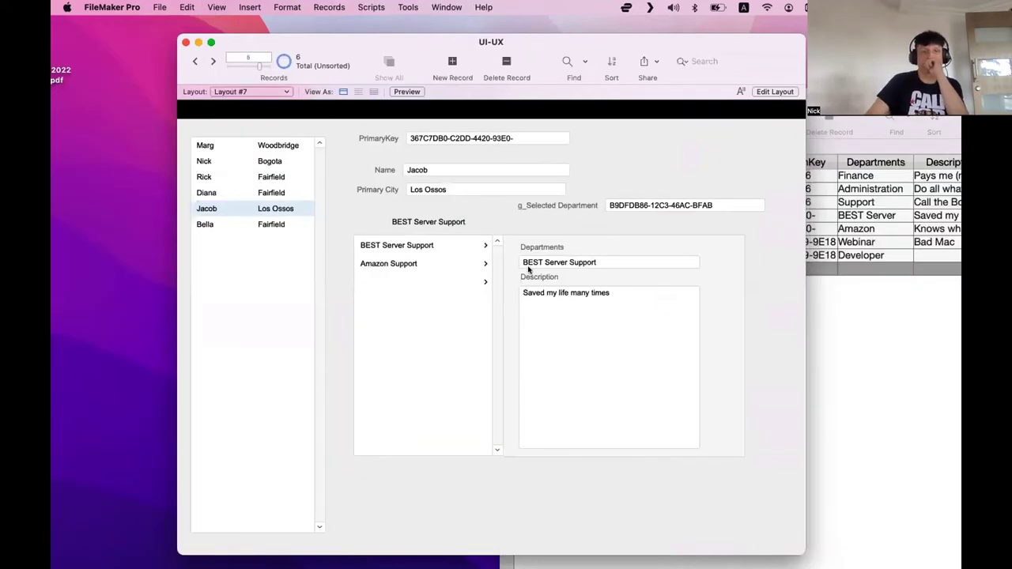
{"action": "left_click", "coordinate": [409, 267]}
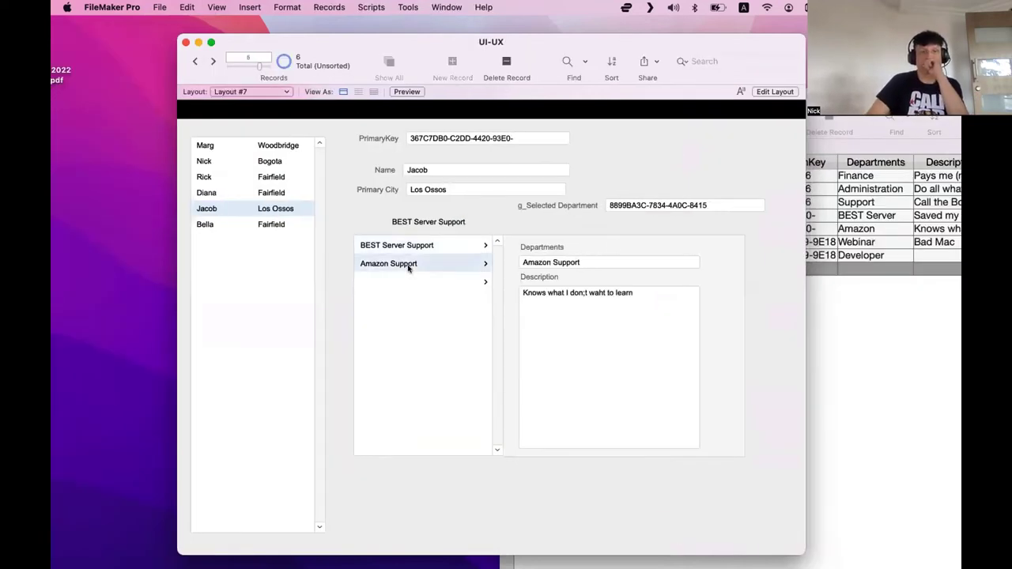
{"action": "left_click", "coordinate": [410, 245]}
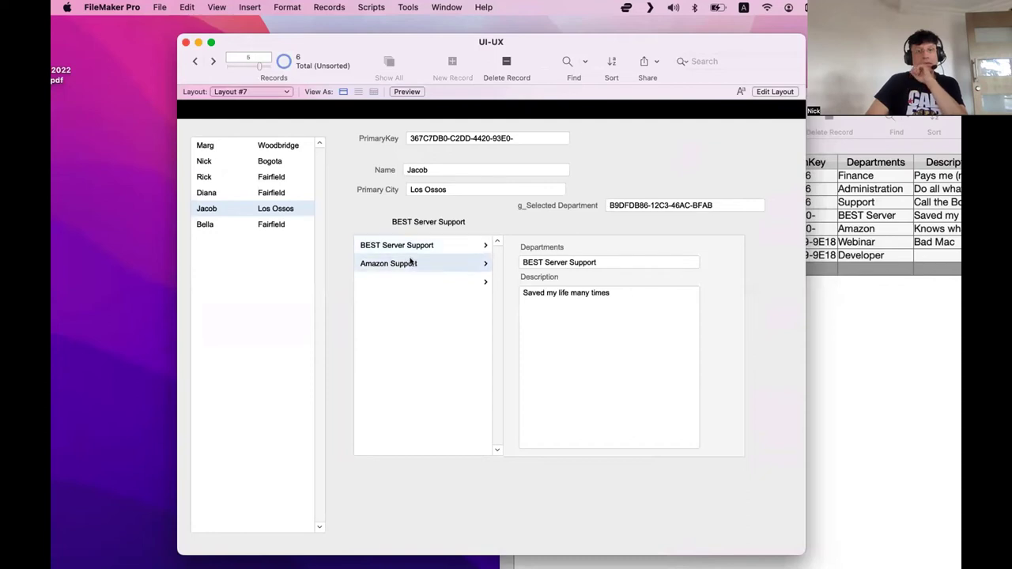
{"action": "left_click", "coordinate": [411, 263]}
Step: In Layout mode, examine which object parts can be styled on the portal row's Departments button
{"action": "key", "text": "super+l"}
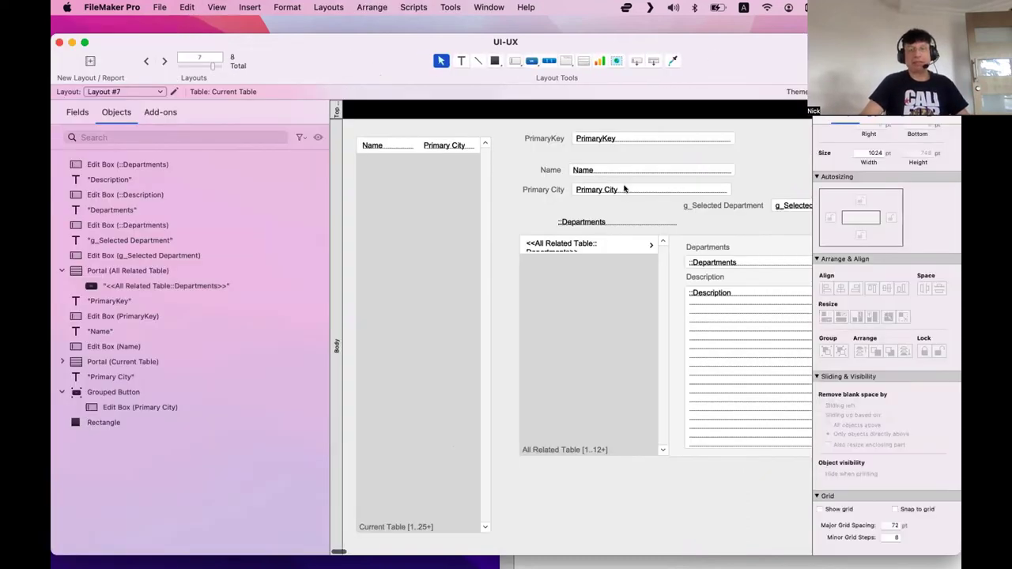
{"action": "left_click", "coordinate": [624, 189]}
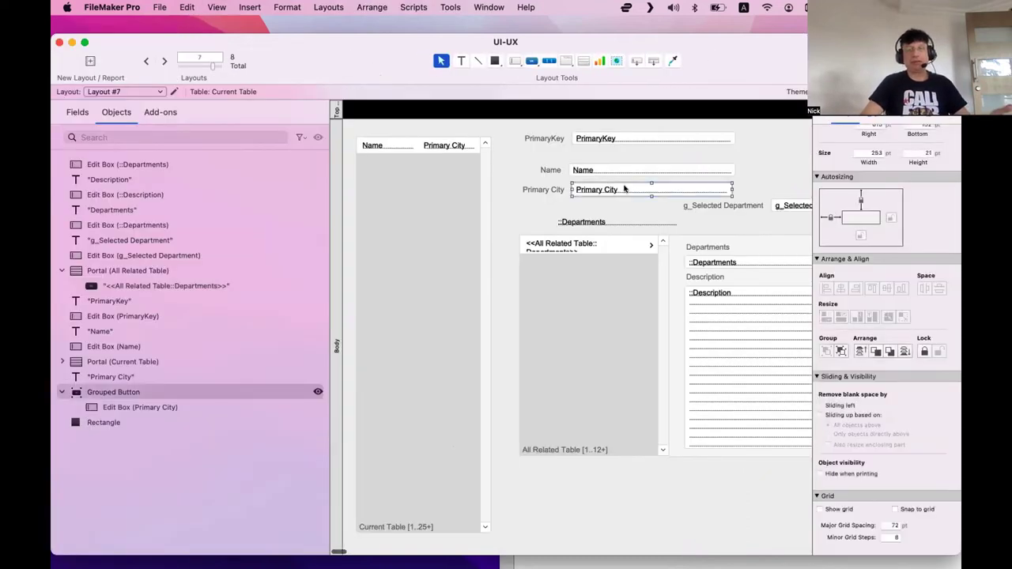
{"action": "left_click", "coordinate": [620, 247]}
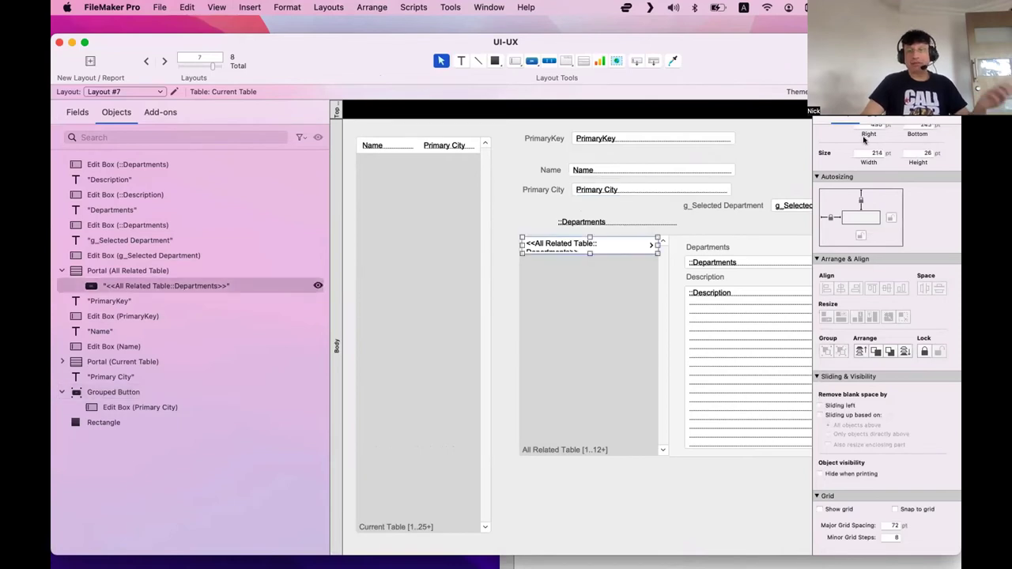
{"action": "left_click", "coordinate": [902, 119]}
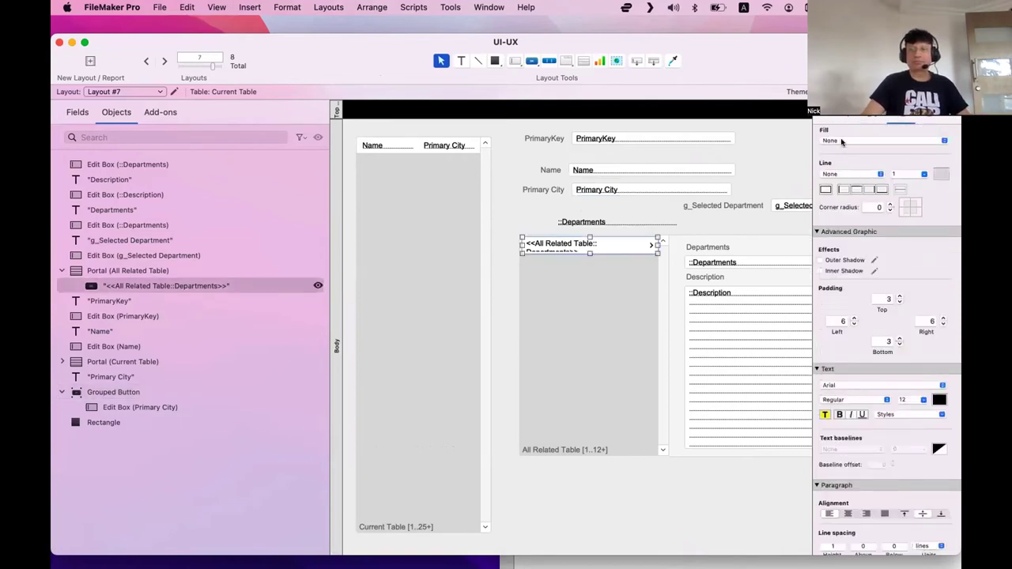
{"action": "scroll", "coordinate": [842, 141], "scroll_direction": "up", "scroll_amount": 3}
{"action": "left_click", "coordinate": [851, 167]}
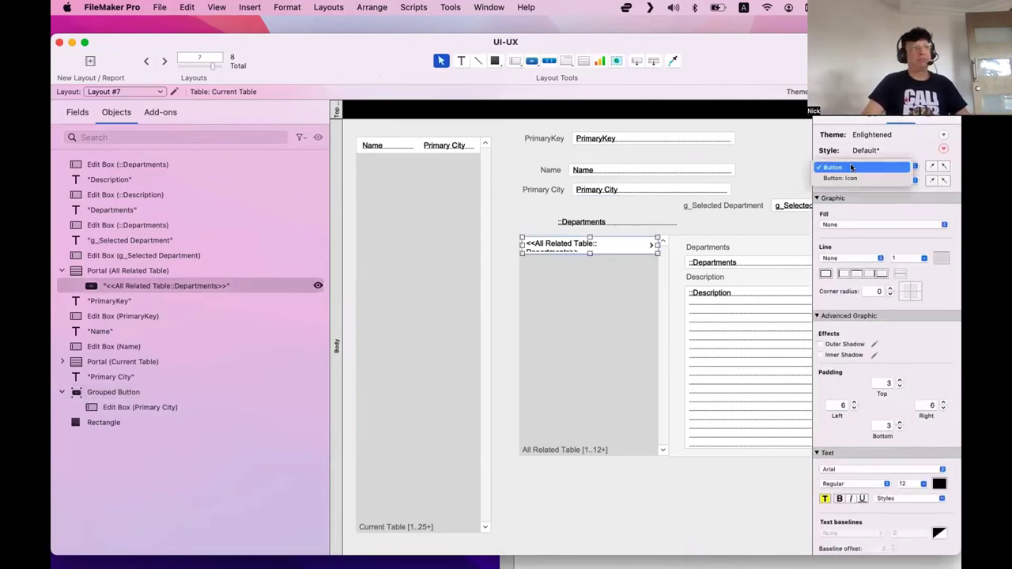
{"action": "left_click", "coordinate": [852, 167]}
Step: Review the Button Setup options of the Primary City grouped button
{"action": "right_click", "coordinate": [606, 189]}
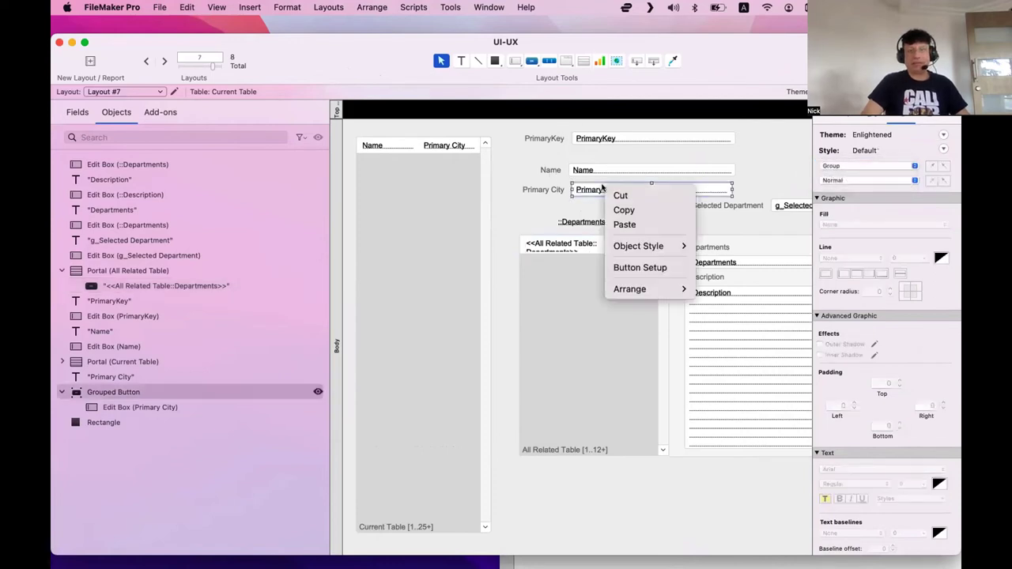
{"action": "left_click", "coordinate": [663, 267]}
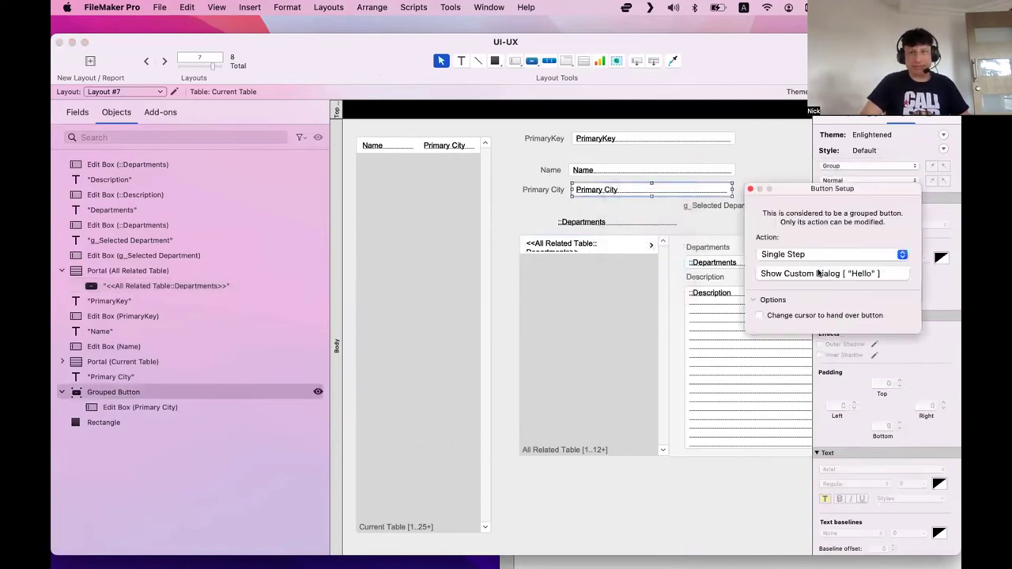
{"action": "left_click", "coordinate": [751, 189]}
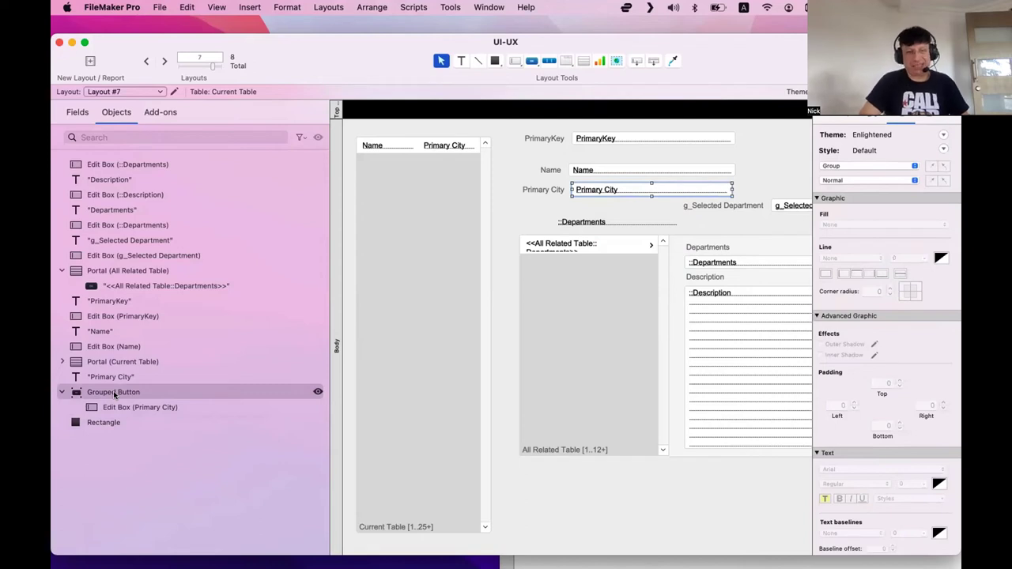
Step: Check which object parts and display states can be styled on the Primary City grouped button
{"action": "double_click", "coordinate": [623, 189]}
{"action": "left_click", "coordinate": [858, 165]}
{"action": "left_click", "coordinate": [854, 167]}
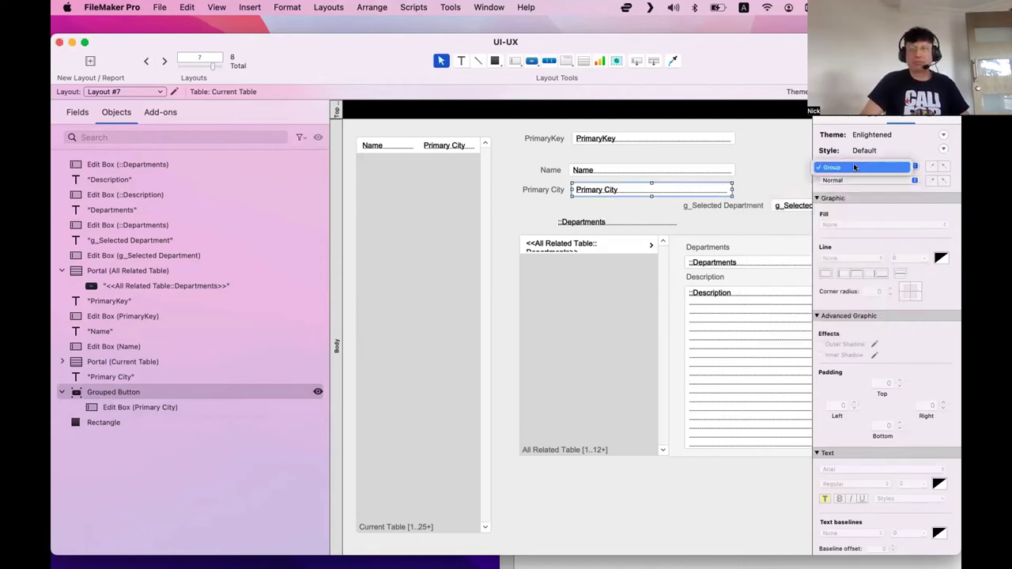
{"action": "left_click", "coordinate": [853, 182]}
{"action": "left_click", "coordinate": [855, 182]}
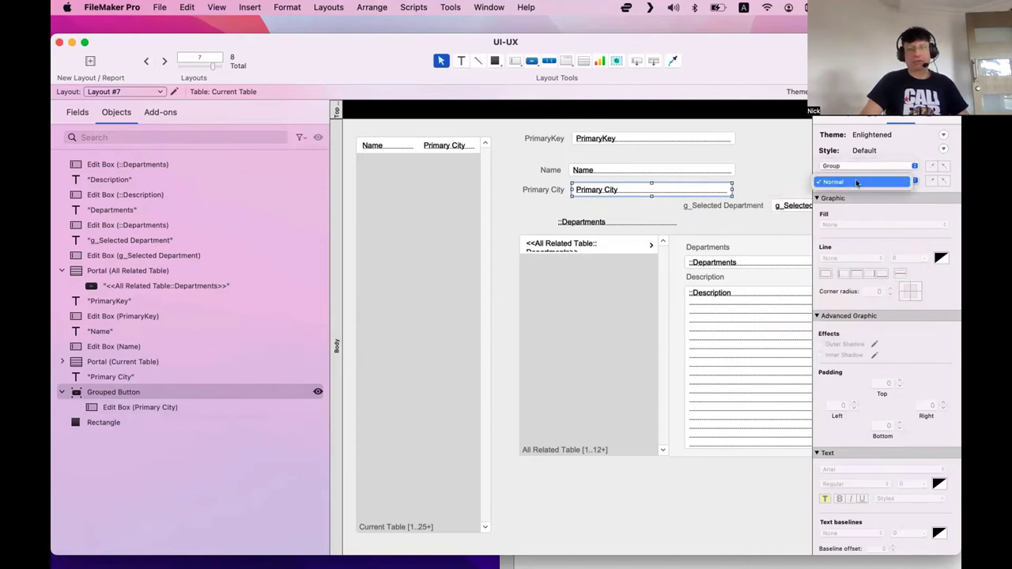
{"action": "left_click", "coordinate": [856, 184]}
Step: Give the portal row button's Hover state a solid light grey fill
{"action": "left_click", "coordinate": [587, 244]}
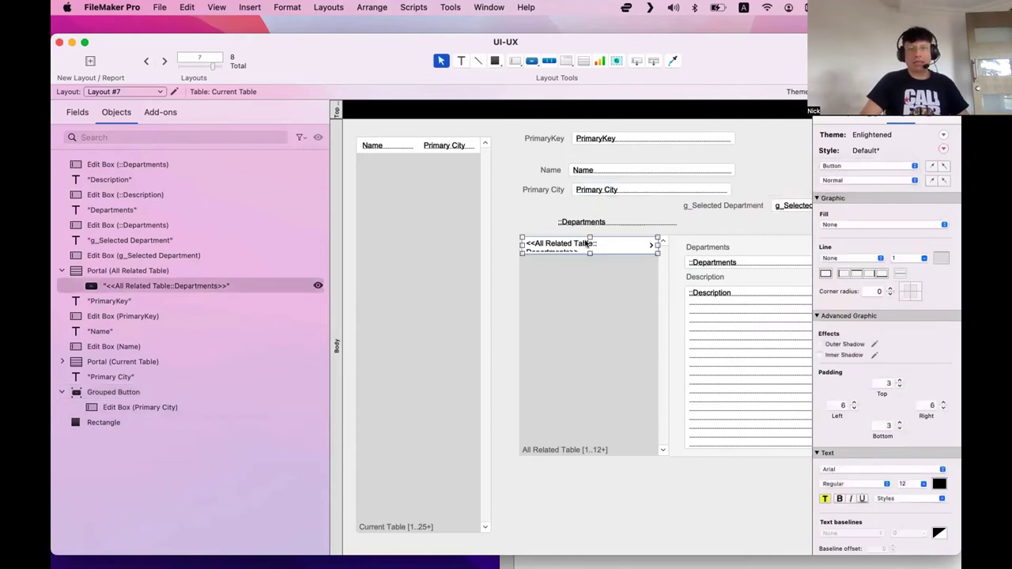
{"action": "left_click", "coordinate": [887, 183]}
{"action": "left_click", "coordinate": [866, 193]}
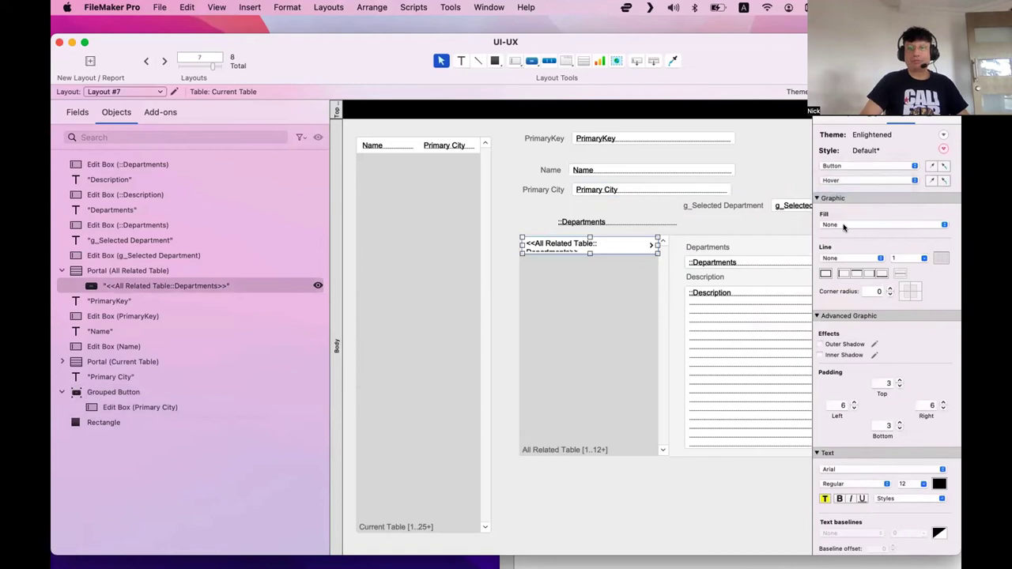
{"action": "left_click", "coordinate": [844, 227]}
{"action": "left_click", "coordinate": [845, 227]}
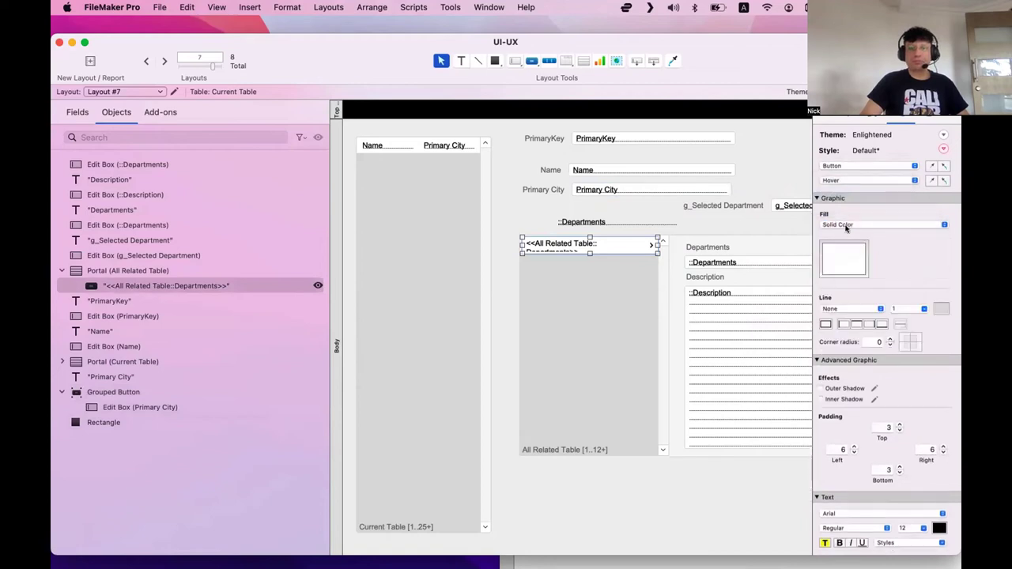
{"action": "left_click", "coordinate": [846, 228]}
{"action": "left_click", "coordinate": [845, 227]}
{"action": "left_click", "coordinate": [839, 181]}
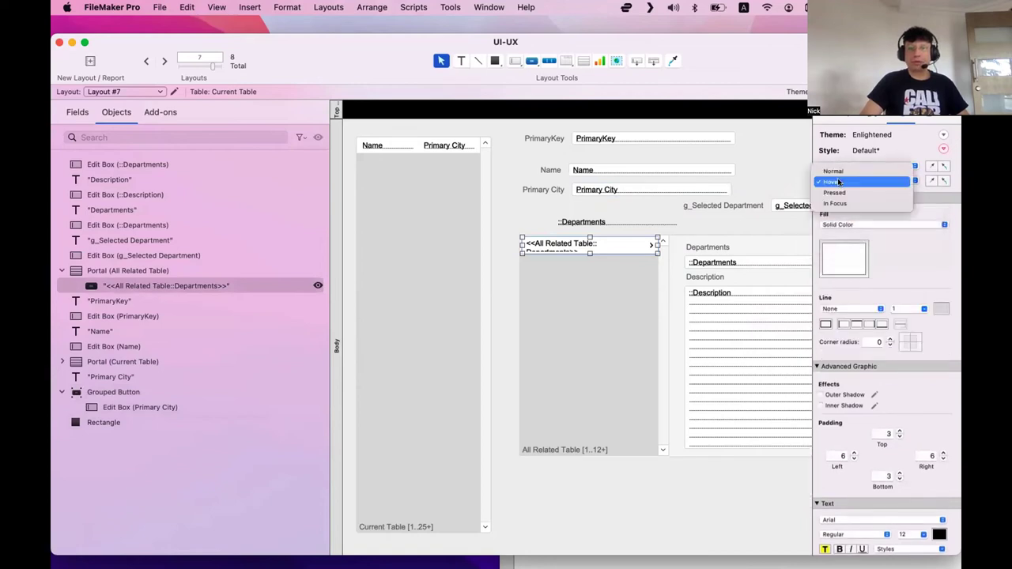
{"action": "left_click", "coordinate": [839, 182]}
{"action": "left_click", "coordinate": [843, 255]}
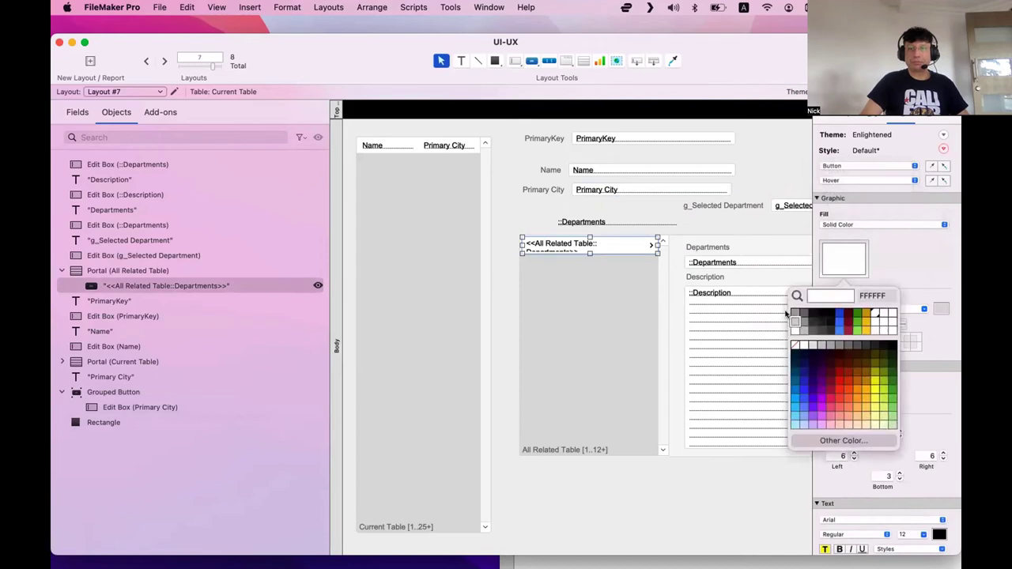
{"action": "left_click", "coordinate": [794, 321]}
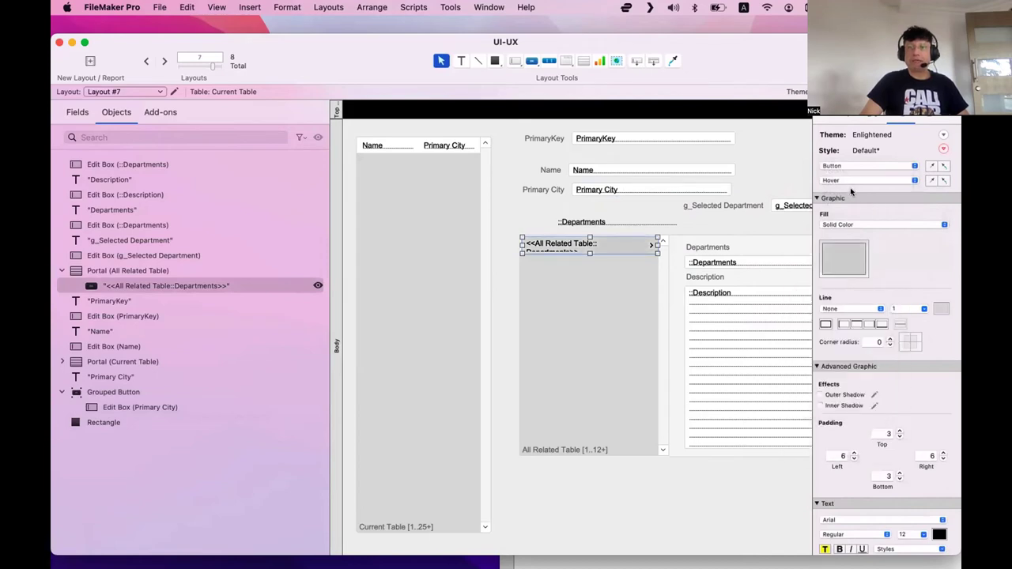
Step: Give the portal row button's Pressed state a solid blue fill
{"action": "left_click", "coordinate": [851, 181]}
{"action": "left_click", "coordinate": [850, 191]}
{"action": "left_click", "coordinate": [845, 259]}
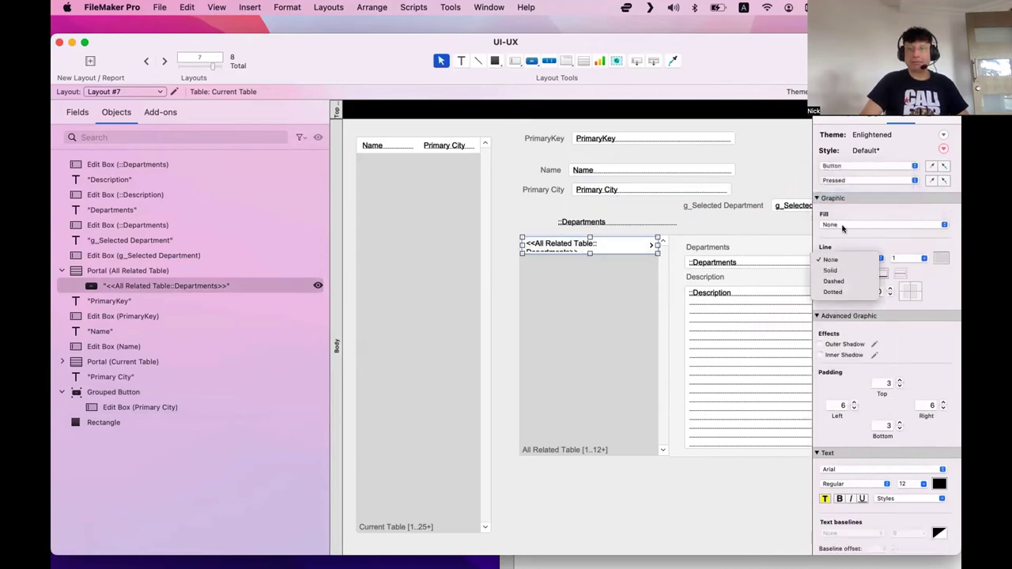
{"action": "left_click", "coordinate": [842, 227]}
{"action": "left_click", "coordinate": [842, 225]}
{"action": "left_click", "coordinate": [847, 236]}
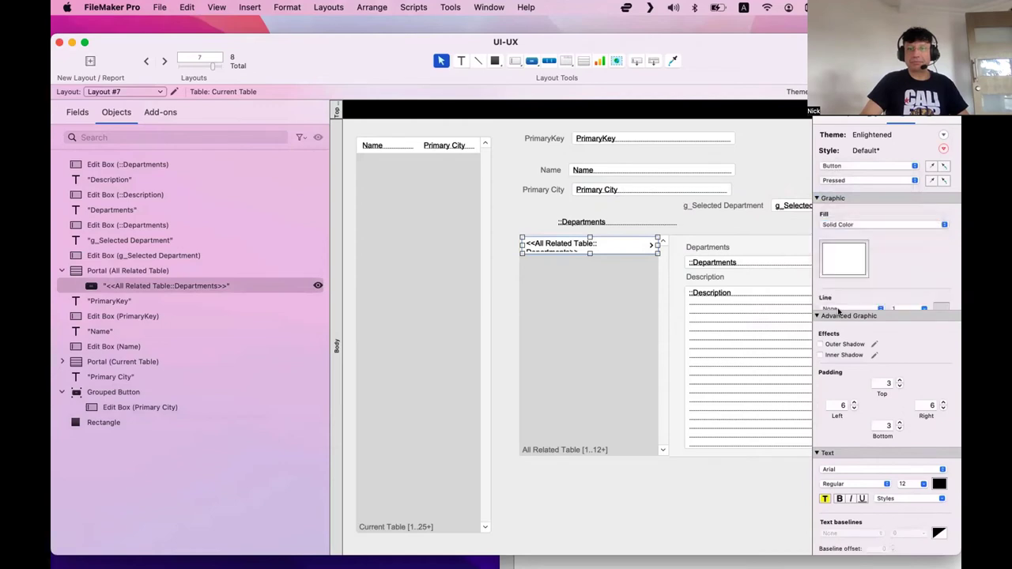
{"action": "left_click", "coordinate": [835, 271]}
{"action": "left_click", "coordinate": [831, 323]}
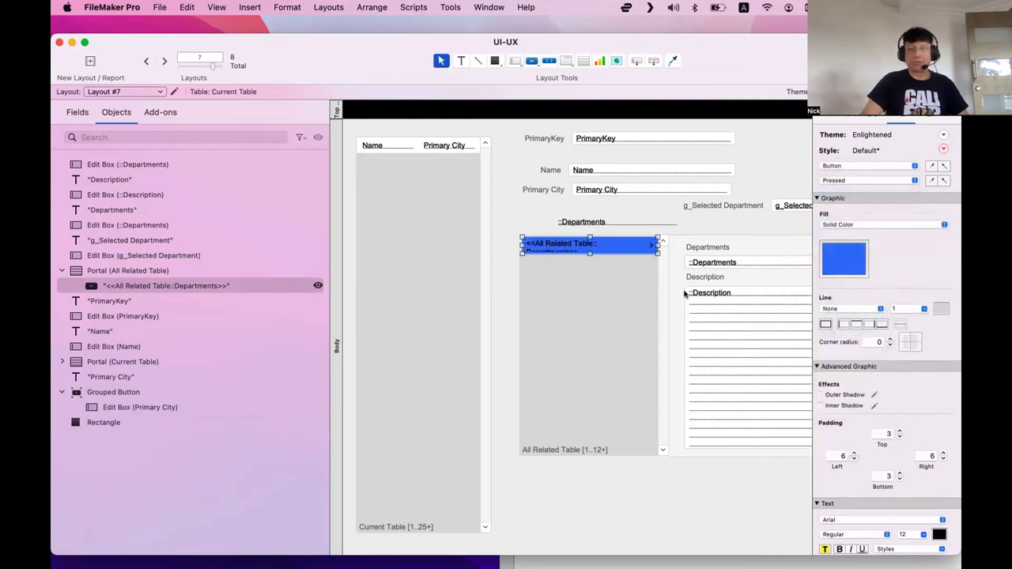
Step: Test the portal button's hover and pressed fills in Browse mode on the BEST Server Support row
{"action": "left_click", "coordinate": [643, 228]}
{"action": "left_click", "coordinate": [706, 230]}
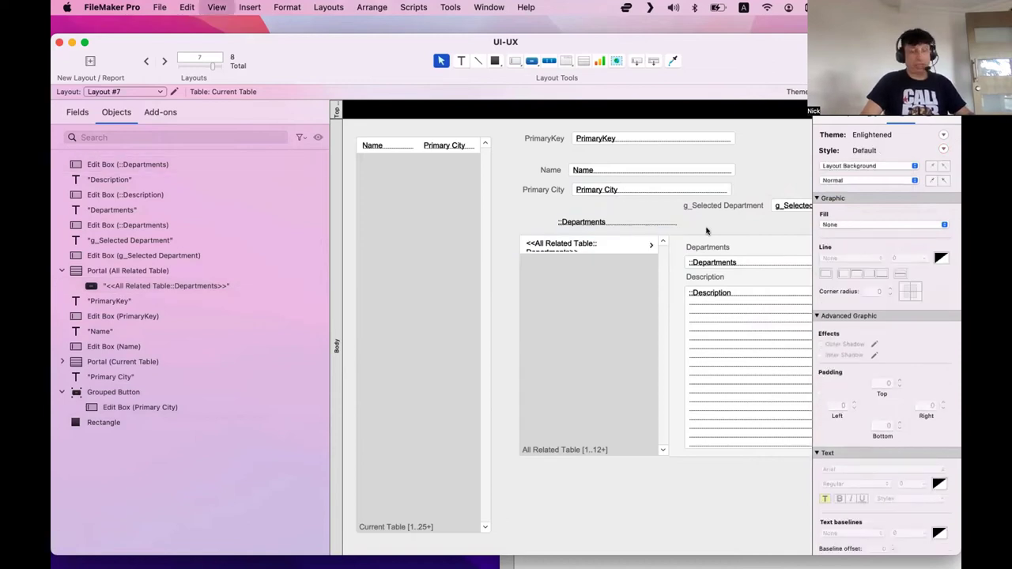
{"action": "key", "text": "super+b"}
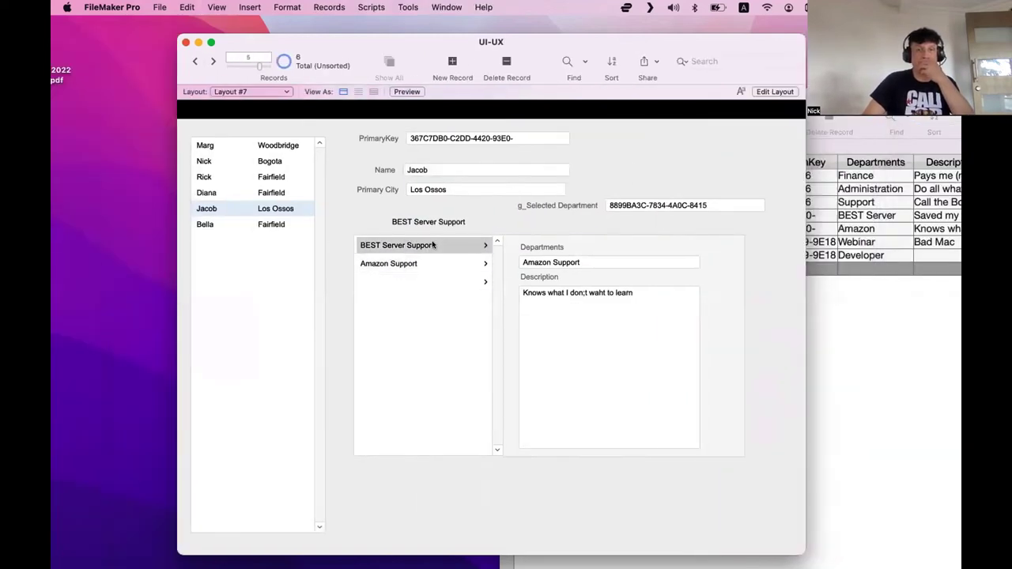
{"action": "left_click", "coordinate": [433, 245]}
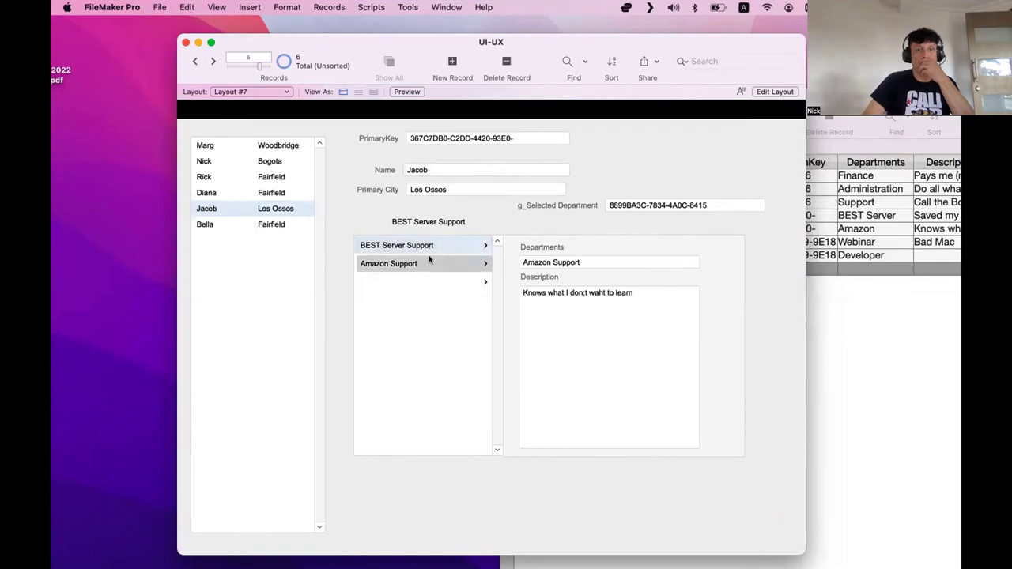
Step: Back in Layout mode, inspect the field assignment of the edit box inside the Primary City grouped button without changing it
{"action": "key", "text": "super+l"}
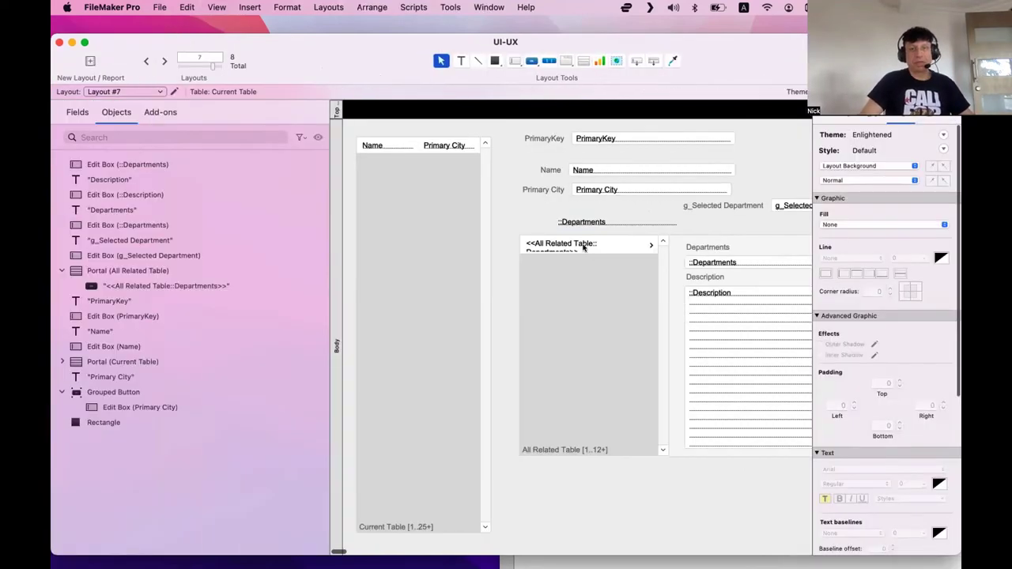
{"action": "left_click", "coordinate": [586, 247]}
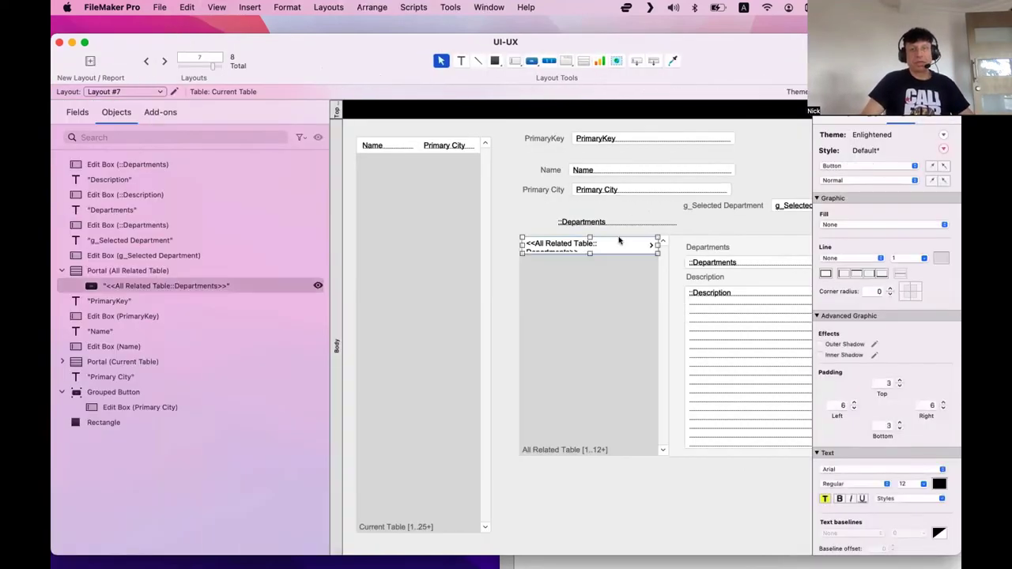
{"action": "left_click", "coordinate": [633, 192]}
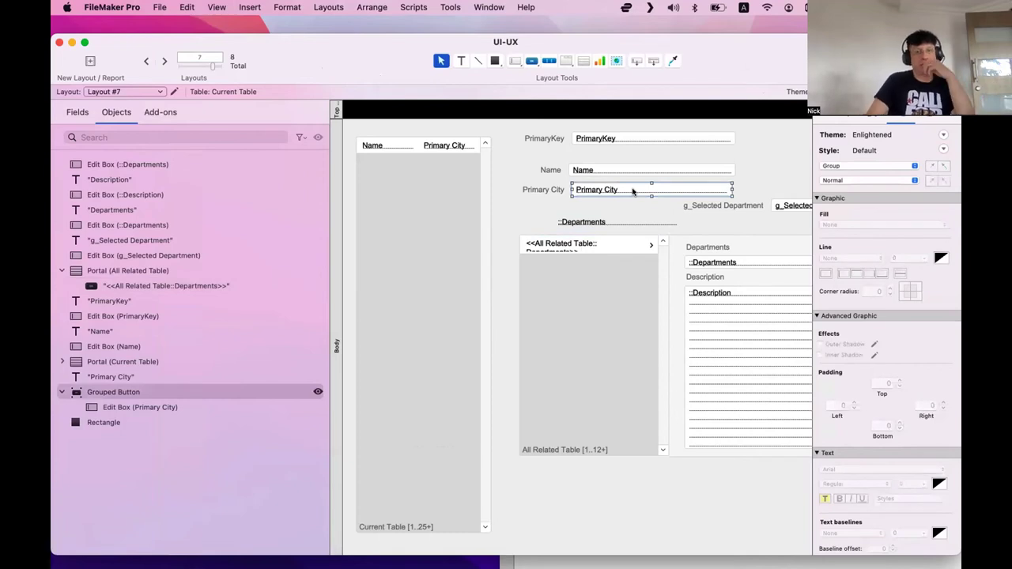
{"action": "double_click", "coordinate": [633, 192]}
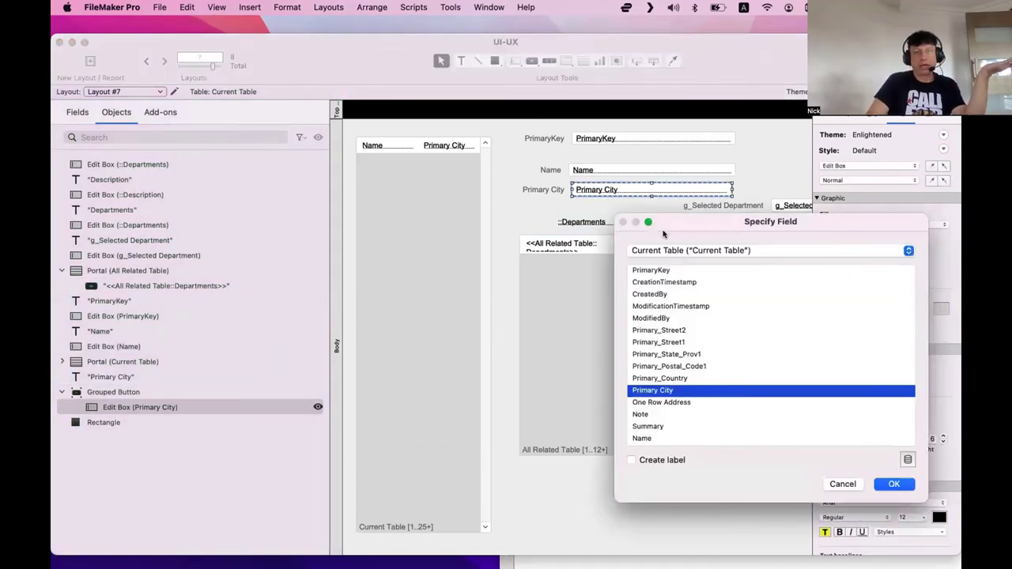
{"action": "left_click", "coordinate": [842, 484]}
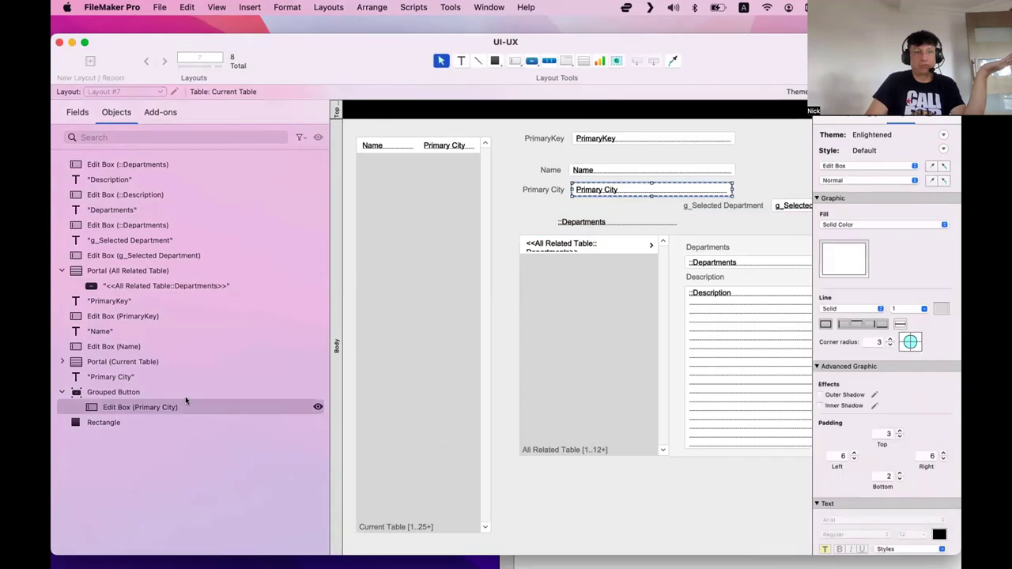
{"action": "left_click", "coordinate": [194, 392]}
Step: Compare the Button Setup options of the Primary City grouped button with those of the portal row's Departments button
{"action": "left_click", "coordinate": [610, 190]}
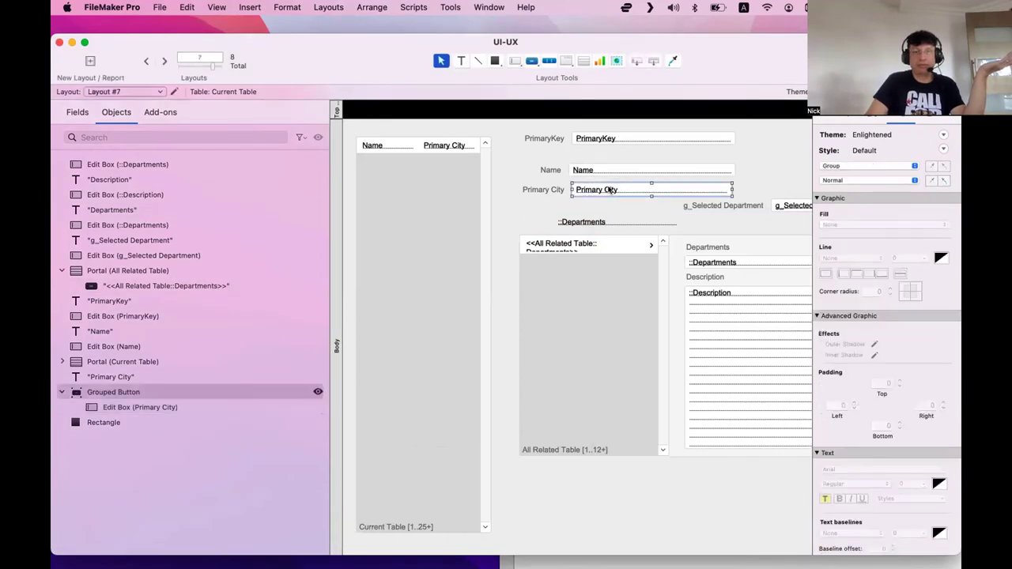
{"action": "right_click", "coordinate": [610, 190]}
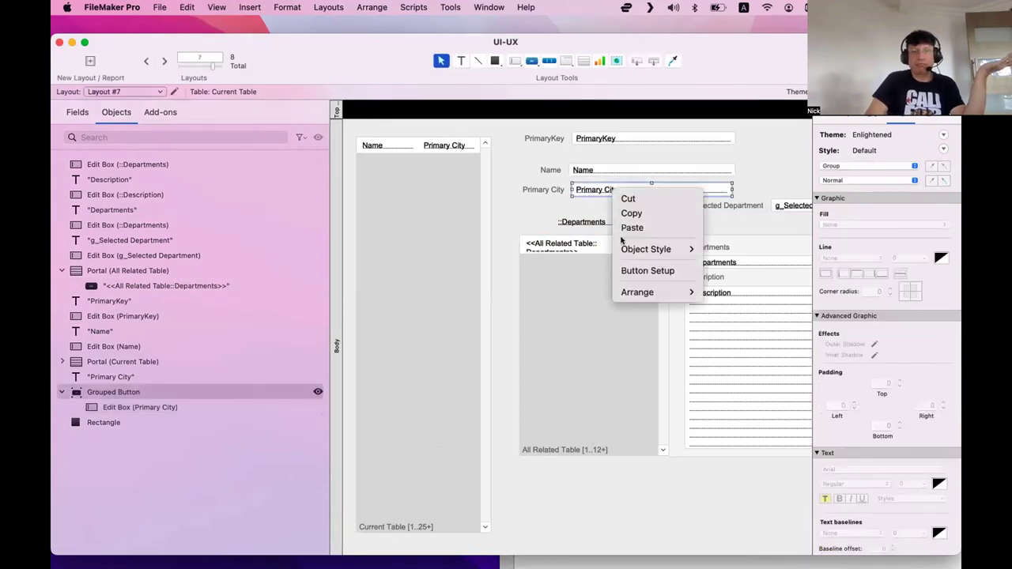
{"action": "left_click", "coordinate": [625, 268]}
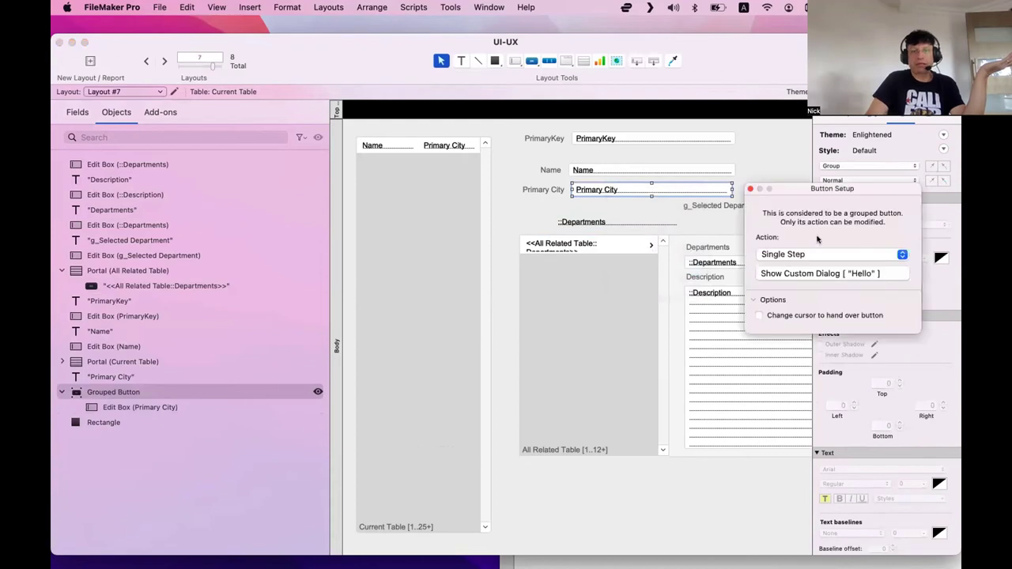
{"action": "double_click", "coordinate": [611, 245]}
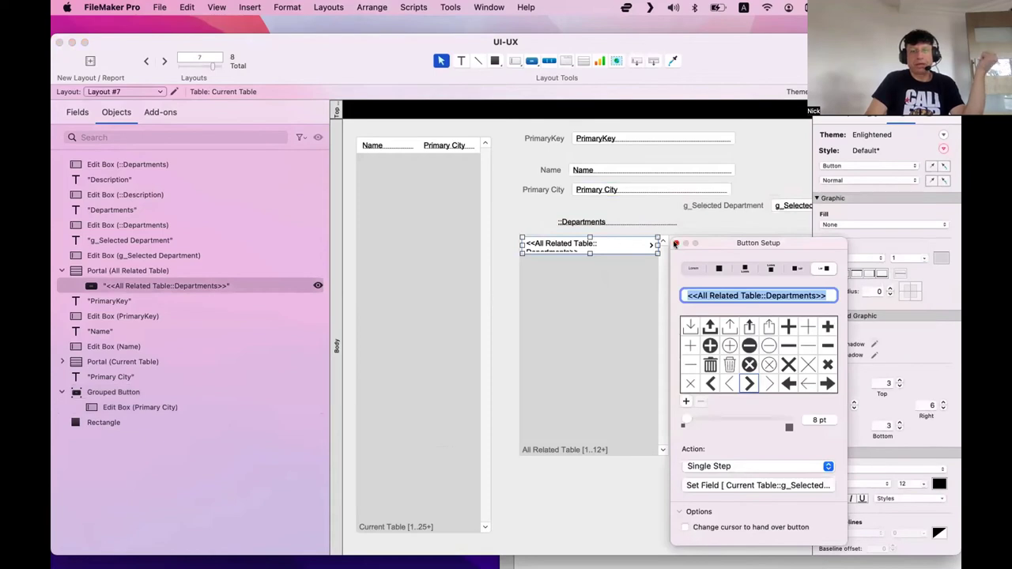
{"action": "right_click", "coordinate": [632, 189]}
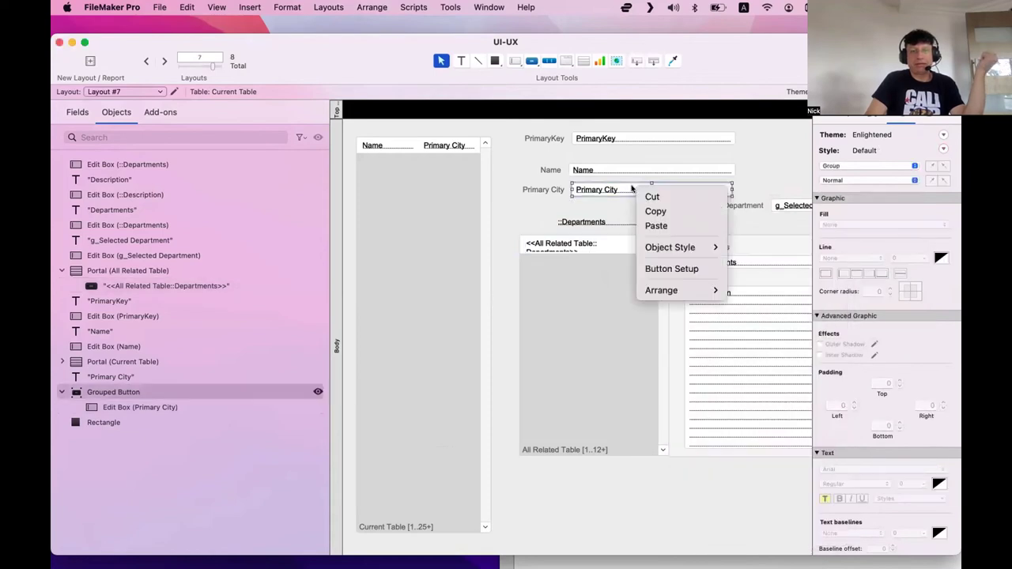
{"action": "left_click", "coordinate": [671, 269]}
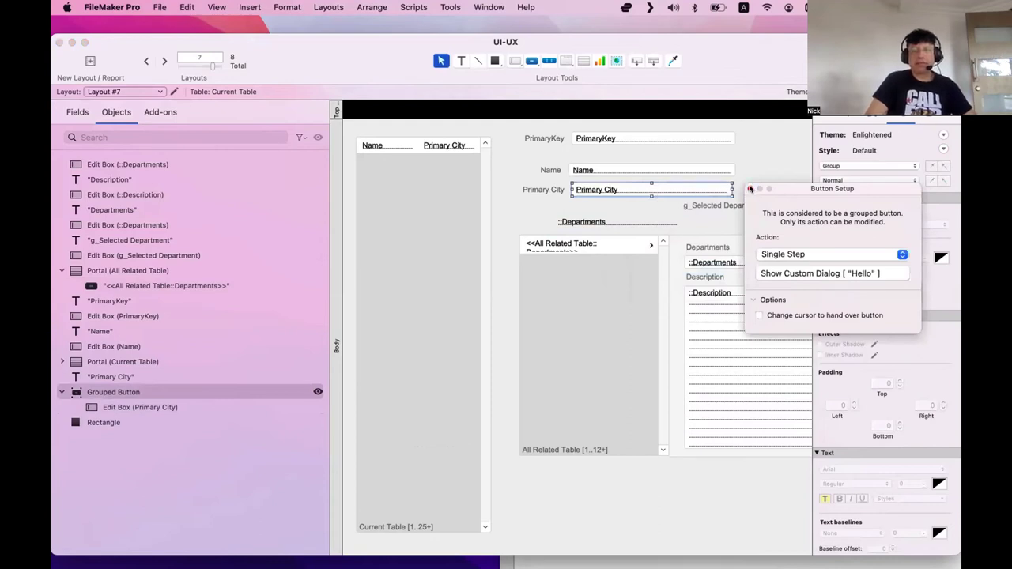
{"action": "left_click", "coordinate": [751, 190]}
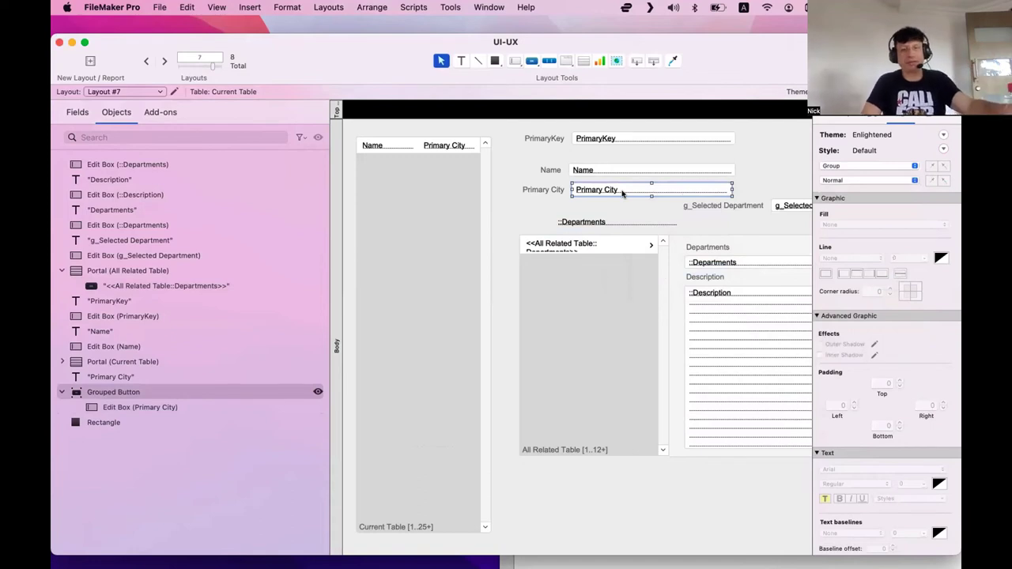
{"action": "left_click", "coordinate": [601, 245]}
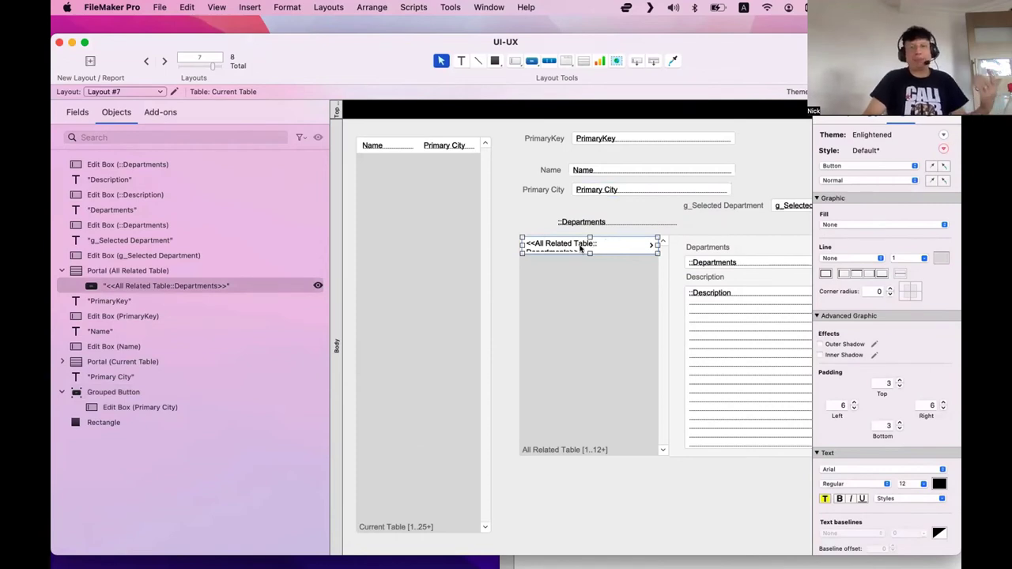
Step: Inspect the data settings of the Primary City grouped button and its inner edit box, and test the button in Browse mode
{"action": "left_click", "coordinate": [606, 191]}
{"action": "left_click", "coordinate": [930, 123]}
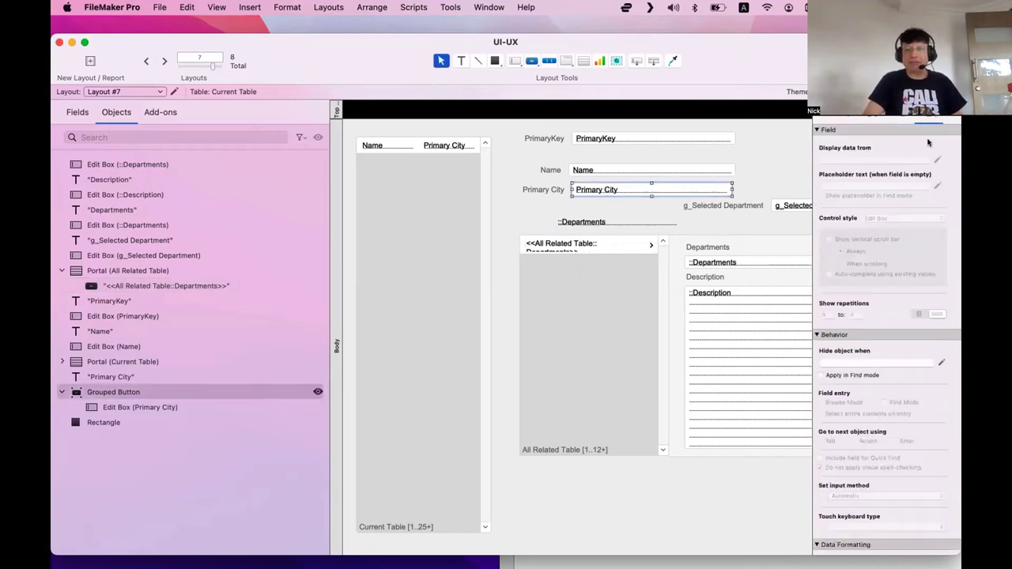
{"action": "left_click", "coordinate": [154, 406]}
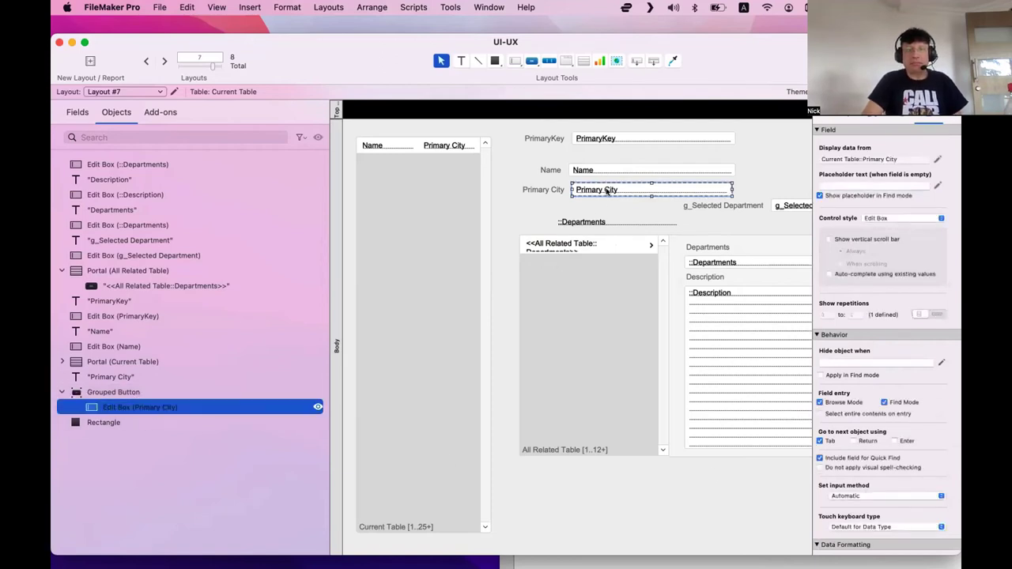
{"action": "key", "text": "super+b"}
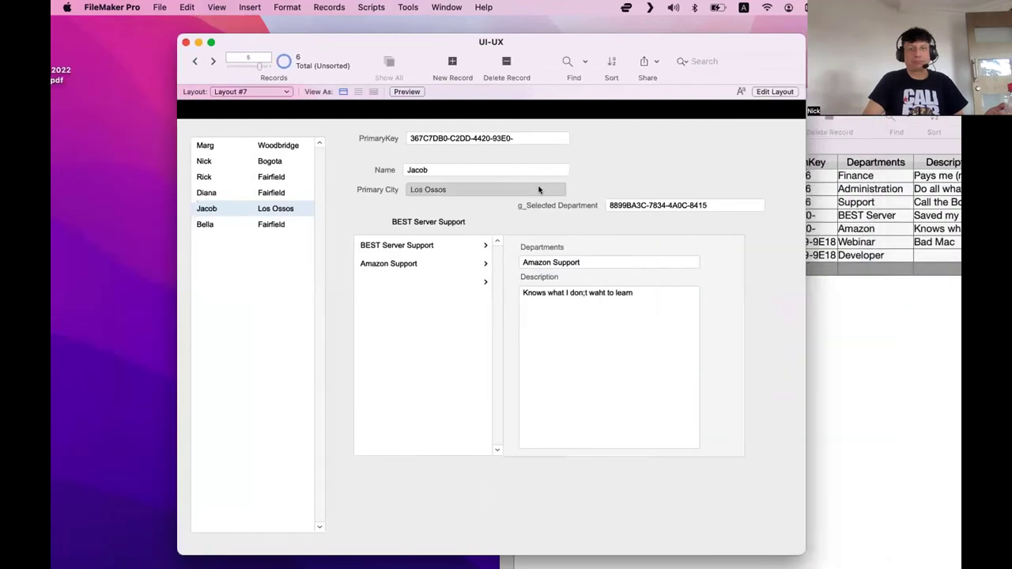
{"action": "left_click", "coordinate": [539, 190]}
{"action": "left_click", "coordinate": [590, 364]}
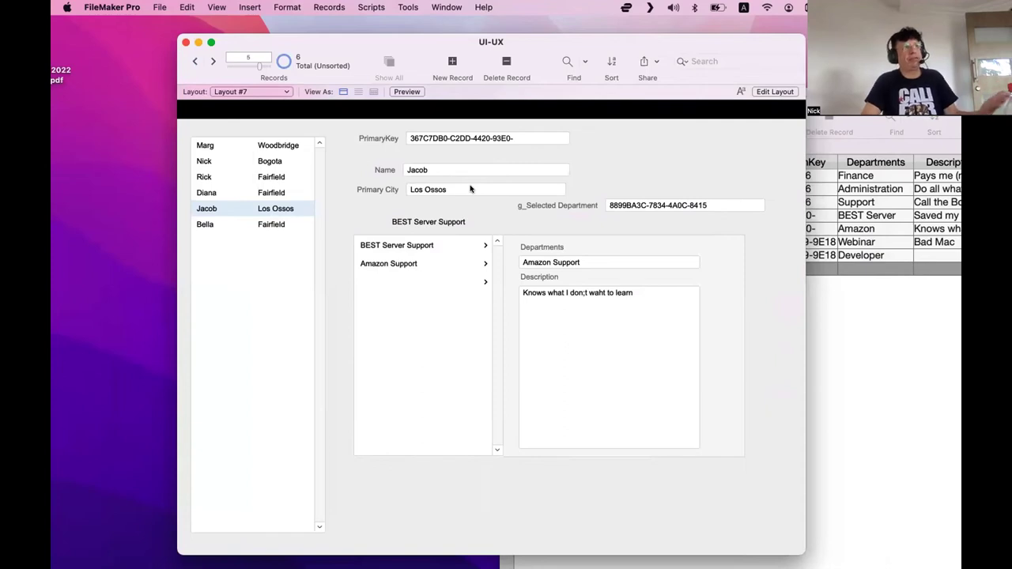
Step: Back in Layout mode, ungroup the Primary City grouped button so it is a plain edit box again
{"action": "key", "text": "super+l"}
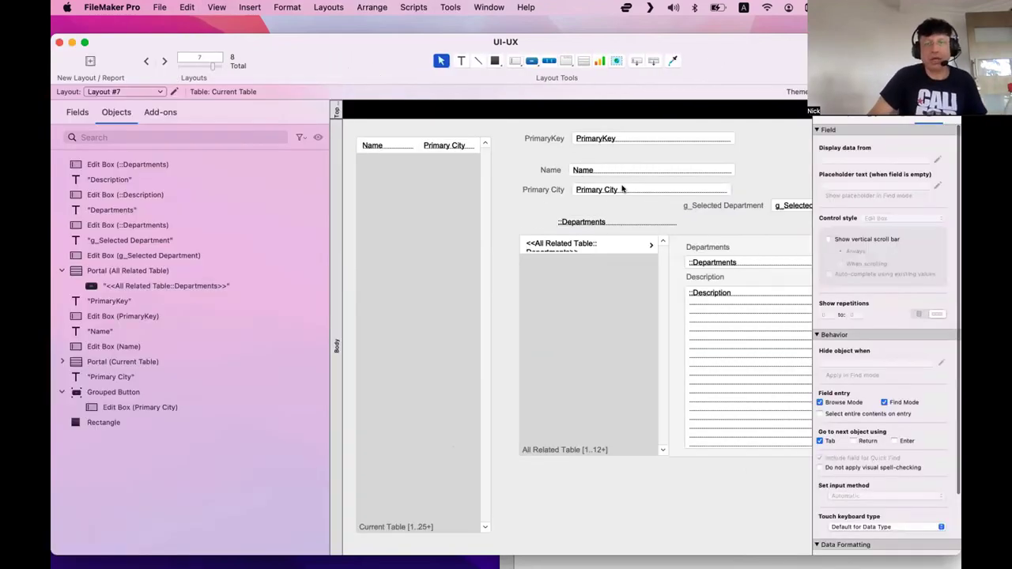
{"action": "left_click", "coordinate": [623, 189]}
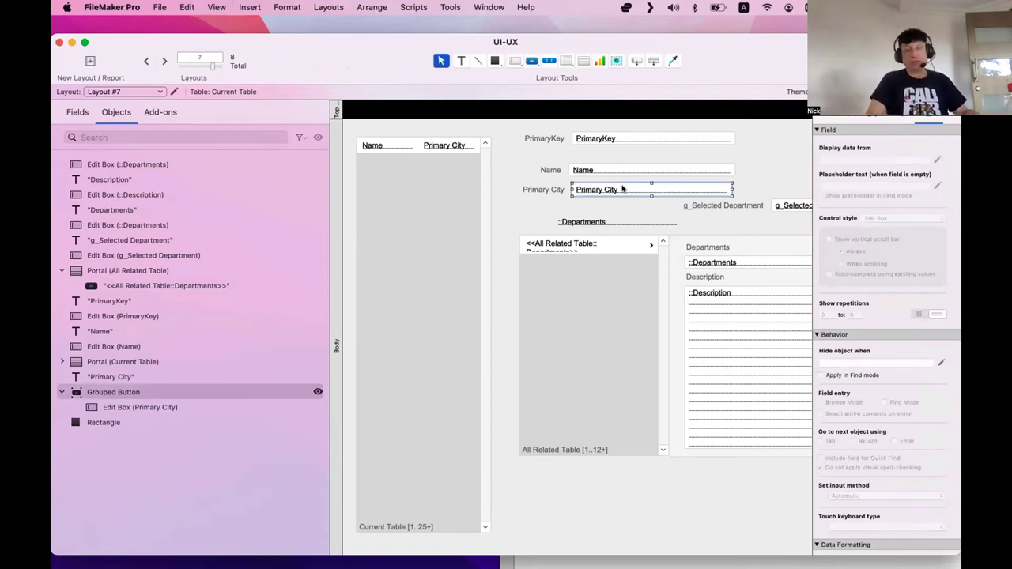
{"action": "key", "text": "super+shift+a"}
Step: Select the portal row's Departments button and view the portal rows in Browse mode
{"action": "left_click", "coordinate": [563, 243]}
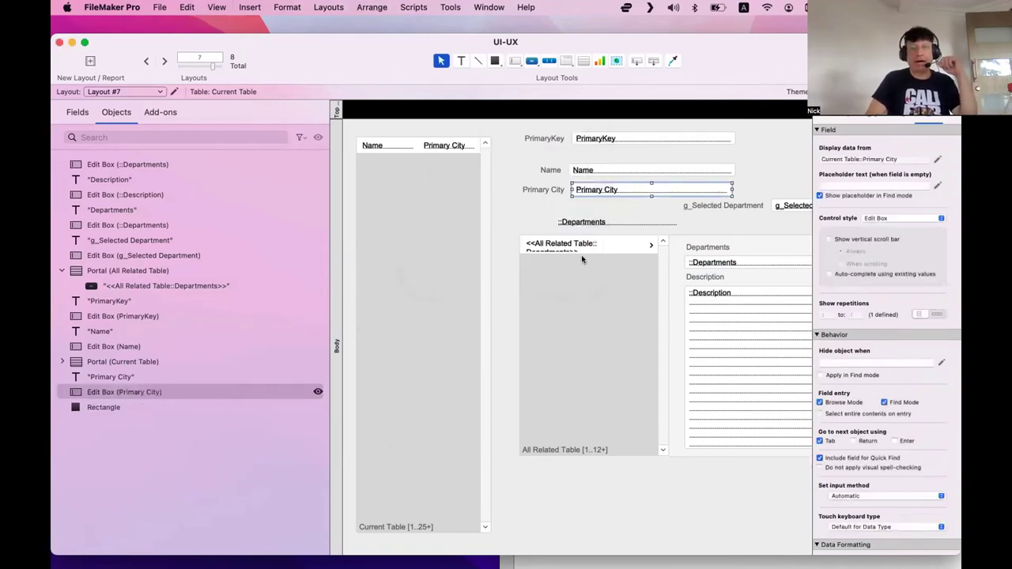
{"action": "left_click", "coordinate": [590, 246]}
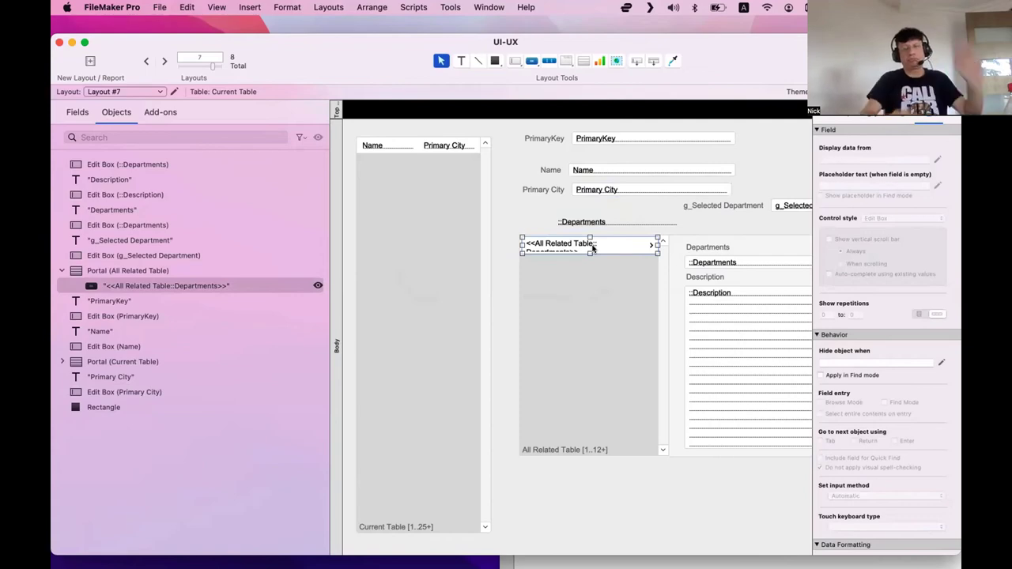
{"action": "key", "text": "super+b"}
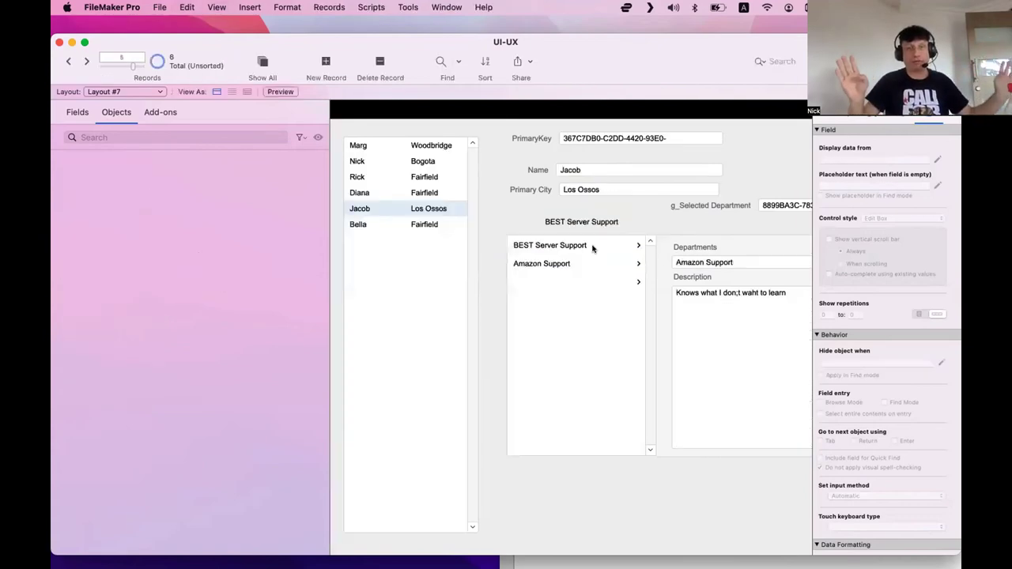
{"action": "scroll", "coordinate": [569, 249], "scroll_direction": "right", "scroll_amount": 2}
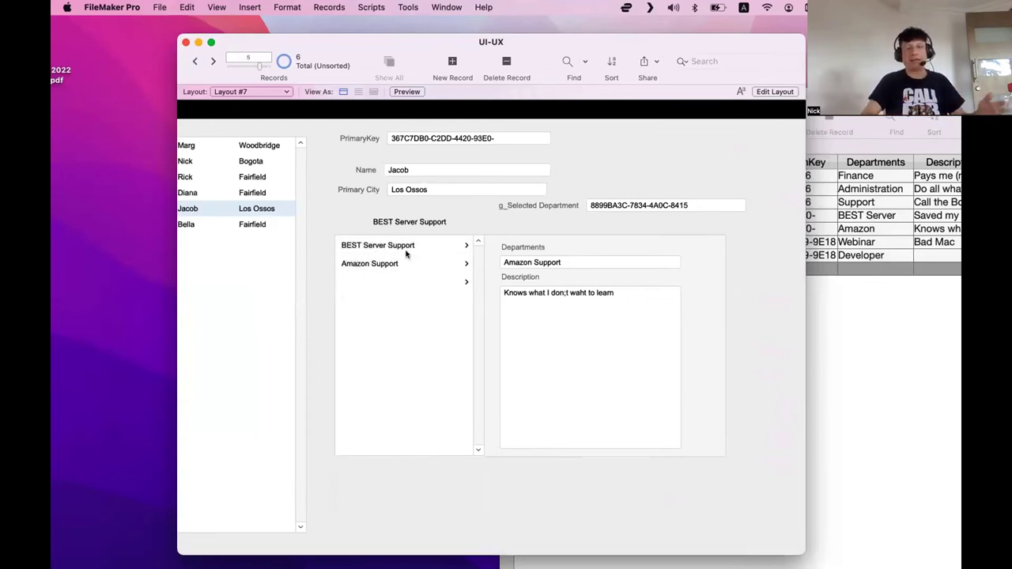
{"action": "left_click_drag", "start_coordinate": [518, 41], "coordinate": [469, 30]}
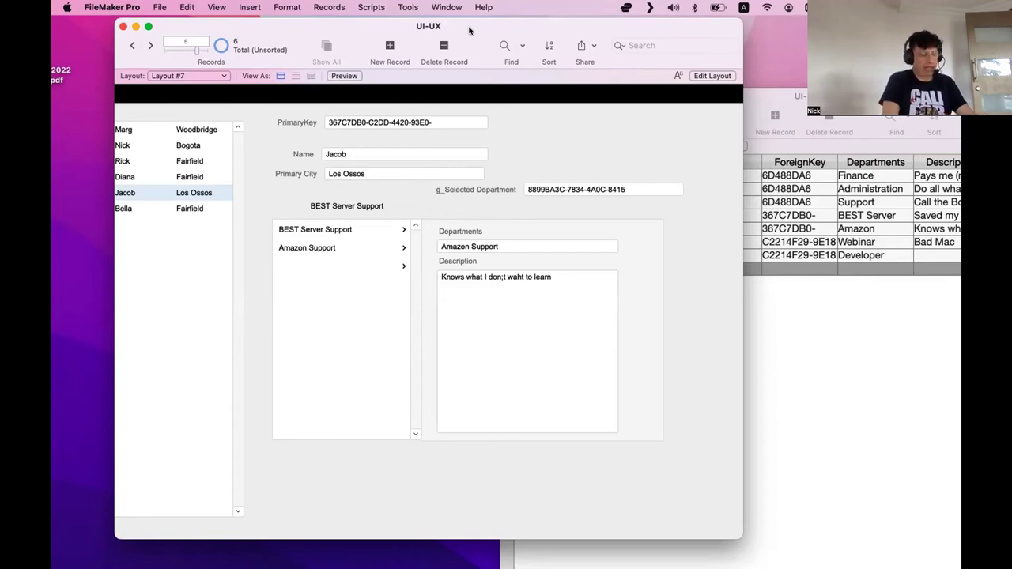
Step: Return to Layout mode and review the Button Setup options of the portal row's Departments button without changing them
{"action": "key", "text": "super+l"}
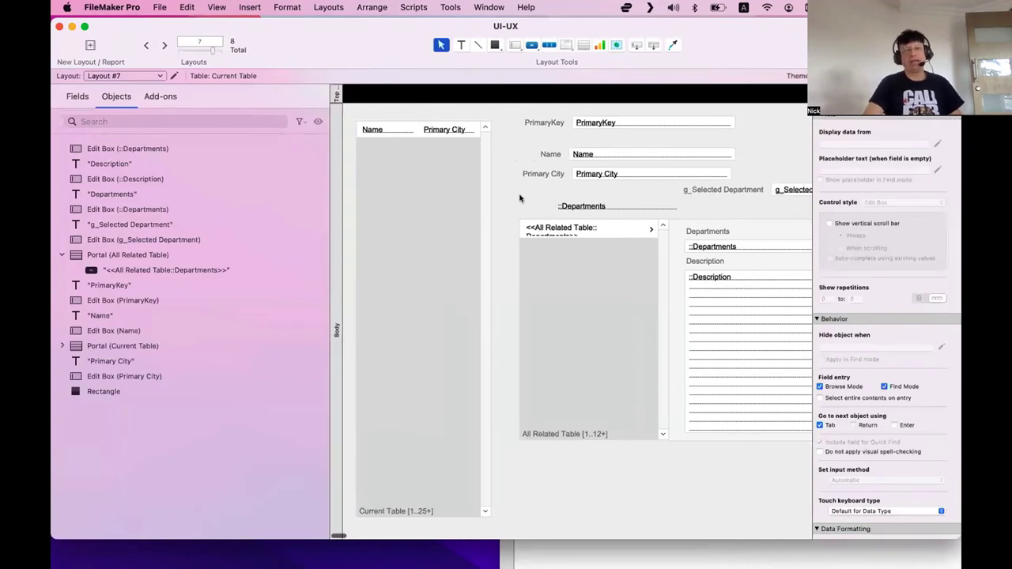
{"action": "left_click", "coordinate": [615, 228]}
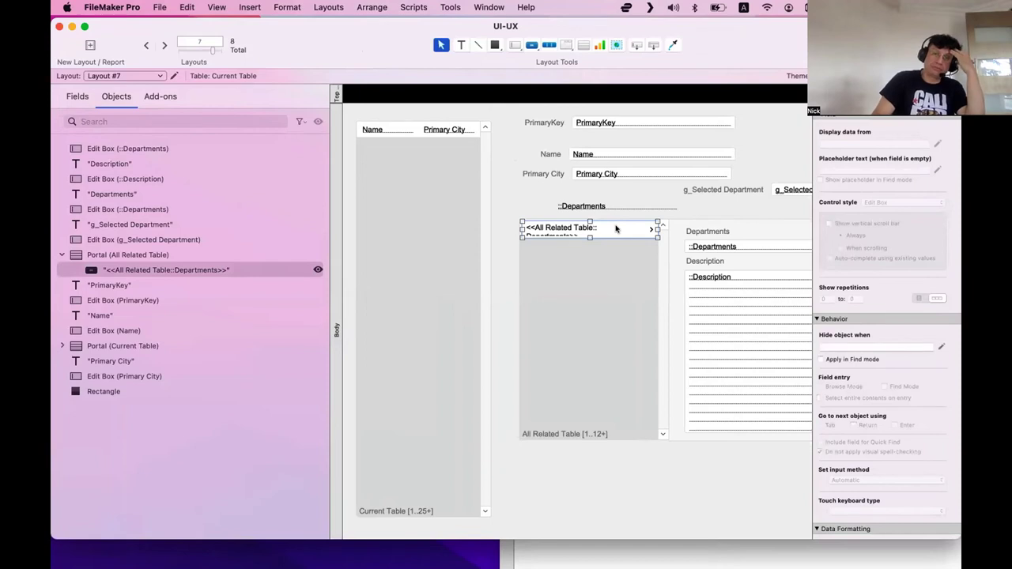
{"action": "double_click", "coordinate": [616, 228]}
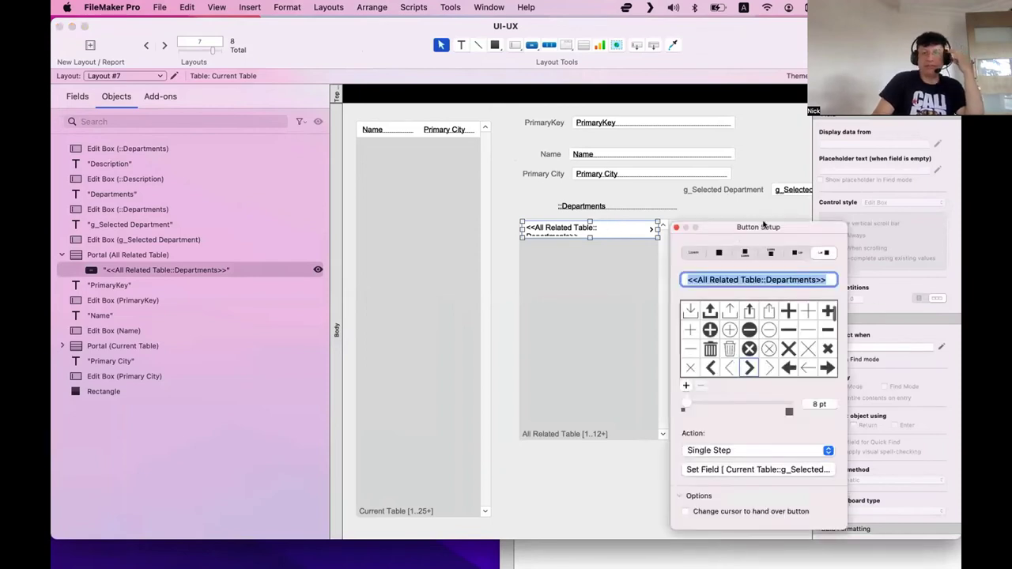
{"action": "left_click_drag", "start_coordinate": [763, 226], "coordinate": [651, 158]}
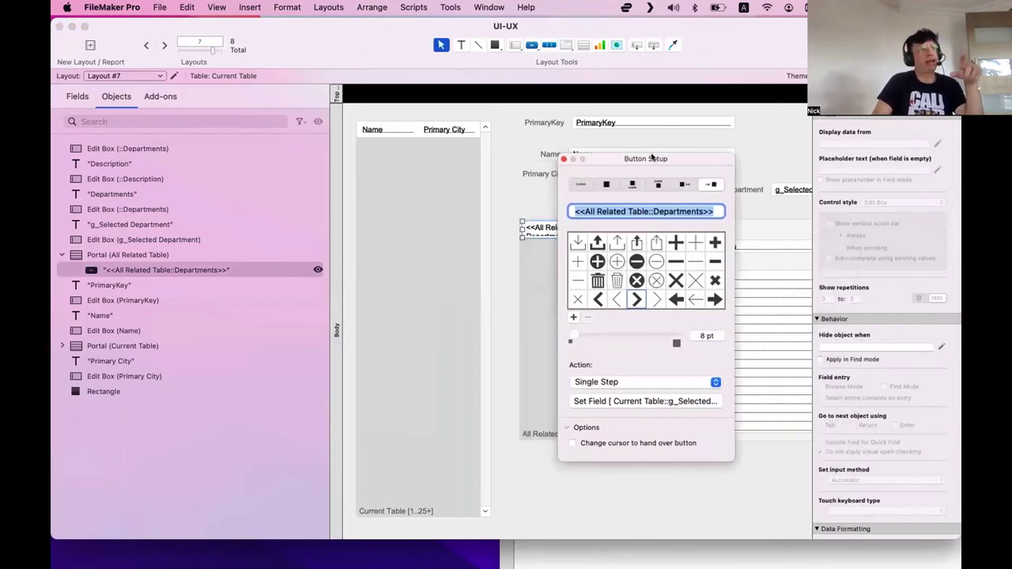
{"action": "key", "text": "Escape"}
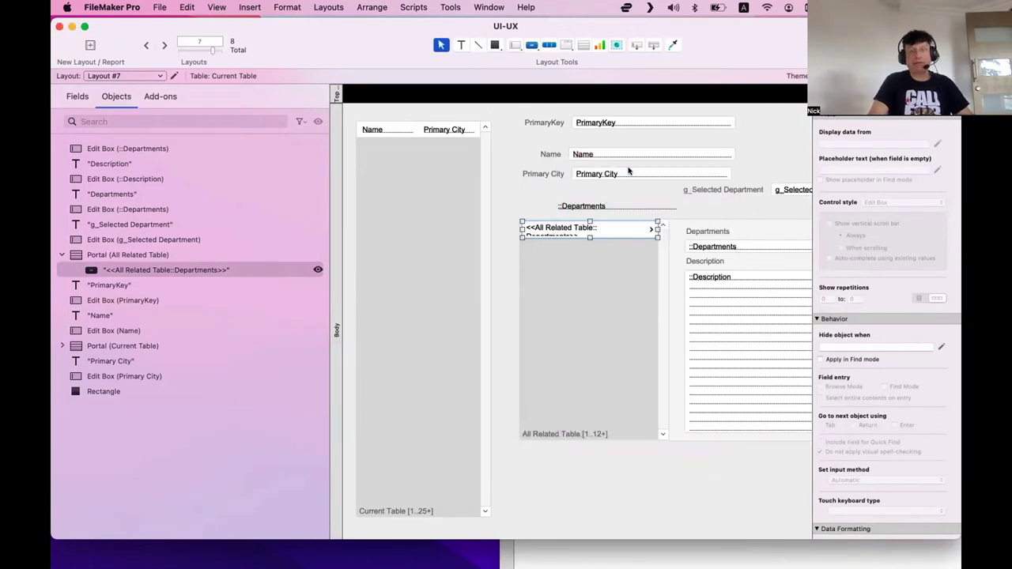
Step: Check the Button Setup options offered for the Primary City edit box, leaving its action at Do Nothing
{"action": "left_click", "coordinate": [630, 172]}
{"action": "double_click", "coordinate": [630, 171]}
{"action": "key", "text": "Escape"}
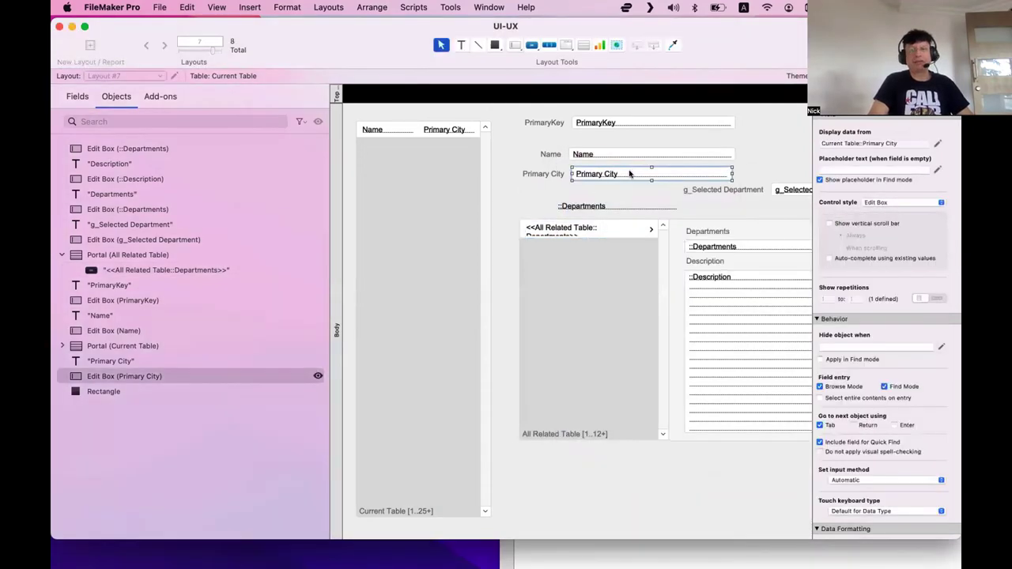
{"action": "right_click", "coordinate": [635, 175]}
{"action": "left_click", "coordinate": [676, 297]}
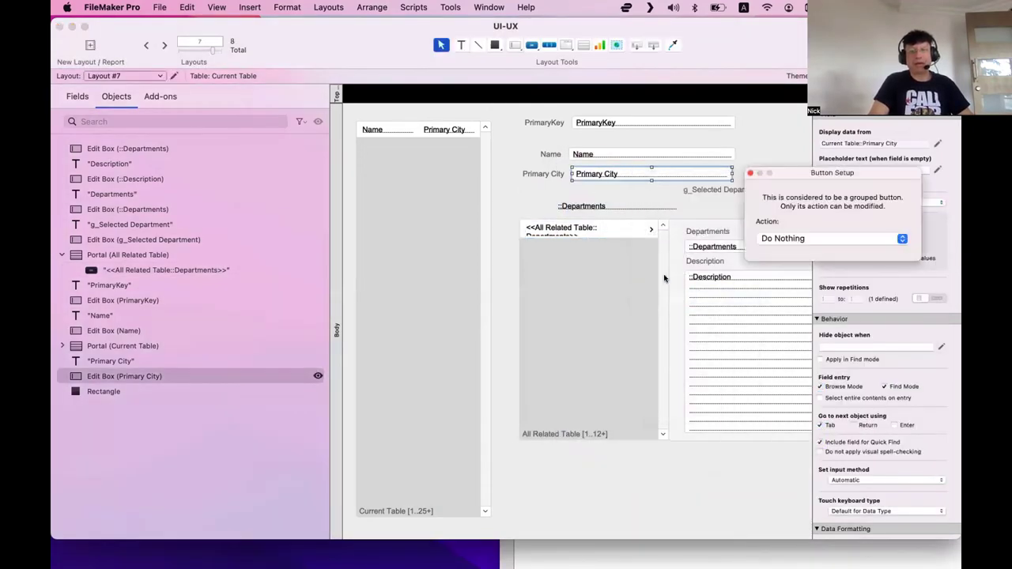
{"action": "left_click", "coordinate": [788, 238]}
{"action": "key", "text": "Escape"}
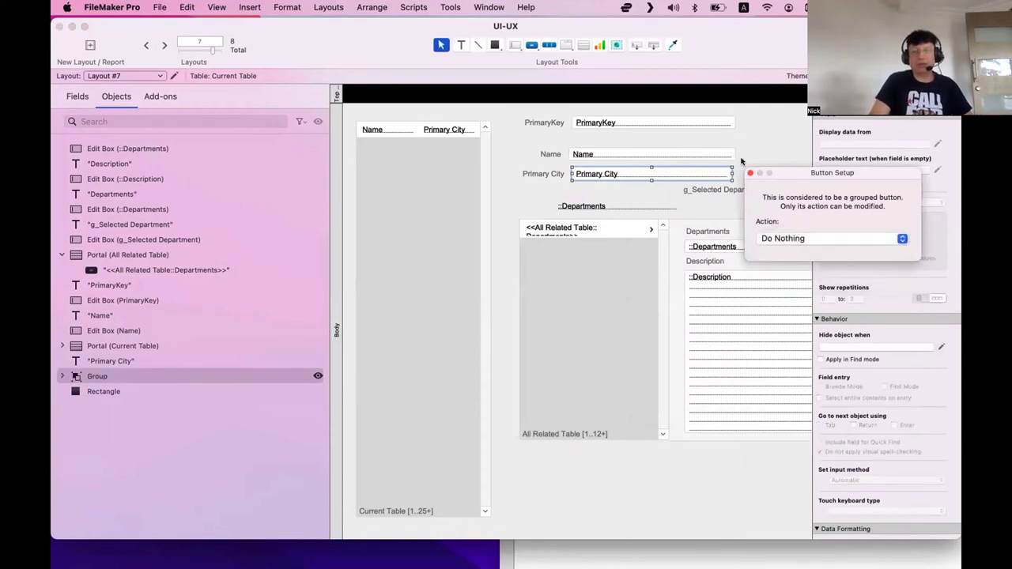
{"action": "left_click", "coordinate": [749, 173]}
Step: In Browse mode, open the fourth record in the list and test its Finance, Administration and Support portal buttons
{"action": "key", "text": "super+b"}
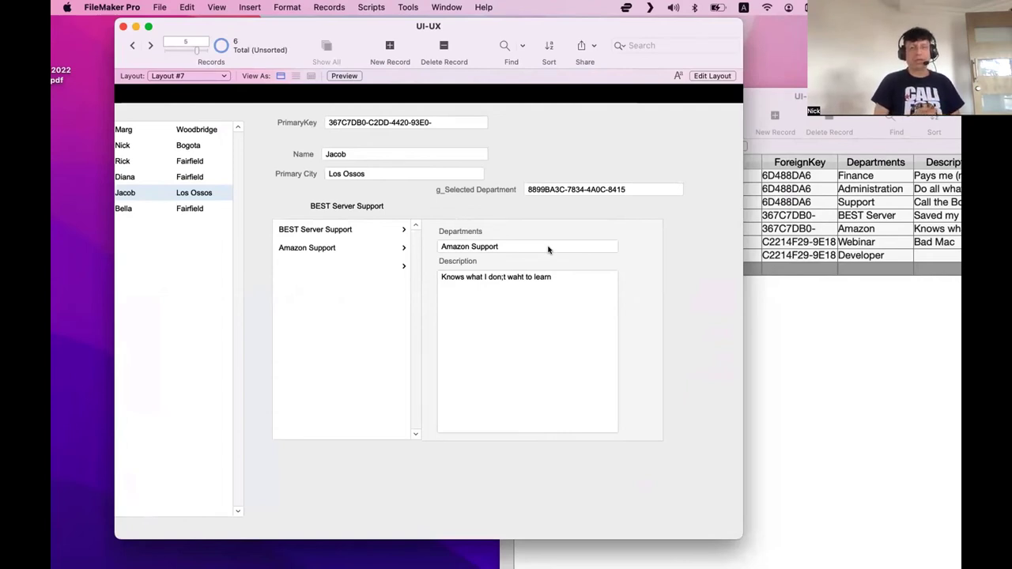
{"action": "left_click_drag", "start_coordinate": [512, 27], "coordinate": [520, 77]}
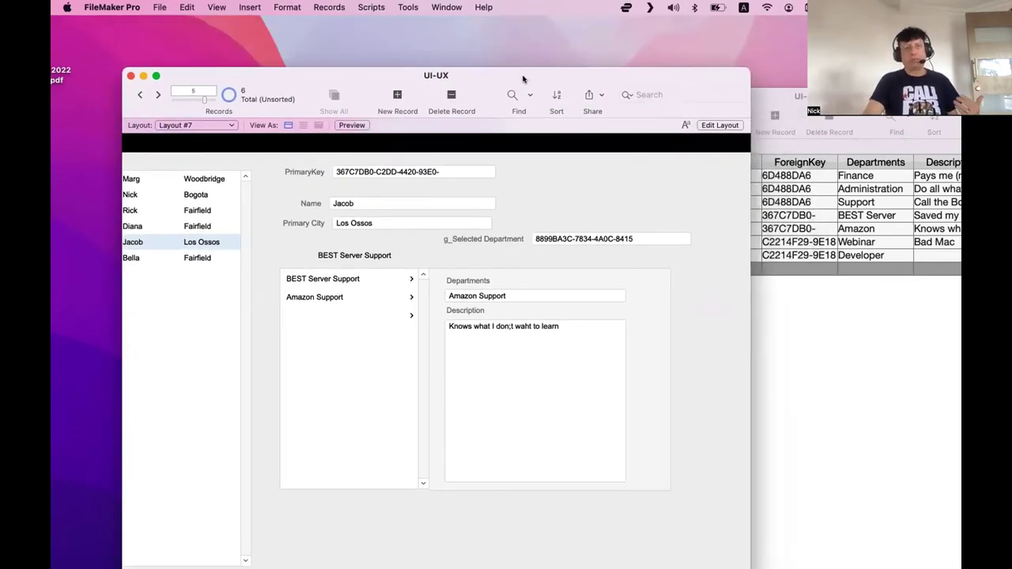
{"action": "left_click_drag", "start_coordinate": [520, 77], "coordinate": [504, 33]}
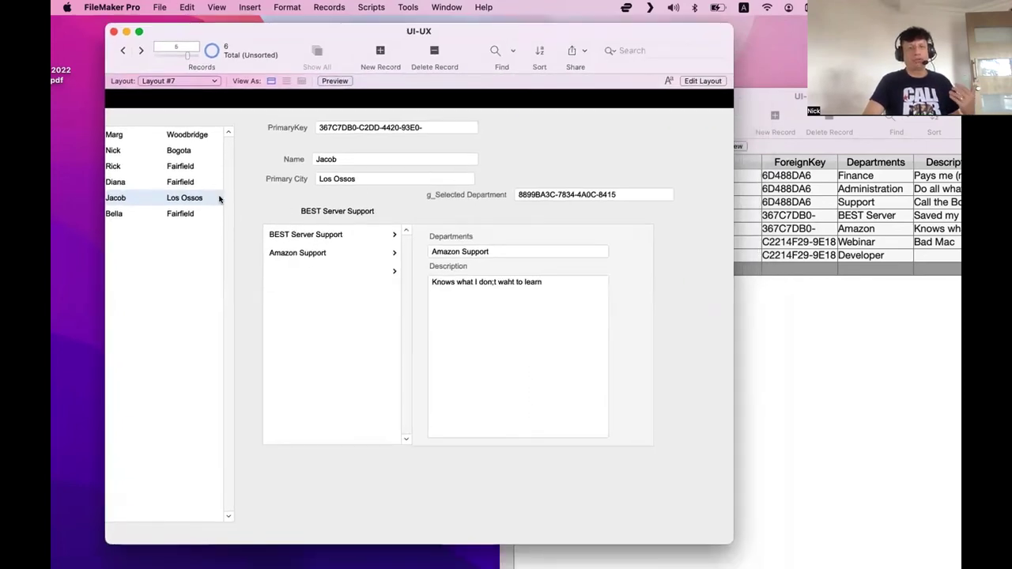
{"action": "scroll", "coordinate": [232, 204], "scroll_direction": "left", "scroll_amount": 3}
{"action": "left_click", "coordinate": [181, 154]}
{"action": "left_click", "coordinate": [181, 184]}
{"action": "left_click", "coordinate": [304, 236]}
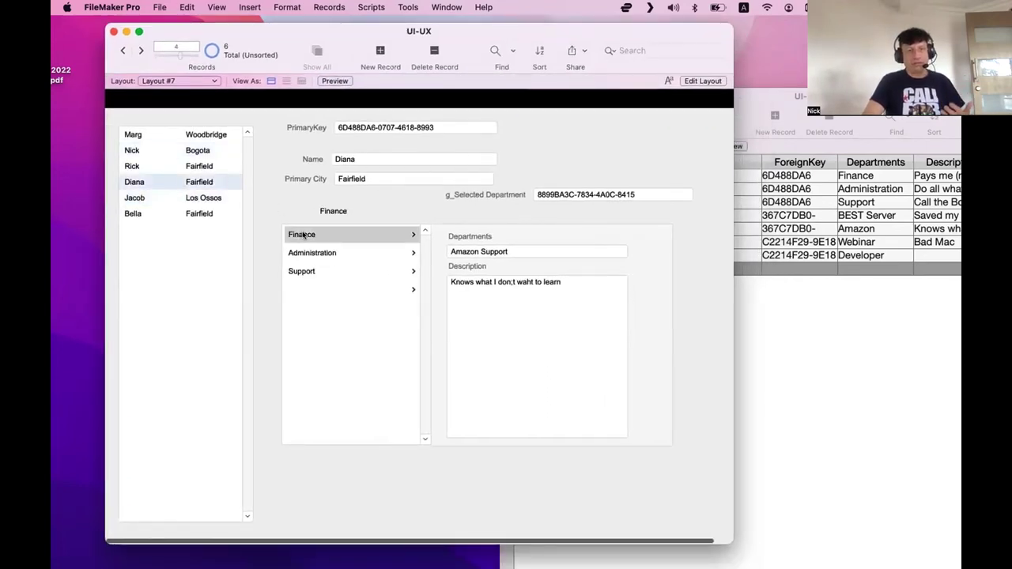
{"action": "left_click", "coordinate": [303, 253]}
{"action": "left_click", "coordinate": [301, 272]}
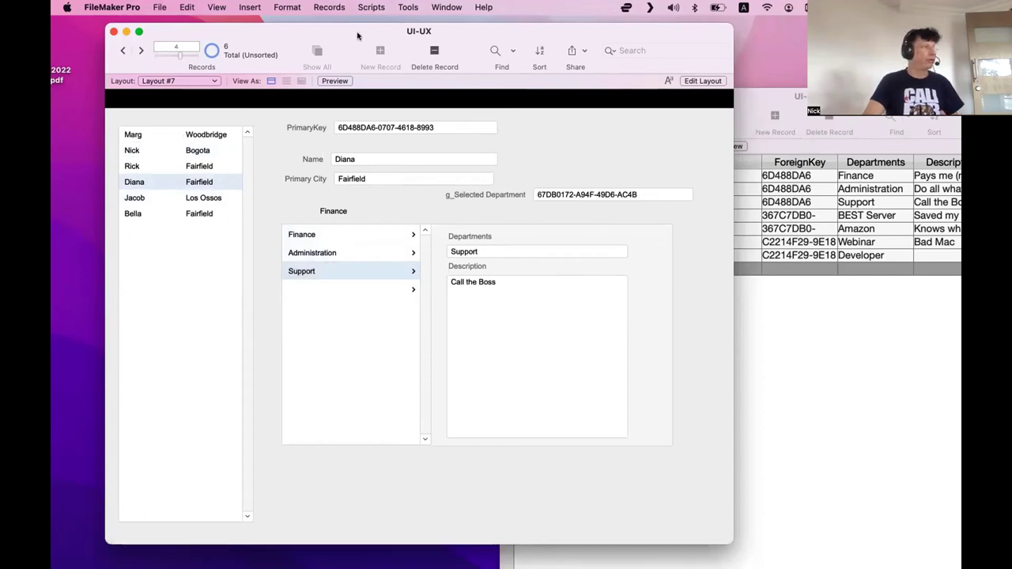
{"action": "left_click_drag", "start_coordinate": [358, 36], "coordinate": [358, 37]}
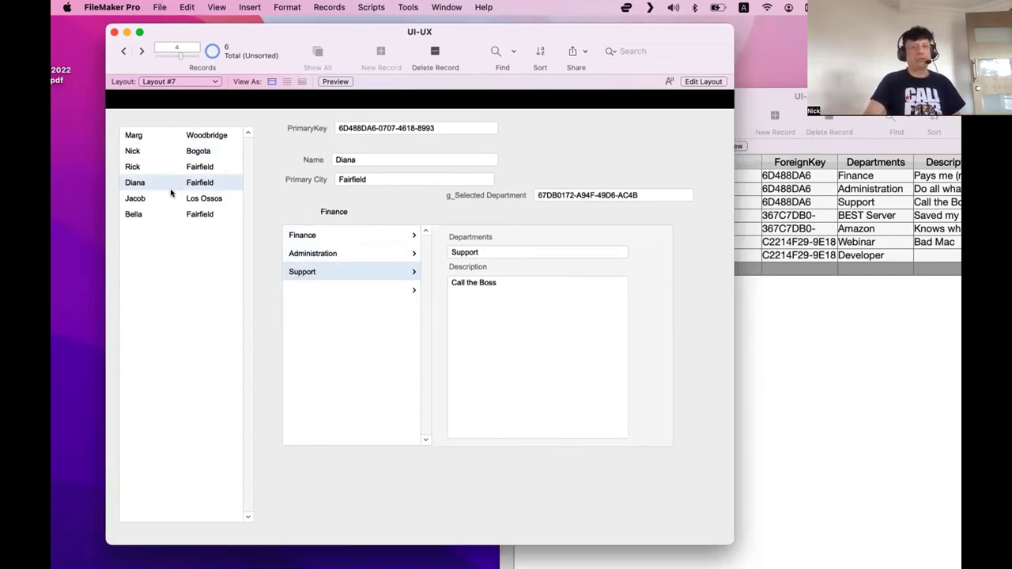
Step: Go through the list's upper records, test the Webinar portal button on the Bogota record, and clear the row selection
{"action": "left_click", "coordinate": [174, 185]}
{"action": "left_click", "coordinate": [179, 172]}
{"action": "left_click", "coordinate": [172, 140]}
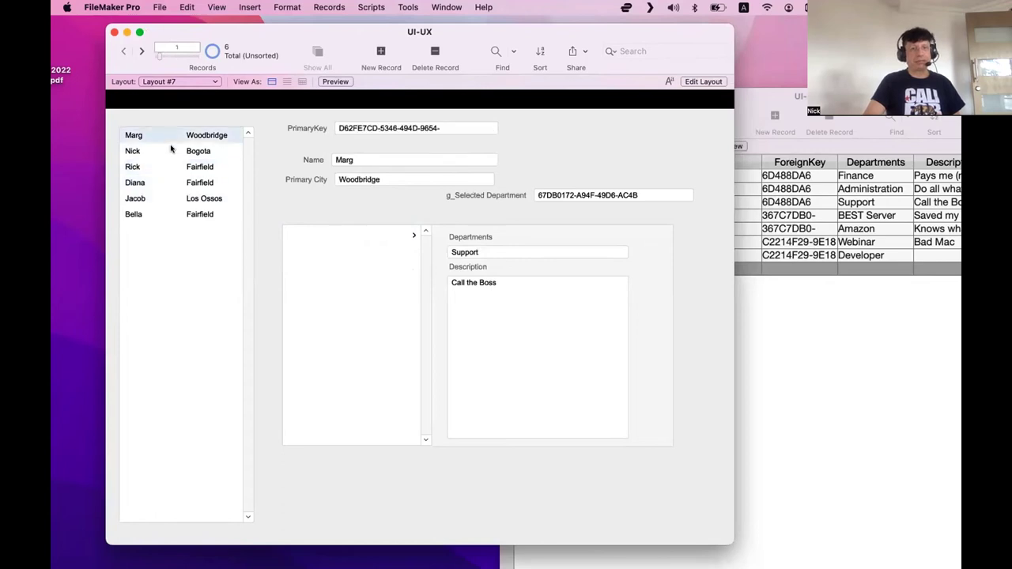
{"action": "left_click", "coordinate": [173, 151]}
{"action": "left_click", "coordinate": [310, 236]}
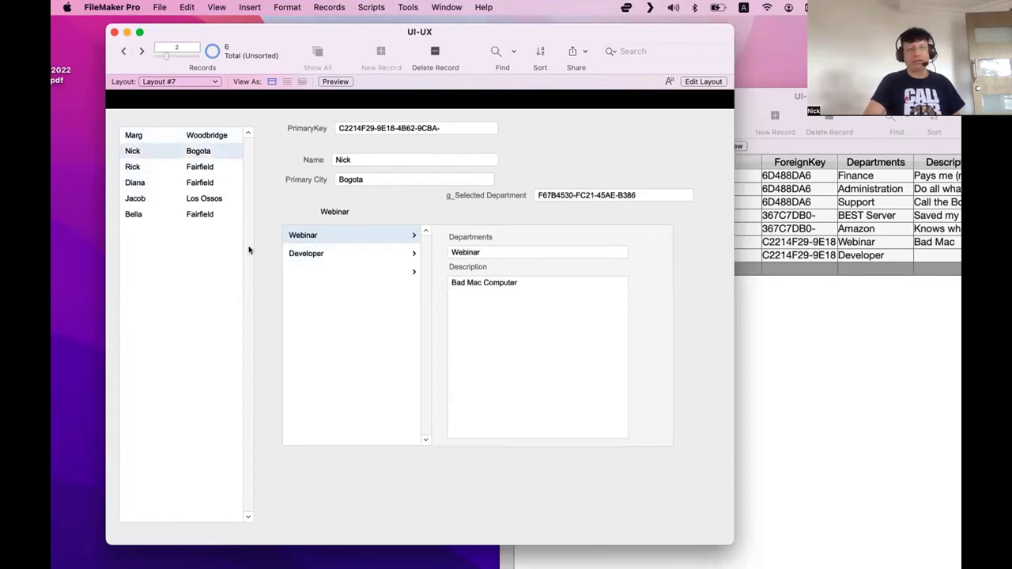
{"action": "left_click", "coordinate": [392, 210]}
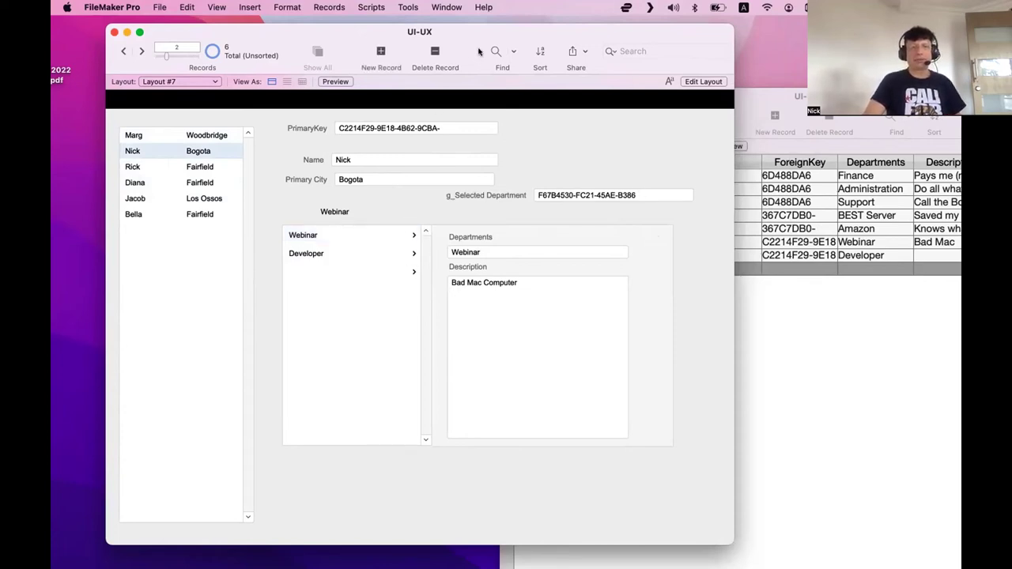
Step: Bring the FM_Starting_Point_22 MASTER window up to the upper part of the desktop and open its Manage Layouts list
{"action": "left_click_drag", "start_coordinate": [478, 38], "coordinate": [477, 36]}
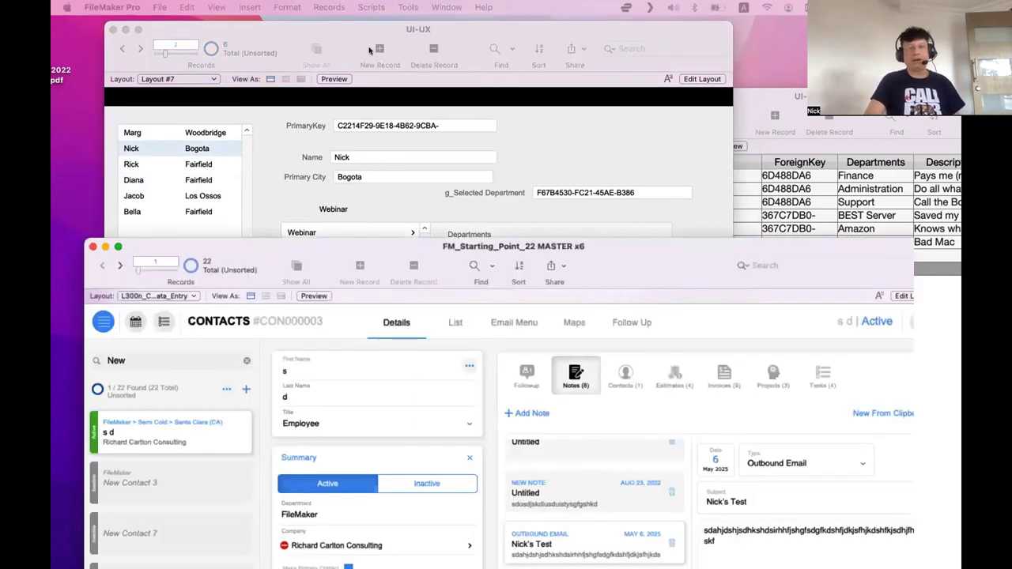
{"action": "left_click_drag", "start_coordinate": [309, 244], "coordinate": [309, 29]}
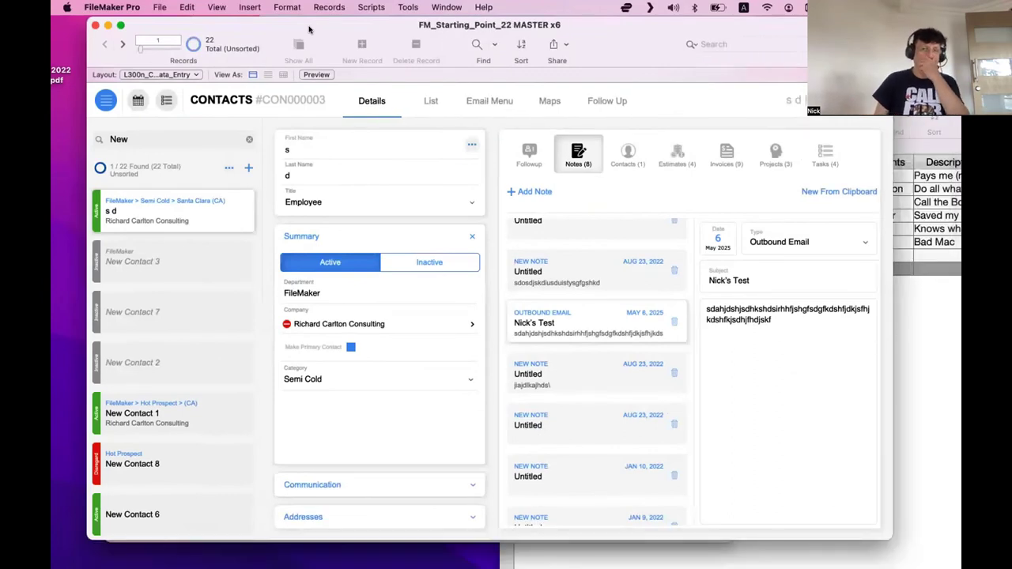
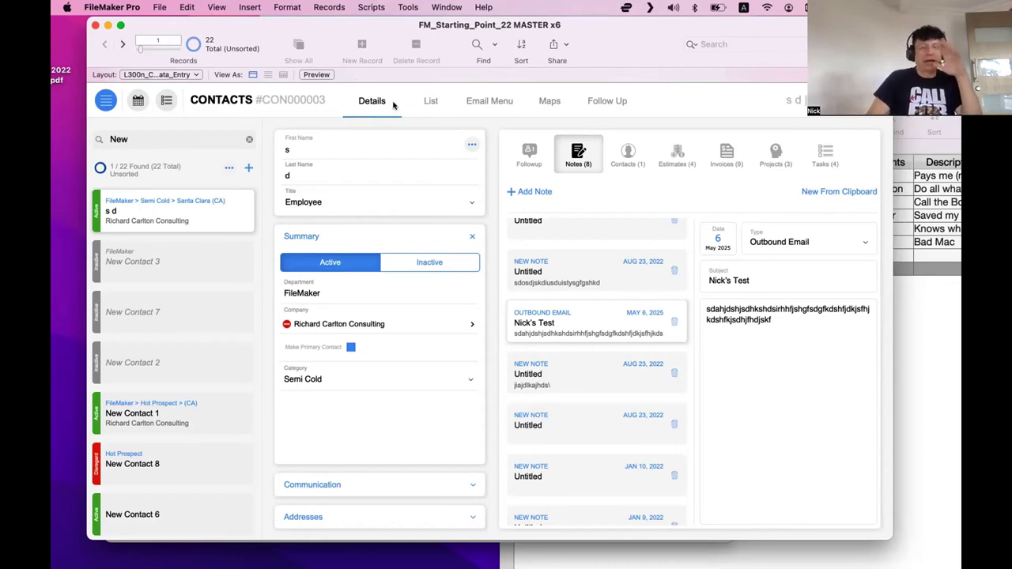
{"action": "key", "text": "super+shift+l"}
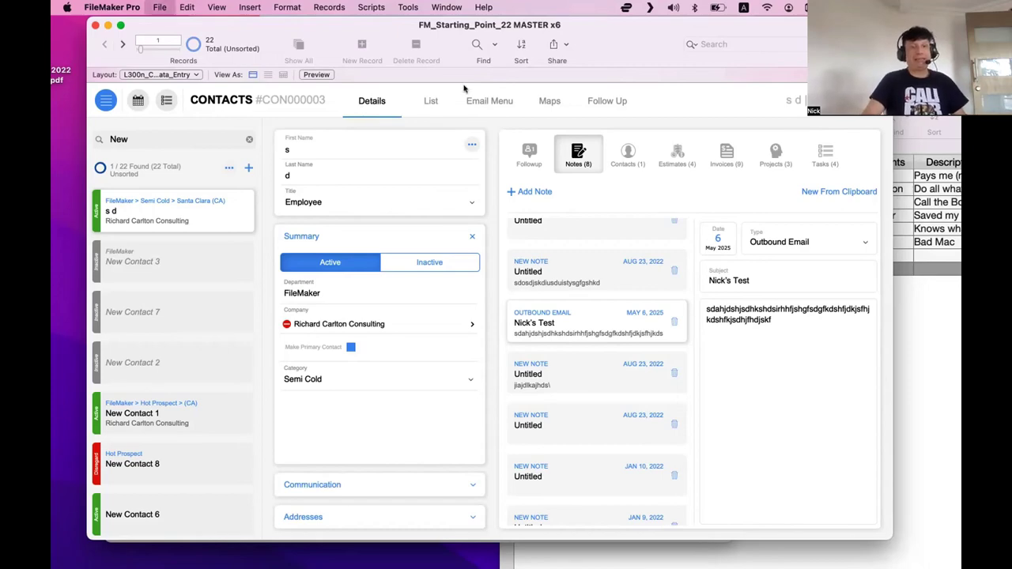
Step: Widen the Layout Name column to read full names and open L100a_ACCOUNTS_Data_Entry in a new window placed clear of the list
{"action": "scroll", "coordinate": [226, 226], "scroll_direction": "down", "scroll_amount": 3}
{"action": "scroll", "coordinate": [230, 198], "scroll_direction": "up", "scroll_amount": 5}
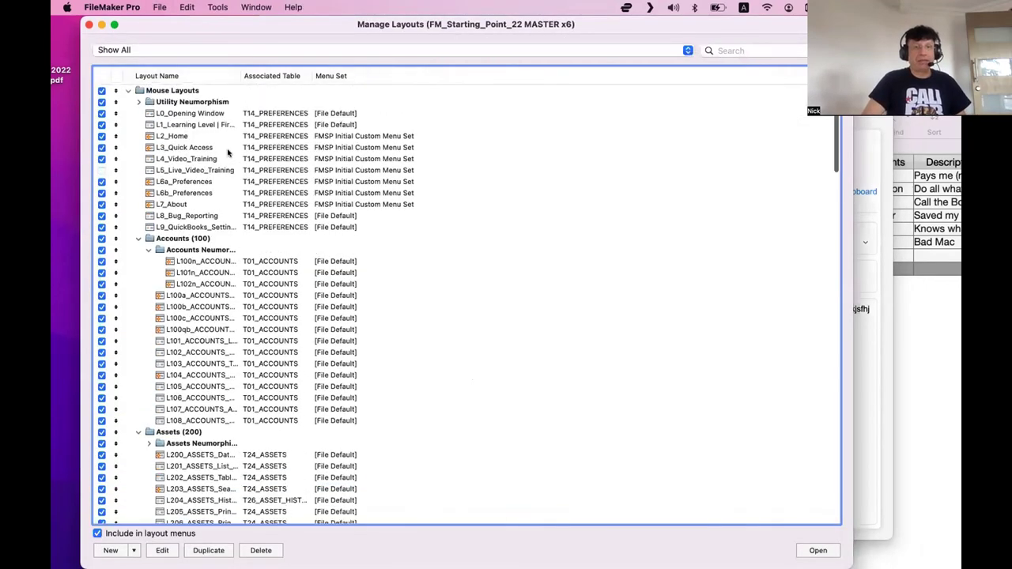
{"action": "scroll", "coordinate": [228, 273], "scroll_direction": "down", "scroll_amount": 4}
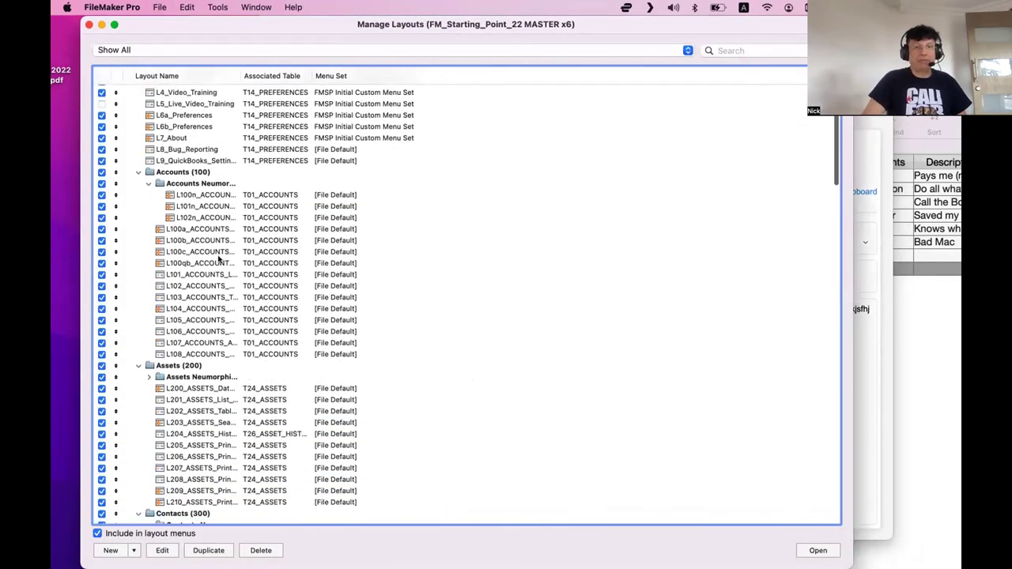
{"action": "scroll", "coordinate": [219, 324], "scroll_direction": "down", "scroll_amount": 1}
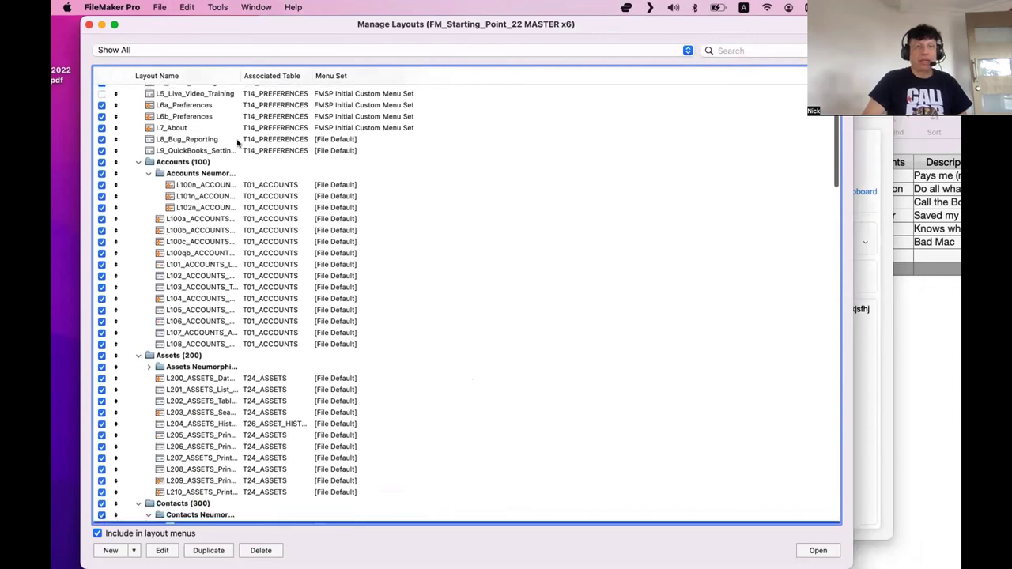
{"action": "left_click_drag", "start_coordinate": [238, 76], "coordinate": [398, 82]}
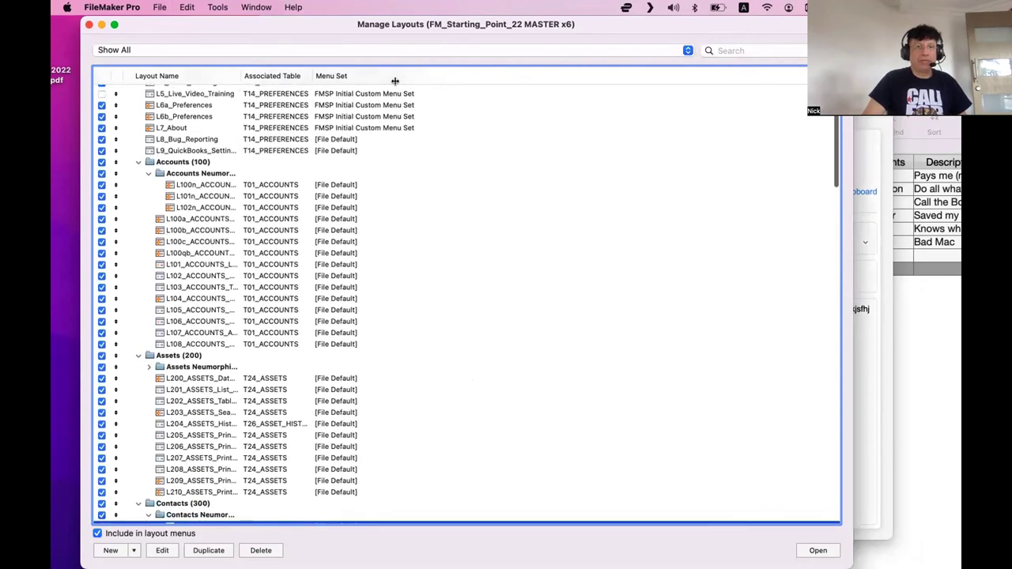
{"action": "left_click", "coordinate": [230, 220]}
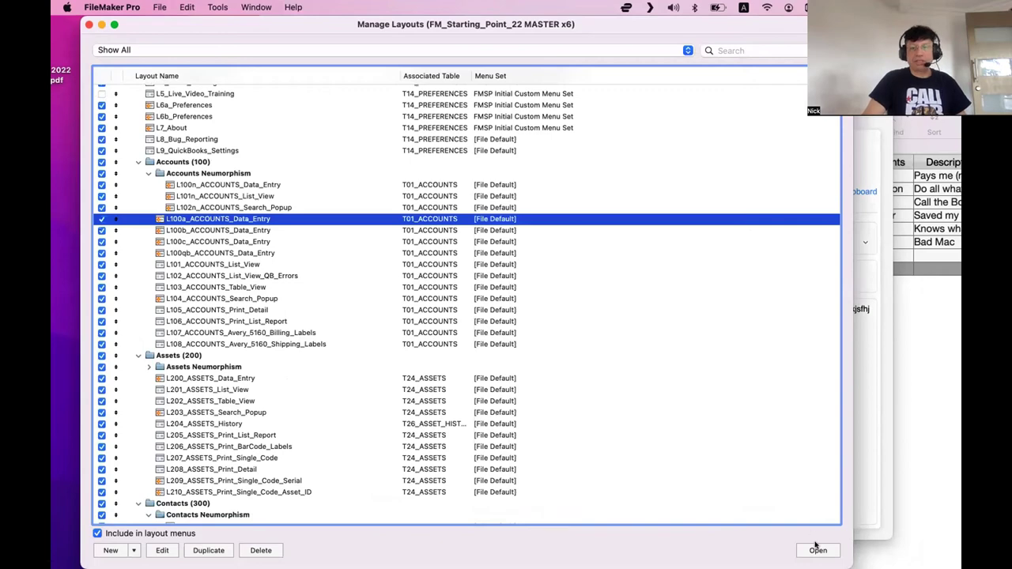
{"action": "key", "text": "Return"}
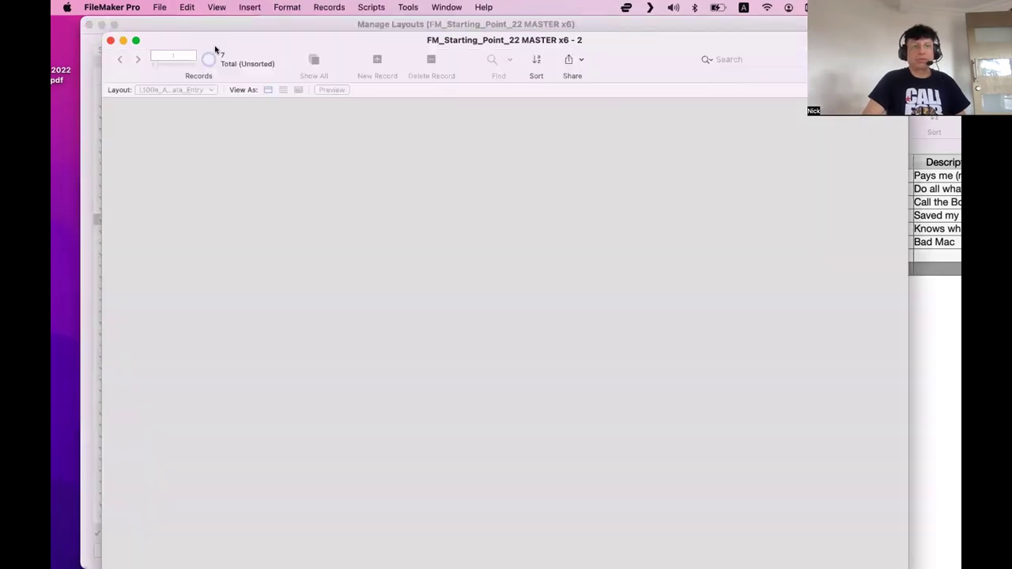
{"action": "left_click_drag", "start_coordinate": [217, 38], "coordinate": [359, 62]}
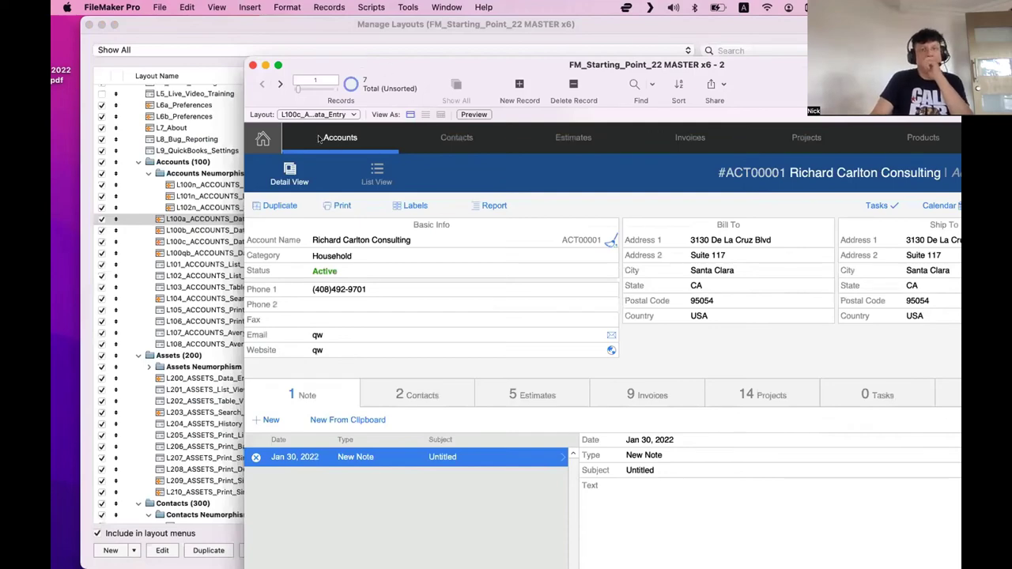
Step: Switch the accounts layout to Layout mode and select the Accounts, Contacts and Estimates segments of the navigation button bar
{"action": "key", "text": "super+l"}
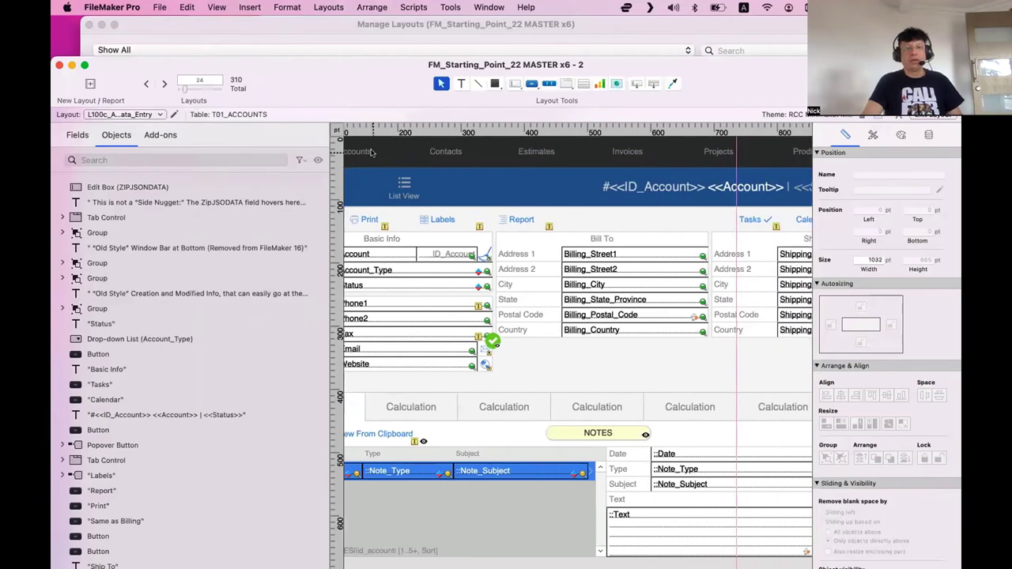
{"action": "left_click", "coordinate": [372, 152]}
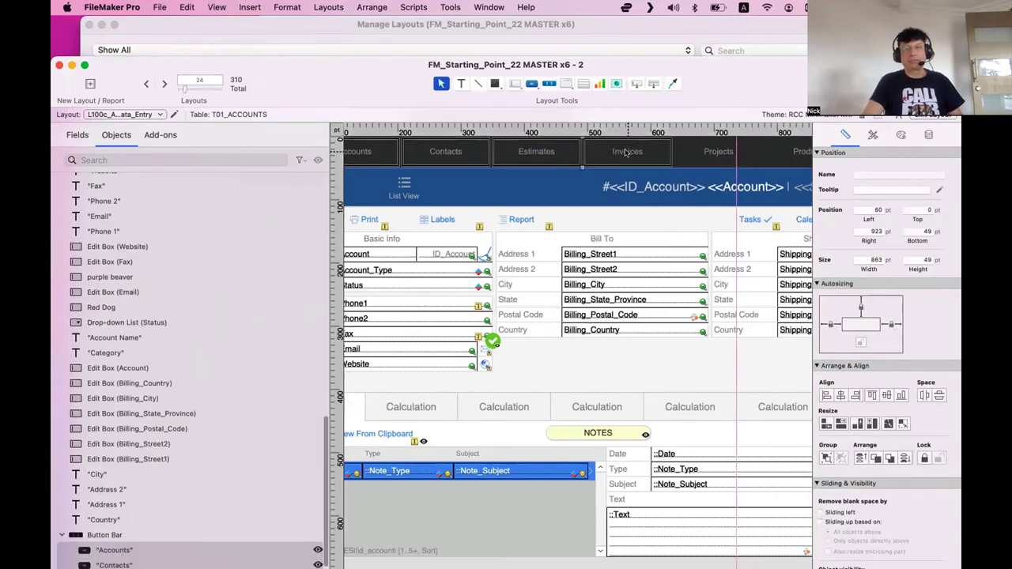
{"action": "scroll", "coordinate": [436, 184], "scroll_direction": "left", "scroll_amount": 5}
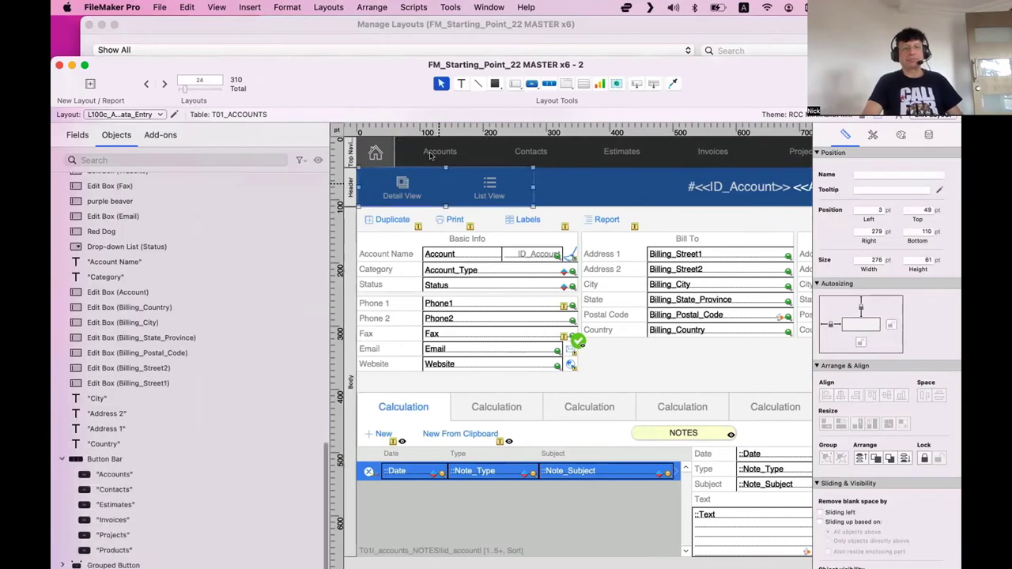
{"action": "left_click", "coordinate": [456, 153]}
{"action": "left_click", "coordinate": [532, 152]}
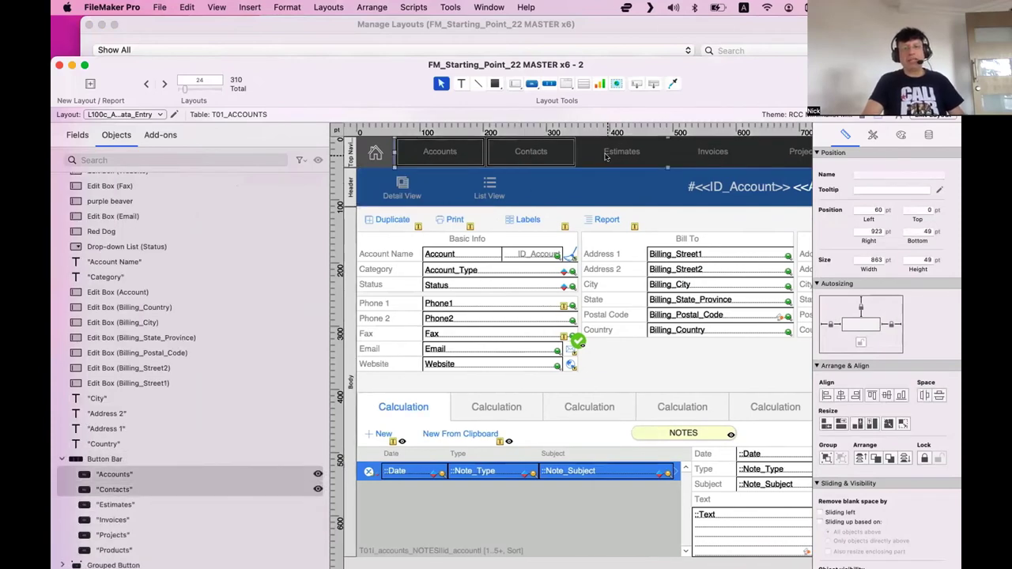
{"action": "left_click", "coordinate": [594, 153]}
Step: Review the Button Bar Setup of the Estimates and Accounts segments, including the script assigned to Accounts, without changing anything
{"action": "double_click", "coordinate": [595, 154]}
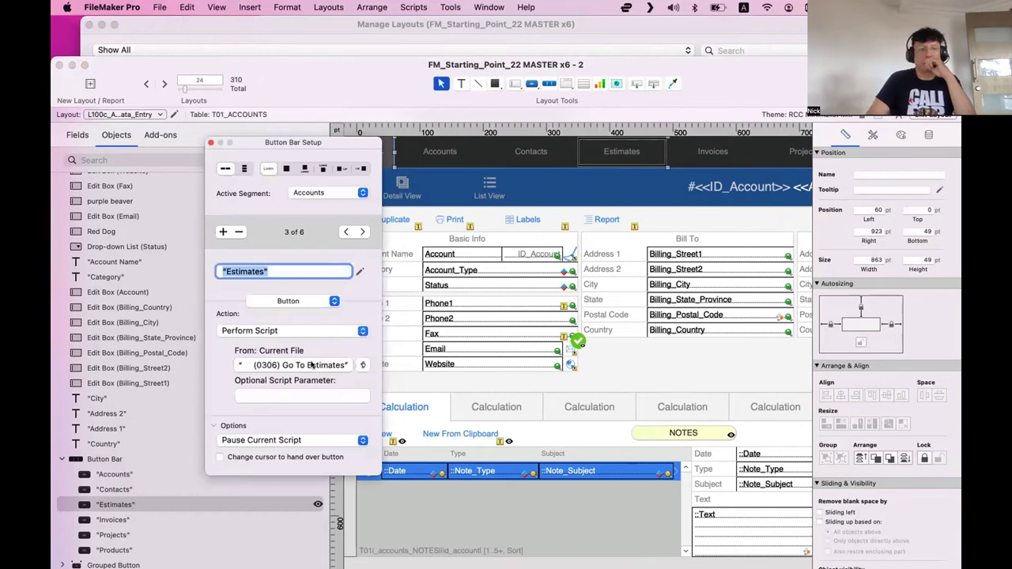
{"action": "left_click", "coordinate": [546, 152]}
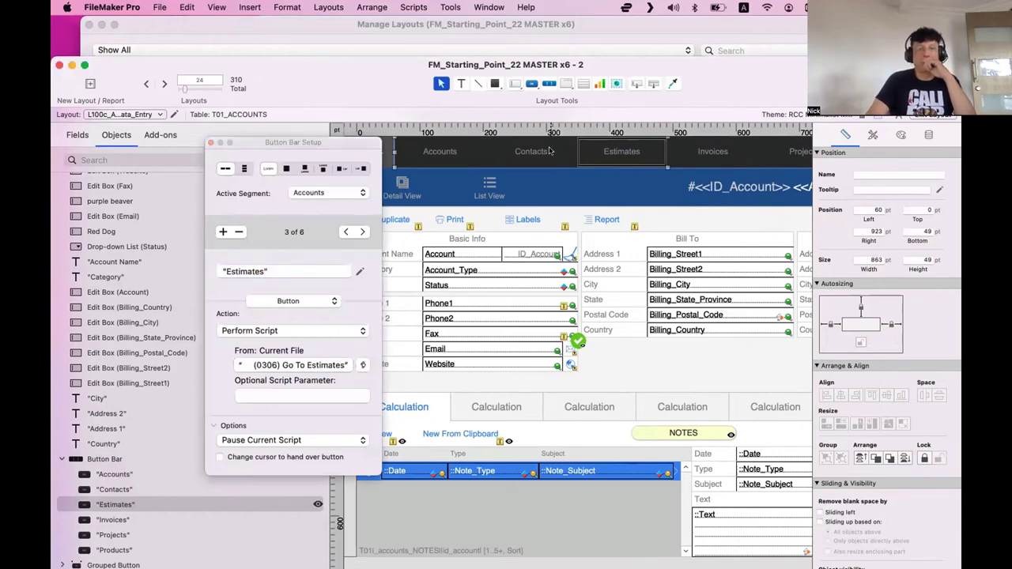
{"action": "left_click", "coordinate": [444, 151]}
{"action": "left_click", "coordinate": [303, 366]}
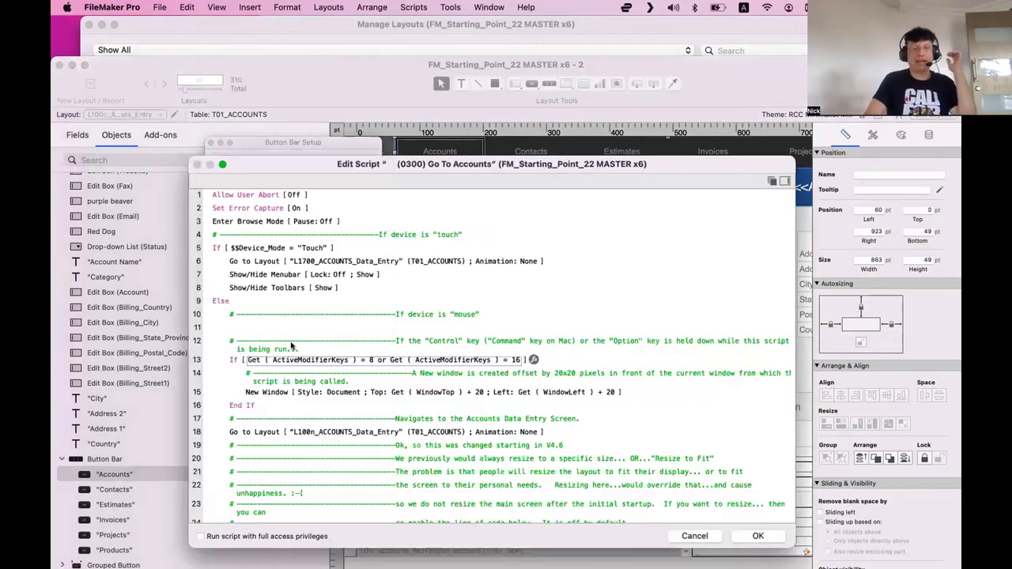
{"action": "key", "text": "Escape"}
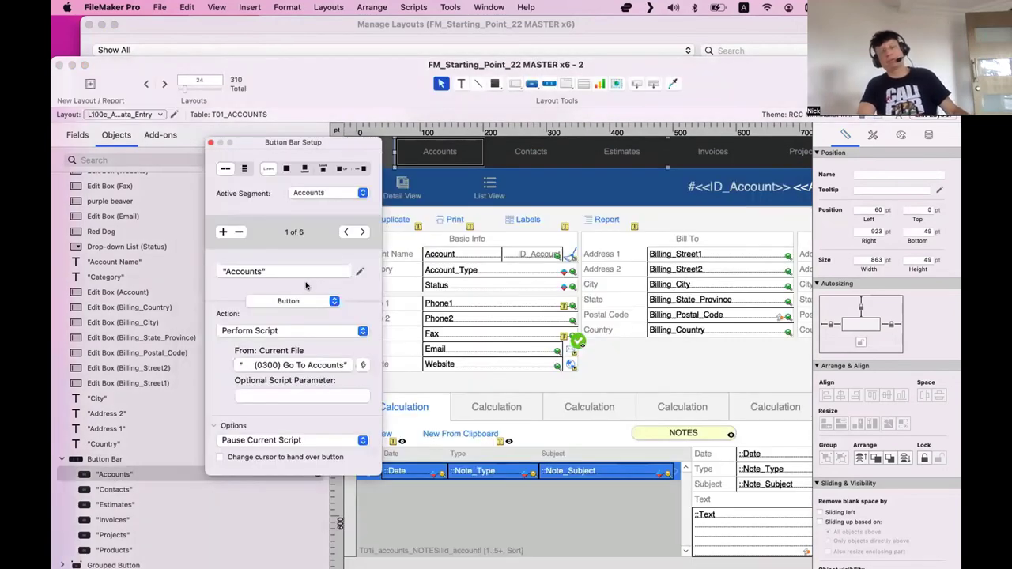
{"action": "left_click", "coordinate": [408, 195]}
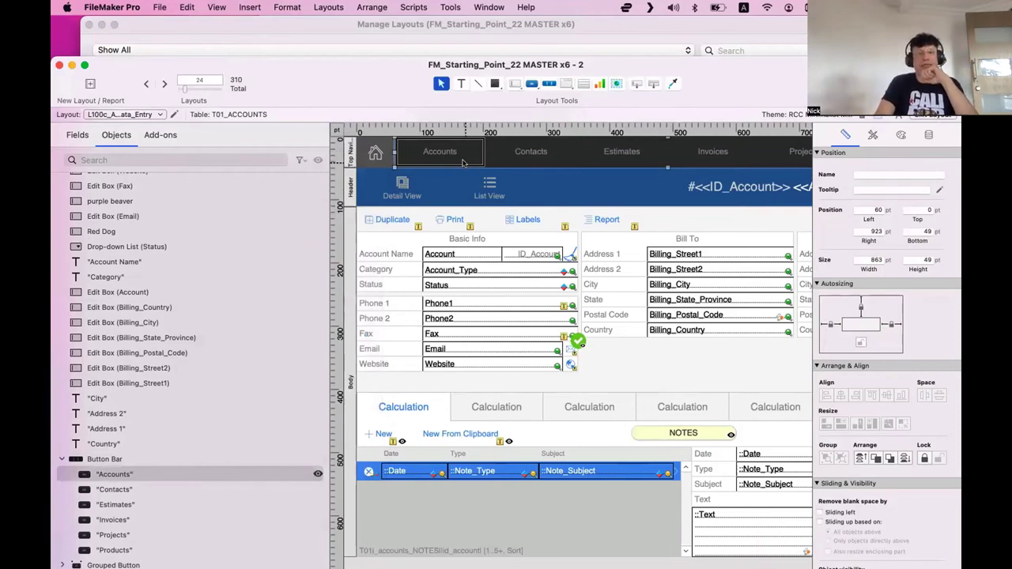
Step: Select the navigation bar's Contacts and Accounts segments in turn, moving the layout window slightly up
{"action": "left_click", "coordinate": [518, 157]}
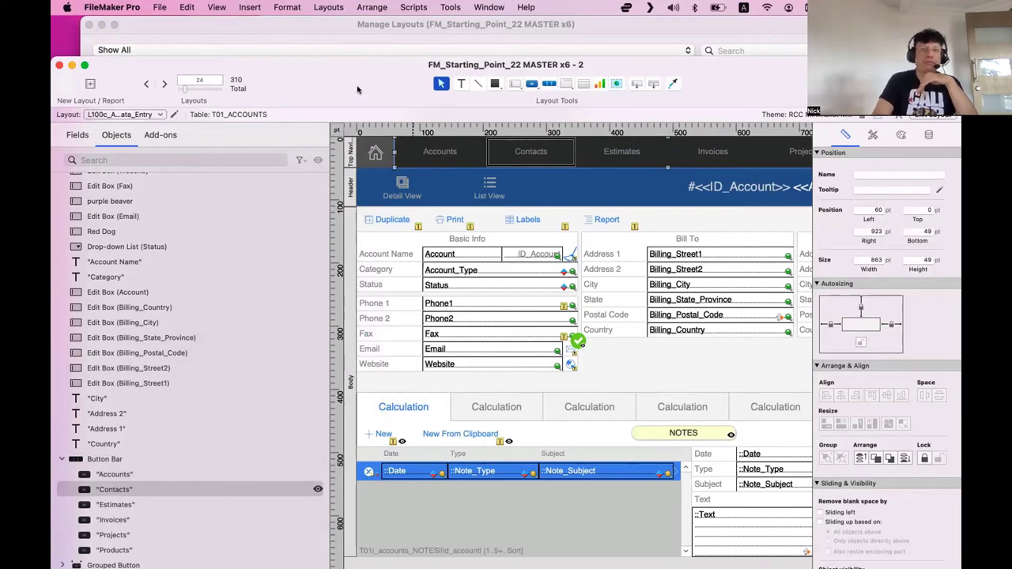
{"action": "left_click_drag", "start_coordinate": [360, 91], "coordinate": [360, 73]}
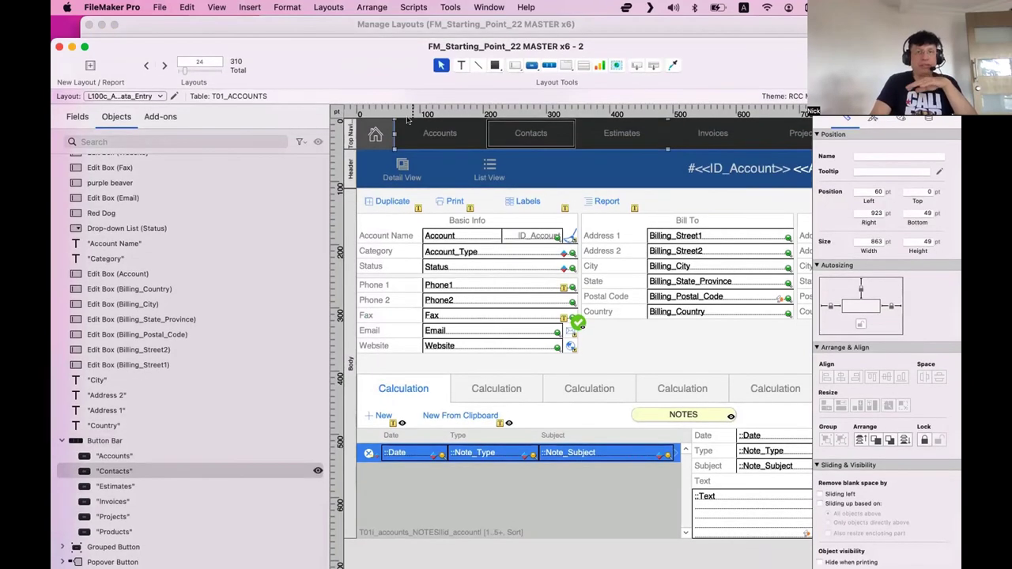
{"action": "left_click", "coordinate": [445, 138]}
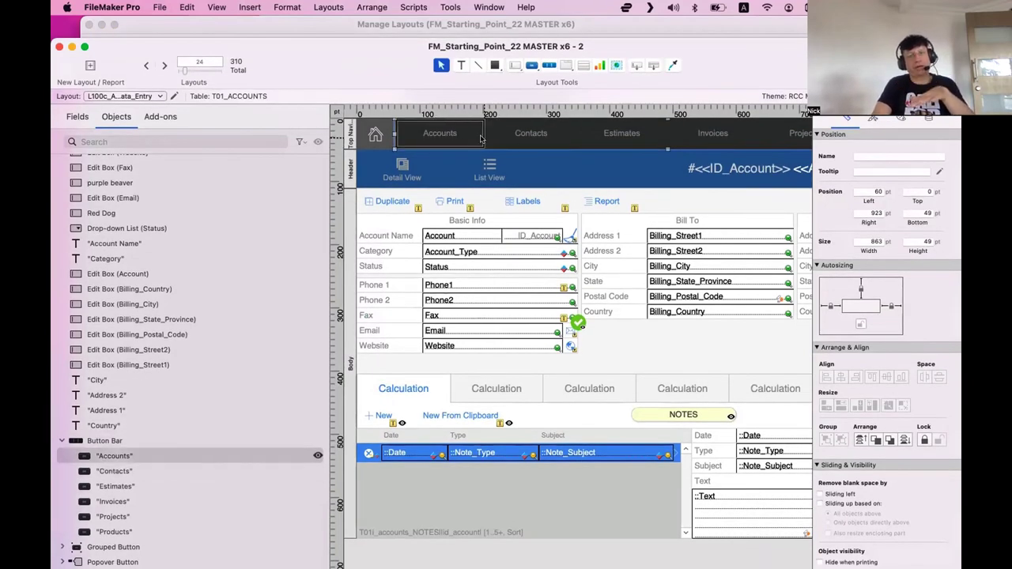
Step: Draw a trial single button about 121 by 38 pt in the blue header beside List View and delete it
{"action": "left_click", "coordinate": [532, 65]}
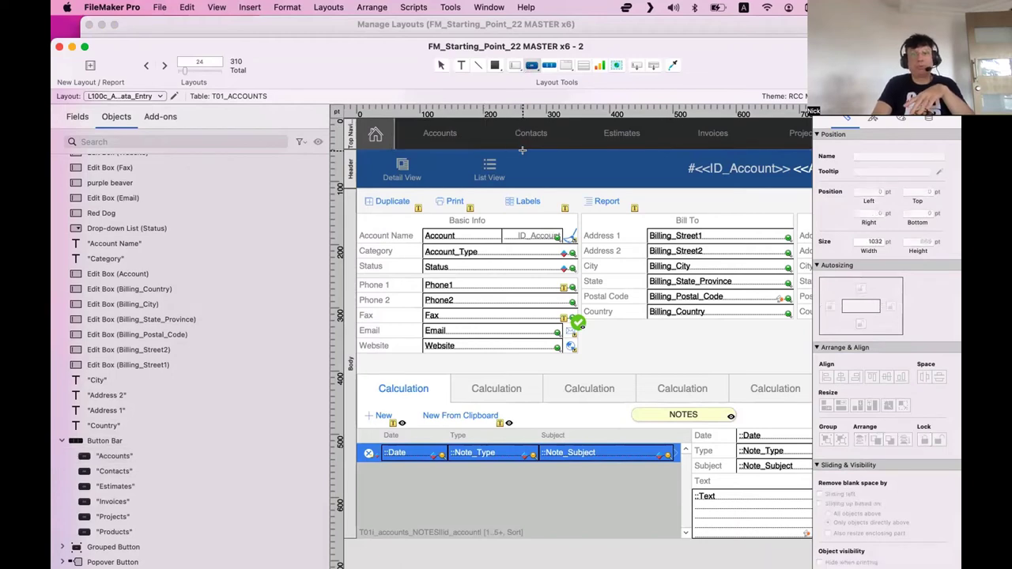
{"action": "left_click_drag", "start_coordinate": [525, 156], "coordinate": [602, 179]}
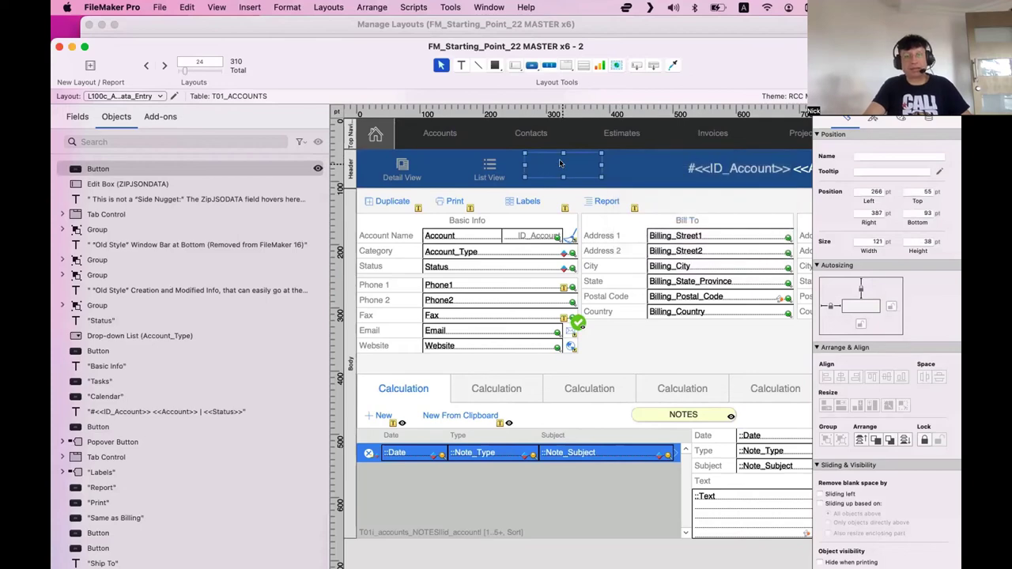
{"action": "key", "text": "Delete"}
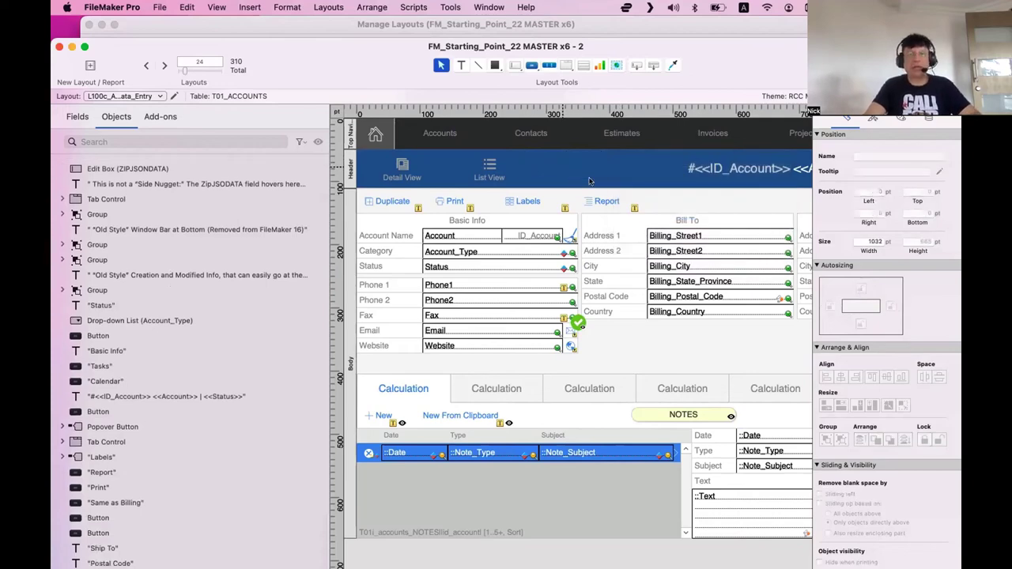
Step: Draw a trial three-segment button bar about 300 by 38 pt in the header and delete its segments one by one
{"action": "left_click", "coordinate": [551, 70]}
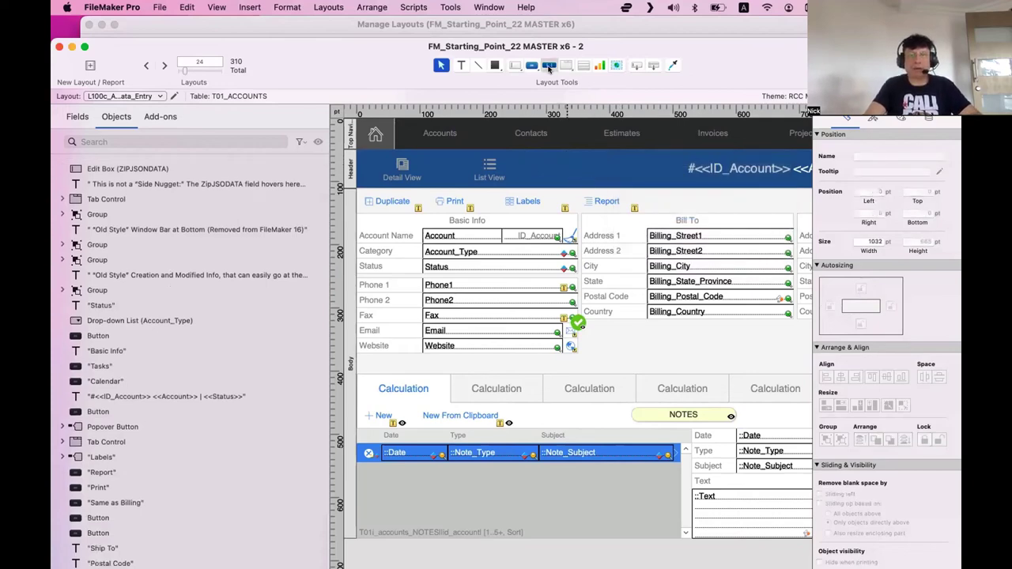
{"action": "left_click_drag", "start_coordinate": [531, 172], "coordinate": [607, 187]}
{"action": "mouse_move", "coordinate": [694, 187]}
{"action": "left_mouse_down"}
{"action": "mouse_move", "coordinate": [718, 191]}
{"action": "mouse_move", "coordinate": [691, 204]}
{"action": "left_mouse_up"}
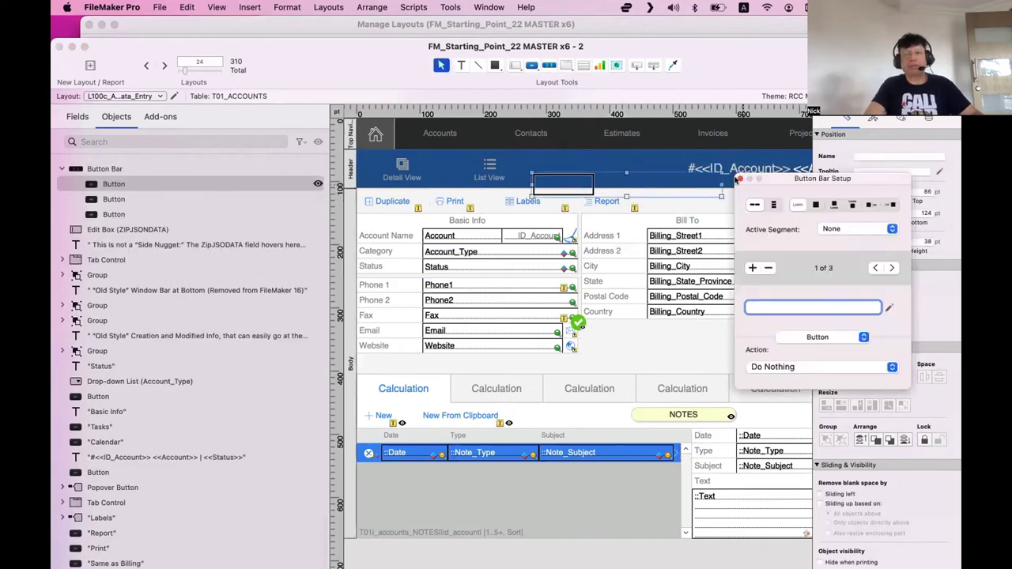
{"action": "left_click", "coordinate": [565, 183]}
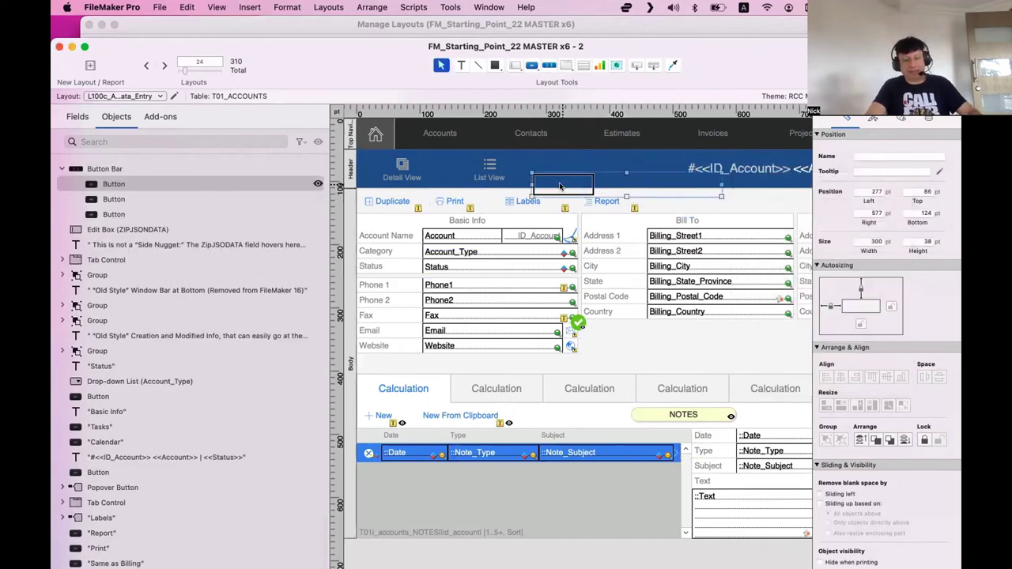
{"action": "key", "text": "Delete"}
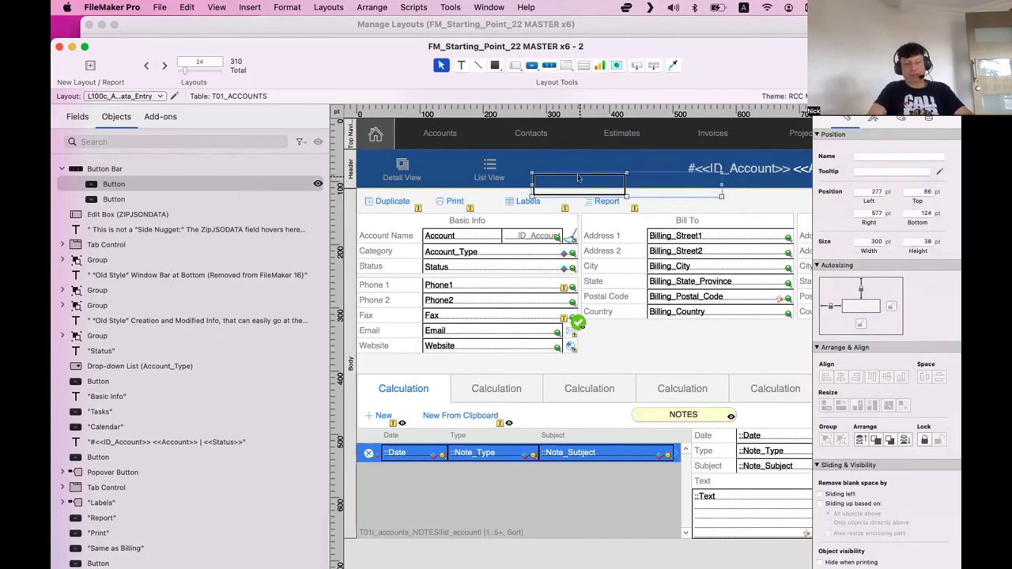
{"action": "key", "text": "Delete"}
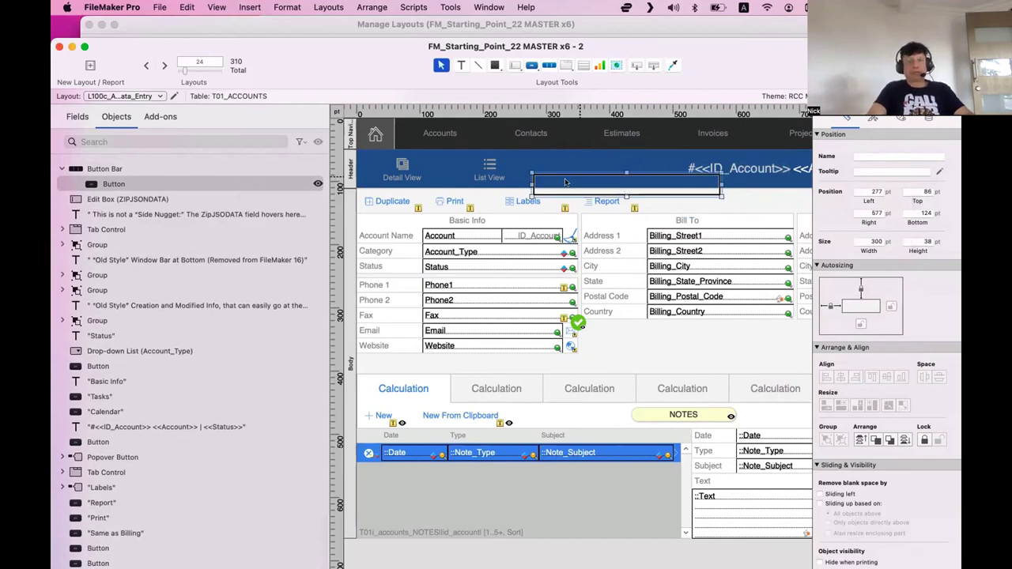
{"action": "key", "text": "Delete"}
Step: Open the Button Bar Setup of the navigation bar's Accounts segment and check the Active Segment choices, keeping Accounts
{"action": "left_click", "coordinate": [454, 140]}
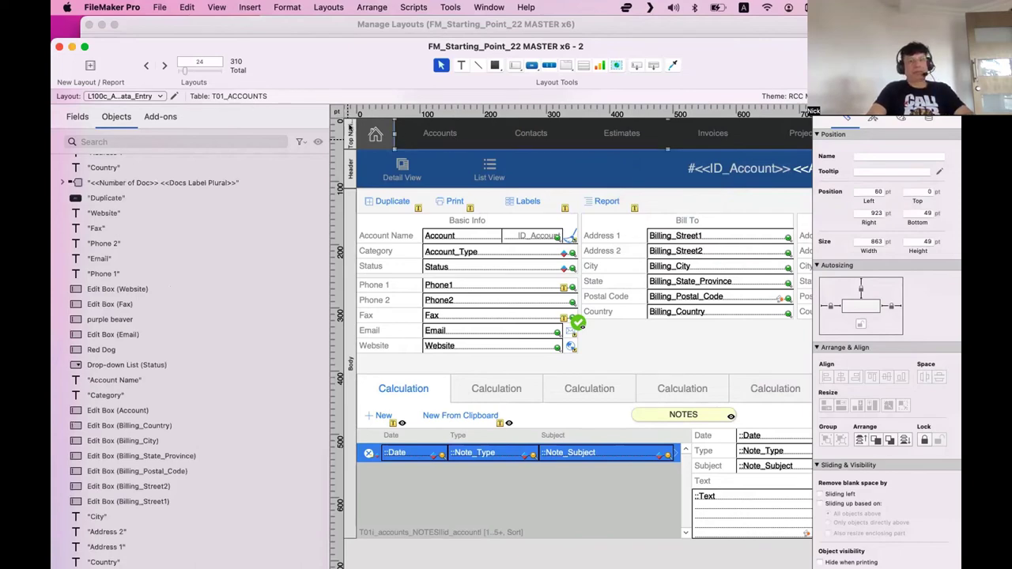
{"action": "double_click", "coordinate": [438, 132]}
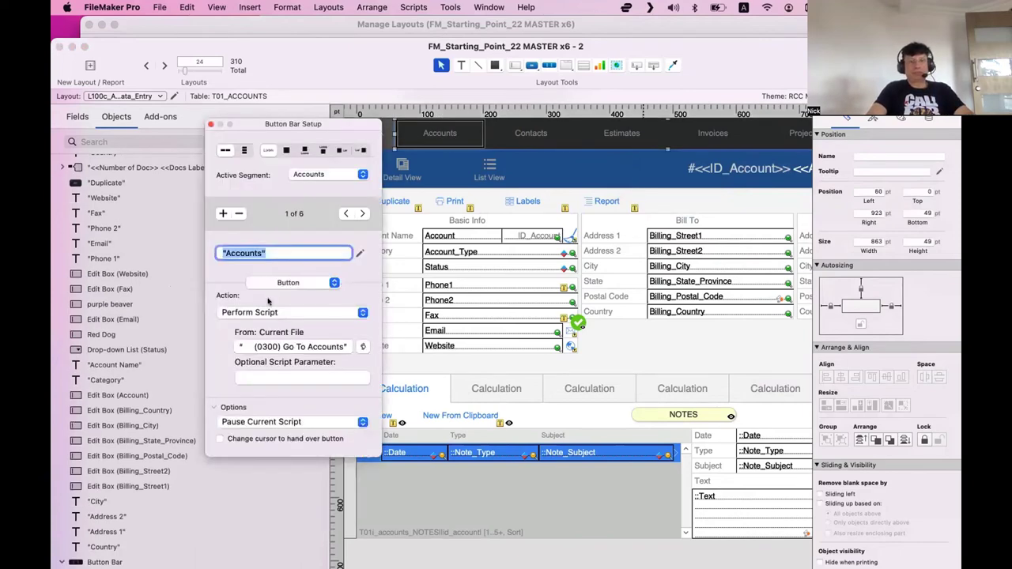
{"action": "left_click", "coordinate": [303, 176]}
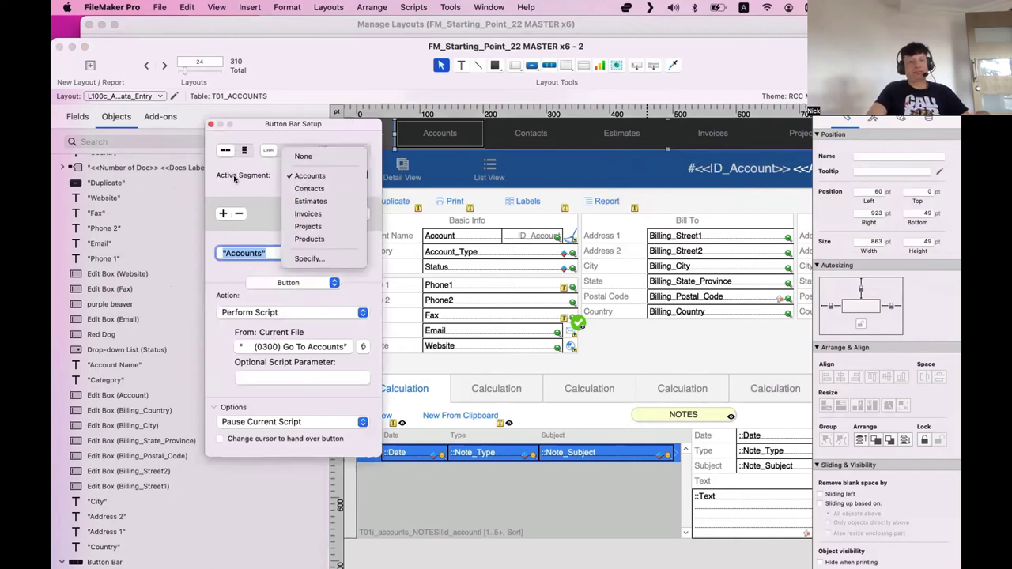
{"action": "left_click", "coordinate": [308, 175]}
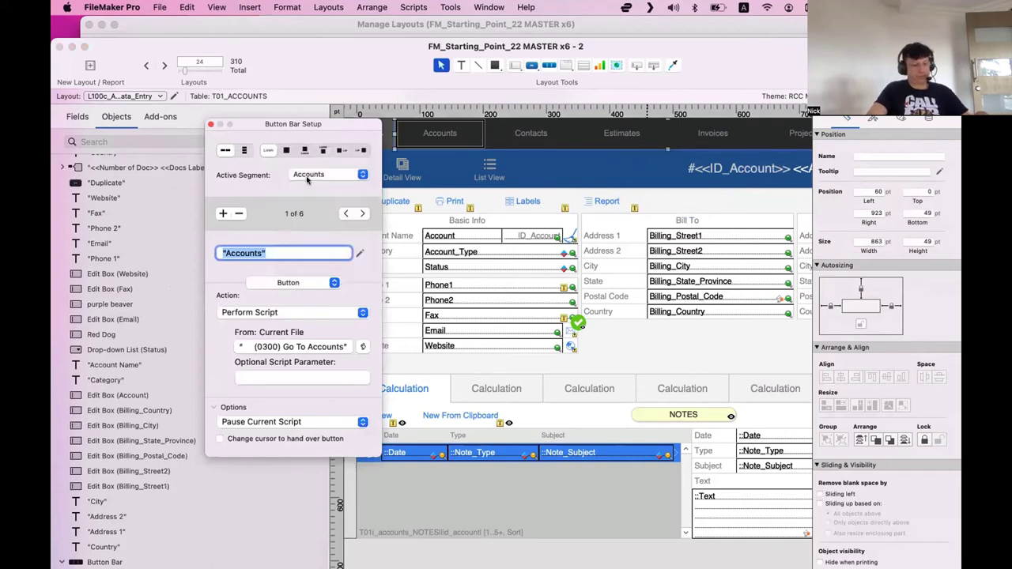
Step: Close the Button Bar Setup and select the Print button above the Basic Info section of the Accounts layout
{"action": "key", "text": "Escape"}
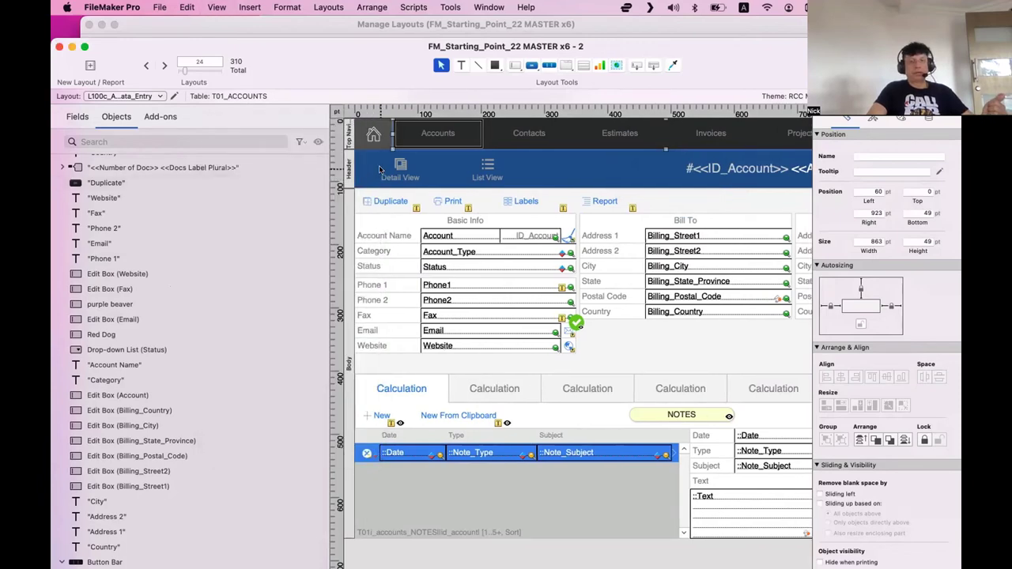
{"action": "left_click_drag", "start_coordinate": [372, 91], "coordinate": [369, 49]}
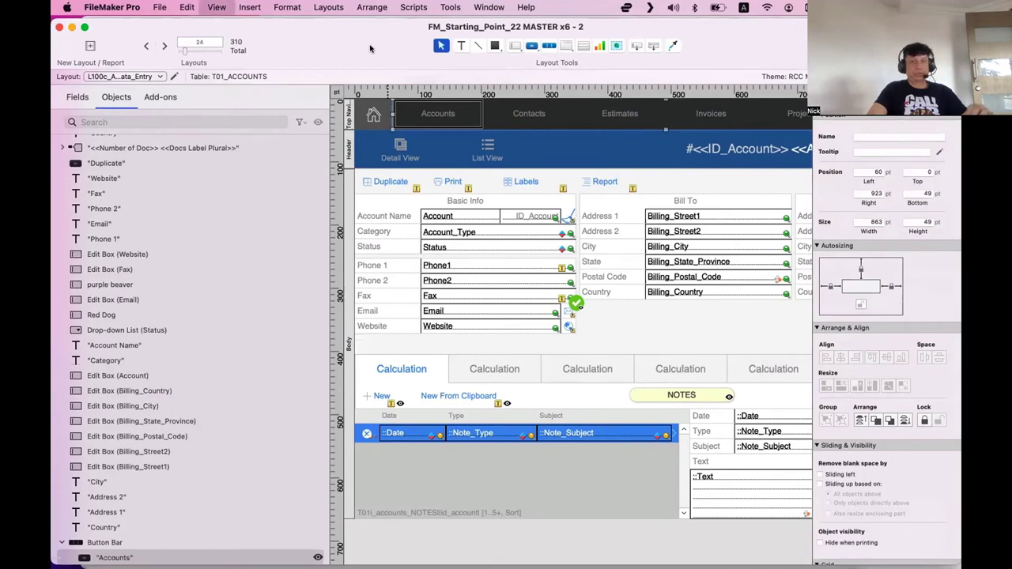
{"action": "left_click", "coordinate": [225, 7]}
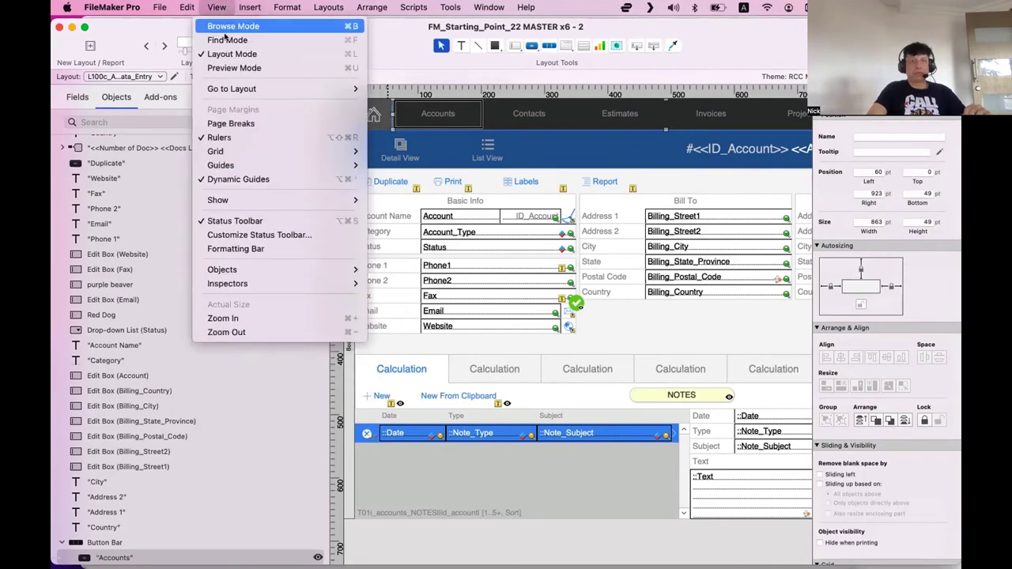
{"action": "left_click", "coordinate": [225, 28]}
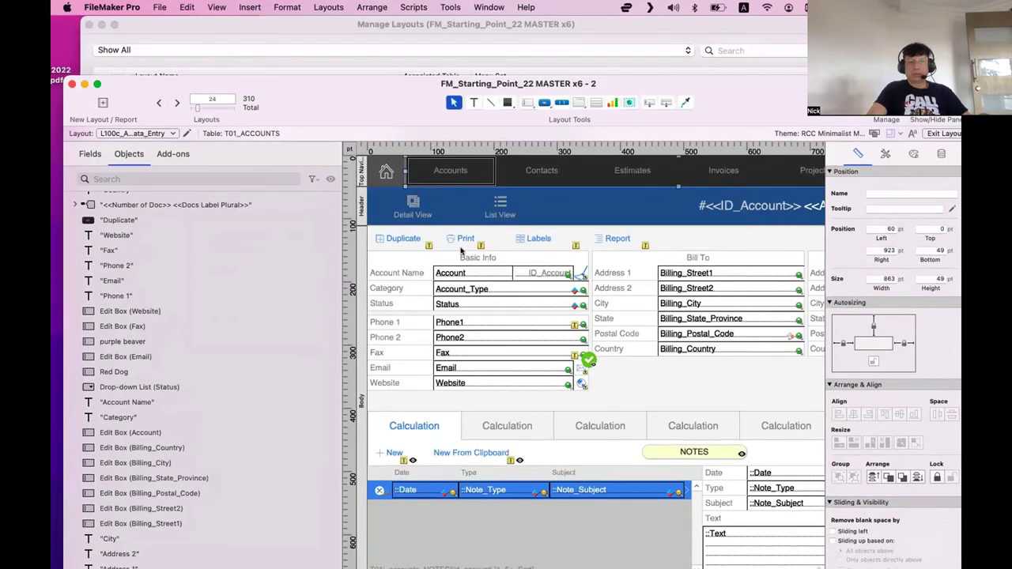
{"action": "left_click", "coordinate": [465, 241]}
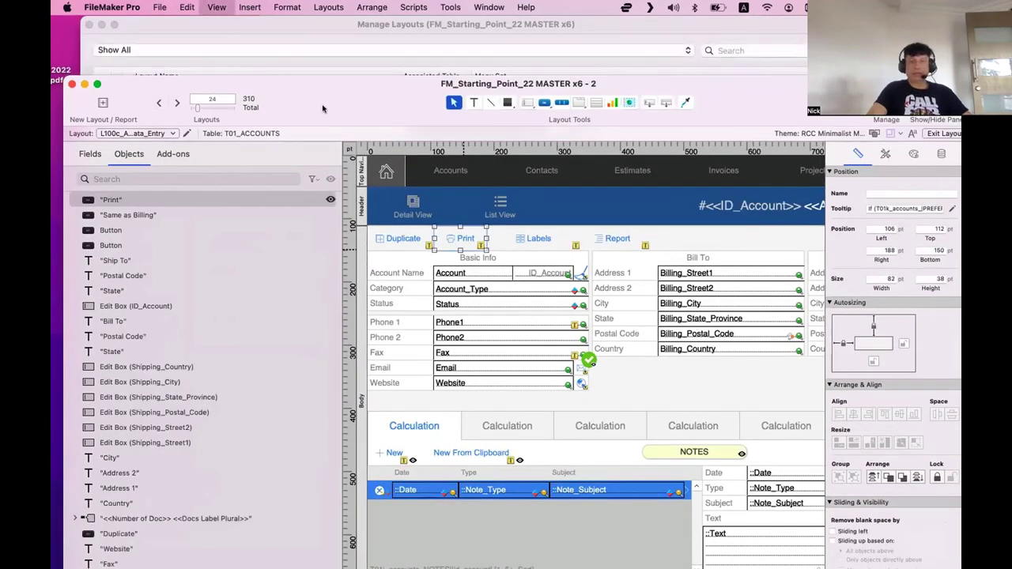
{"action": "left_click_drag", "start_coordinate": [324, 111], "coordinate": [318, 78]}
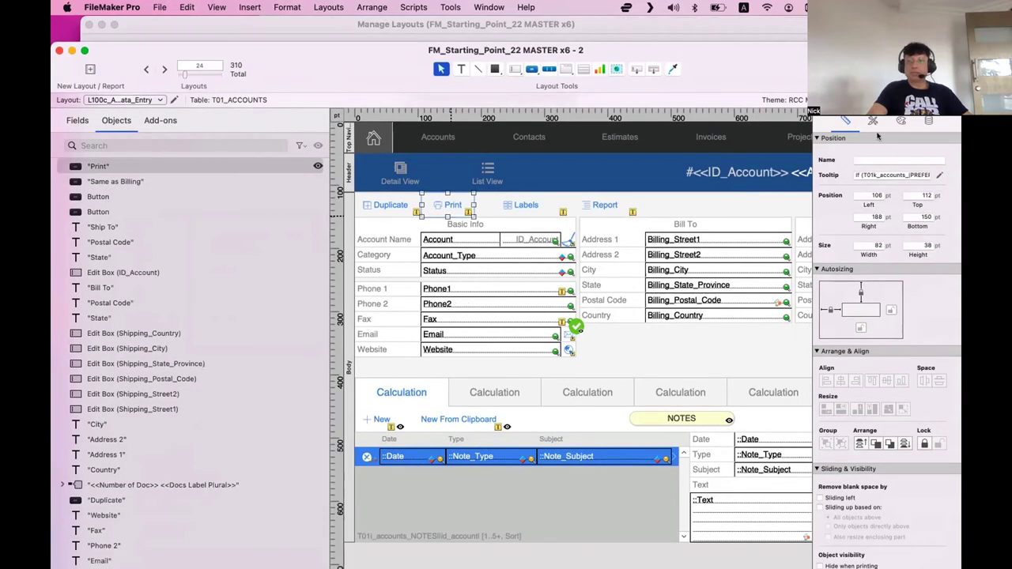
Step: View the L100c Accounts data entry layout in Browse mode and go to Contacts through its navigation bar
{"action": "key", "text": "super+p"}
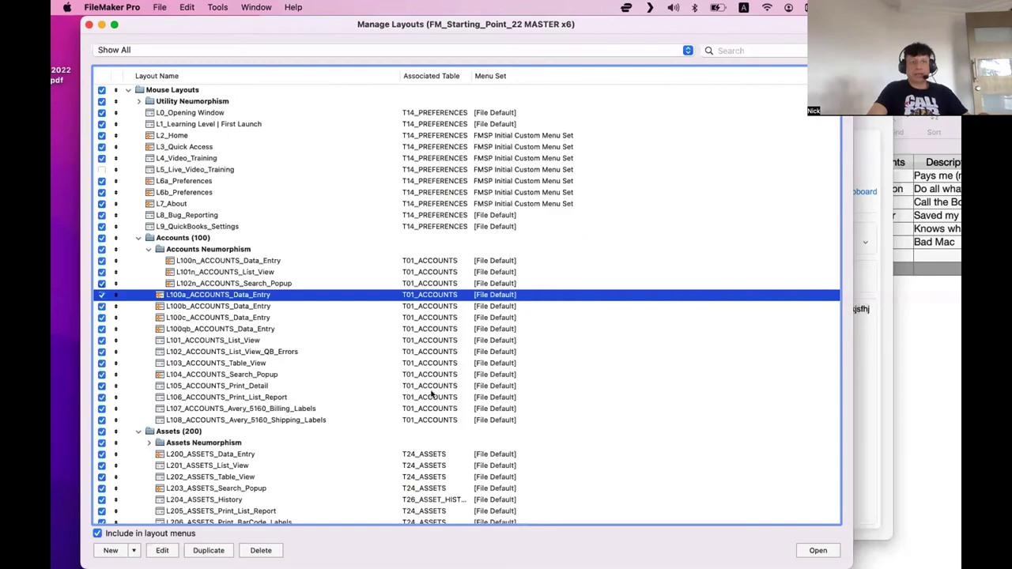
{"action": "left_click", "coordinate": [802, 553]}
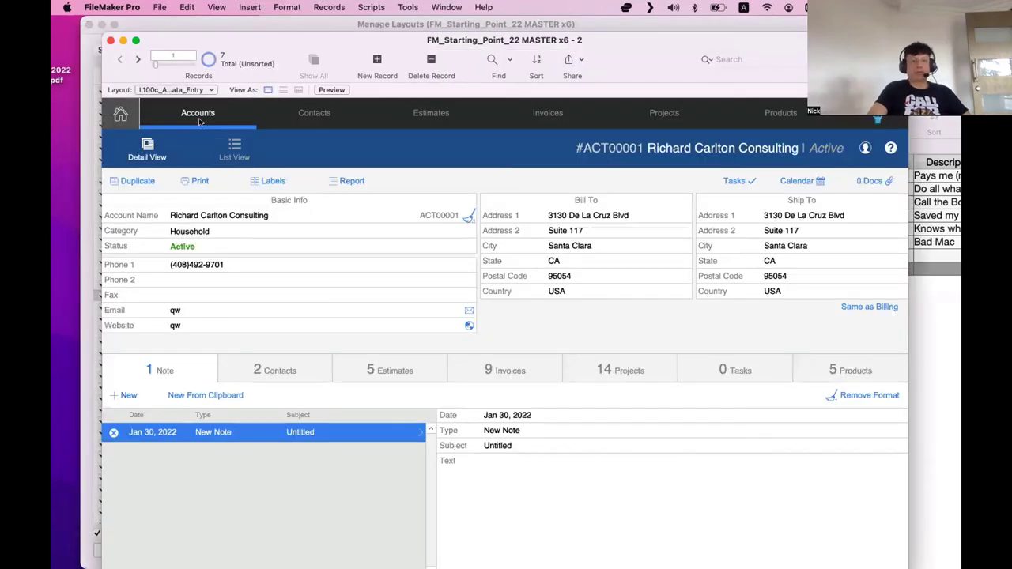
{"action": "left_click", "coordinate": [300, 116]}
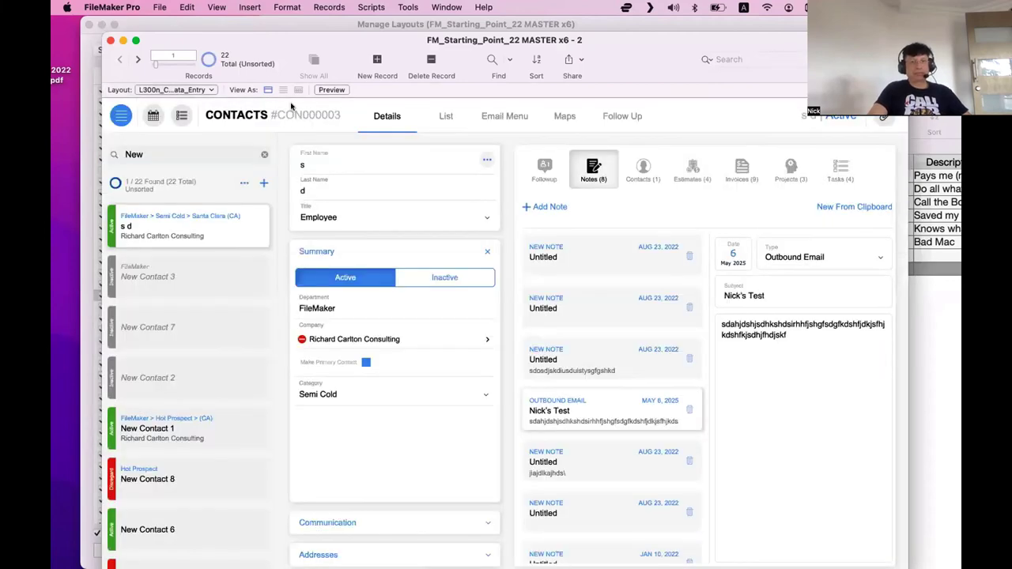
Step: Return to the Manage Layouts list and open the L300c_CONTACTS_Data_Entry layout
{"action": "left_click_drag", "start_coordinate": [250, 40], "coordinate": [456, 172]}
{"action": "left_click", "coordinate": [441, 167]}
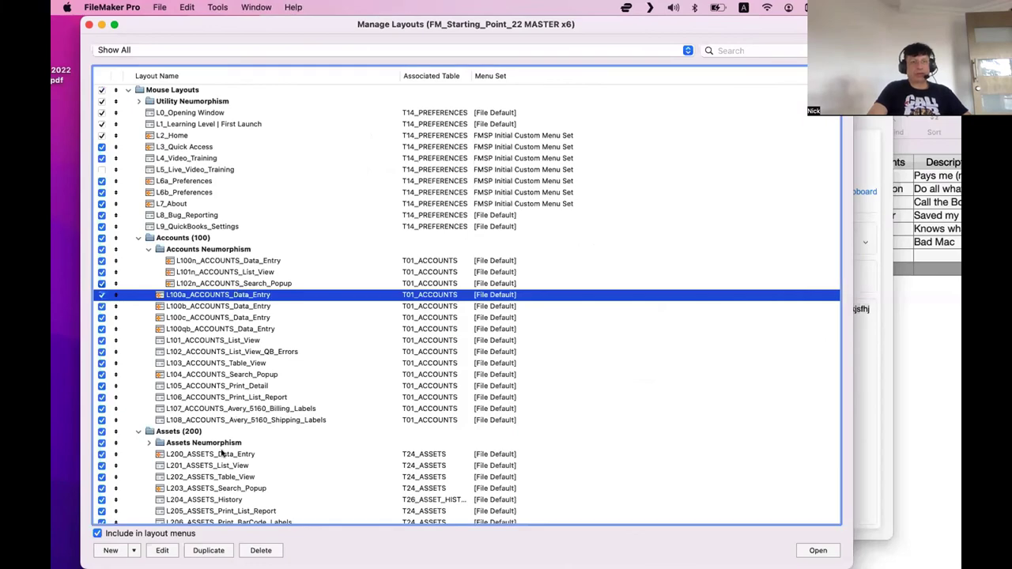
{"action": "scroll", "coordinate": [223, 452], "scroll_direction": "down", "scroll_amount": 1}
{"action": "scroll", "coordinate": [222, 452], "scroll_direction": "down", "scroll_amount": 10}
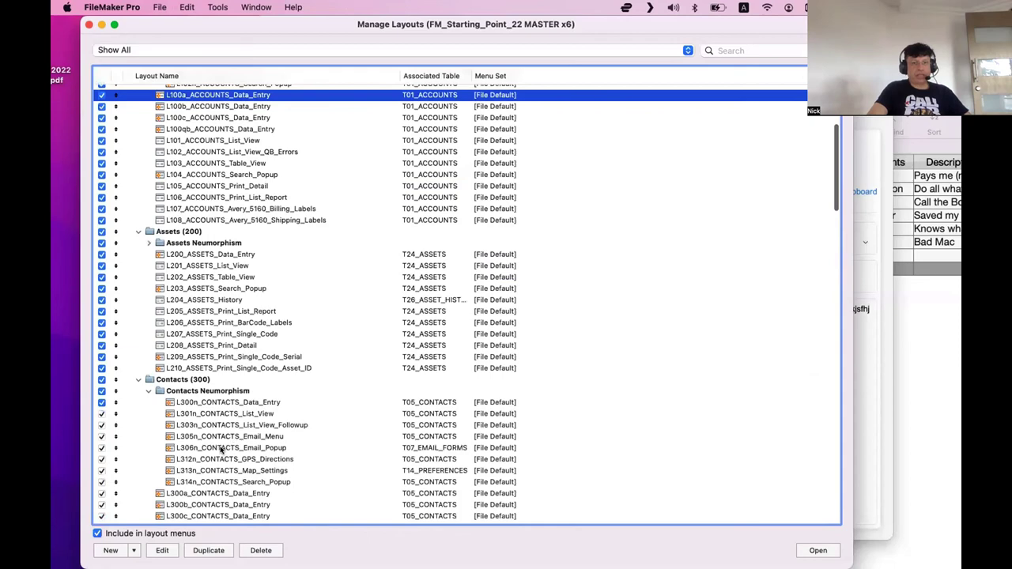
{"action": "scroll", "coordinate": [223, 447], "scroll_direction": "down", "scroll_amount": 6}
{"action": "left_click", "coordinate": [474, 416]}
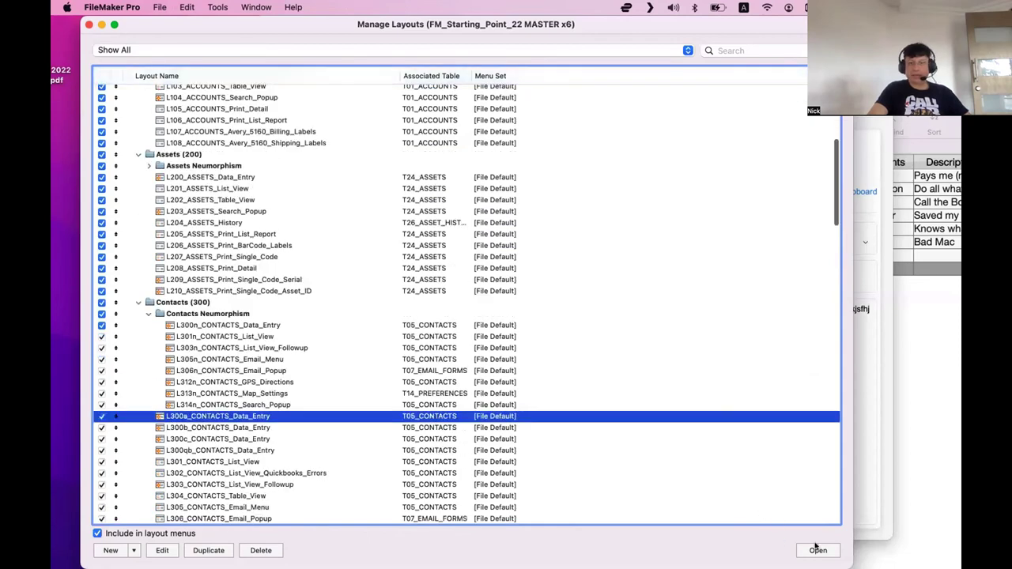
{"action": "left_click", "coordinate": [818, 551]}
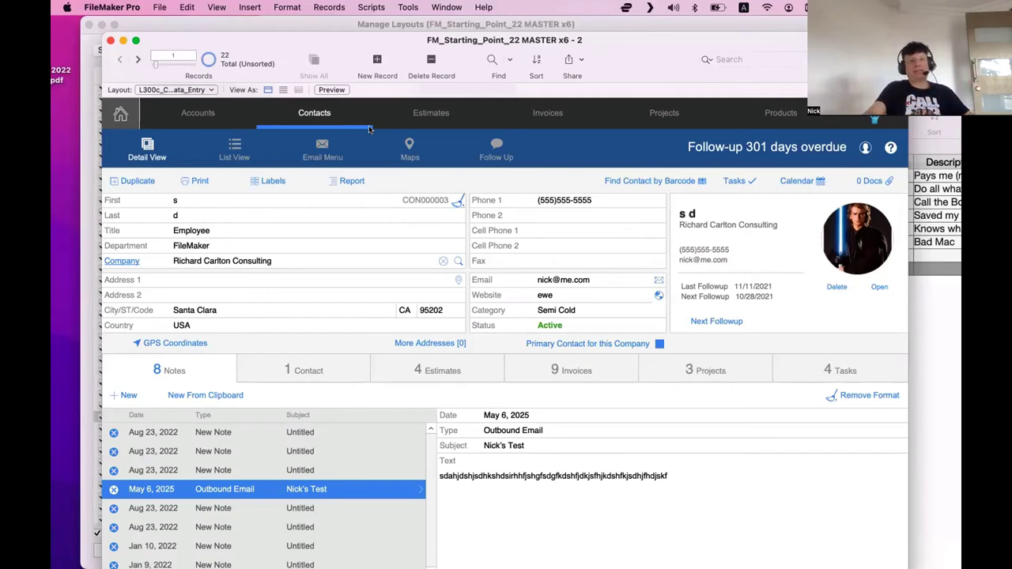
Step: Switch to the UI-UX file's window and open Layout #7 in Layout mode
{"action": "left_click", "coordinate": [370, 38]}
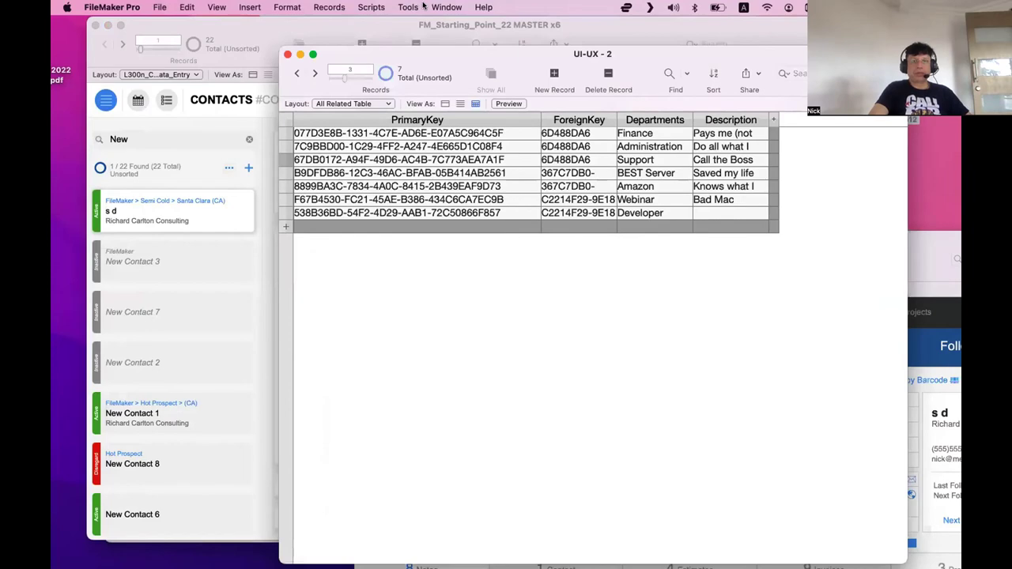
{"action": "left_click", "coordinate": [445, 7]}
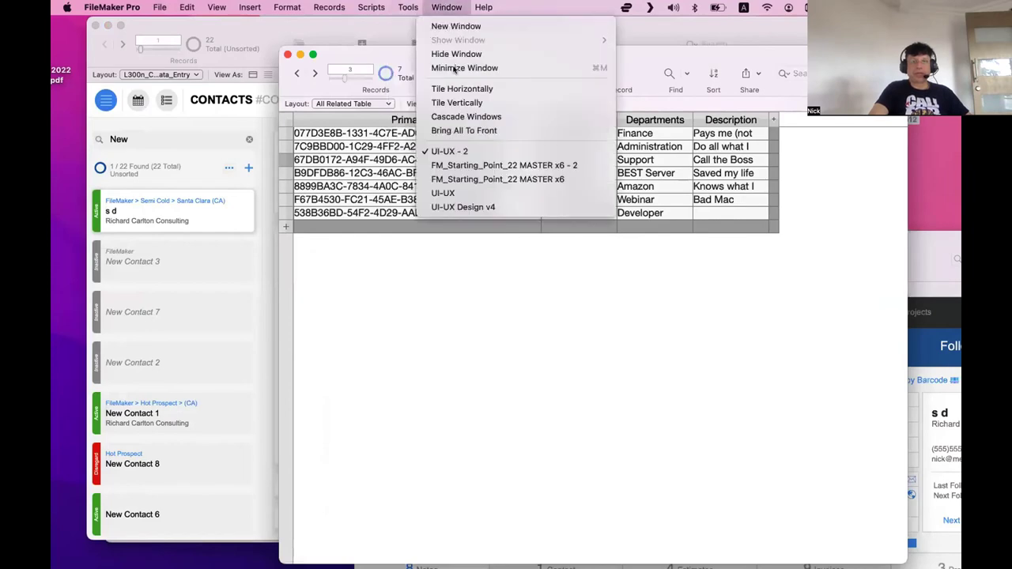
{"action": "left_click", "coordinate": [463, 191]}
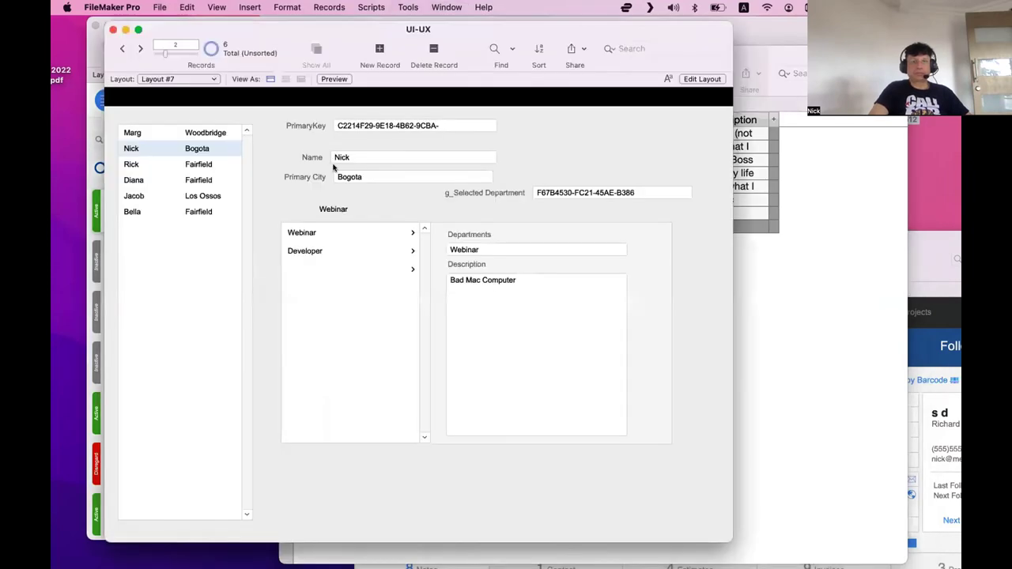
{"action": "key", "text": "super+l"}
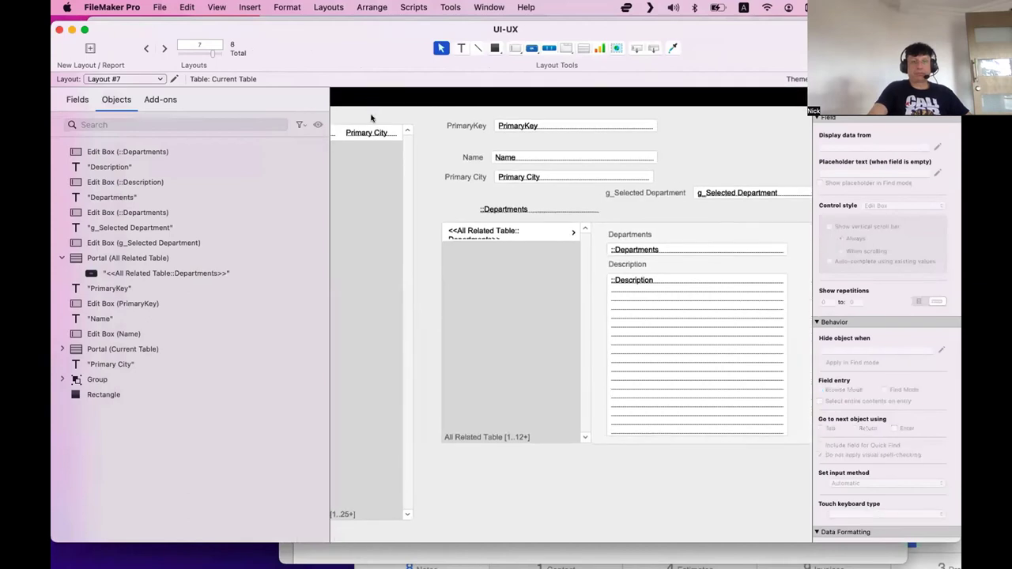
Step: Draw a three-segment button bar in the black header of Layout #7
{"action": "left_click", "coordinate": [549, 49]}
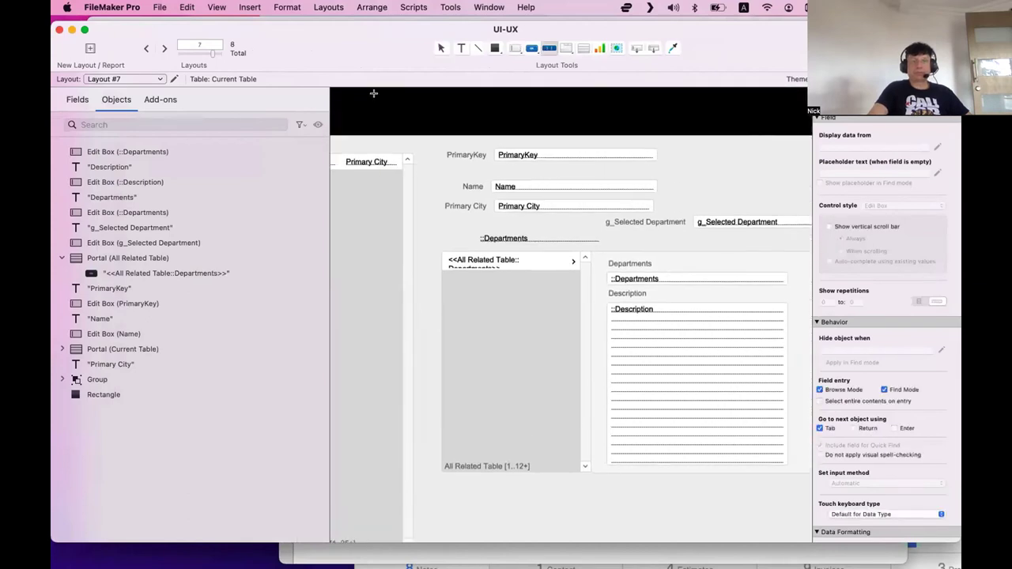
{"action": "left_click", "coordinate": [377, 98]}
{"action": "left_click_drag", "start_coordinate": [561, 129], "coordinate": [583, 124]}
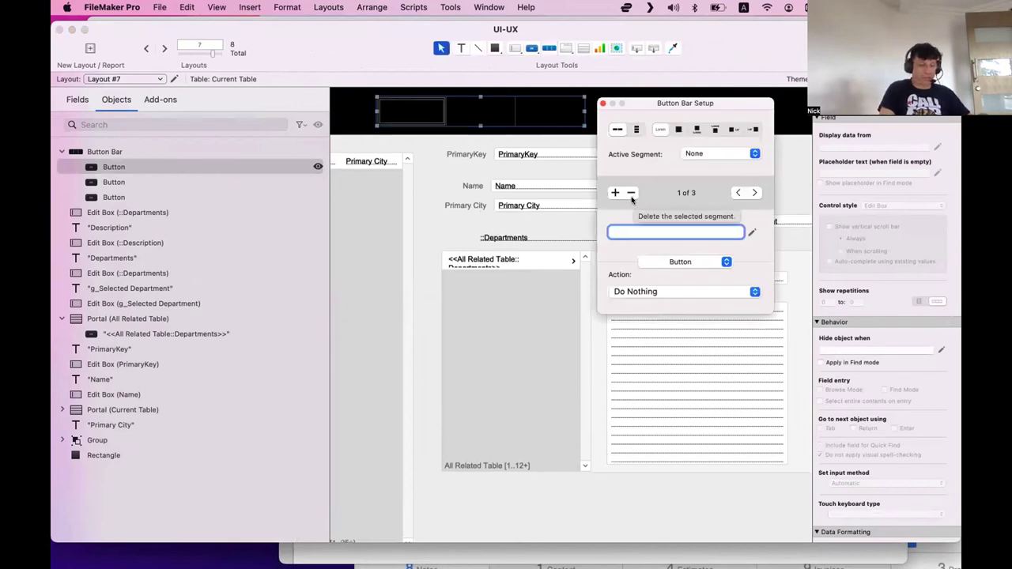
Step: Label the button bar's three segments Layout 1, Layout 2 and Layout 3
{"action": "type", "text": "Layout 1"}
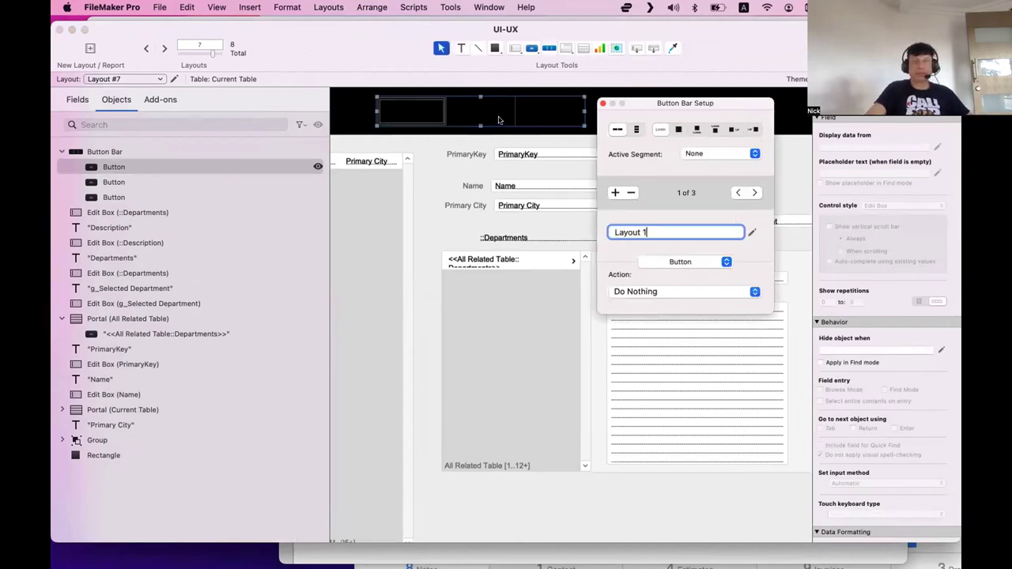
{"action": "key", "text": "Tab"}
{"action": "type", "text": "Layou"}
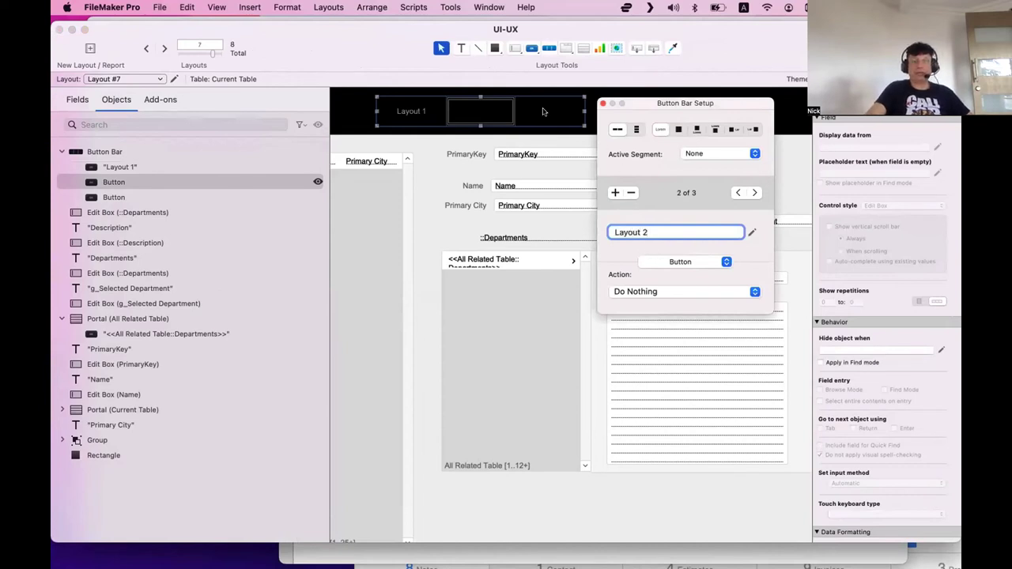
{"action": "key", "text": "Tab"}
{"action": "type", "text": "Lay"}
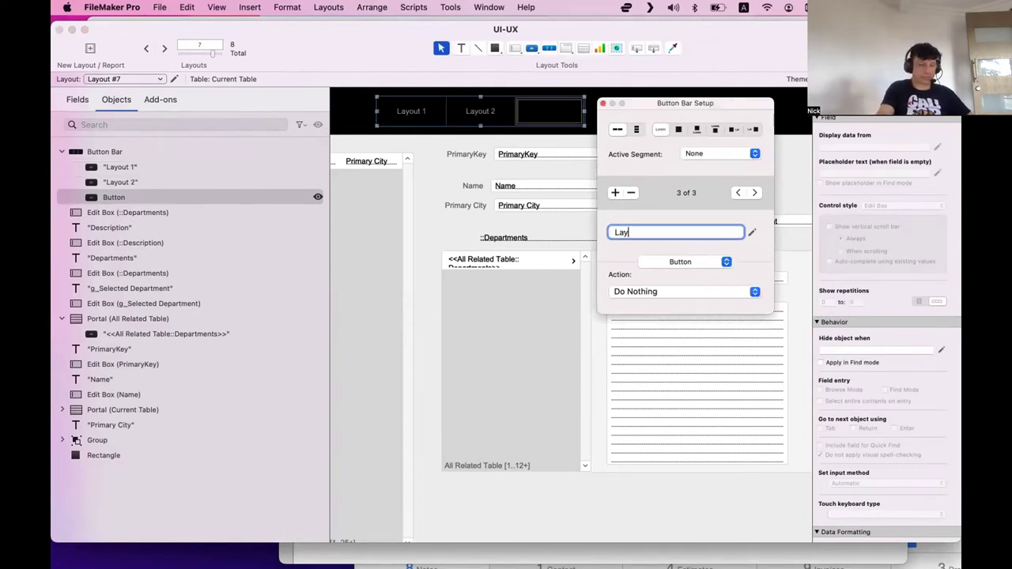
{"action": "type", "text": "out 3"}
{"action": "left_click", "coordinate": [420, 111]}
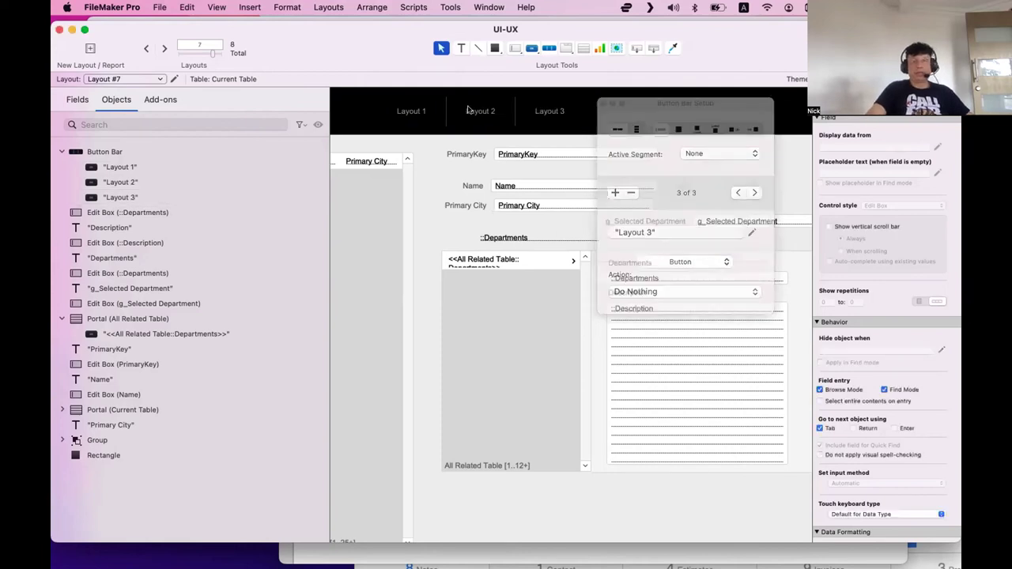
Step: Set the button bar's Active Segment to Layout 1 and preview it in Browse mode
{"action": "double_click", "coordinate": [421, 111]}
{"action": "left_click", "coordinate": [712, 154]}
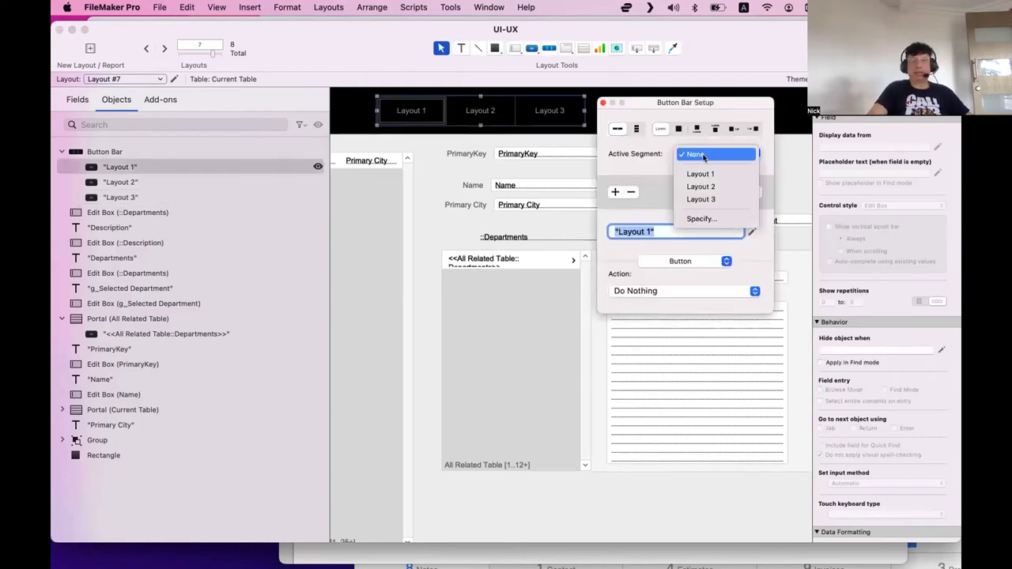
{"action": "left_click", "coordinate": [563, 249]}
{"action": "key", "text": "super+b"}
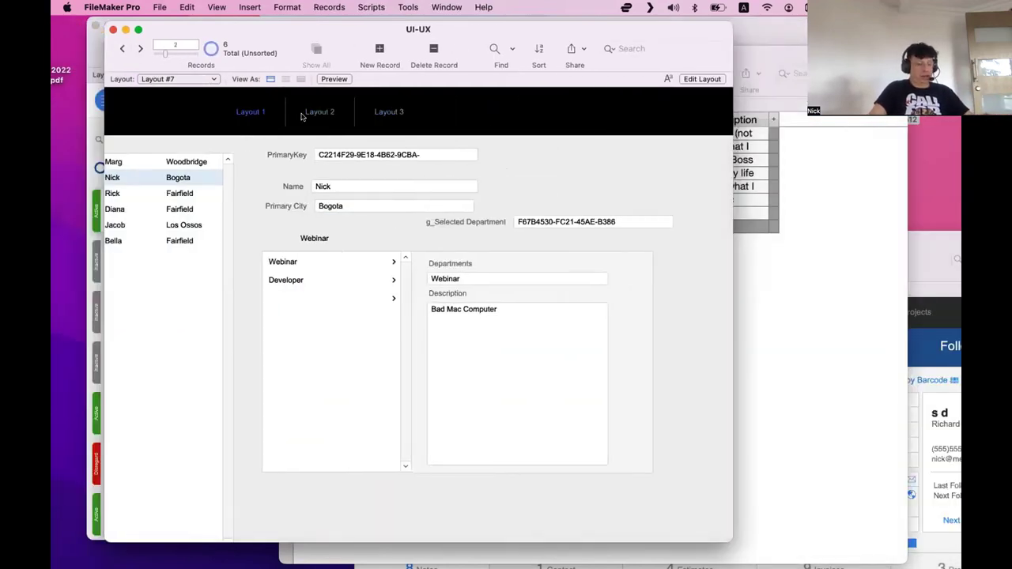
Step: Change the button bar's Active Segment to Layout 2 and check it in Browse mode
{"action": "key", "text": "super+l"}
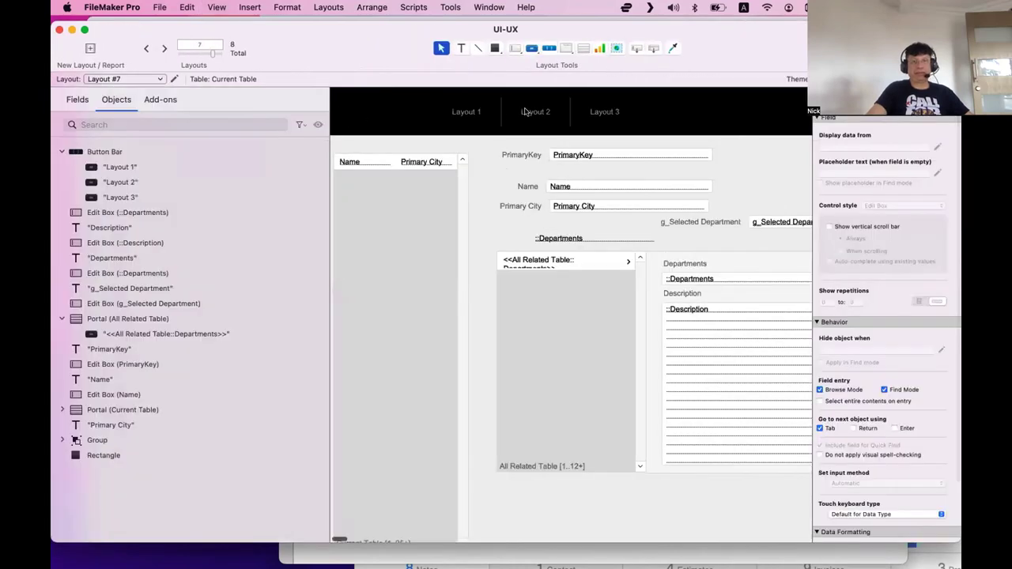
{"action": "double_click", "coordinate": [526, 111]}
{"action": "left_click", "coordinate": [761, 155]}
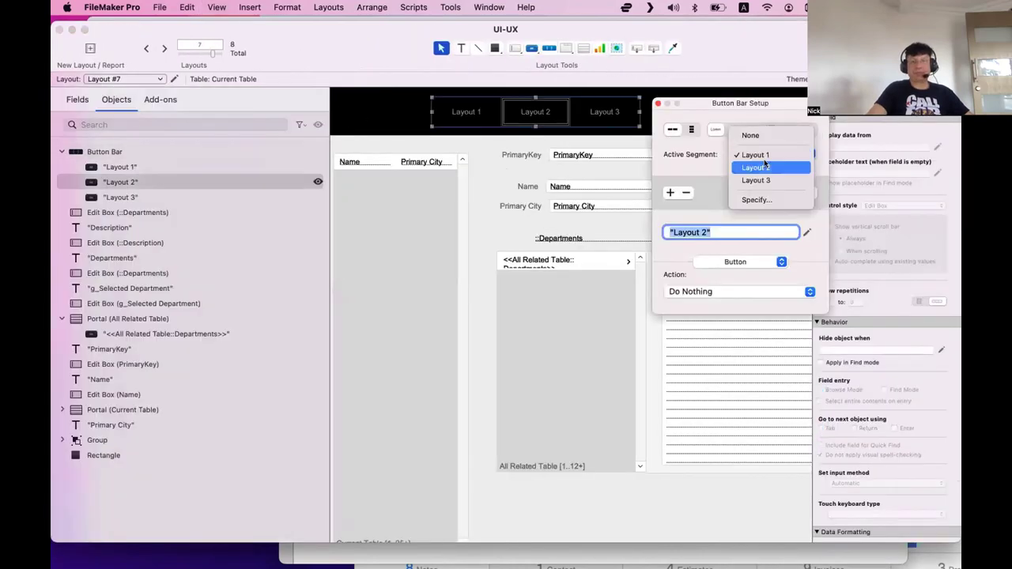
{"action": "left_click", "coordinate": [765, 166]}
{"action": "key", "text": "super+b"}
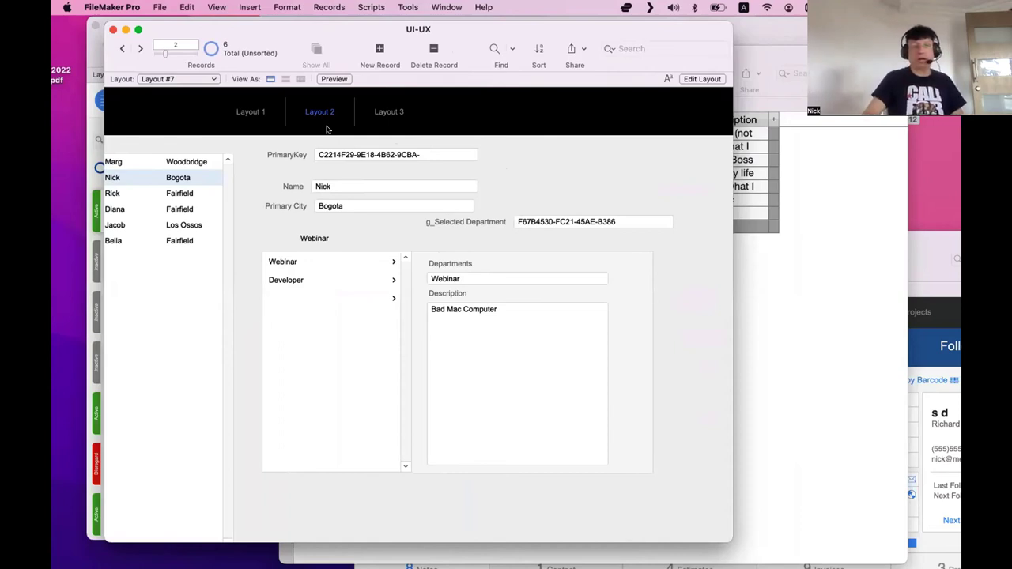
Step: Return to Layout mode and delete the whole button bar from the black header
{"action": "key", "text": "super+l"}
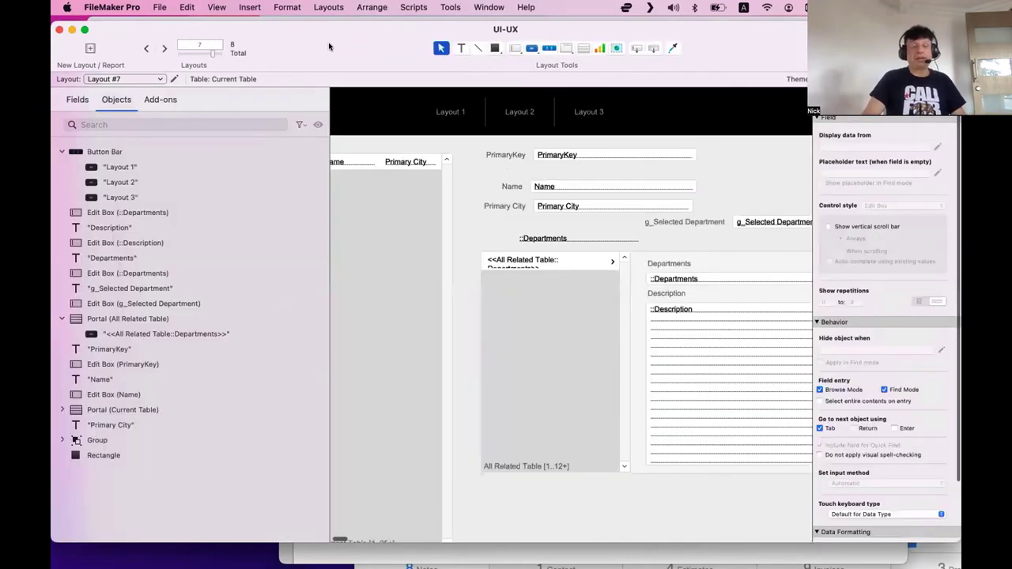
{"action": "left_click", "coordinate": [556, 250]}
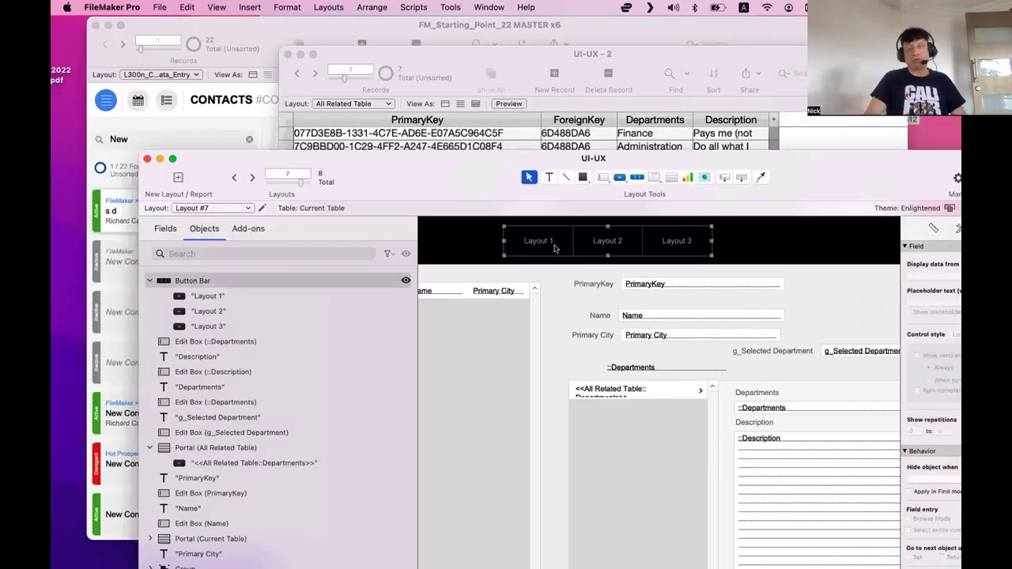
{"action": "key", "text": "Delete"}
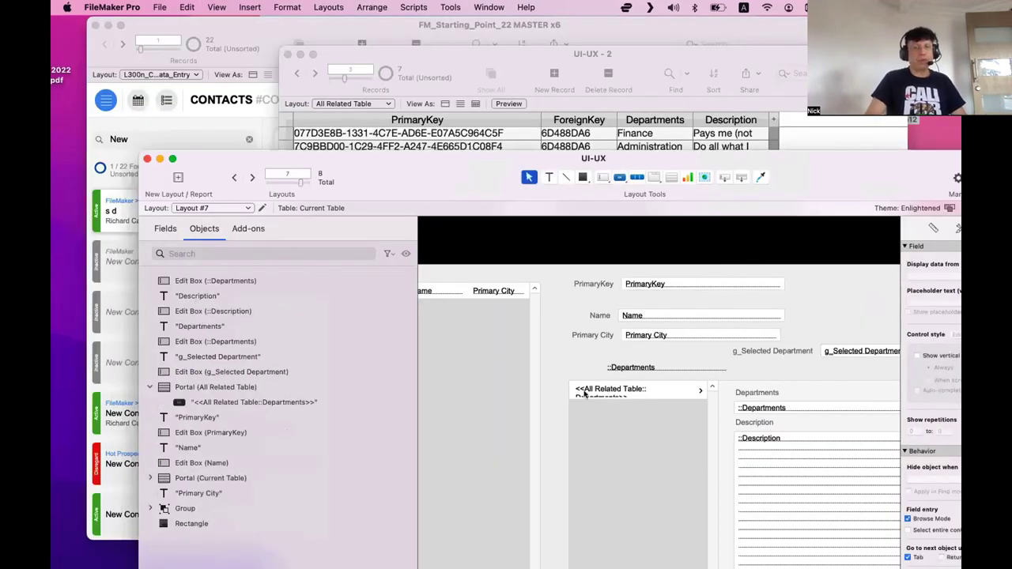
Step: Bring the FM_Starting_Point_22 MASTER x6 window forward and visit the Contacts module's List, Email Menu, Maps and Follow Up pages
{"action": "left_click_drag", "start_coordinate": [594, 158], "coordinate": [720, 376]}
{"action": "left_click", "coordinate": [351, 103]}
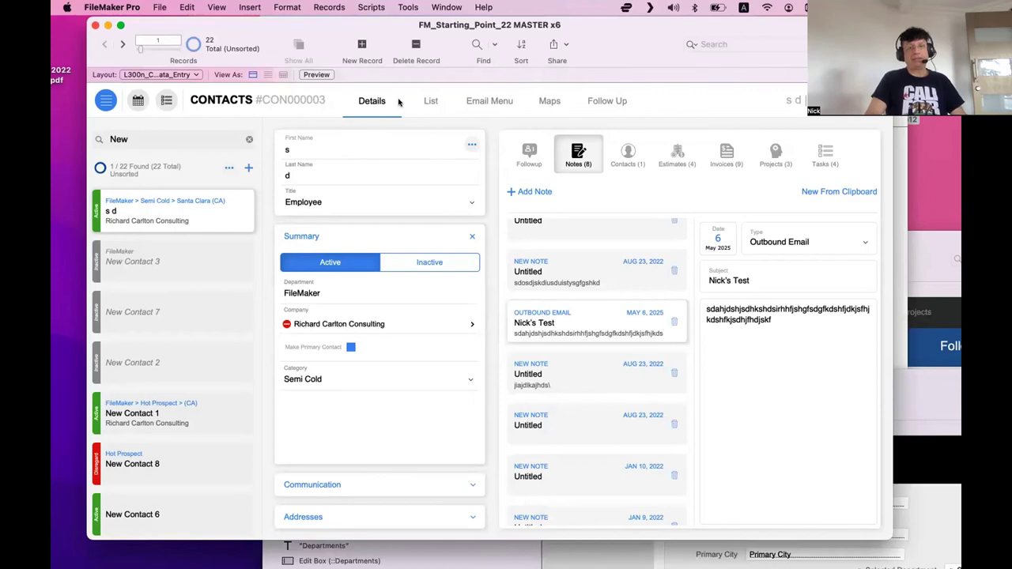
{"action": "left_click", "coordinate": [422, 103]}
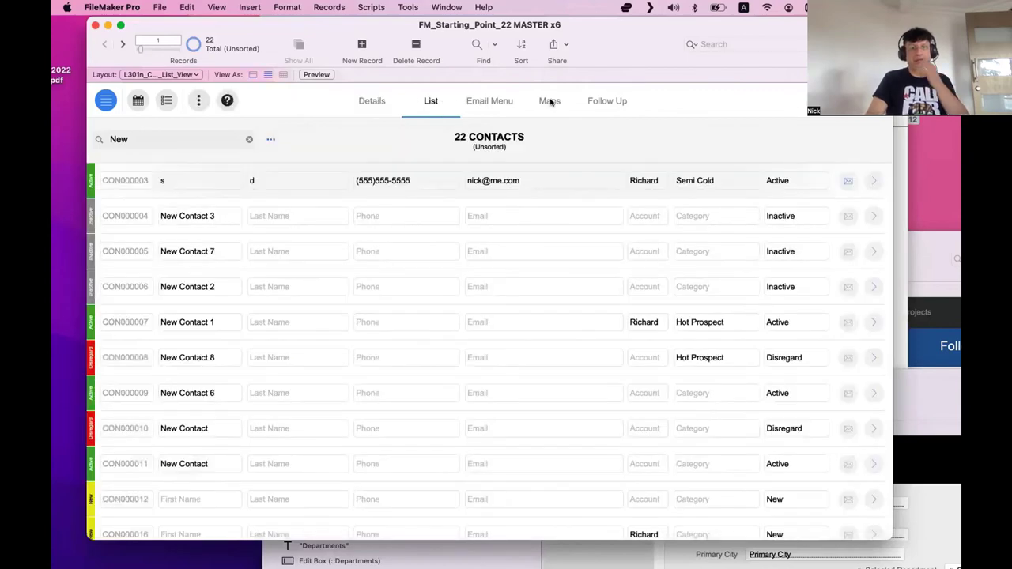
{"action": "left_click", "coordinate": [550, 101]}
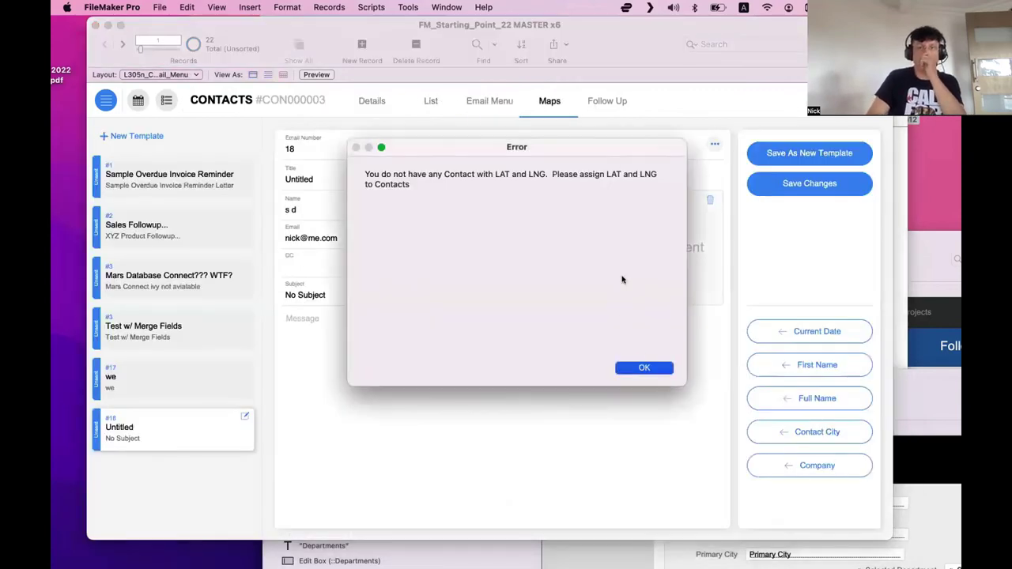
{"action": "key", "text": "Return"}
{"action": "left_click", "coordinate": [607, 101]}
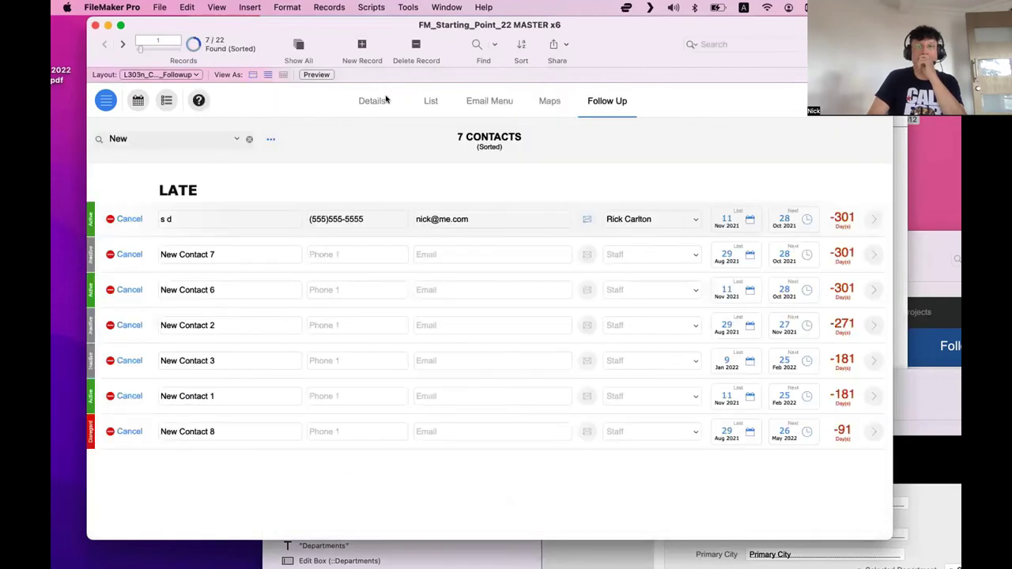
Step: Cycle through the Contacts module's Details, List, Email Menu, Maps and Follow Up pages, dismiss the Maps message, and return to Details
{"action": "left_click", "coordinate": [373, 100]}
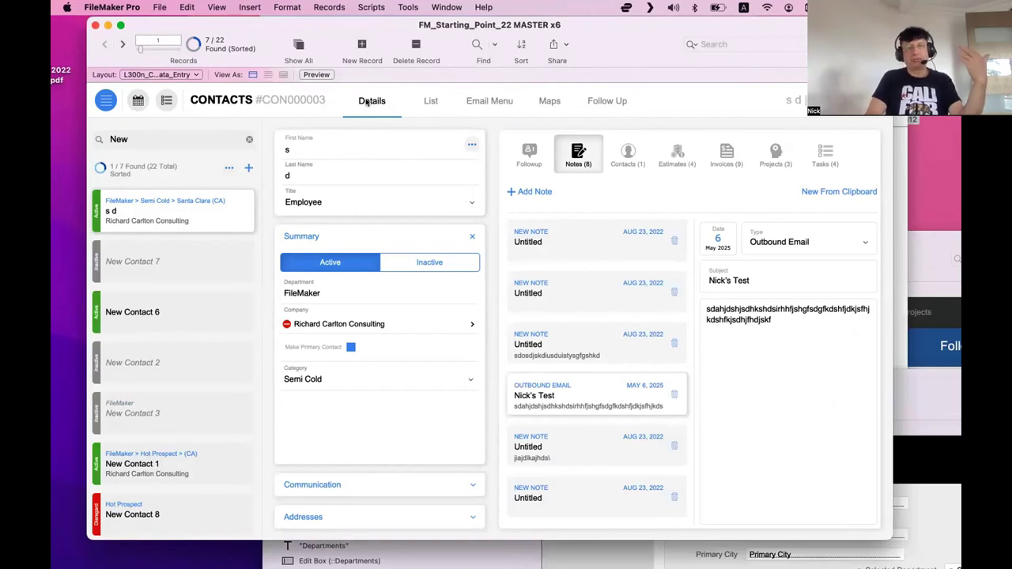
{"action": "left_click", "coordinate": [427, 101]}
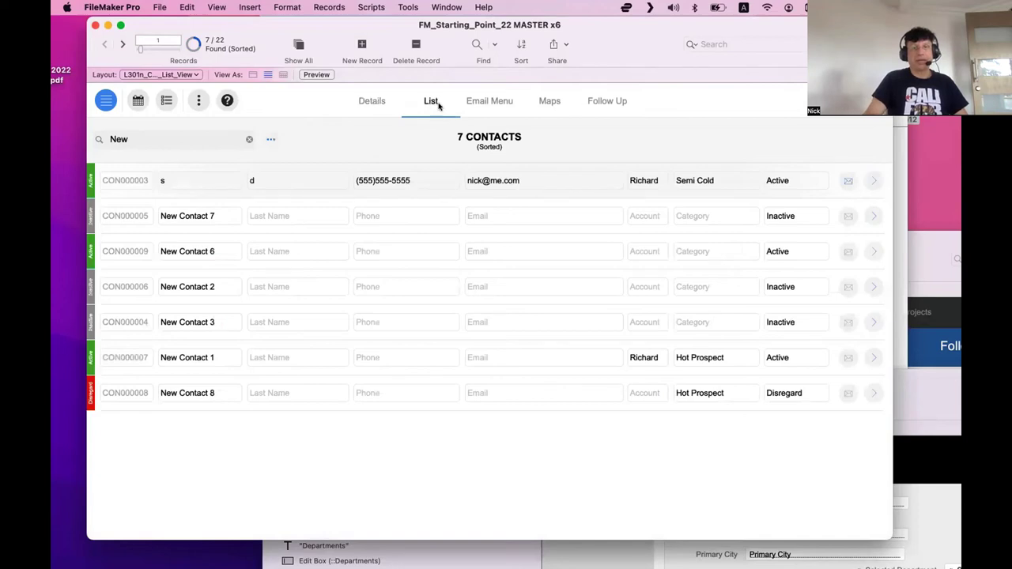
{"action": "left_click", "coordinate": [478, 101]}
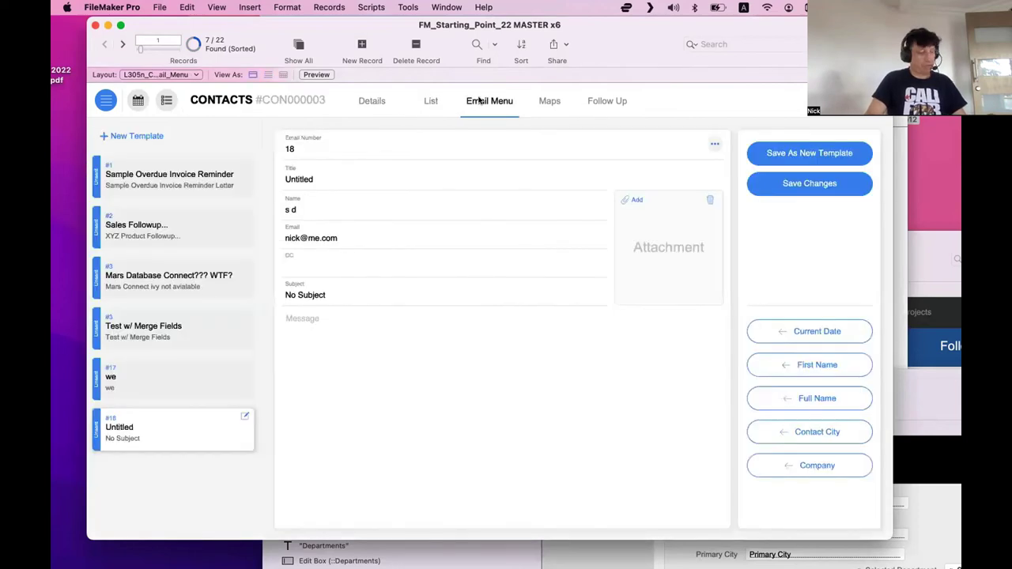
{"action": "left_click", "coordinate": [560, 103]}
{"action": "left_click", "coordinate": [664, 366]}
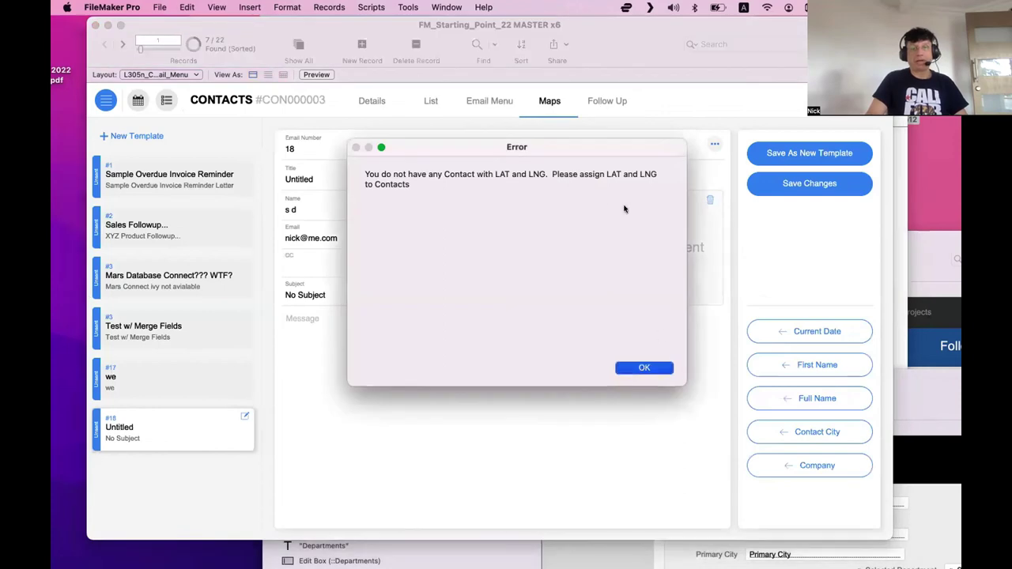
{"action": "left_click", "coordinate": [602, 102]}
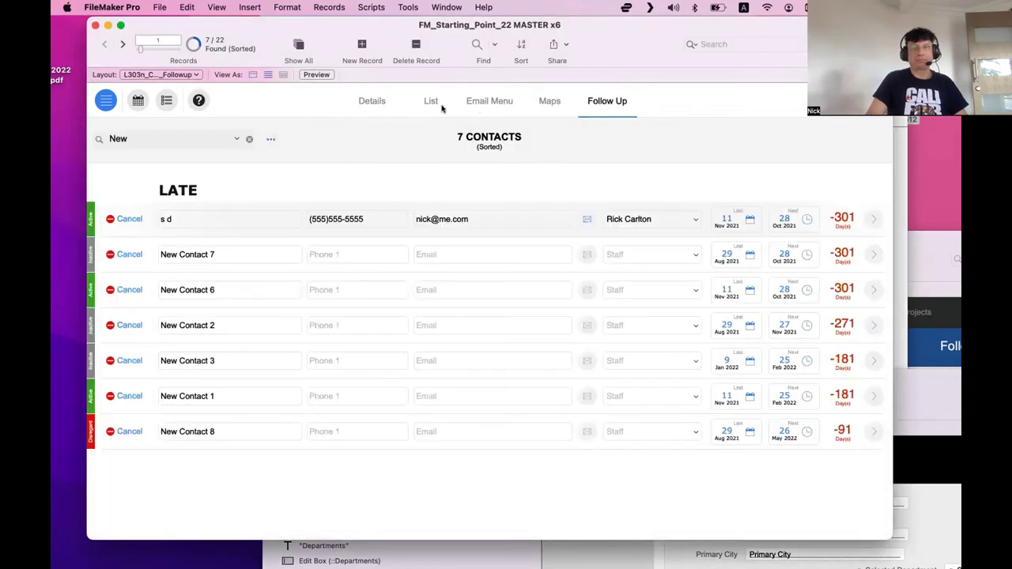
{"action": "left_click", "coordinate": [353, 101]}
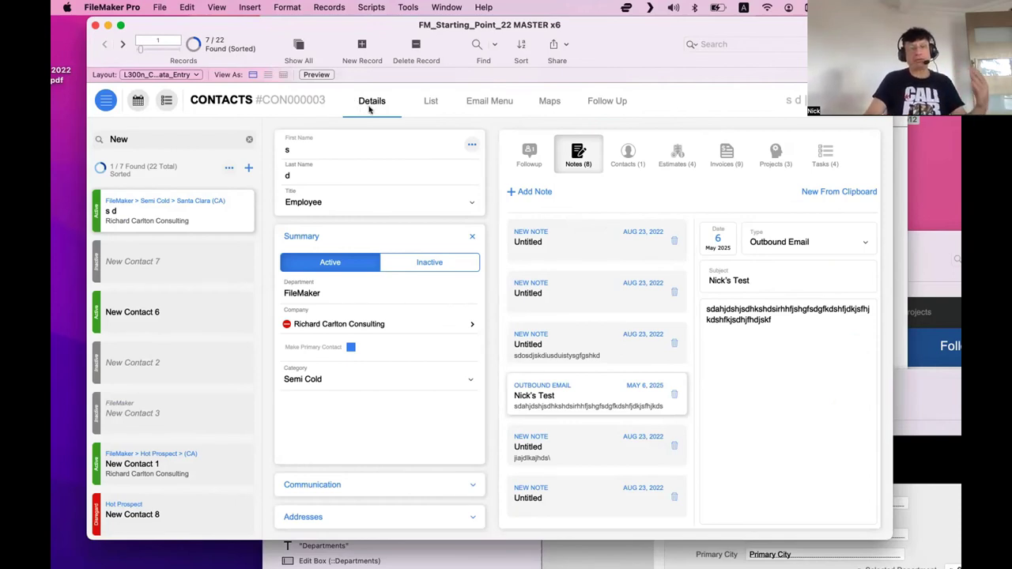
Step: Use the Script Debugger to examine the actions behind the List, Email Menu and Follow Up segments, halting each one, and close the debugger
{"action": "left_click", "coordinate": [408, 8]}
{"action": "left_click", "coordinate": [419, 25]}
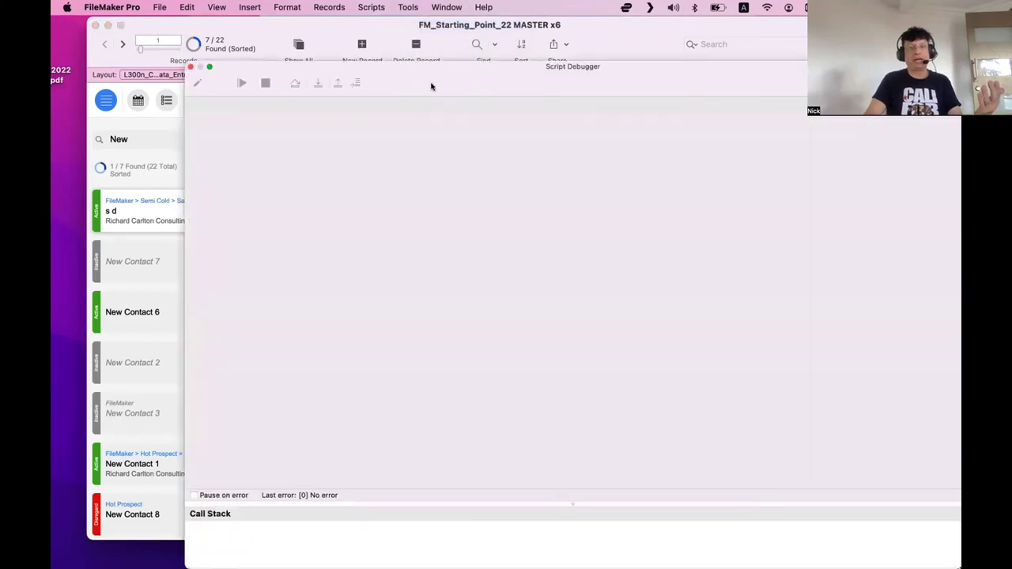
{"action": "left_click", "coordinate": [430, 101]}
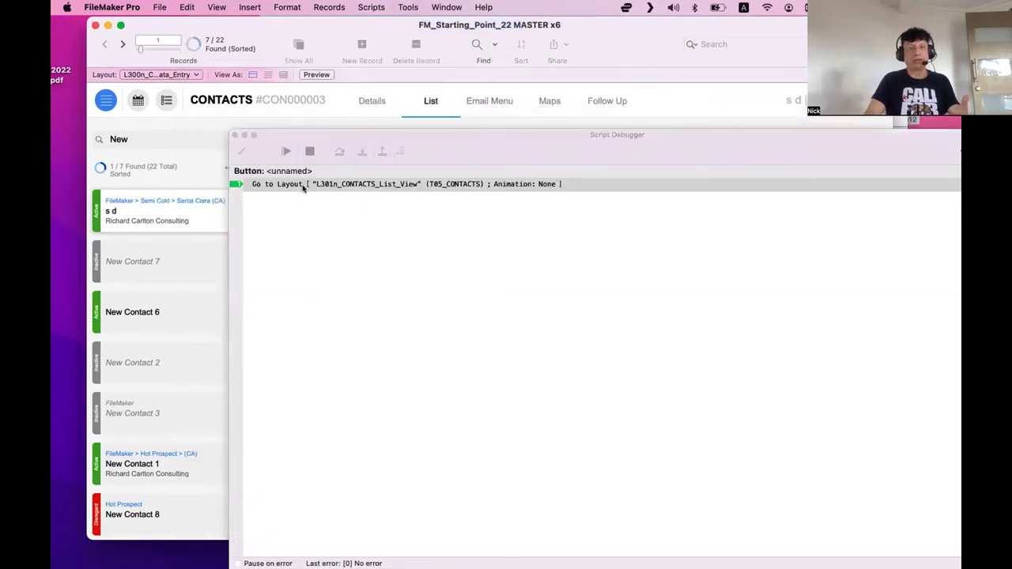
{"action": "left_click", "coordinate": [309, 152]}
{"action": "left_click", "coordinate": [463, 102]}
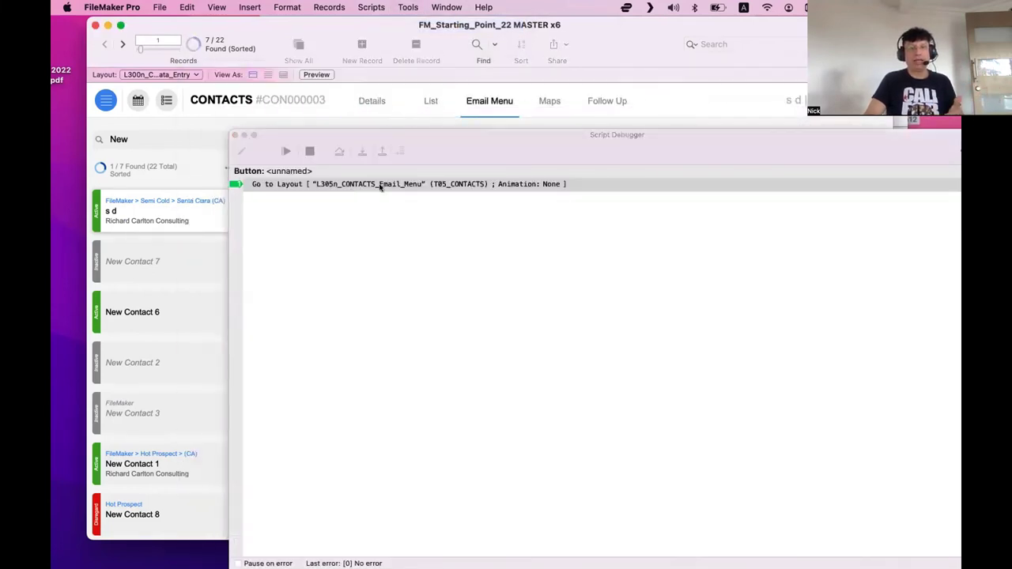
{"action": "left_click", "coordinate": [309, 152]}
{"action": "left_click", "coordinate": [601, 101]}
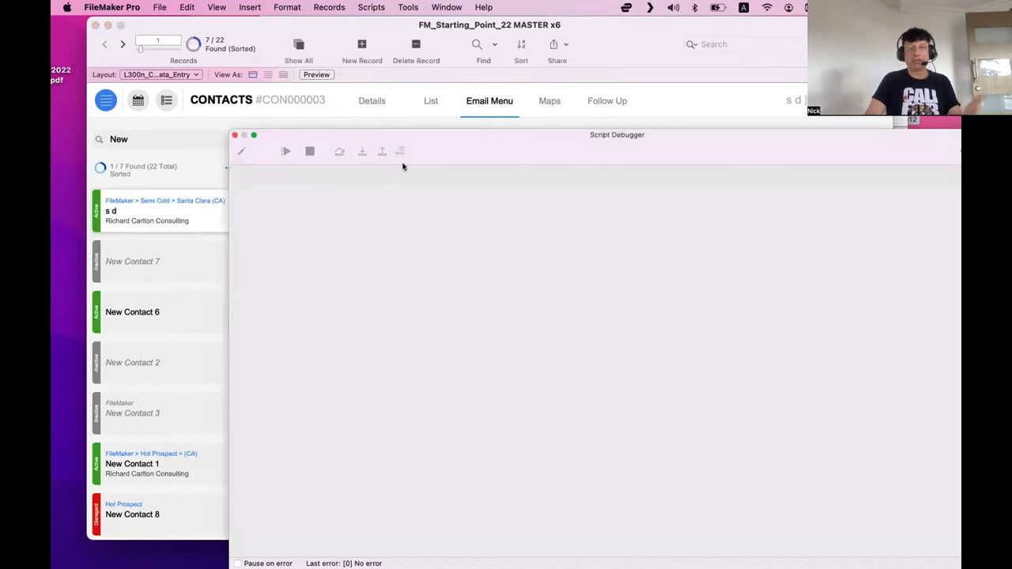
{"action": "left_click", "coordinate": [310, 152]}
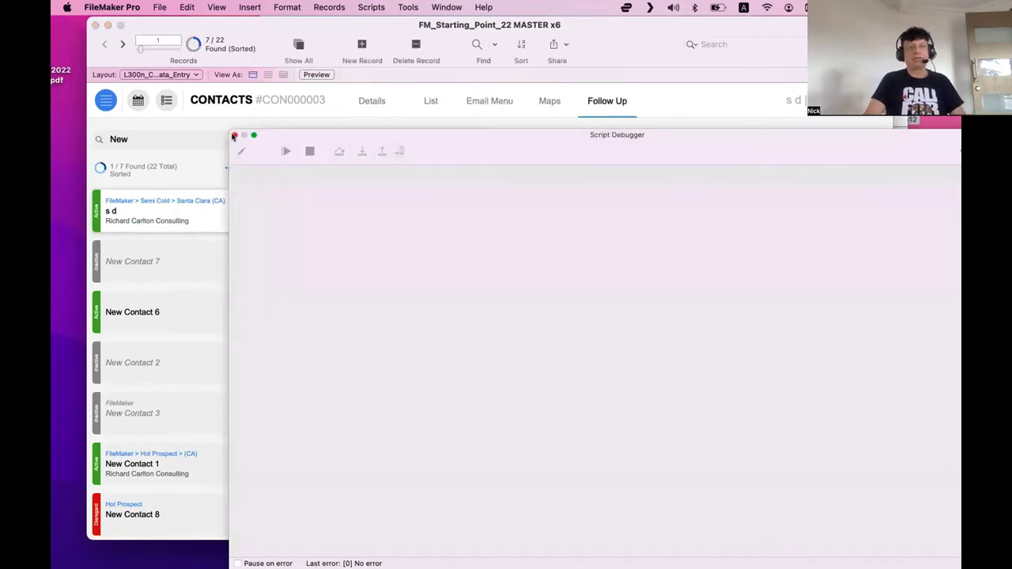
{"action": "left_click", "coordinate": [234, 137]}
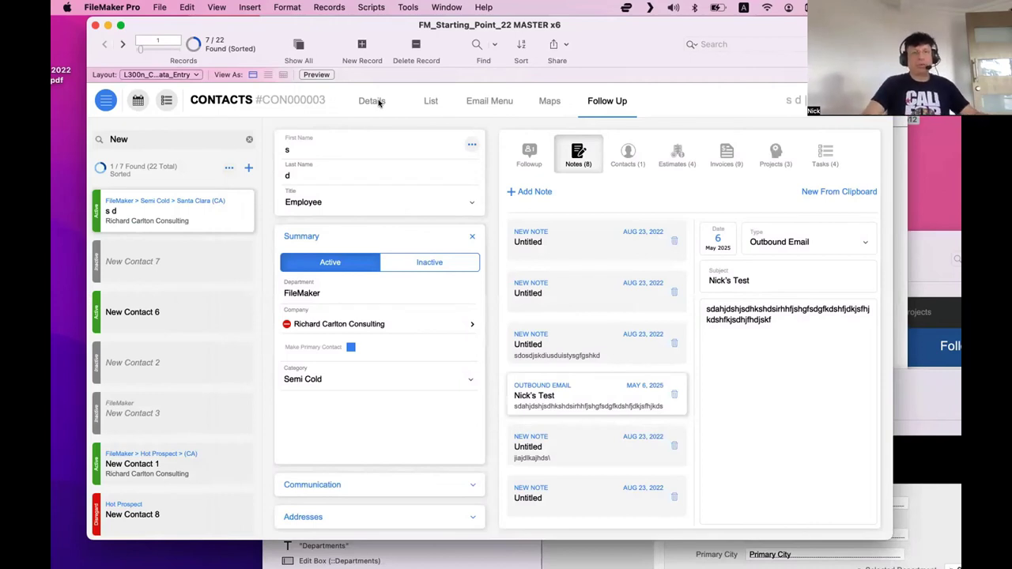
Step: View the second FM_Starting_Point_22 window's Contacts navigation, move that window aside, and return to the first window
{"action": "left_click", "coordinate": [897, 324]}
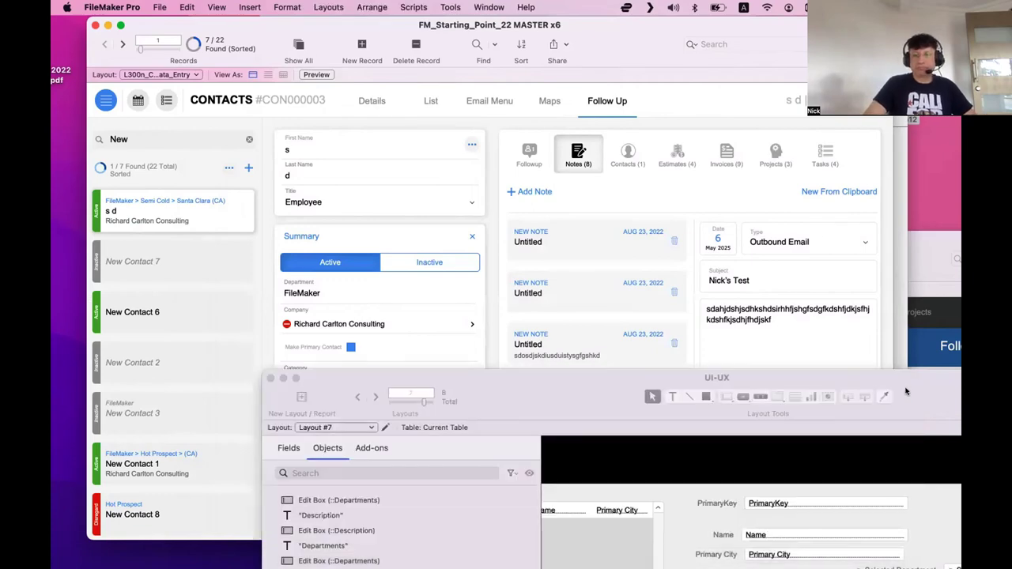
{"action": "left_click", "coordinate": [897, 263]}
{"action": "left_click_drag", "start_coordinate": [897, 263], "coordinate": [642, 69]}
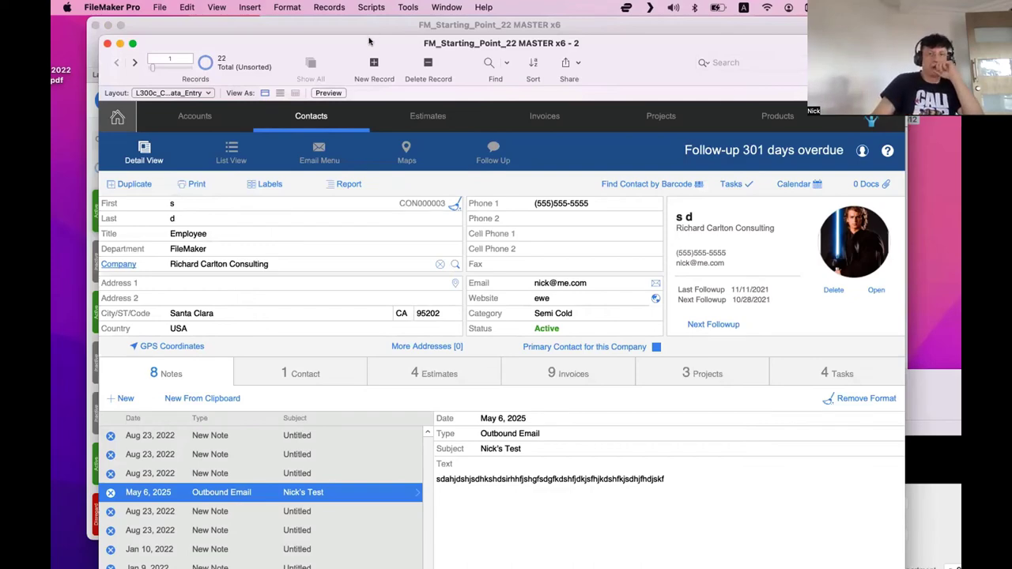
{"action": "left_click_drag", "start_coordinate": [369, 41], "coordinate": [796, 127]}
{"action": "left_click", "coordinate": [417, 121]}
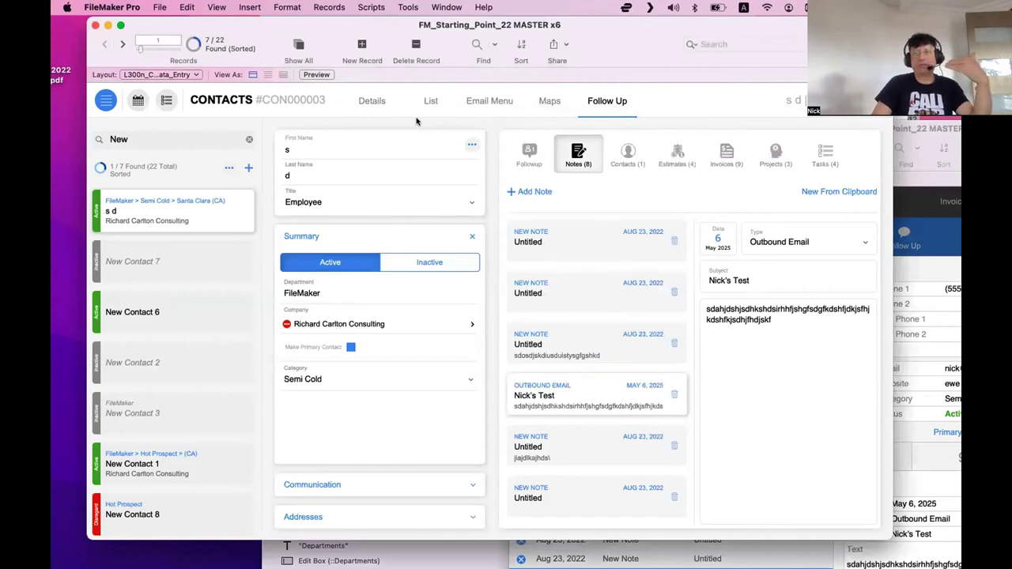
{"action": "left_click", "coordinate": [106, 101]}
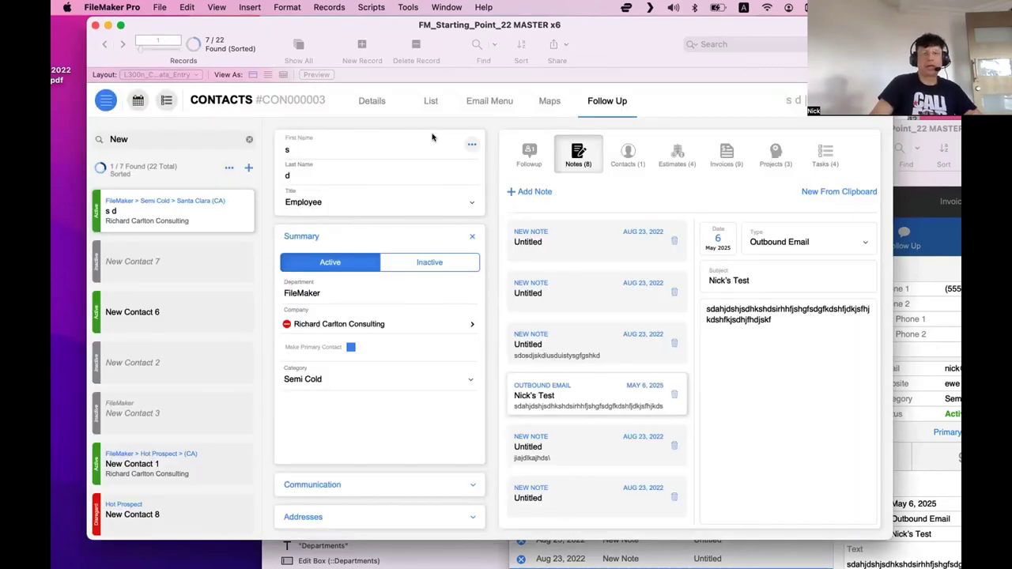
{"action": "left_click", "coordinate": [340, 94]}
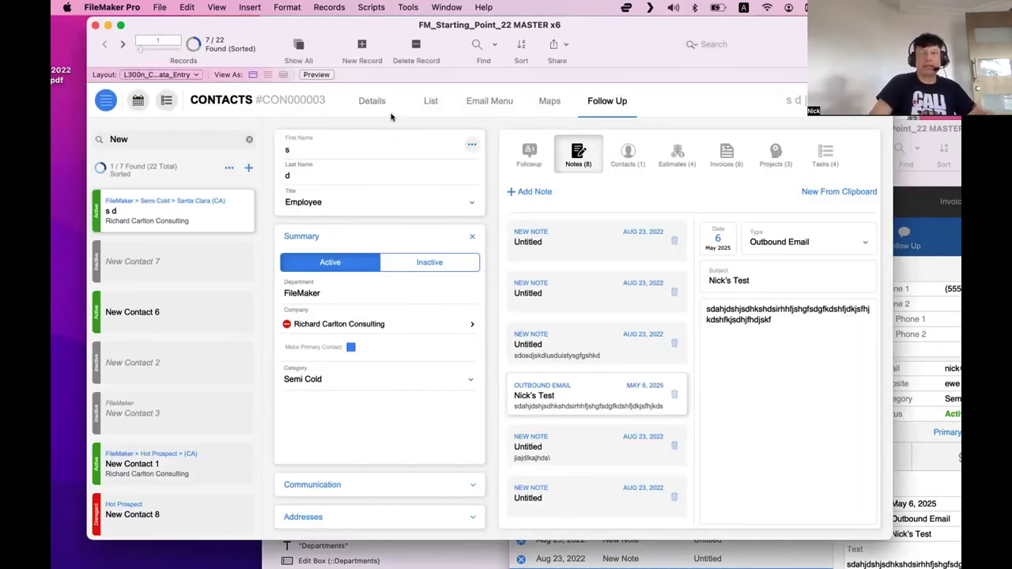
Step: Switch the FM_Starting_Point_22 MASTER x6 - 2 window to Layout mode and browse the neighbouring layouts to the L301 Contacts List View layout
{"action": "left_click", "coordinate": [930, 233]}
{"action": "key", "text": "super+l"}
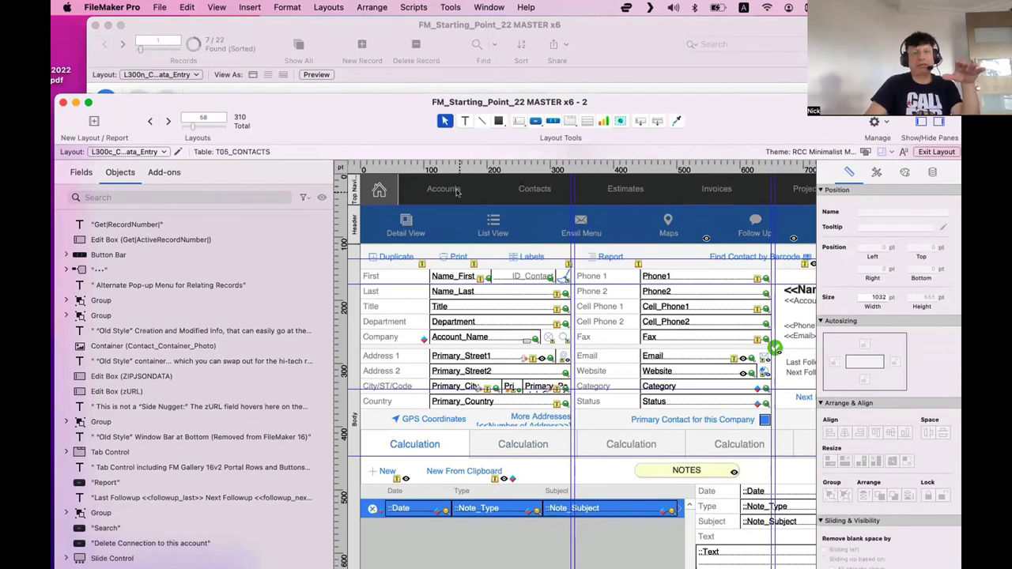
{"action": "left_click", "coordinate": [455, 192]}
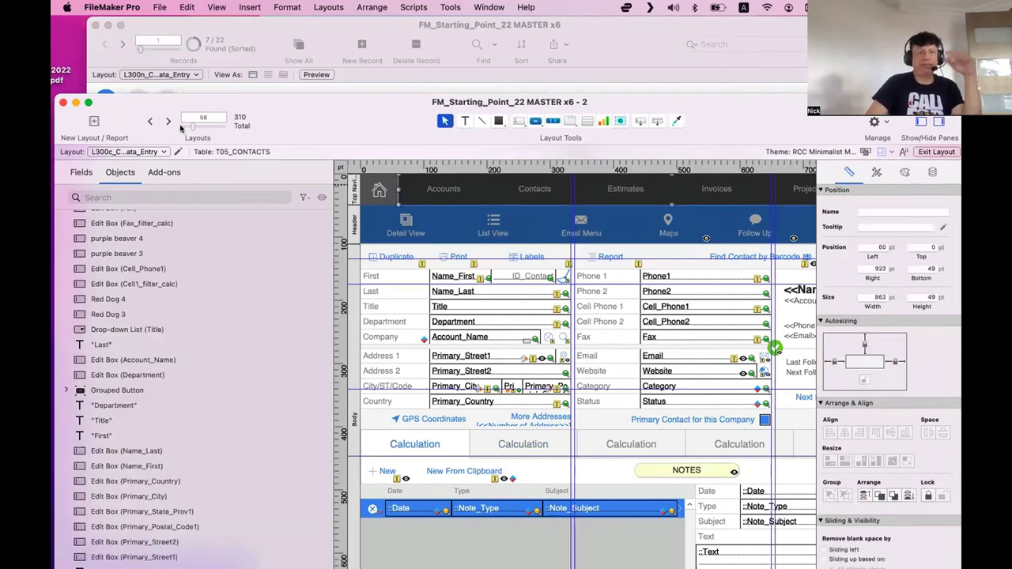
{"action": "left_click", "coordinate": [169, 123]}
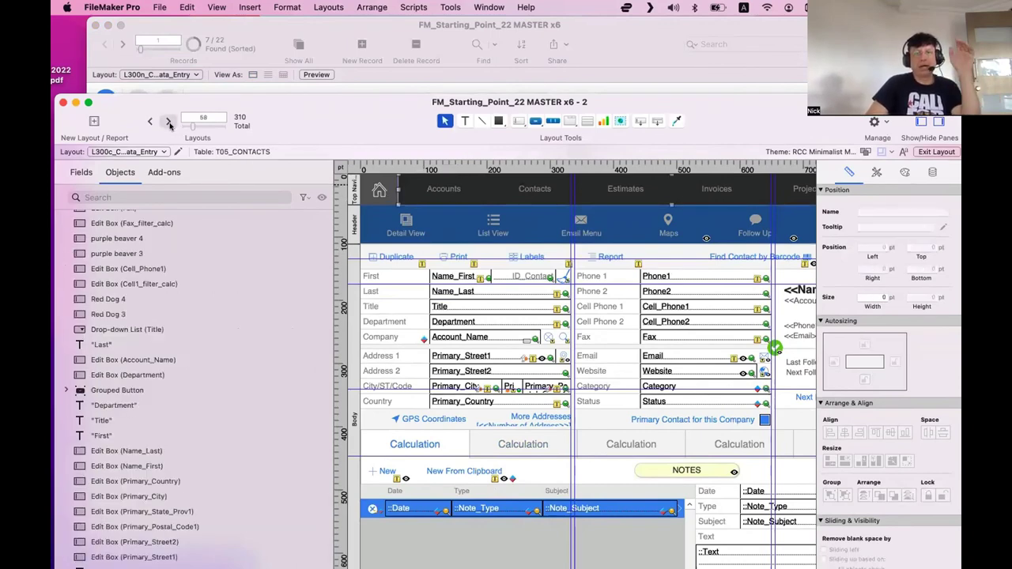
{"action": "left_click", "coordinate": [169, 123]}
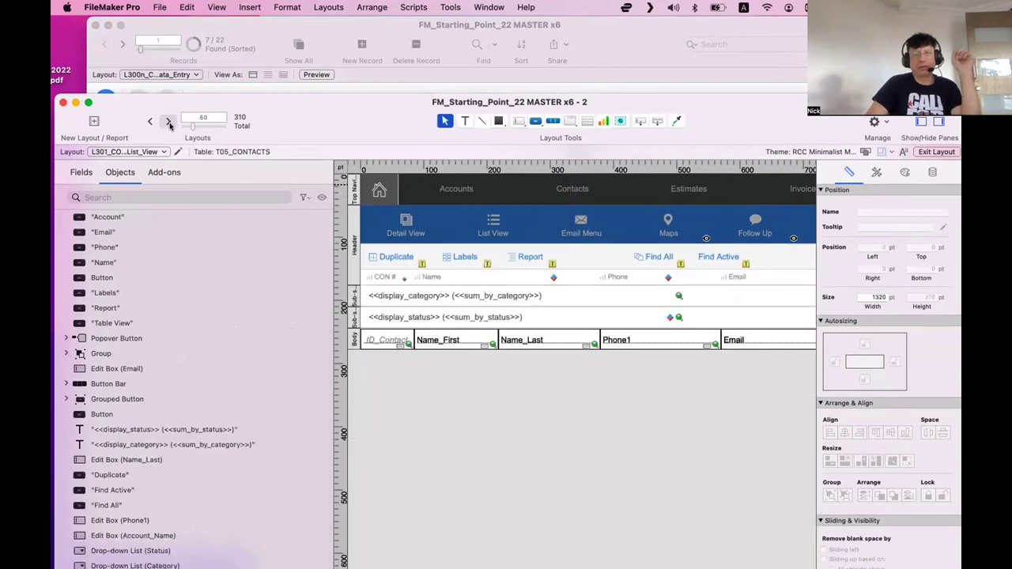
{"action": "left_click", "coordinate": [169, 123]}
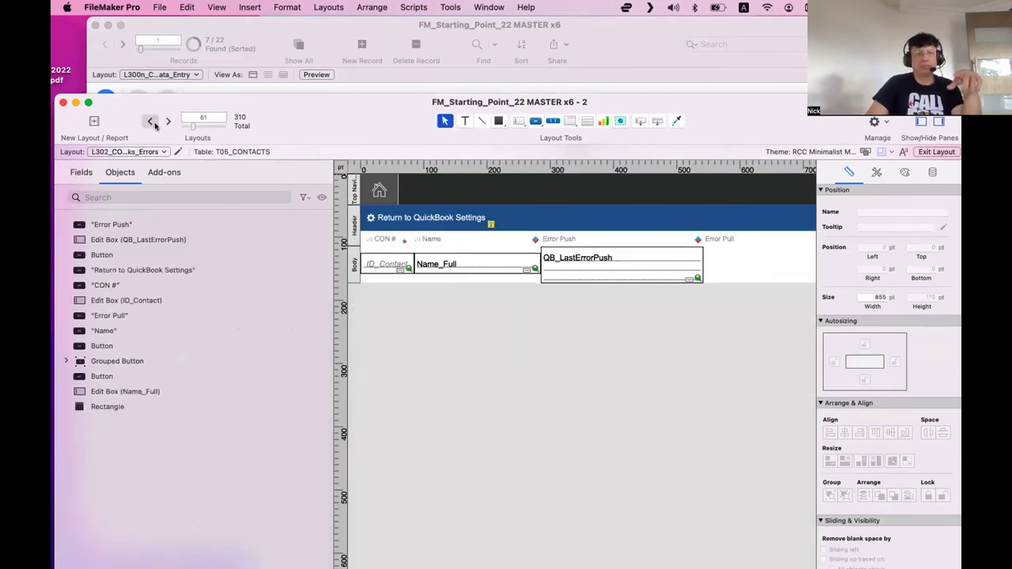
{"action": "left_click", "coordinate": [154, 124]}
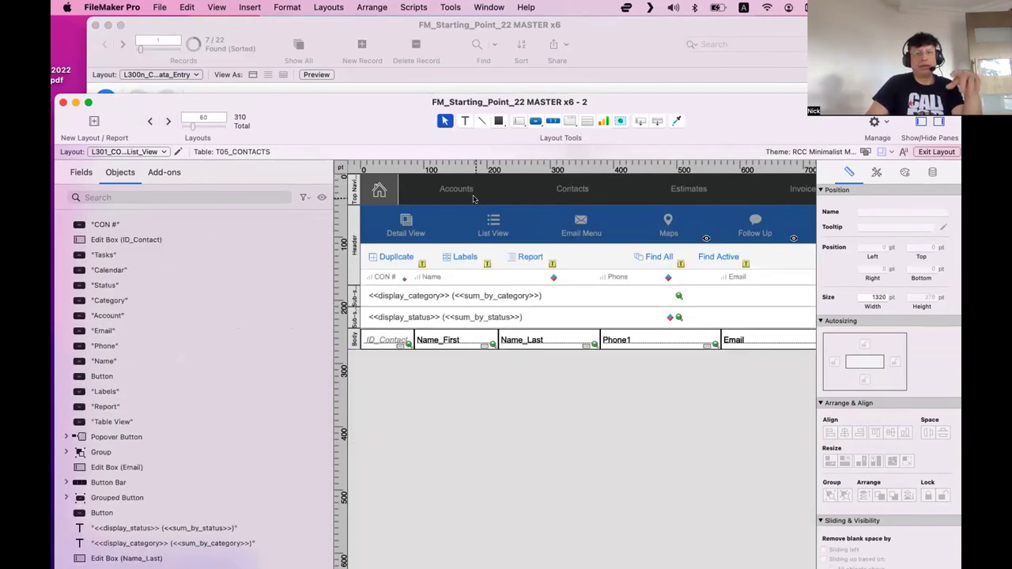
Step: Open the Button Bar Setup for the Accounts segment of the black top navigation bar to examine its action
{"action": "left_click", "coordinate": [474, 198]}
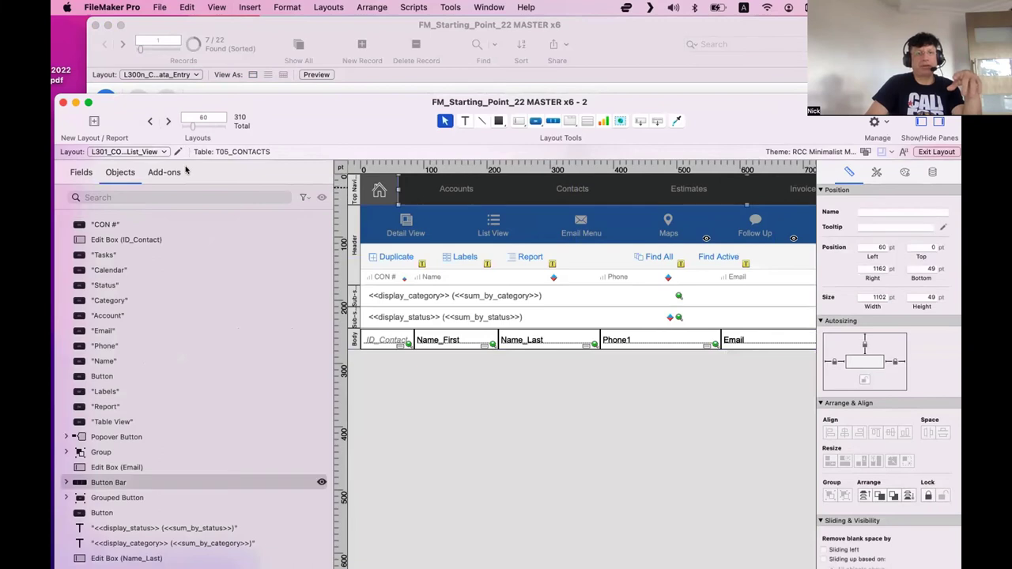
{"action": "left_click", "coordinate": [430, 194]}
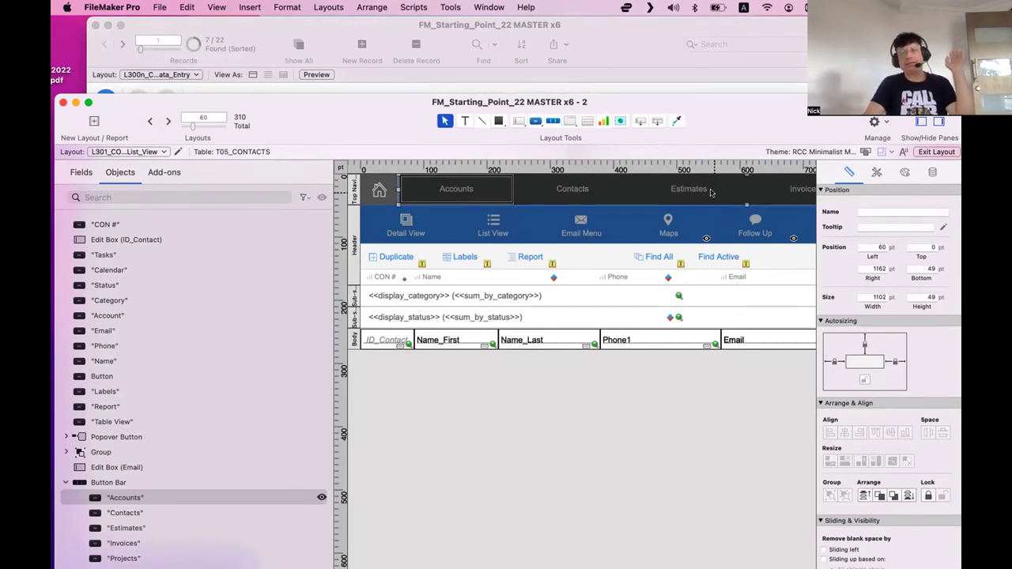
{"action": "double_click", "coordinate": [431, 190]}
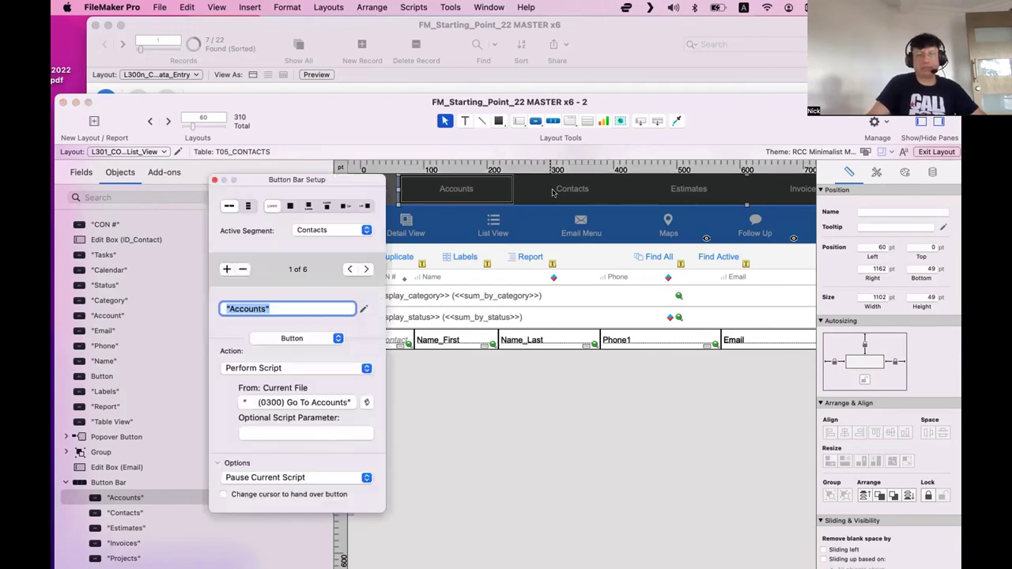
Step: Replace the Contacts segment's label with Clients in the L301 layout's top navigation button bar
{"action": "double_click", "coordinate": [571, 188]}
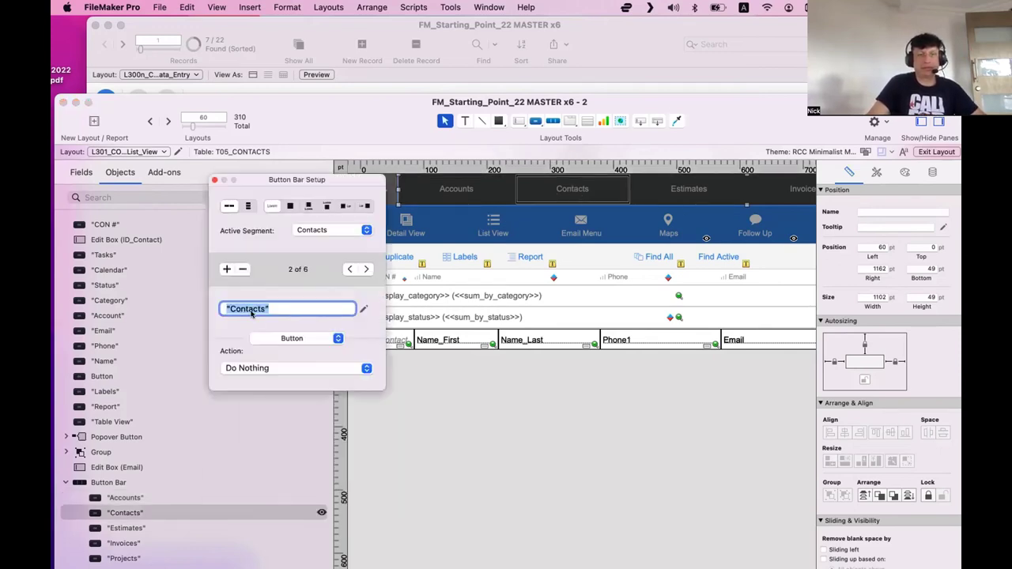
{"action": "double_click", "coordinate": [251, 308]}
{"action": "key", "text": "Right"}
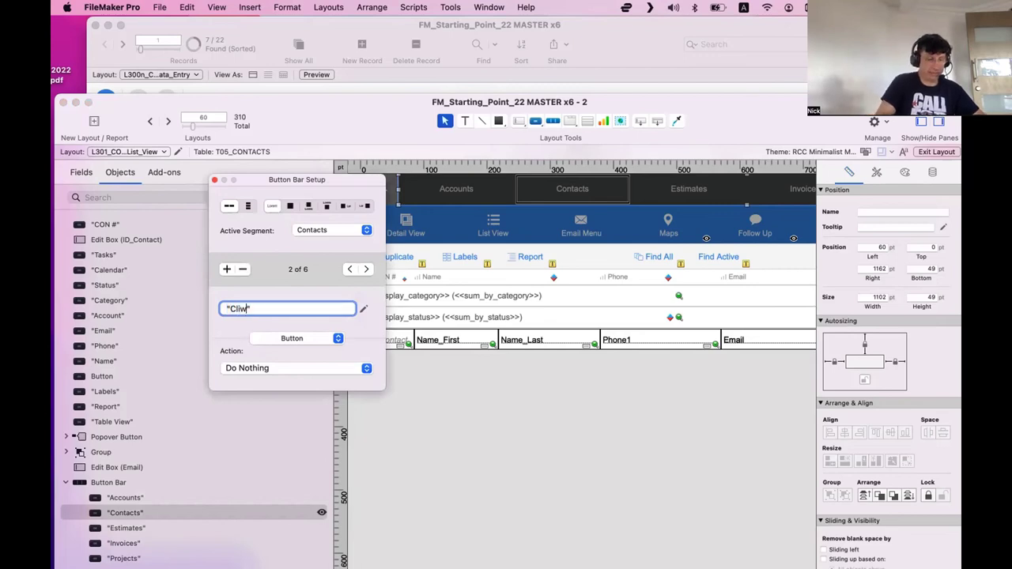
{"action": "key", "text": "BackSpace"}
{"action": "key", "text": "BackSpace"}
{"action": "key", "text": "BackSpace"}
{"action": "key", "text": "BackSpace"}
{"action": "key", "text": "BackSpace"}
{"action": "key", "text": "BackSpace"}
{"action": "key", "text": "BackSpace"}
{"action": "type", "text": "l"}
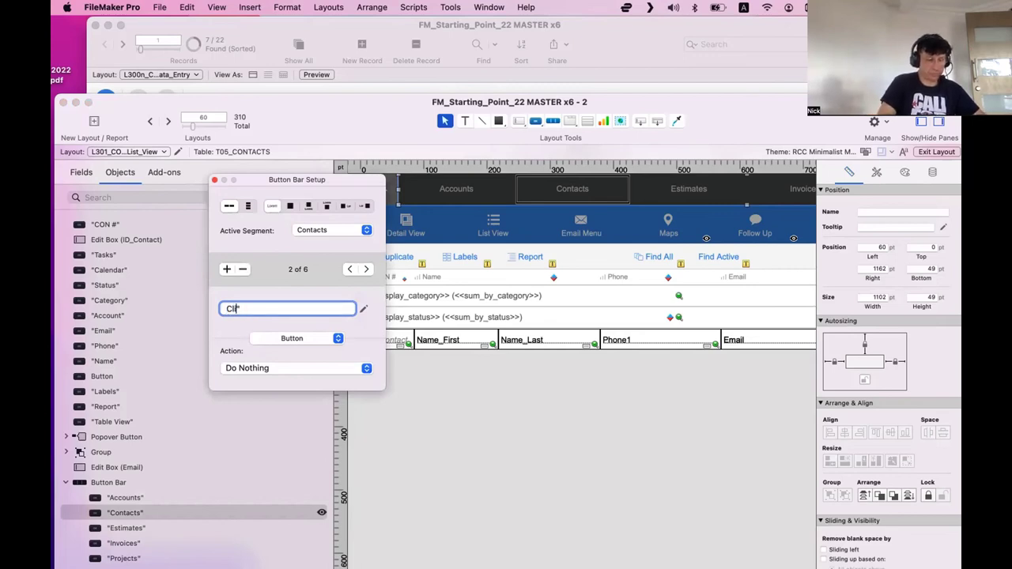
{"action": "type", "text": "ients"}
{"action": "left_click", "coordinate": [483, 409]}
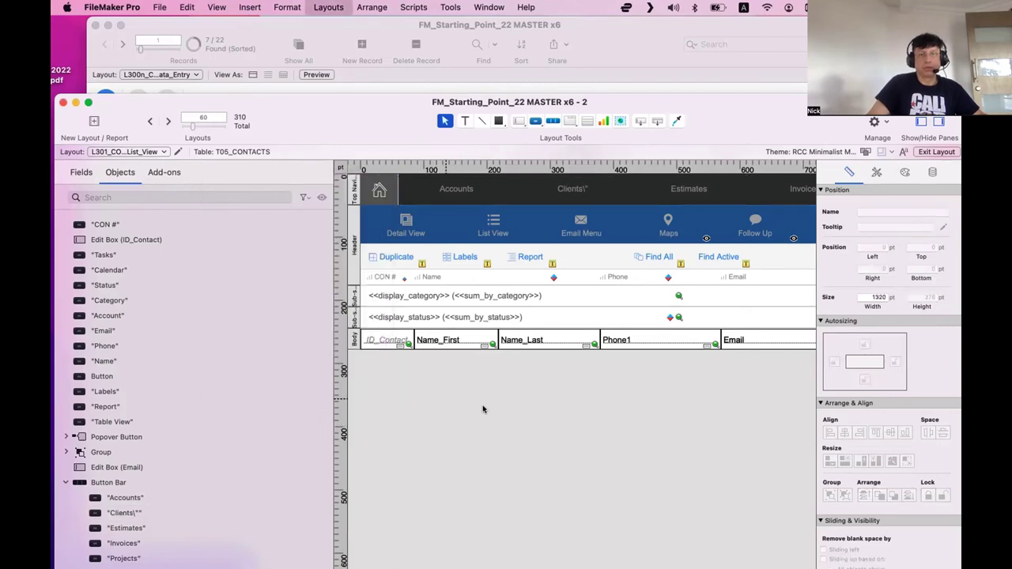
Step: Correct the second segment's label to "Clients" by removing the stray quotation mark and backslash
{"action": "double_click", "coordinate": [564, 198]}
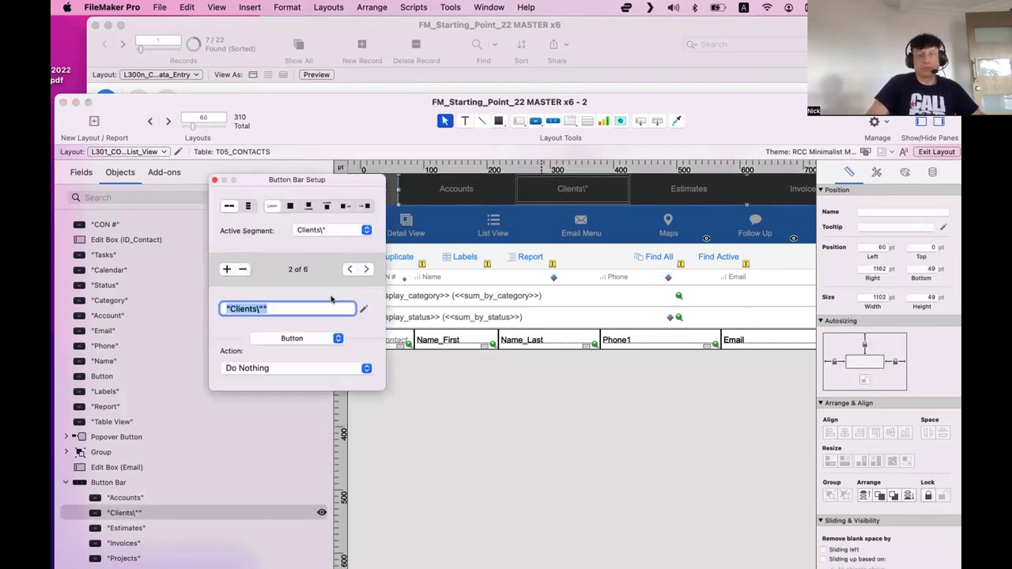
{"action": "key", "text": "Right"}
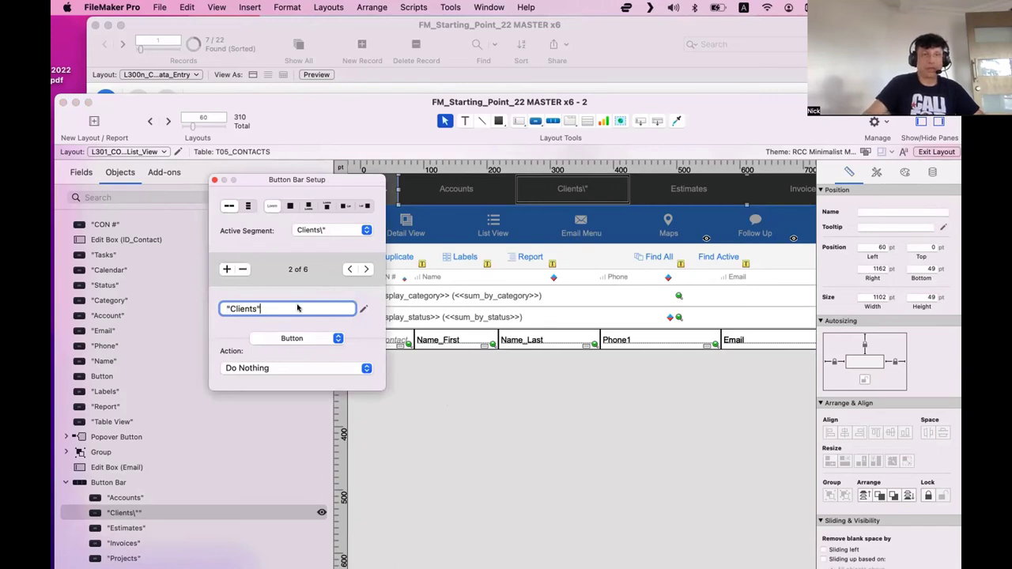
{"action": "left_click", "coordinate": [500, 421]}
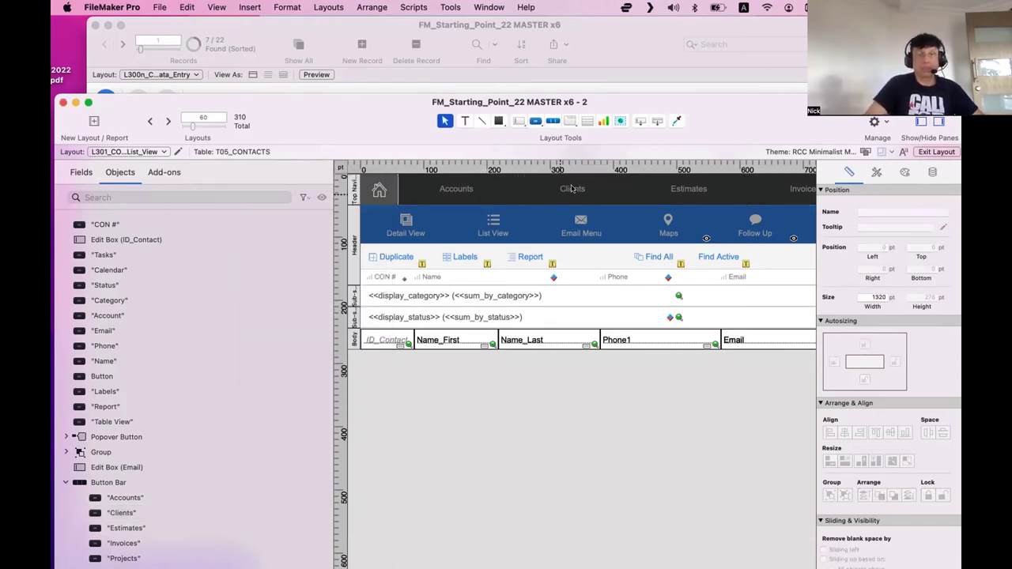
Step: Go back to the L300qb Contacts data entry layout and open the Button Bar Setup for its Contacts segment
{"action": "left_click", "coordinate": [149, 121]}
{"action": "left_click", "coordinate": [148, 121]}
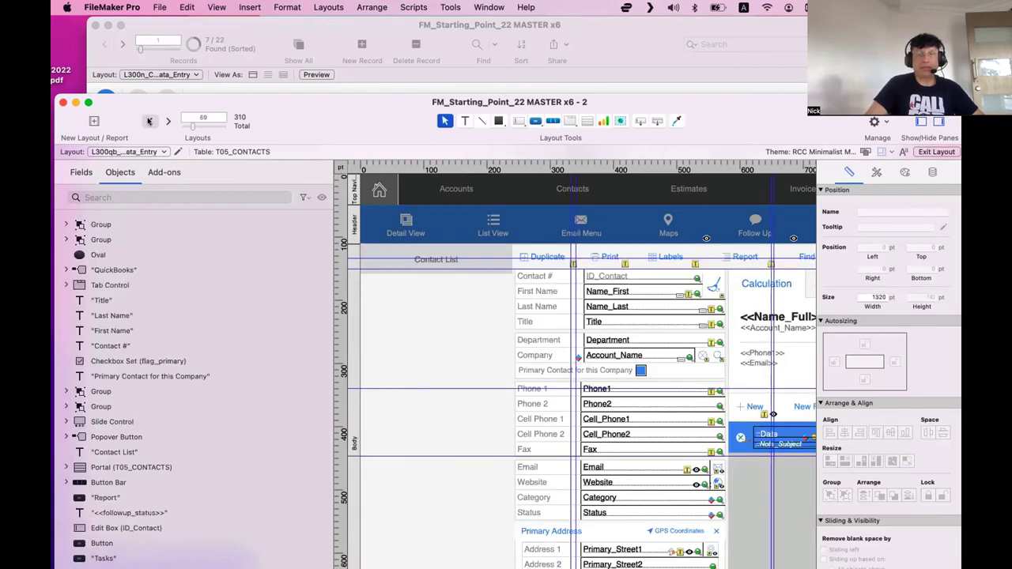
{"action": "double_click", "coordinate": [583, 190]}
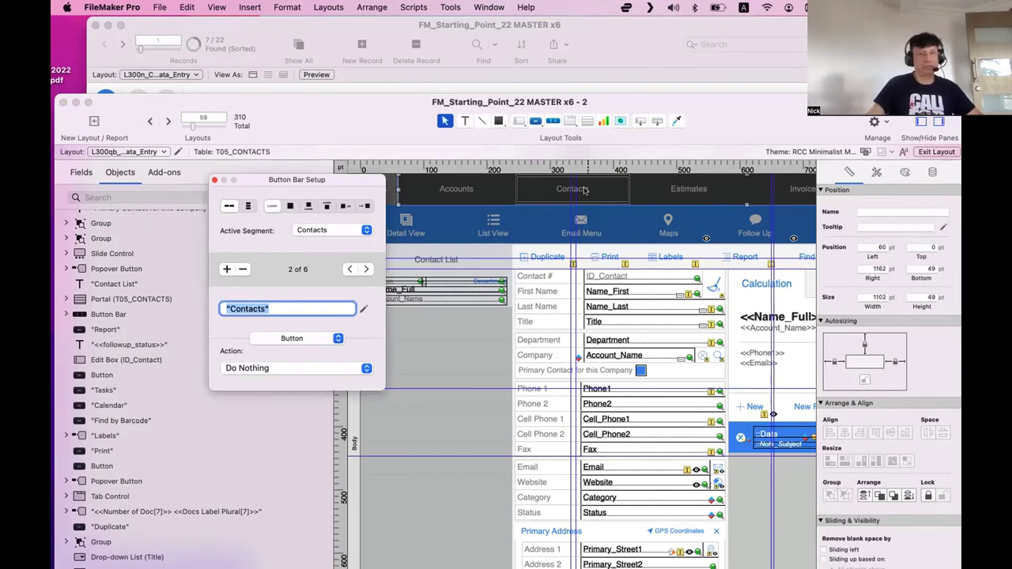
Step: Close the Button Bar Setup, switch to the L301 contacts list view layout, and move the layout window aside
{"action": "left_click", "coordinate": [307, 151]}
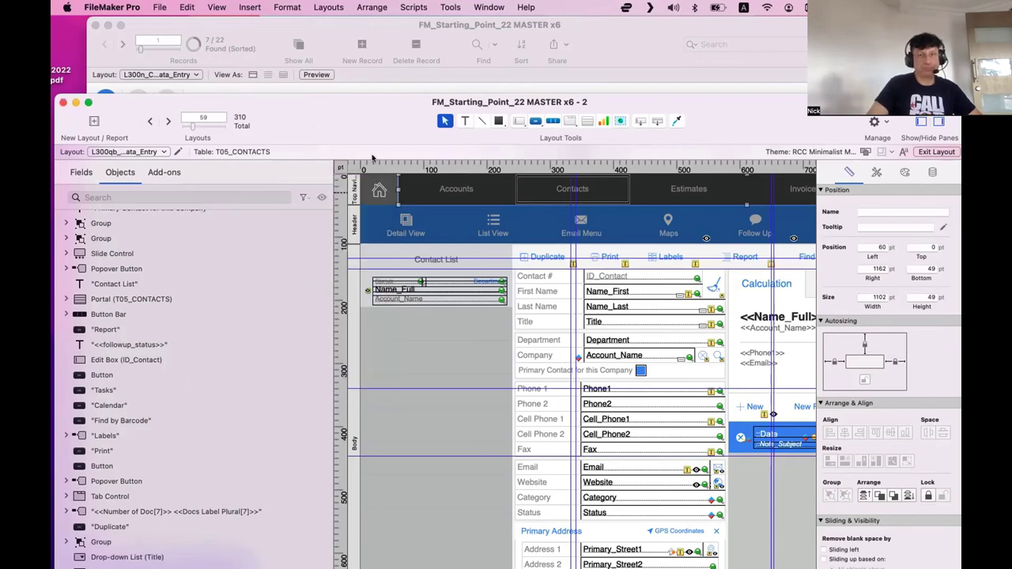
{"action": "left_click", "coordinate": [169, 121]}
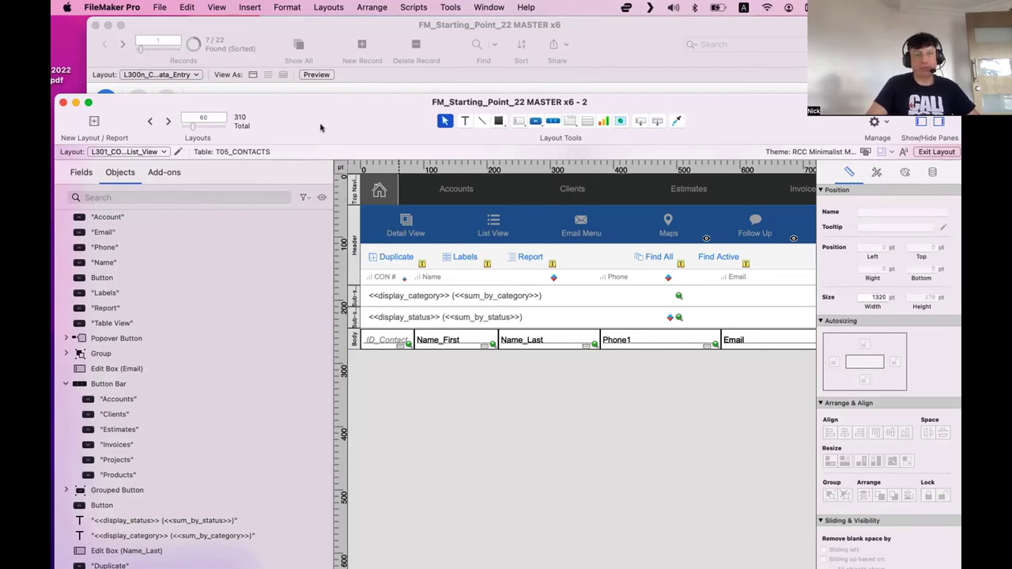
{"action": "left_click_drag", "start_coordinate": [639, 112], "coordinate": [956, 97]}
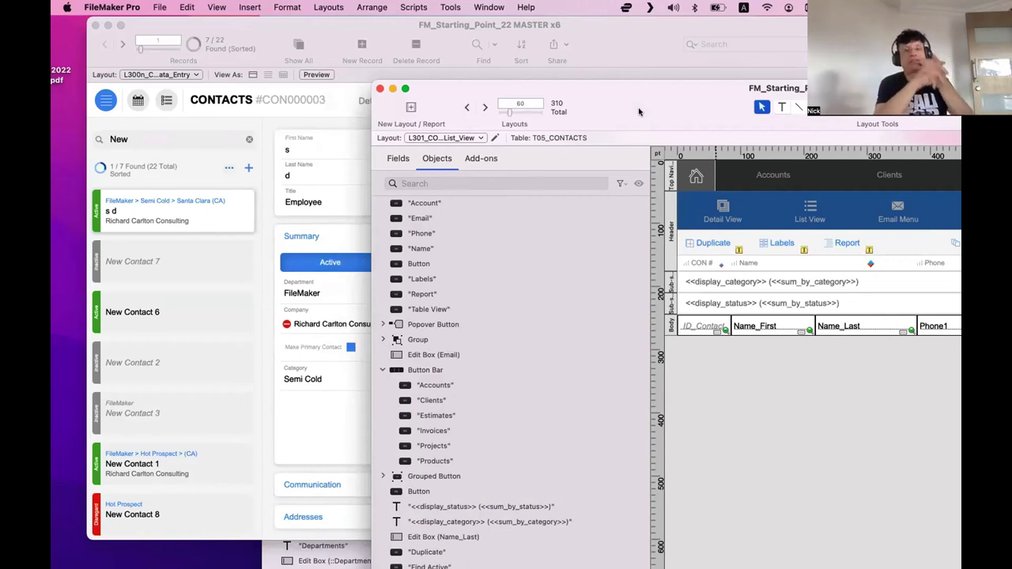
Step: Bring the Contacts record window forward and open its slide-out navigation menu to examine the full list of modules
{"action": "left_click", "coordinate": [280, 118]}
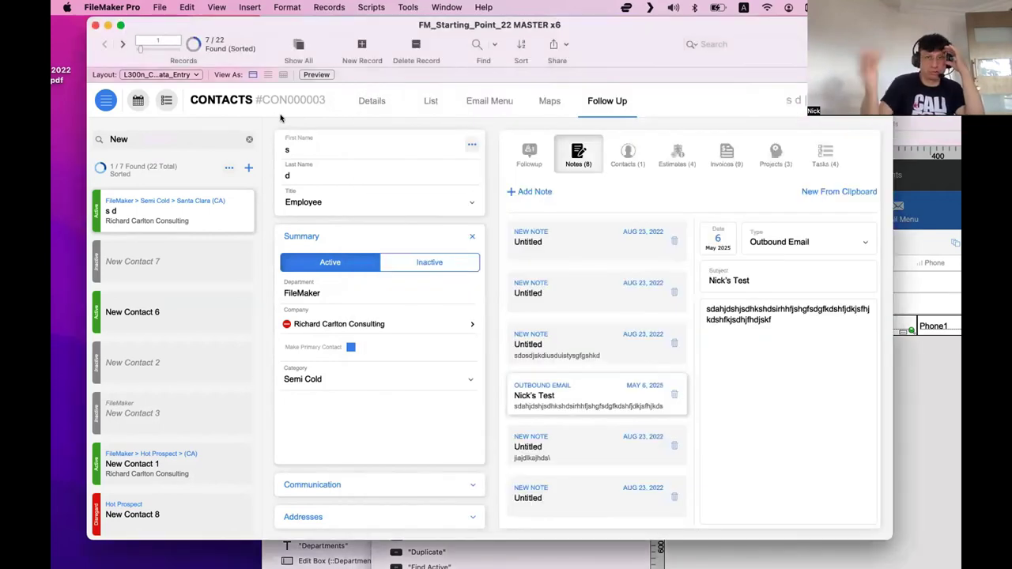
{"action": "left_click", "coordinate": [107, 103]}
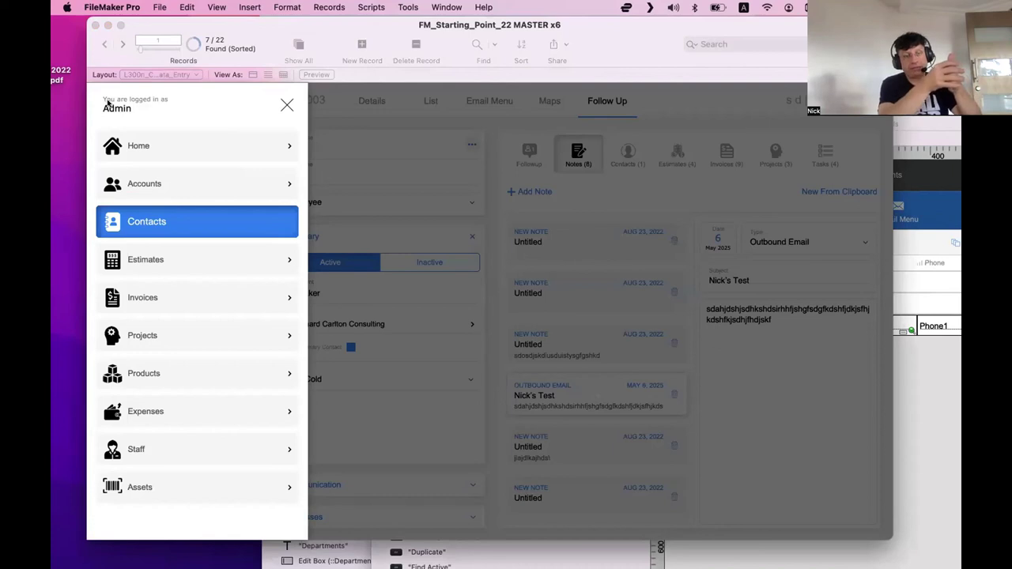
{"action": "scroll", "coordinate": [188, 274], "scroll_direction": "down", "scroll_amount": 3}
{"action": "scroll", "coordinate": [189, 274], "scroll_direction": "up", "scroll_amount": 4}
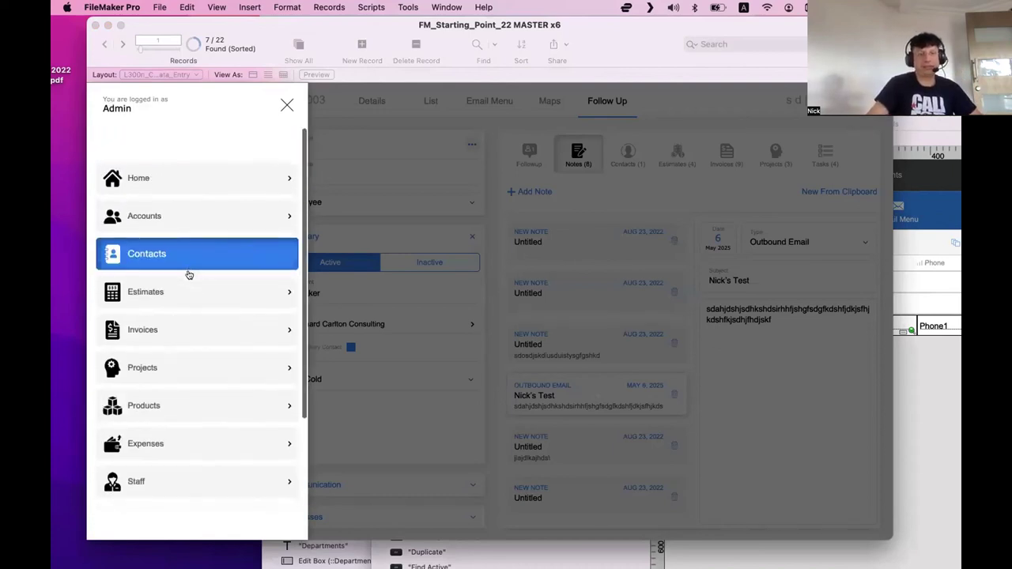
{"action": "scroll", "coordinate": [189, 275], "scroll_direction": "down", "scroll_amount": 3}
{"action": "scroll", "coordinate": [188, 274], "scroll_direction": "up", "scroll_amount": 4}
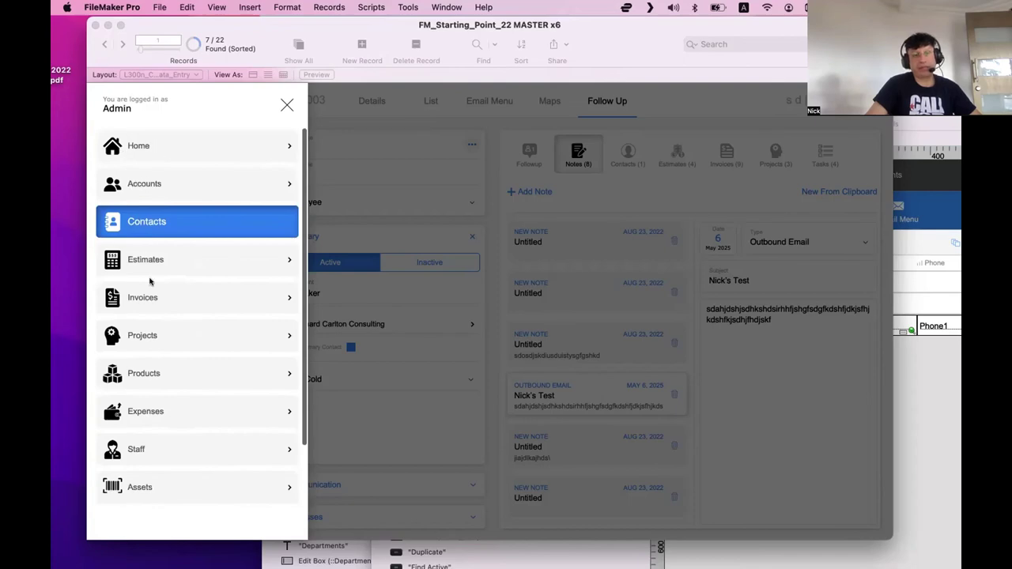
{"action": "scroll", "coordinate": [155, 292], "scroll_direction": "down", "scroll_amount": 2}
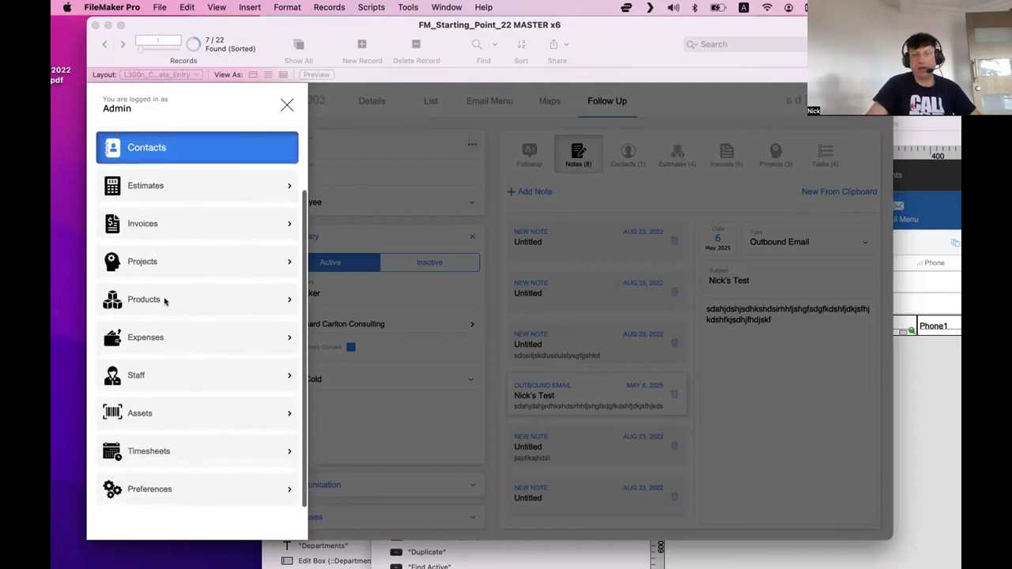
Step: Look over the L301 layout's top navigation button bar from Accounts through Products for comparison with the slide-out menu
{"action": "key", "text": "super+l"}
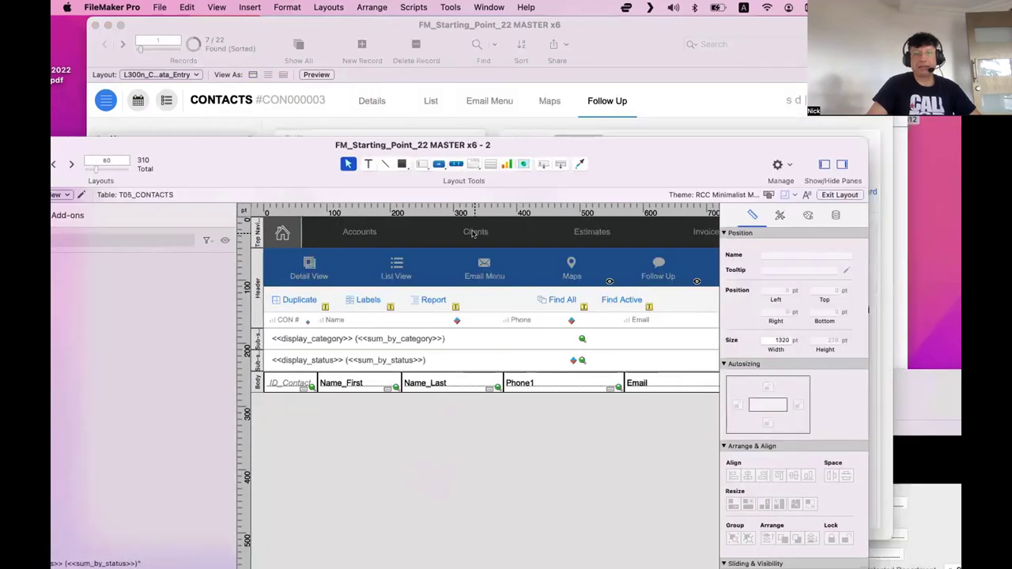
{"action": "scroll", "coordinate": [664, 240], "scroll_direction": "right", "scroll_amount": 10}
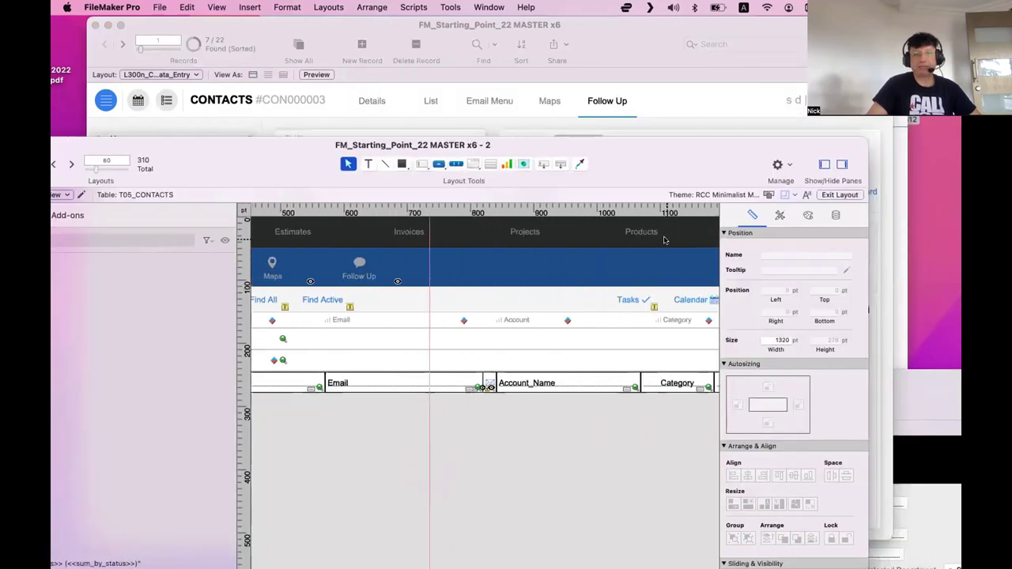
{"action": "scroll", "coordinate": [665, 240], "scroll_direction": "left", "scroll_amount": 10}
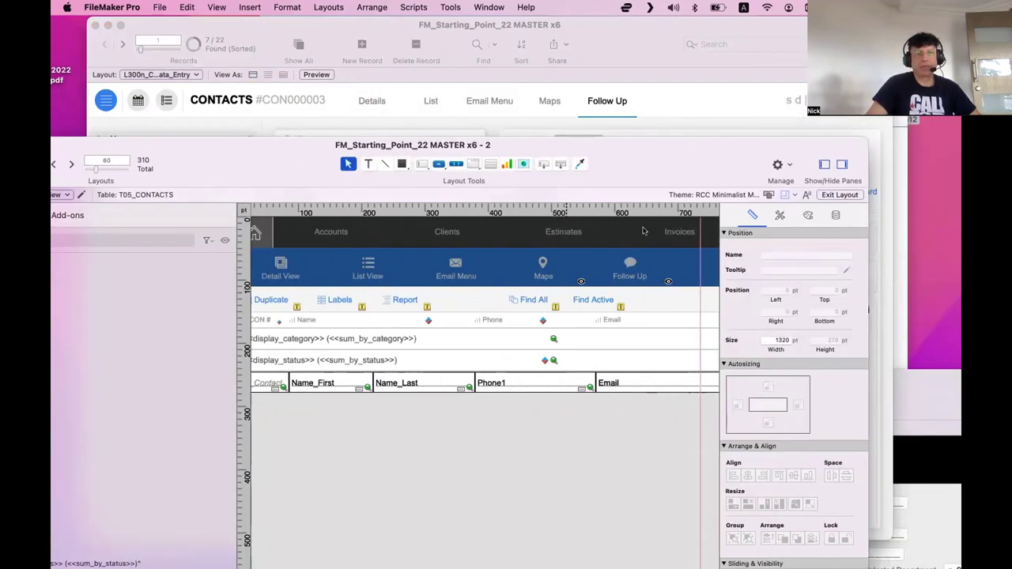
Step: Return to the record window and use the slide-out navigation menu to visit Projects, Contacts and Accounts in turn
{"action": "key", "text": "super+w"}
{"action": "left_click", "coordinate": [106, 99]}
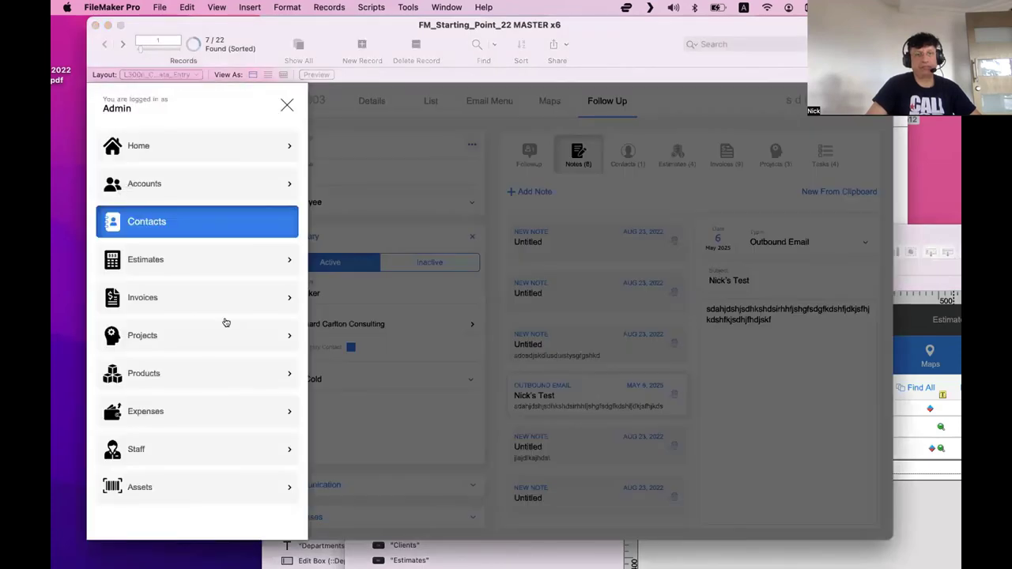
{"action": "scroll", "coordinate": [226, 323], "scroll_direction": "down", "scroll_amount": 5}
{"action": "scroll", "coordinate": [225, 322], "scroll_direction": "up", "scroll_amount": 5}
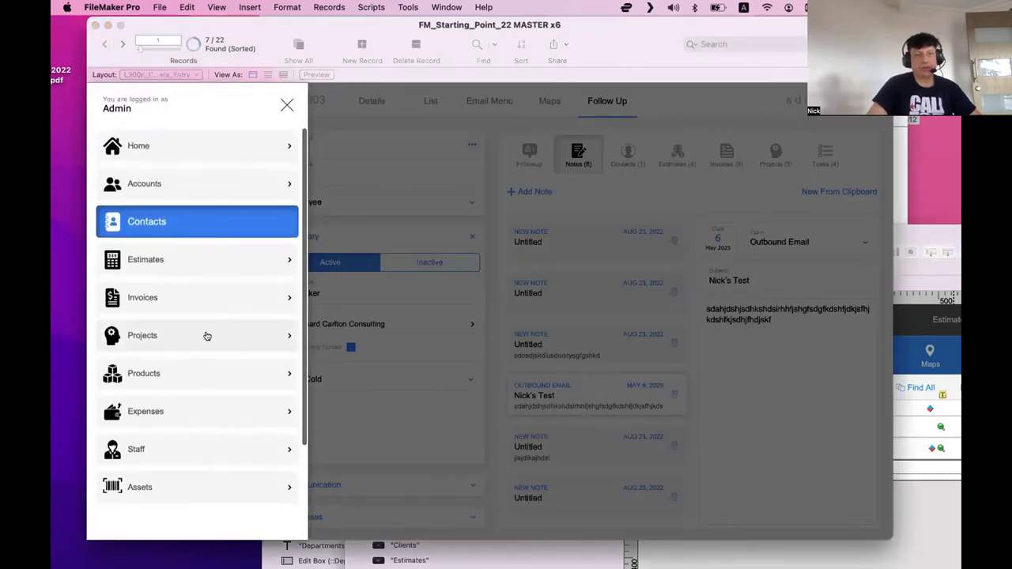
{"action": "left_click", "coordinate": [207, 335]}
{"action": "left_click", "coordinate": [105, 100]}
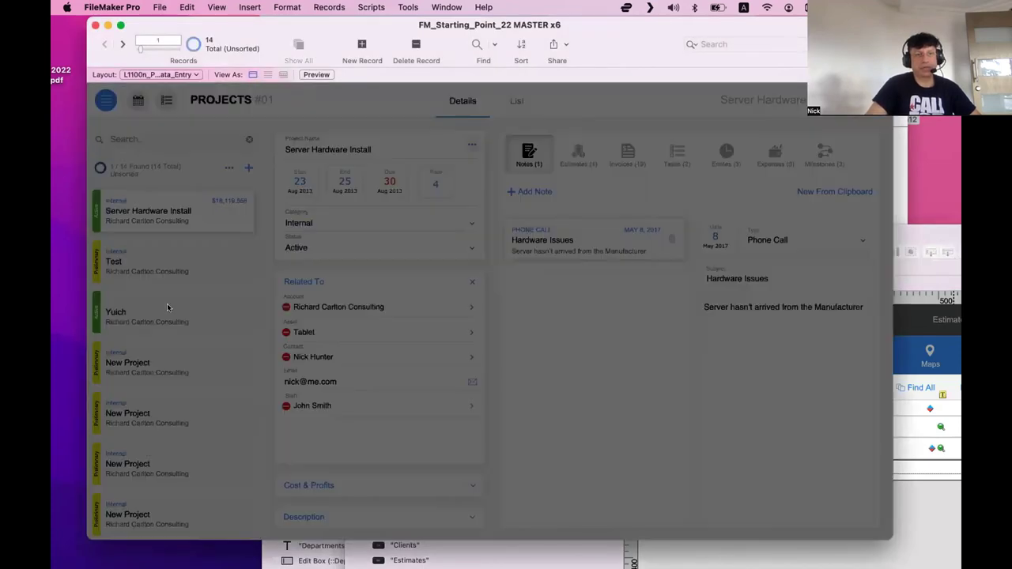
{"action": "left_click", "coordinate": [150, 221]}
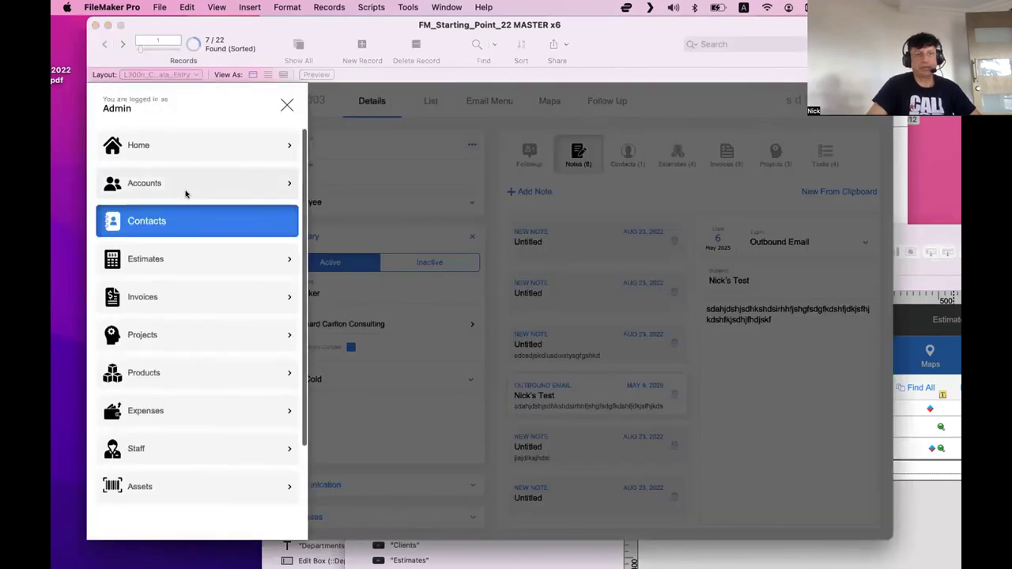
{"action": "left_click", "coordinate": [186, 194]}
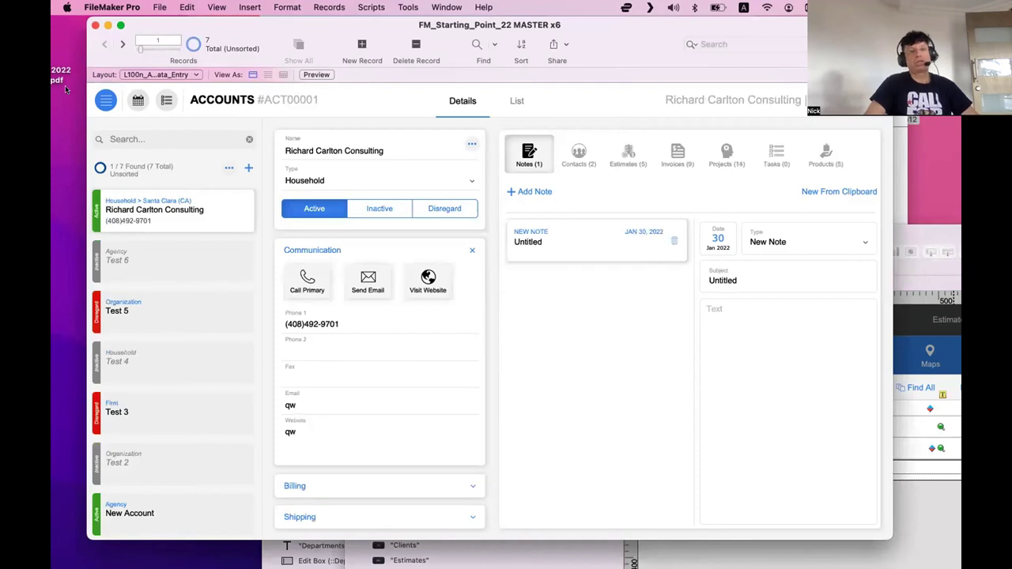
Step: Go to Preferences through the slide-out menu and open its Navigation settings
{"action": "left_click", "coordinate": [105, 100]}
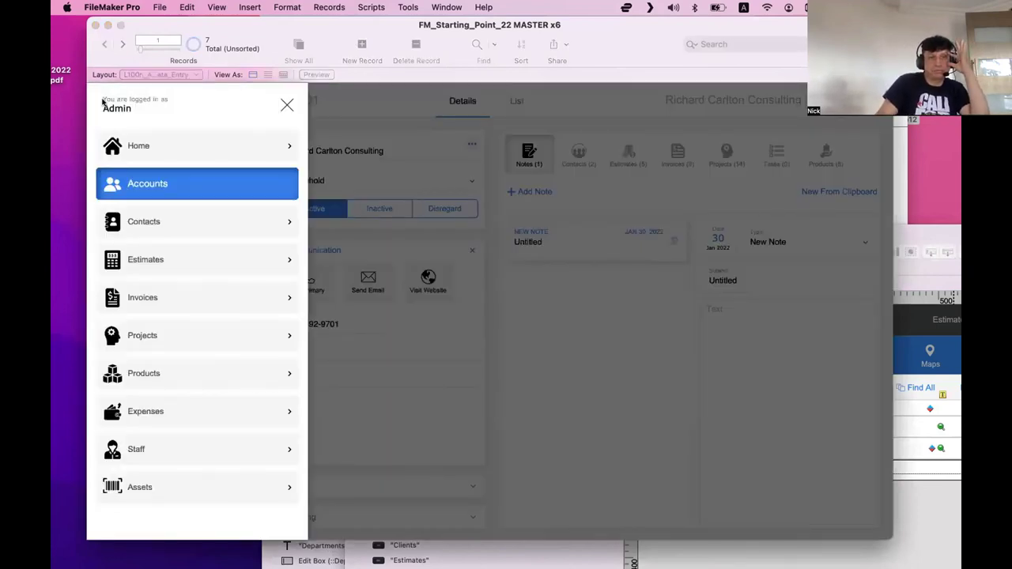
{"action": "scroll", "coordinate": [157, 443], "scroll_direction": "down", "scroll_amount": 2}
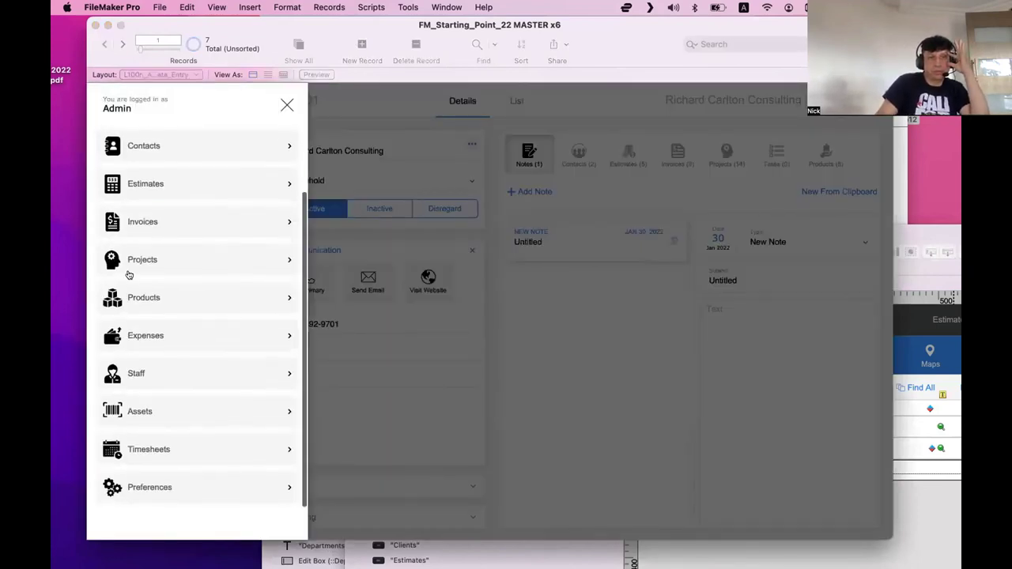
{"action": "left_click", "coordinate": [150, 489]}
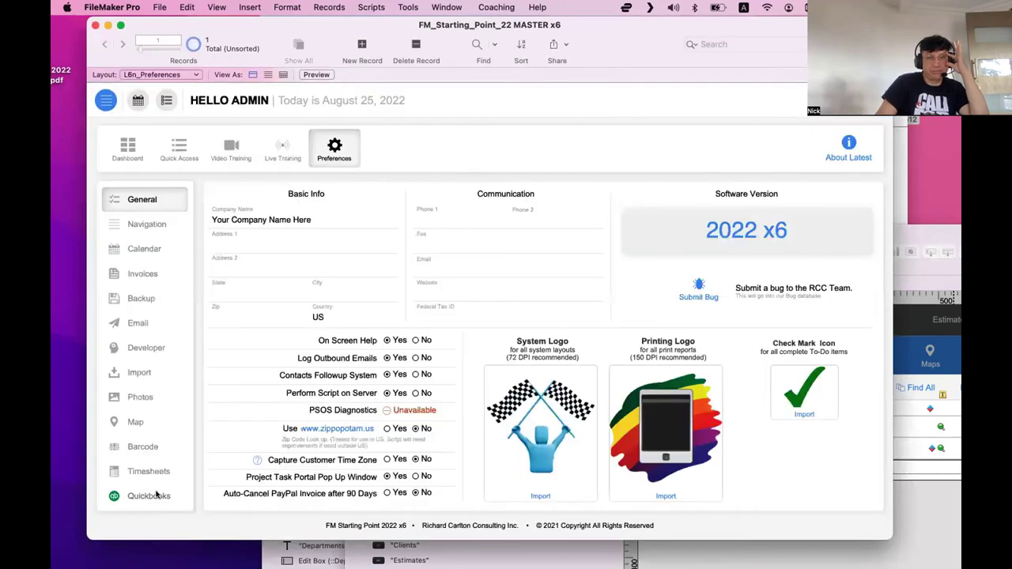
{"action": "left_click", "coordinate": [149, 223]}
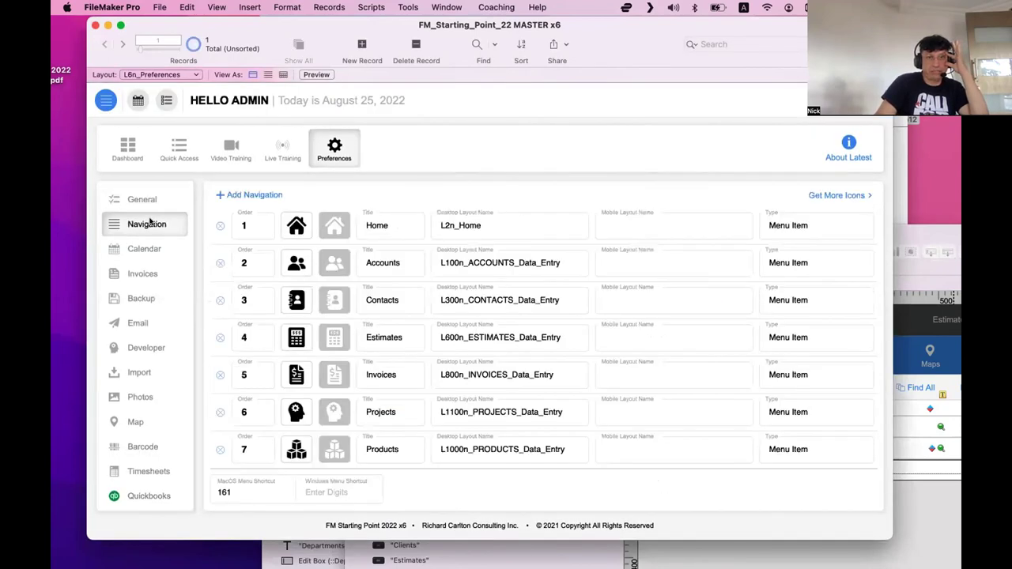
Step: Replace the title of the third navigation entry, Contacts, with Clients and commit the change
{"action": "left_click", "coordinate": [386, 299]}
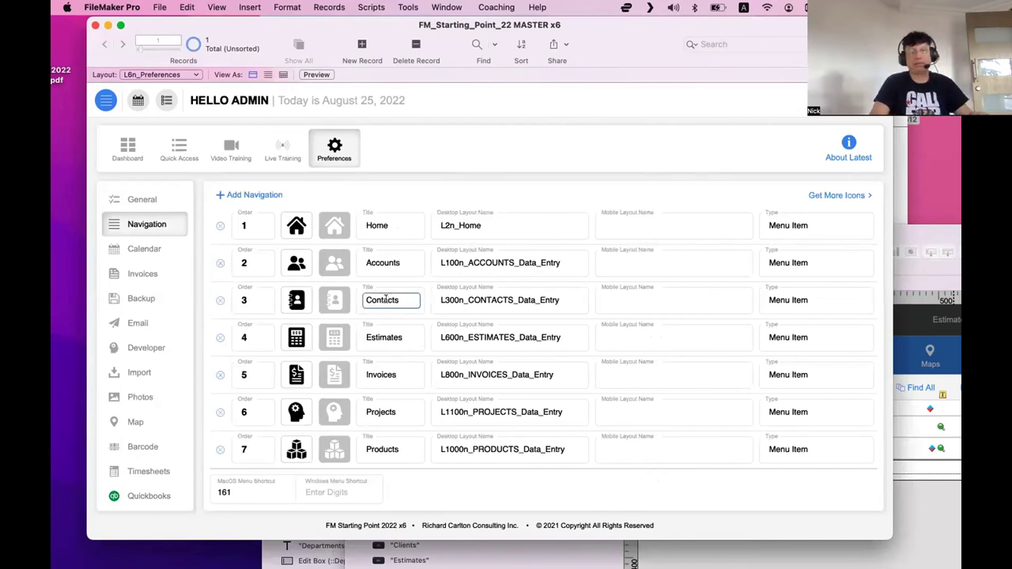
{"action": "double_click", "coordinate": [386, 299]}
{"action": "type", "text": "Clien"}
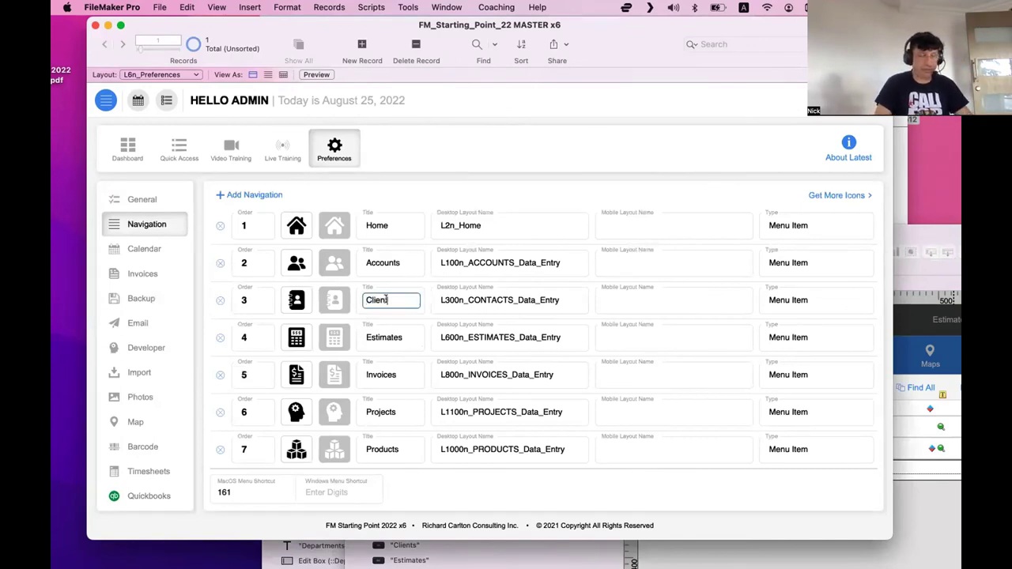
{"action": "type", "text": "ts"}
{"action": "left_click", "coordinate": [510, 178]}
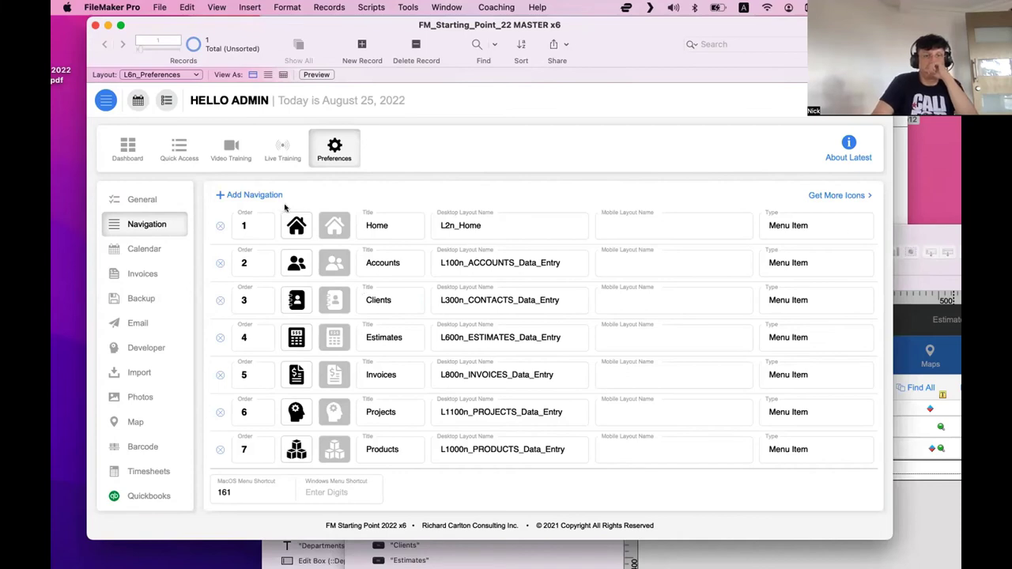
Step: Visit Estimates, Accounts and Products through the slide-out menu, checking the renamed Clients entry on each layout
{"action": "left_click", "coordinate": [105, 101]}
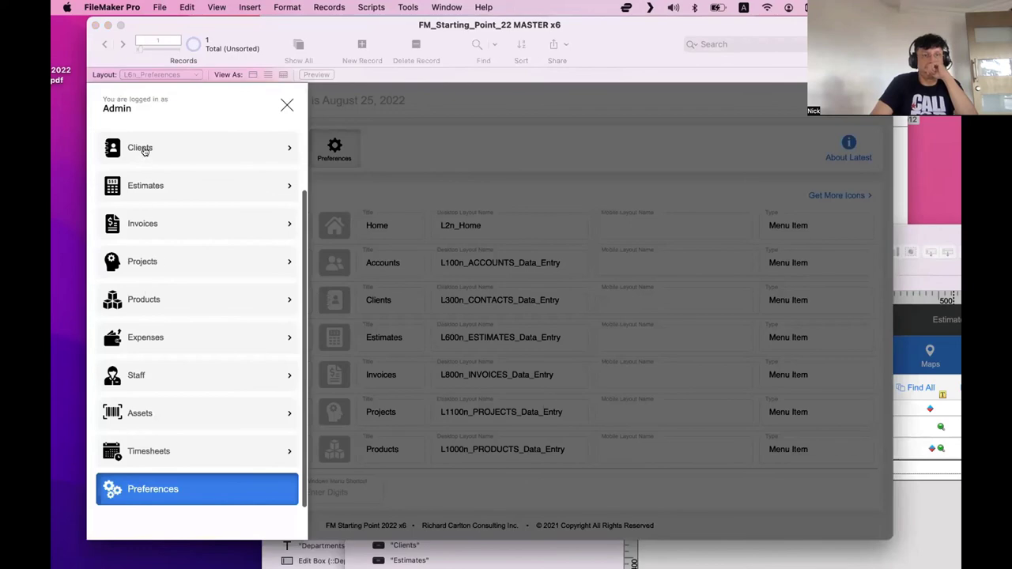
{"action": "left_click", "coordinate": [150, 188]}
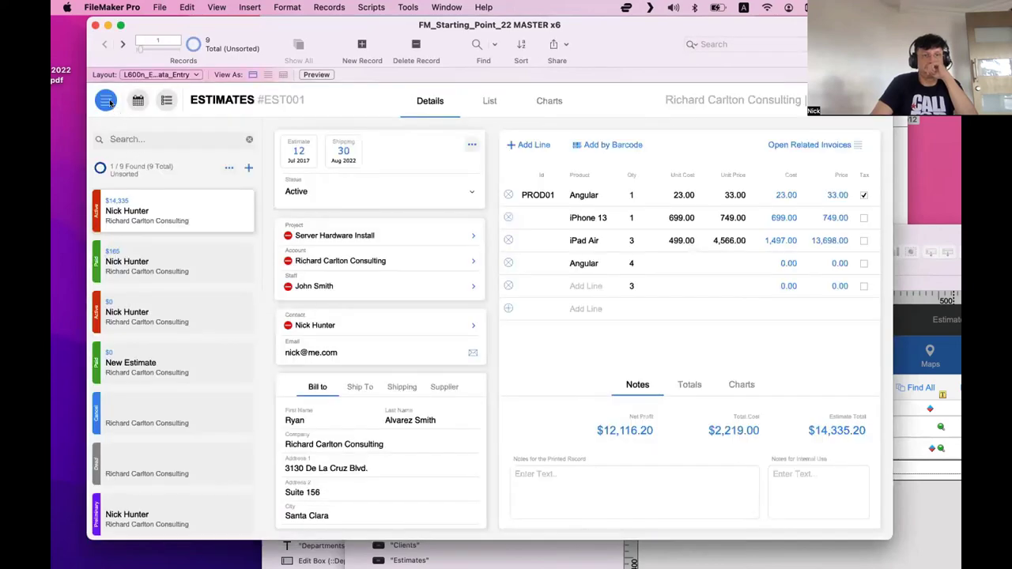
{"action": "left_click", "coordinate": [107, 102]}
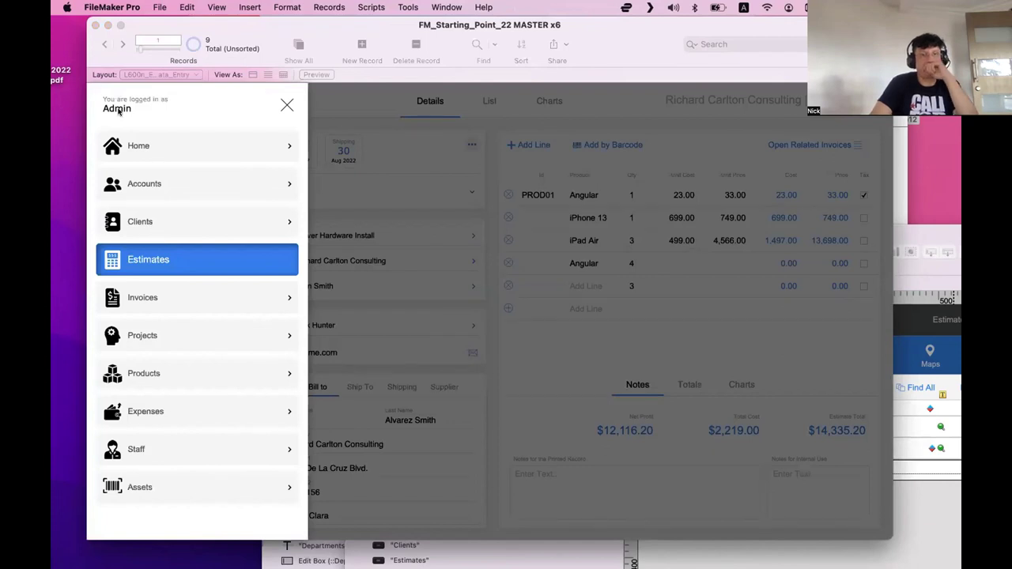
{"action": "left_click", "coordinate": [154, 186]}
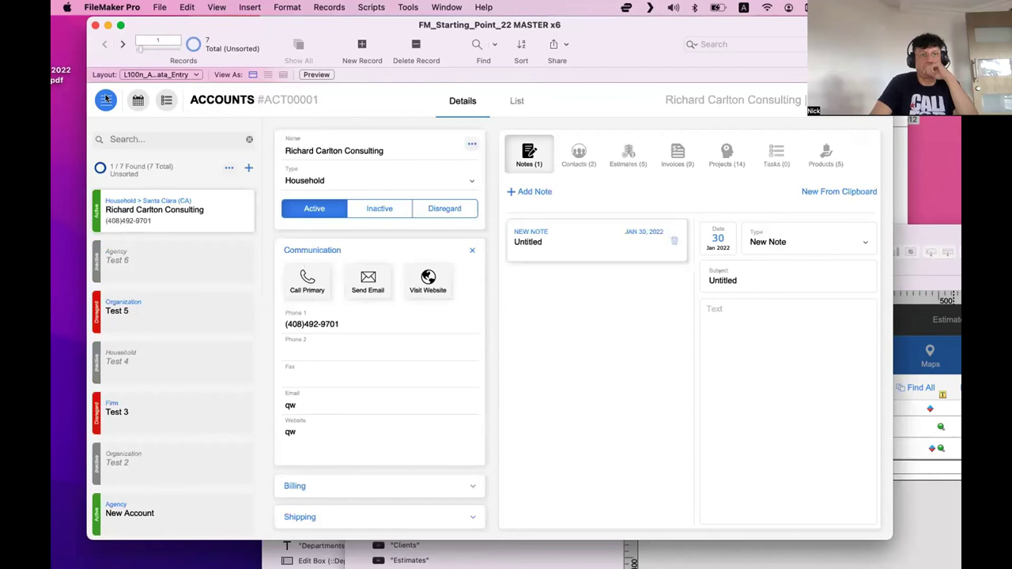
{"action": "left_click", "coordinate": [106, 99]}
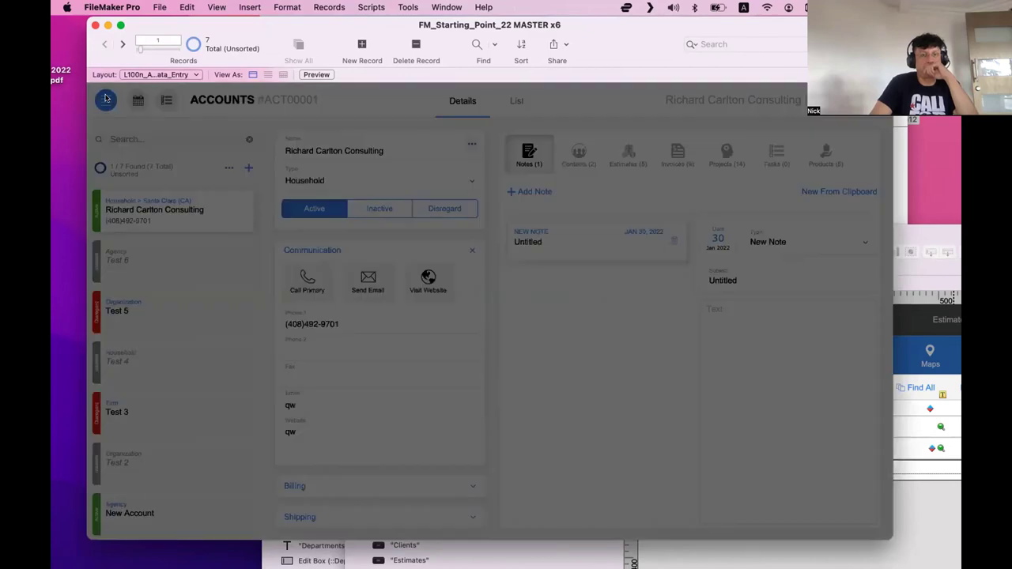
{"action": "scroll", "coordinate": [161, 299], "scroll_direction": "down", "scroll_amount": 2}
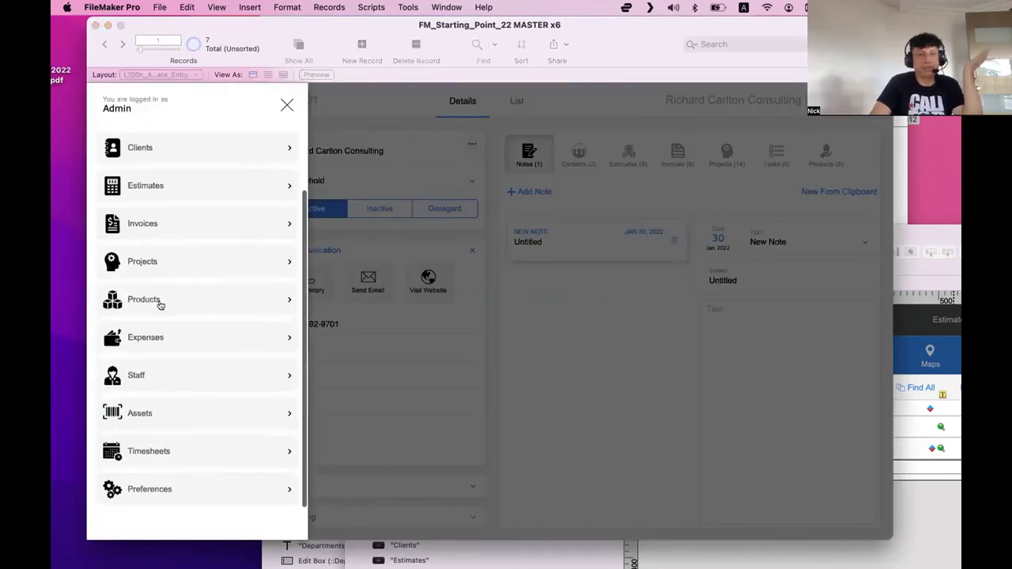
{"action": "left_click", "coordinate": [159, 302]}
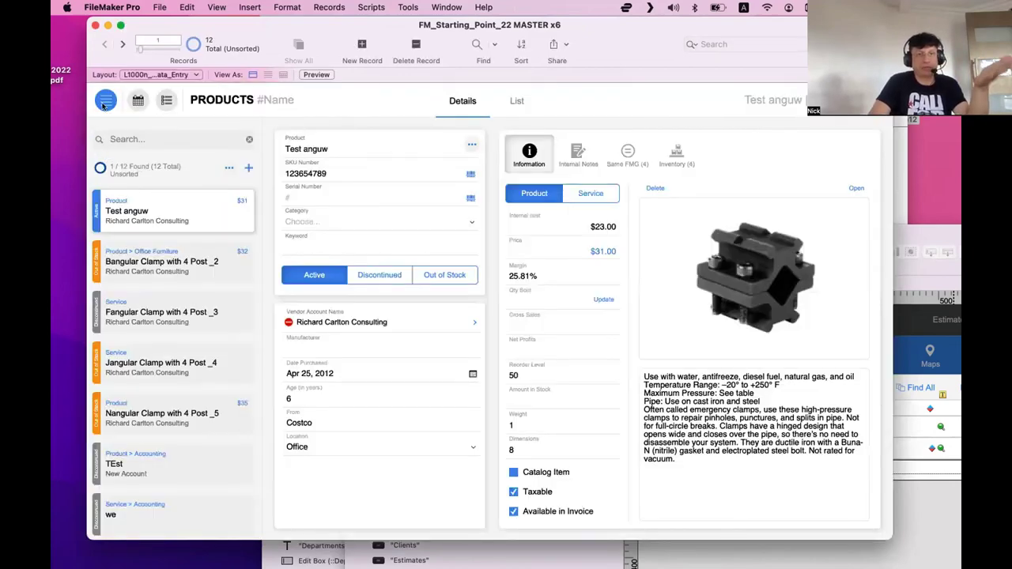
{"action": "left_click", "coordinate": [106, 104]}
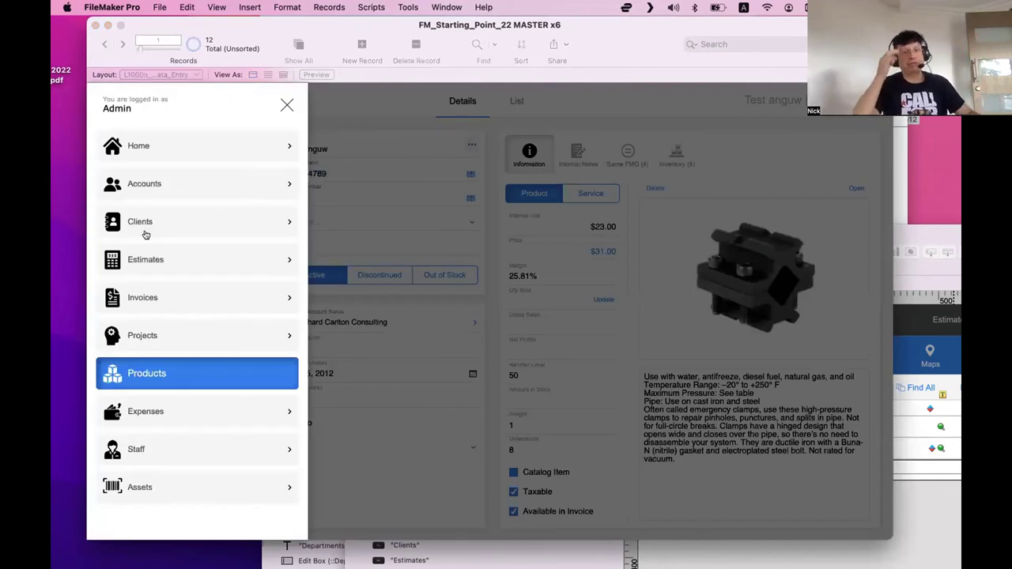
{"action": "left_click", "coordinate": [395, 191]}
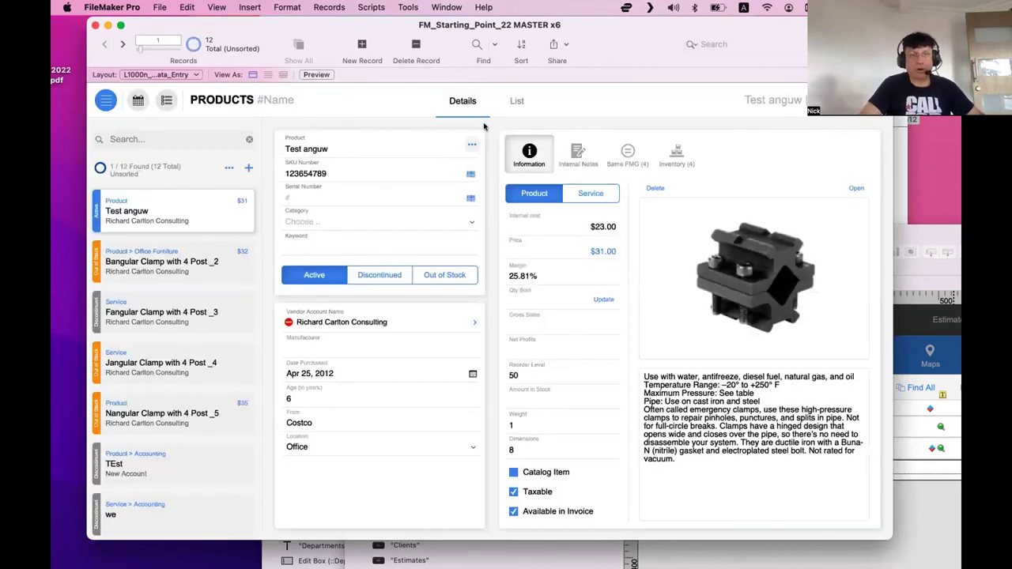
{"action": "left_click", "coordinate": [106, 101]}
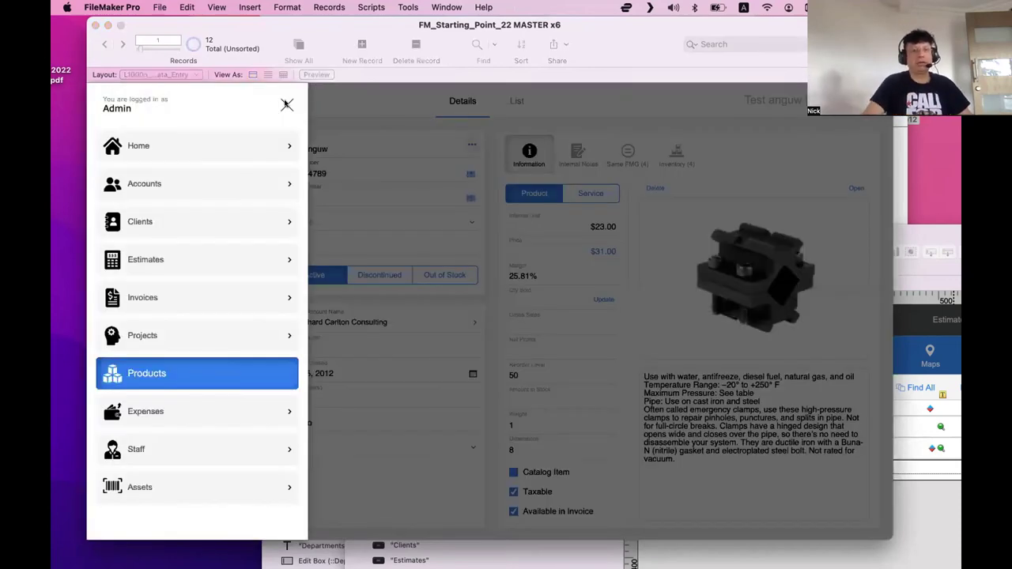
{"action": "left_click", "coordinate": [288, 104]}
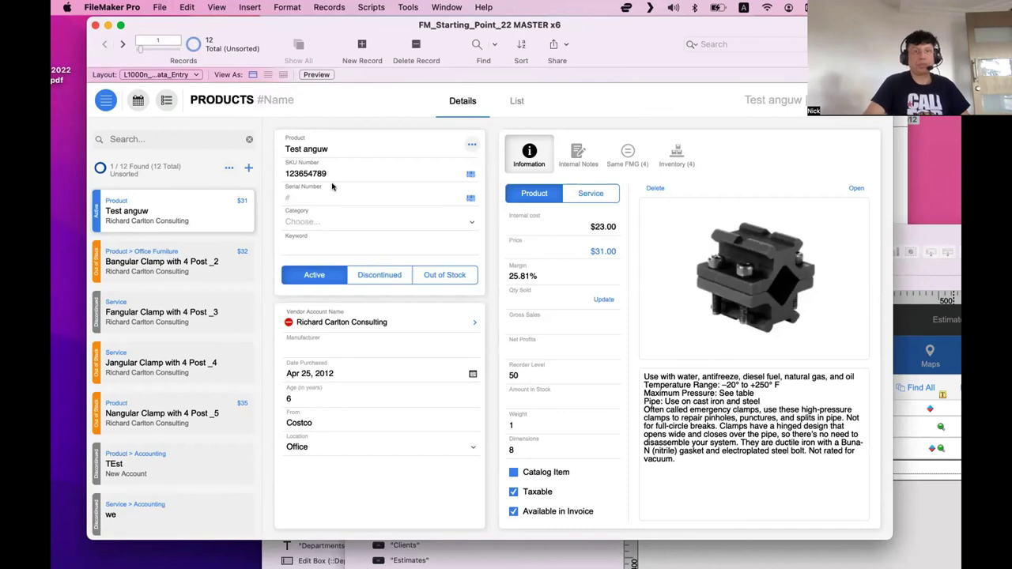
Step: Search the Manage Layouts list for "Ham" and open the L10n_Hamburger Menu layout in its own window
{"action": "key", "text": "super+shift+l"}
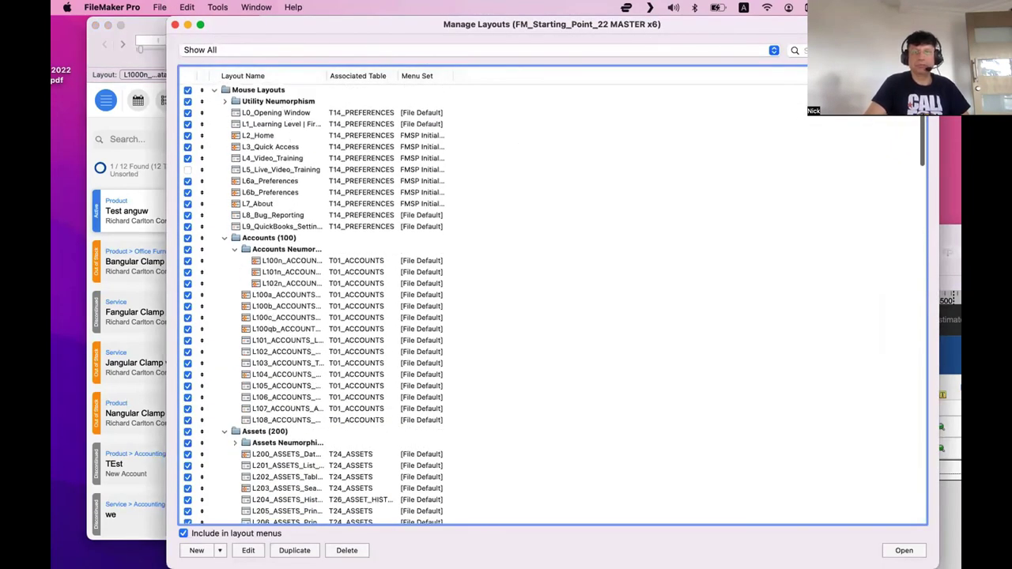
{"action": "left_click", "coordinate": [799, 50]}
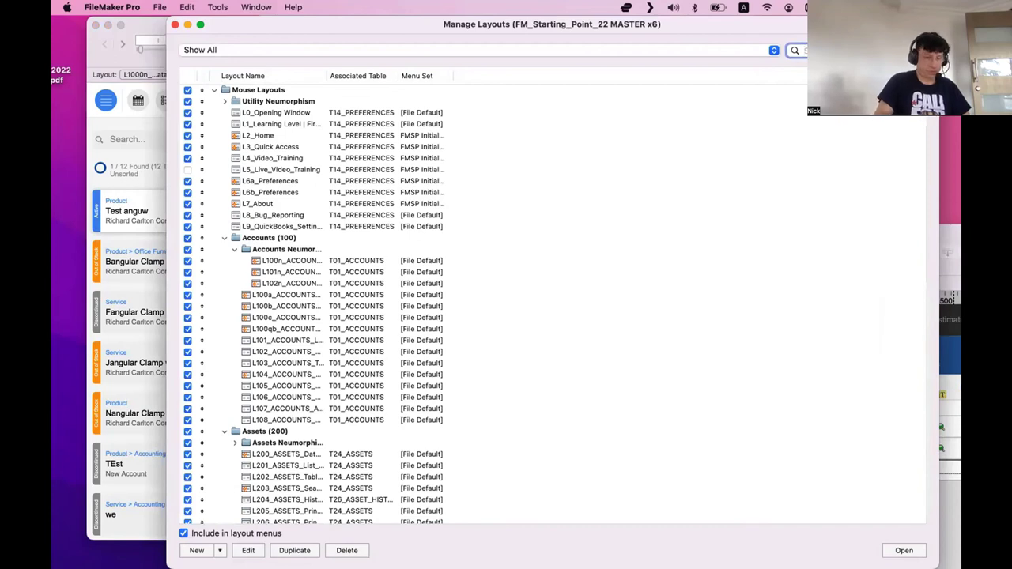
{"action": "type", "text": "Ham"}
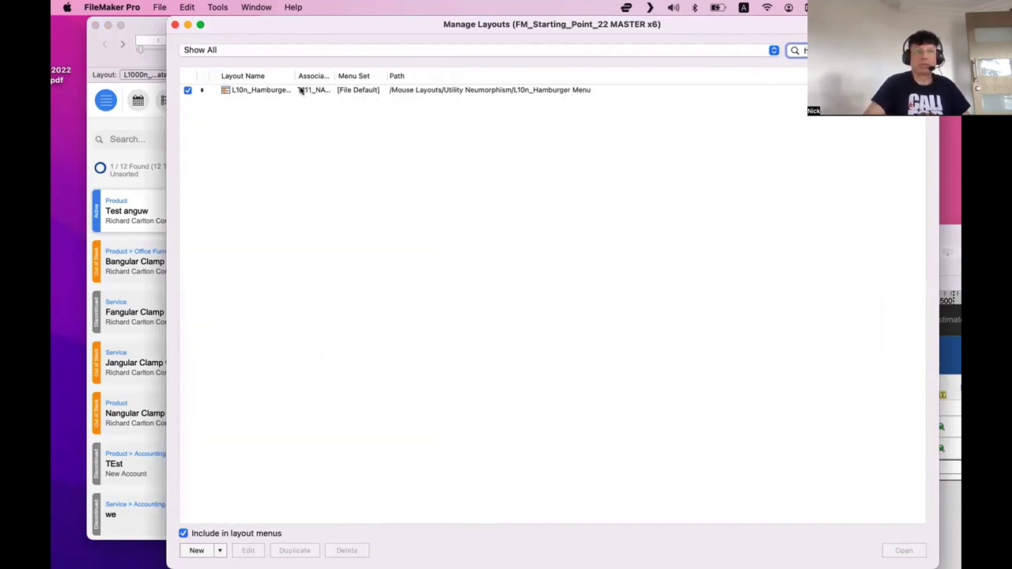
{"action": "key", "text": "Down"}
{"action": "key", "text": "Return"}
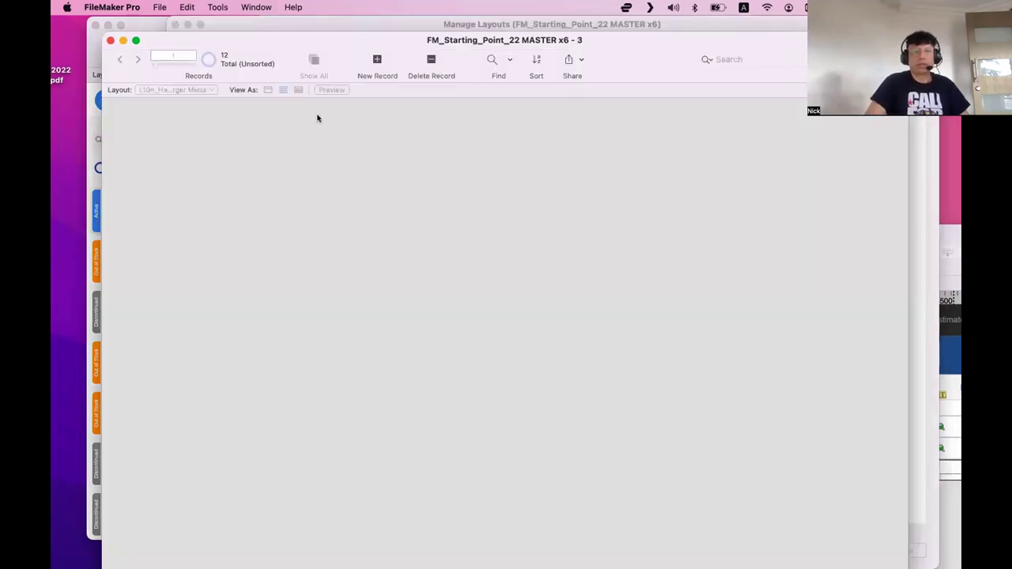
Step: Show the L10n_Hamburger Menu layout in Layout mode, close the Manage Layouts window and move the layout window aside
{"action": "left_click_drag", "start_coordinate": [266, 52], "coordinate": [519, 89]}
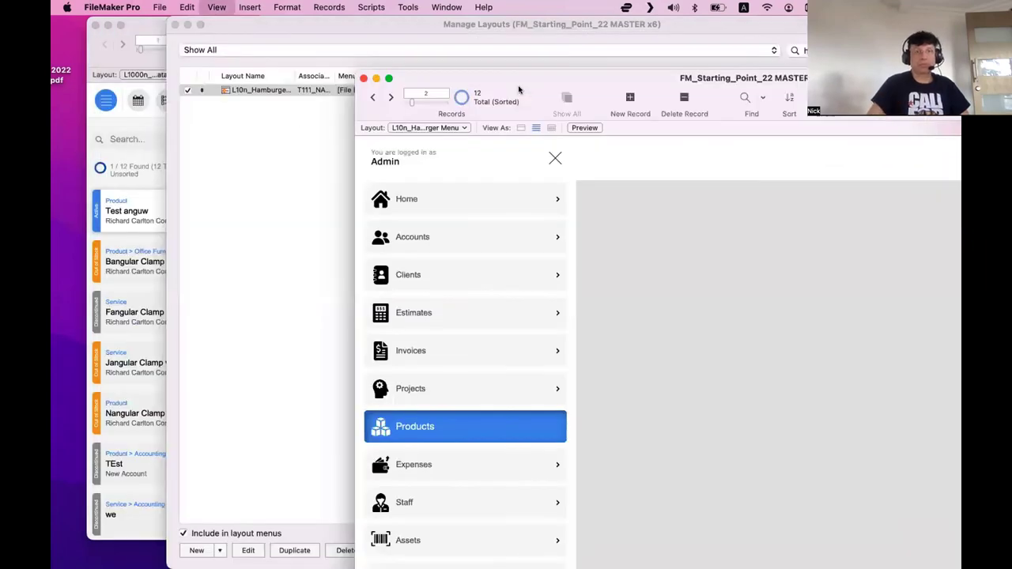
{"action": "key", "text": "super+l"}
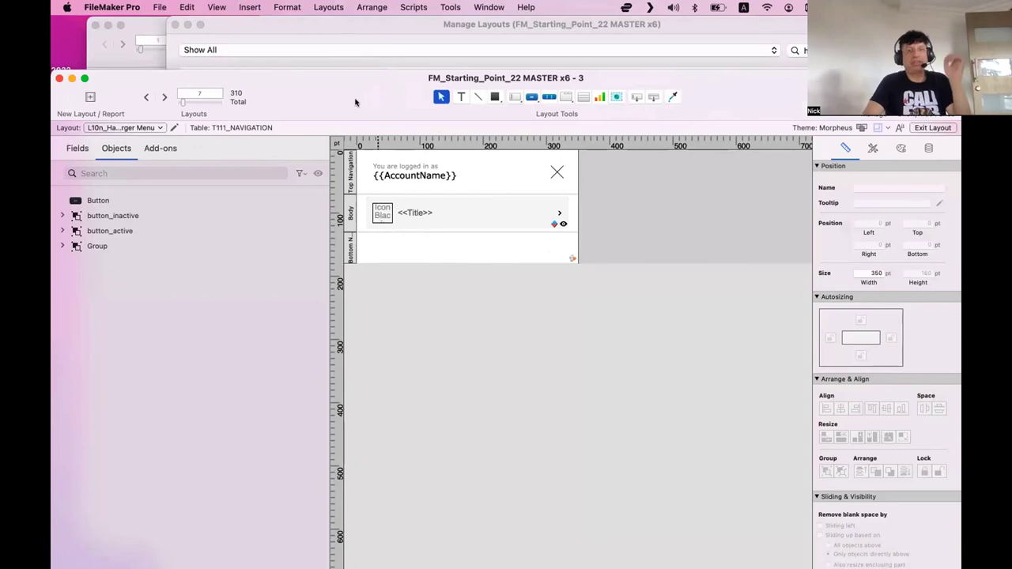
{"action": "left_click_drag", "start_coordinate": [356, 102], "coordinate": [414, 258]}
{"action": "left_click", "coordinate": [175, 25]}
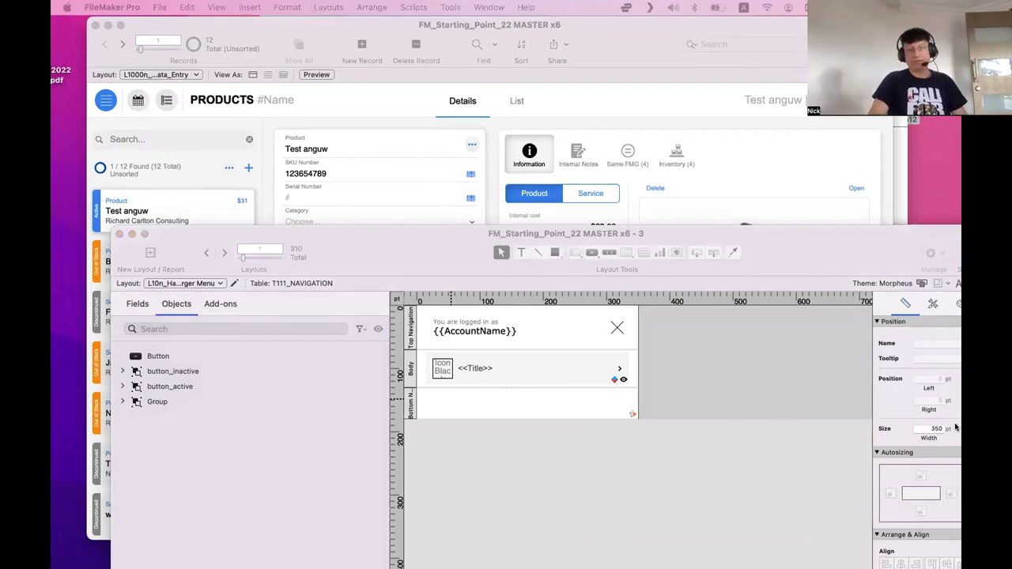
{"action": "left_click", "coordinate": [502, 290]}
{"action": "double_click", "coordinate": [490, 236]}
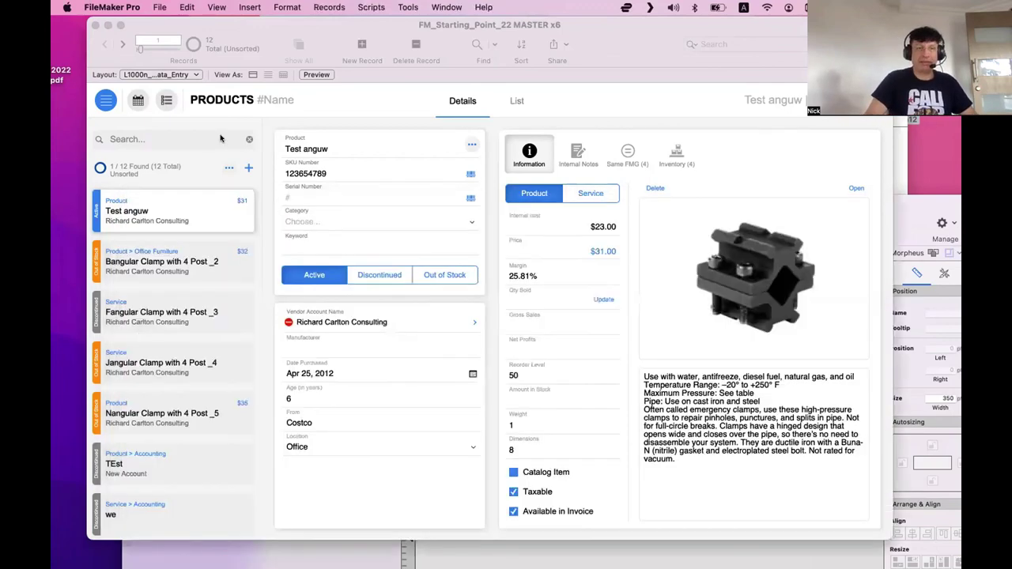
Step: Return to the Products record window and go to the Preferences navigation settings through the slide-out menu
{"action": "left_click", "coordinate": [107, 100]}
{"action": "left_click", "coordinate": [107, 102]}
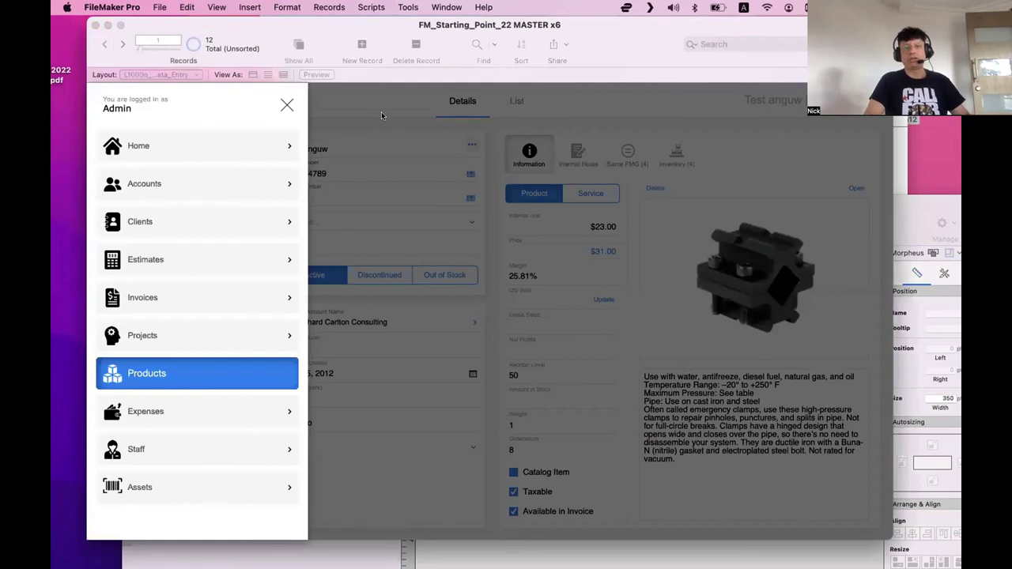
{"action": "left_click", "coordinate": [420, 123]}
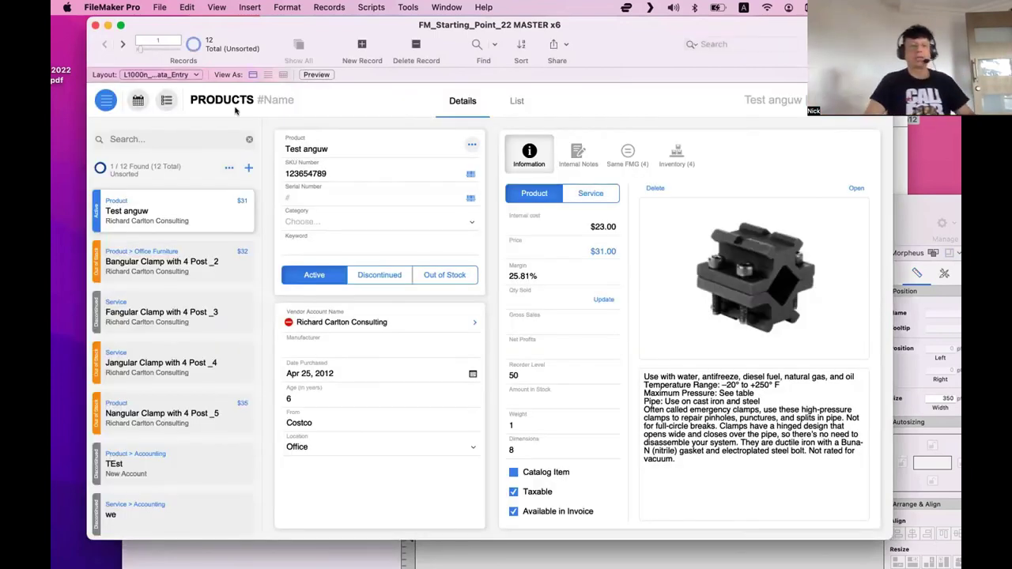
{"action": "left_click", "coordinate": [107, 102]}
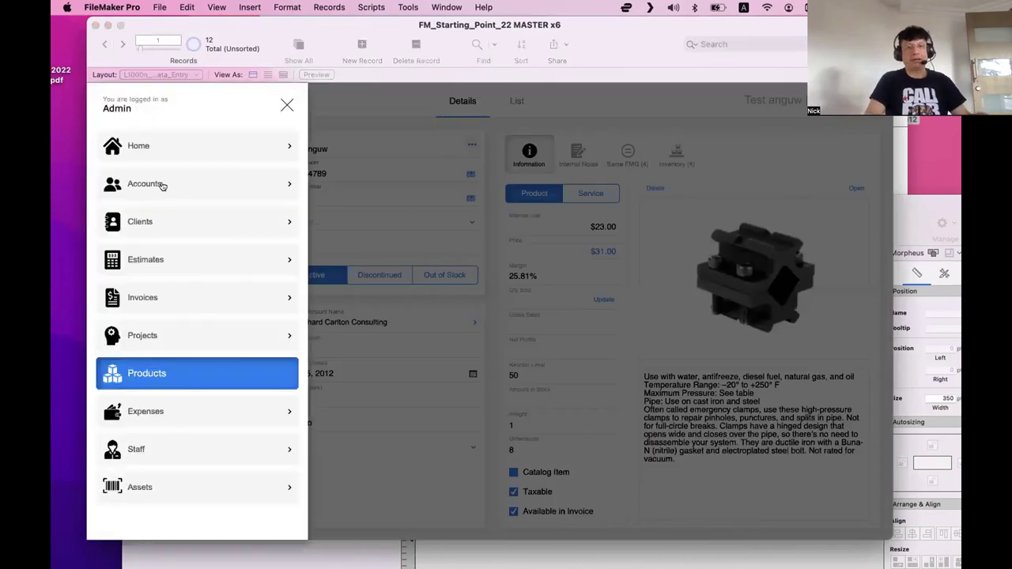
{"action": "scroll", "coordinate": [153, 481], "scroll_direction": "down", "scroll_amount": 3}
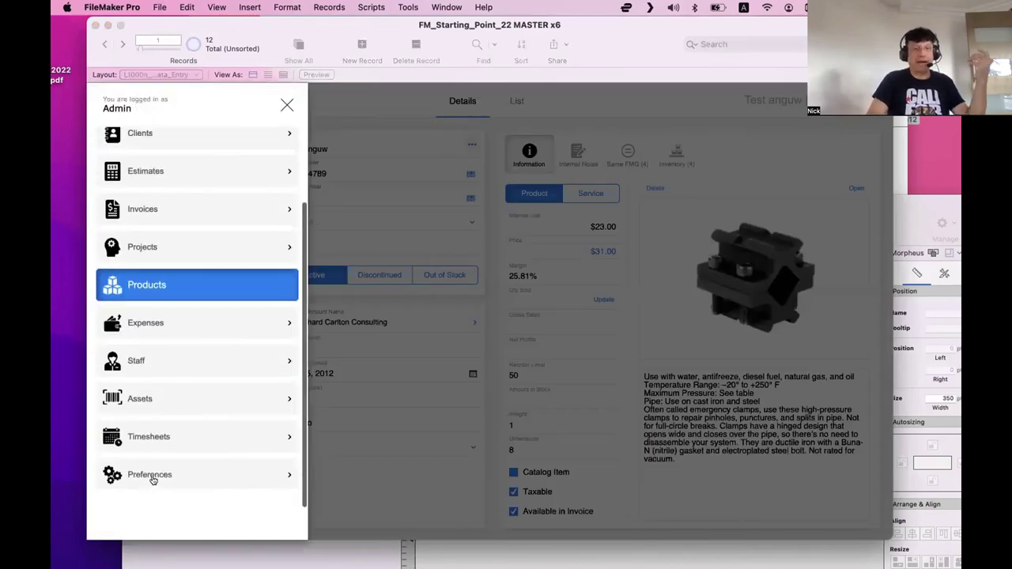
{"action": "left_click", "coordinate": [150, 488]}
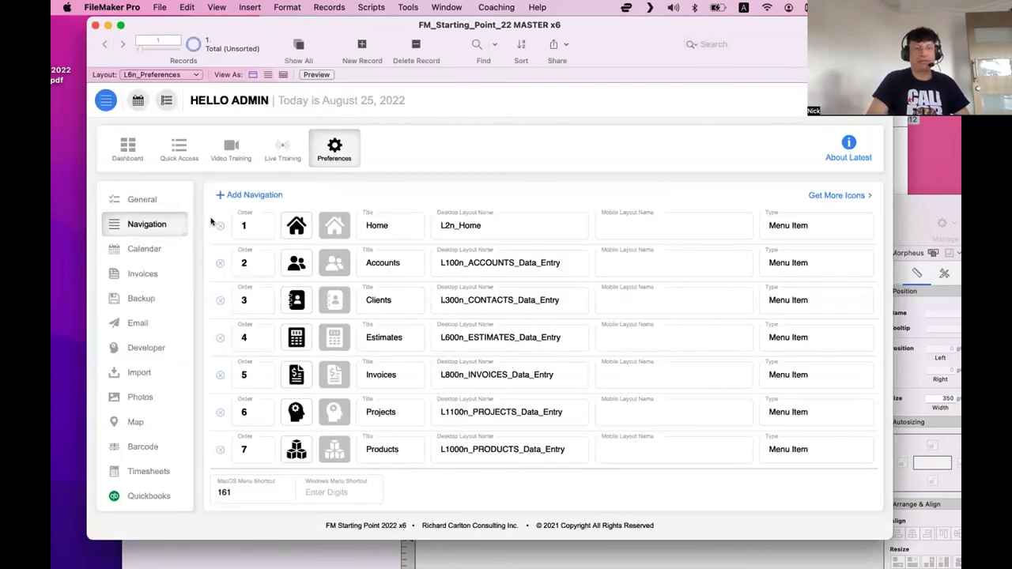
Step: Set the title of the third navigation entry back to Contacts and commit the change
{"action": "left_click", "coordinate": [384, 268]}
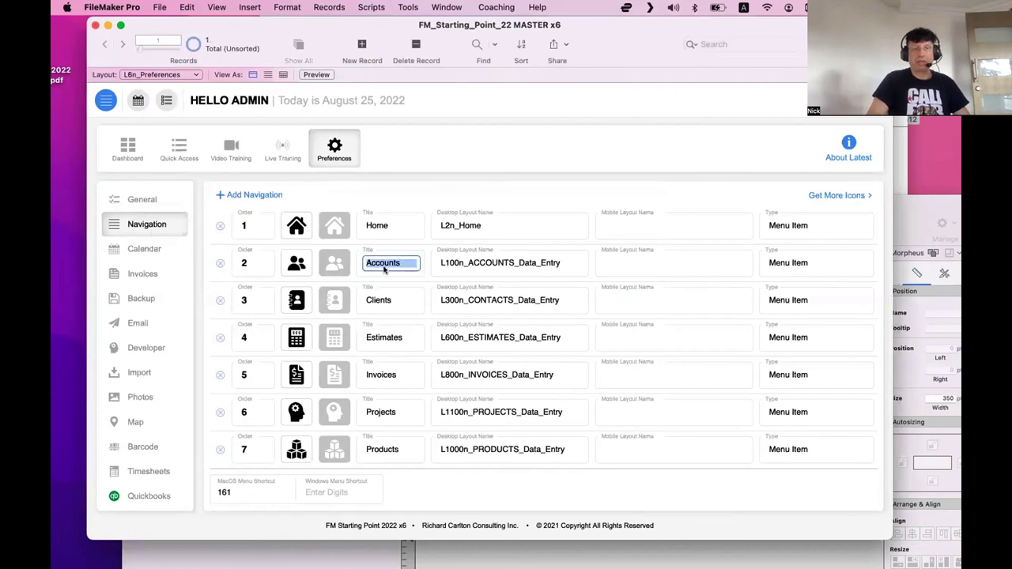
{"action": "left_click", "coordinate": [387, 298]}
{"action": "key", "text": "super+a"}
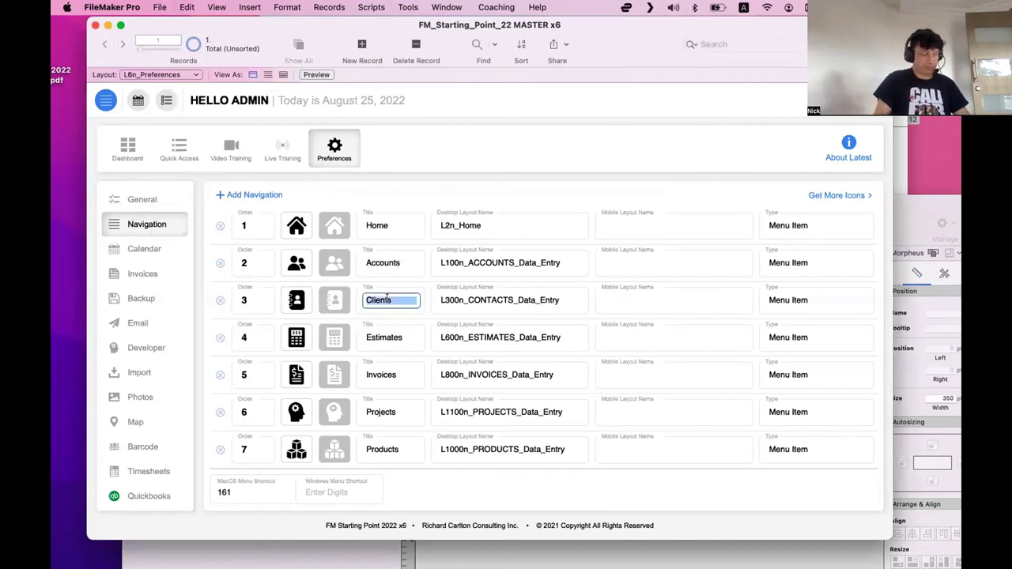
{"action": "type", "text": "Contacts"}
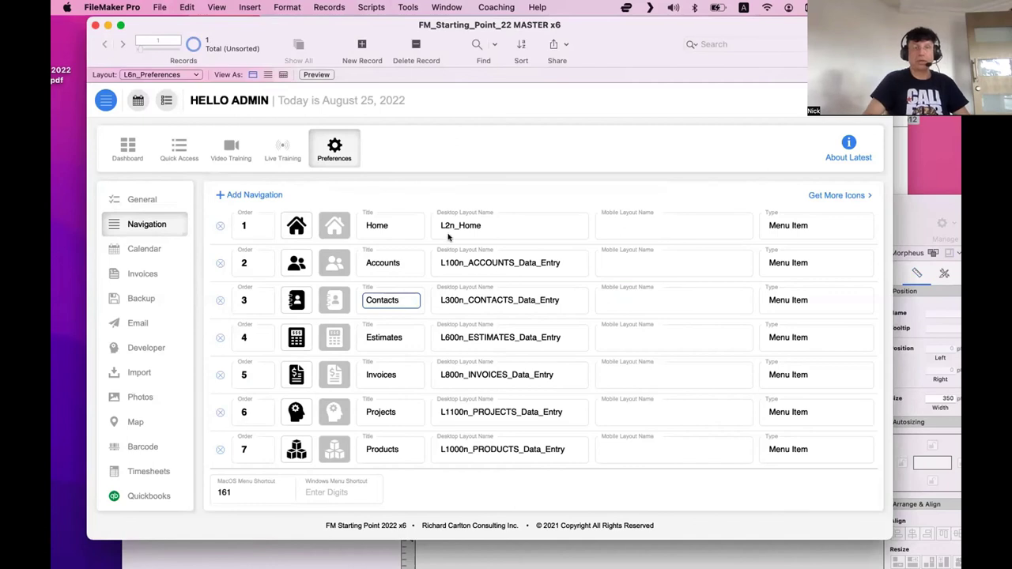
{"action": "left_click", "coordinate": [459, 190]}
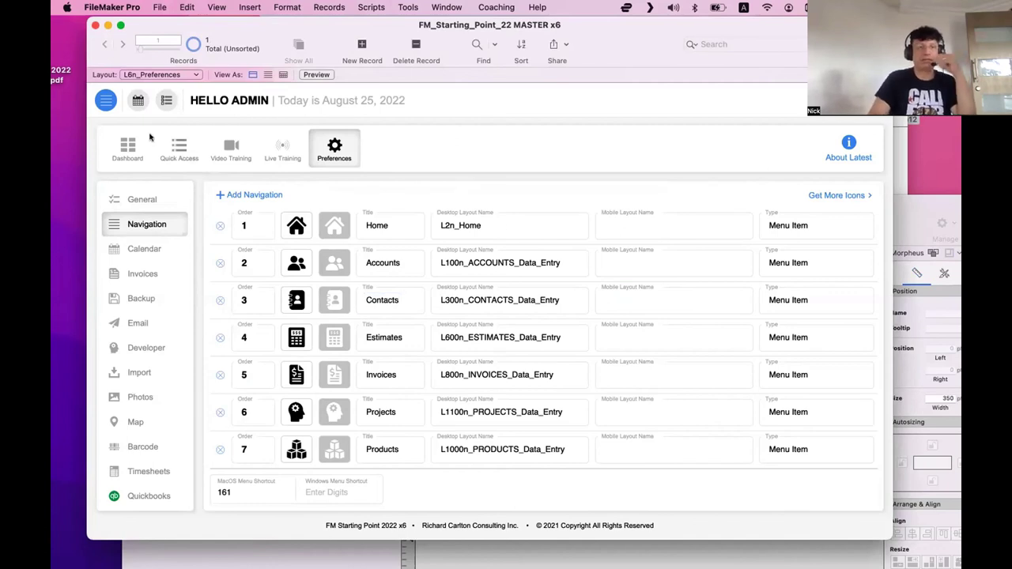
Step: Check the Contacts entry in the slide-out menu, close it and inspect both icon fields of the Accounts navigation entry
{"action": "left_click", "coordinate": [106, 101]}
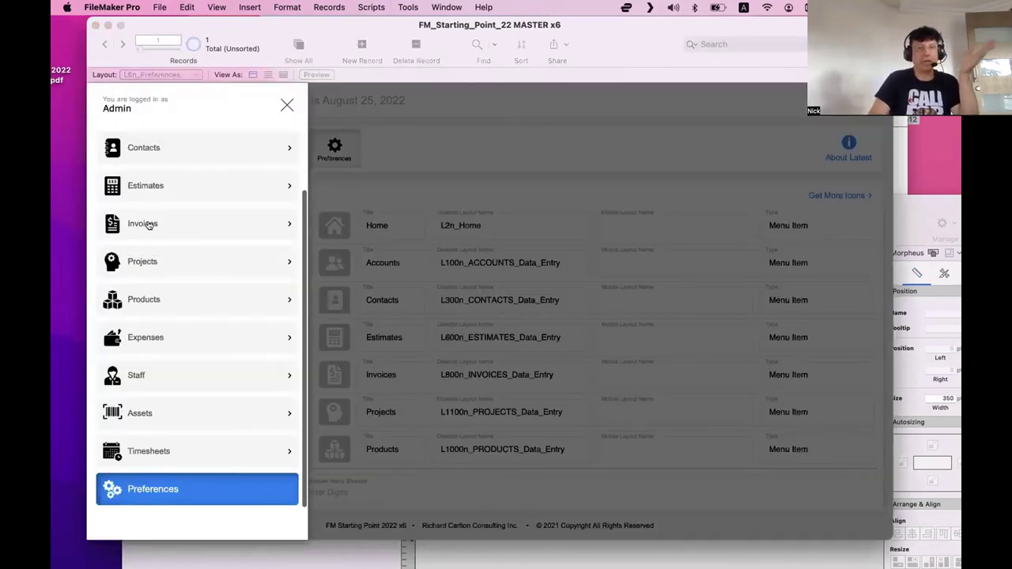
{"action": "scroll", "coordinate": [156, 346], "scroll_direction": "up", "scroll_amount": 2}
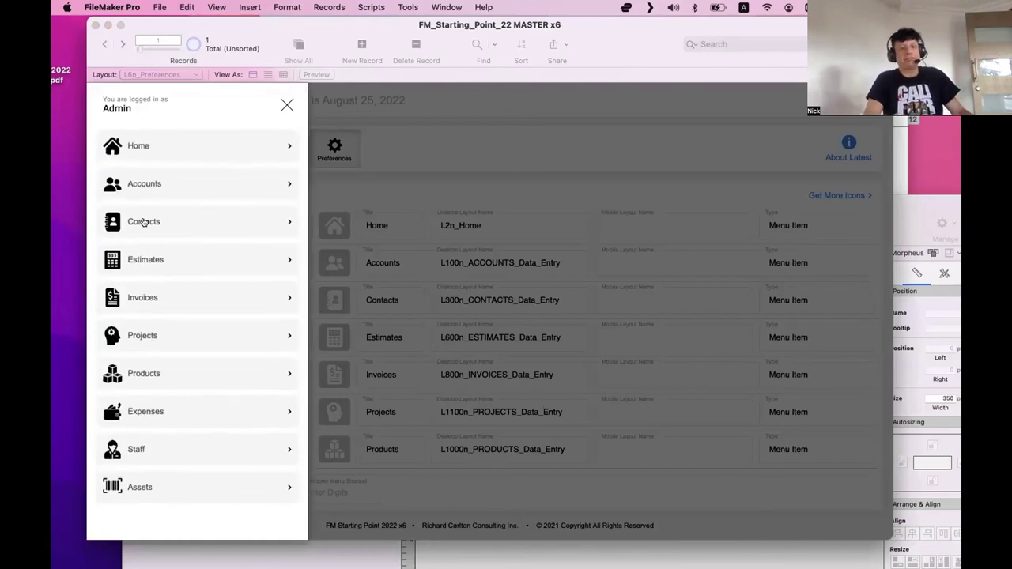
{"action": "left_click", "coordinate": [316, 269]}
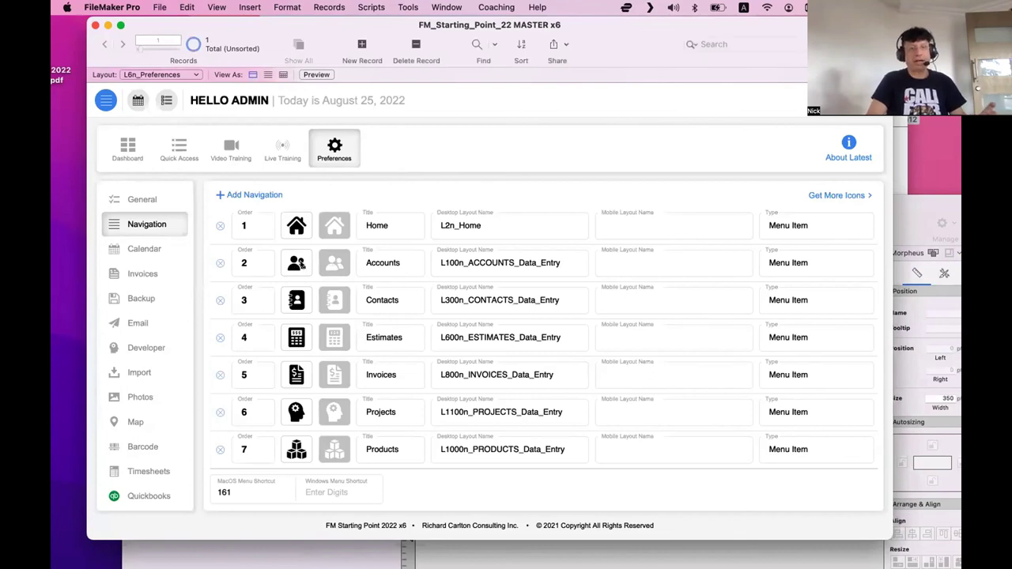
{"action": "left_click", "coordinate": [299, 264]}
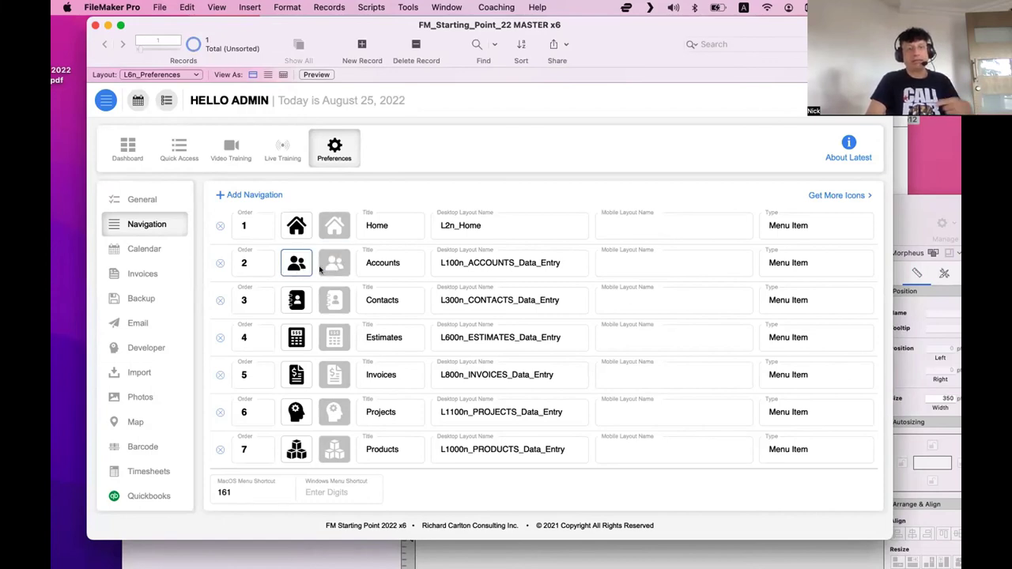
{"action": "left_click", "coordinate": [320, 270]}
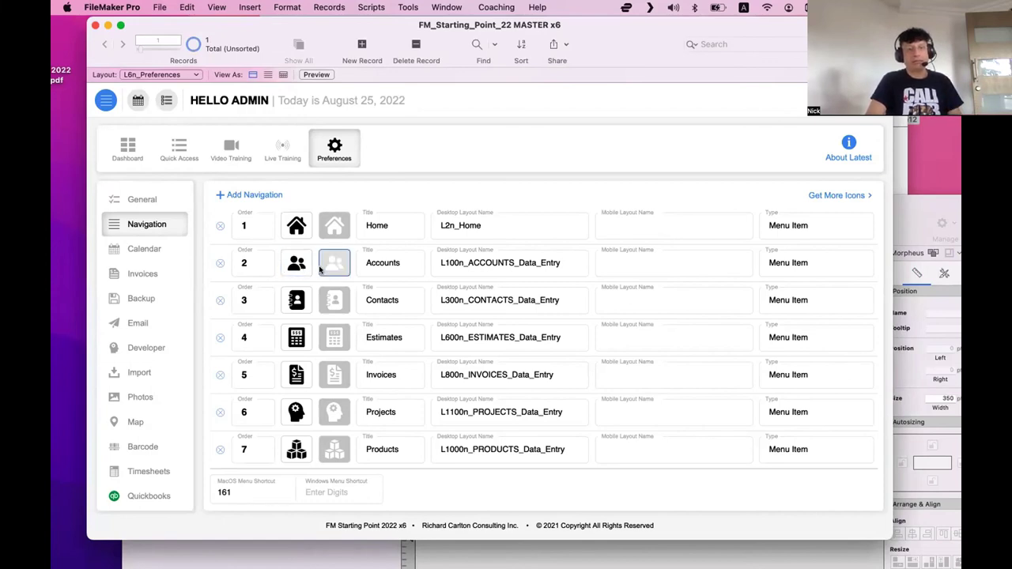
Step: Go to Timesheets through the slide-out menu and reopen the menu to check the icon of its active entry
{"action": "left_click", "coordinate": [106, 100]}
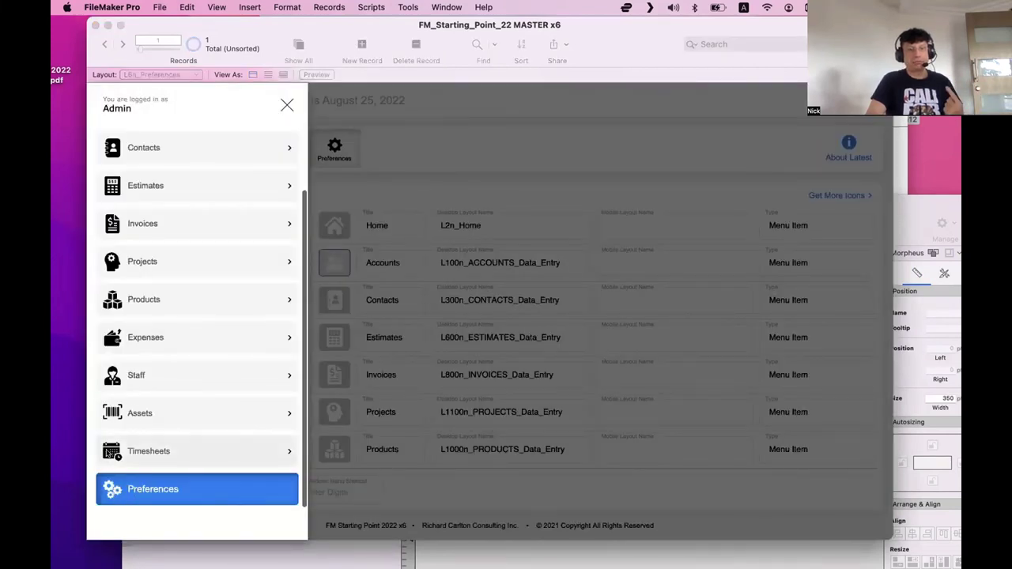
{"action": "left_click", "coordinate": [108, 454]}
{"action": "left_click", "coordinate": [102, 100]}
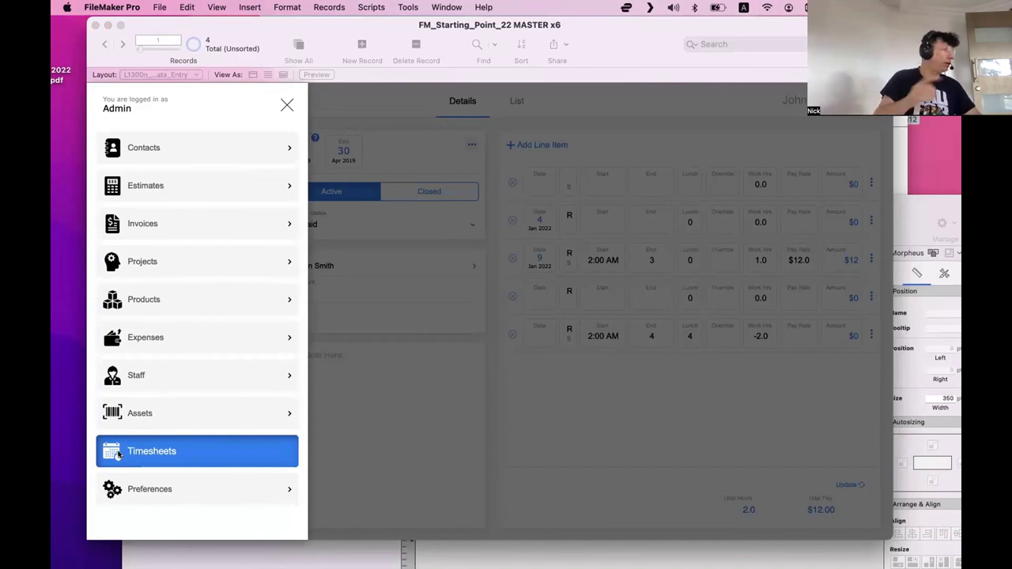
{"action": "left_click", "coordinate": [196, 445]}
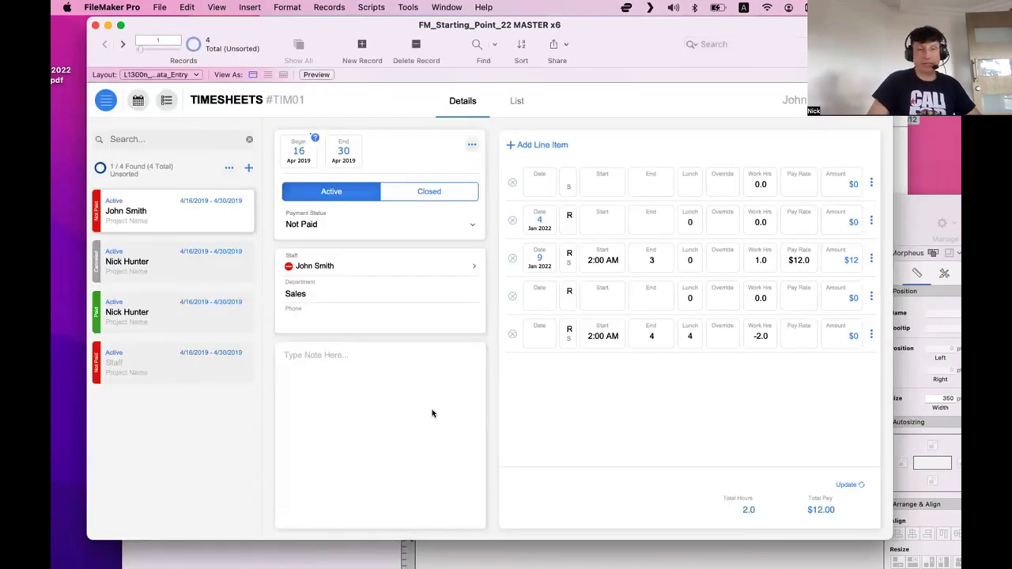
Step: Bring up the L301 Contacts list layout in Layout mode and examine its navigation button bar and Report button
{"action": "left_click", "coordinate": [255, 446]}
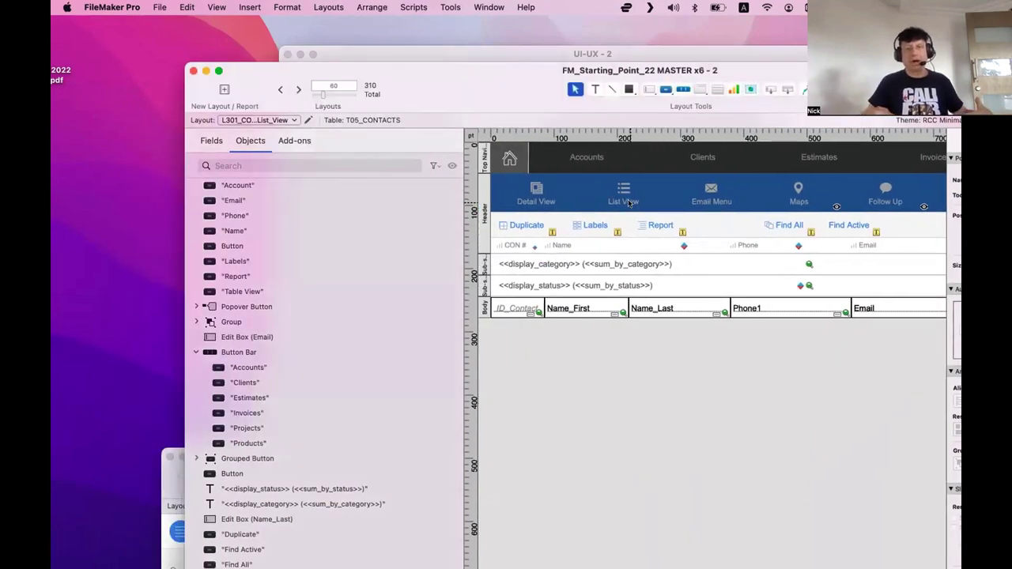
{"action": "scroll", "coordinate": [629, 202], "scroll_direction": "right", "scroll_amount": 2}
{"action": "left_click", "coordinate": [631, 198]}
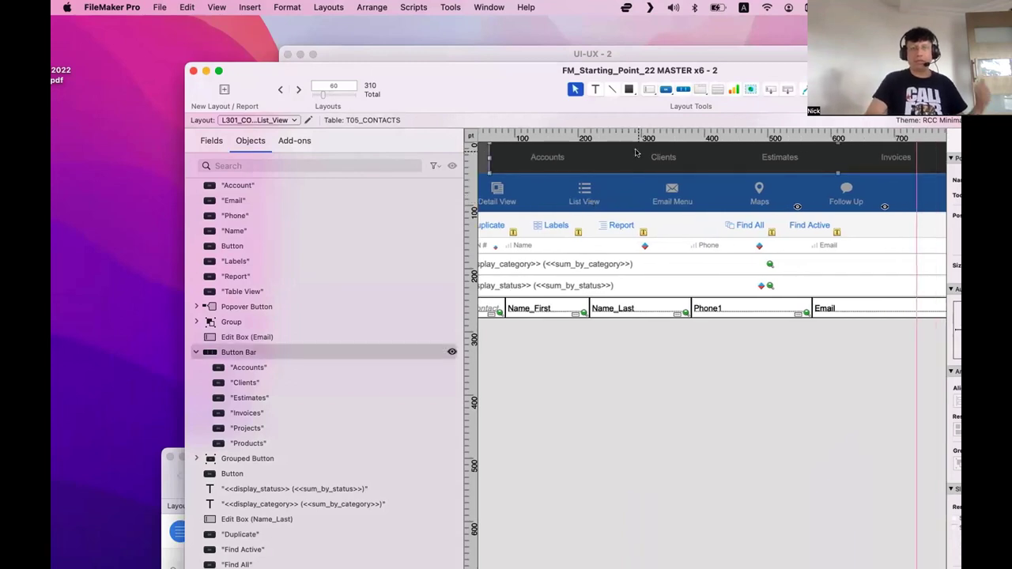
{"action": "left_click", "coordinate": [616, 222]}
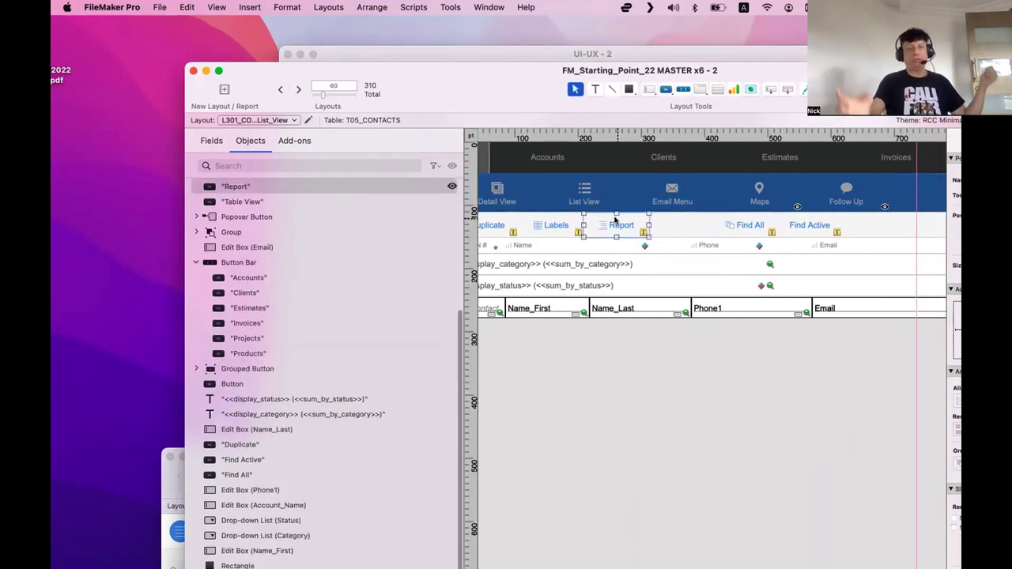
{"action": "scroll", "coordinate": [616, 222], "scroll_direction": "left", "scroll_amount": 2}
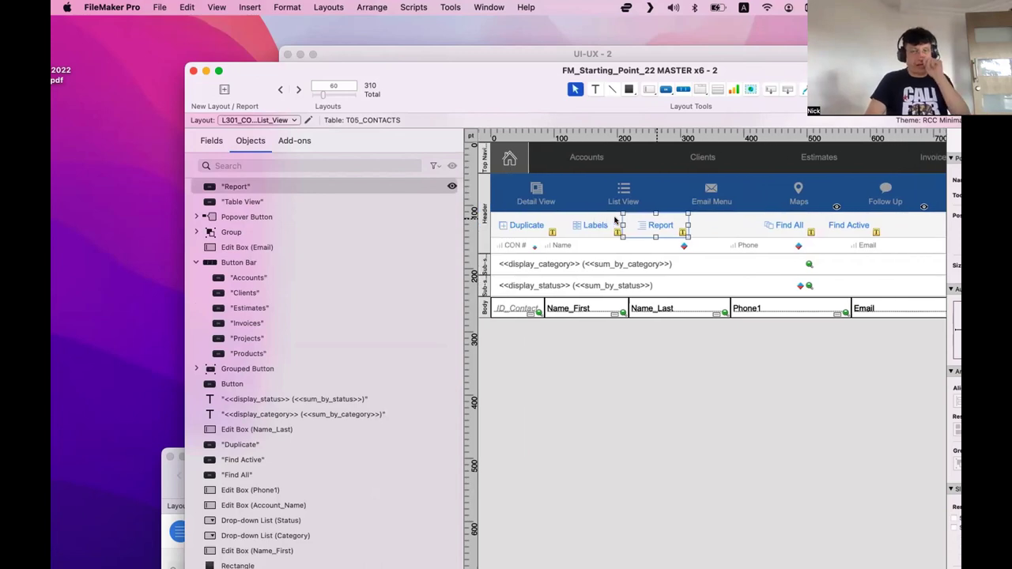
{"action": "scroll", "coordinate": [609, 233], "scroll_direction": "right", "scroll_amount": 2}
{"action": "scroll", "coordinate": [607, 238], "scroll_direction": "left", "scroll_amount": 2}
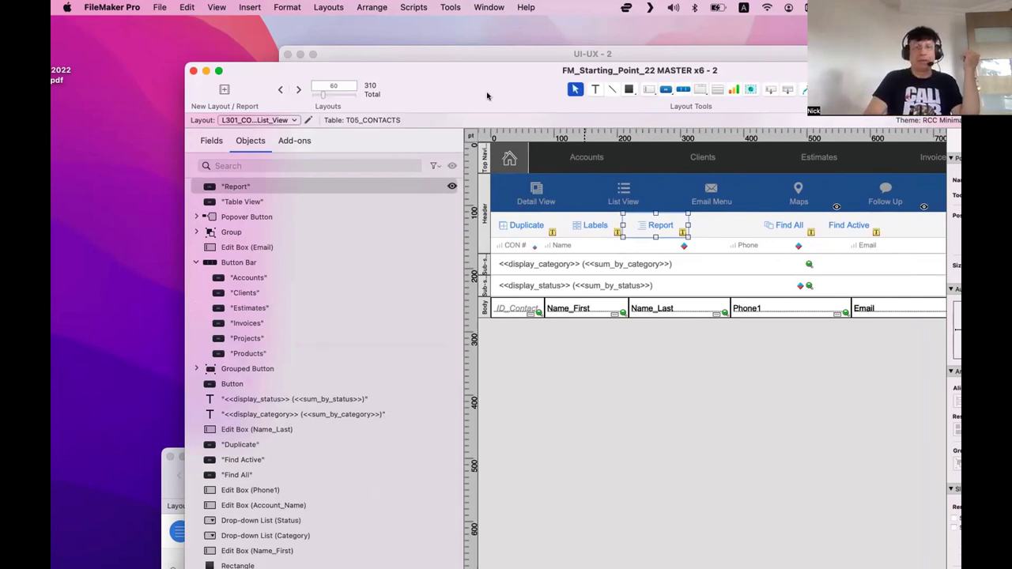
Step: Place the L301 layout and Timesheets record windows for comparison, and briefly open the slide-out menu on Timesheets
{"action": "left_click_drag", "start_coordinate": [490, 97], "coordinate": [686, 63]}
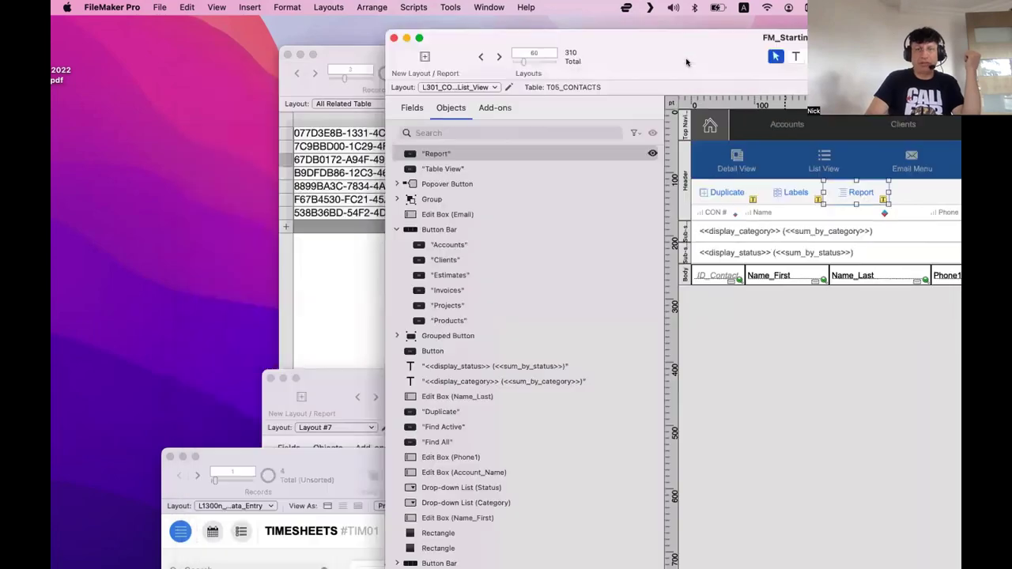
{"action": "left_click", "coordinate": [685, 122]}
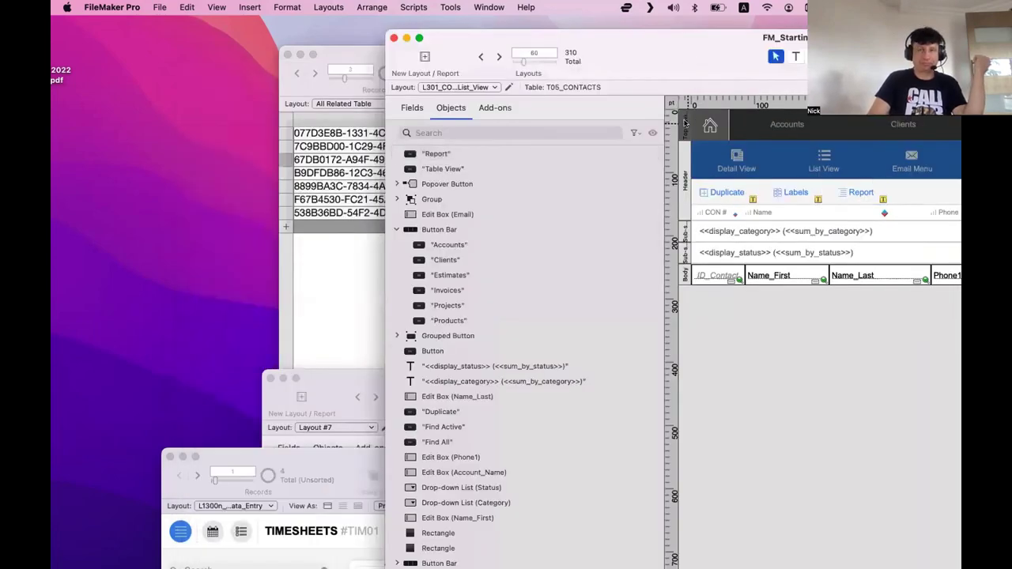
{"action": "double_click", "coordinate": [320, 460]}
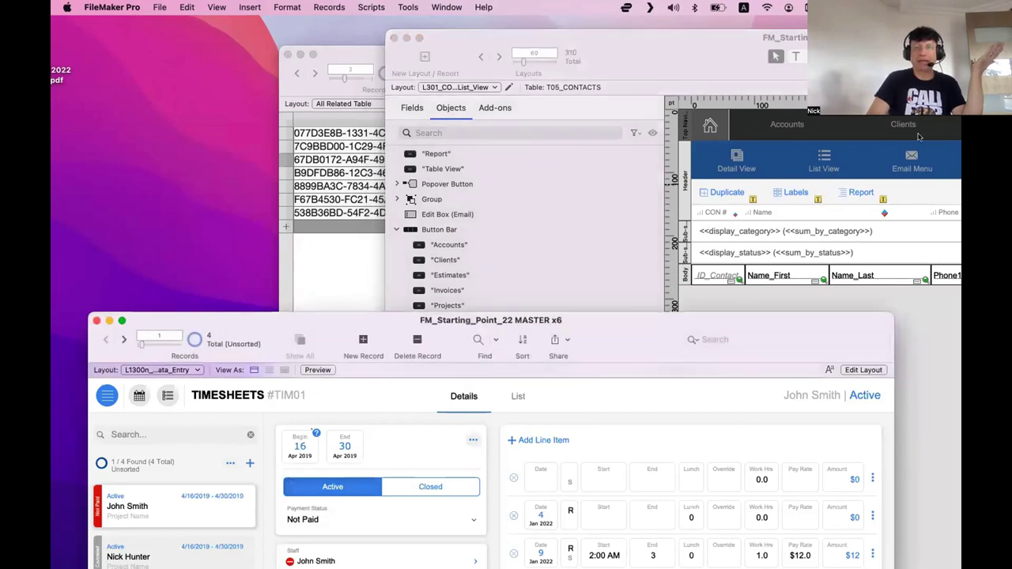
{"action": "left_click", "coordinate": [104, 399]}
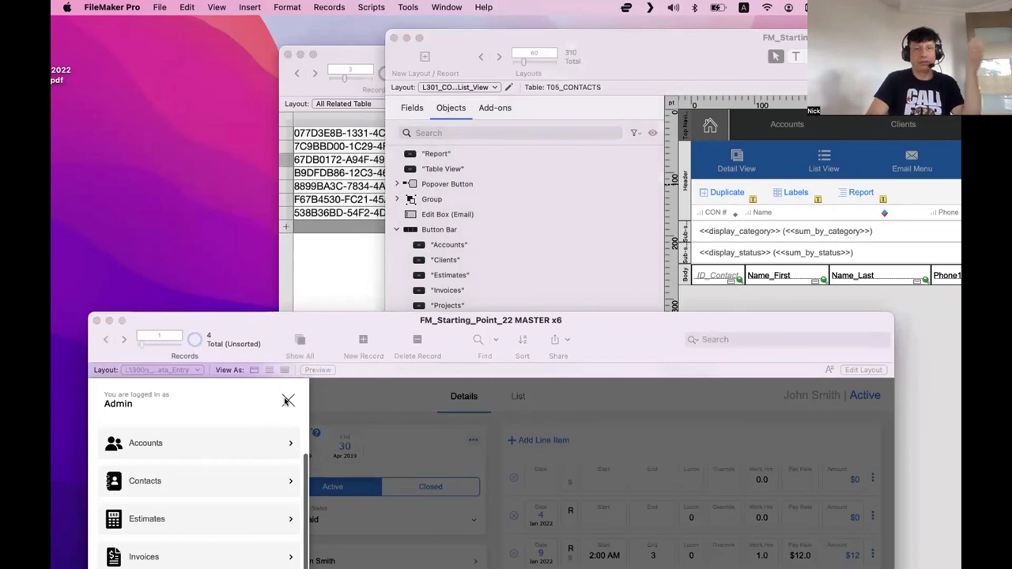
{"action": "left_click", "coordinate": [287, 401]}
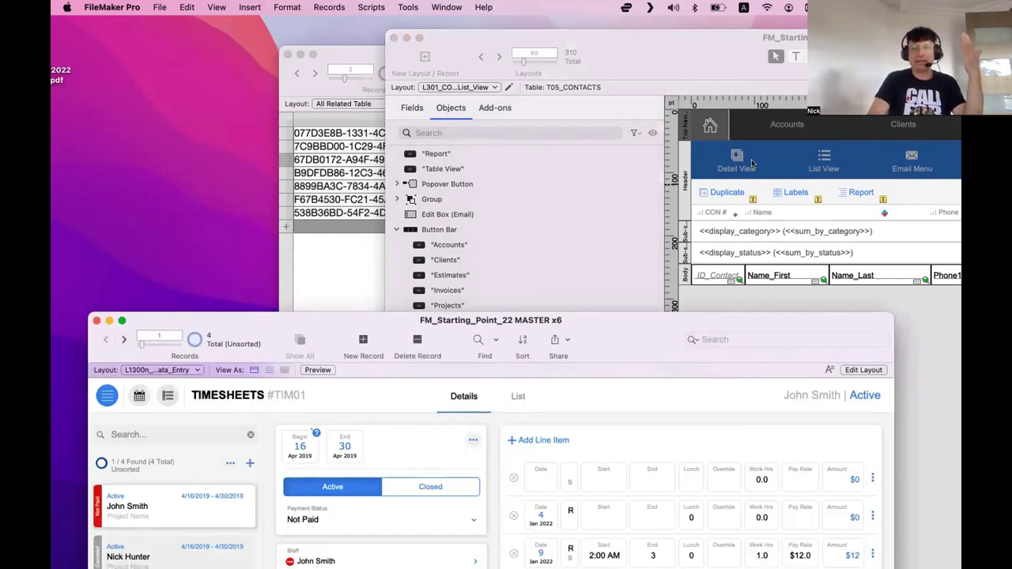
Step: Select the Detail View to Follow Up button bar on the L301 layout, and go to Contacts through the Timesheets slide-out menu
{"action": "left_click", "coordinate": [702, 154]}
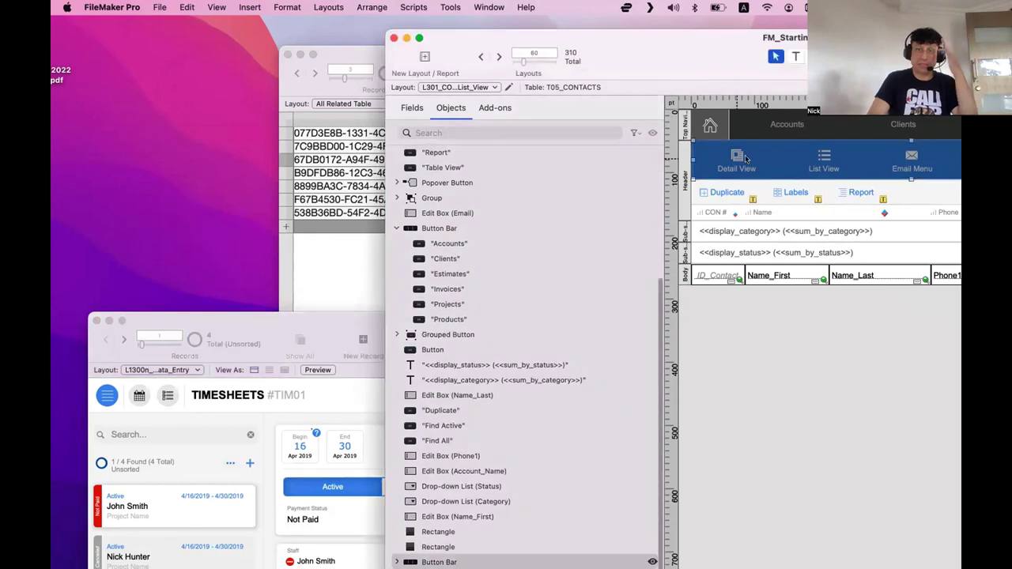
{"action": "left_click", "coordinate": [290, 403]}
{"action": "left_click", "coordinate": [107, 398]}
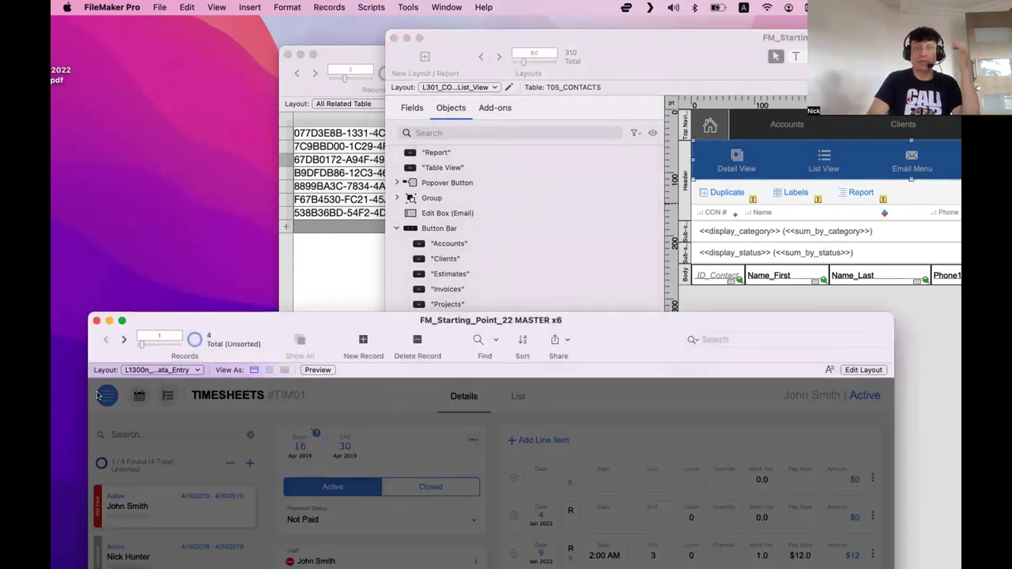
{"action": "left_click", "coordinate": [146, 478]}
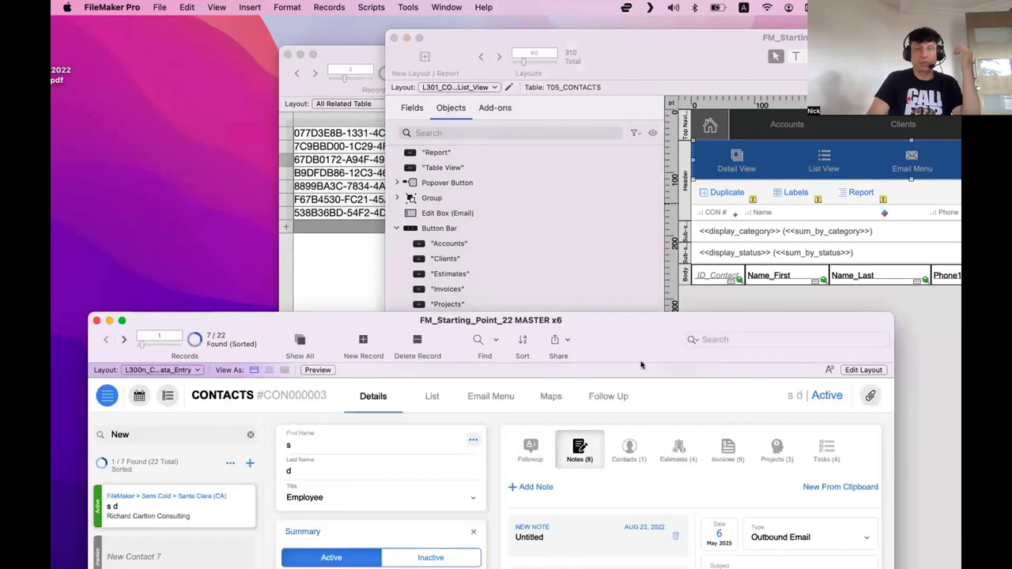
Step: Compare the blue button bar on the L301 layout with the view tabs at the head of the Contacts details record
{"action": "left_click", "coordinate": [827, 168]}
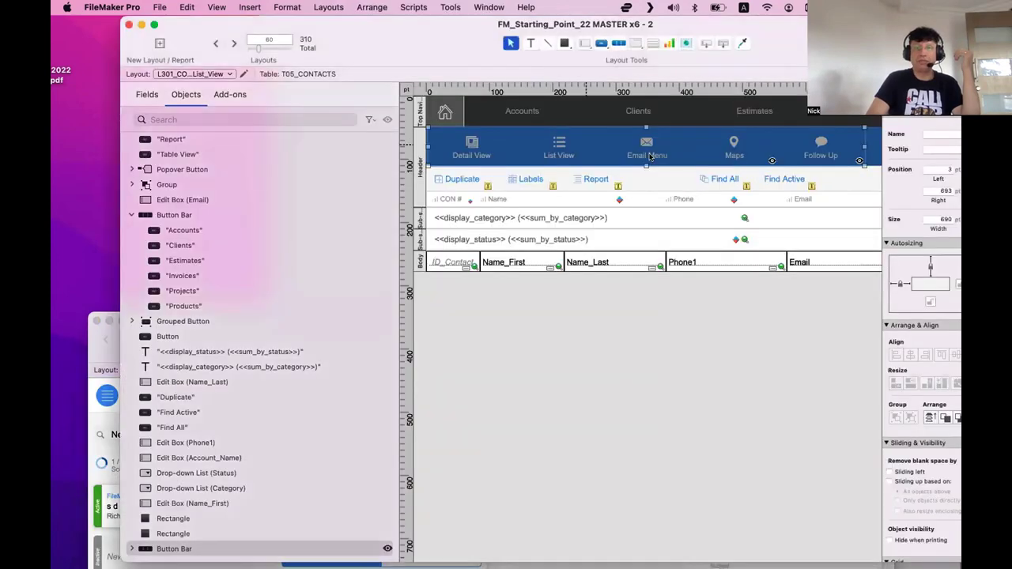
{"action": "scroll", "coordinate": [649, 156], "scroll_direction": "right", "scroll_amount": 4}
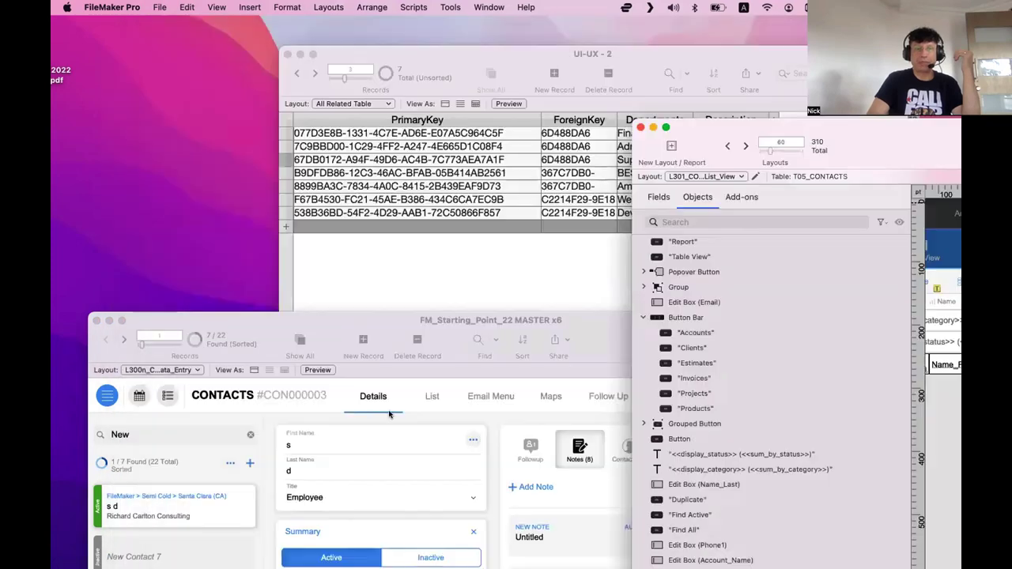
{"action": "left_click", "coordinate": [391, 408]}
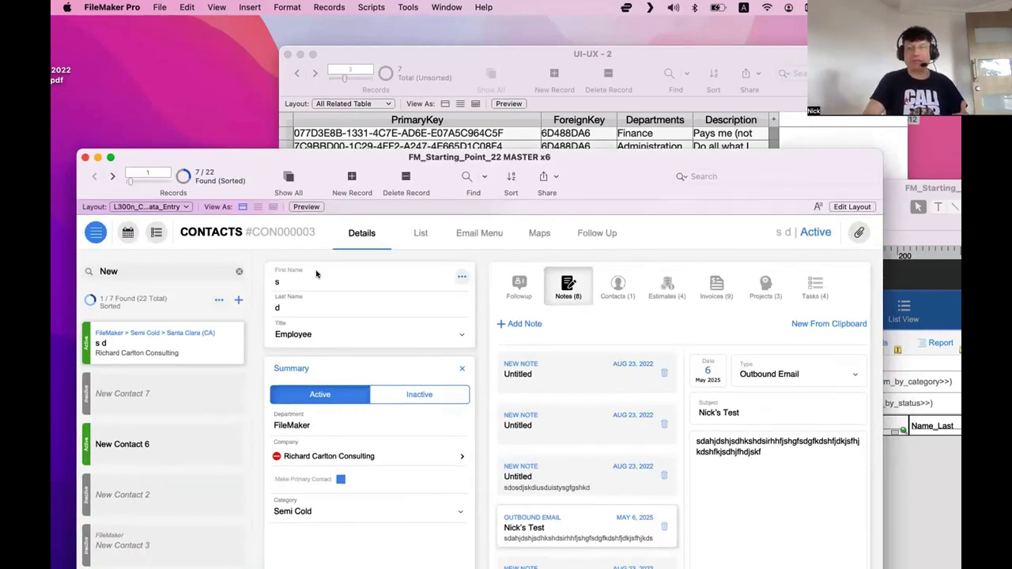
Step: Show the L301 Contacts list in Browse mode, widen its window to reveal all columns, and move it aside
{"action": "left_click", "coordinate": [892, 302]}
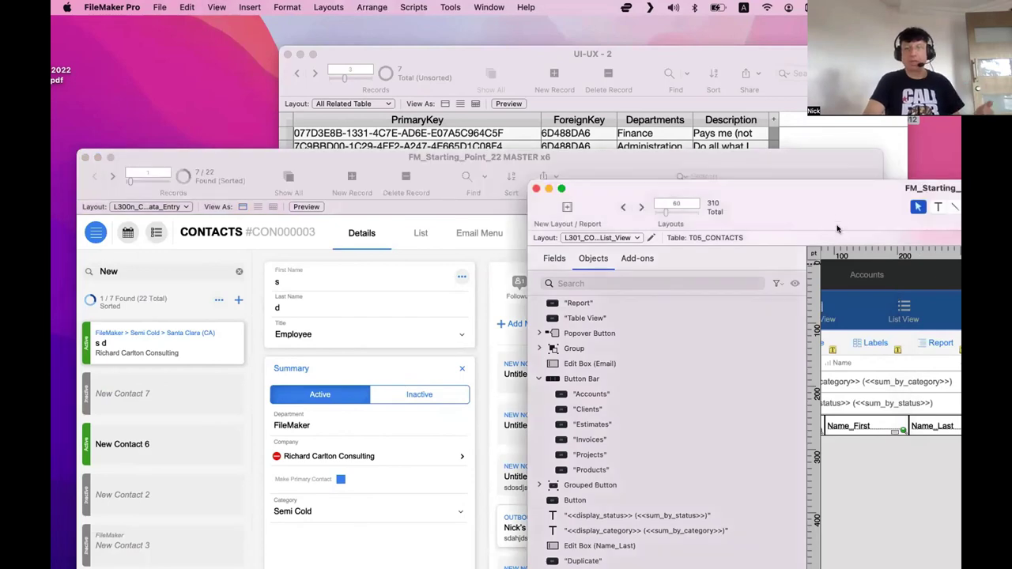
{"action": "left_click_drag", "start_coordinate": [907, 174], "coordinate": [218, 102]}
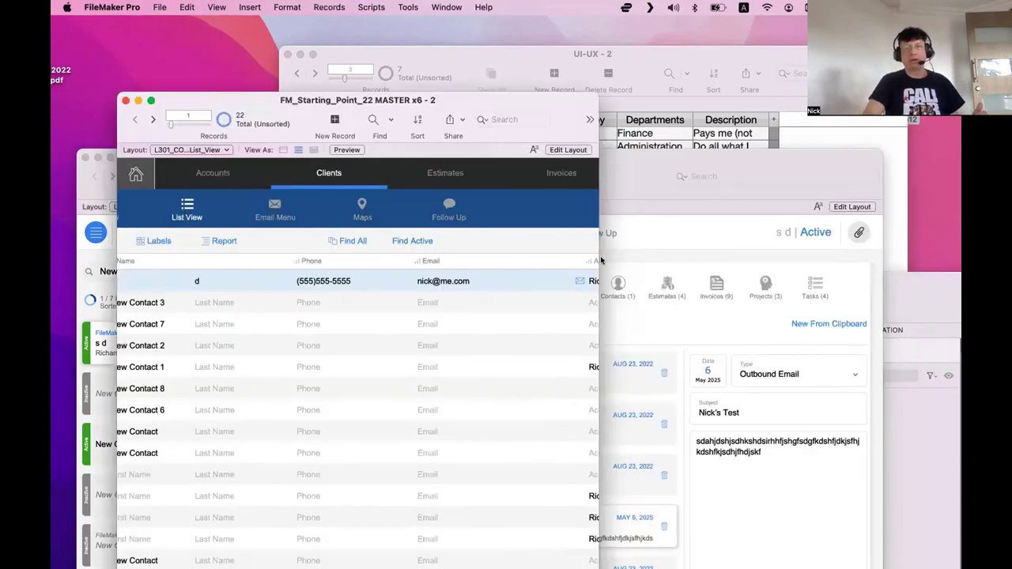
{"action": "left_click_drag", "start_coordinate": [597, 254], "coordinate": [962, 255]}
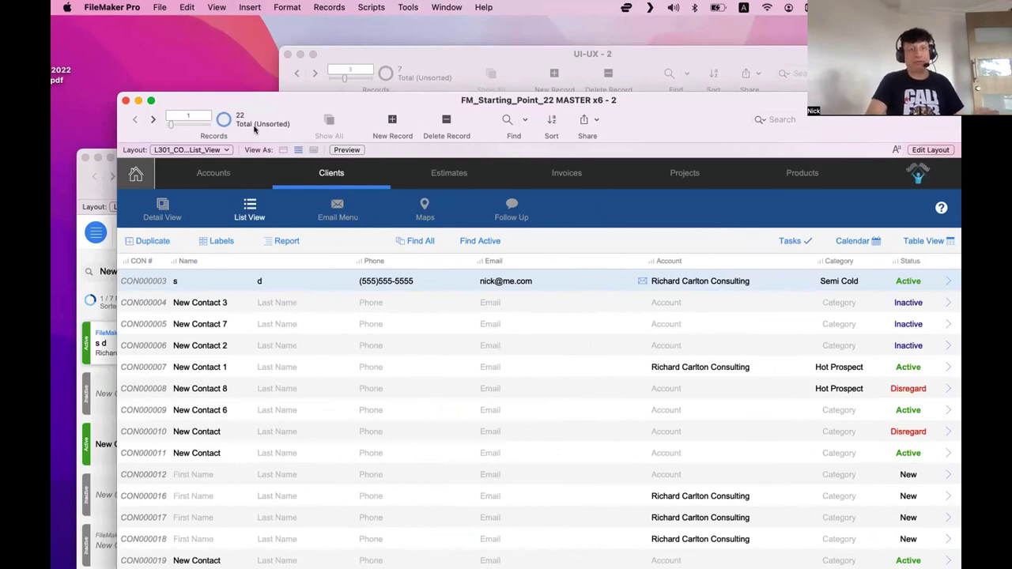
{"action": "left_click_drag", "start_coordinate": [253, 103], "coordinate": [602, 99]}
Step: Hide the status toolbar in the Contacts details window and reposition that window higher on the desktop
{"action": "left_click", "coordinate": [359, 233]}
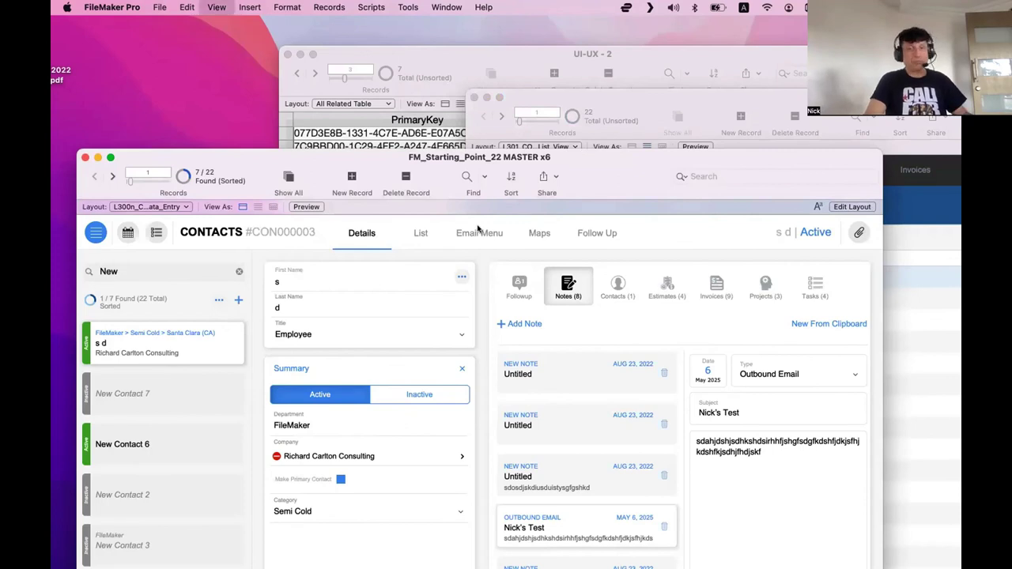
{"action": "key", "text": "super+alt+s"}
{"action": "left_click_drag", "start_coordinate": [310, 162], "coordinate": [331, 109]}
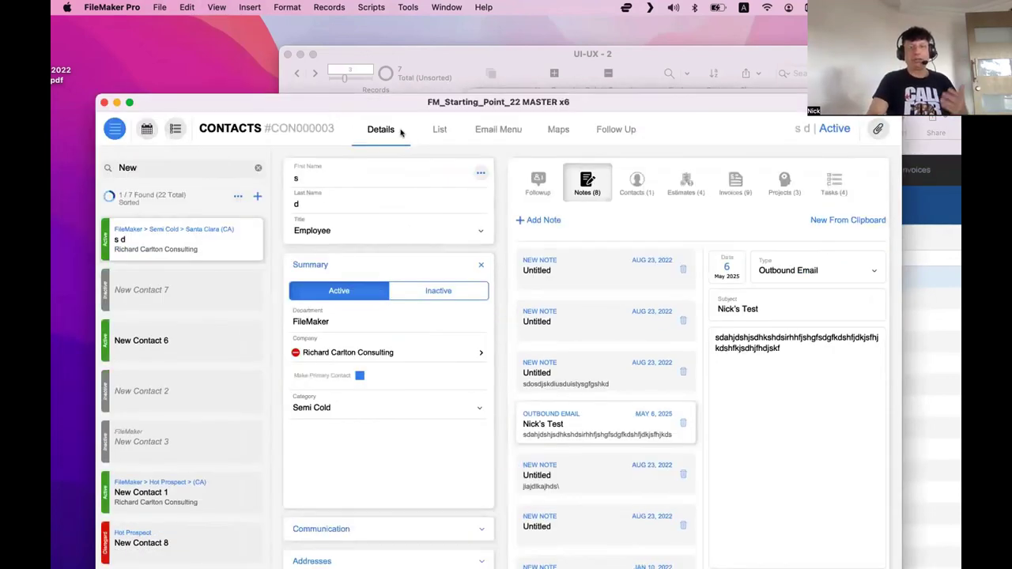
Step: Look through the Contacts List and Email Menu views, including the "Mars Database Connect??? WTF?" template, and return to Details
{"action": "left_click", "coordinate": [507, 132]}
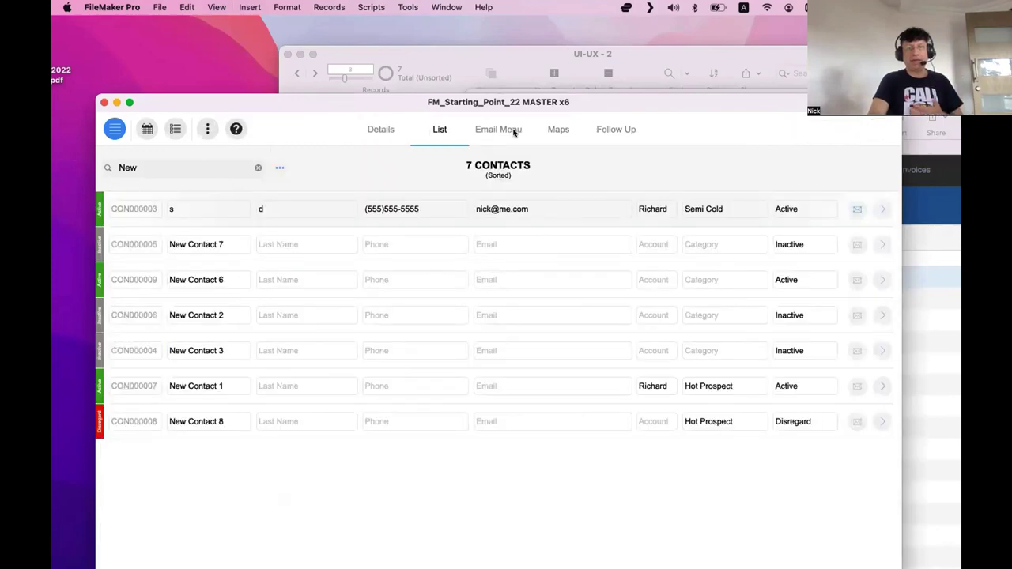
{"action": "left_click", "coordinate": [383, 134]}
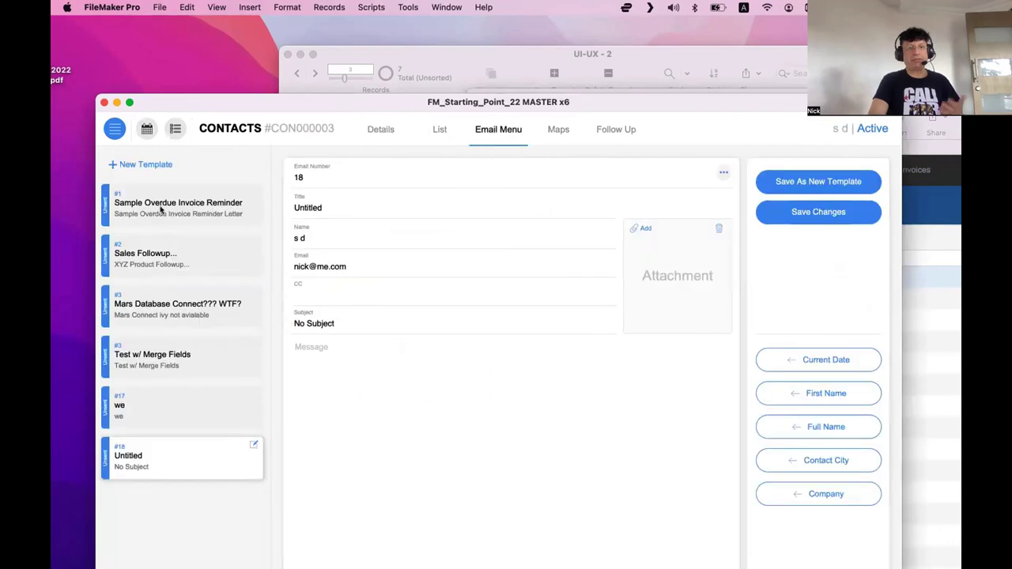
{"action": "left_click", "coordinate": [162, 207]}
{"action": "left_click", "coordinate": [164, 321]}
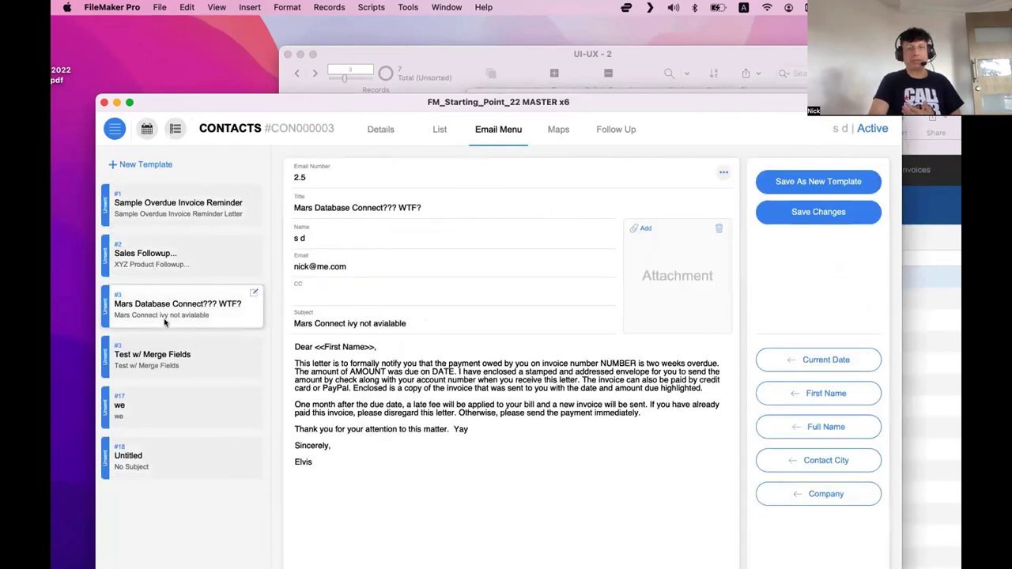
{"action": "left_click", "coordinate": [369, 131]}
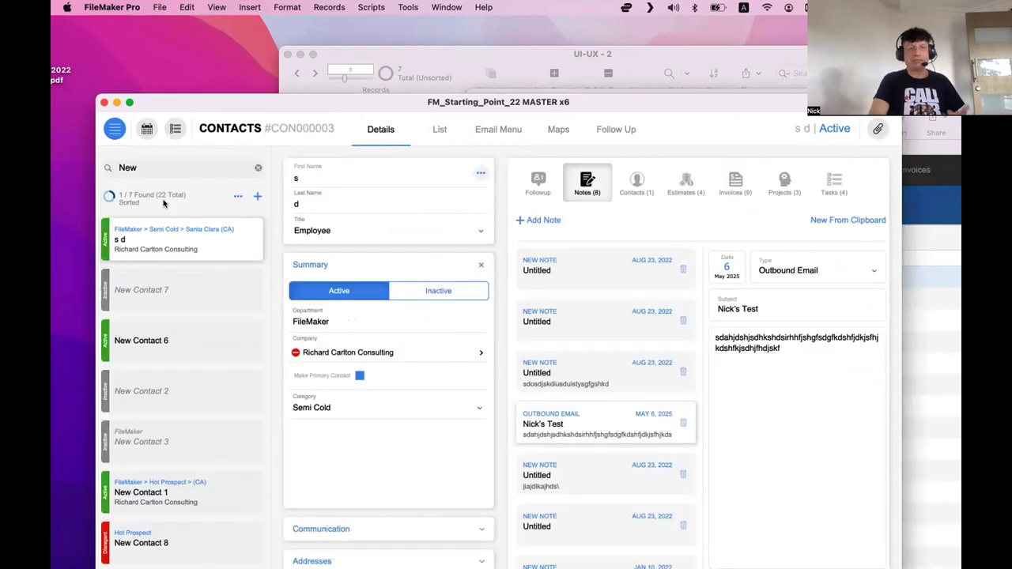
Step: Open the slide-out menu from the Contacts details view and look through its navigation entries
{"action": "left_click", "coordinate": [115, 129]}
{"action": "scroll", "coordinate": [203, 405], "scroll_direction": "down", "scroll_amount": 2}
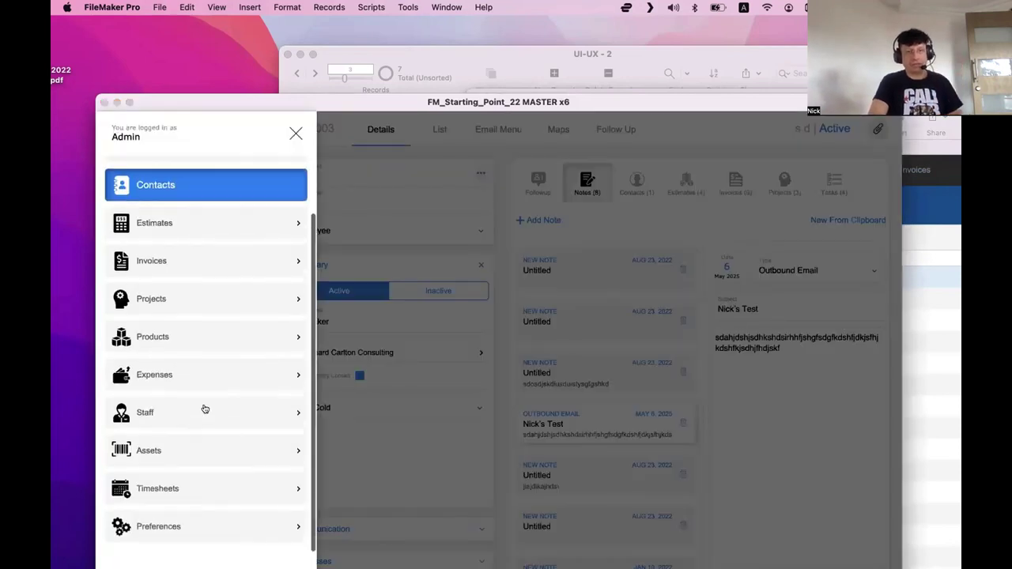
{"action": "scroll", "coordinate": [205, 409], "scroll_direction": "up", "scroll_amount": 2}
{"action": "scroll", "coordinate": [205, 409], "scroll_direction": "down", "scroll_amount": 1}
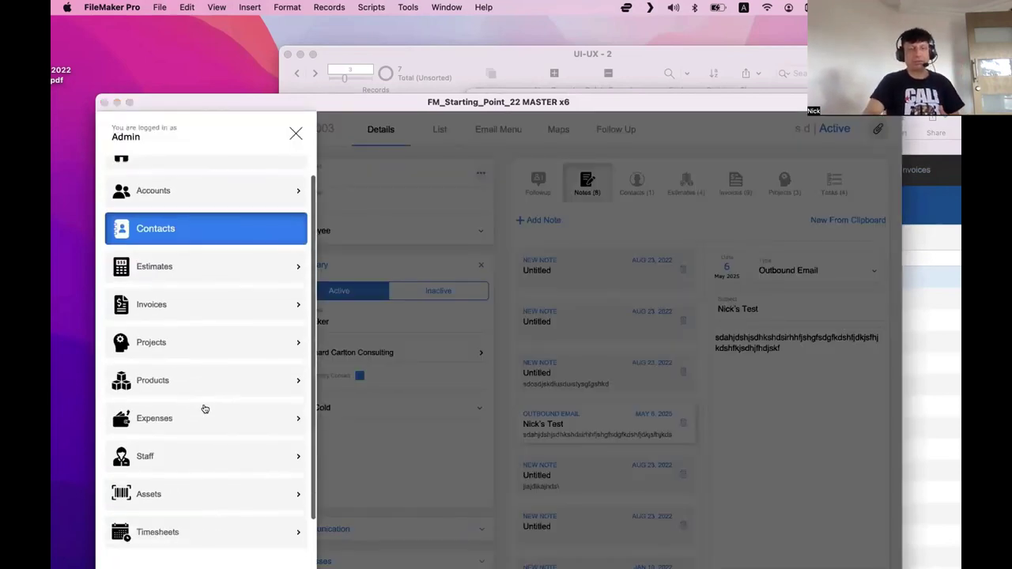